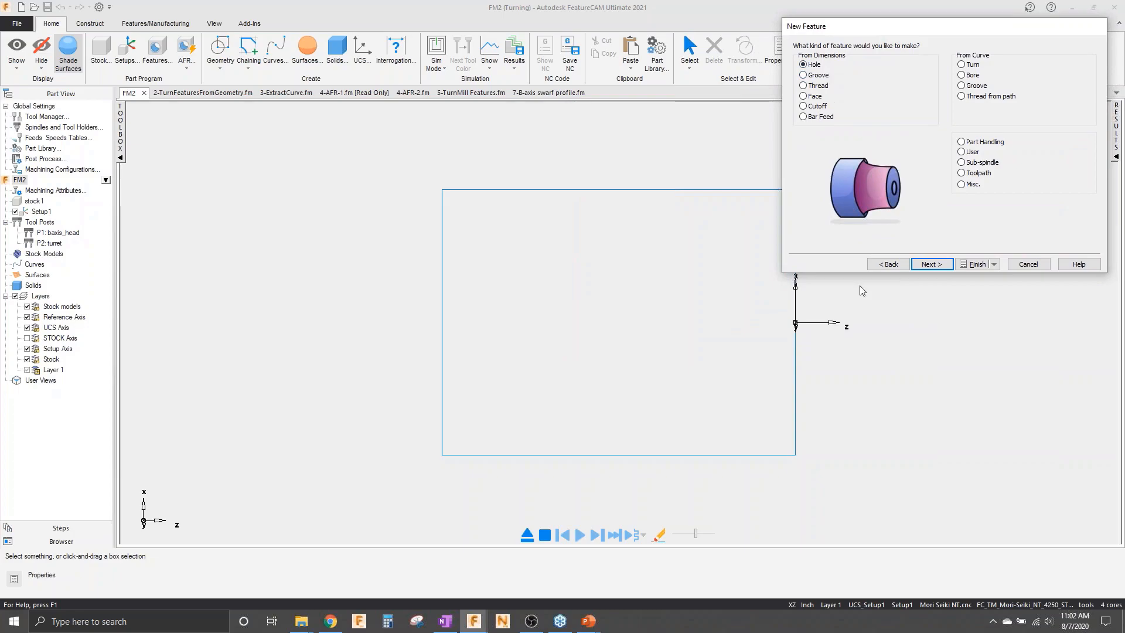
- Define the new hole as a Tapped Hole with a UNC and UNF standard thread, size 0.2500-20 UNC, and preview it
click(932, 265)
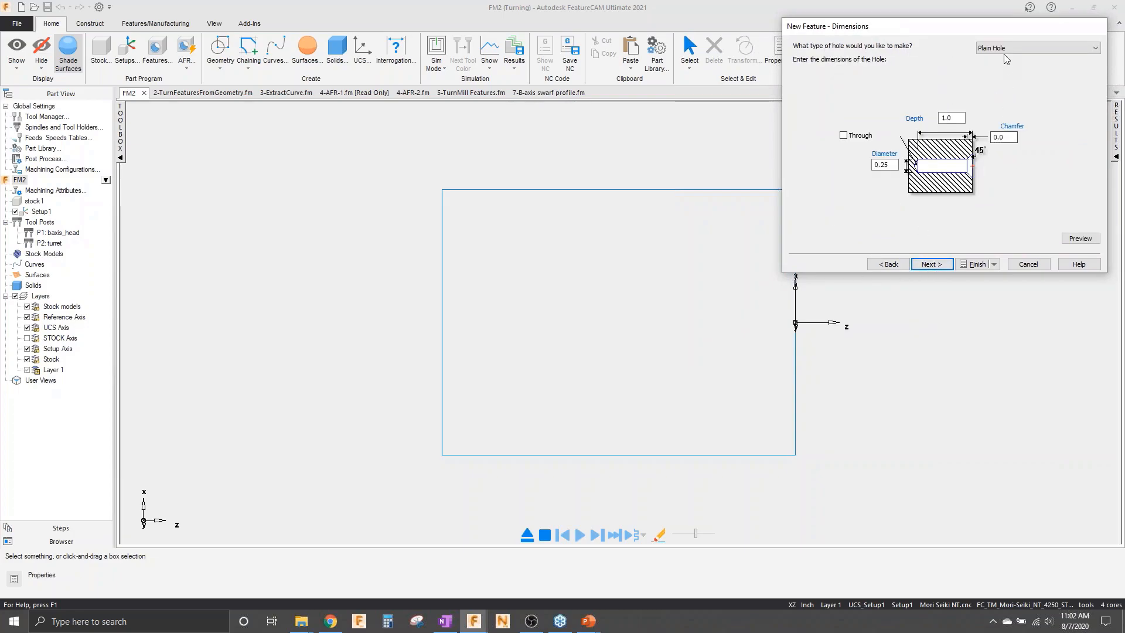
click(1081, 239)
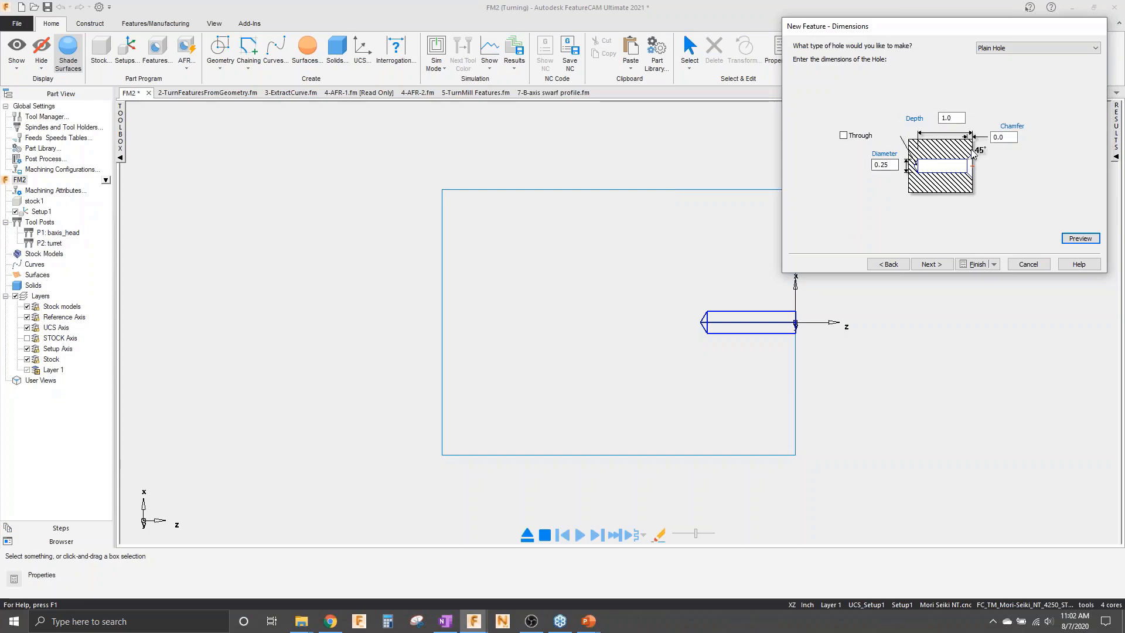
click(1020, 49)
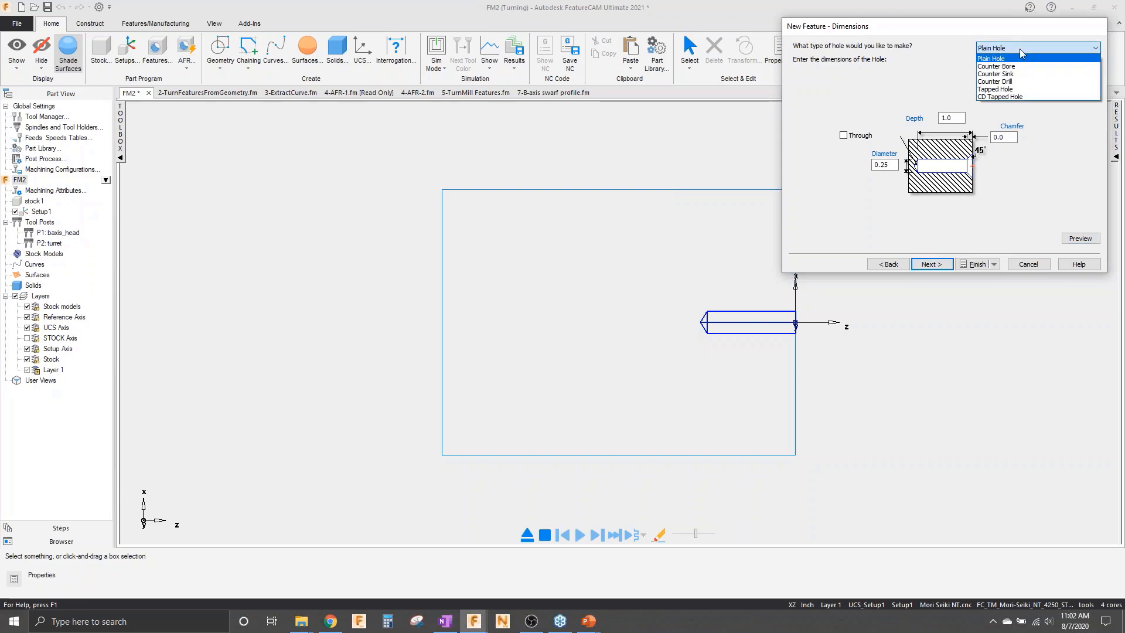
click(1031, 87)
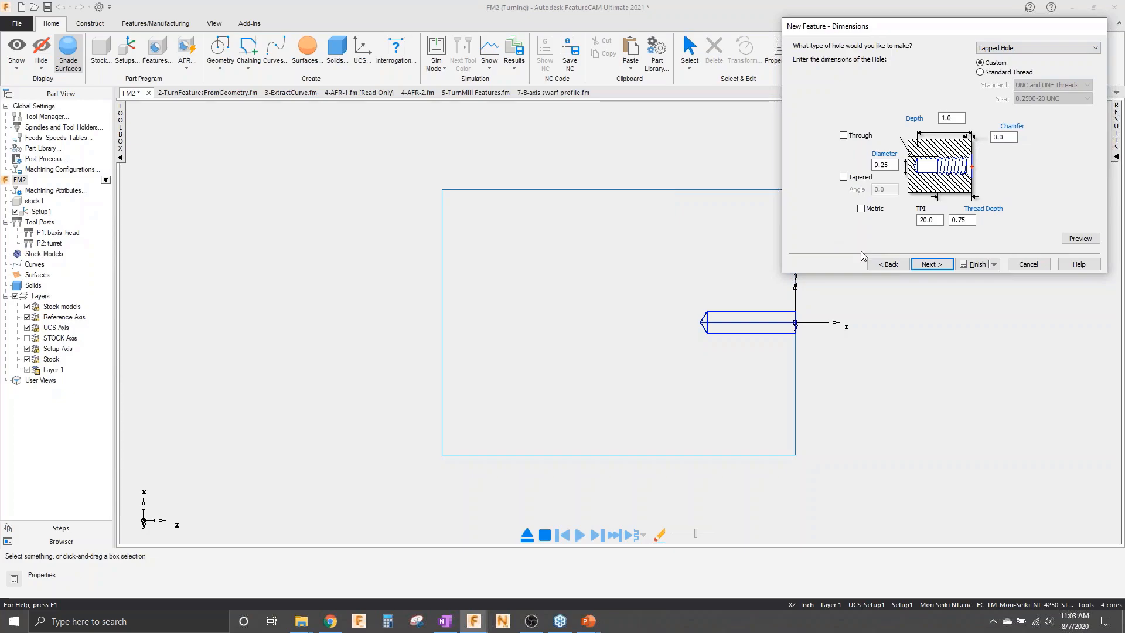
click(982, 72)
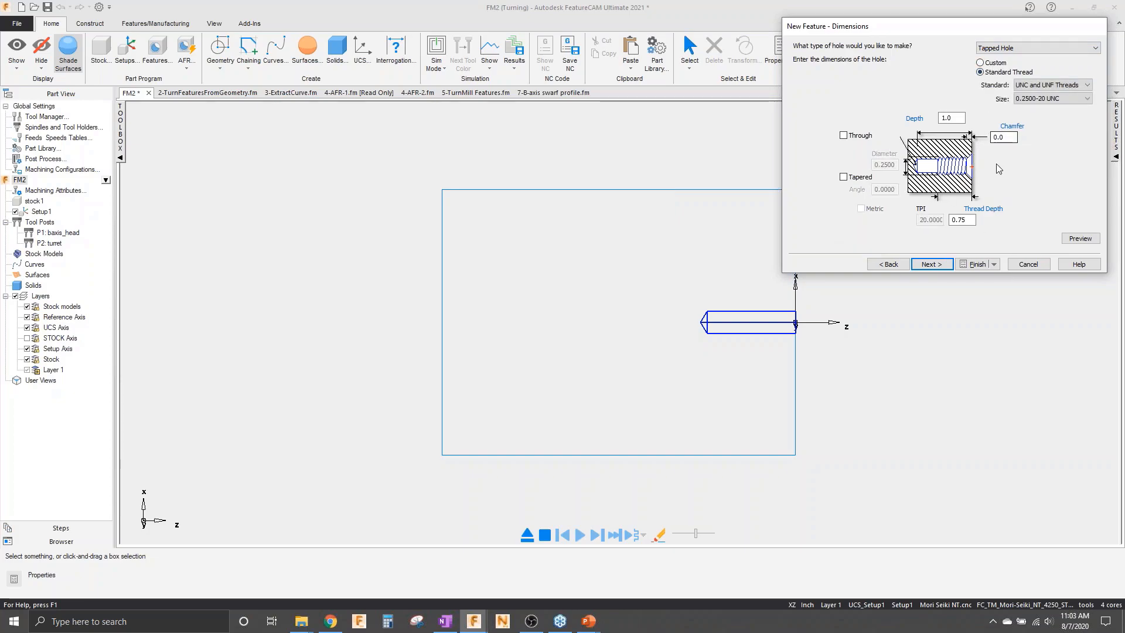
click(1047, 86)
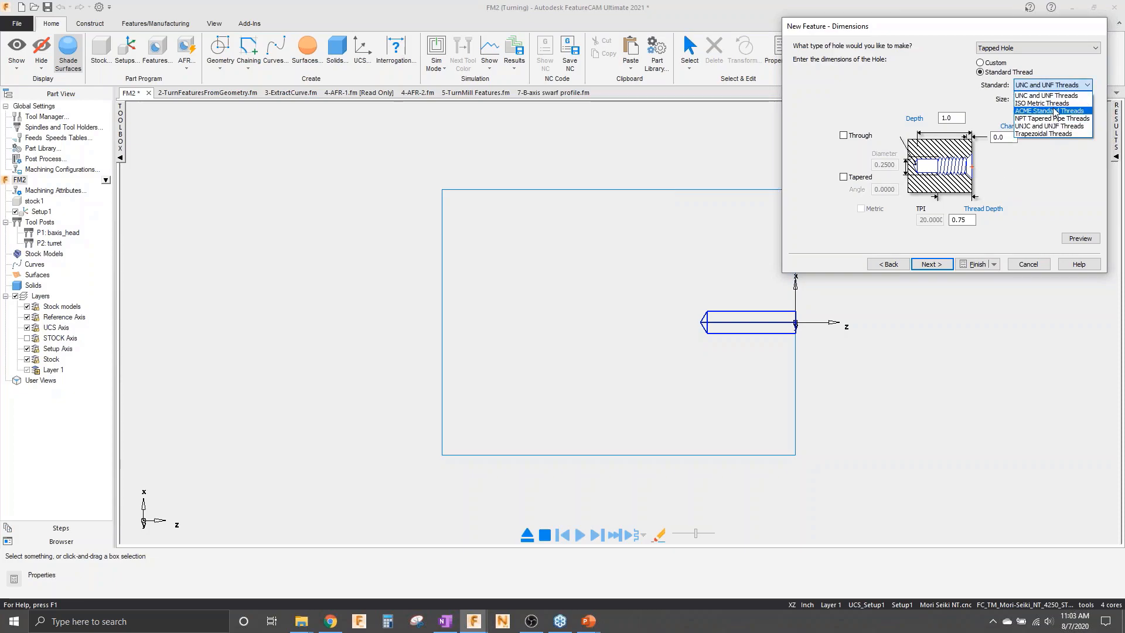
click(1055, 96)
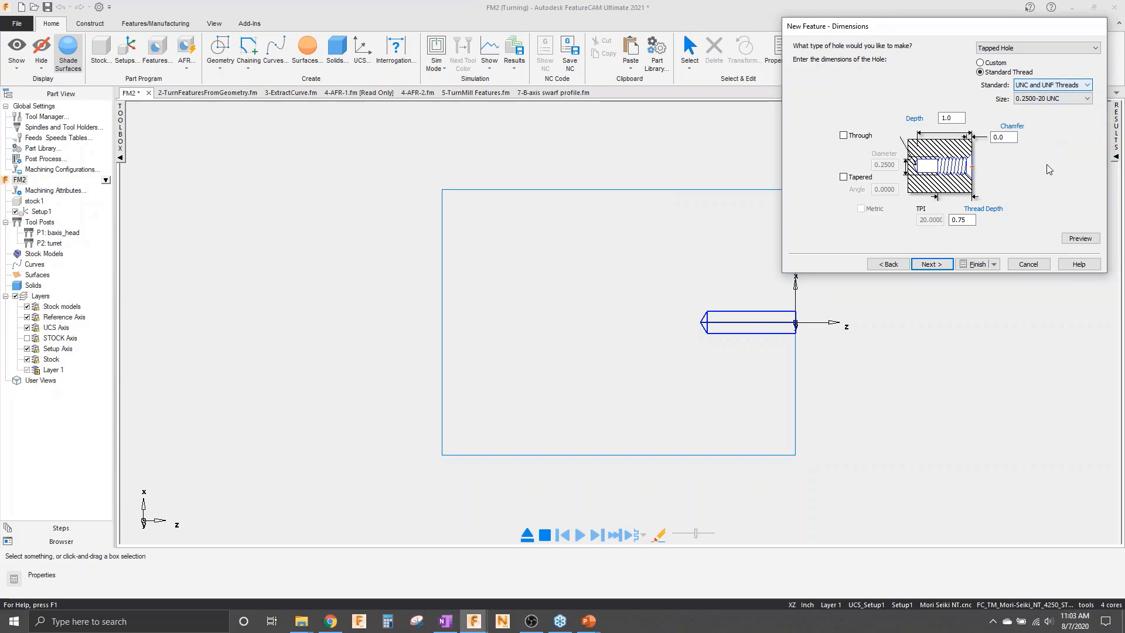
click(1045, 100)
click(1044, 100)
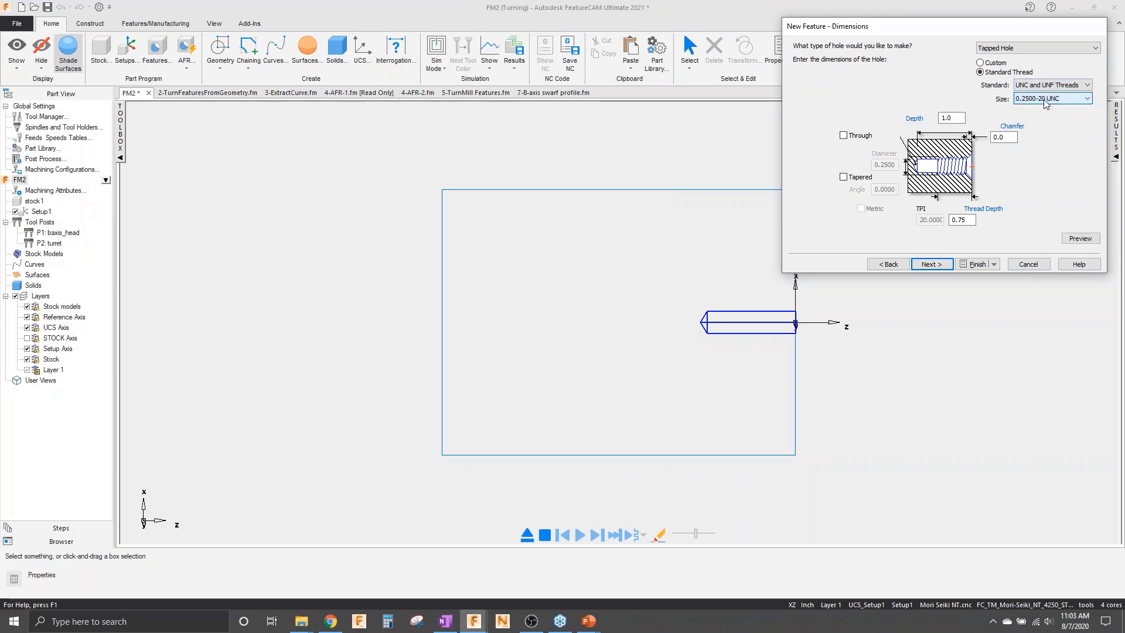
click(1080, 240)
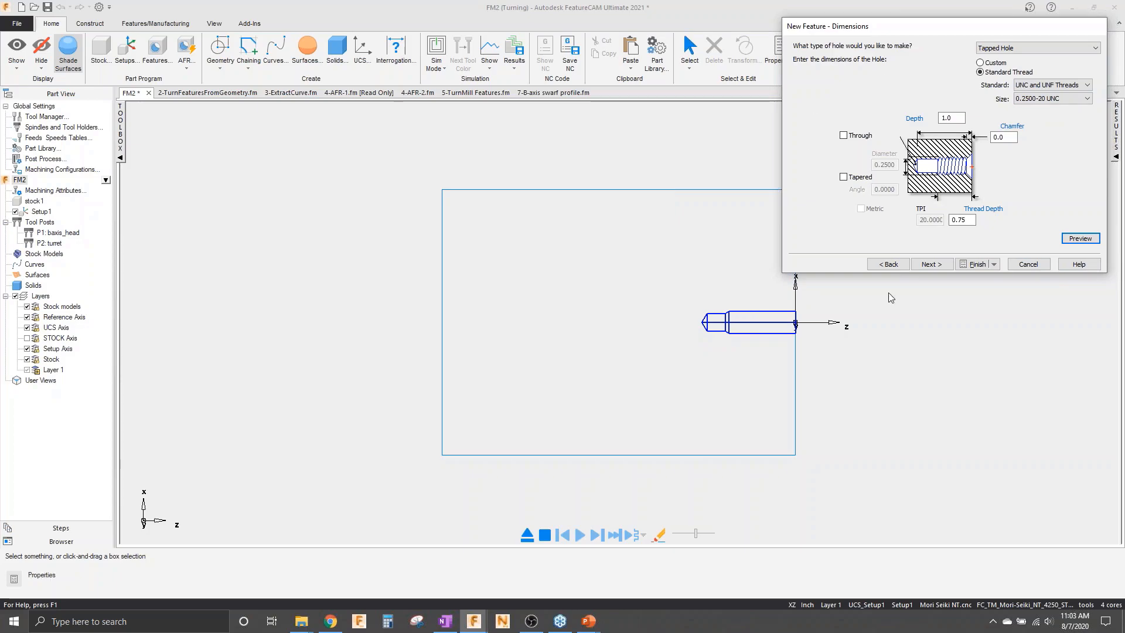
- Finish the tapped hole at Z 0.0 and accept its feature properties
click(929, 265)
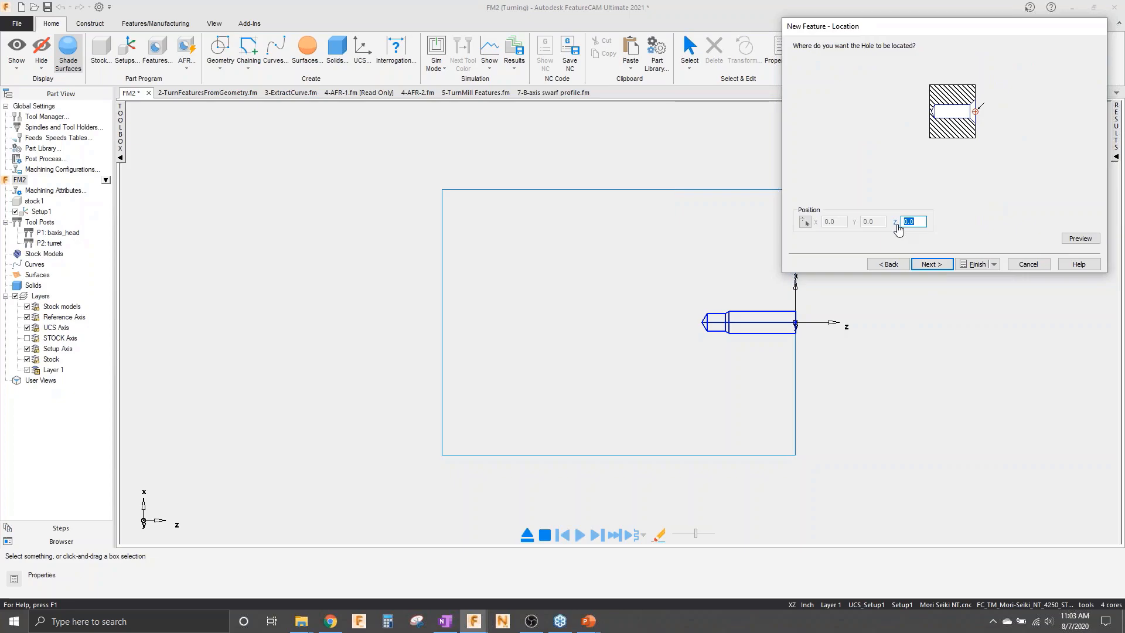
click(974, 264)
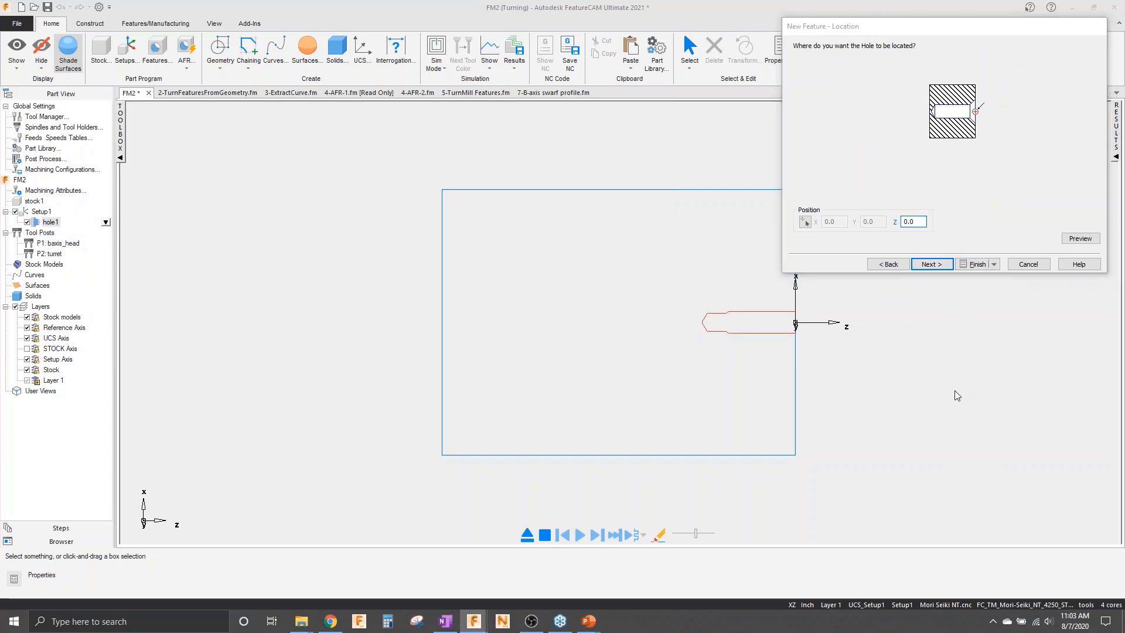
drag(871, 151, 711, 62)
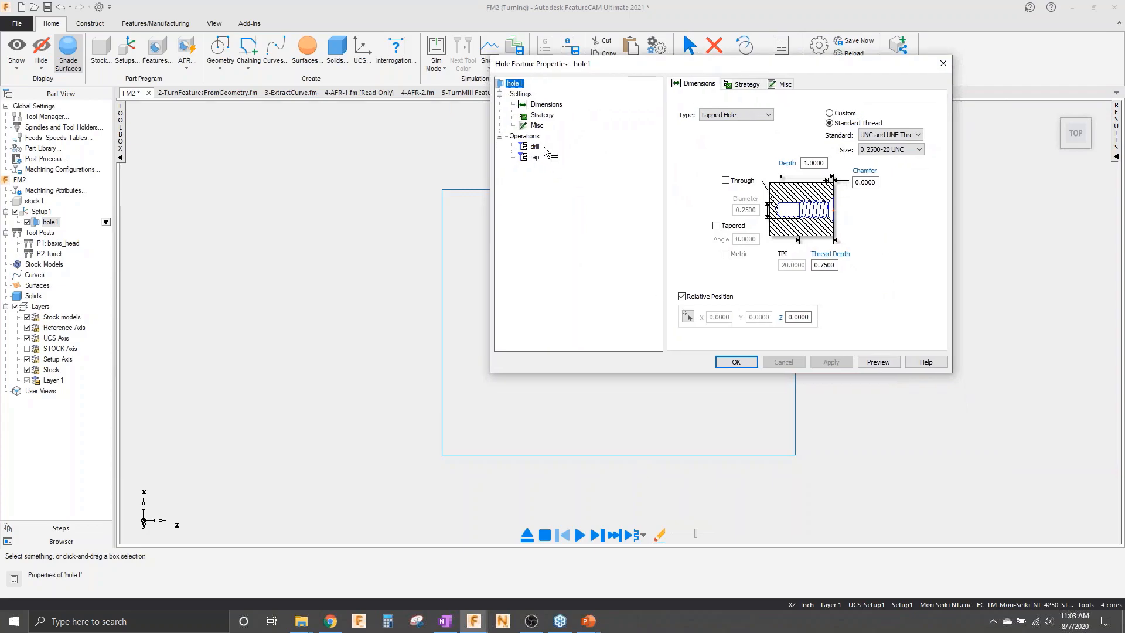
click(736, 361)
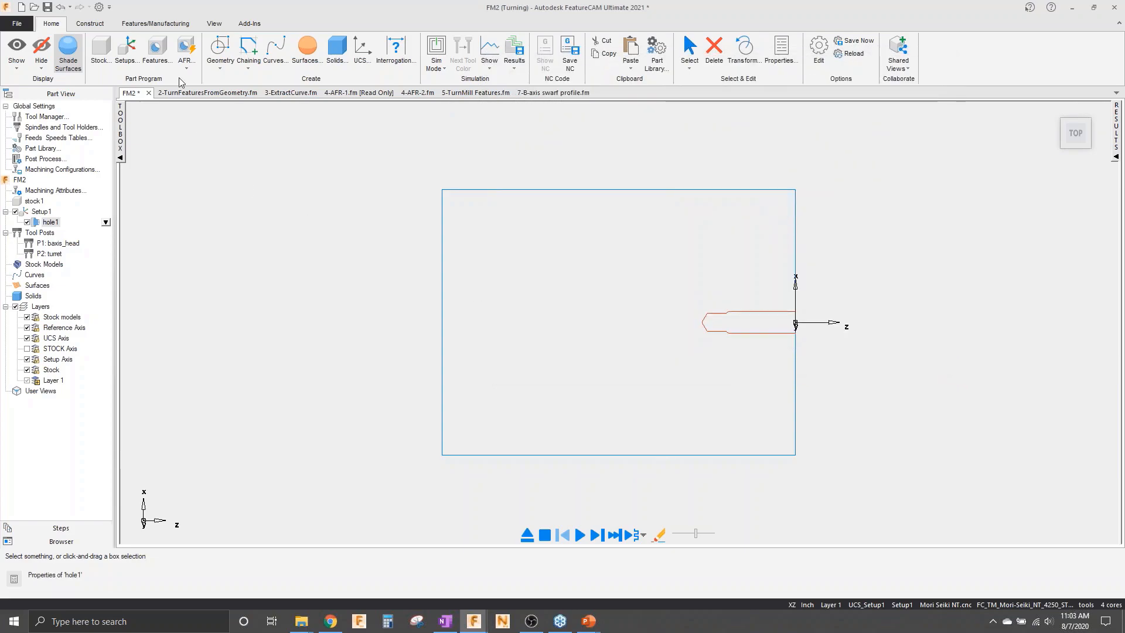
- Start a turning Groove feature from dimensions and preview it on the stock with its default OD dimensions
click(156, 50)
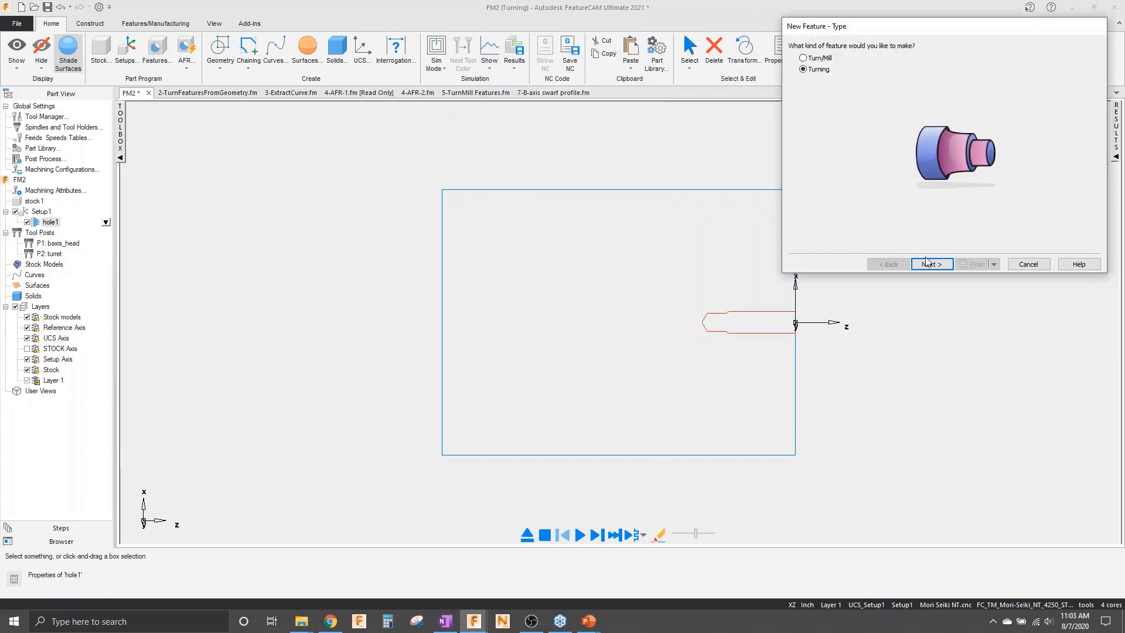
click(931, 265)
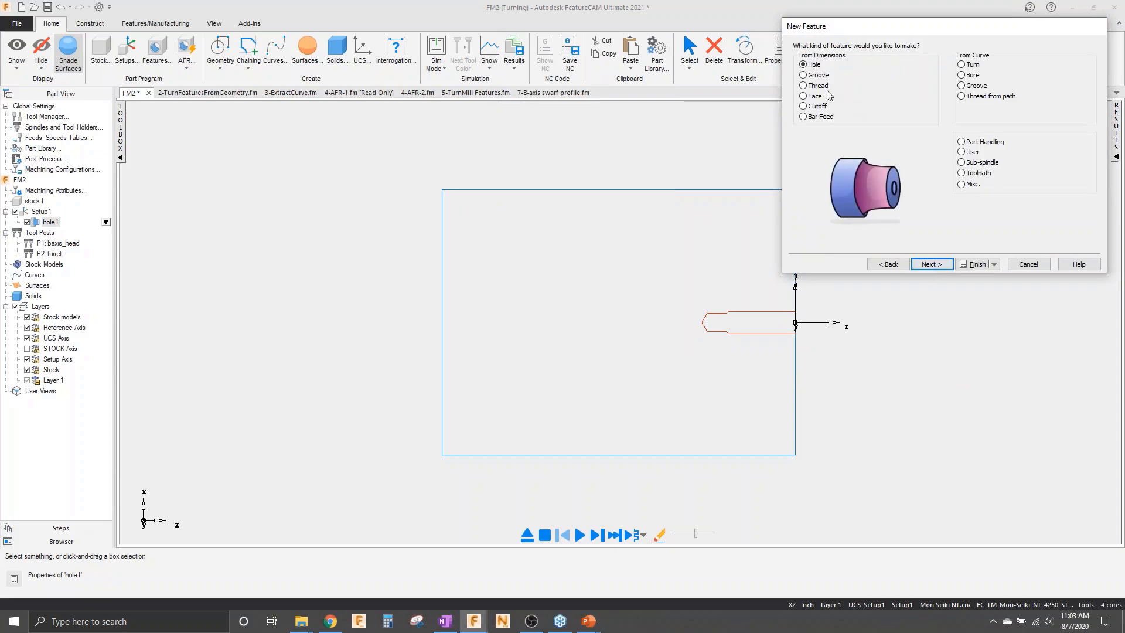
click(819, 76)
click(930, 264)
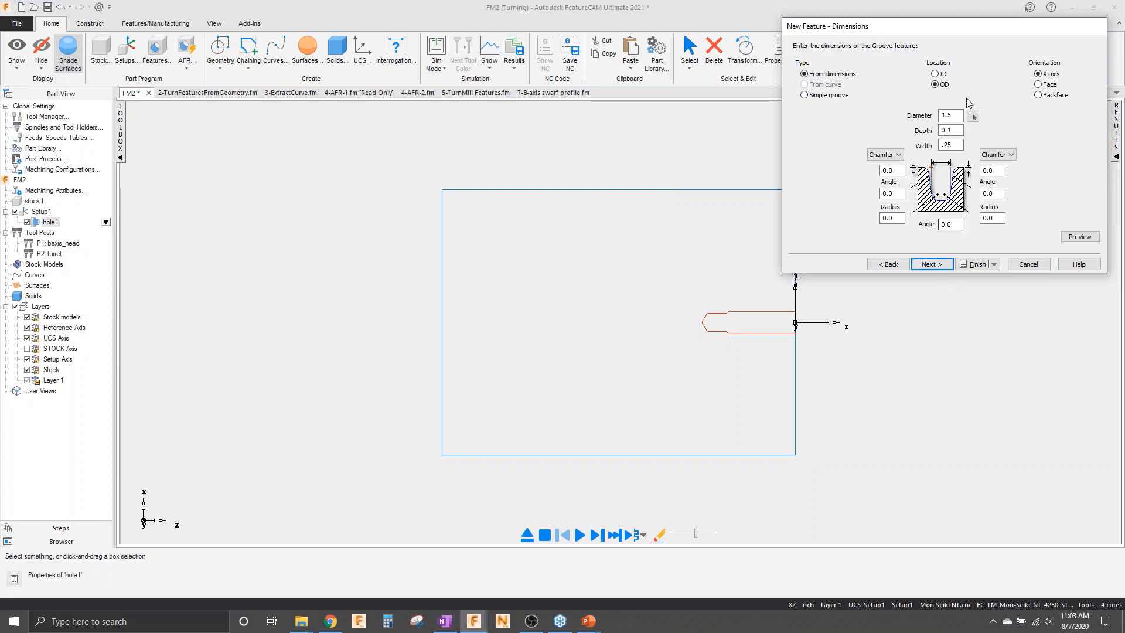
drag(971, 32, 977, 10)
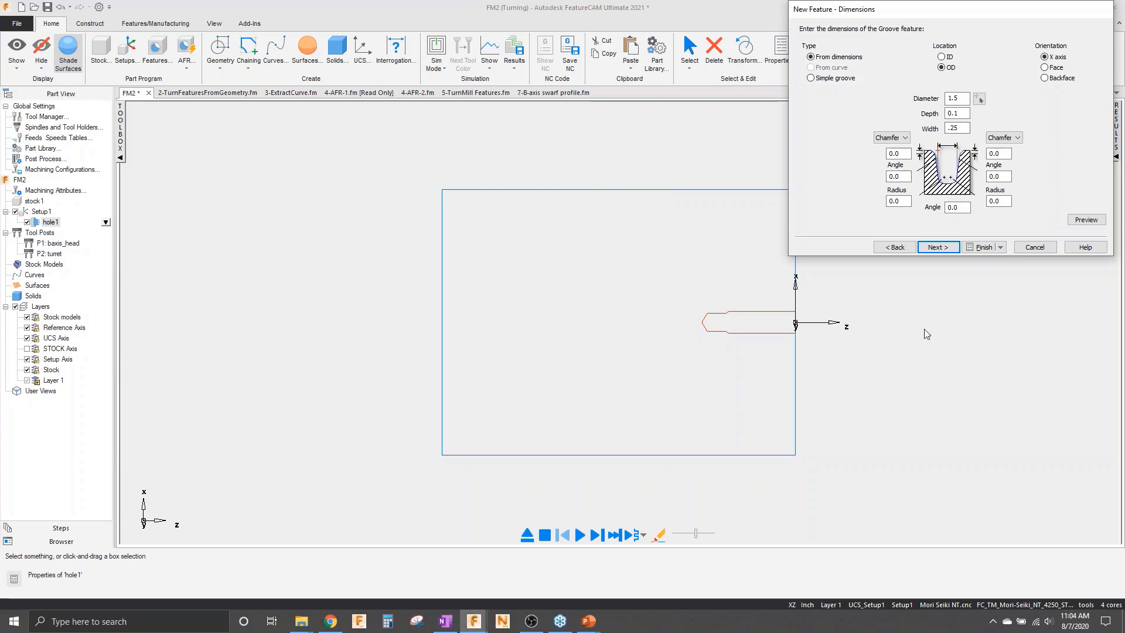
click(1089, 220)
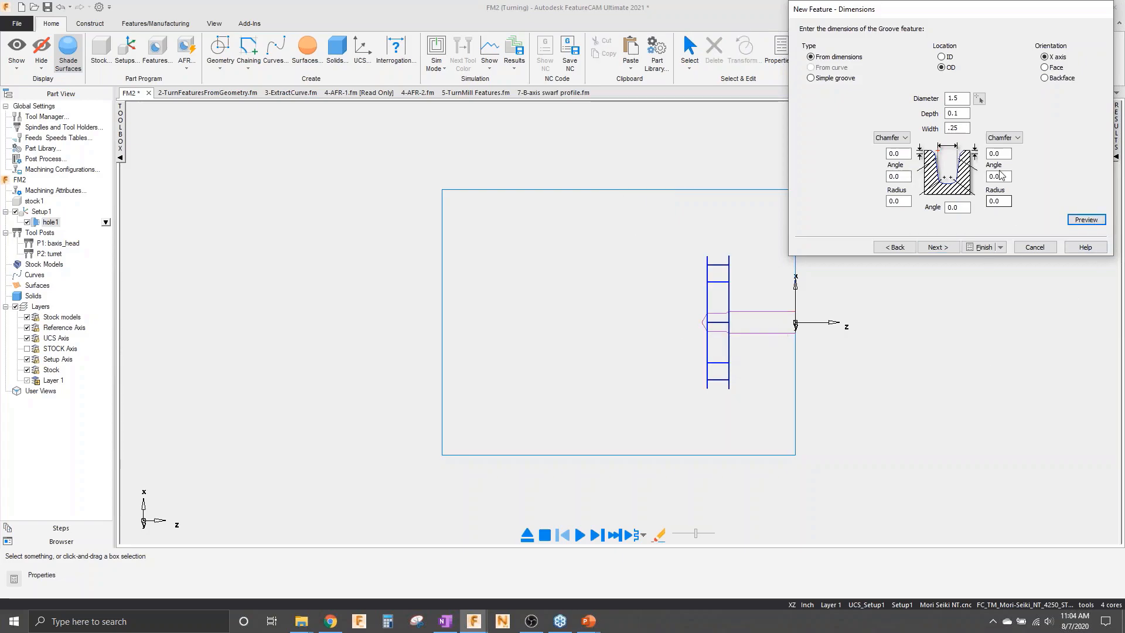
- Set the groove's diameter to 3, depth to .25 and width to .5, and preview the result
drag(966, 98, 921, 101)
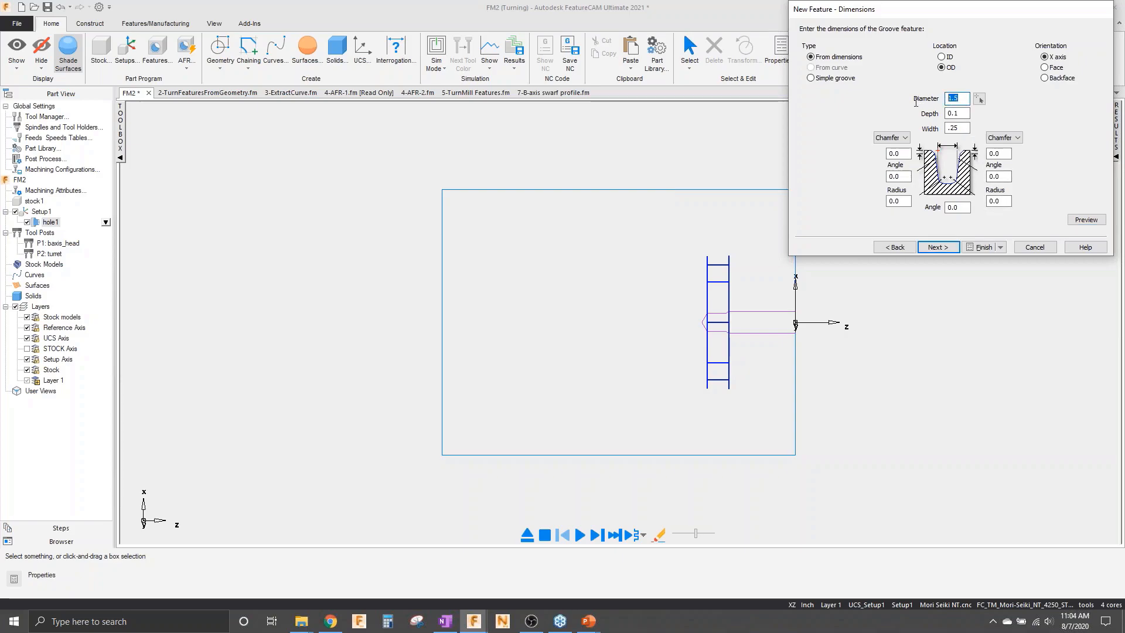
click(1098, 223)
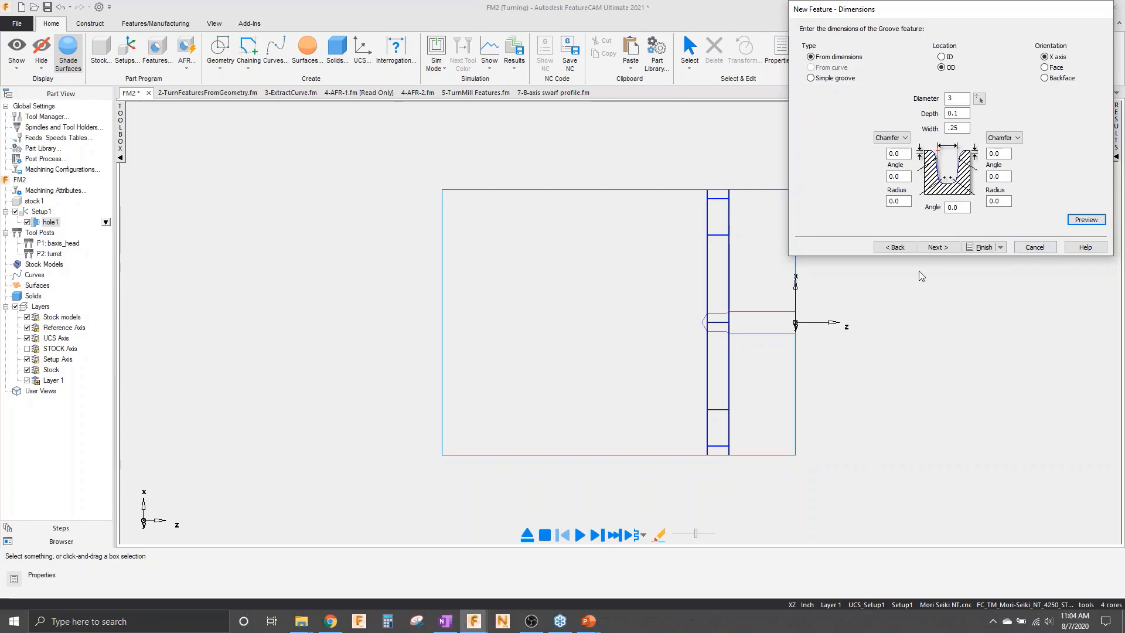
drag(967, 113, 921, 117)
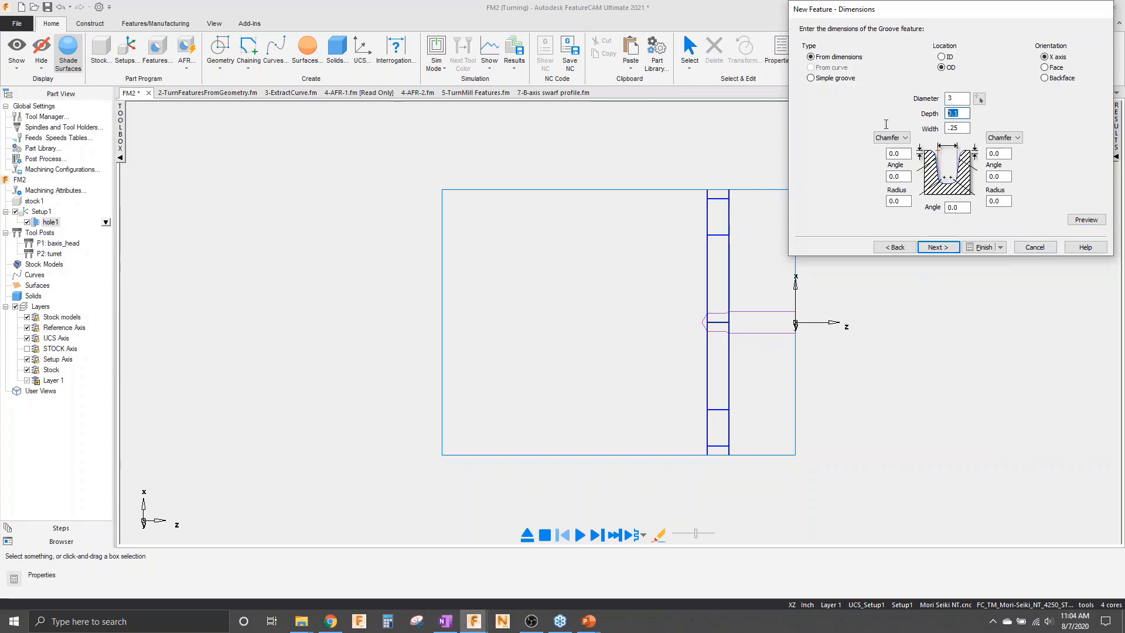
key(Tab)
text(.5)
click(1087, 220)
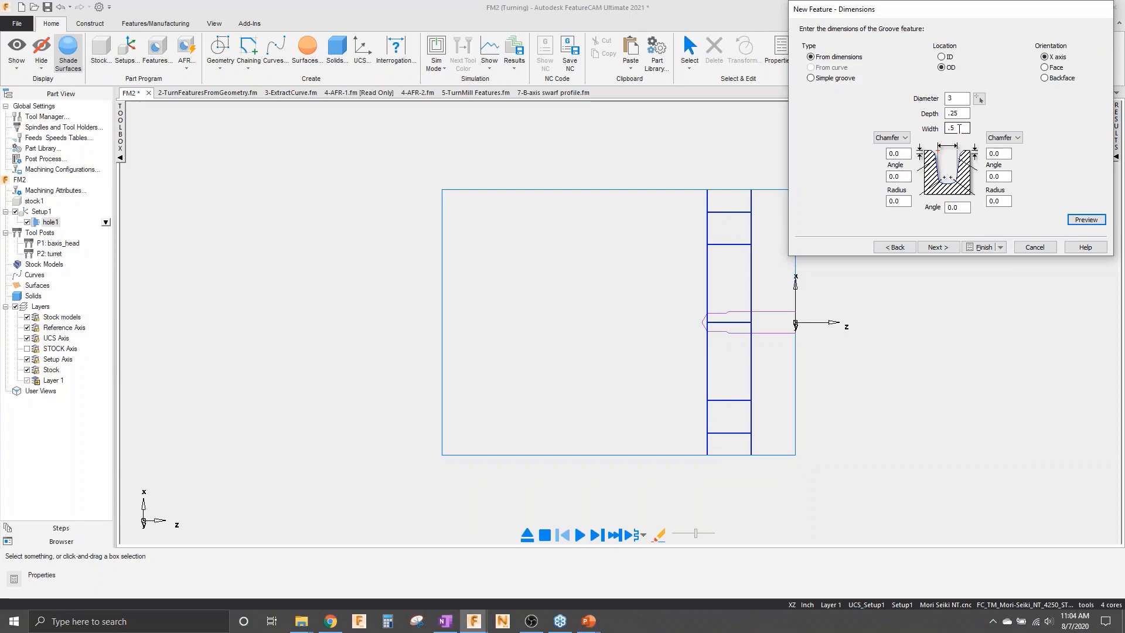
- Give the groove a .02 chamfer on its right top edge and a .02 radius on its left top edge
click(997, 154)
text(.02)
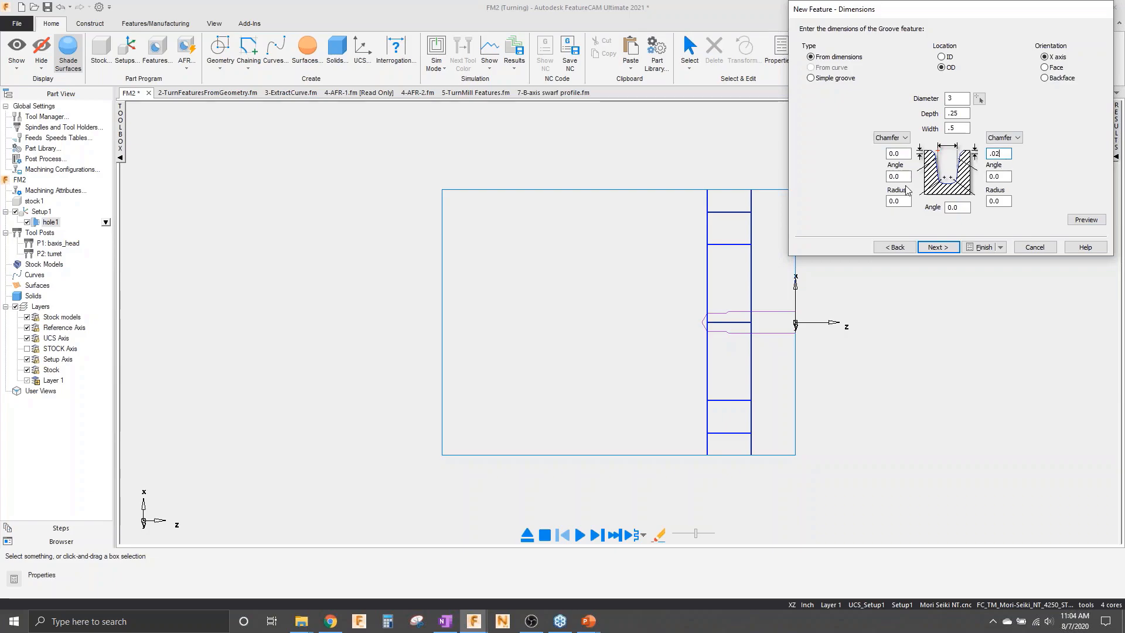
click(891, 137)
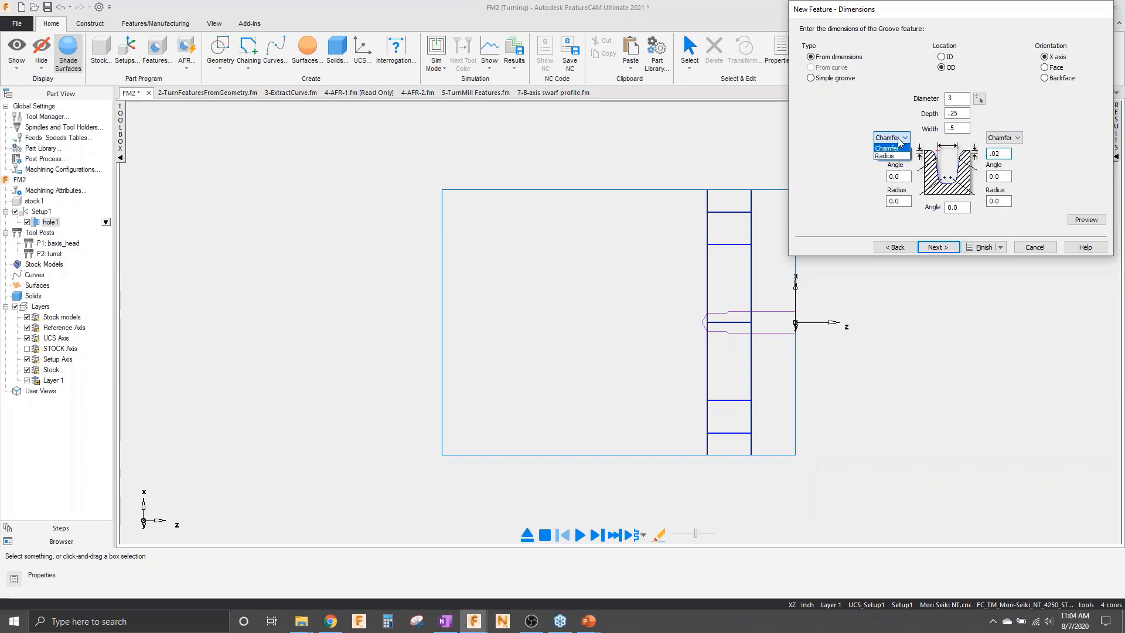
click(896, 155)
double_click(894, 154)
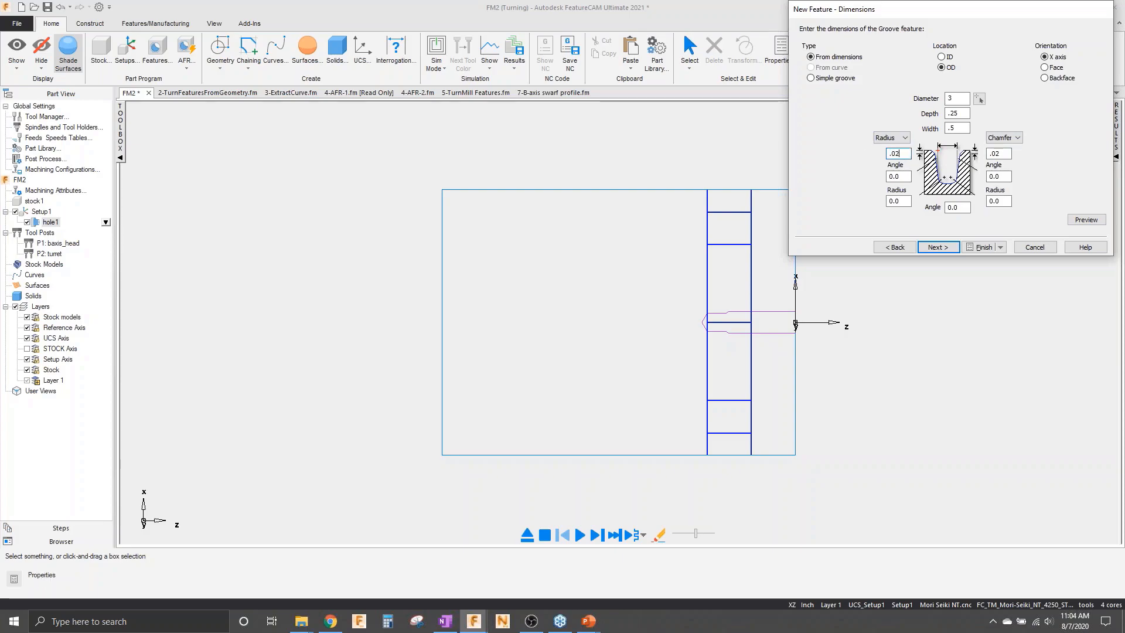
- Set both bottom corner radii of the groove to .02 and preview the shape
click(1007, 176)
key(Tab)
drag(903, 201, 858, 202)
text(.0)
click(1083, 219)
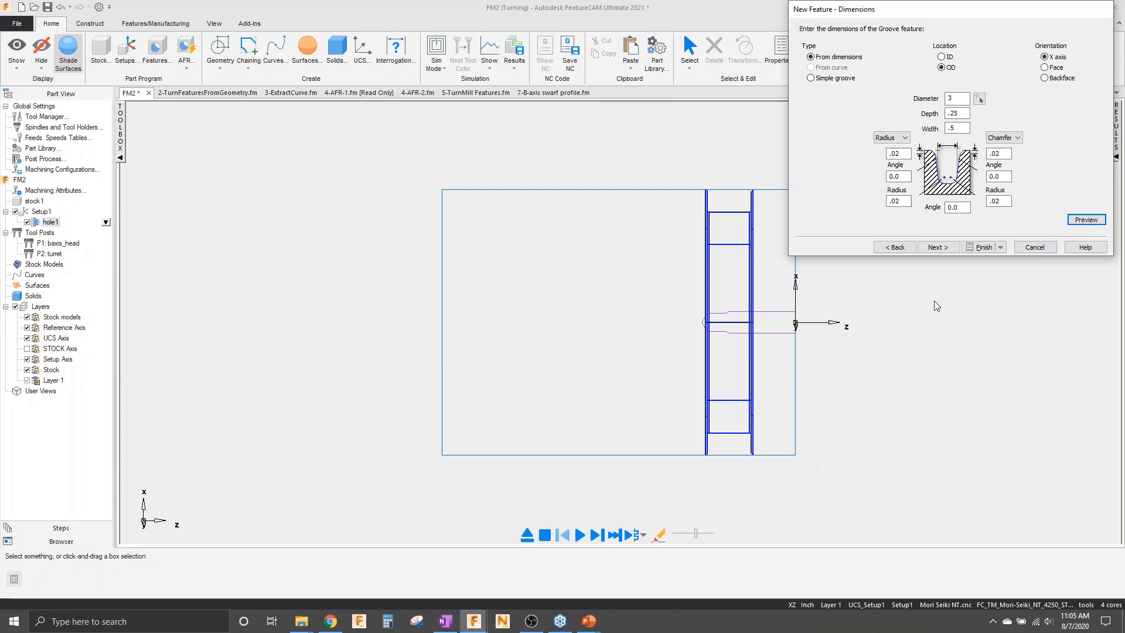
- Place the groove near the middle of the stock at about Z -2.23, finish it and accept its properties
click(938, 246)
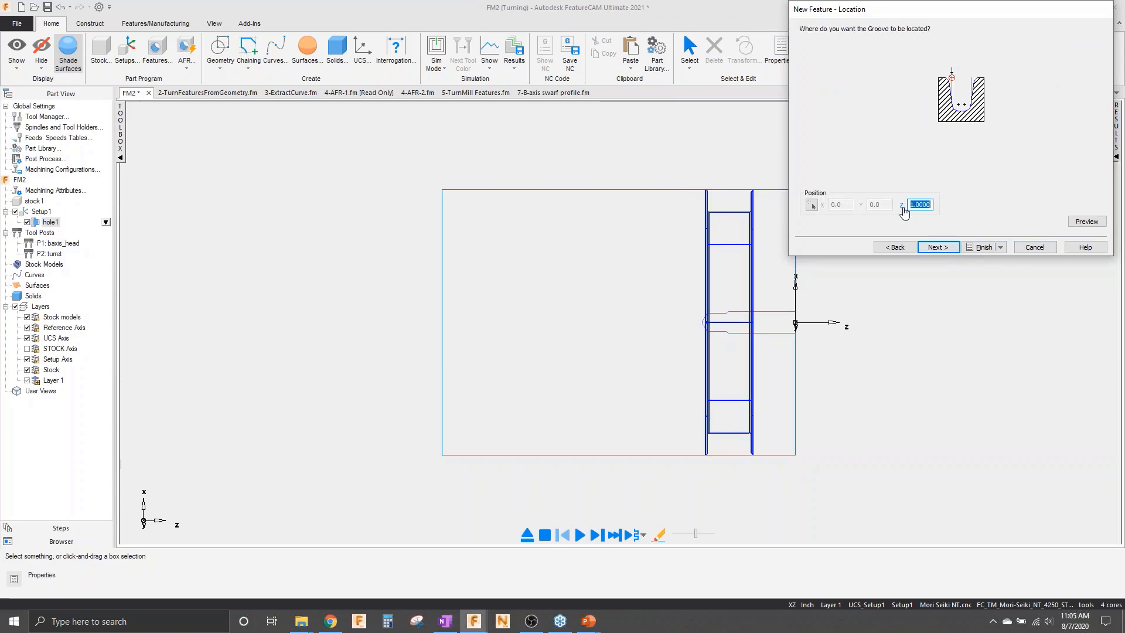
click(903, 206)
click(598, 299)
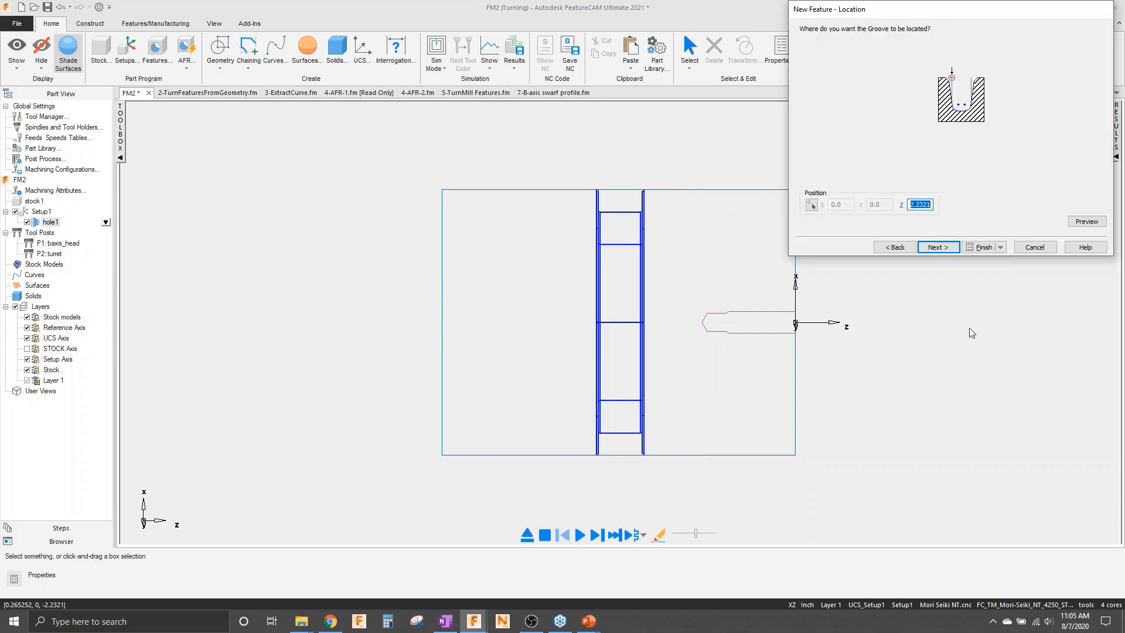
click(980, 249)
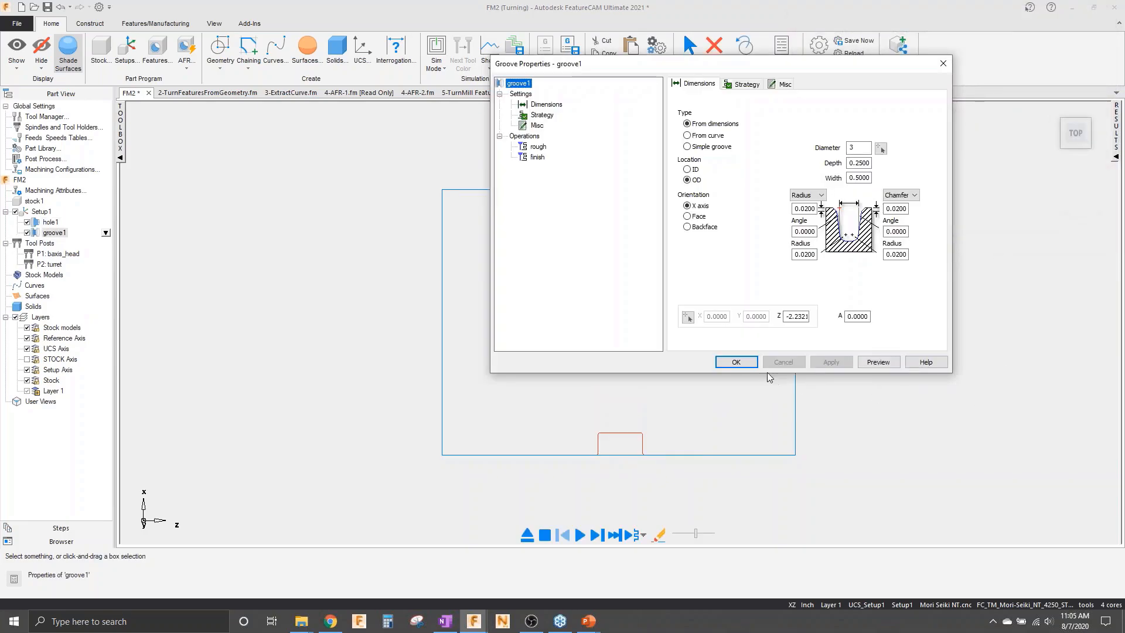
click(736, 362)
- Run a 3D simulation of the hole and groove, then clear the simulation from the drawing
click(436, 70)
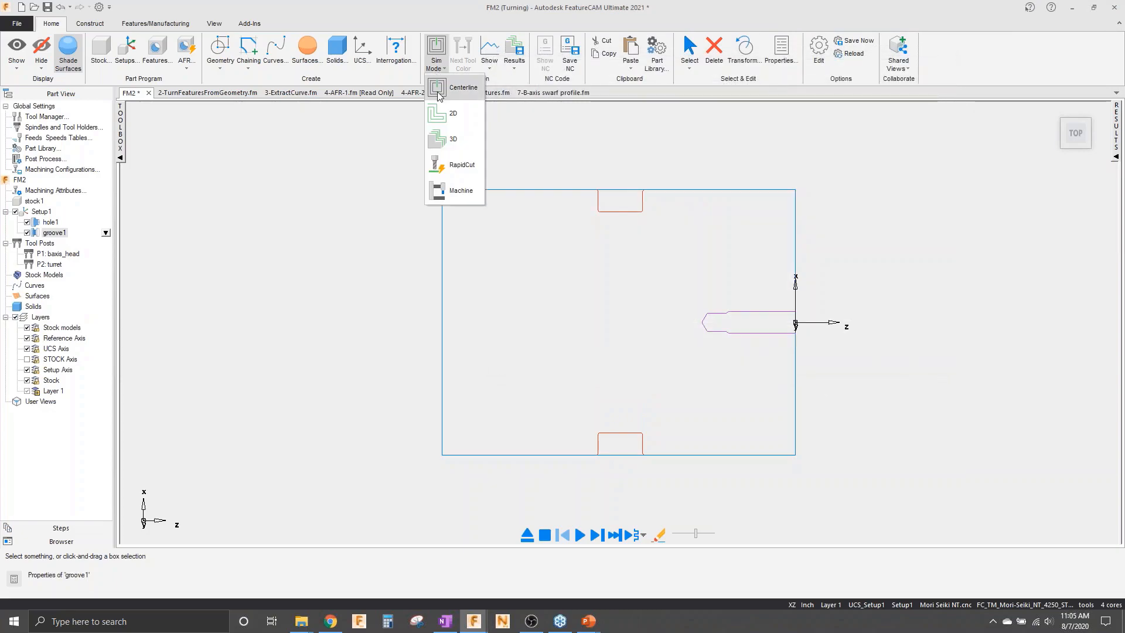
click(439, 140)
click(579, 535)
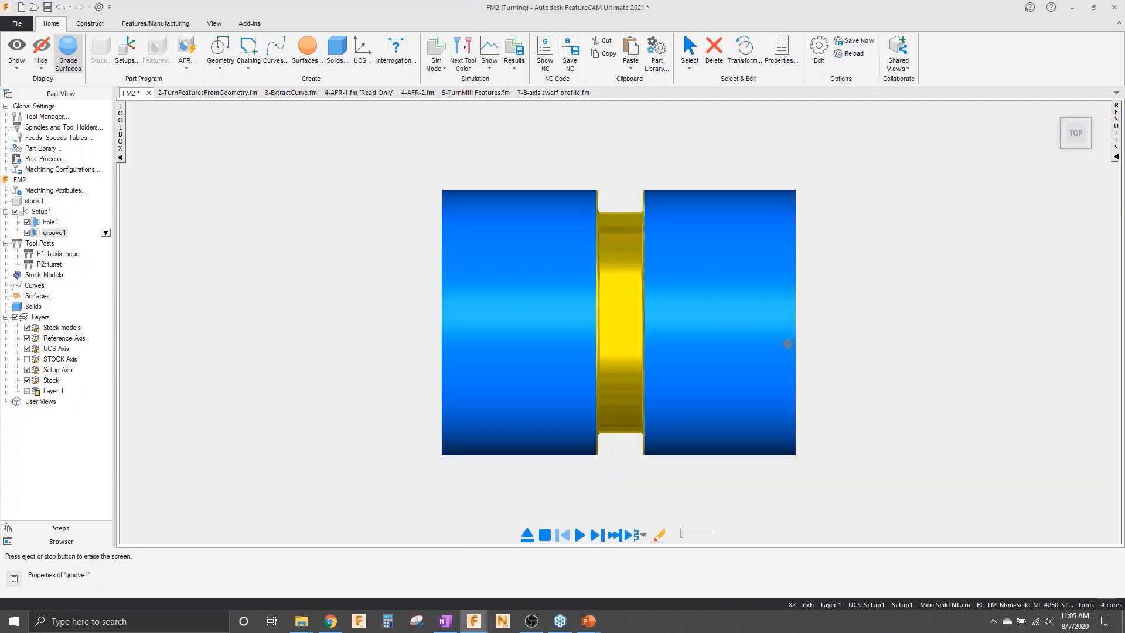
click(527, 535)
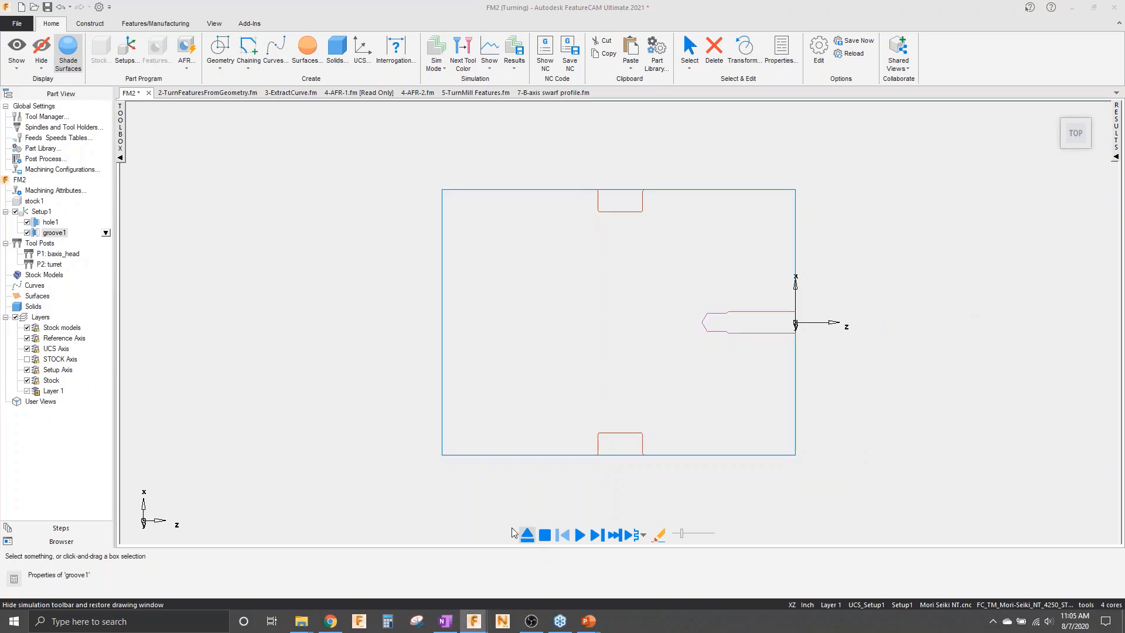
- Start a turned OD thread from dimensions using the UNC and UNF standard, size 1.0000-12 UNF and length 1.0, and preview it
click(156, 50)
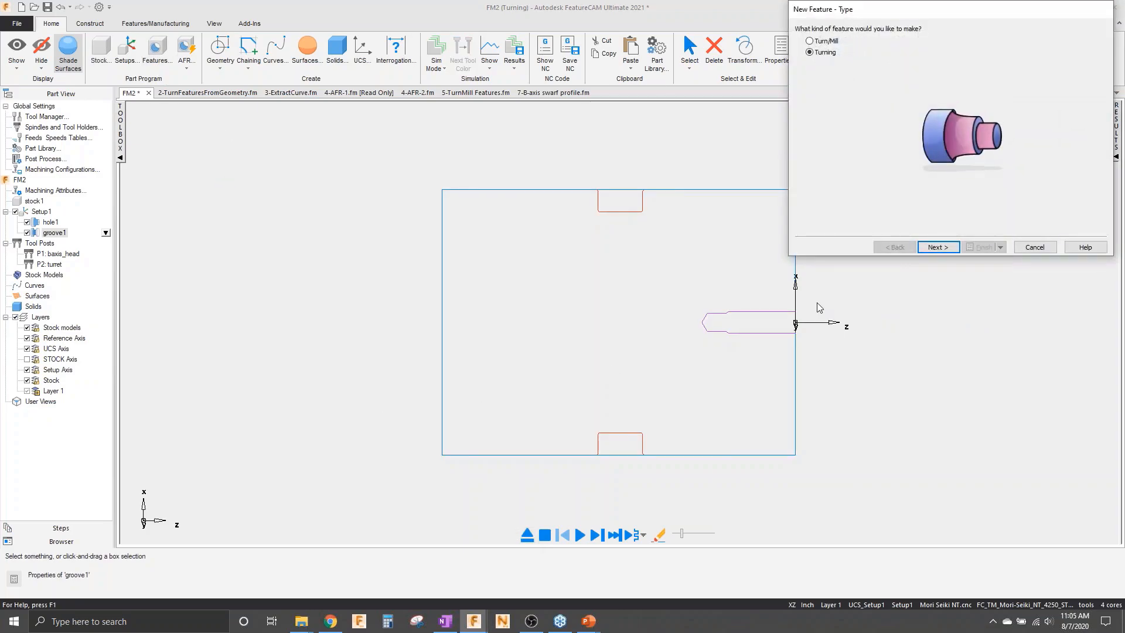
click(938, 246)
click(826, 69)
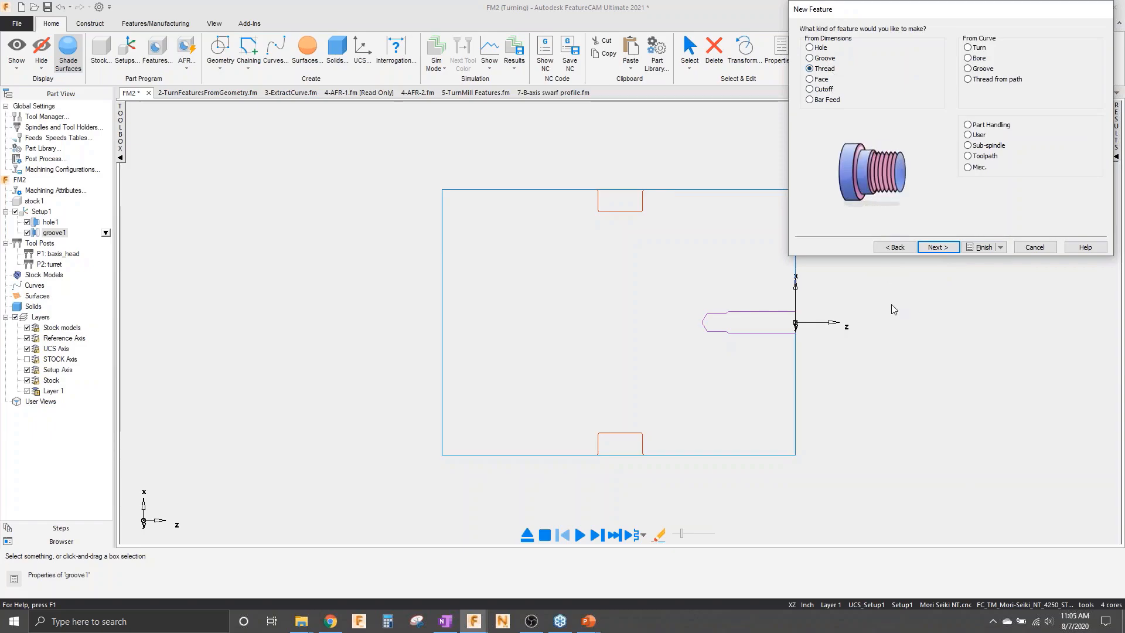
click(937, 247)
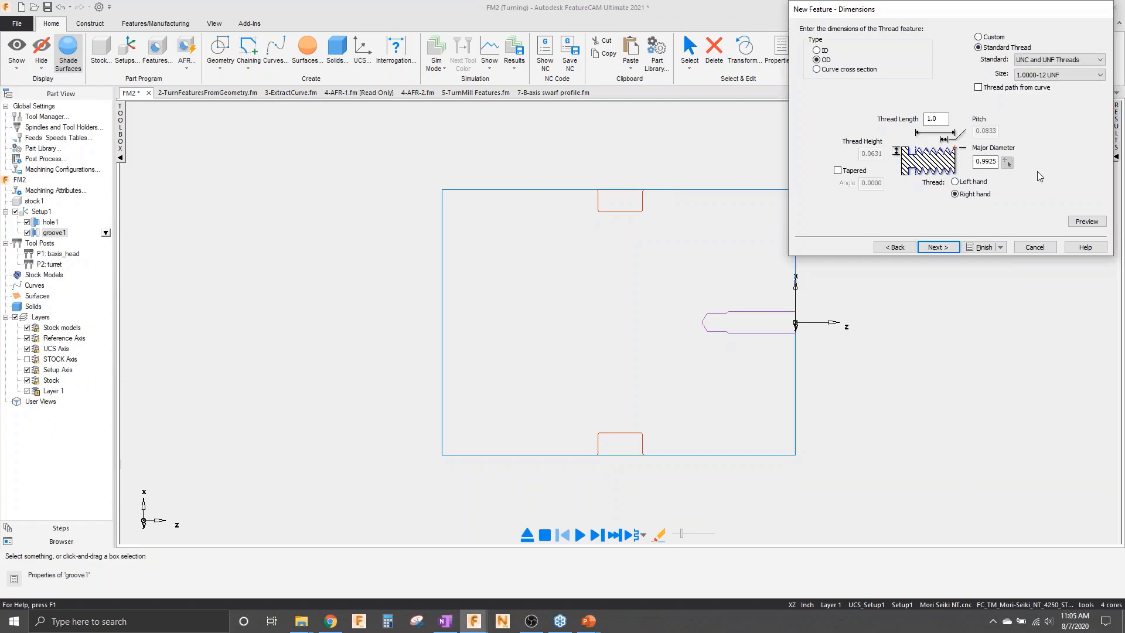
click(1068, 61)
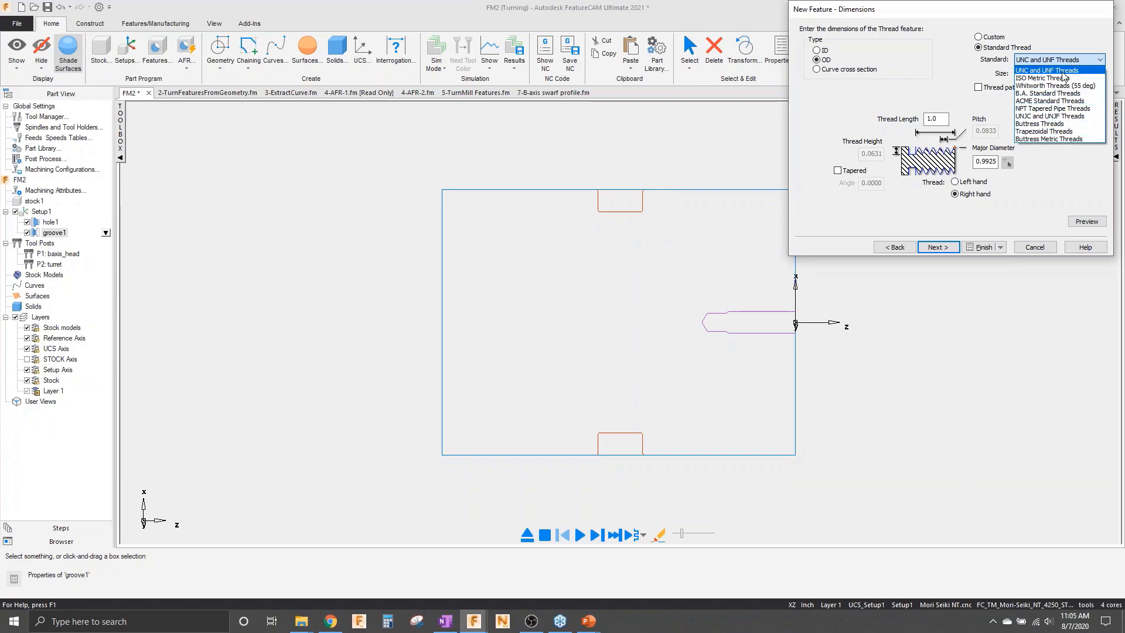
click(1065, 70)
click(1060, 75)
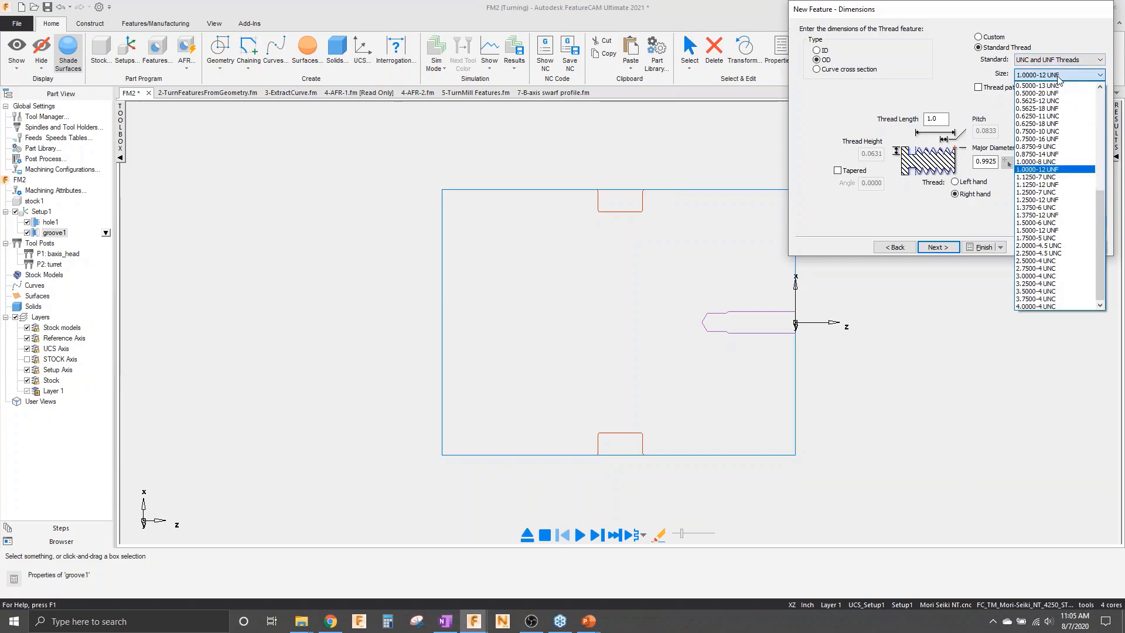
click(1060, 77)
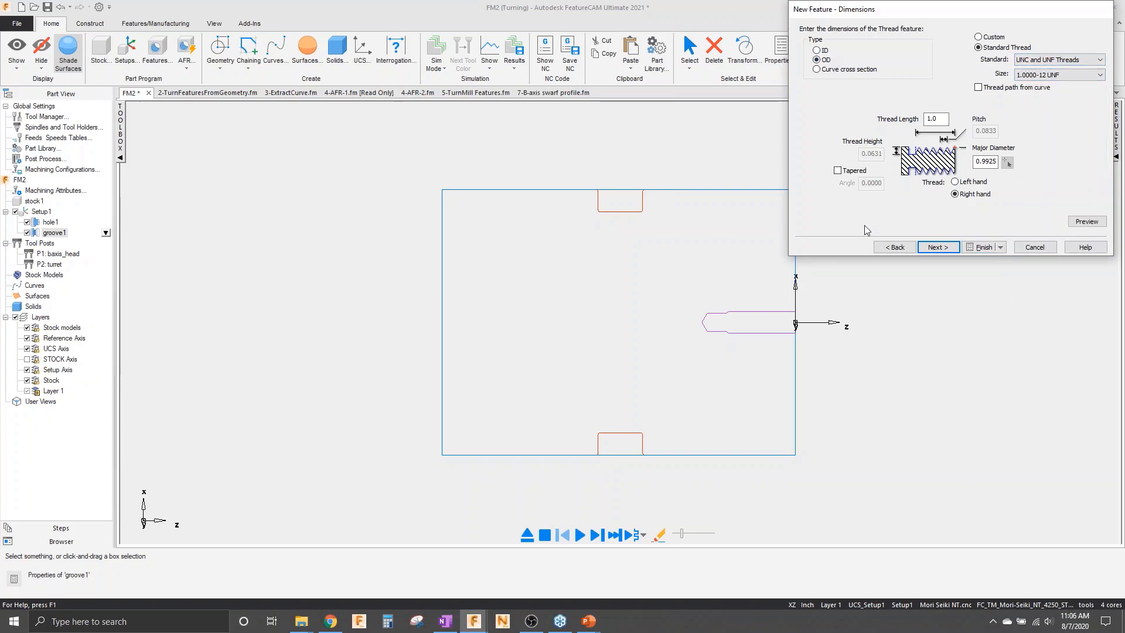
click(1087, 221)
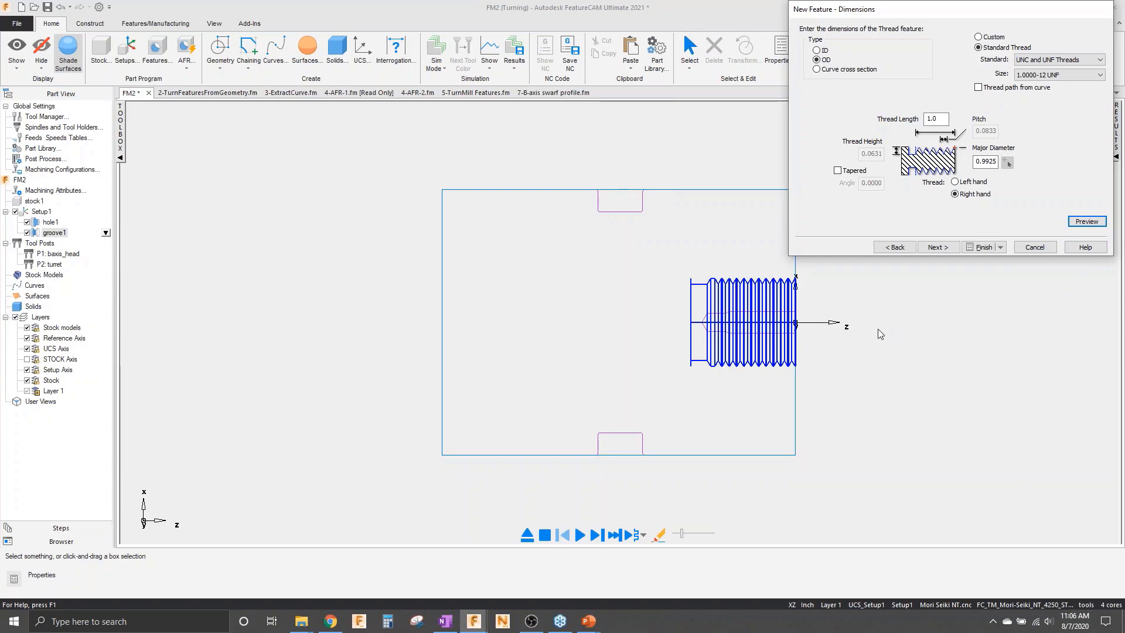
- Keep the thread at Z 0.0 and enable both rough and finish turning to diameter
click(938, 247)
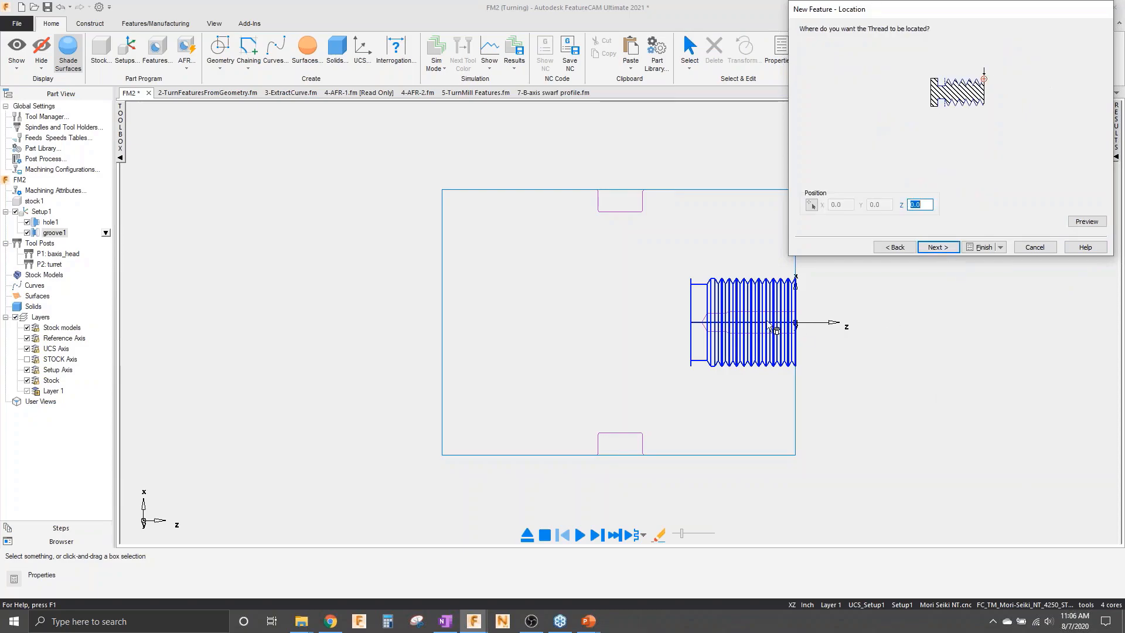
click(936, 248)
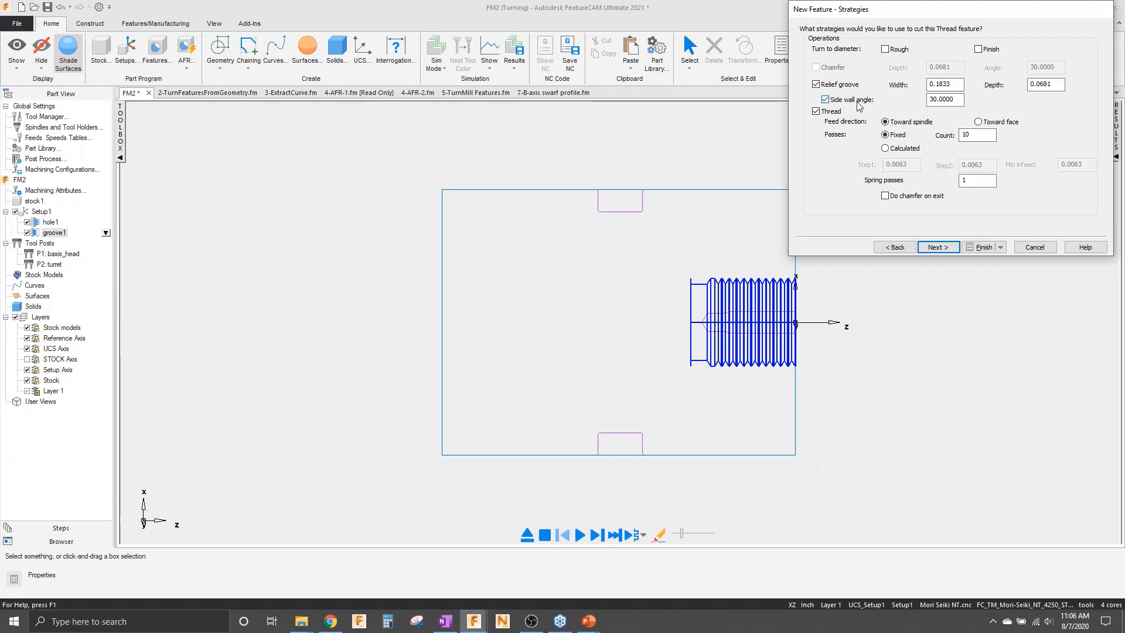
click(885, 50)
click(978, 50)
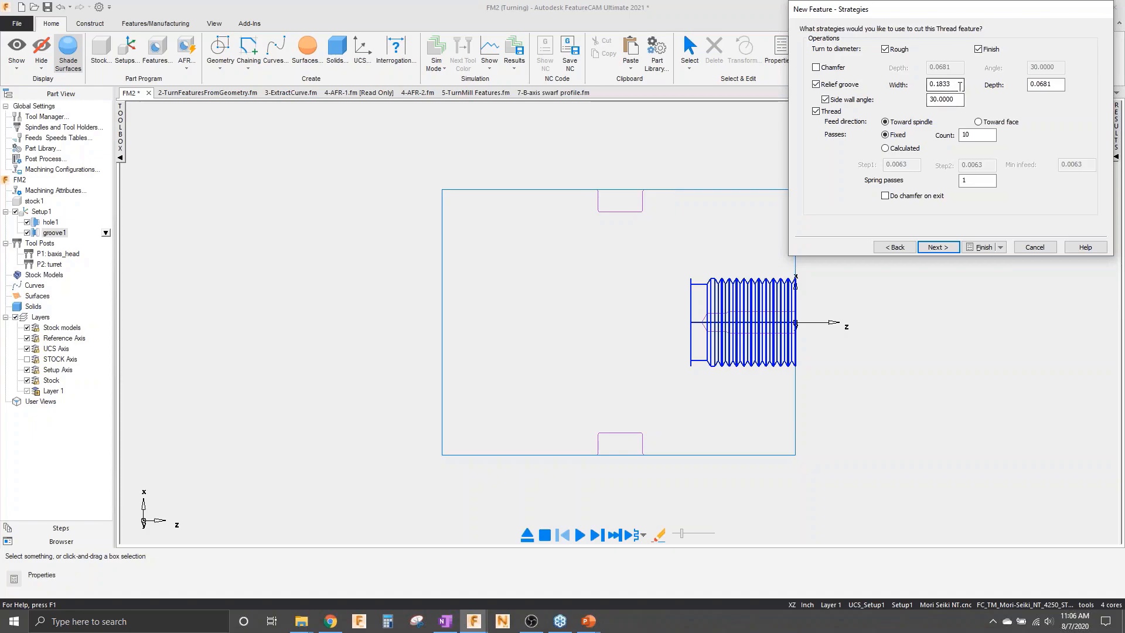
- Set the thread's relief groove width to .25, then finish the thread and accept its properties
drag(953, 84, 888, 83)
text(.25)
click(935, 99)
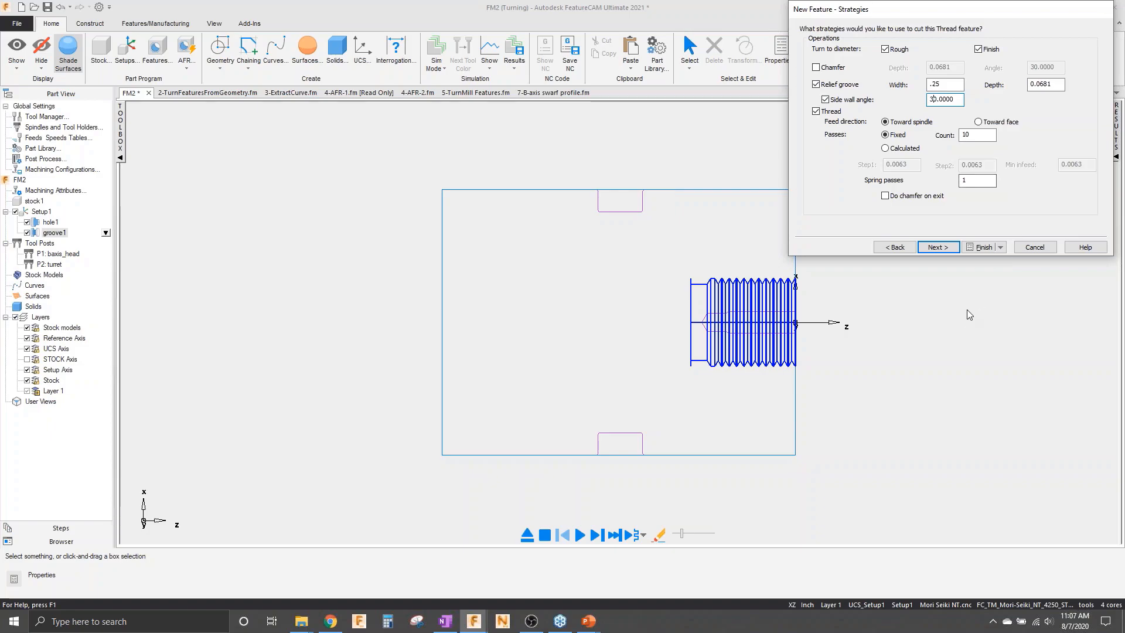
click(938, 248)
click(979, 248)
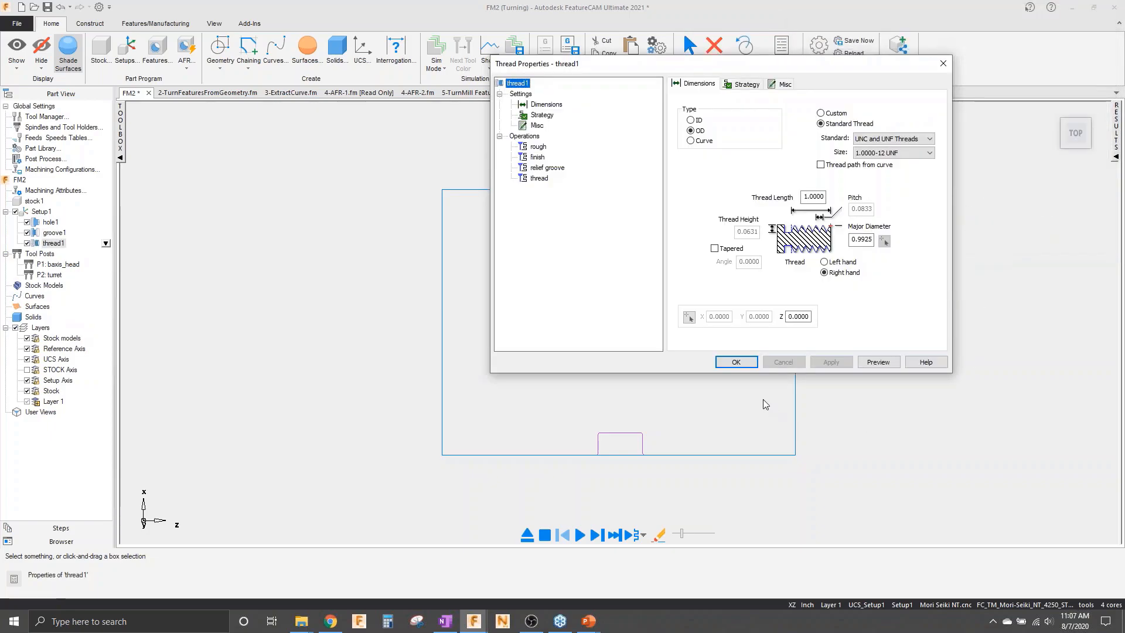
click(736, 363)
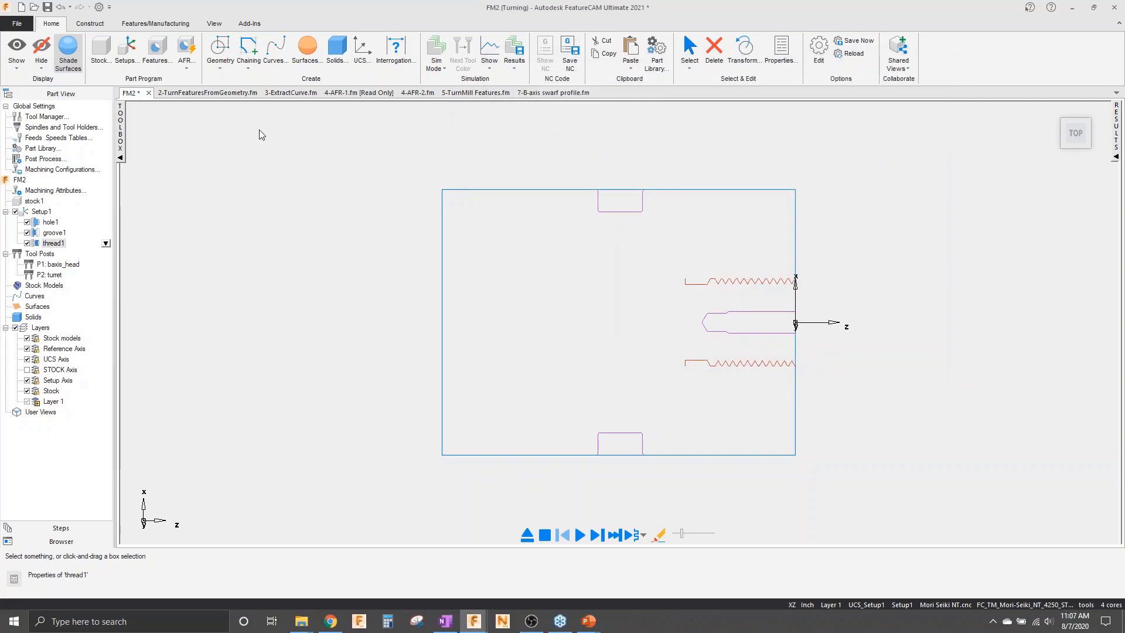
- Start another turning feature and review the Bar Feeder and Bar Puller types of the Bar Feed feature, then return to the feature choices
click(154, 64)
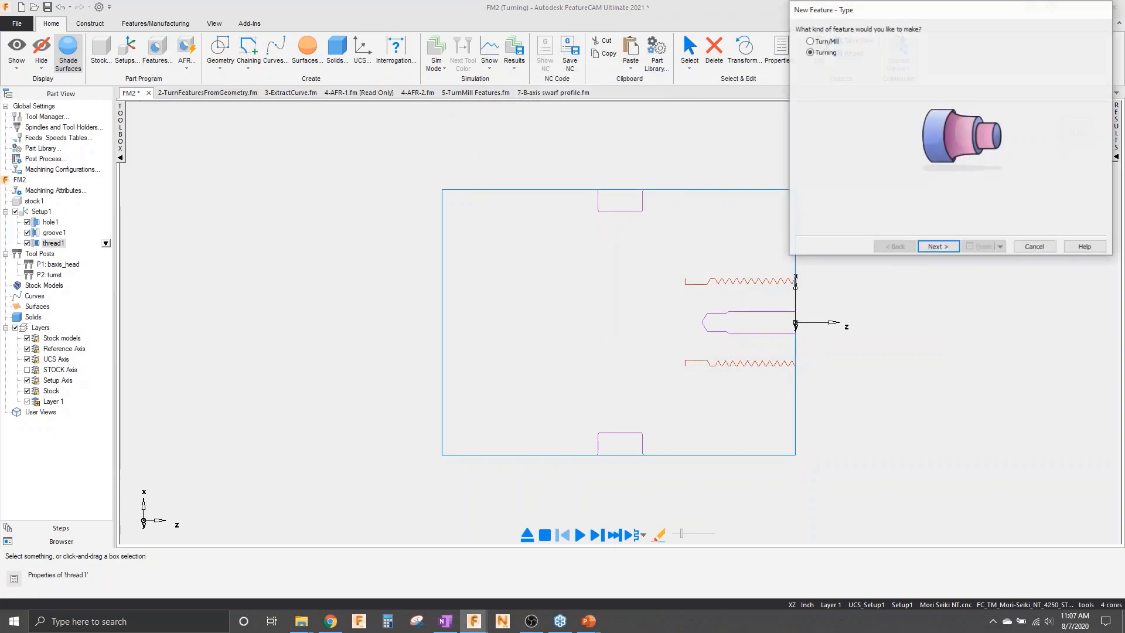
click(937, 247)
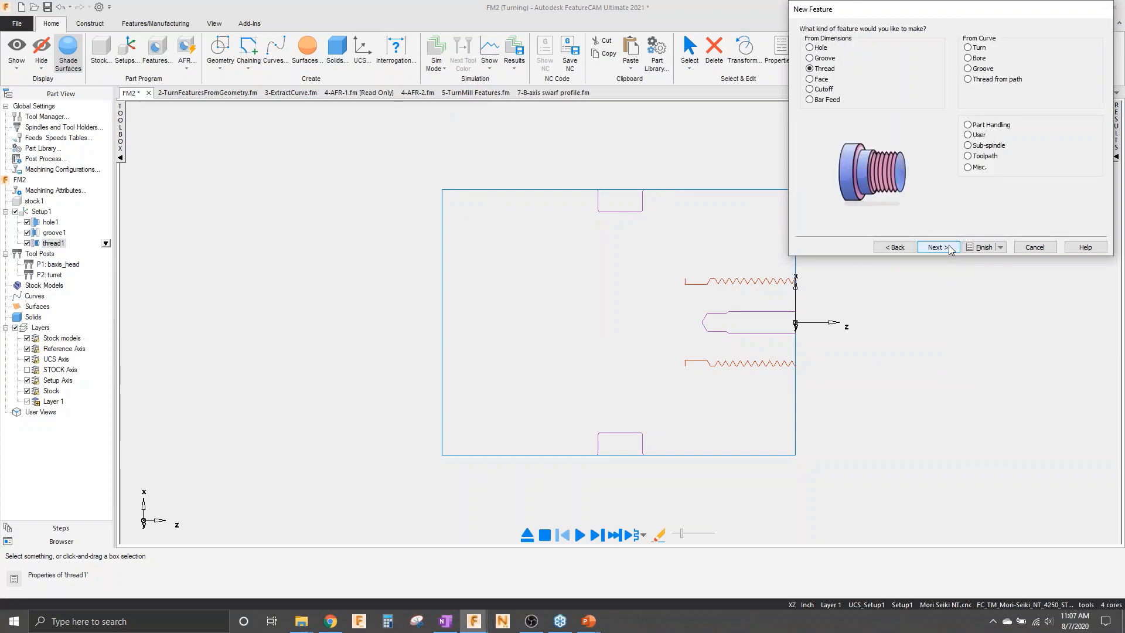
click(821, 80)
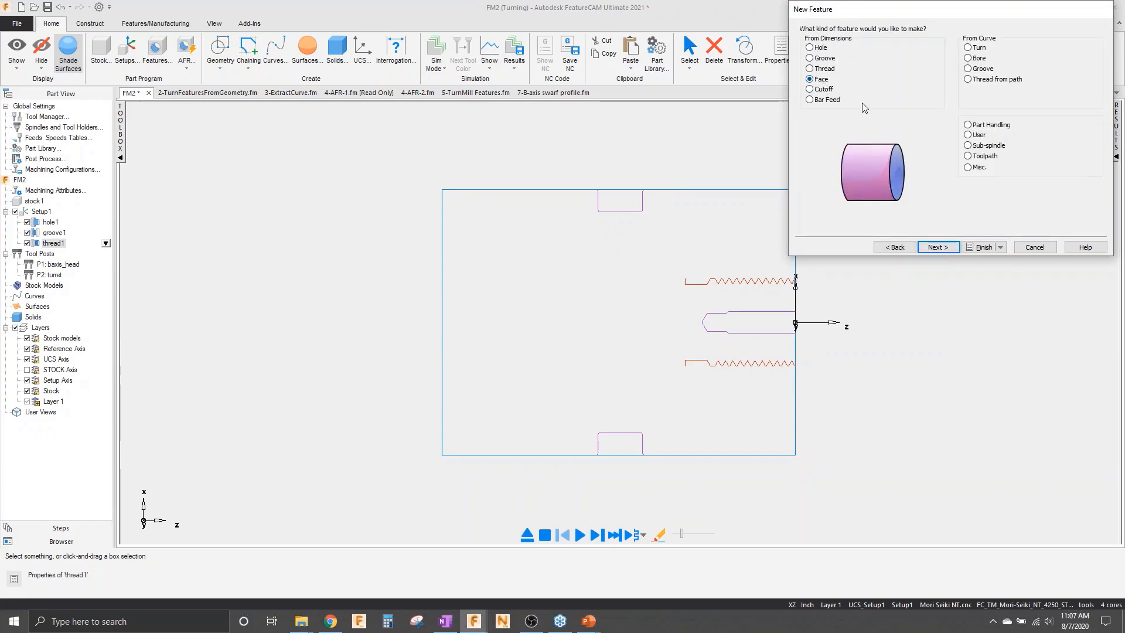
click(830, 101)
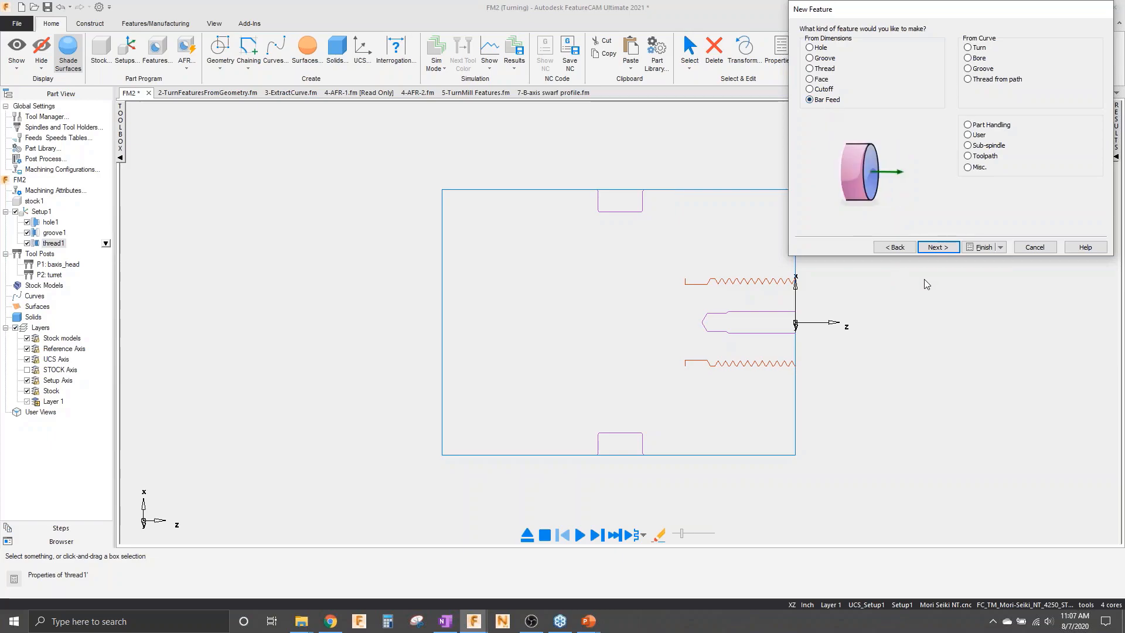
click(941, 249)
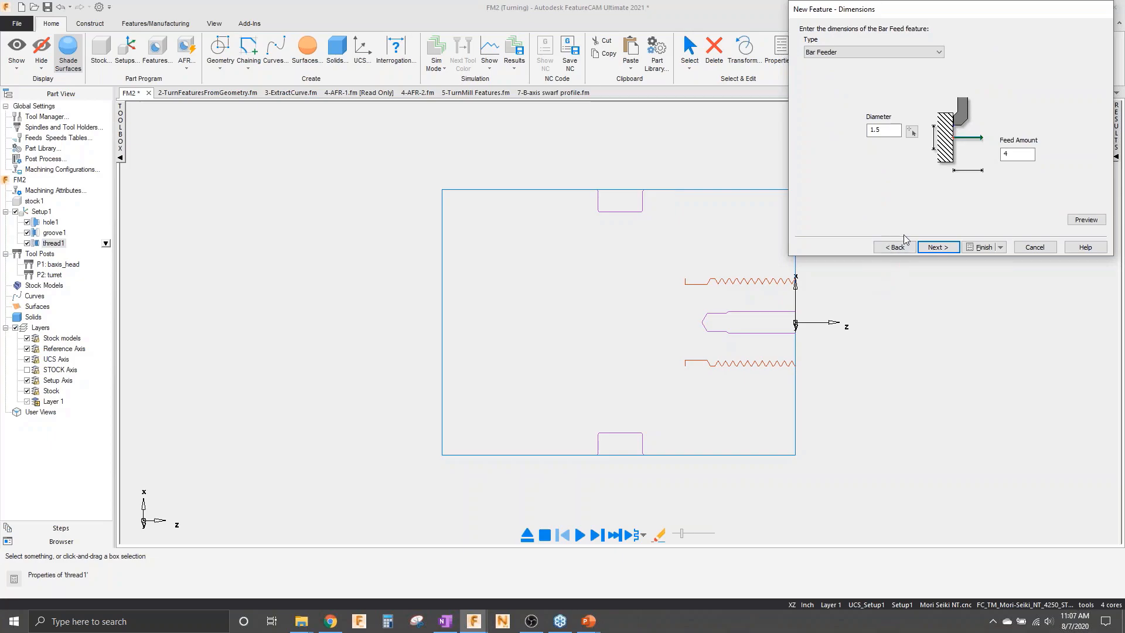
click(859, 54)
click(862, 72)
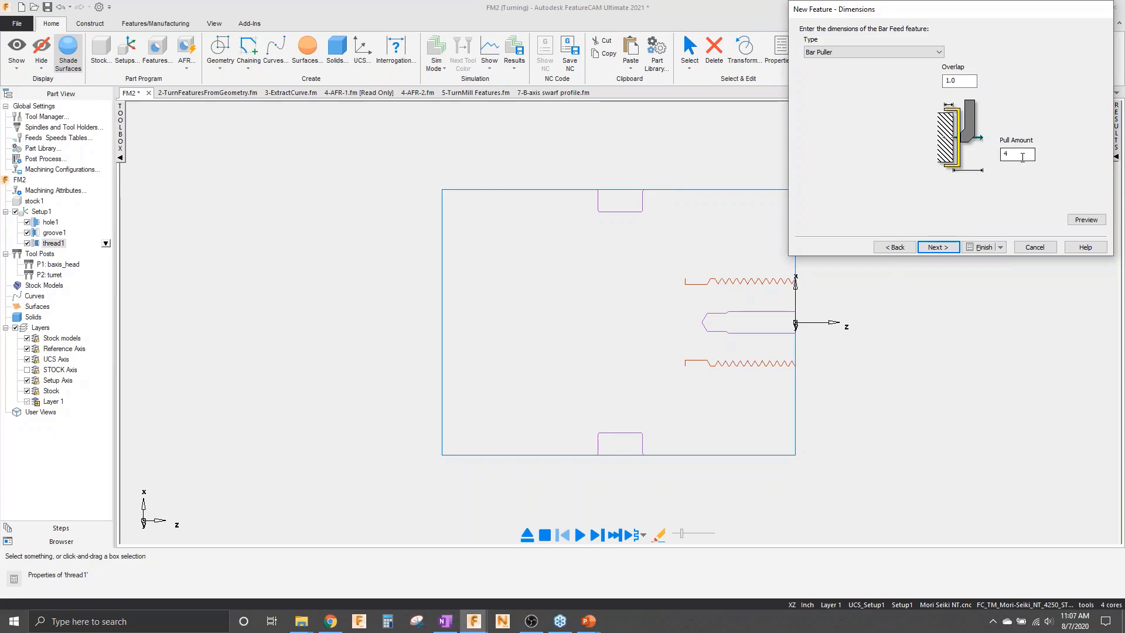
click(894, 52)
click(889, 61)
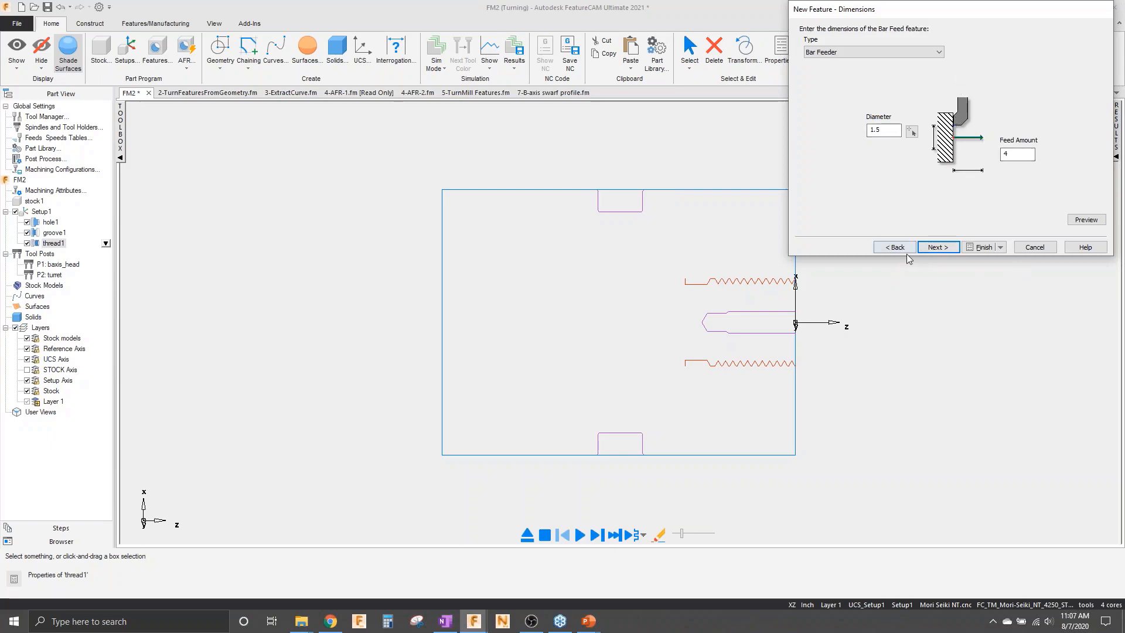
click(890, 248)
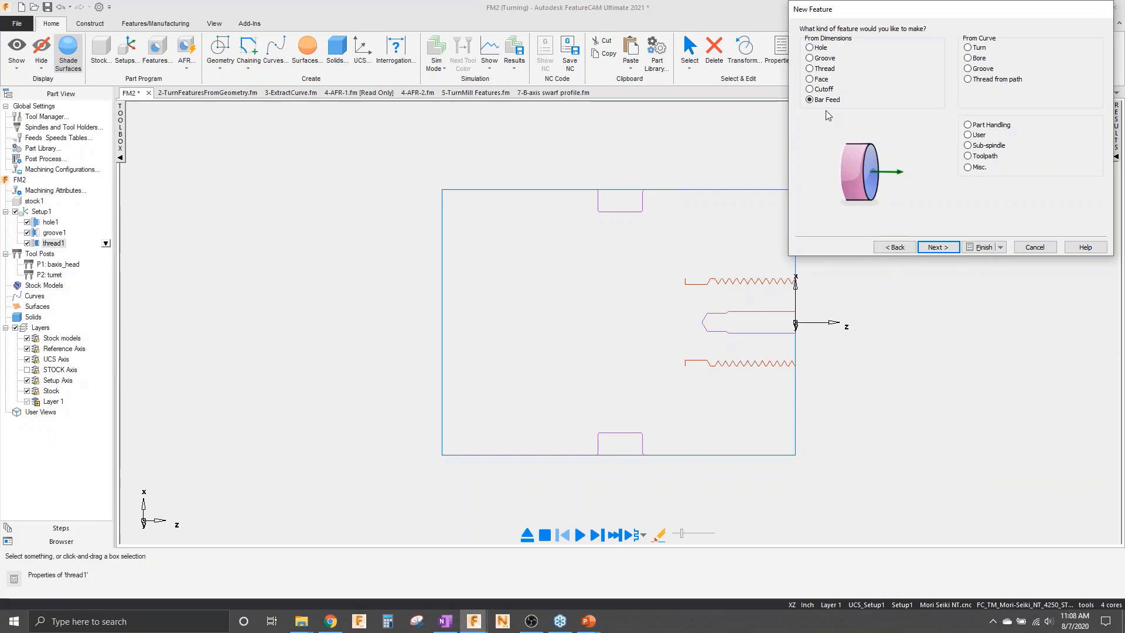
- Choose a Cutoff feature with diameter 3 and width 0.25, give it a .02 chamfer and preview it
click(822, 90)
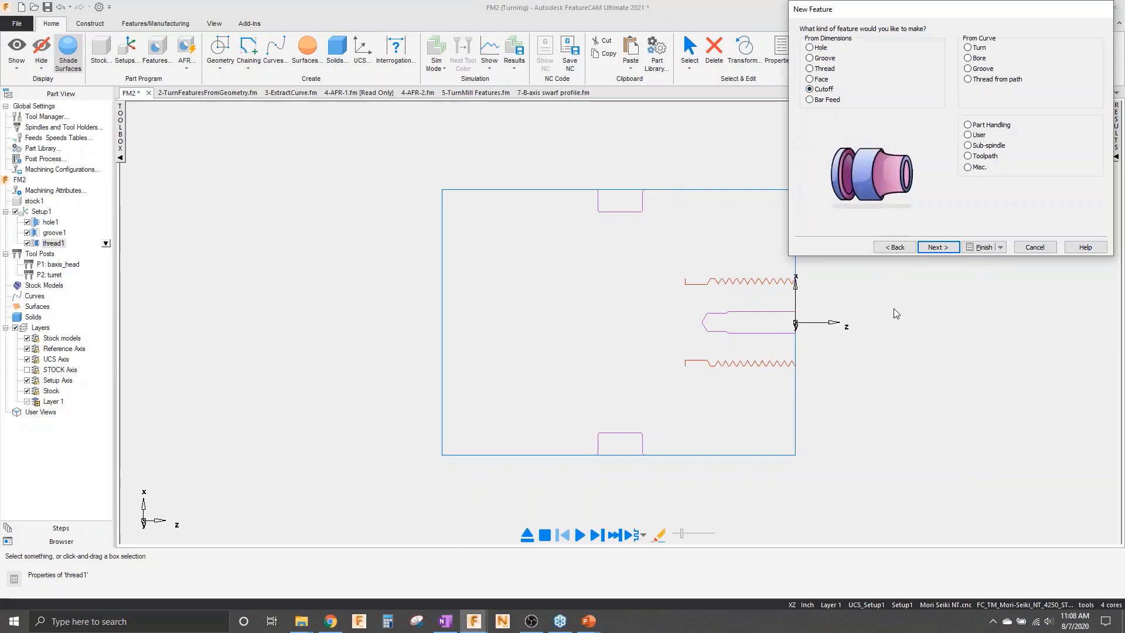
click(943, 249)
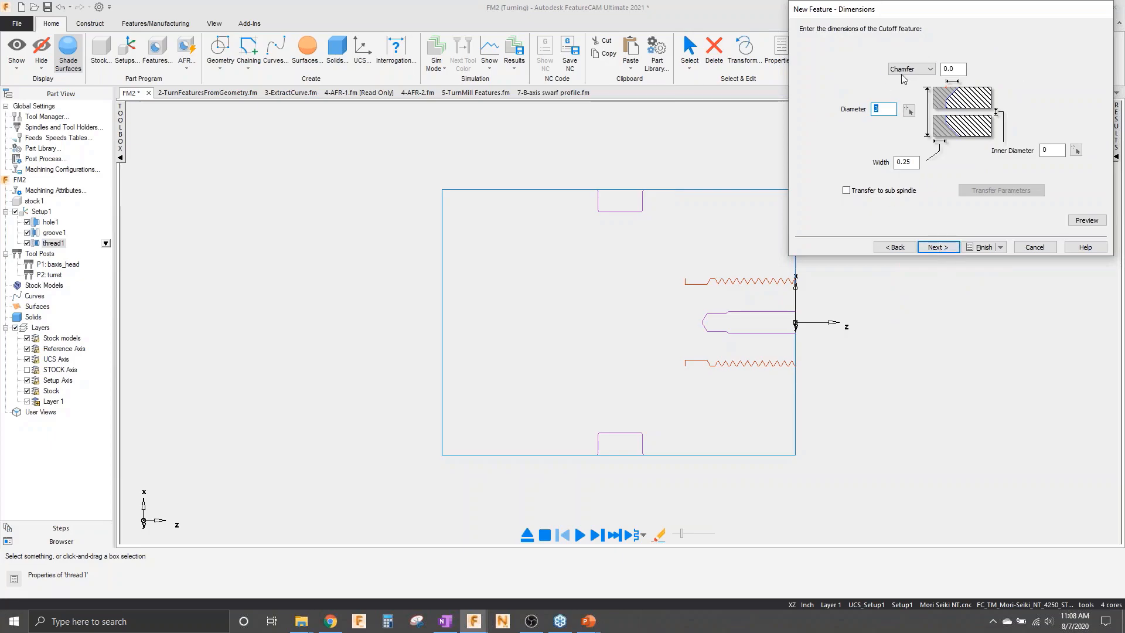
double_click(954, 69)
text(.0)
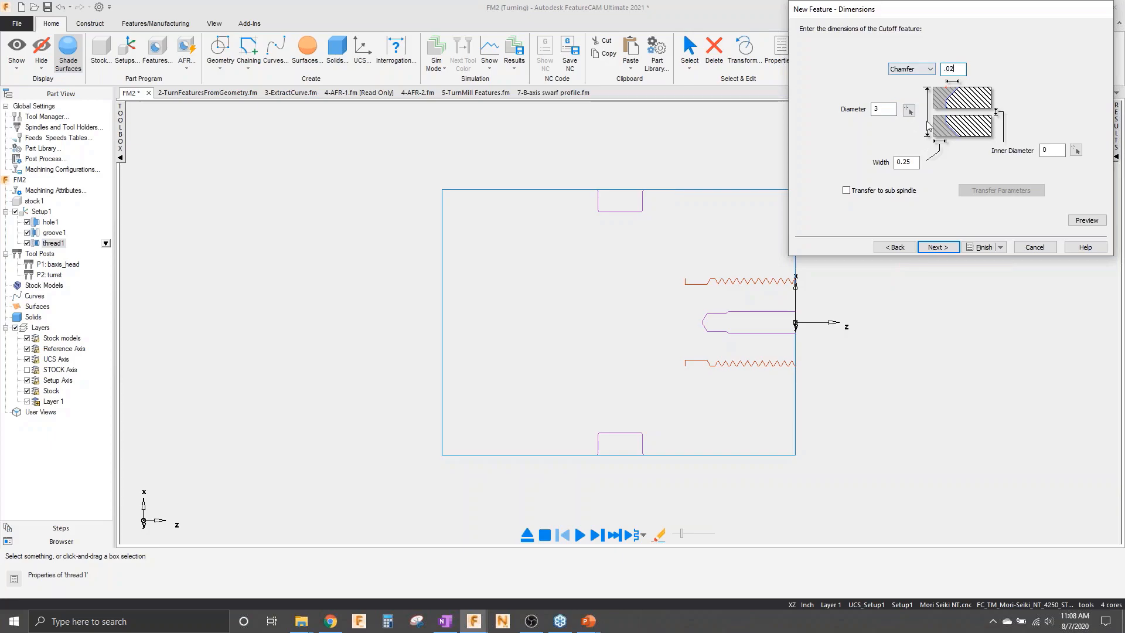
click(1086, 221)
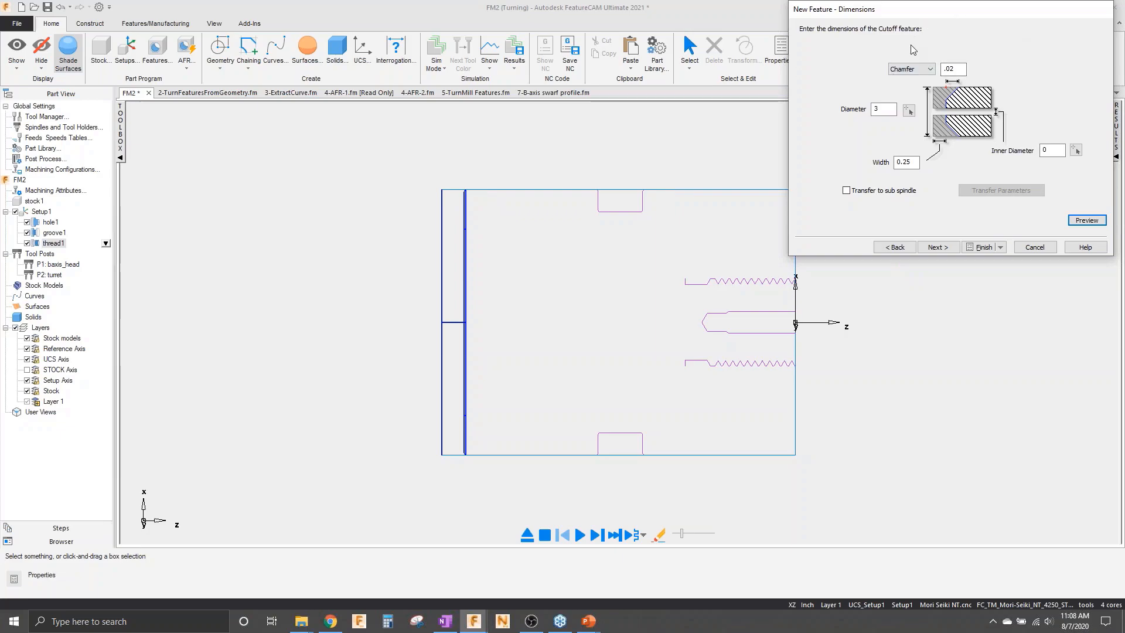
click(915, 69)
click(915, 70)
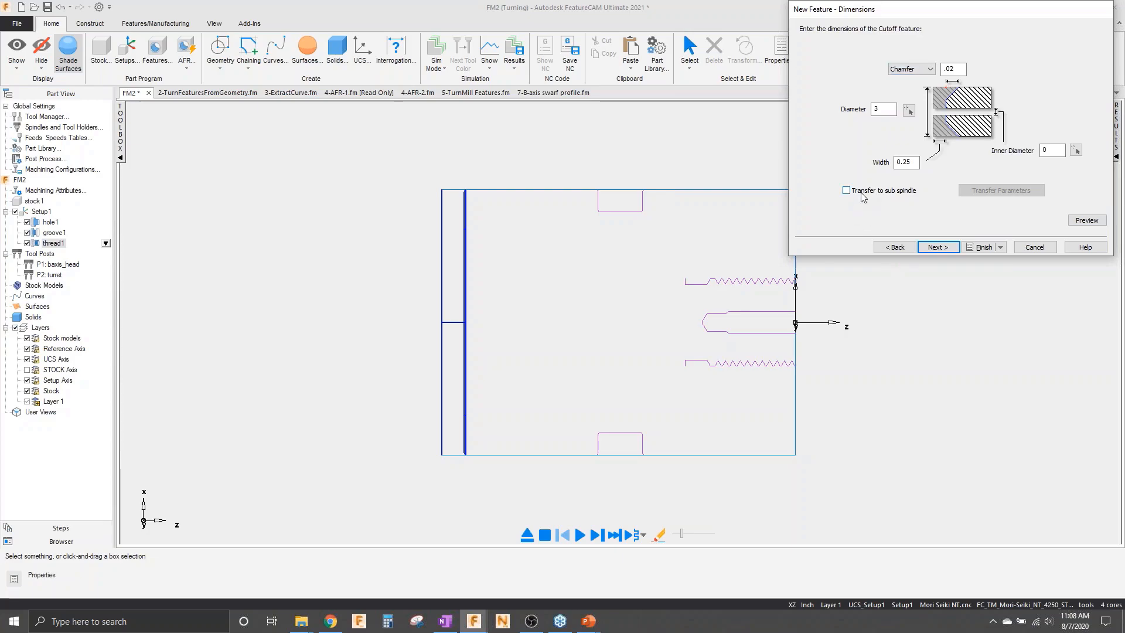
- Keep the cutoff at Z -3.75 with plunge rough edge break toward the spindle, finish it and accept its properties
click(936, 250)
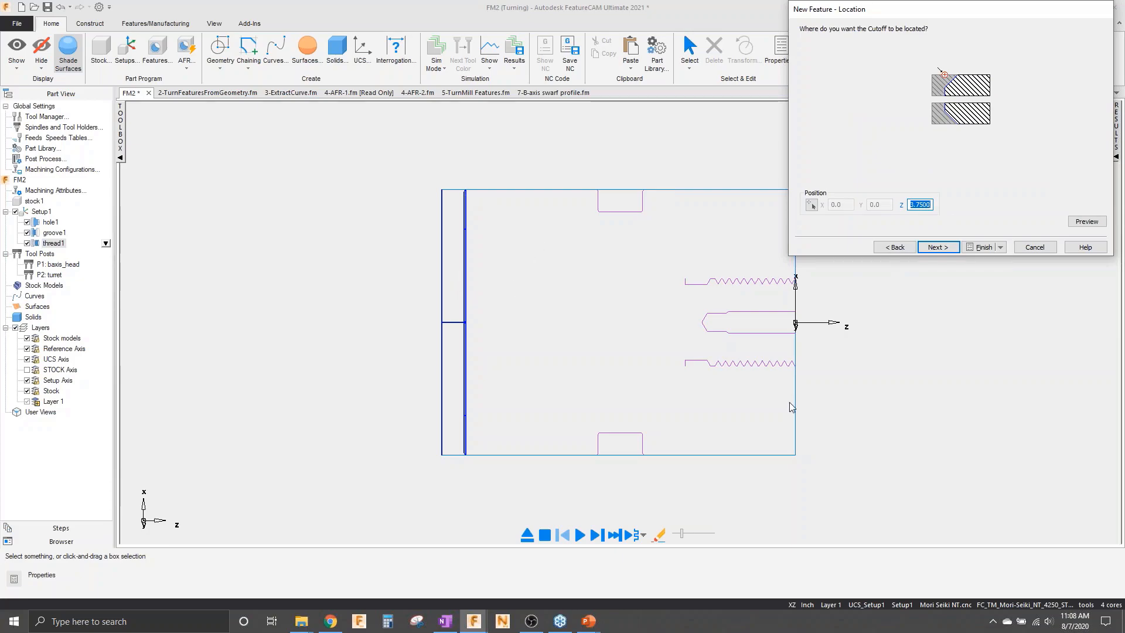
click(941, 249)
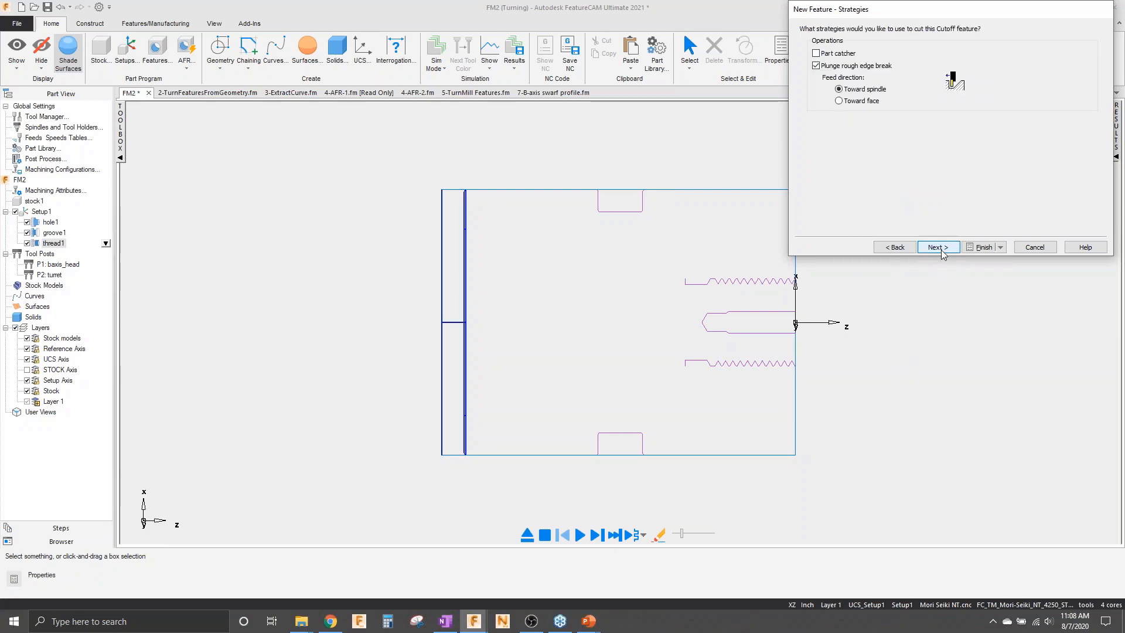
click(984, 246)
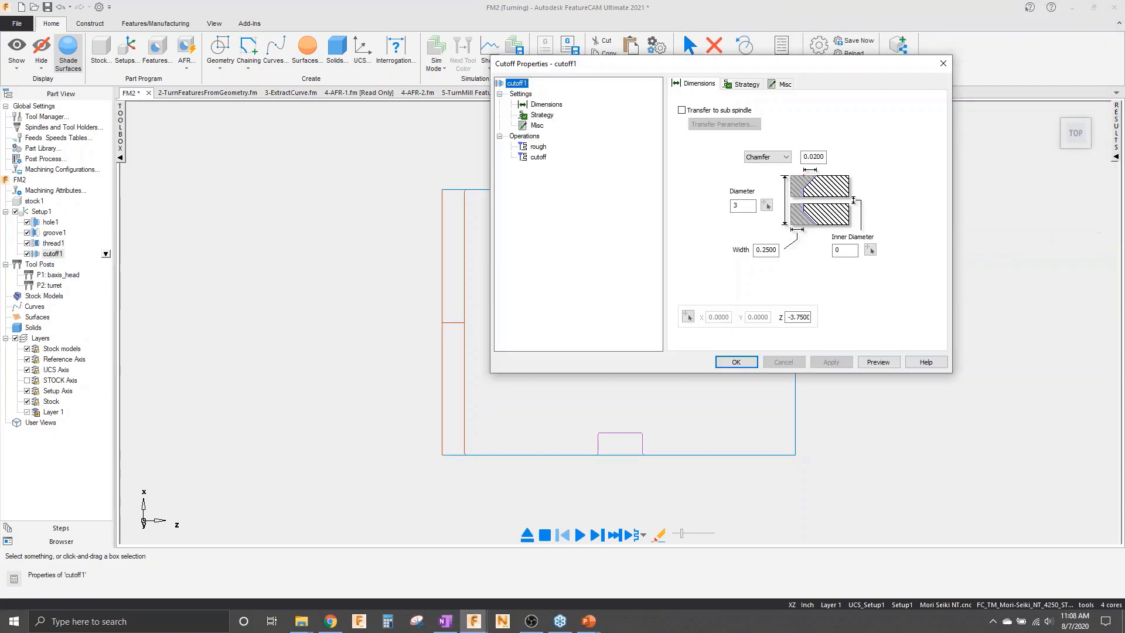
click(736, 363)
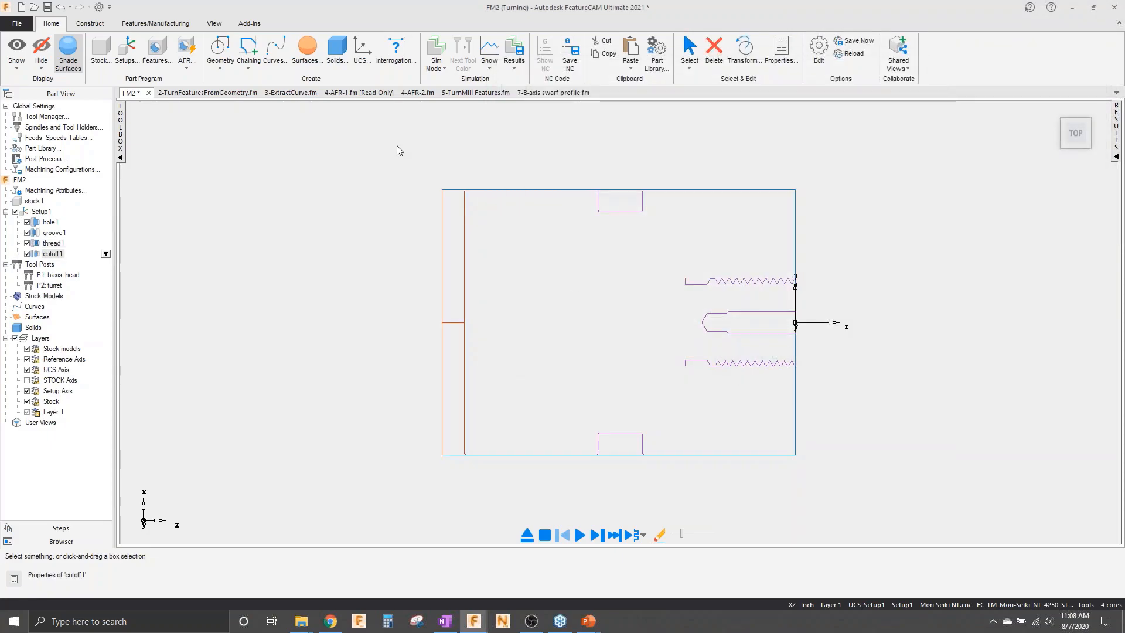
- Run a 3D simulation of all the features, inspect the cutoff face and its chamfer, and clear the simulation
click(436, 56)
click(439, 141)
click(581, 534)
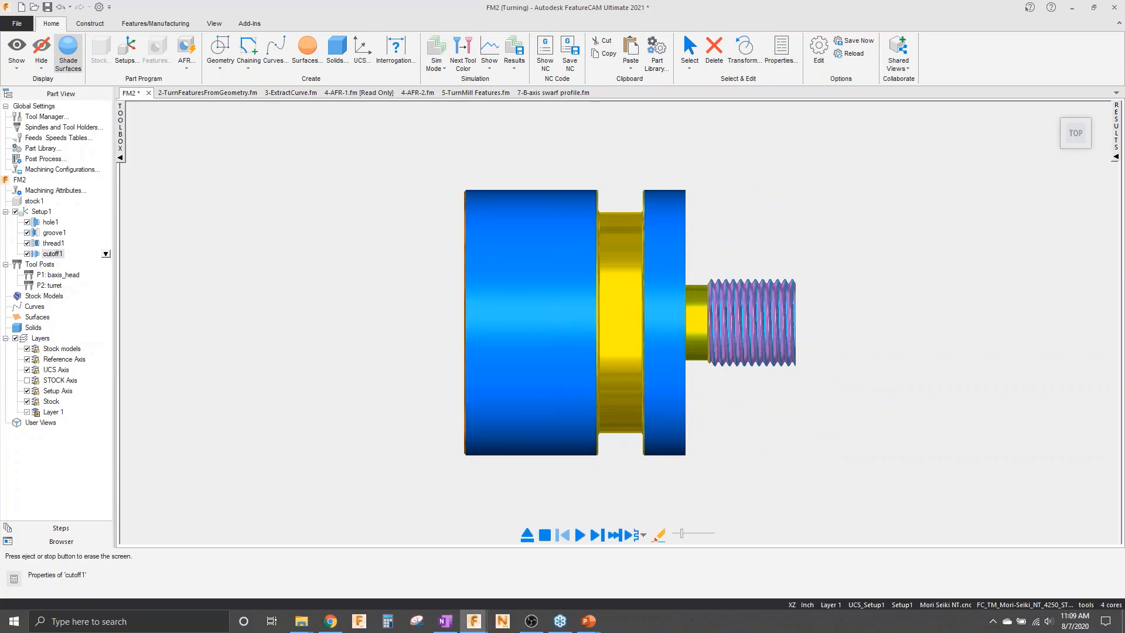
middle_drag(706, 336, 533, 169)
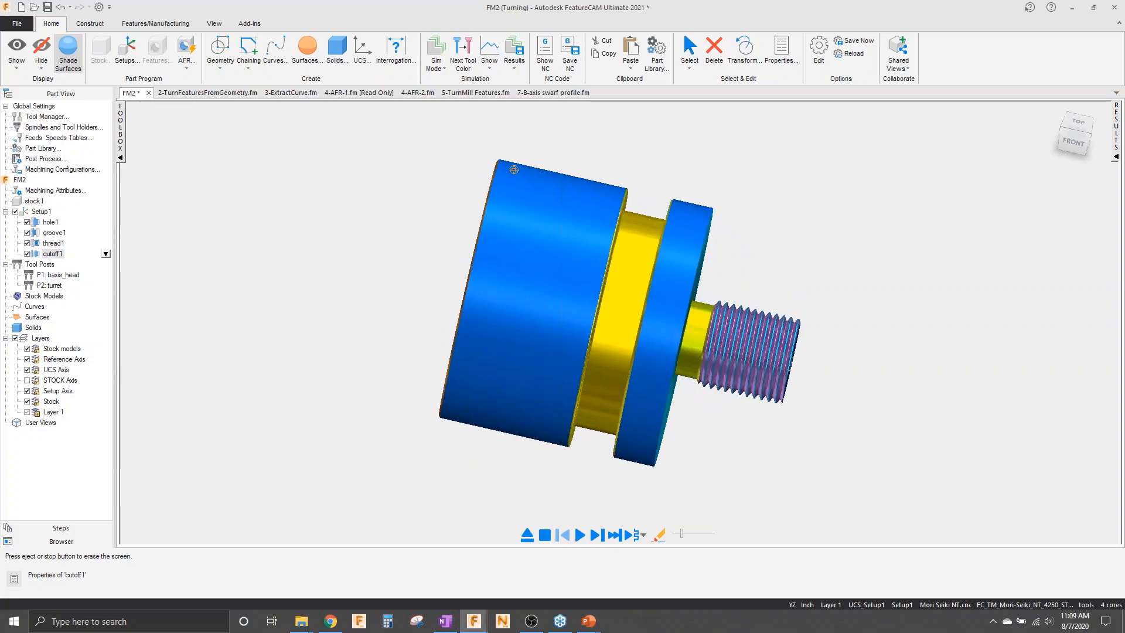
scroll(514, 170, up, 10)
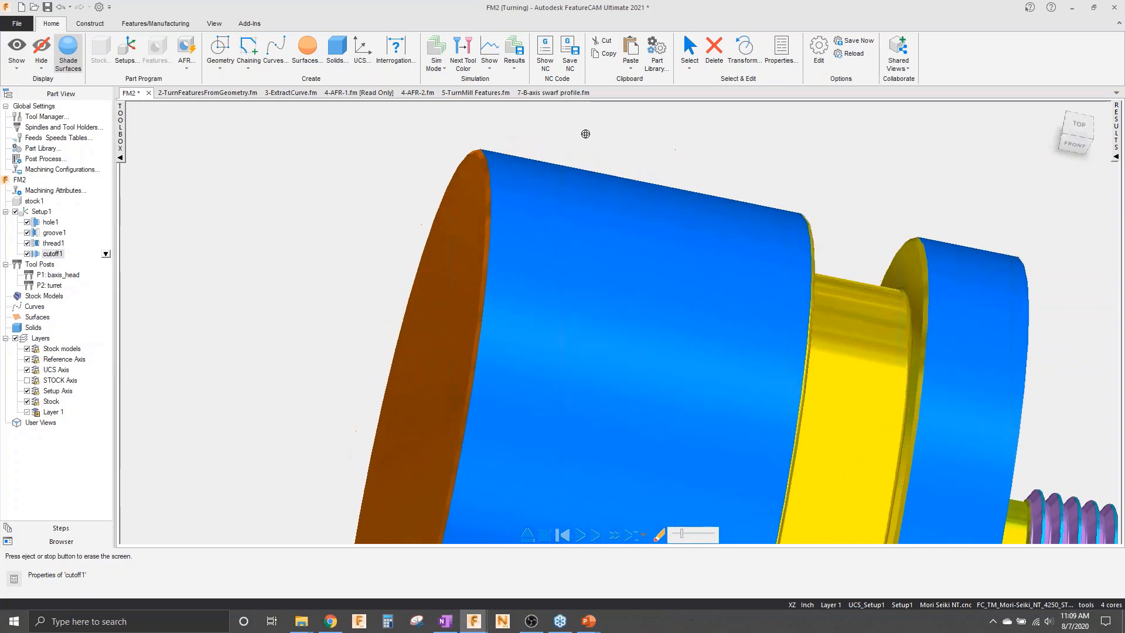
middle_drag(586, 134, 618, 182)
scroll(617, 215, down, 5)
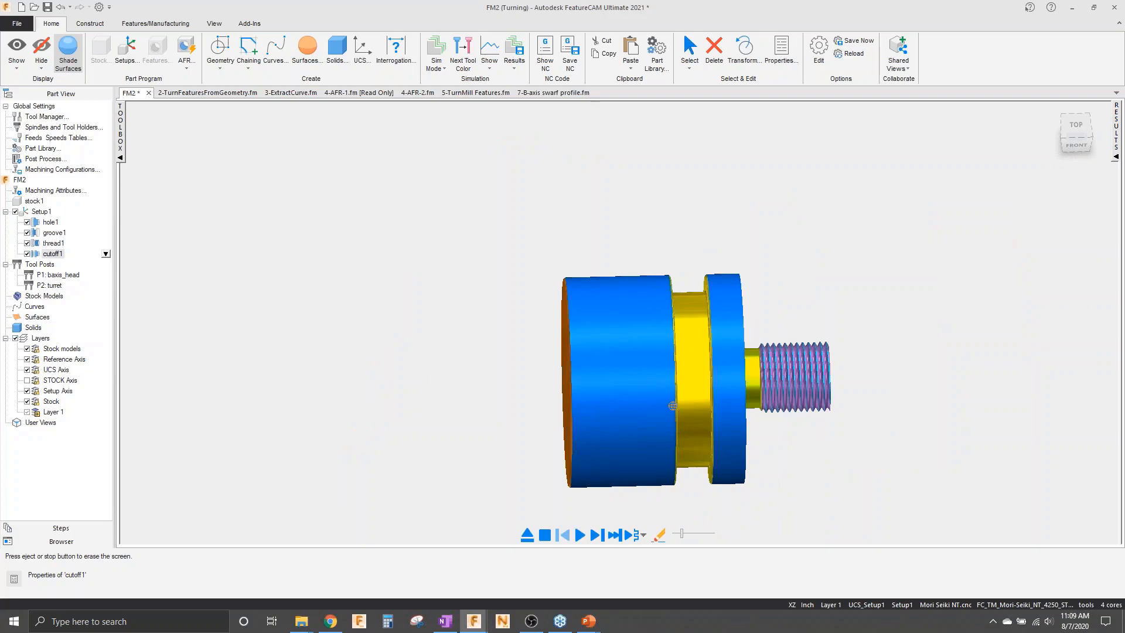
click(527, 535)
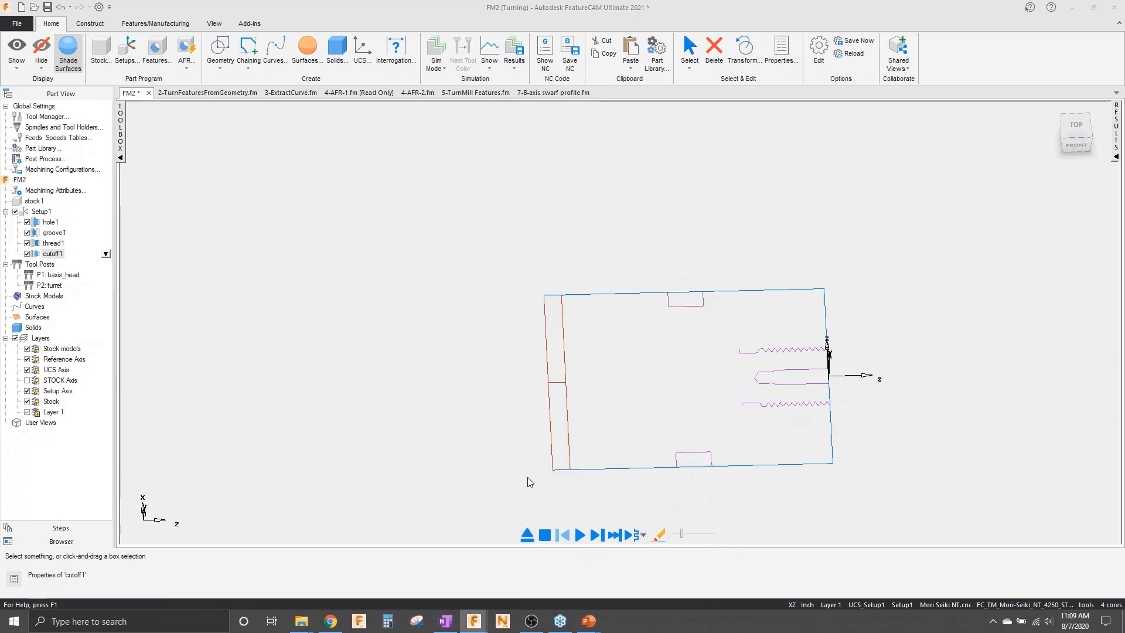
- Switch to the 2-TurnFeaturesFromGeometry.fm document and hide its stock
right_click(553, 492)
click(596, 417)
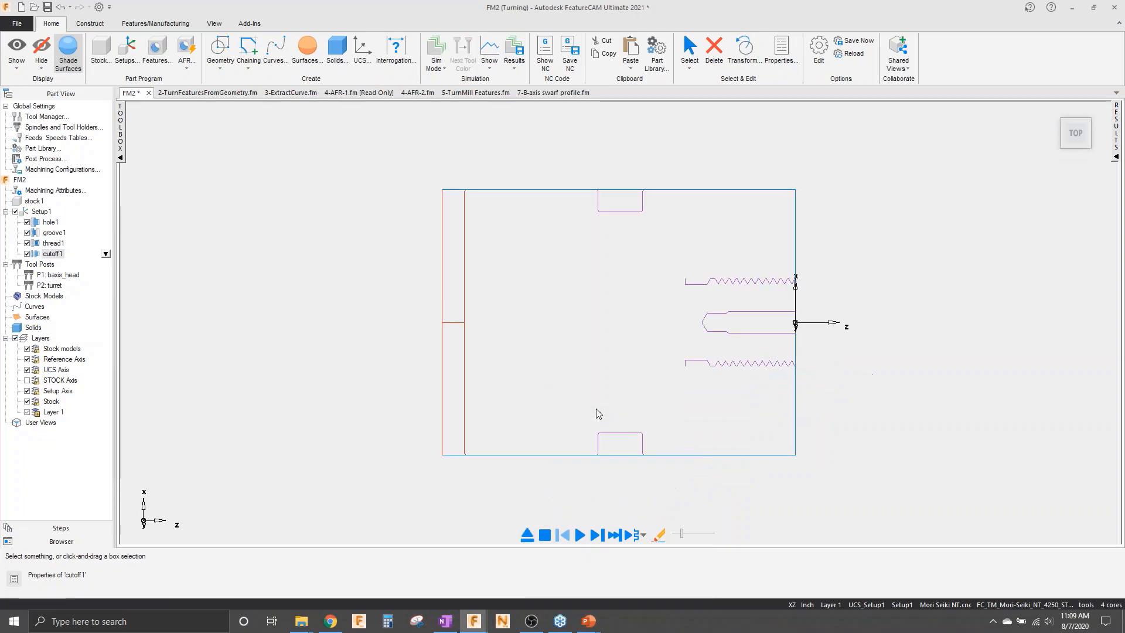
click(194, 92)
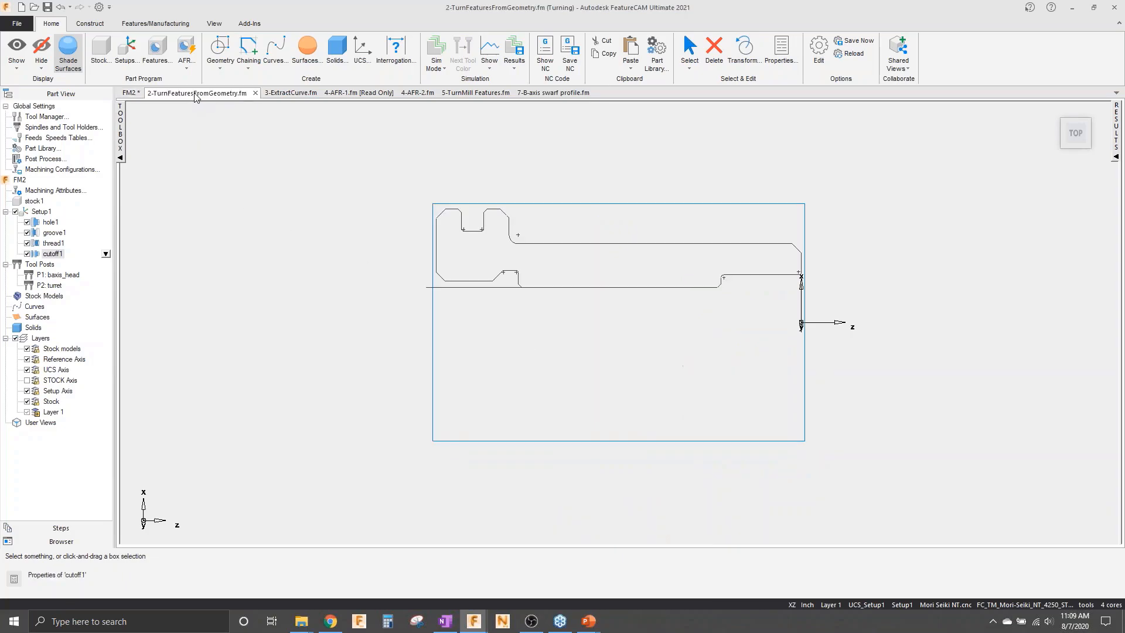
right_click(587, 205)
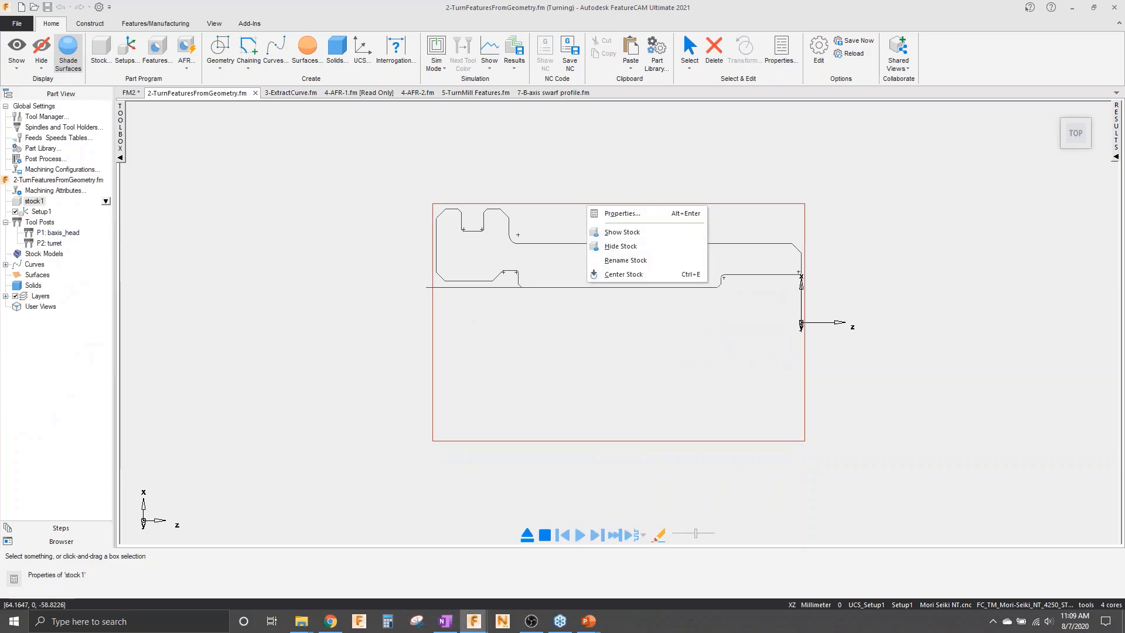
click(616, 249)
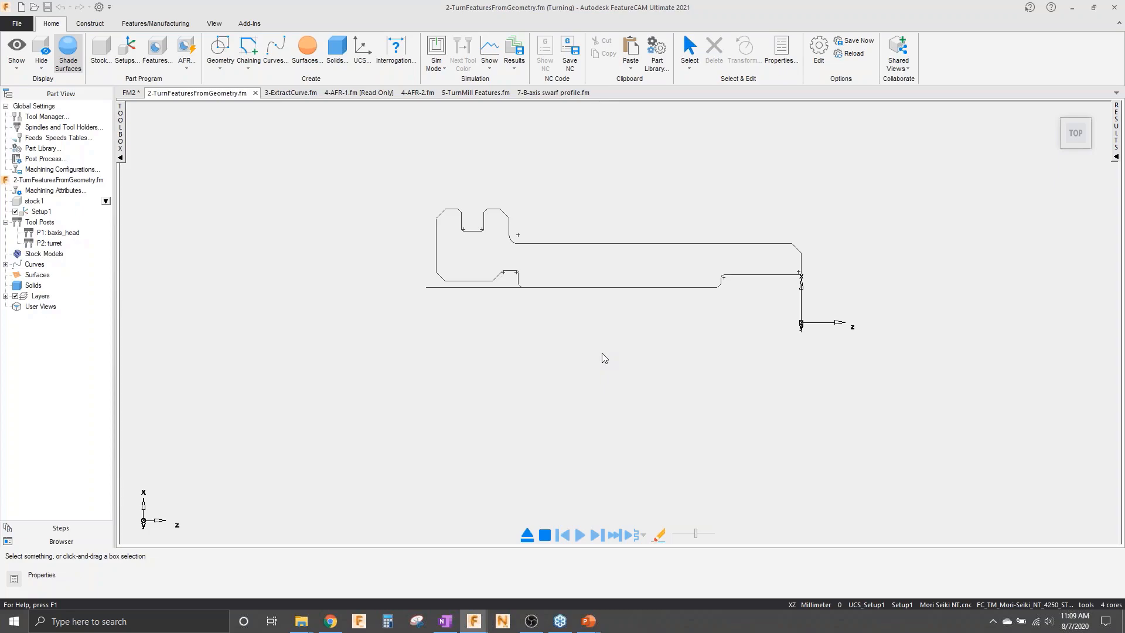
scroll(822, 228, up, 1)
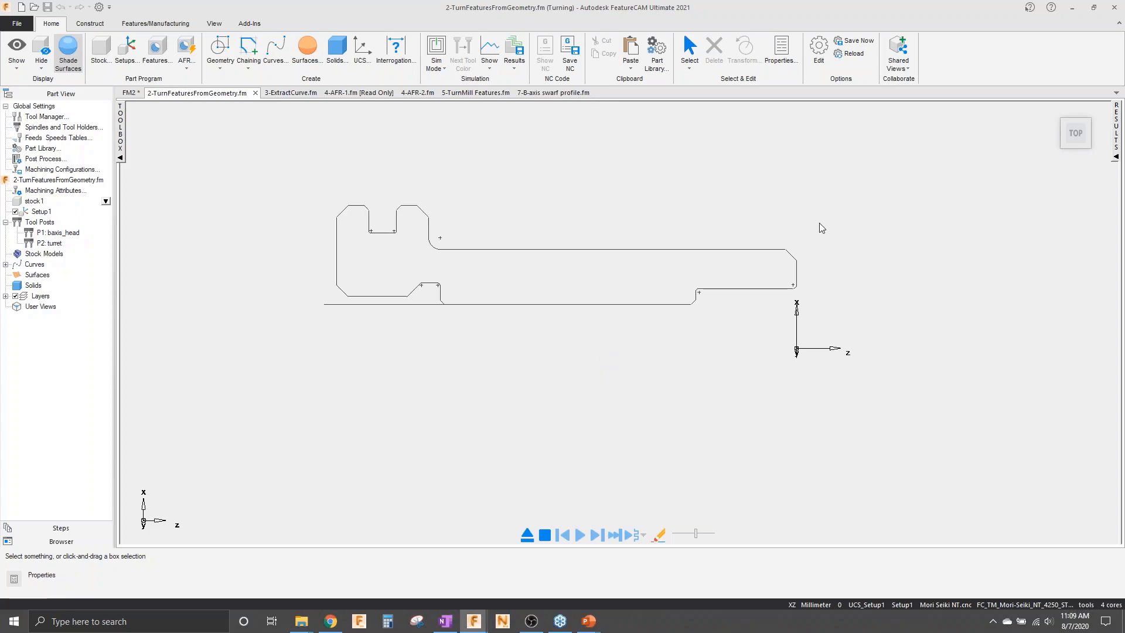
- Create a Face turning feature from dimensions at Z 0.0 and accept its properties
click(156, 50)
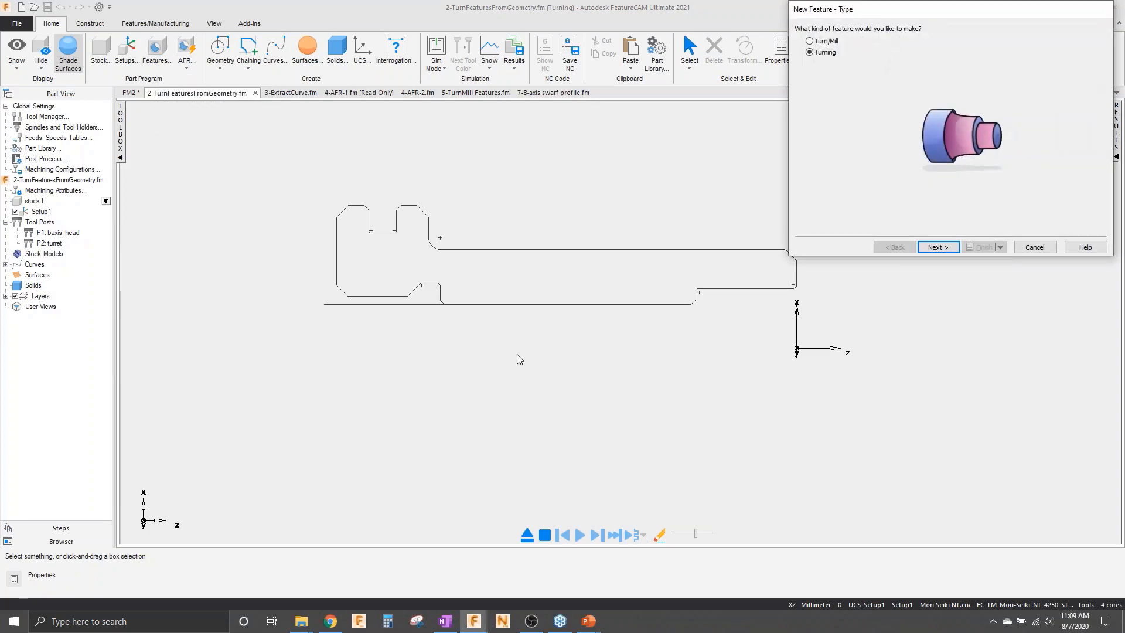
click(938, 247)
drag(950, 15, 851, 58)
drag(779, 82, 542, 158)
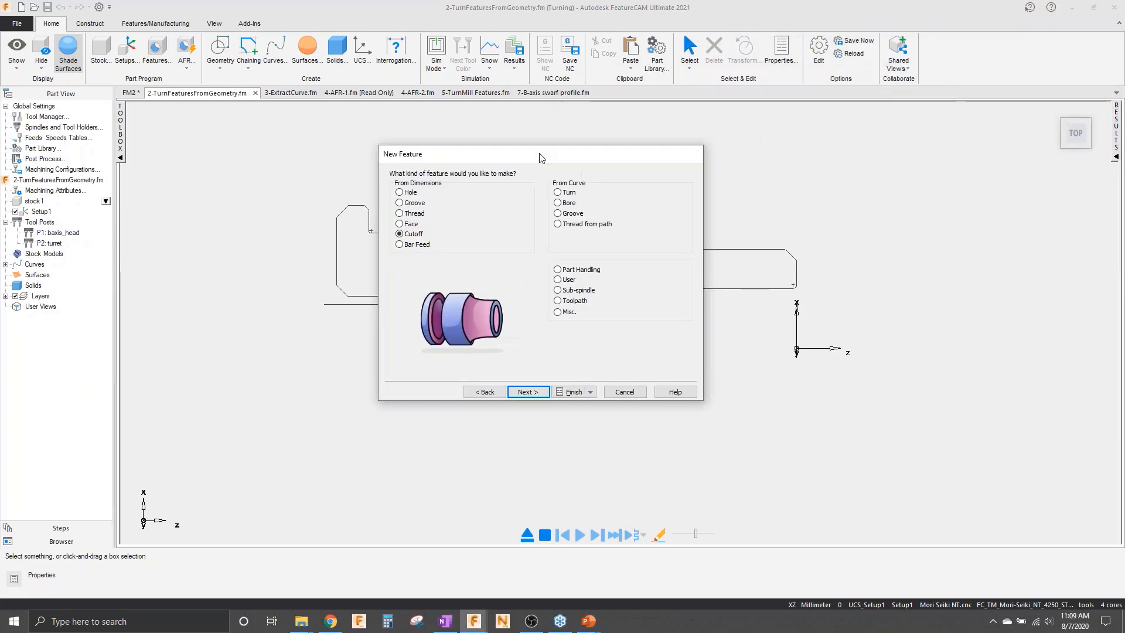
click(414, 223)
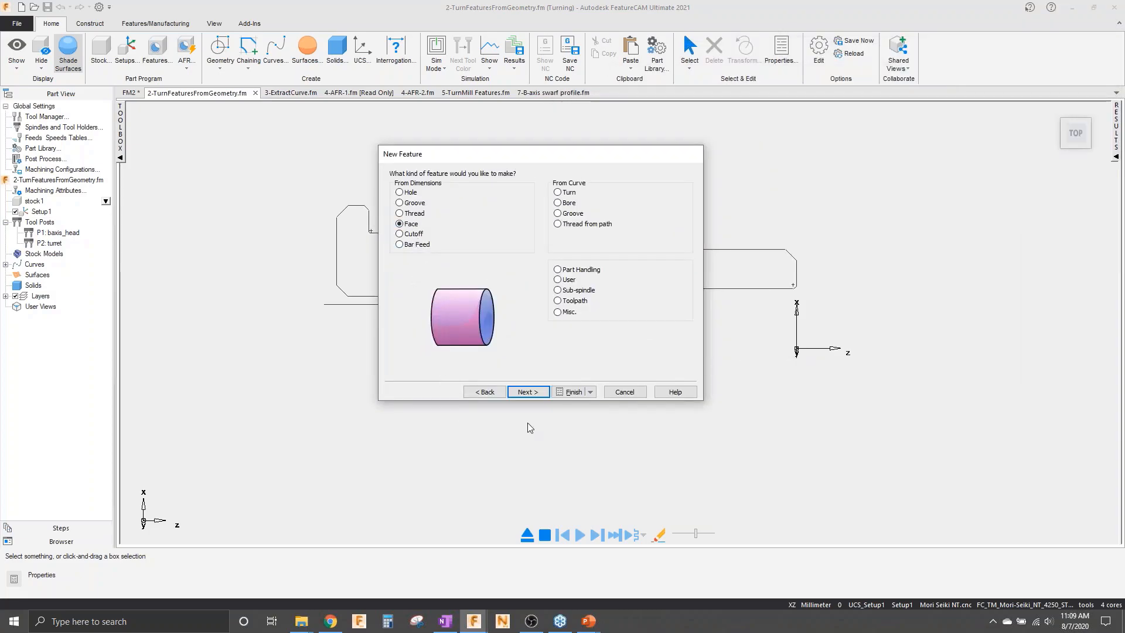
click(538, 393)
click(536, 393)
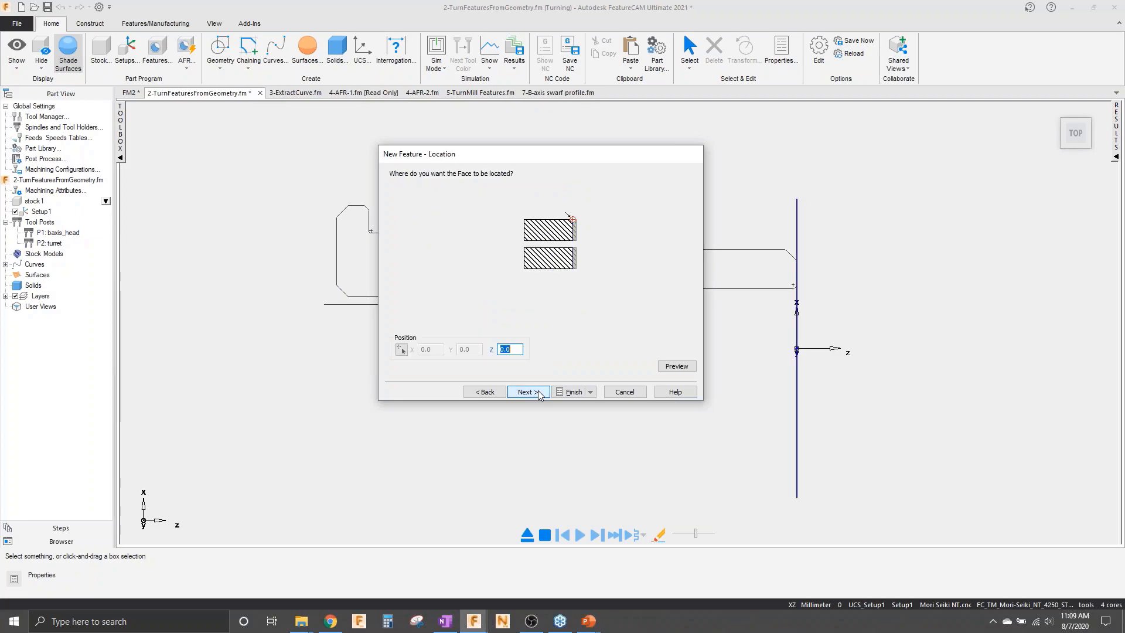
click(570, 392)
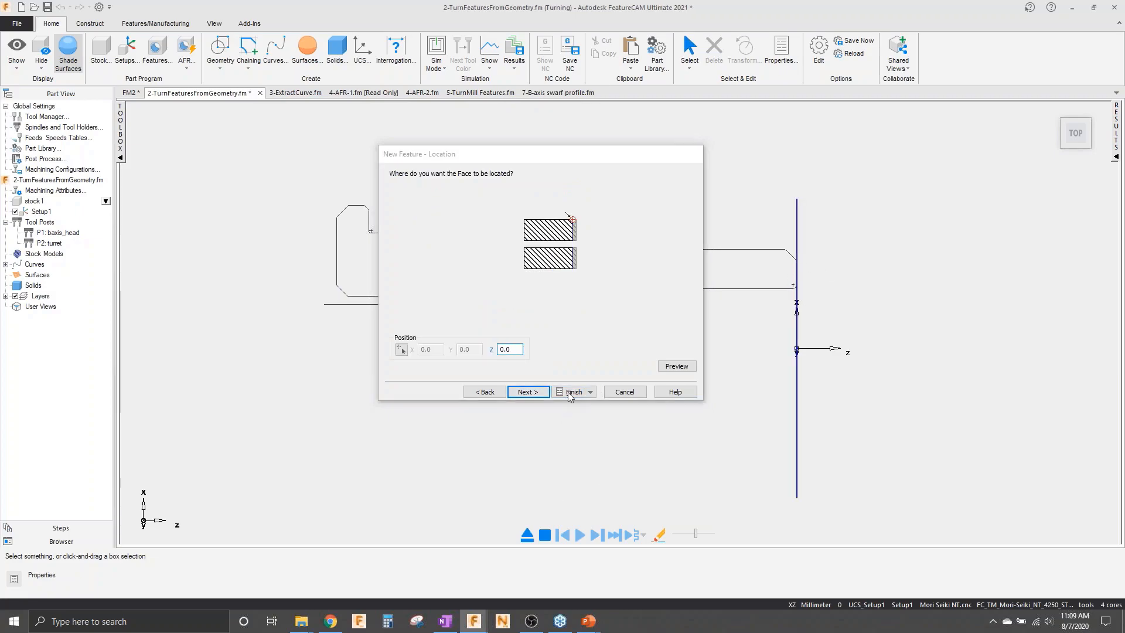
click(730, 363)
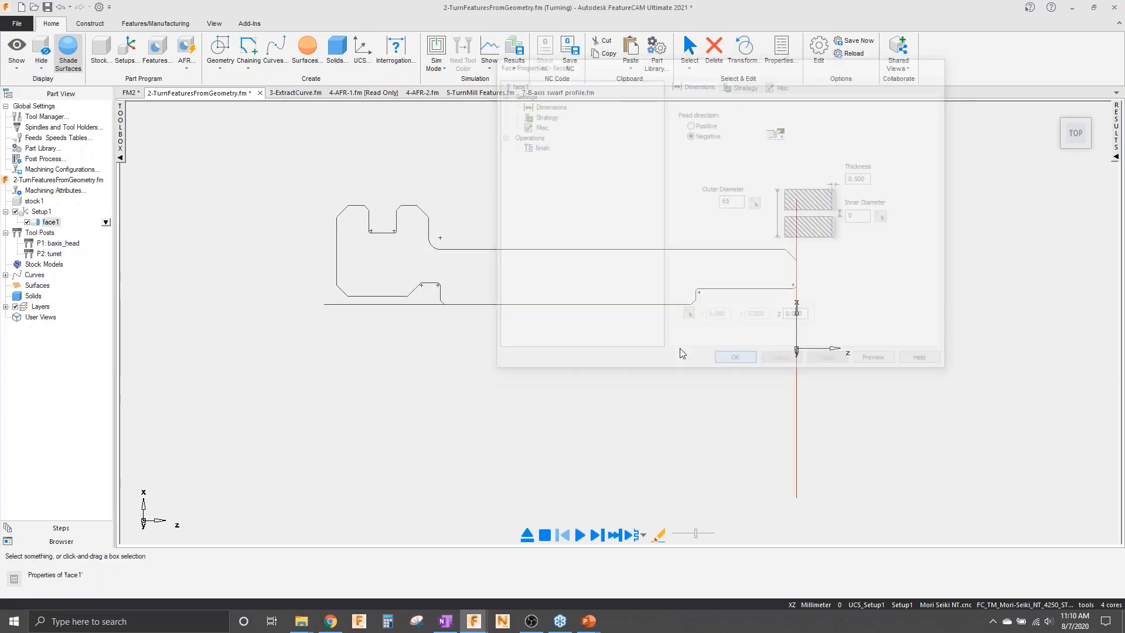
click(157, 50)
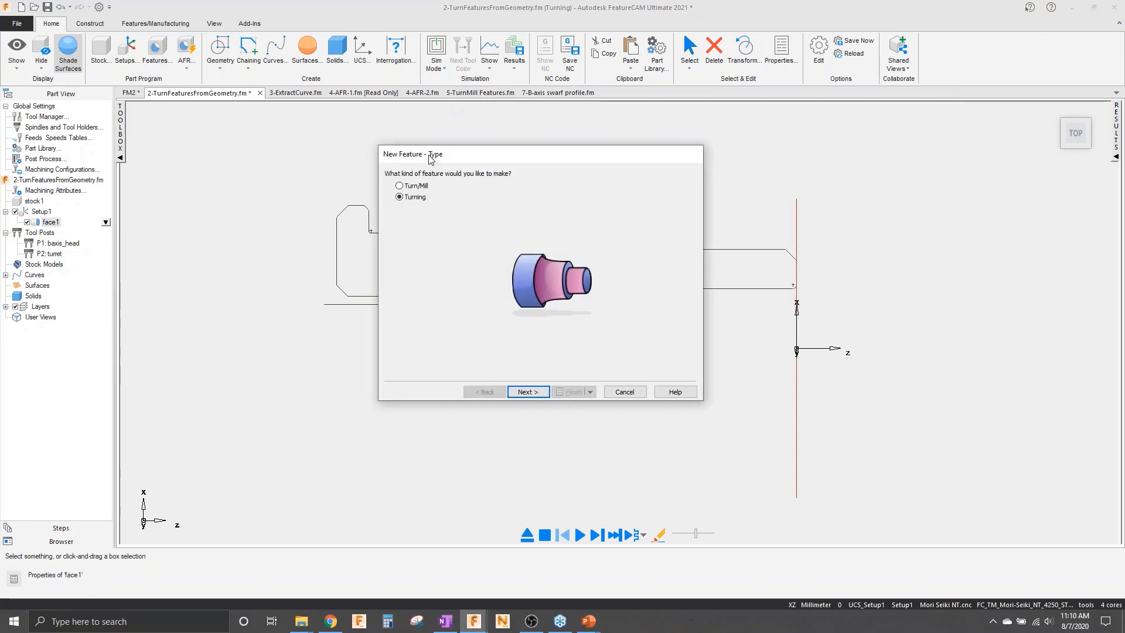
click(536, 394)
drag(582, 157, 1002, 17)
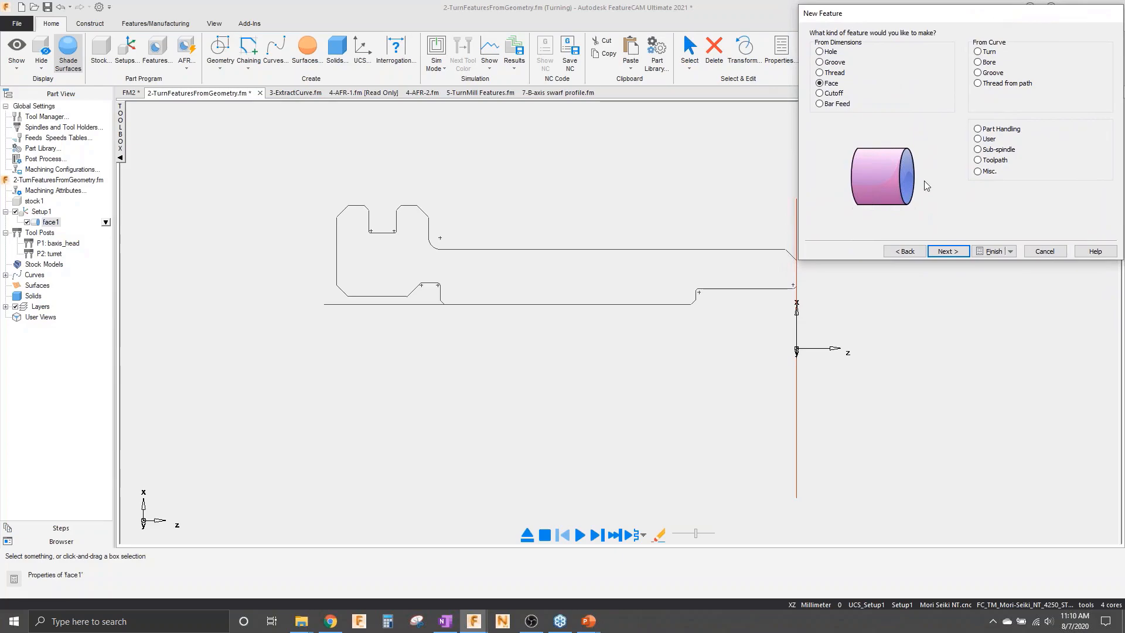
click(1045, 251)
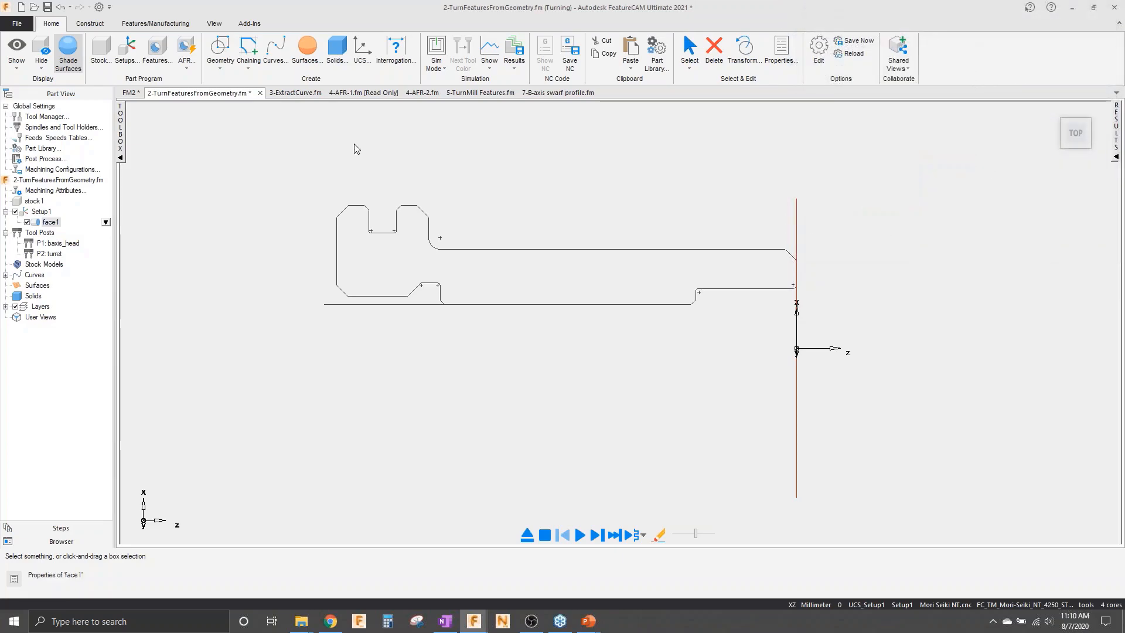
- Chain the outer profile by picking pieces from the front chamfer through the groove to the rear chamfer, and create the curve
click(249, 66)
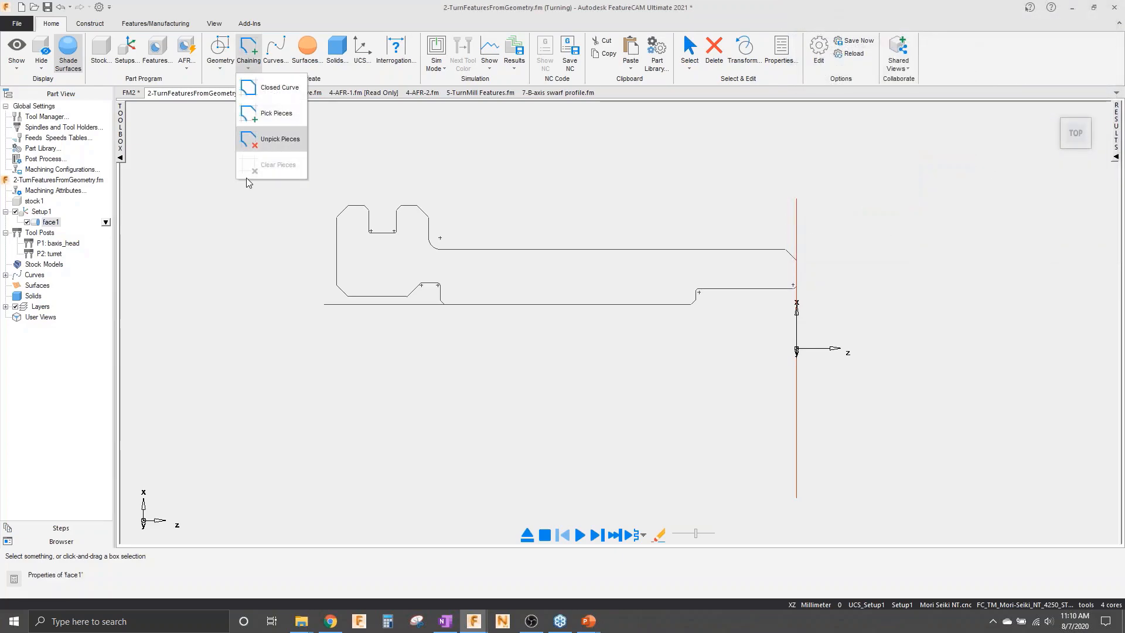
click(271, 114)
scroll(784, 264, up, 1)
scroll(784, 264, up, 1)
click(846, 229)
scroll(696, 262, down, 1)
click(468, 243)
click(279, 223)
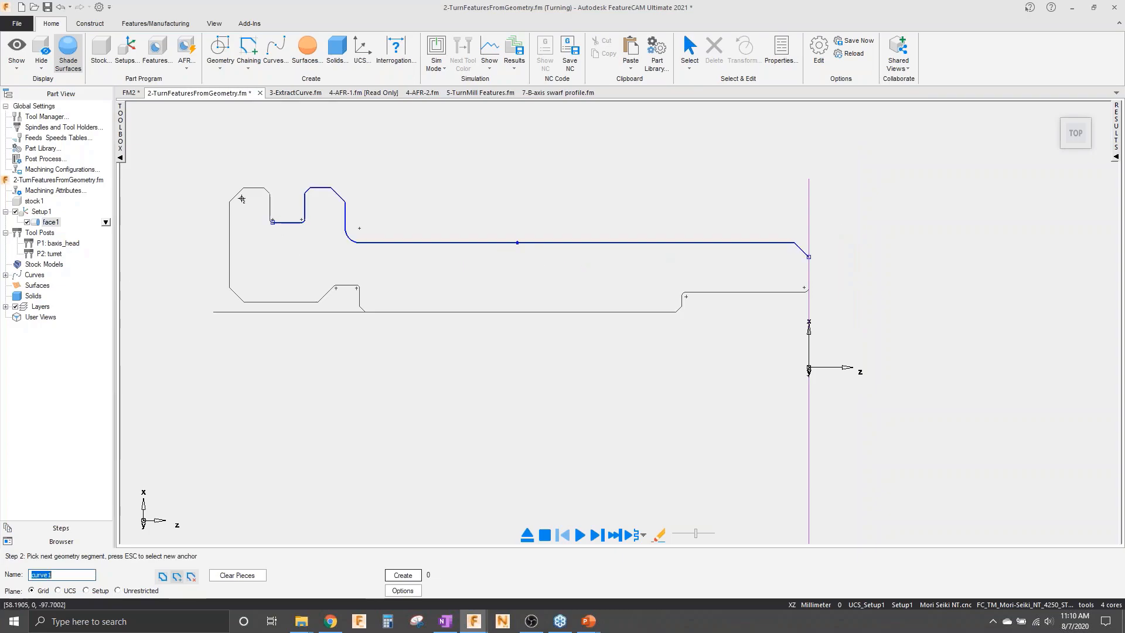
click(236, 195)
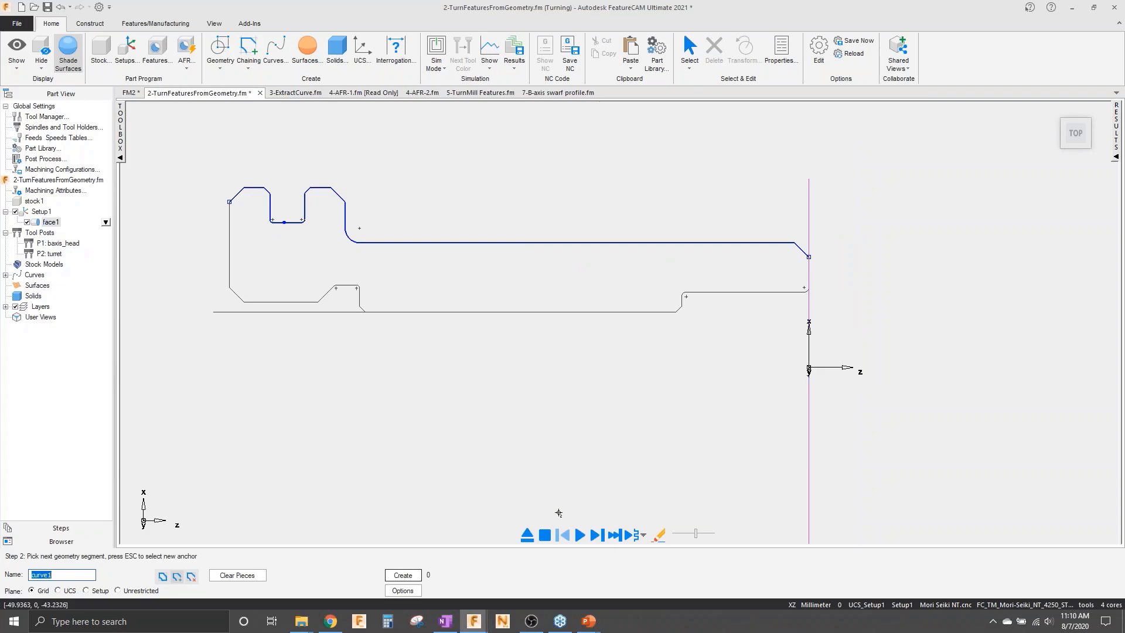
click(408, 579)
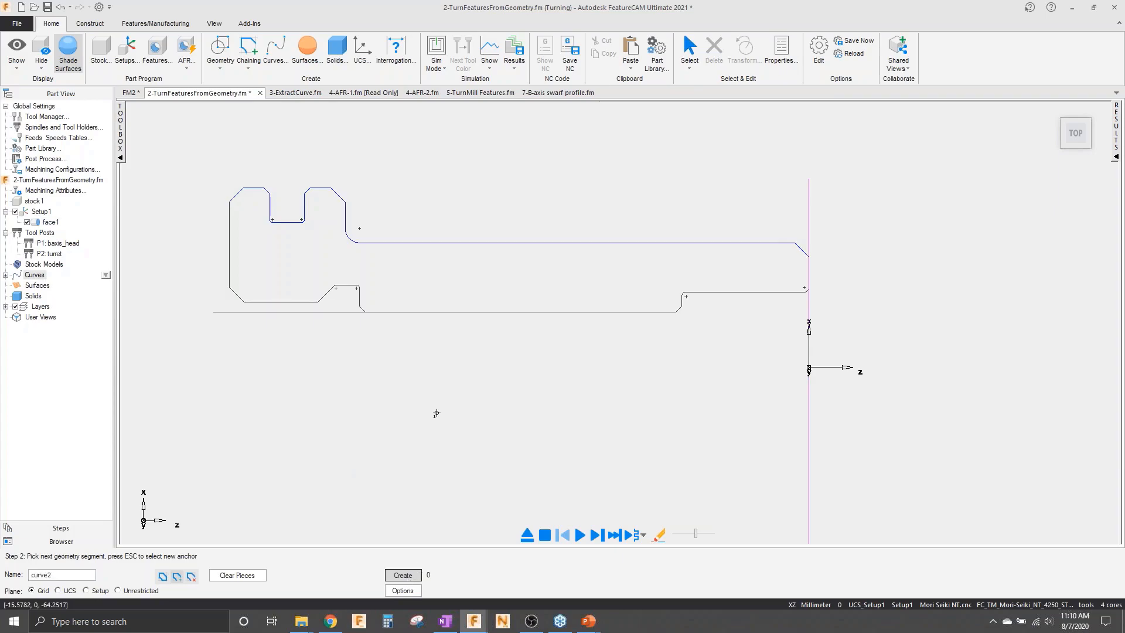
- Create a Turn feature from curve1 with a 0.0 offset, and simulate the face and turn toolpaths
click(158, 55)
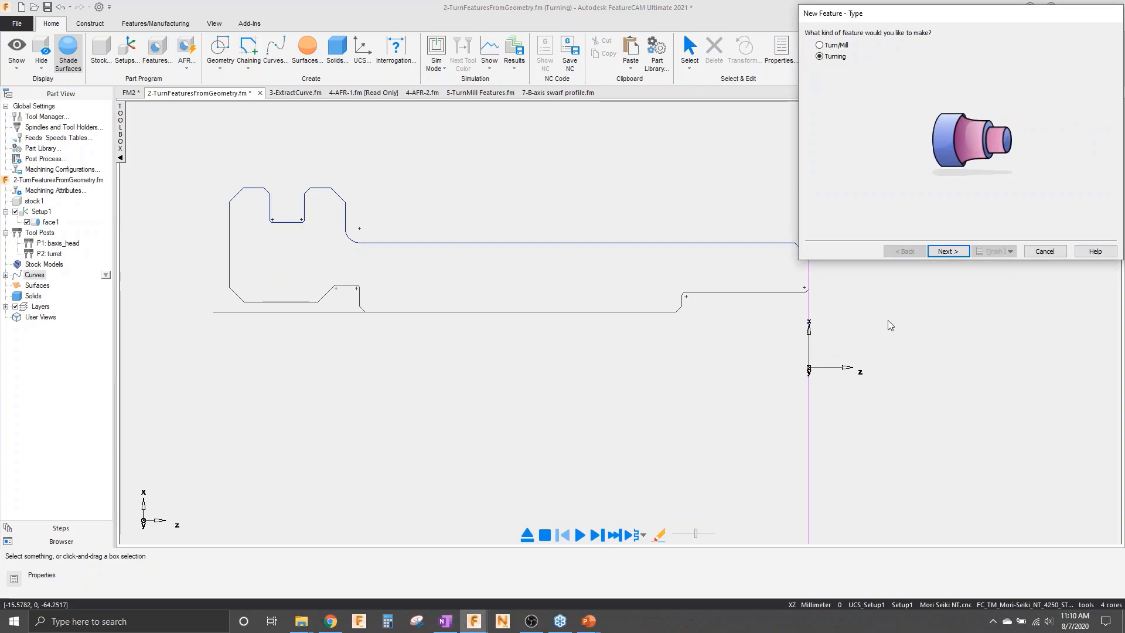
click(950, 252)
click(948, 251)
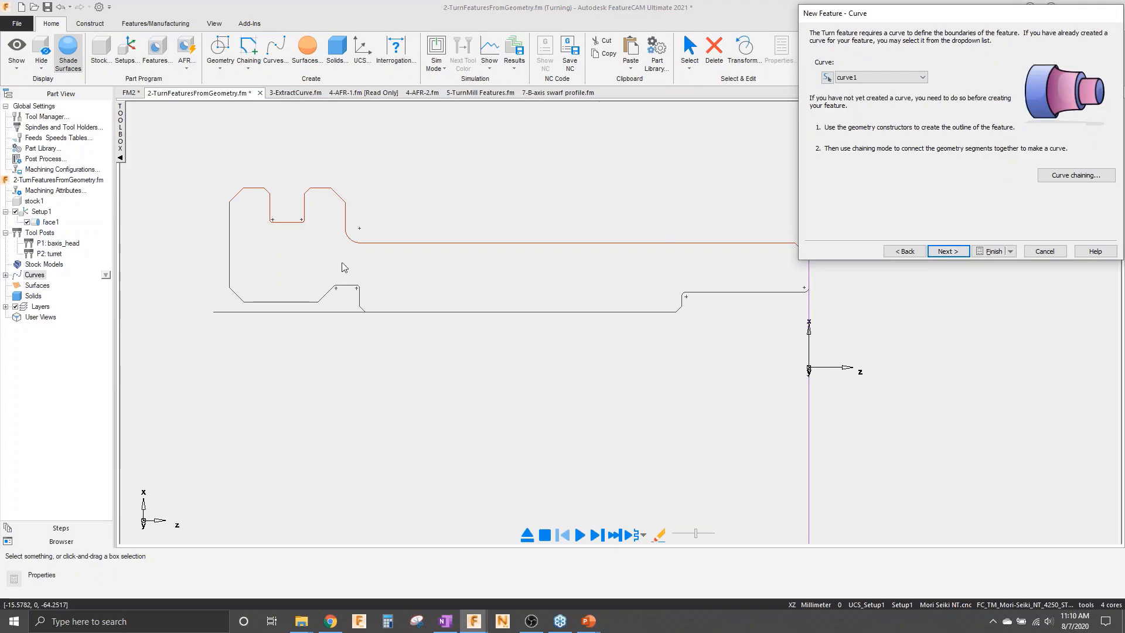
click(947, 251)
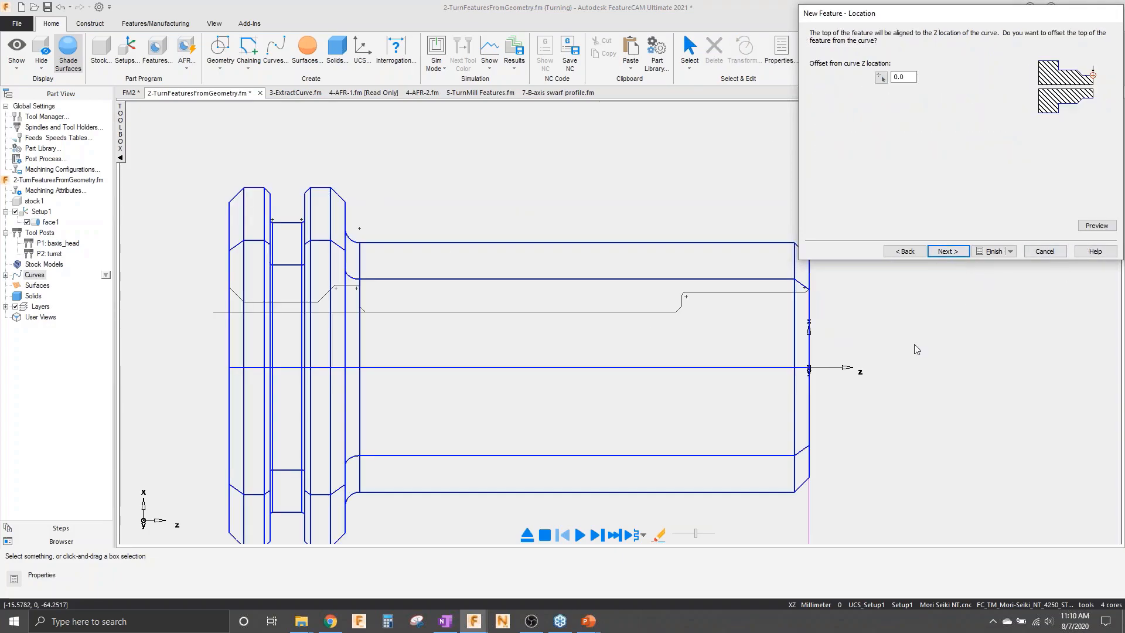
click(995, 252)
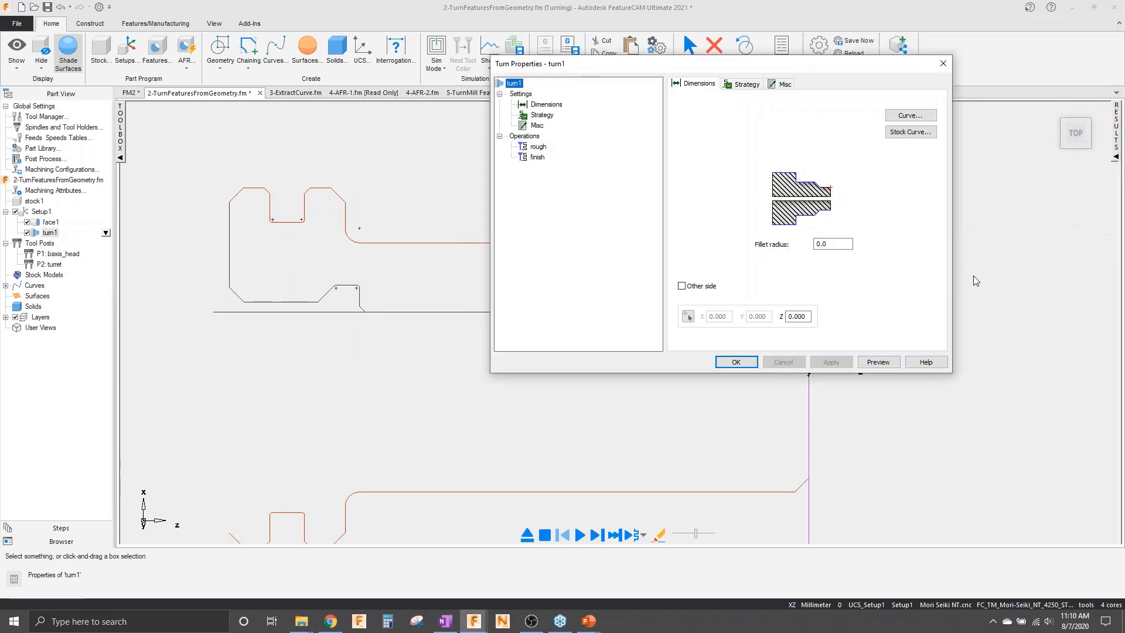
click(737, 362)
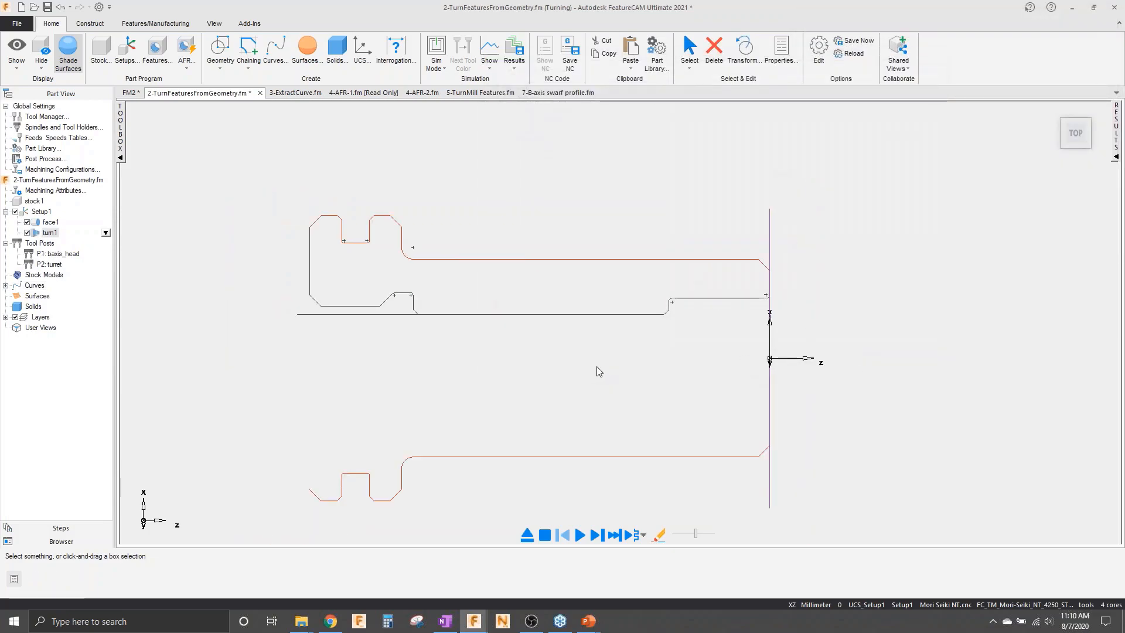
click(581, 535)
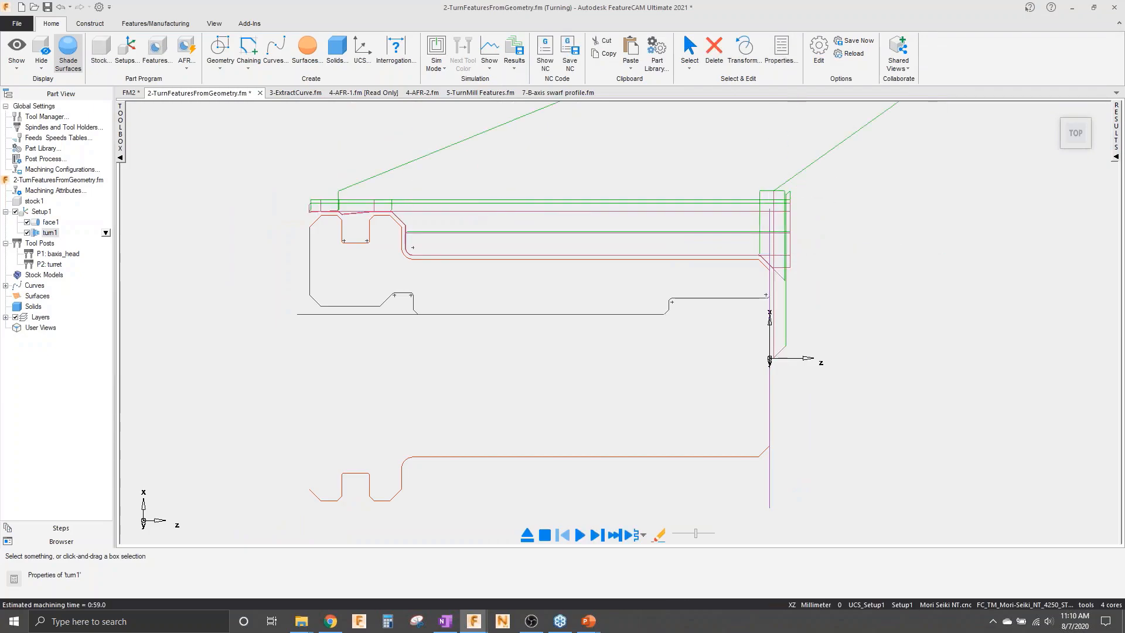
click(527, 535)
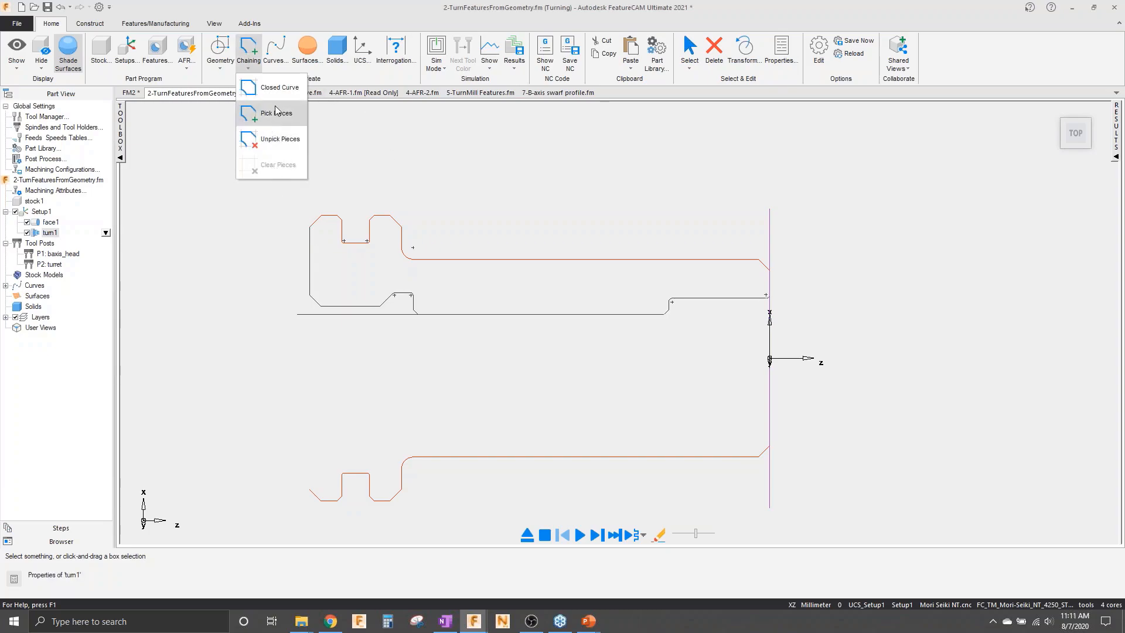
- Chain the outer groove's walls, floor and both edge chamfers by picking pieces, and create the curve
click(276, 113)
scroll(377, 226, up, 5)
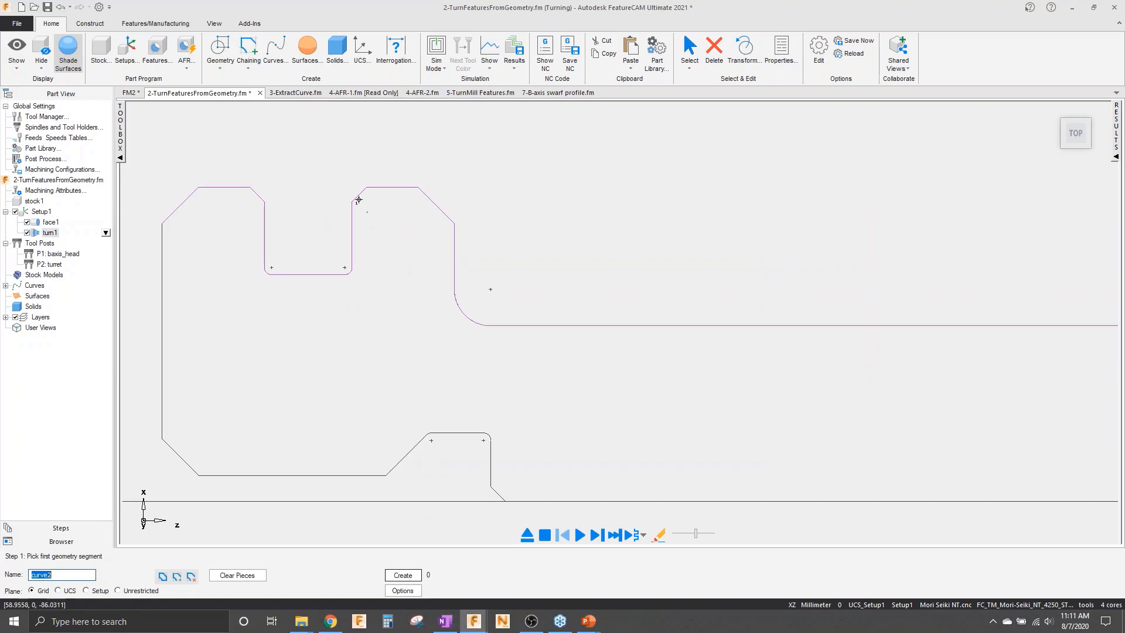
click(357, 194)
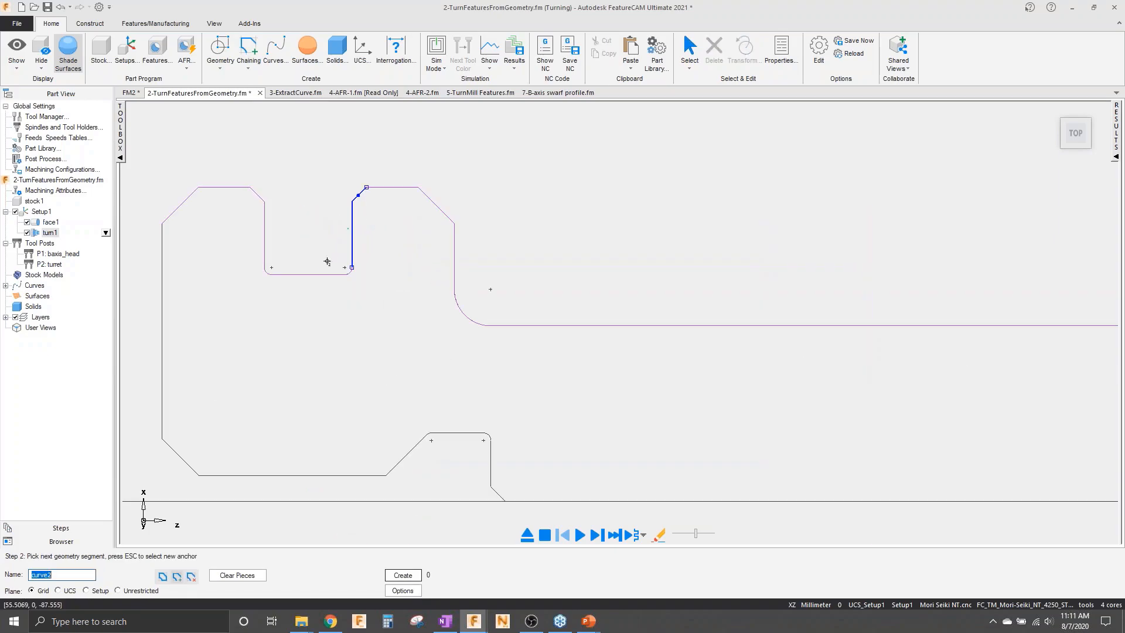
click(320, 274)
click(264, 233)
click(256, 195)
key(Return)
key(Escape)
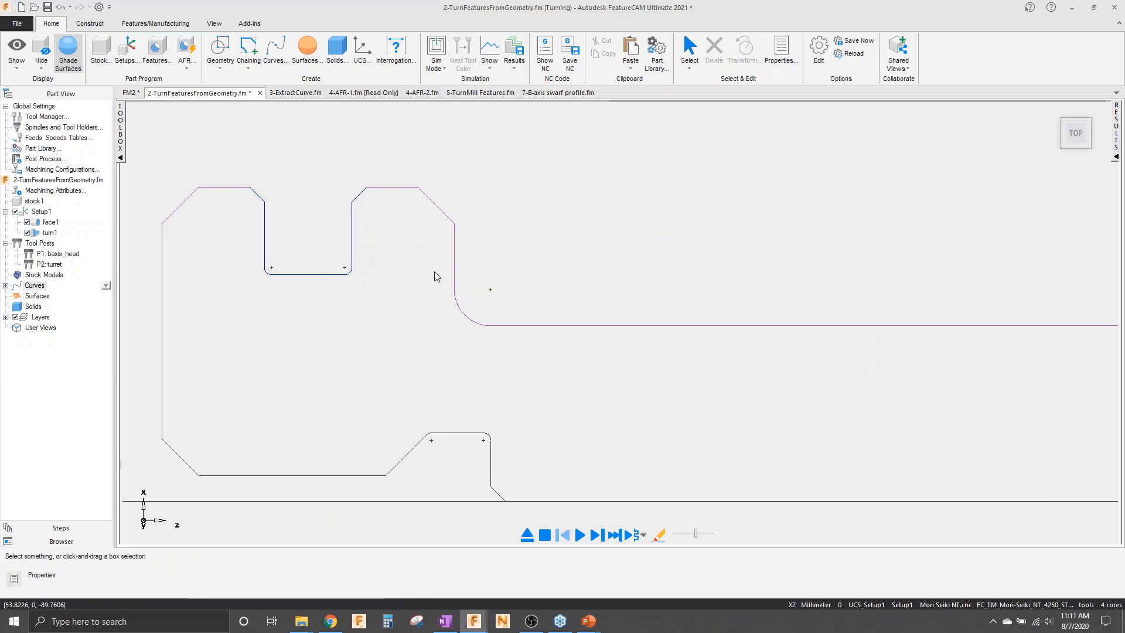
- Create a Groove feature from curve2 with a 0.0 offset from the curve's Z location
click(170, 64)
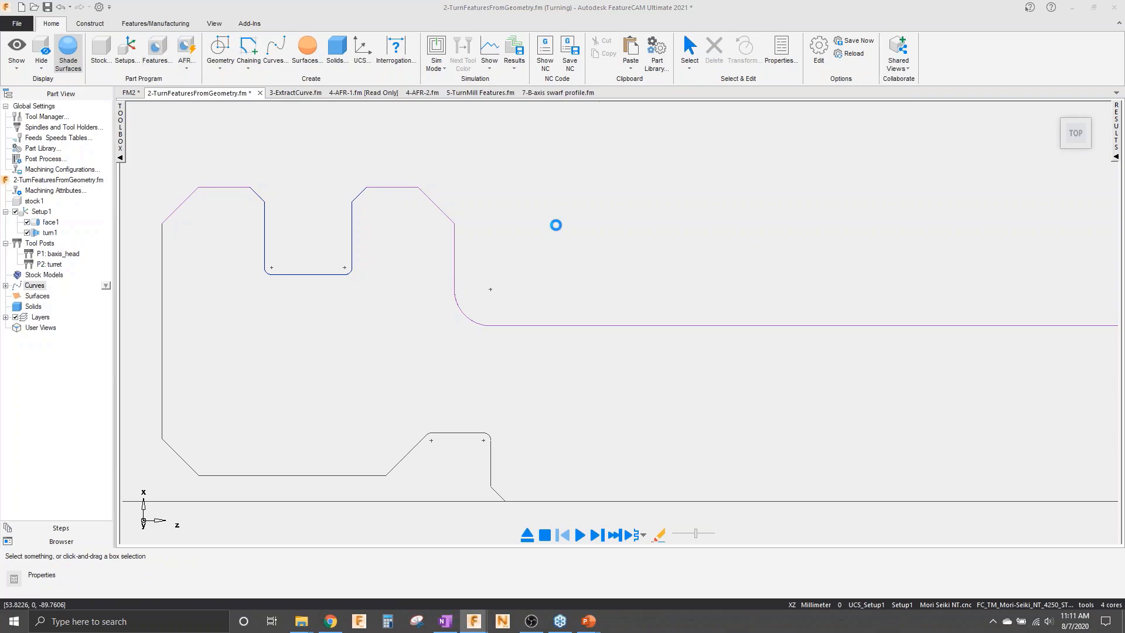
click(949, 251)
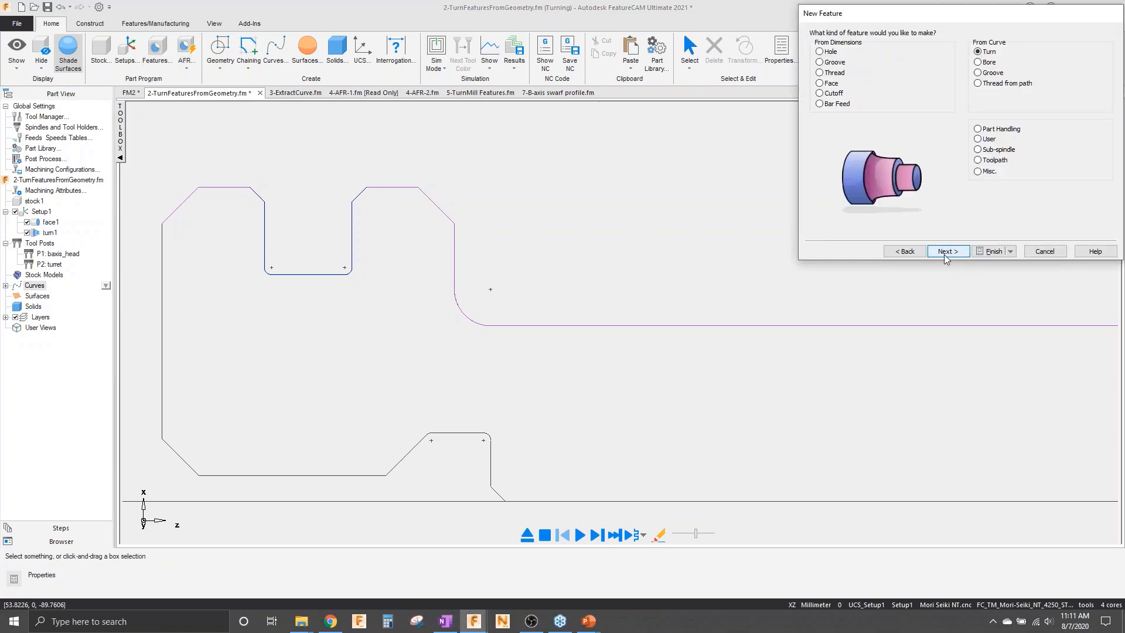
click(978, 72)
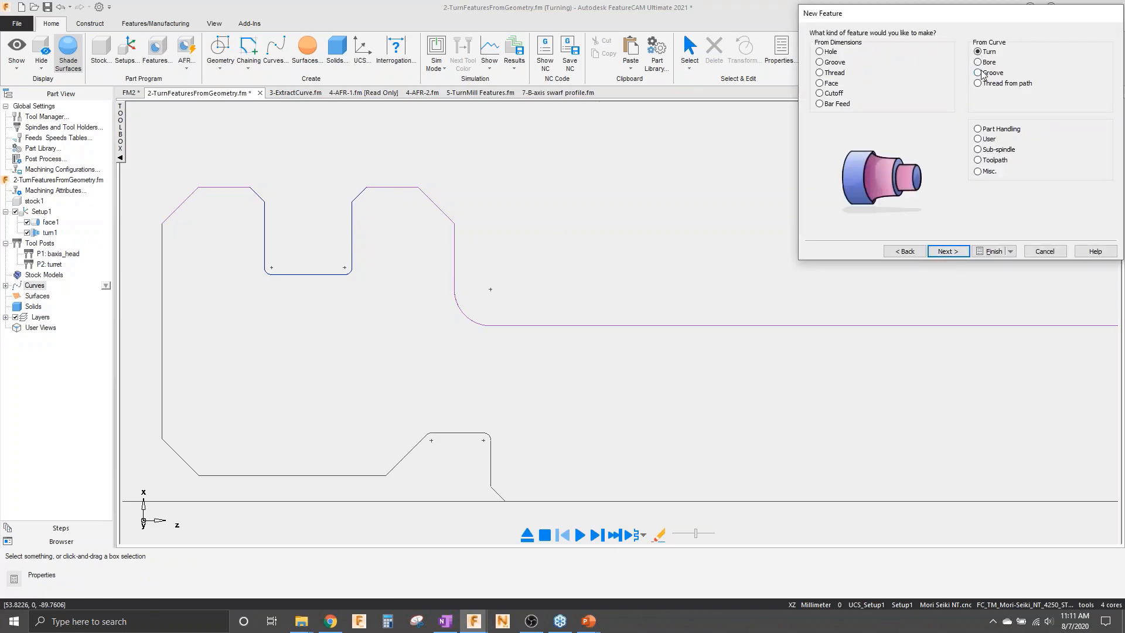
click(953, 252)
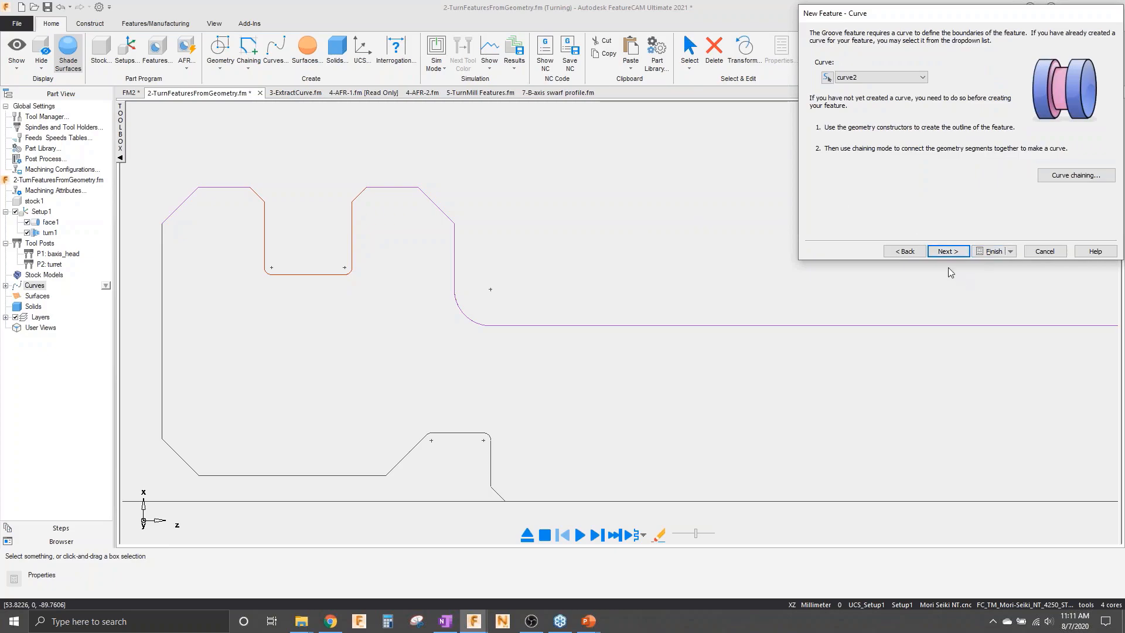
click(947, 252)
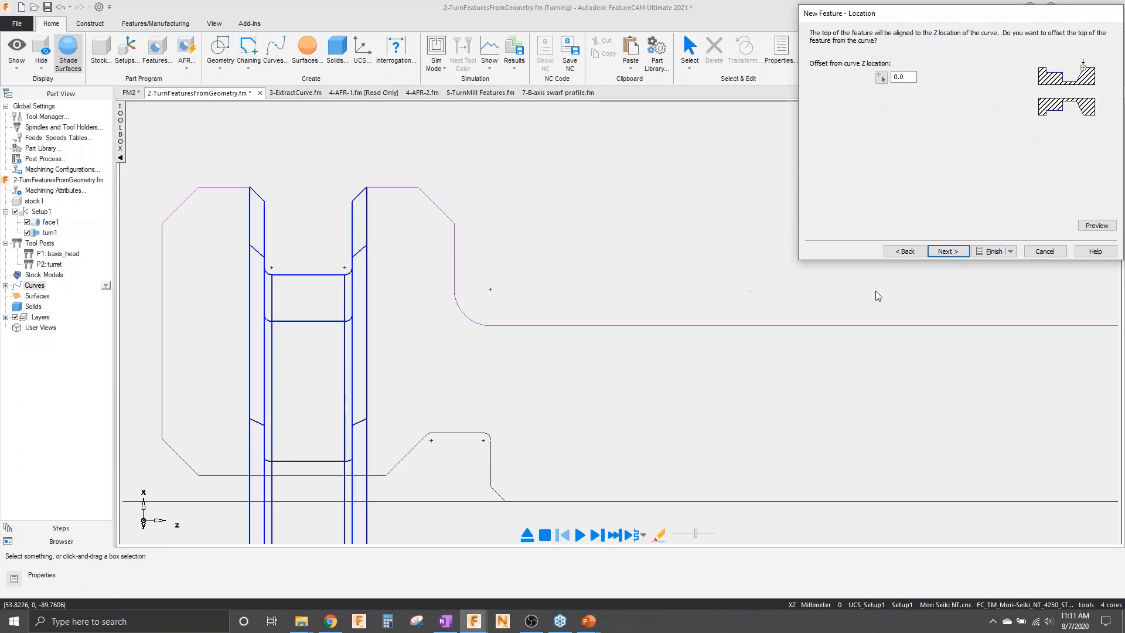
click(993, 252)
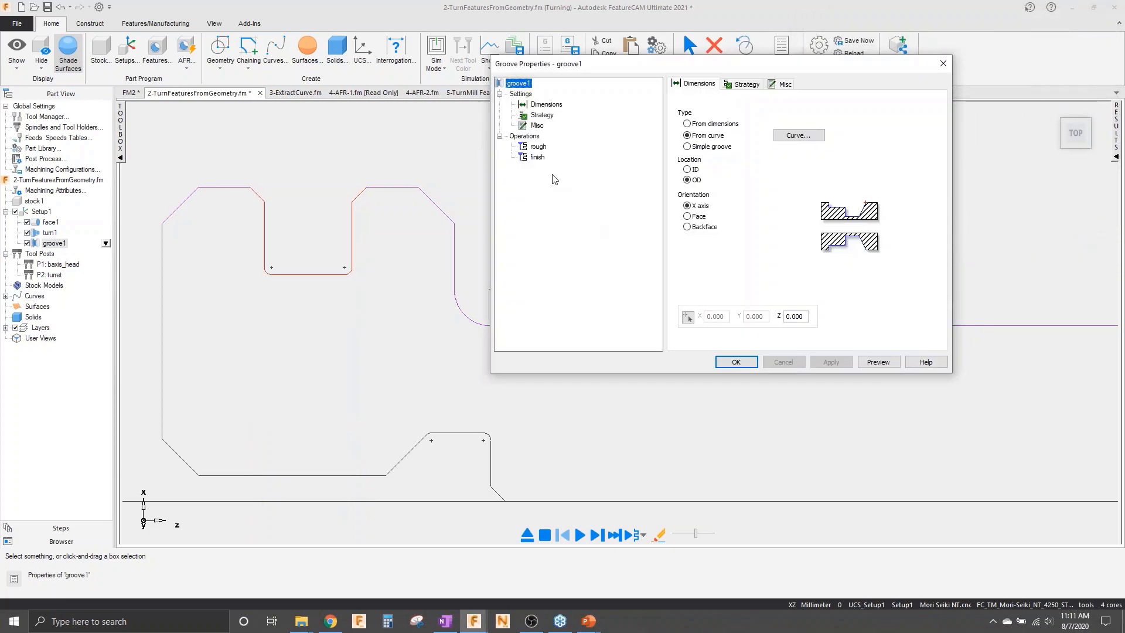
- Choose the SW_Grv_125_RH tool for the groove's rough operation and preview its toolpath
click(538, 147)
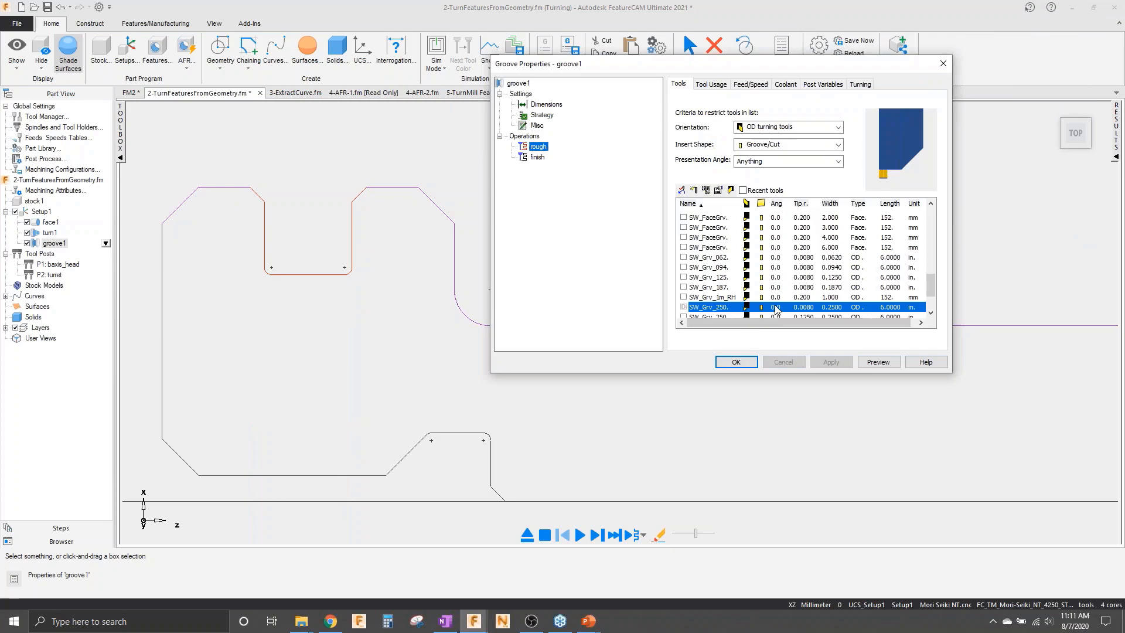
click(684, 277)
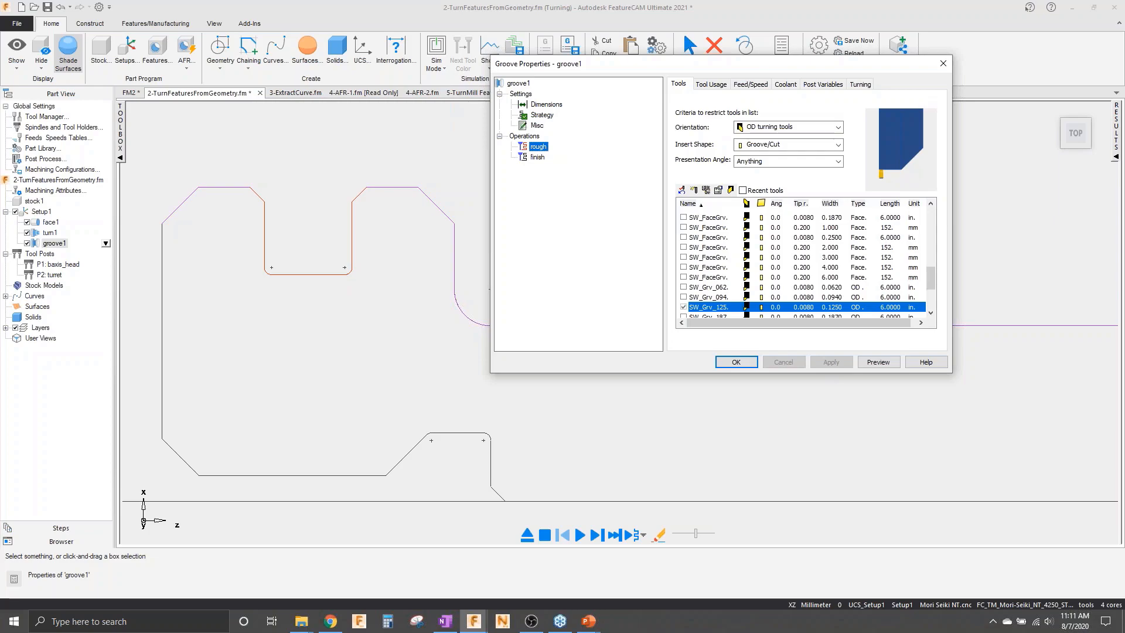
click(879, 362)
click(579, 537)
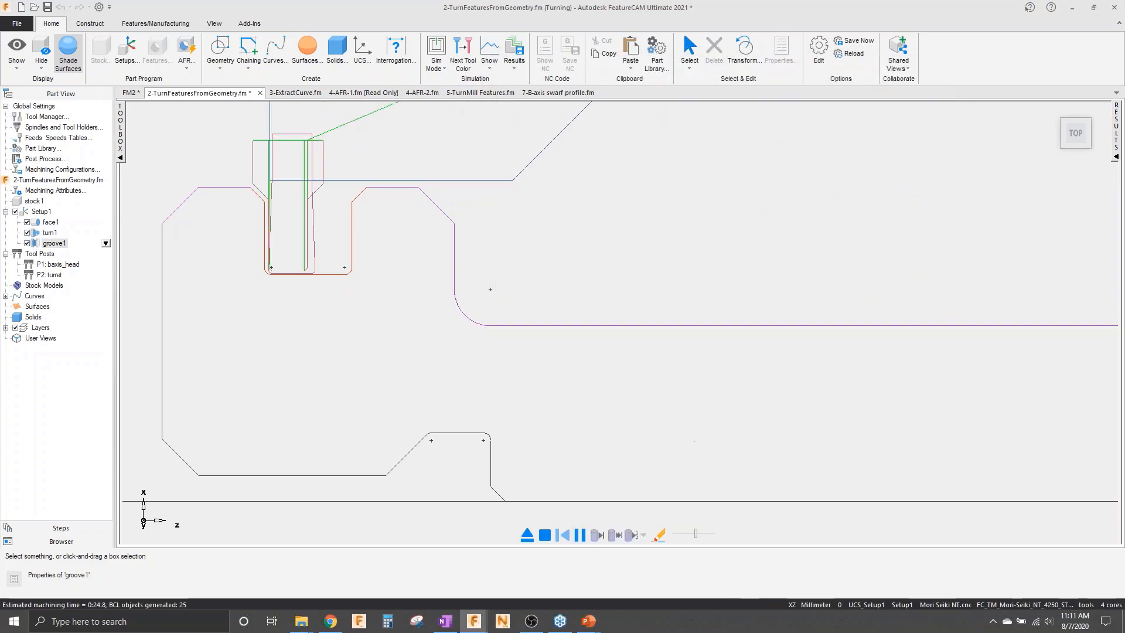
click(579, 535)
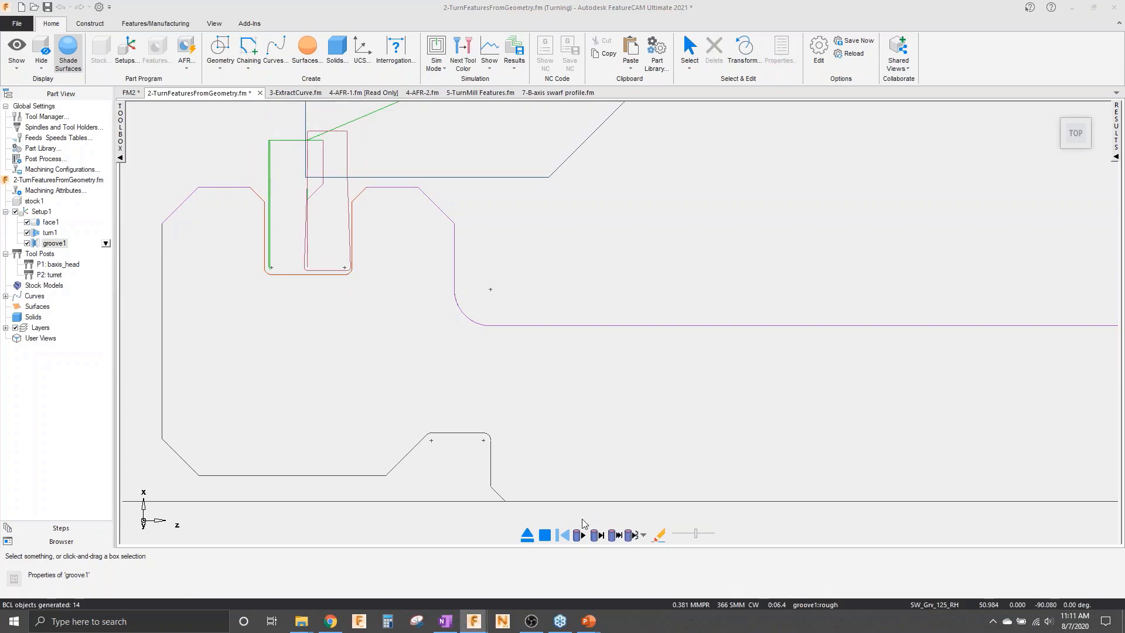
click(545, 535)
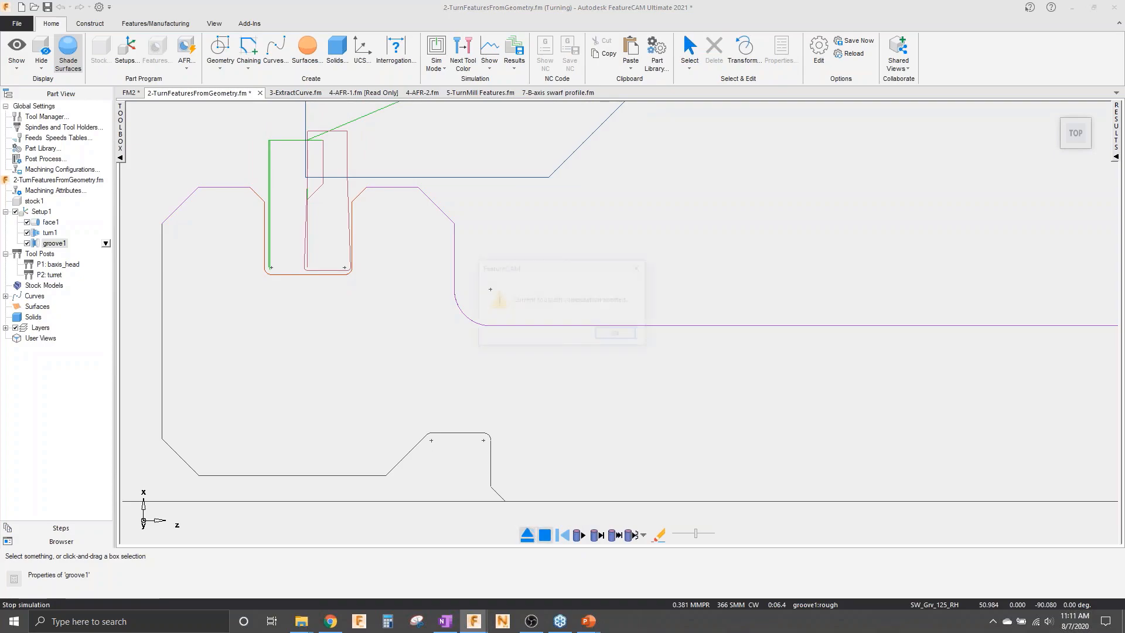
click(612, 336)
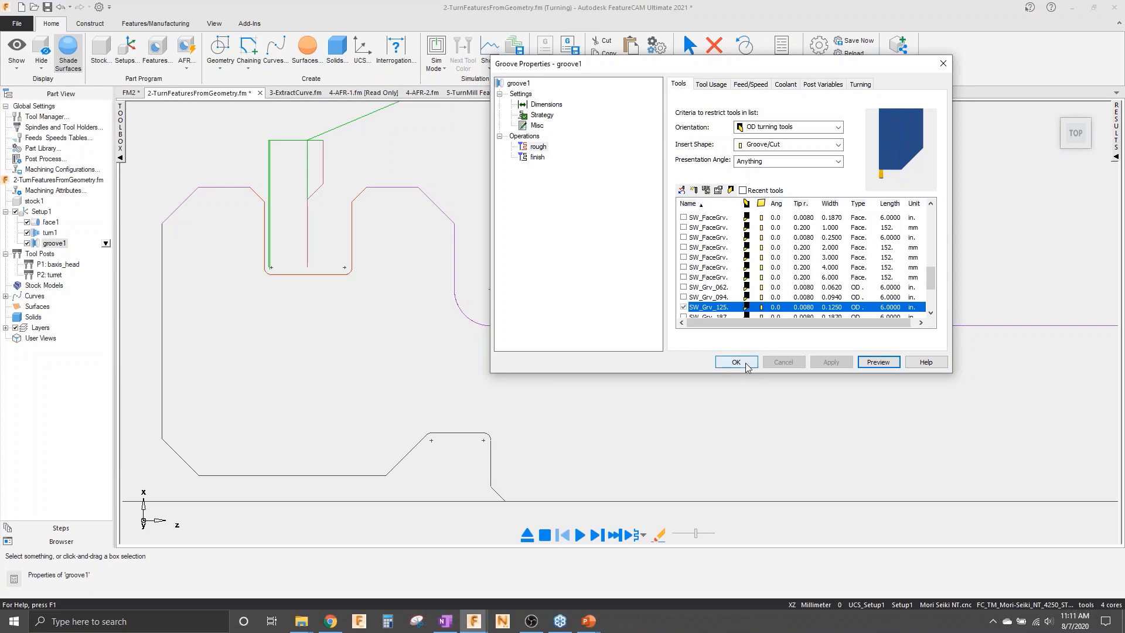
- Review the groove's strategy settings, clear the previewed toolpath and accept the groove properties
click(545, 116)
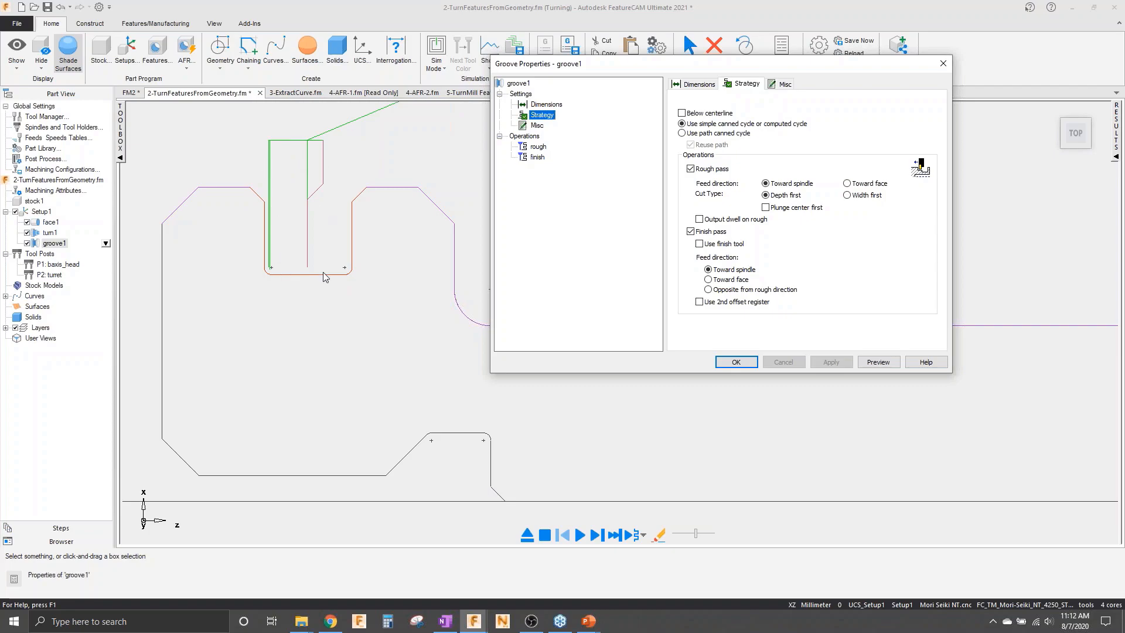
click(528, 537)
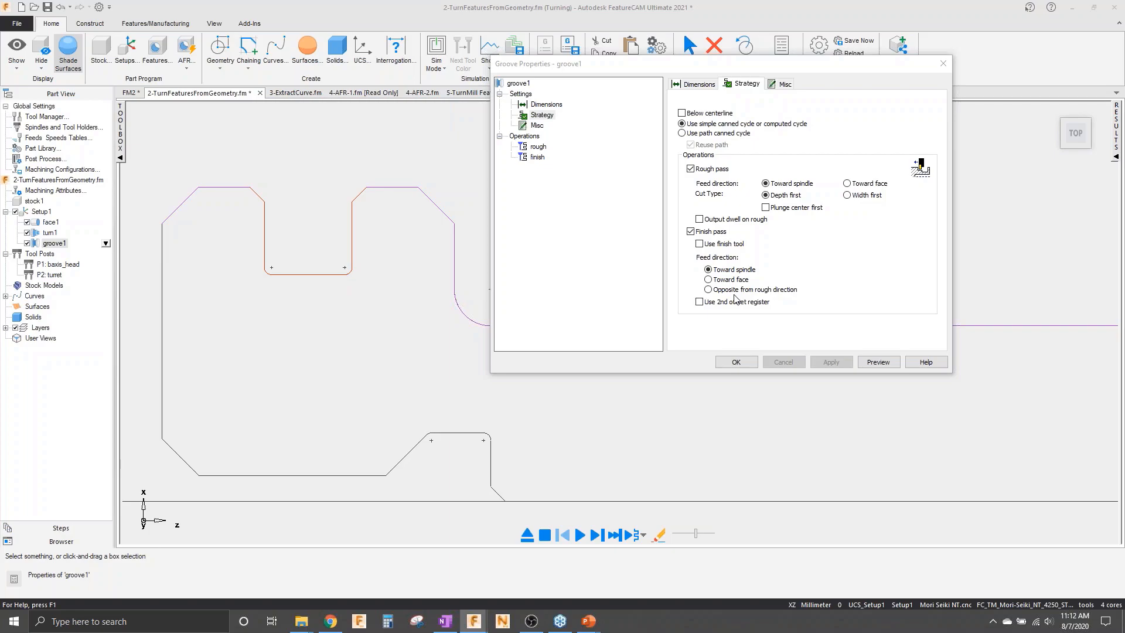
click(737, 362)
- Run a 3D simulation of the face, turn and groove features, and clear it
scroll(589, 335, down, 3)
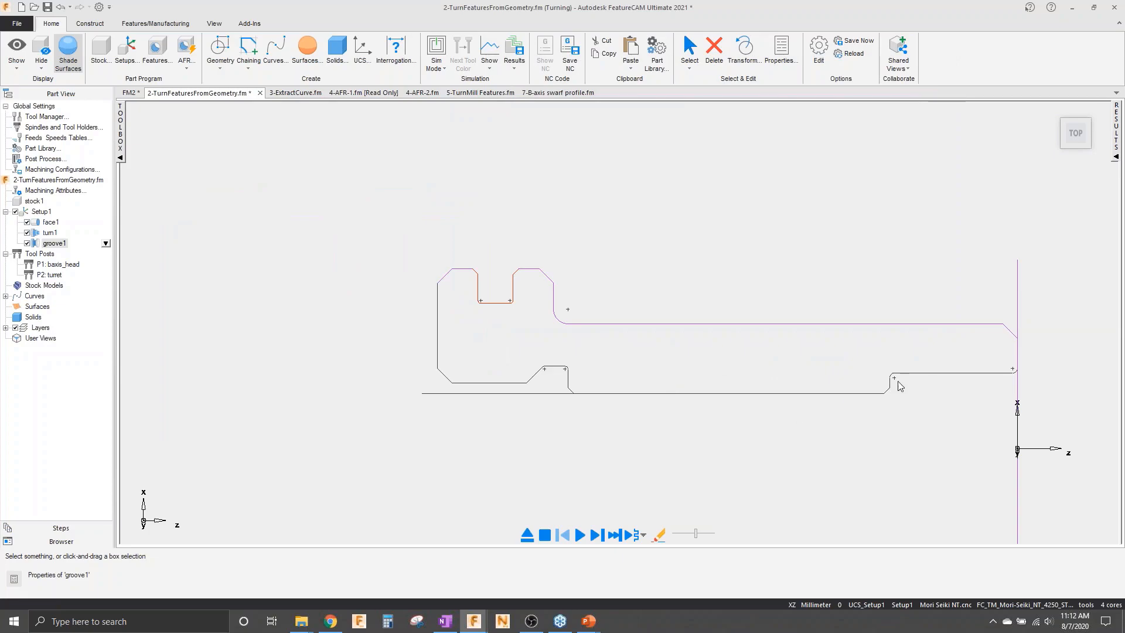
scroll(1063, 408, up, 1)
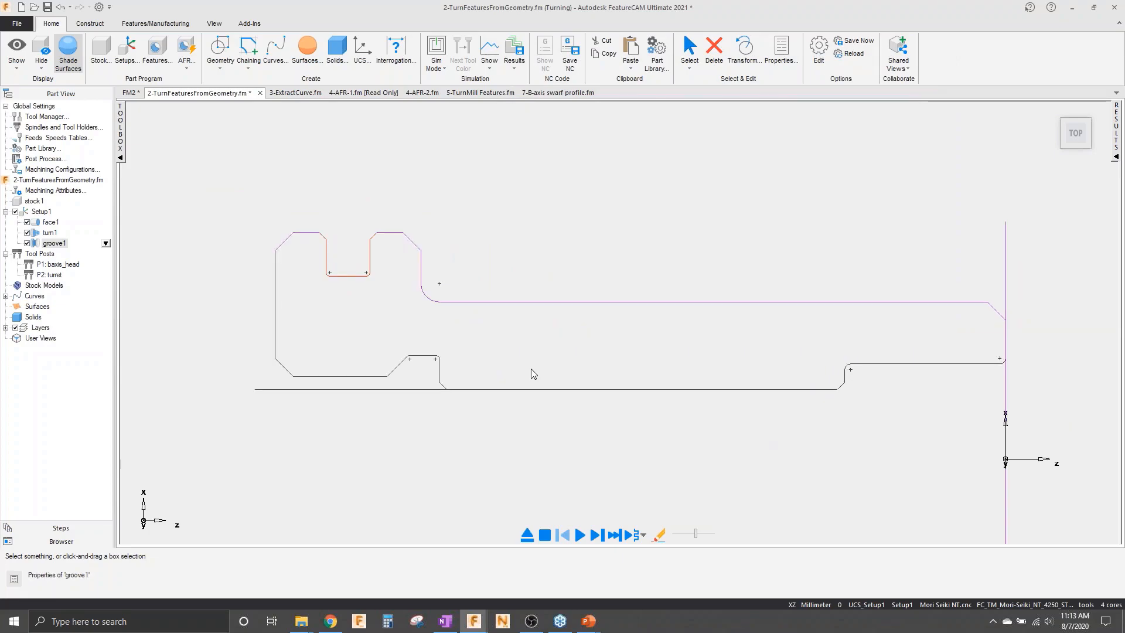
click(445, 69)
click(445, 140)
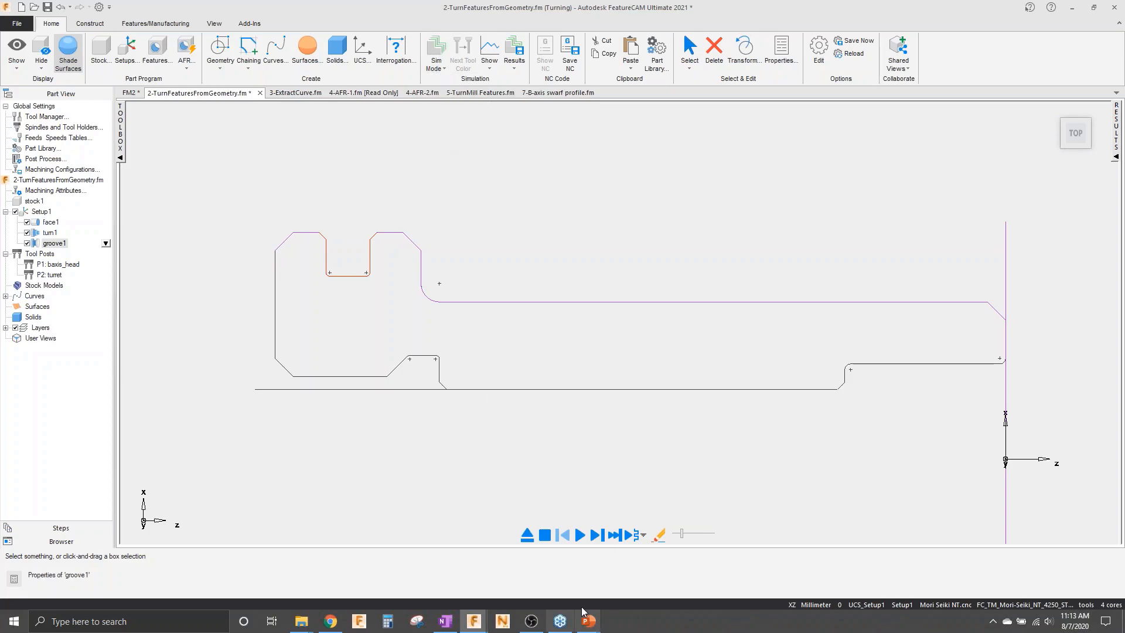
click(579, 535)
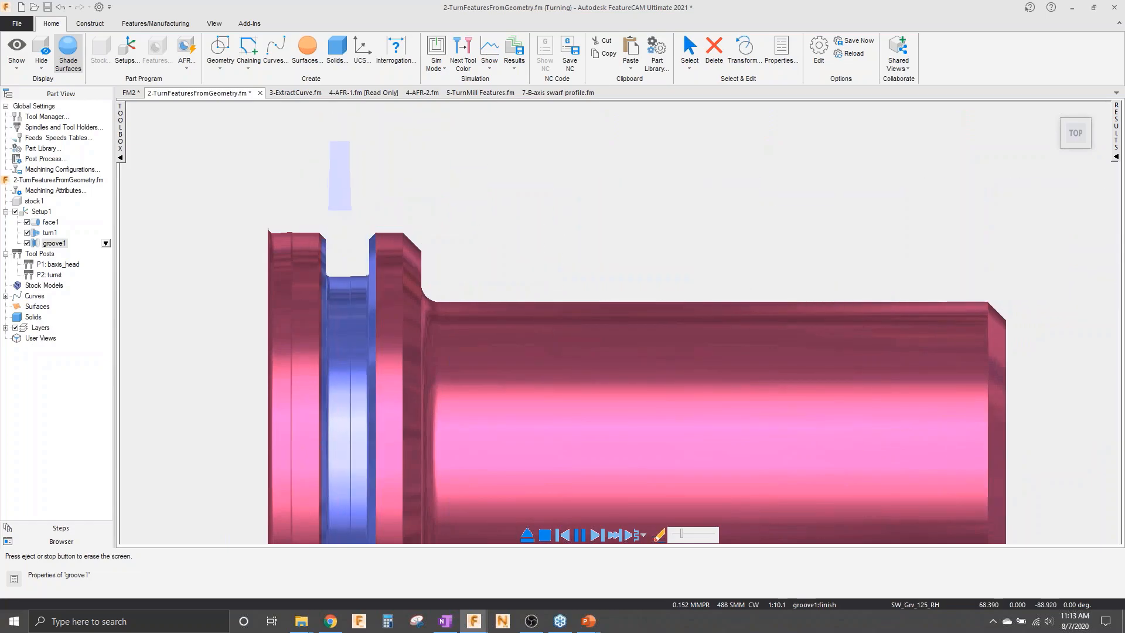
click(526, 535)
scroll(572, 378, up, 2)
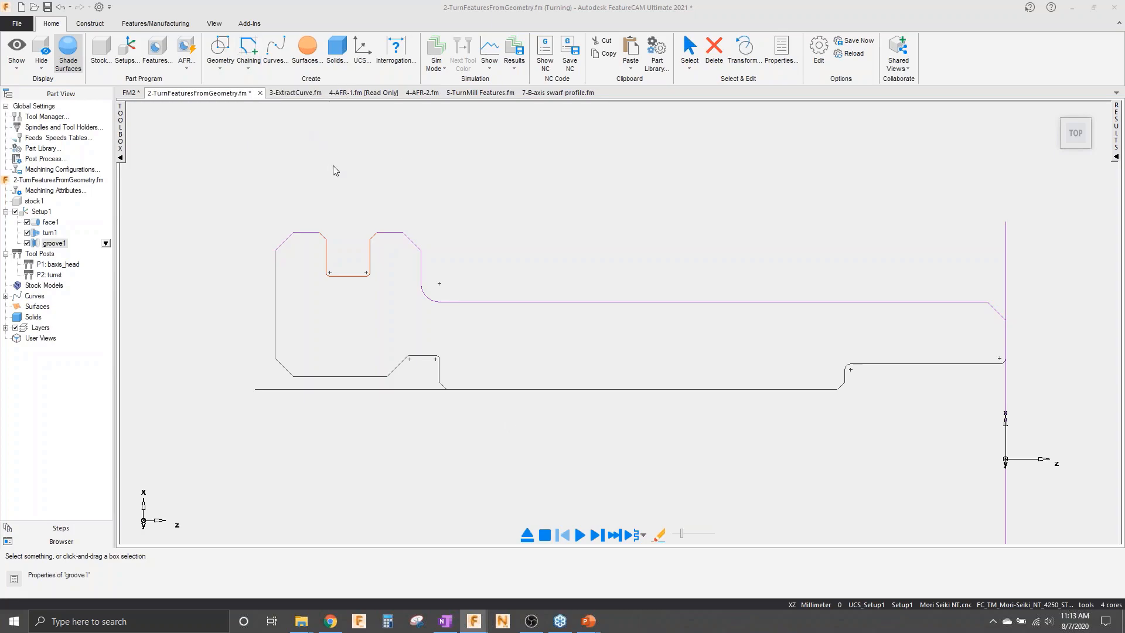
- Start a Bore feature from curve and chain the inner bore profile from the front edge radius through the step to the rear end
click(150, 60)
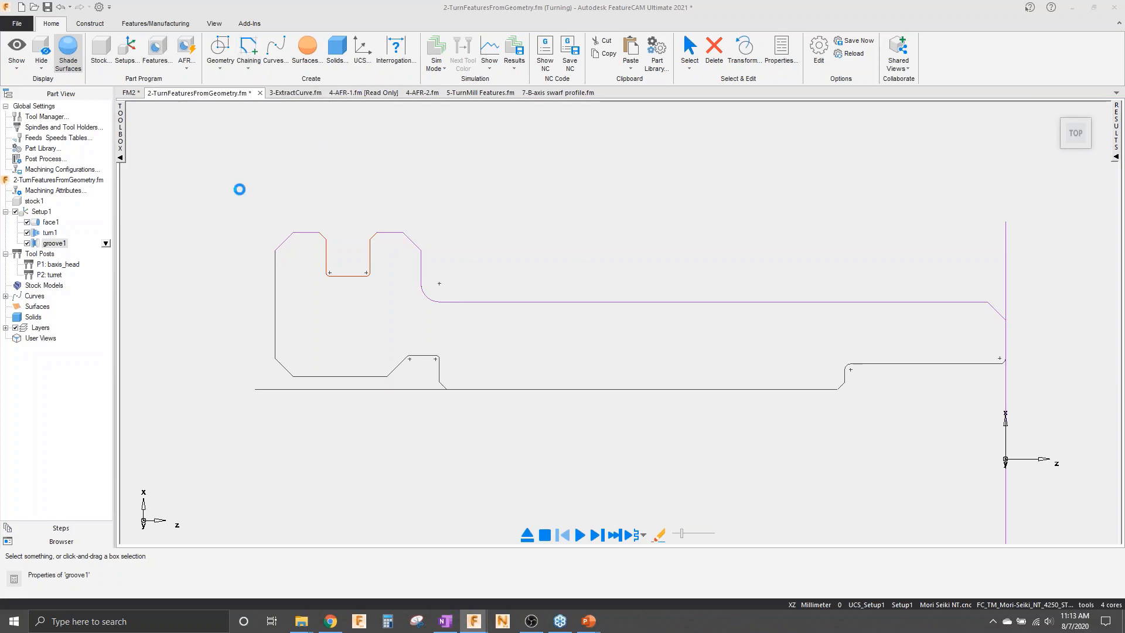
click(947, 251)
click(979, 62)
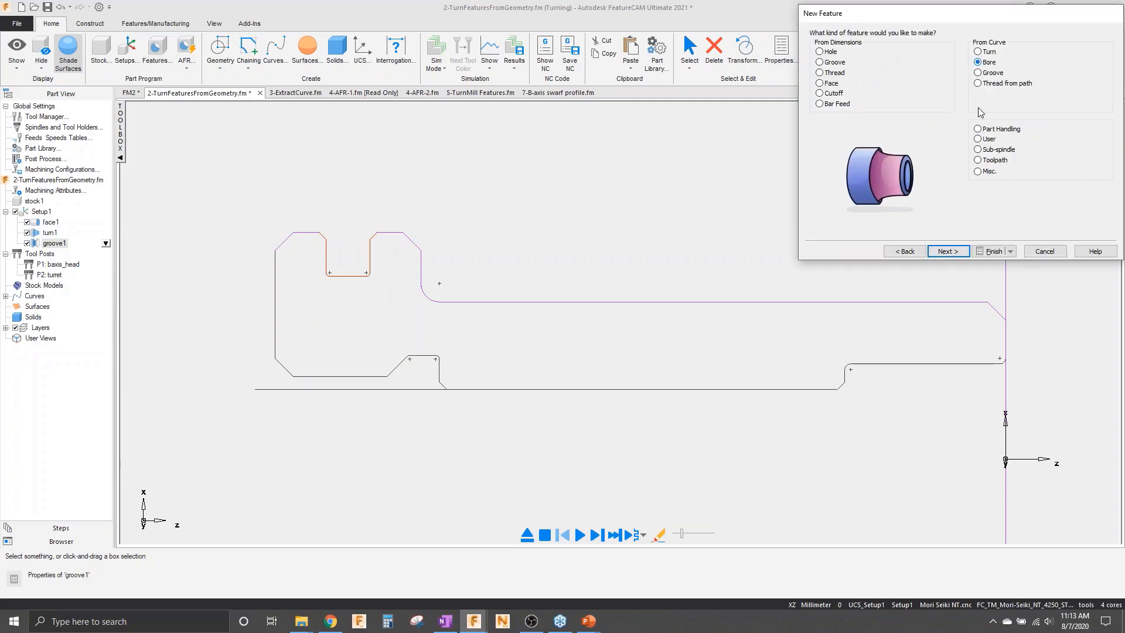
click(951, 252)
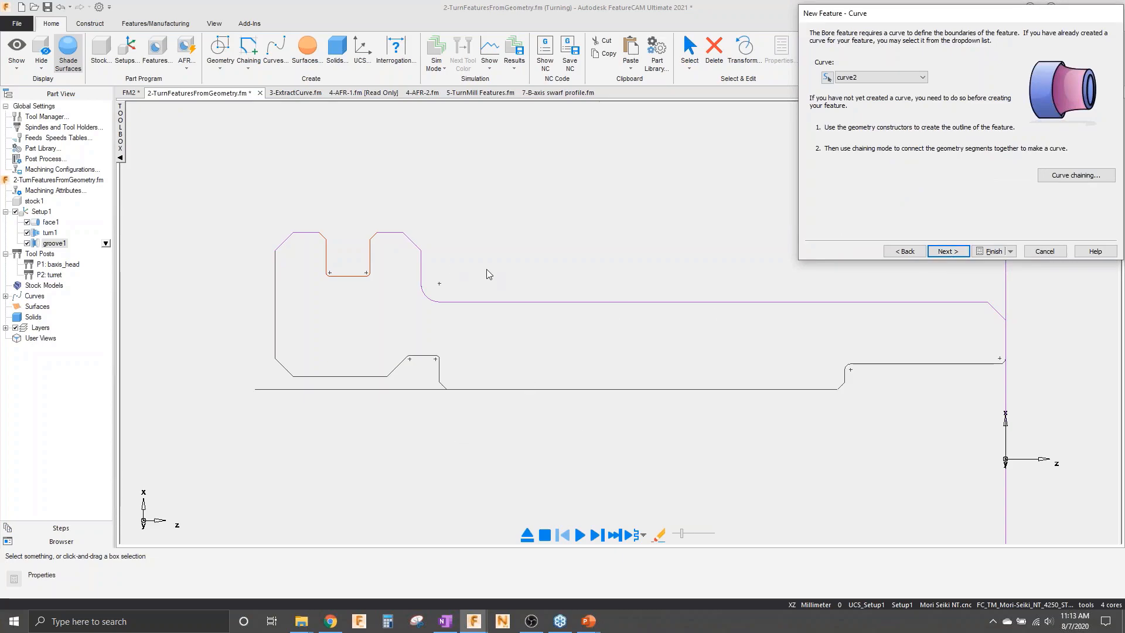
click(1097, 176)
scroll(1030, 360, up, 5)
click(964, 369)
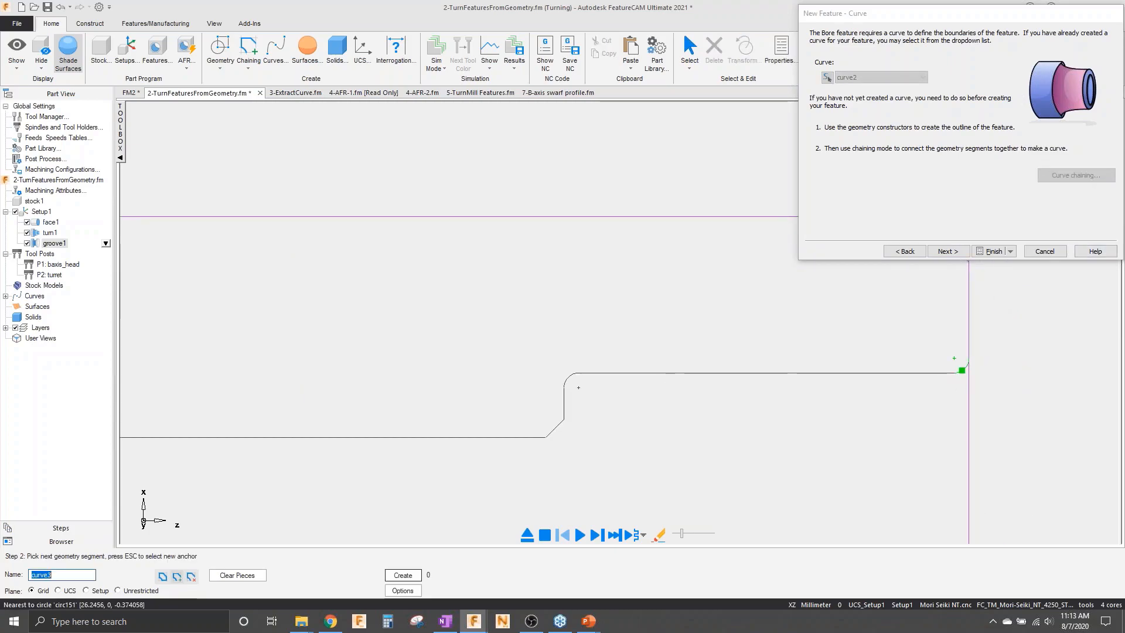
click(726, 372)
click(436, 438)
scroll(633, 442, down, 5)
click(224, 360)
scroll(334, 389, down, 2)
- Keep the bore's offset at 0.0 and add a pre-drill of diameter 18, with its depth picked from the front face to the back face
click(948, 251)
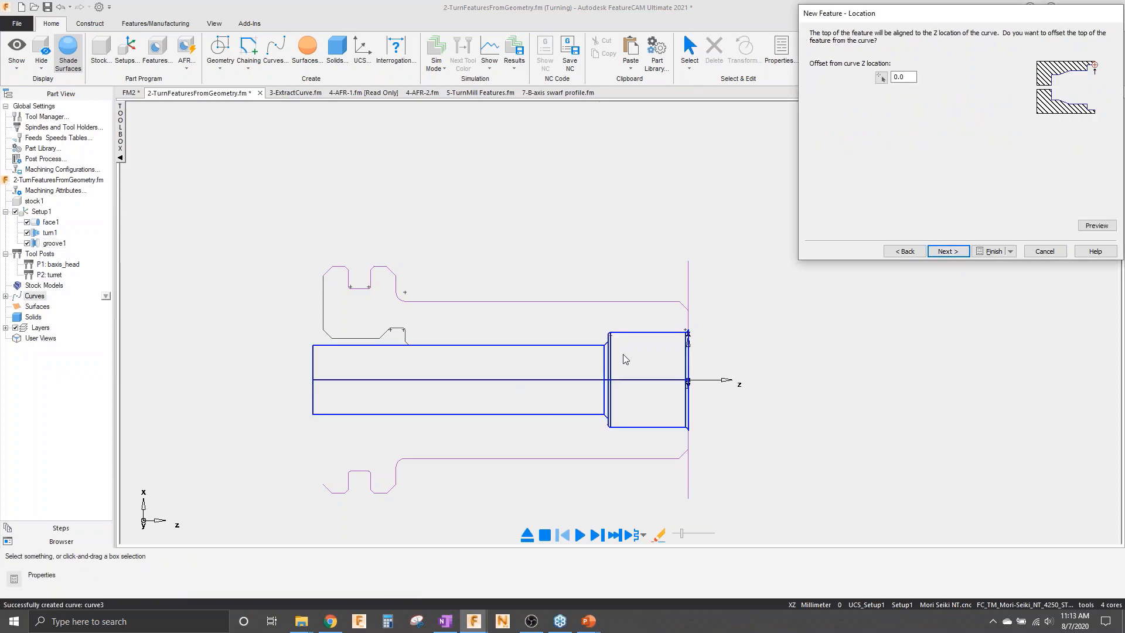
click(932, 252)
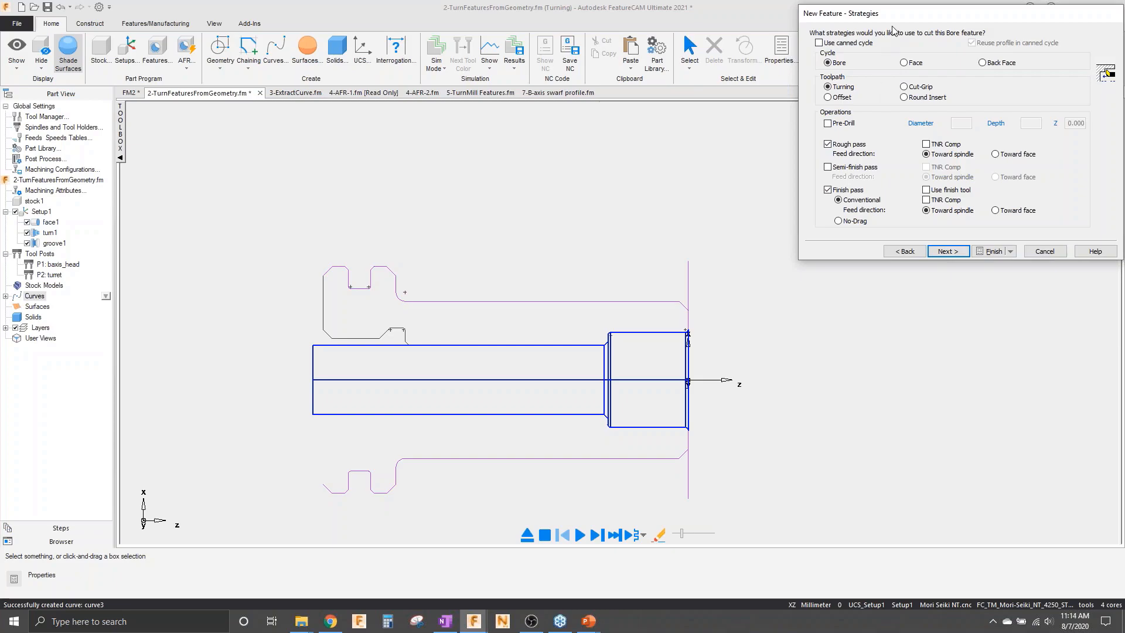
click(828, 123)
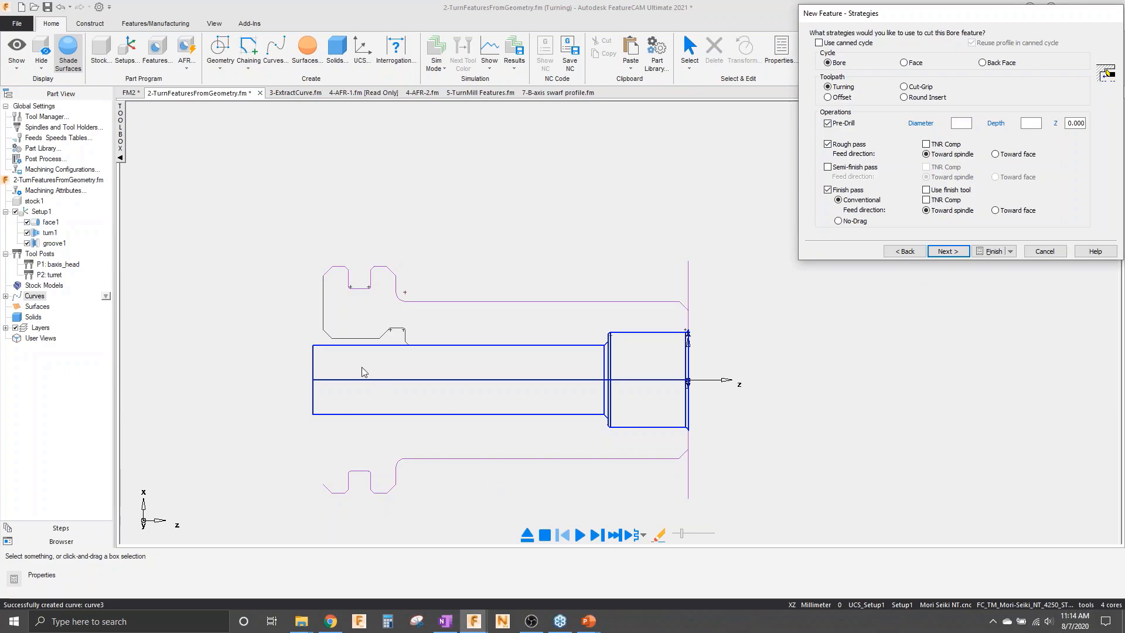
click(372, 347)
click(373, 347)
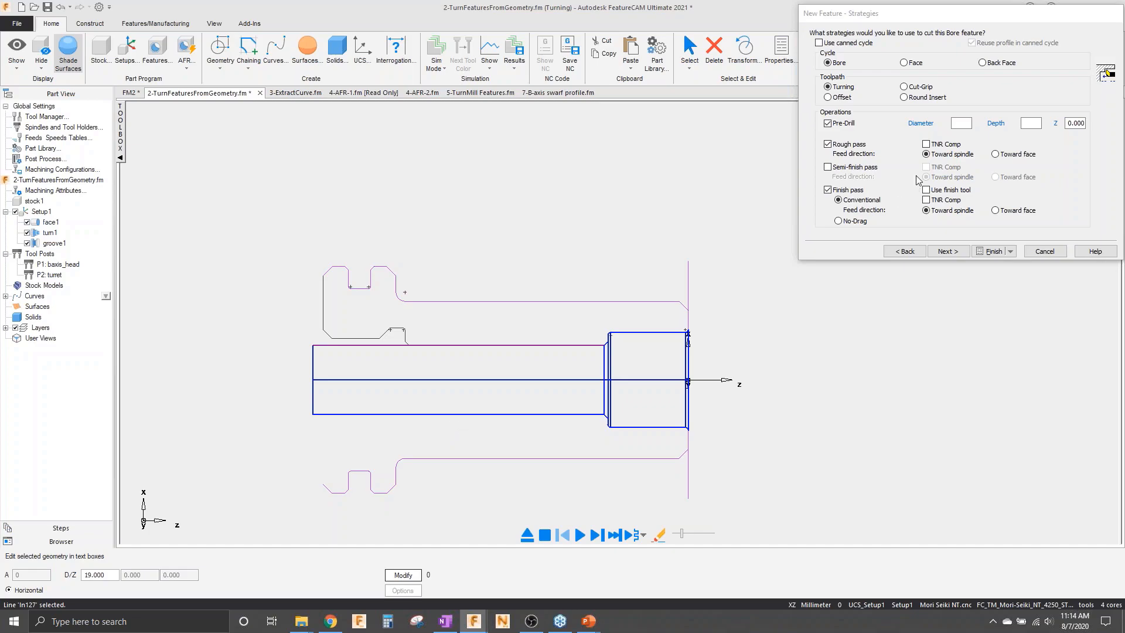
click(965, 123)
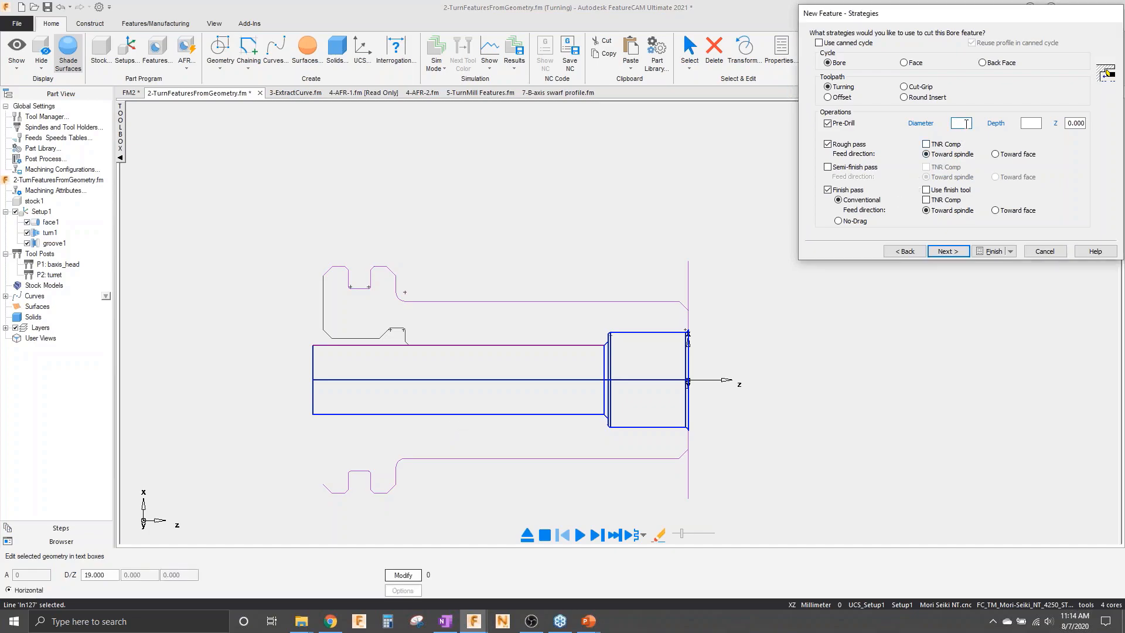
text(18)
click(997, 125)
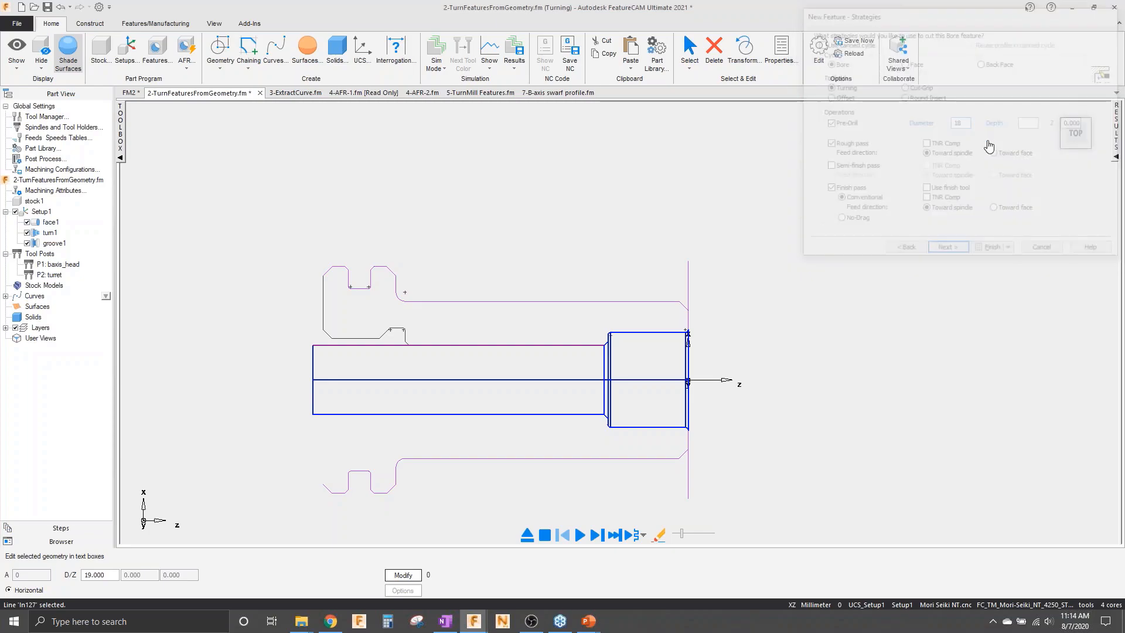
click(689, 295)
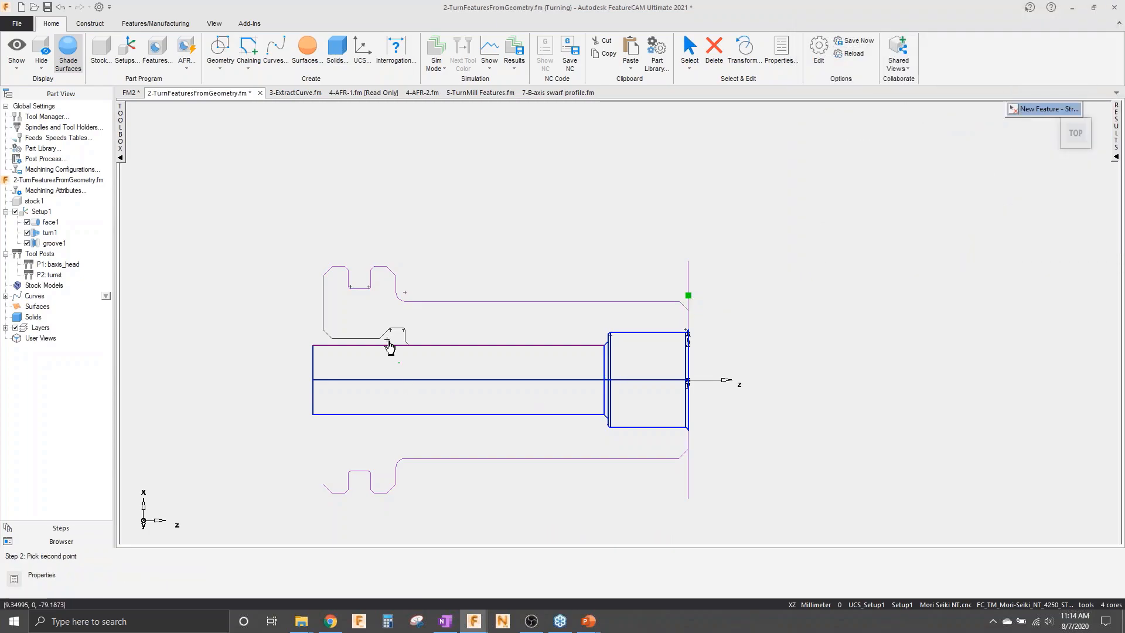
click(322, 320)
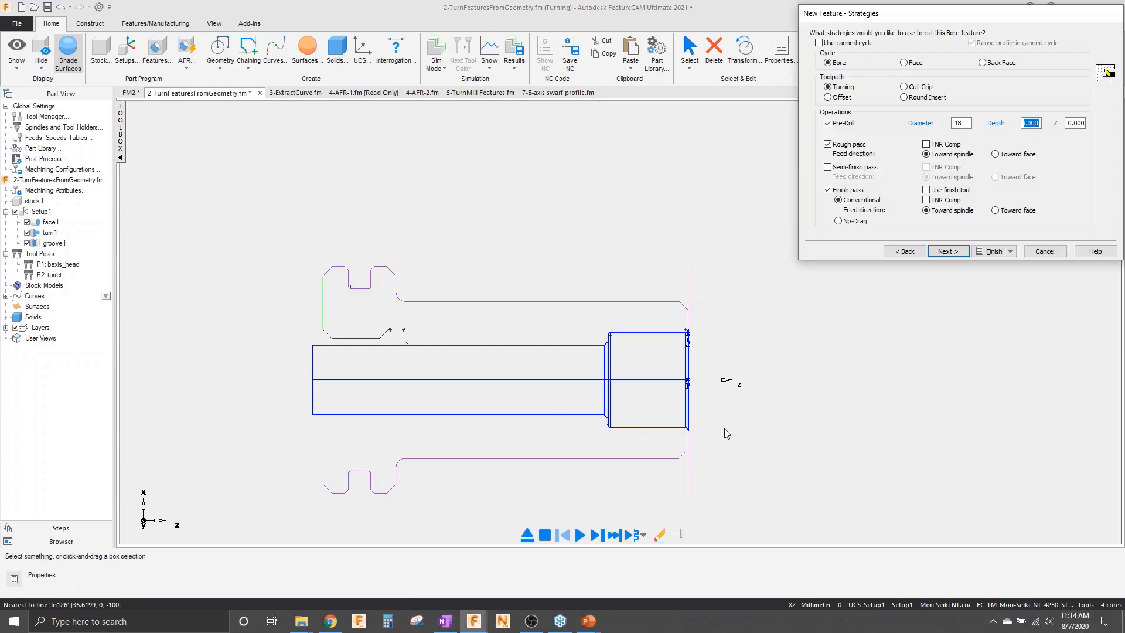
- Keep the default 18 mm pre-drill twist drill, finish the Bore feature and accept its properties
click(947, 253)
click(948, 253)
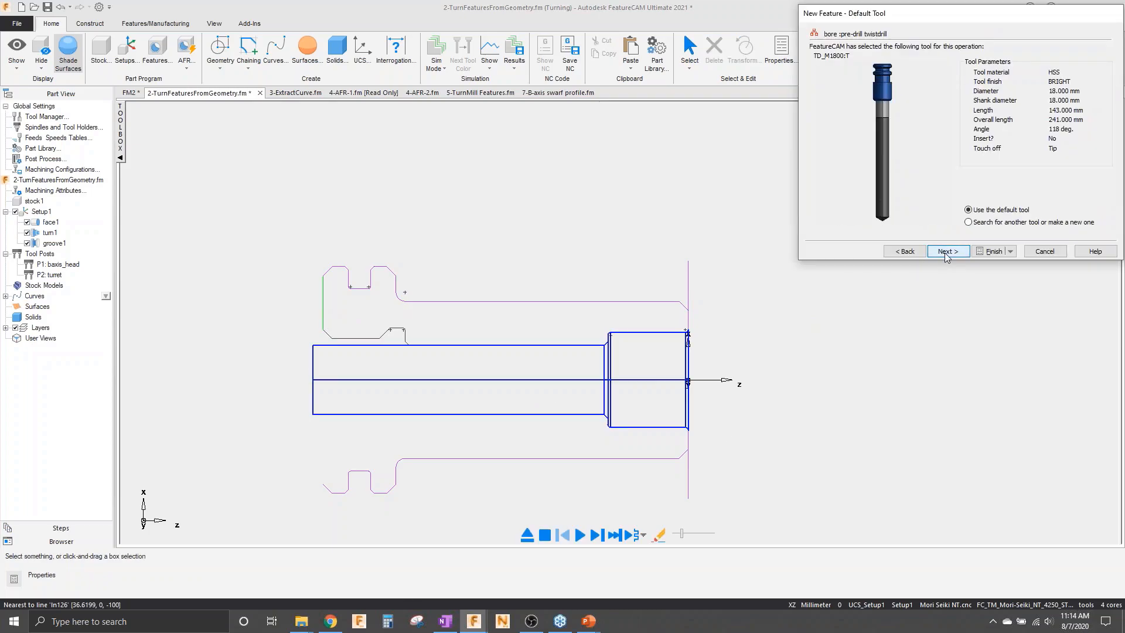
click(992, 251)
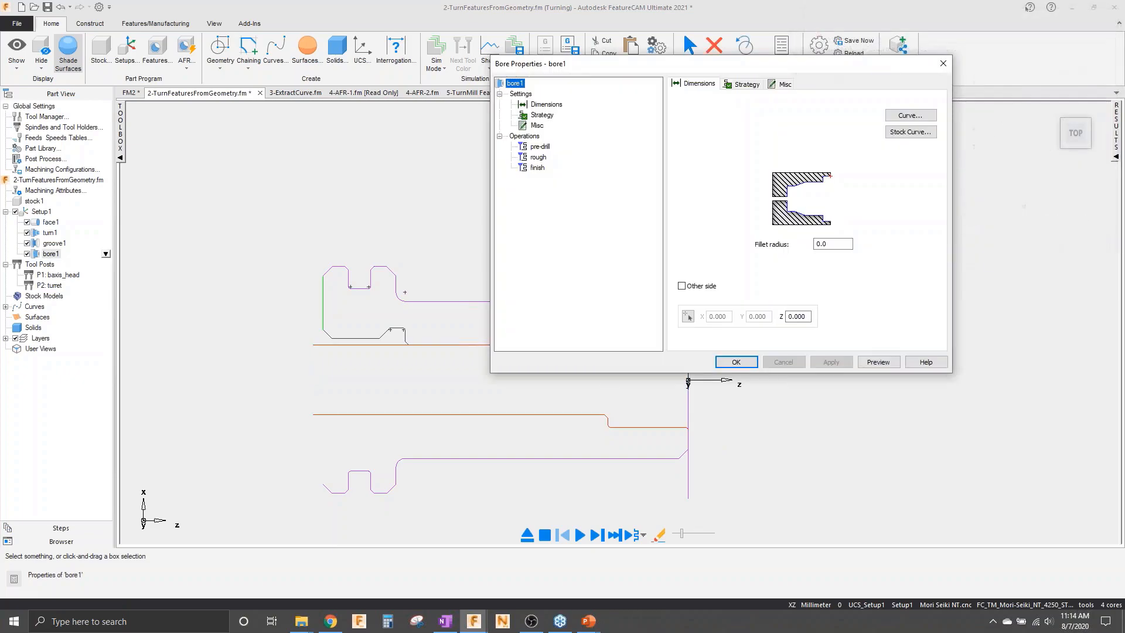
click(736, 362)
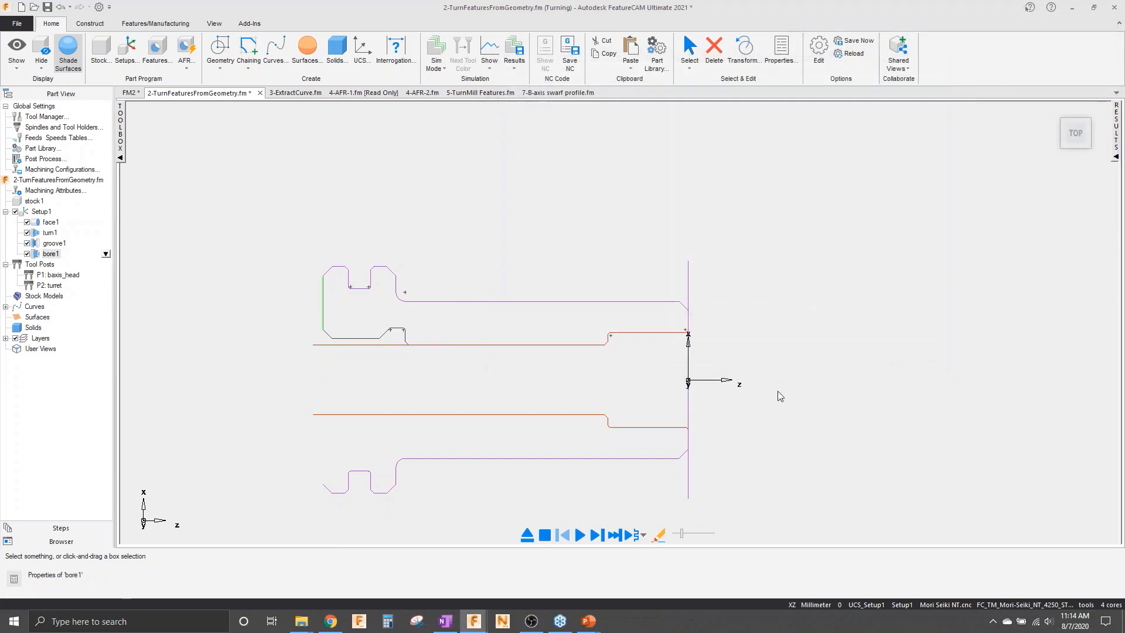
- Run a 3D simulation of the setup including the bore, inspect the part, restore the top view and clear the simulation
click(436, 61)
click(453, 140)
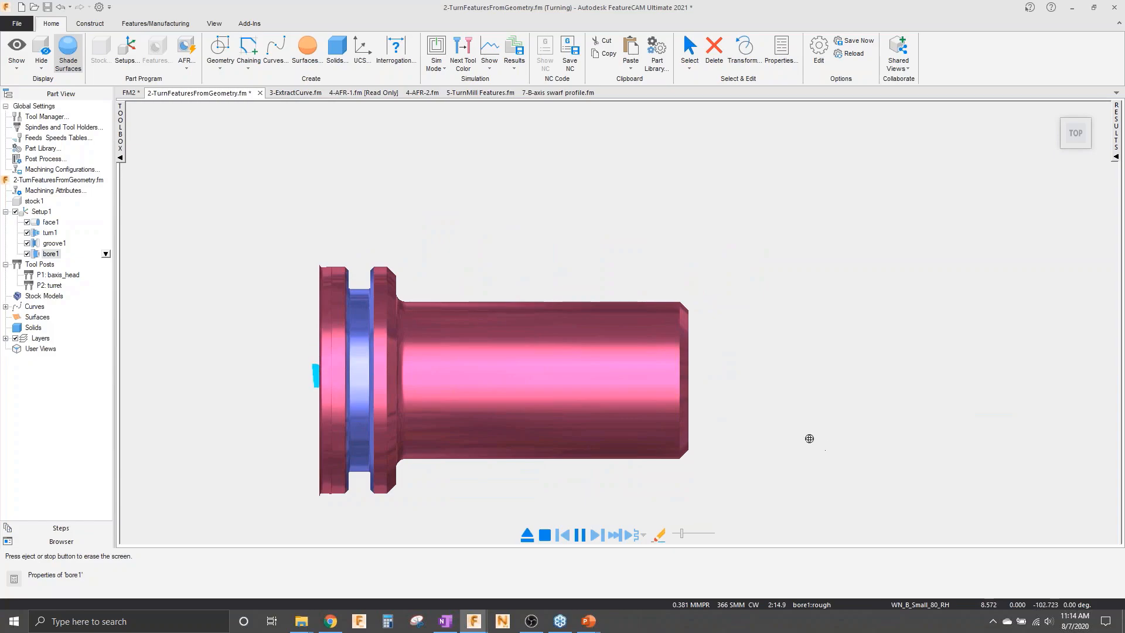
drag(687, 360, 726, 396)
right_click(779, 416)
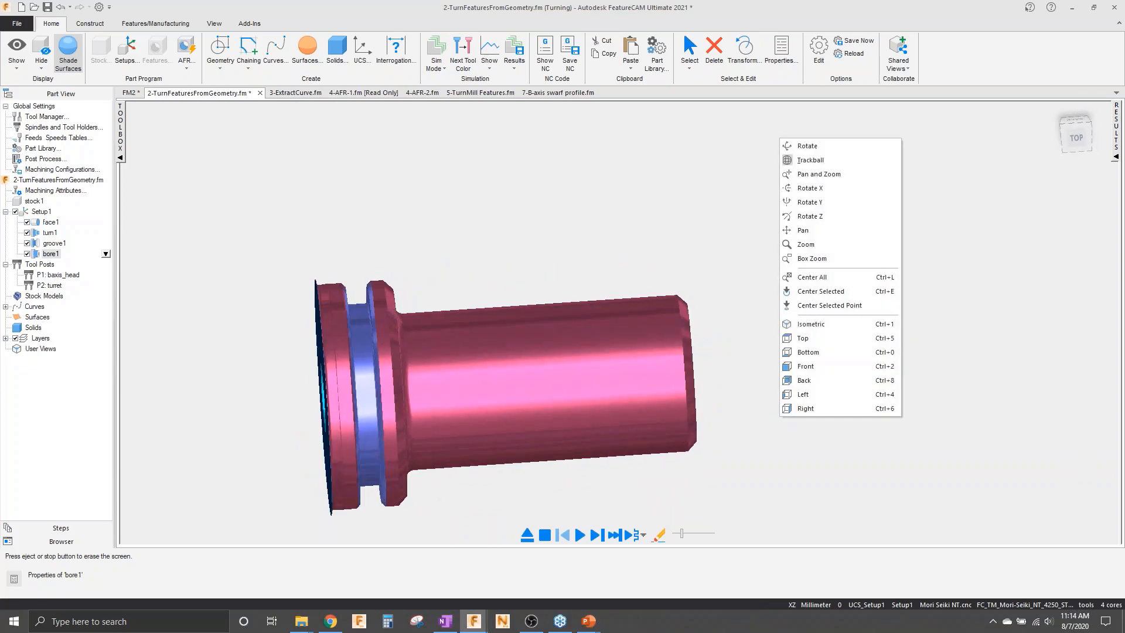
click(827, 340)
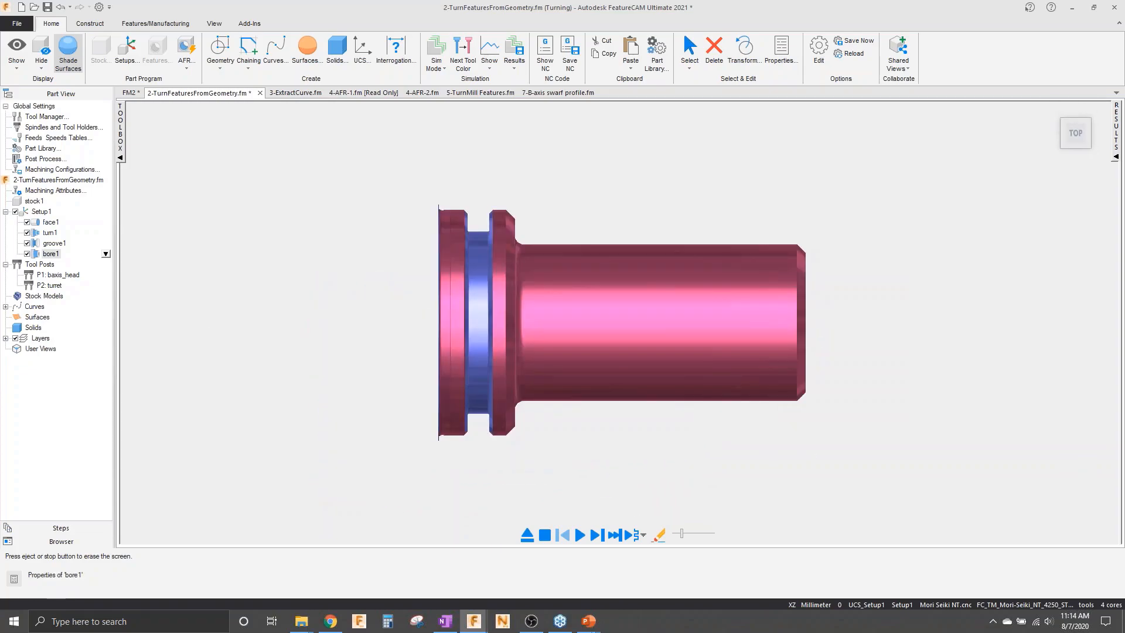
click(527, 534)
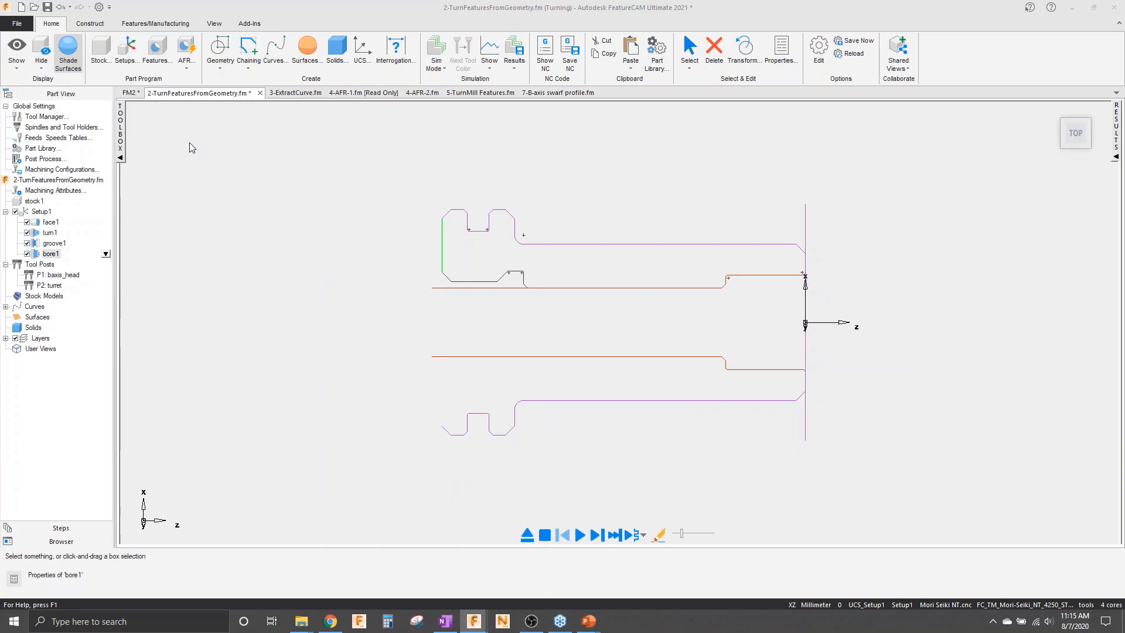
- Create a second Turning setup on the main spindle, with its zero on the rear stock face located at the part's back face
click(127, 50)
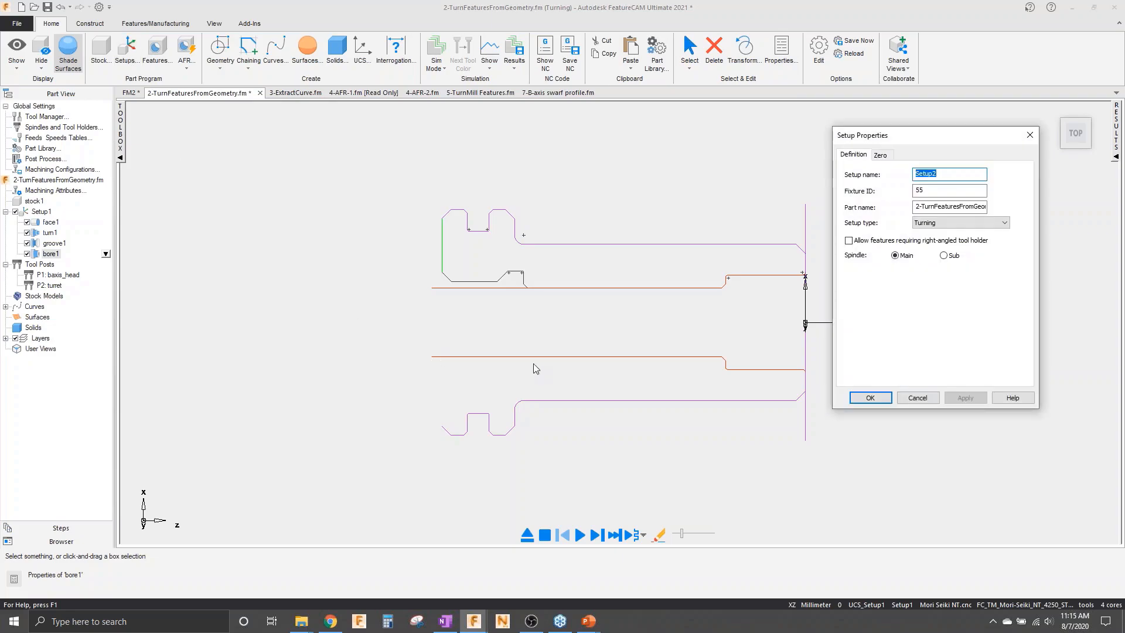
click(881, 155)
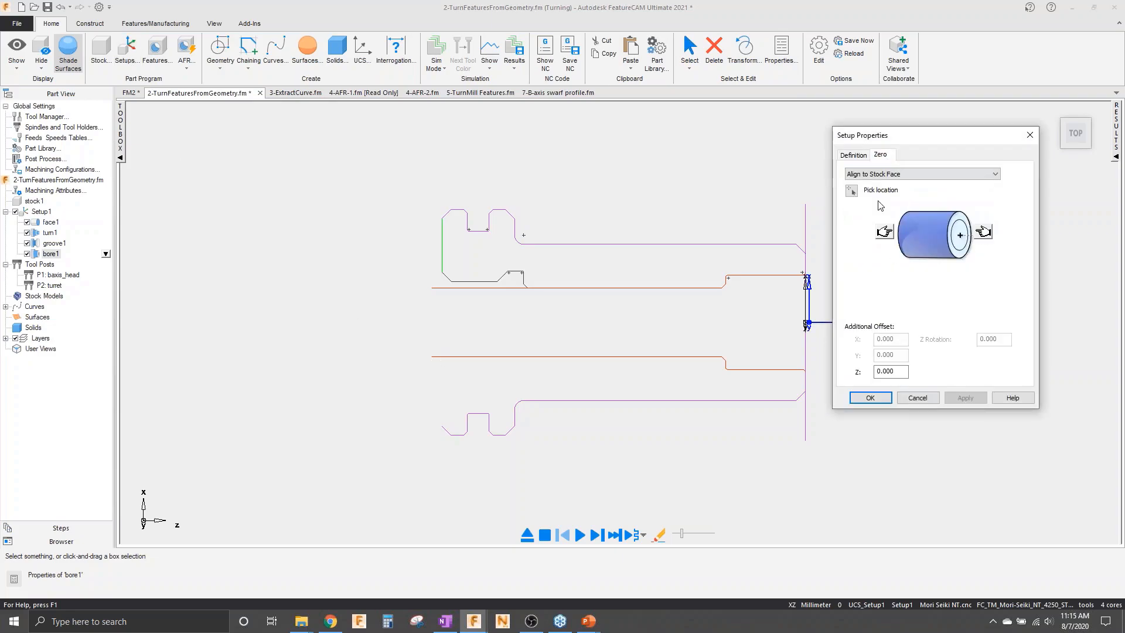
click(882, 233)
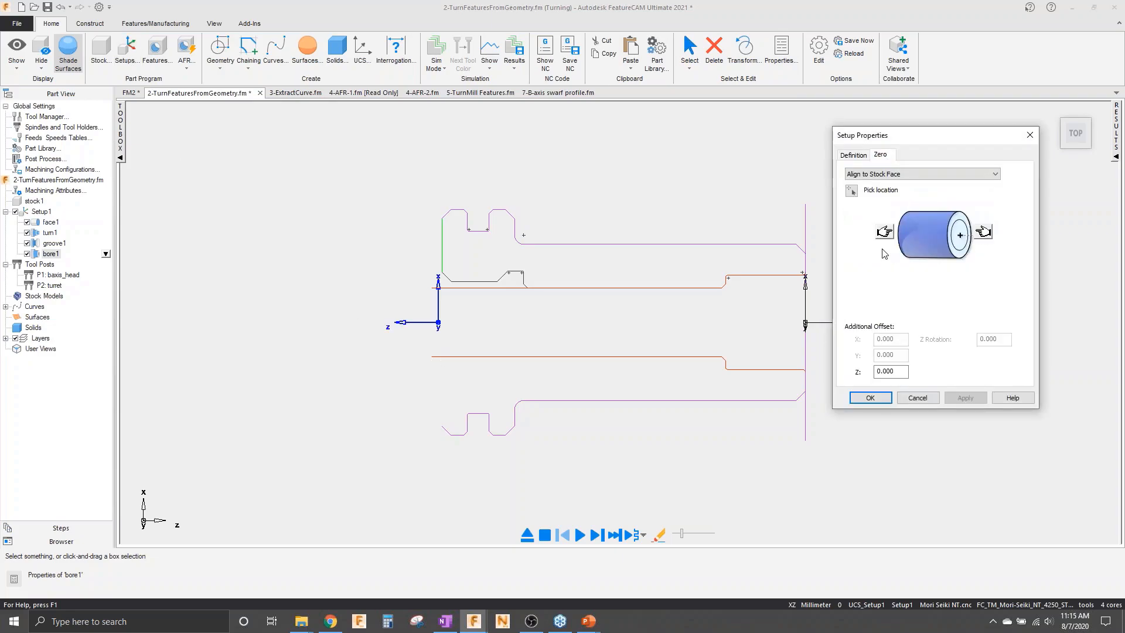
click(852, 190)
click(443, 245)
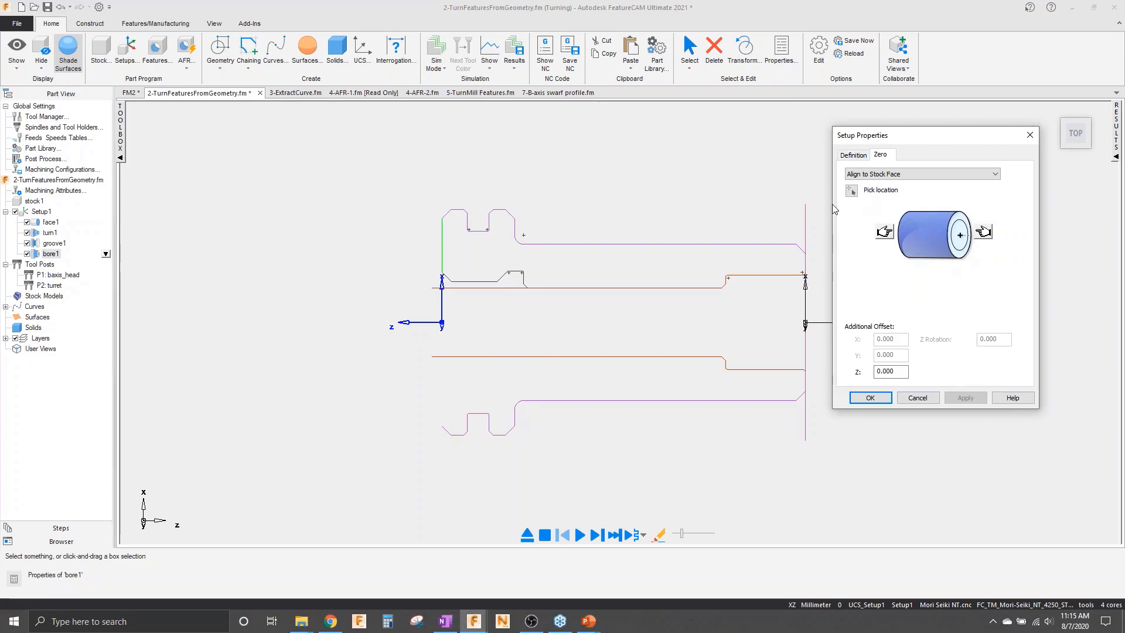
click(889, 401)
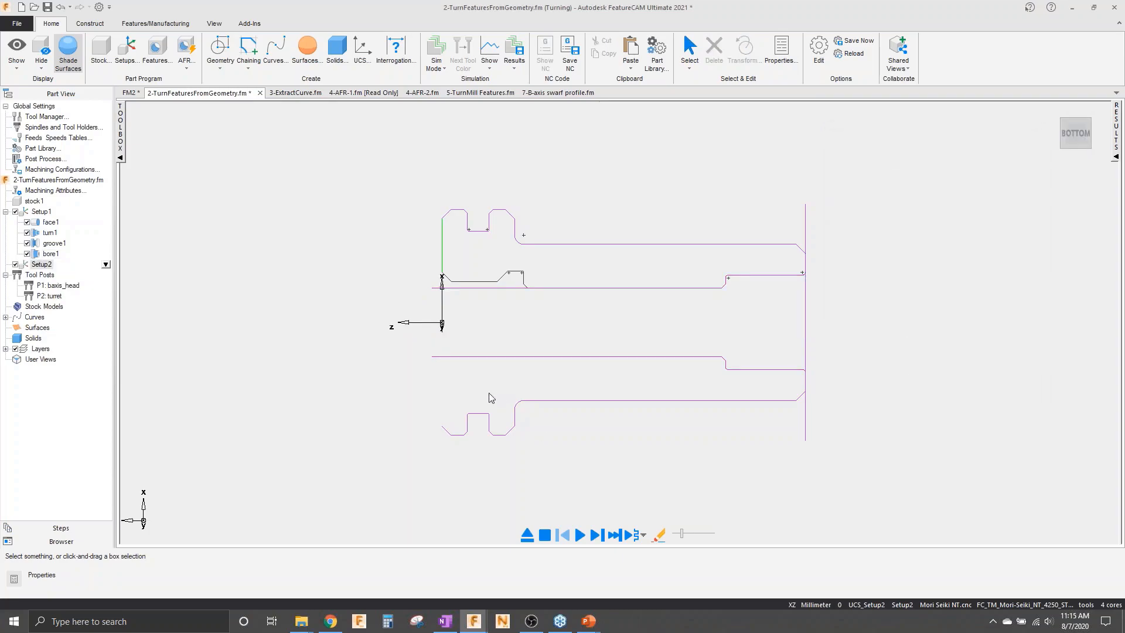
- Add a Face feature from dimensions at Z 0.0 in the second setup and accept its default properties
click(155, 52)
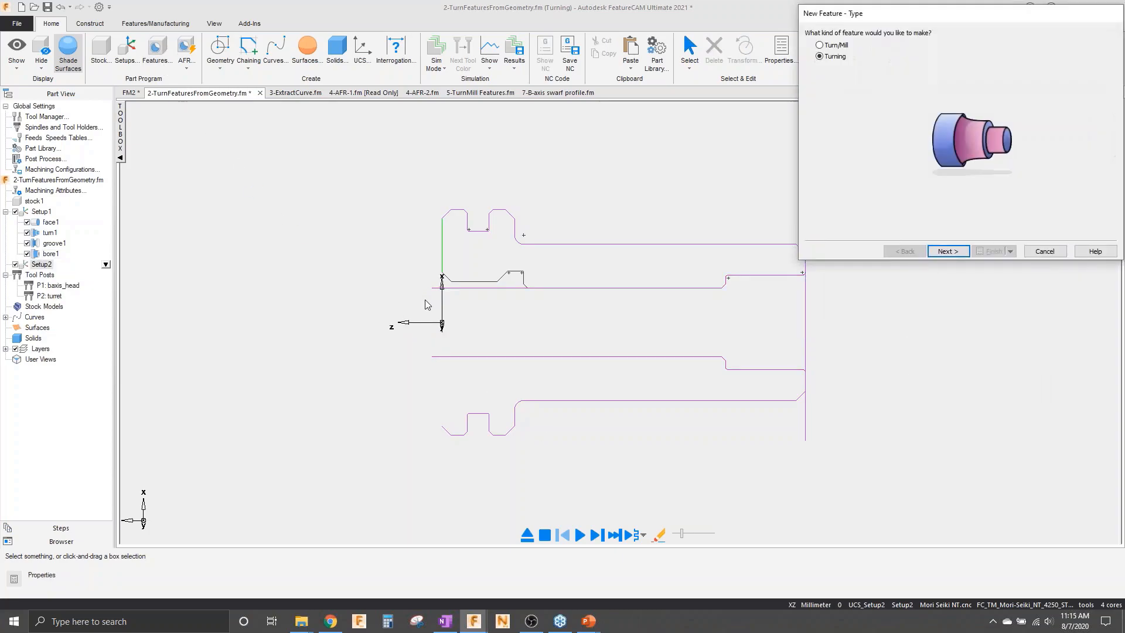
click(947, 252)
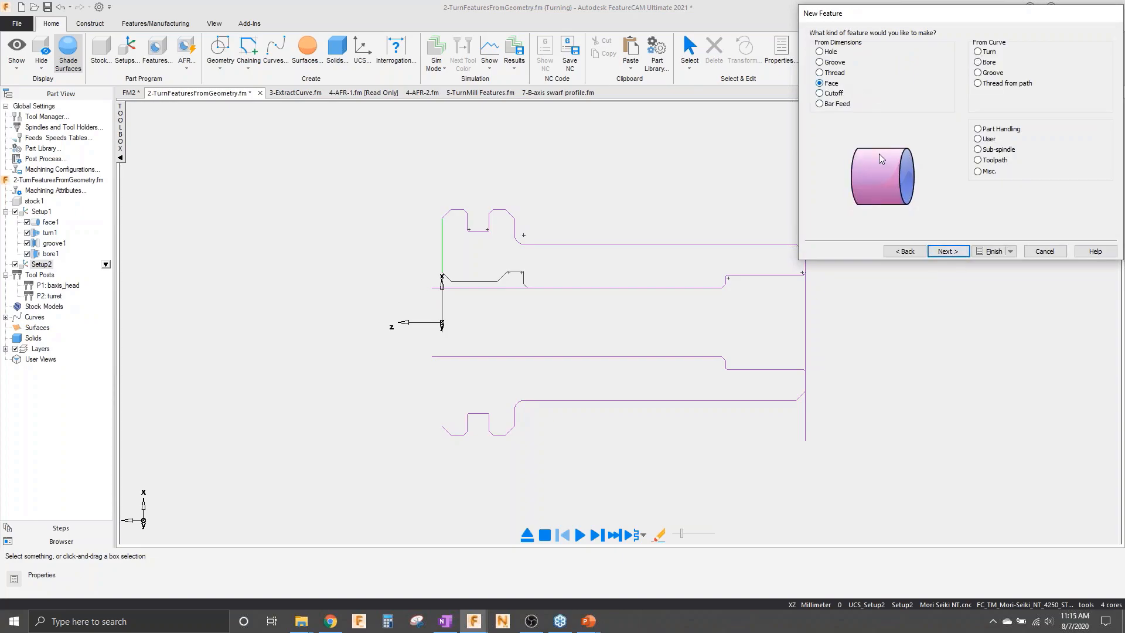
click(948, 252)
click(951, 253)
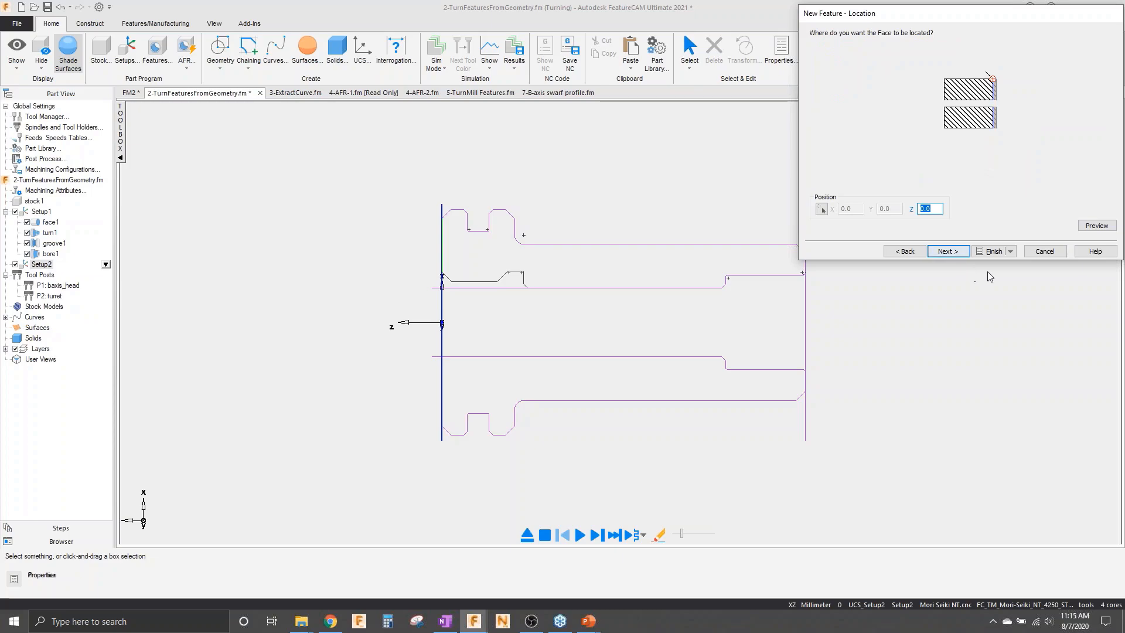
click(991, 251)
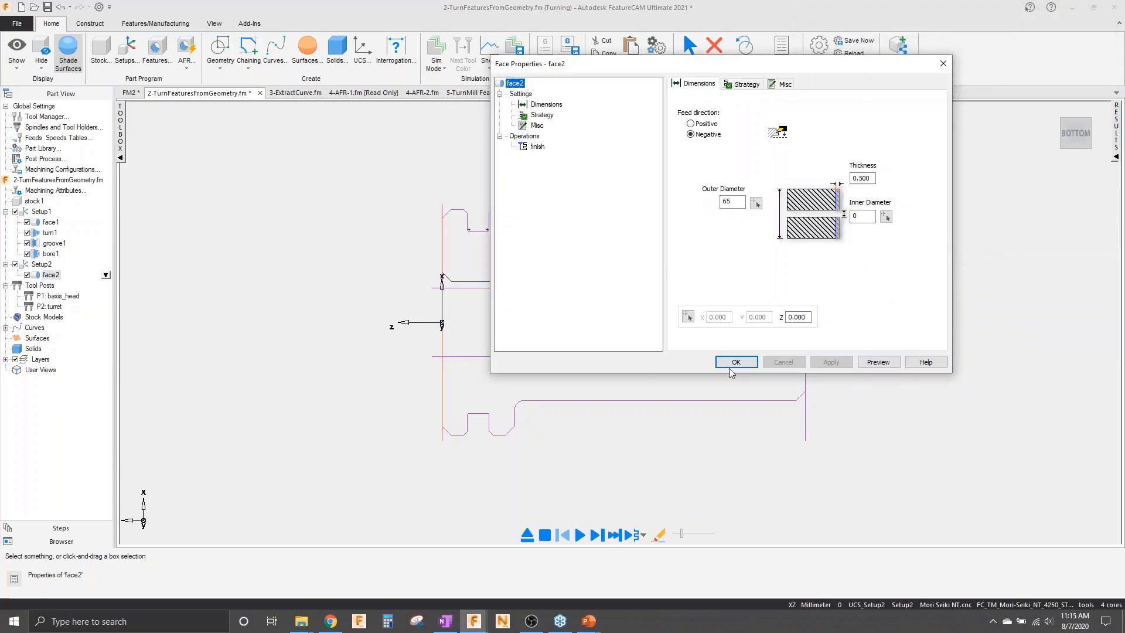
click(736, 362)
- Add a Turn feature from curve using the chained outer chamfer at the part's back face, and accept its properties
click(167, 62)
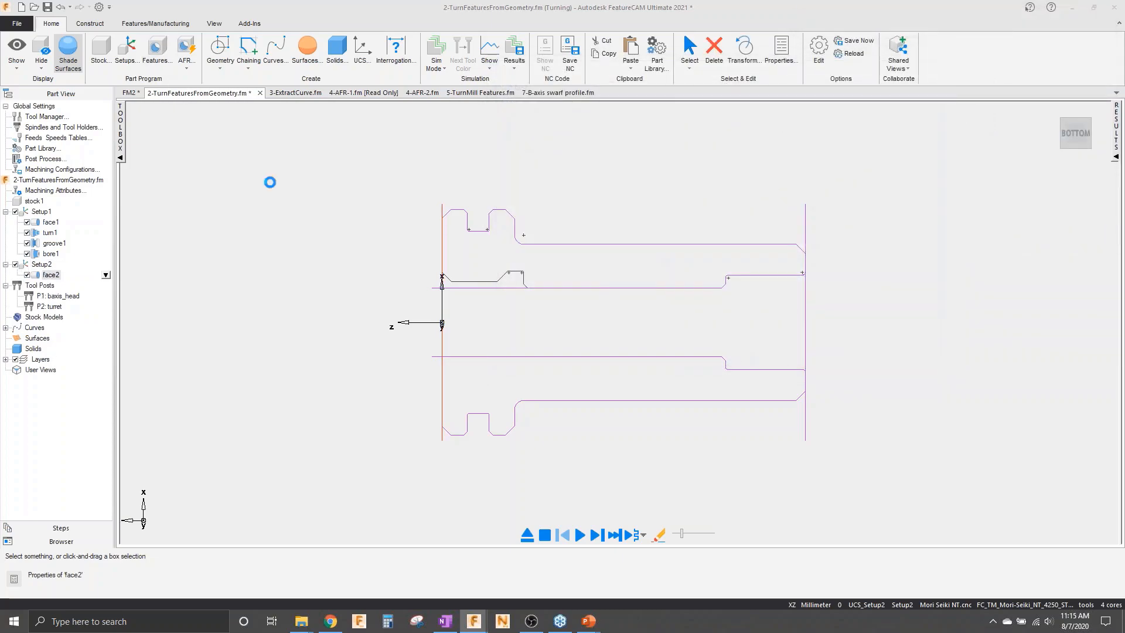
click(945, 252)
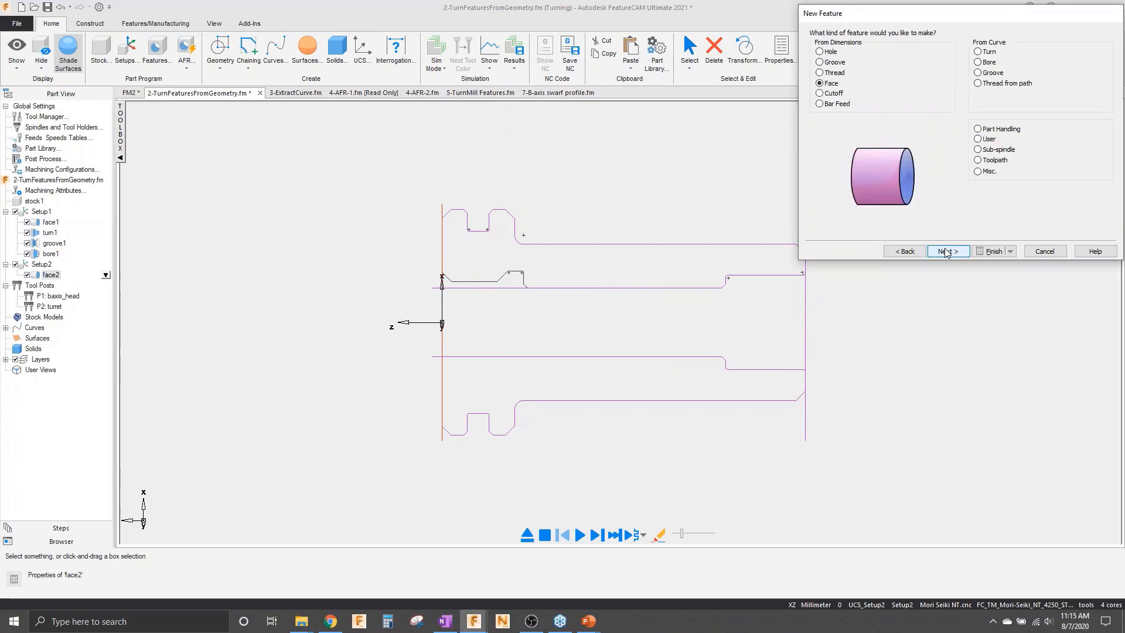
click(988, 54)
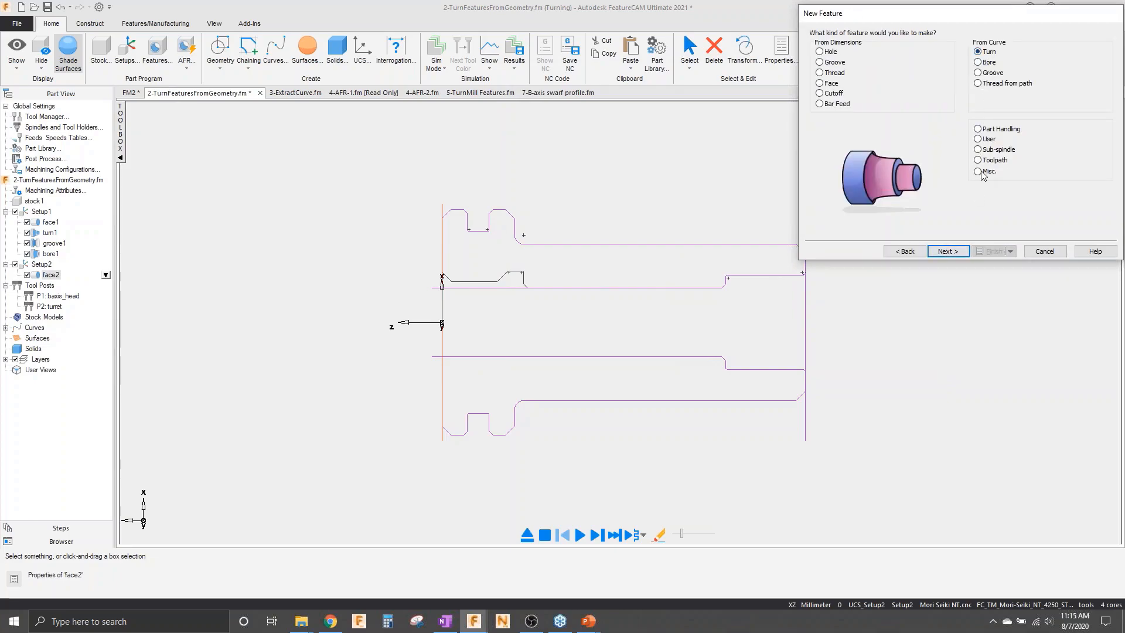
click(947, 251)
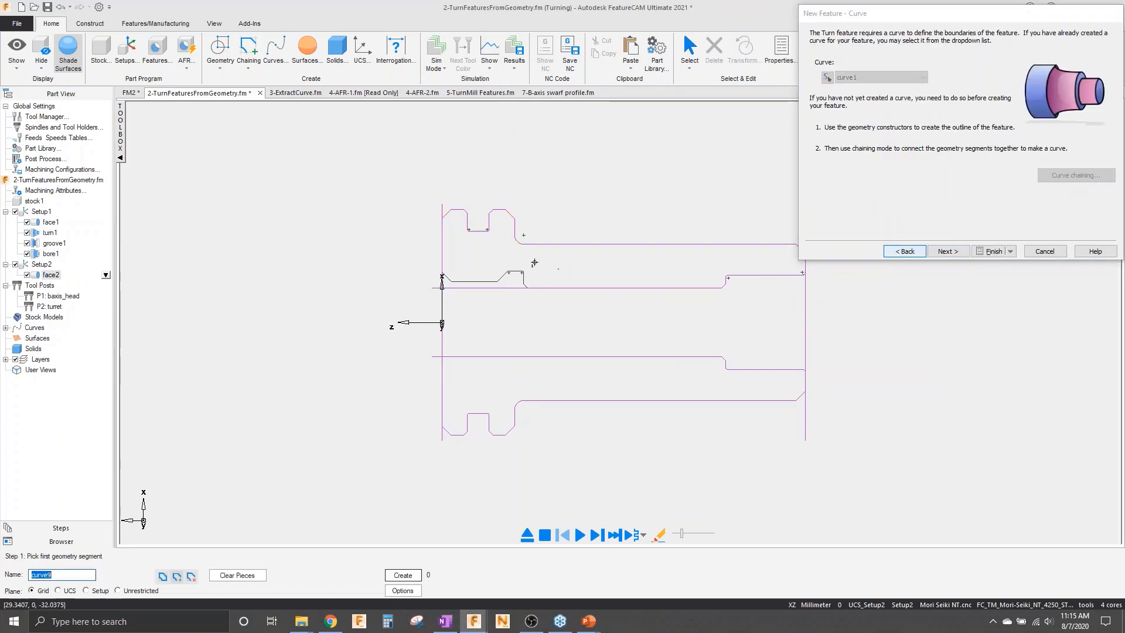
scroll(449, 256, up, 5)
click(443, 120)
click(960, 253)
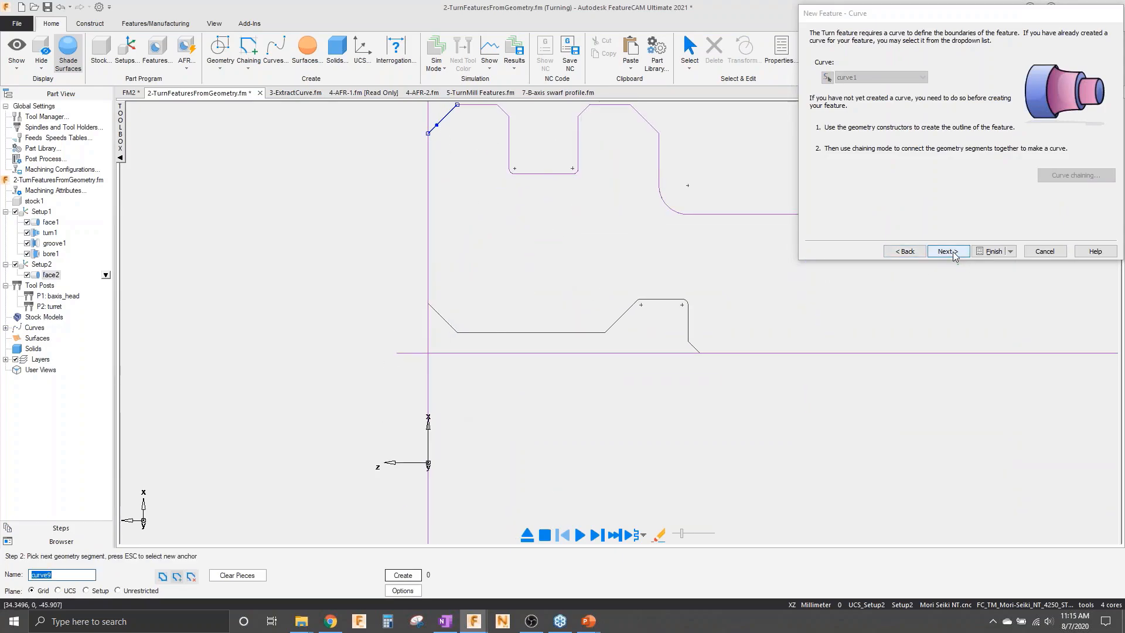
click(991, 252)
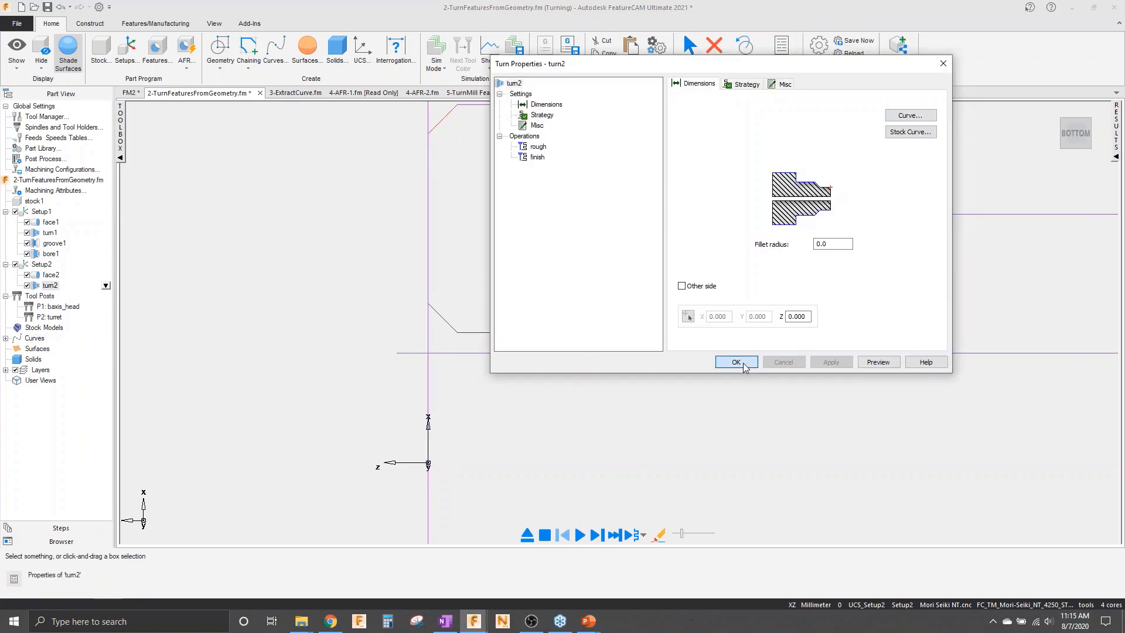
click(743, 363)
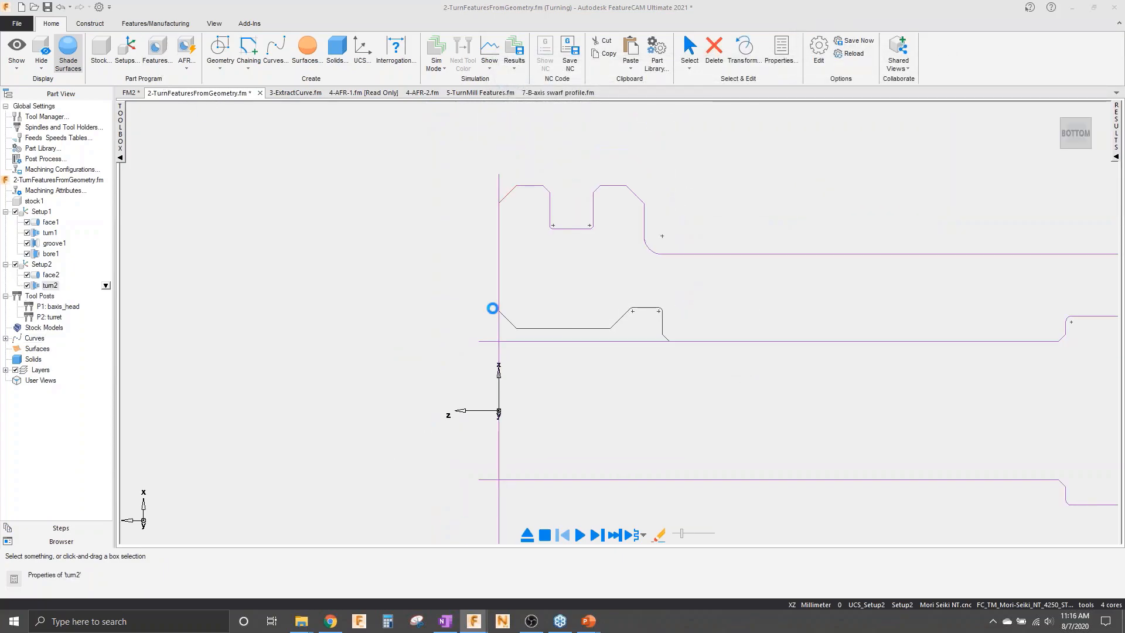
- Start a Bore feature from curve and chain the rear inner profile from the back-face chamfer through the recess to the bore line
click(948, 252)
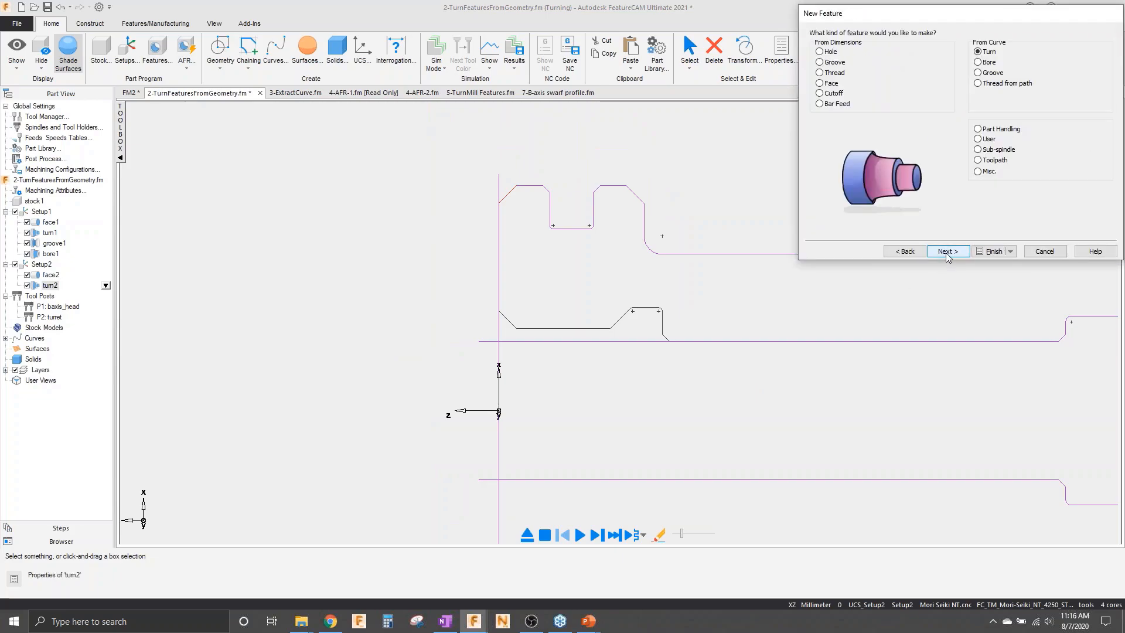
click(991, 62)
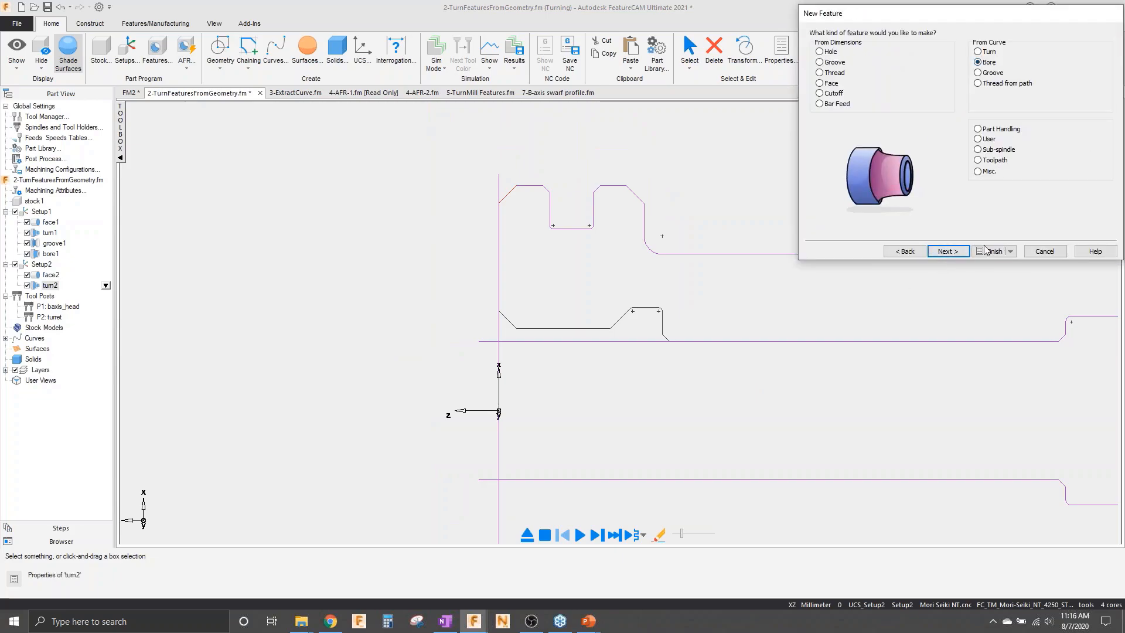
click(947, 251)
click(1077, 175)
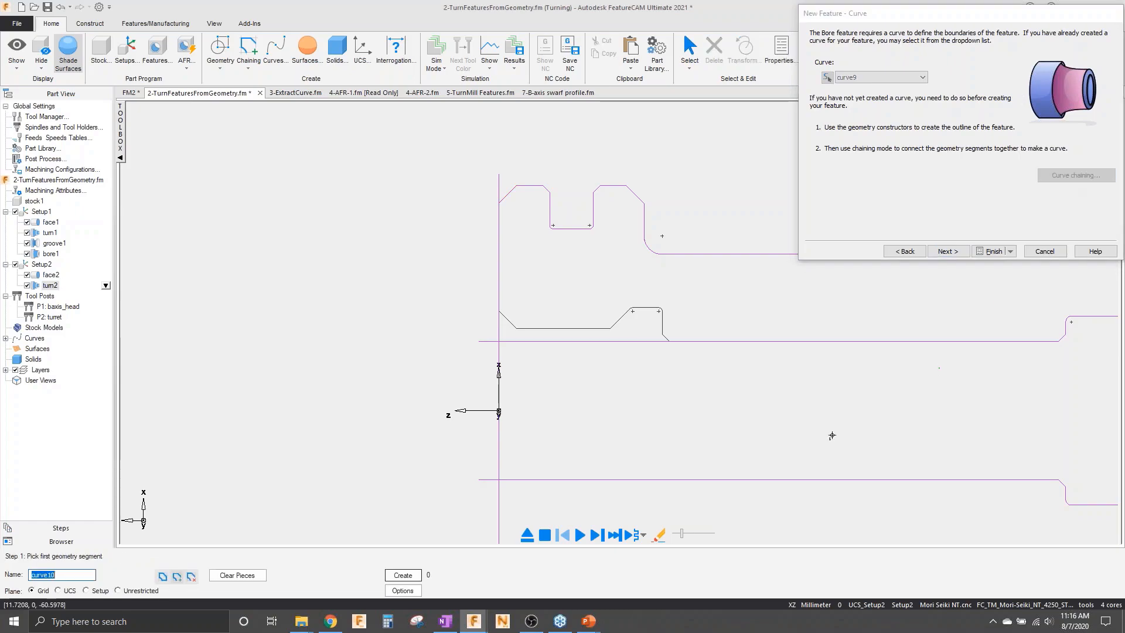
click(508, 320)
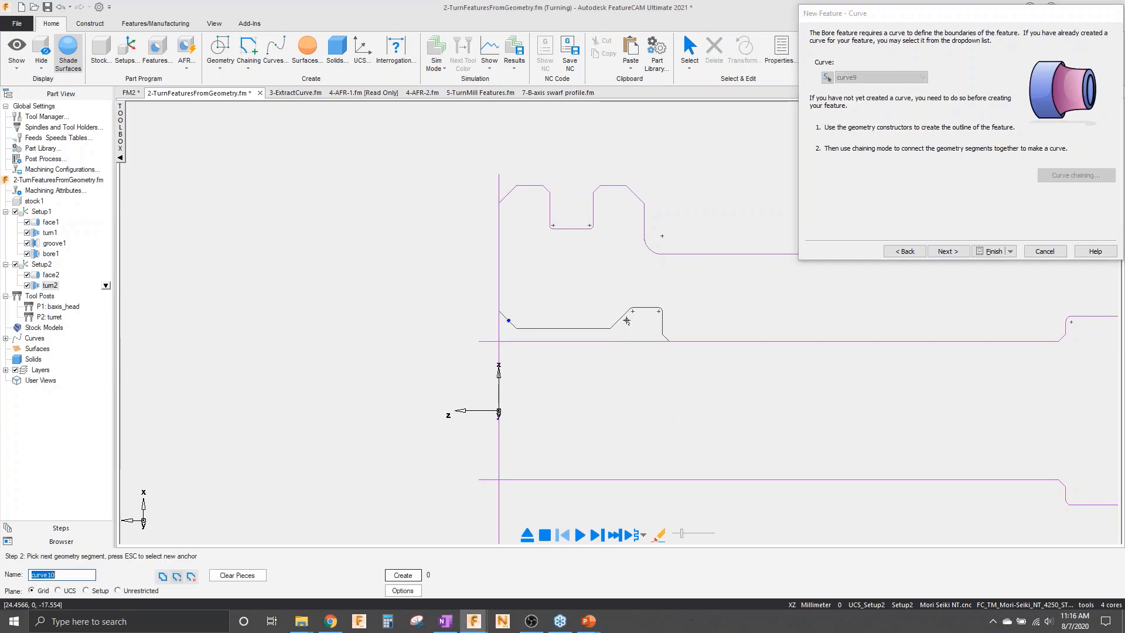
click(662, 320)
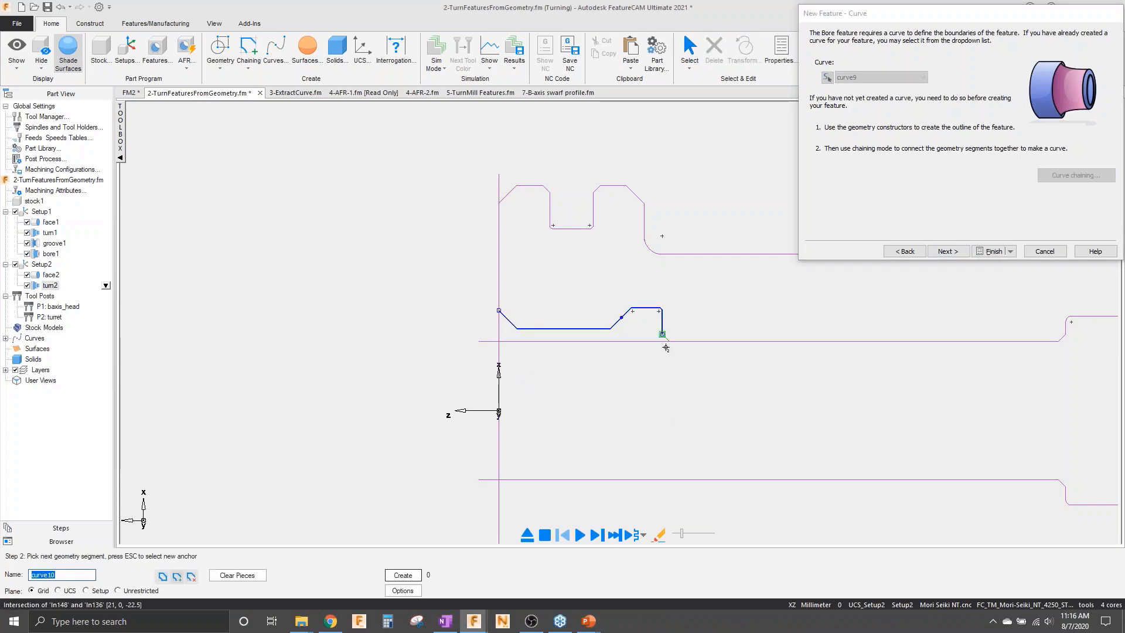
scroll(666, 346, up, 3)
click(667, 310)
scroll(618, 355, down, 3)
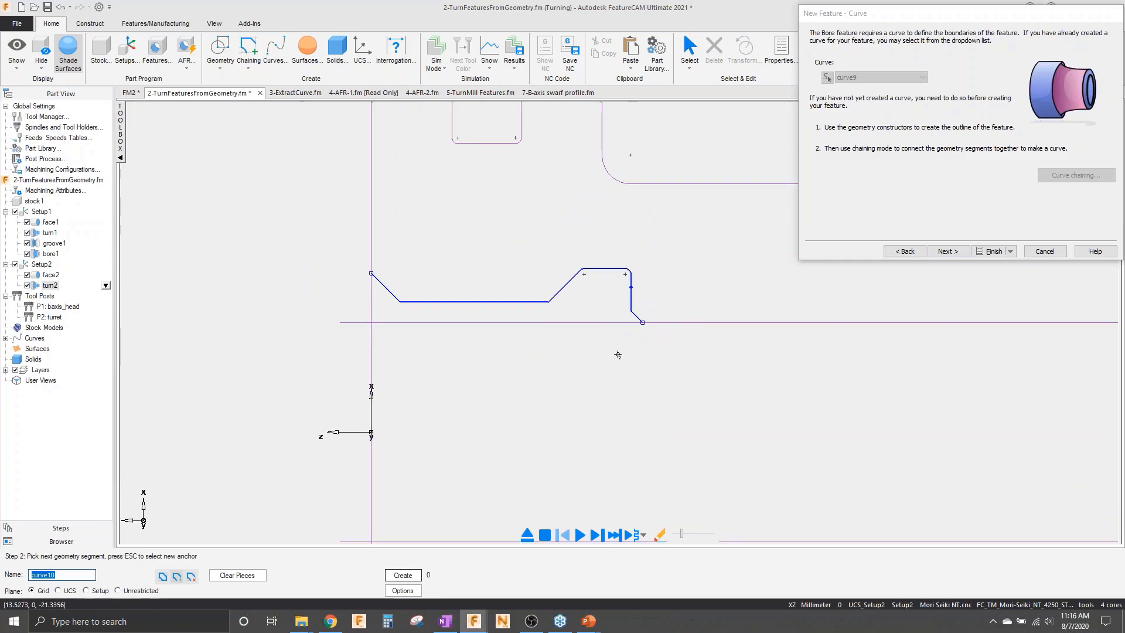
- Keep the rear bore's offset from the curve at 0.0, finish the feature and accept its default properties
click(960, 256)
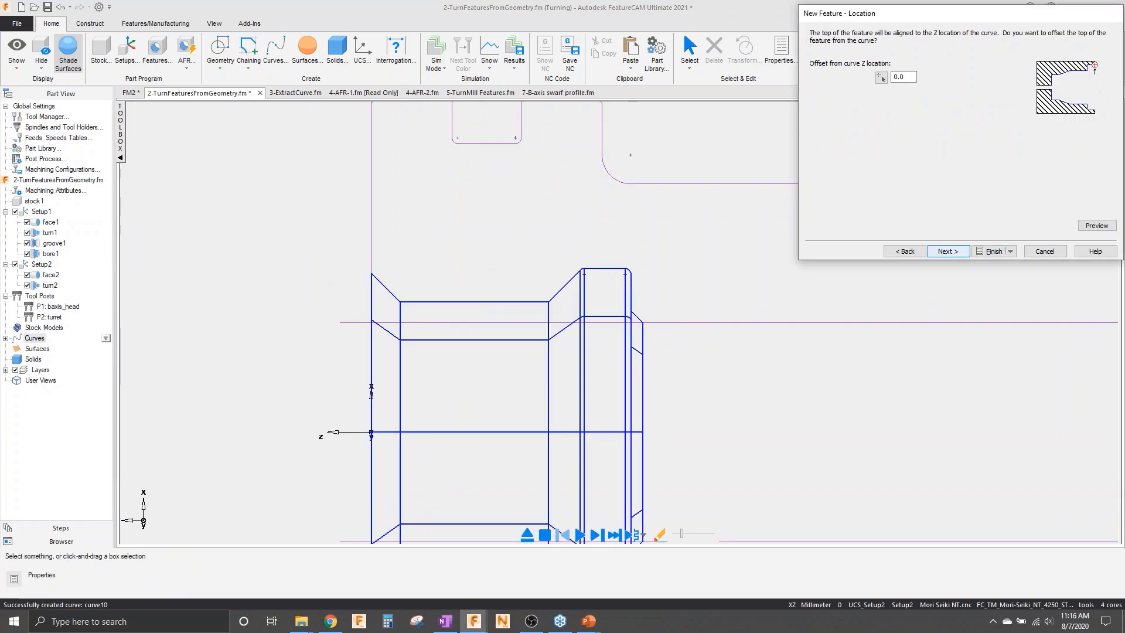
click(994, 251)
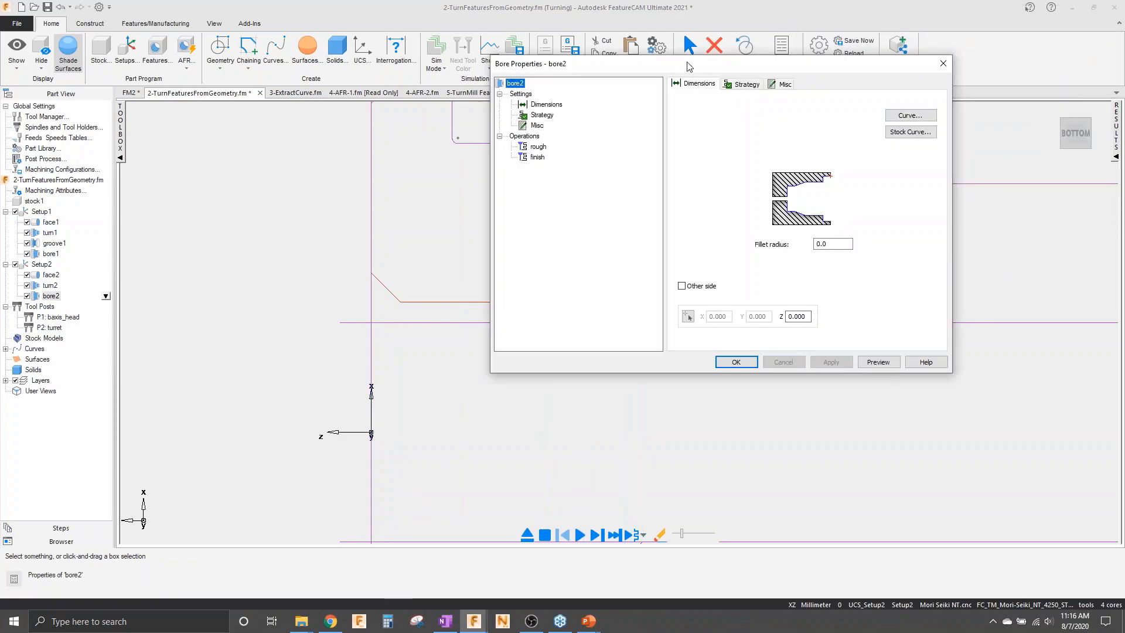
click(736, 362)
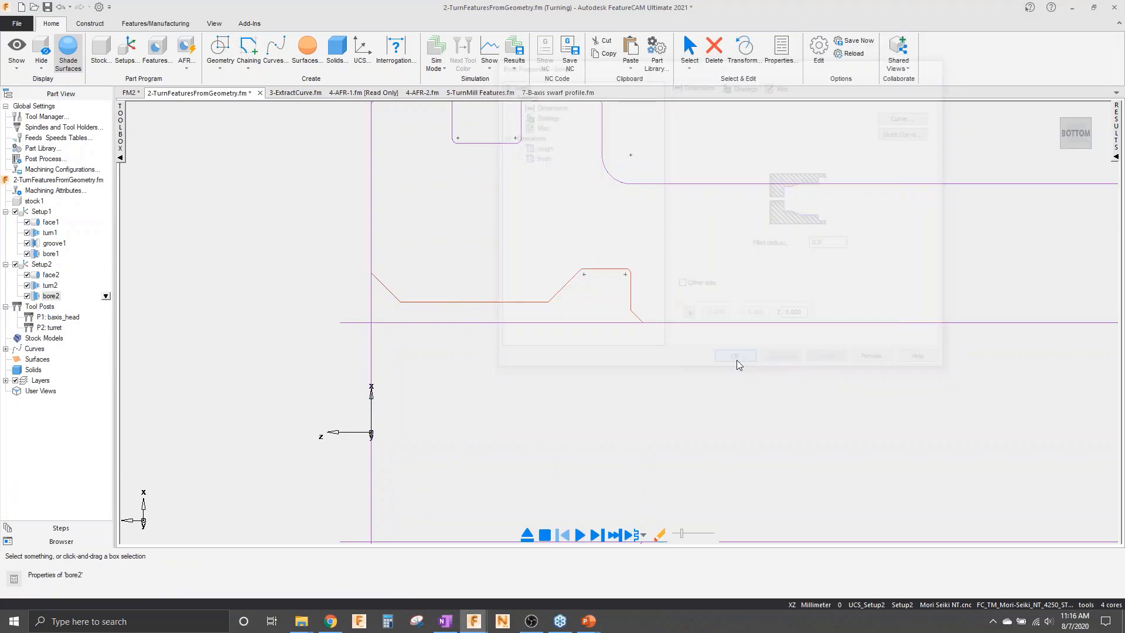
- Start a new turning Groove feature from curve in the second setup for the recess in the rear bore
scroll(549, 351, down, 2)
scroll(669, 305, up, 2)
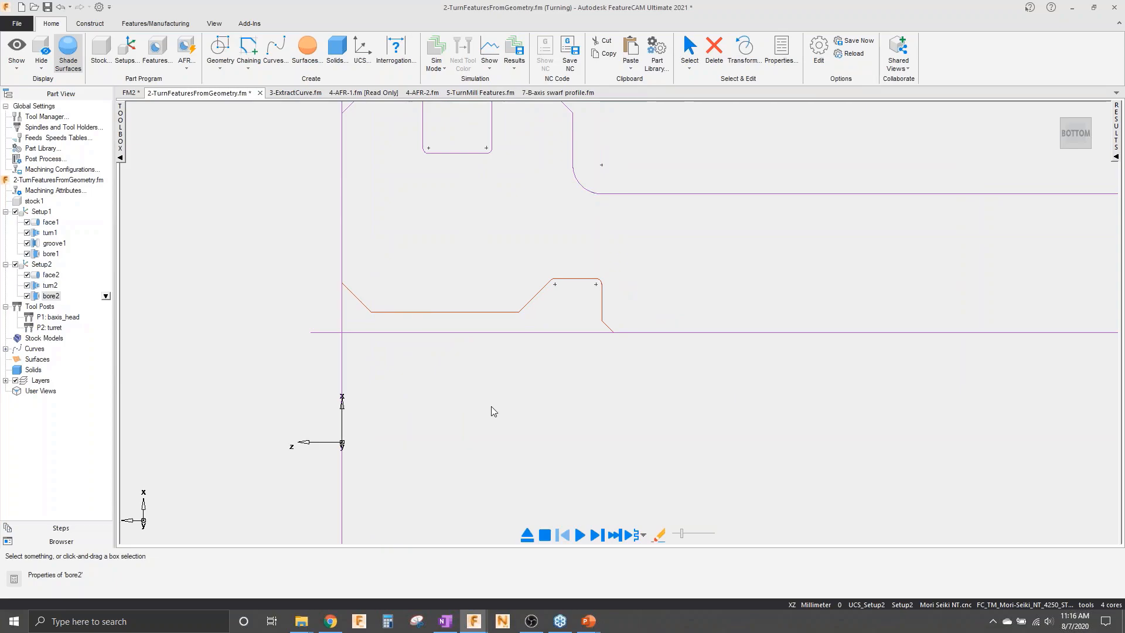
scroll(417, 421, down, 2)
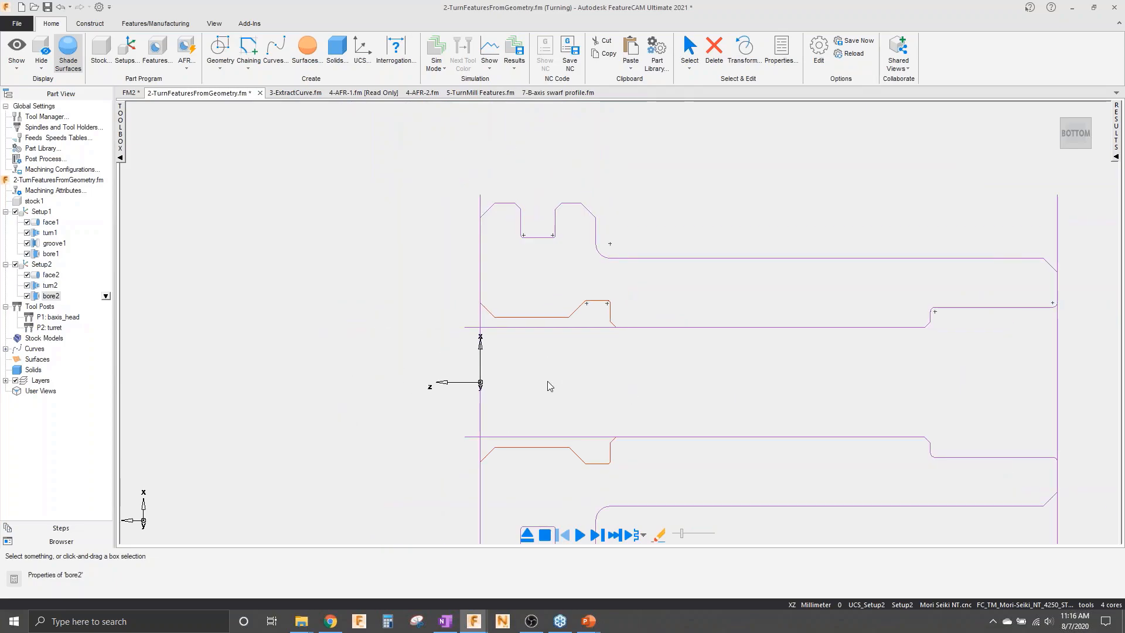
scroll(636, 280, up, 2)
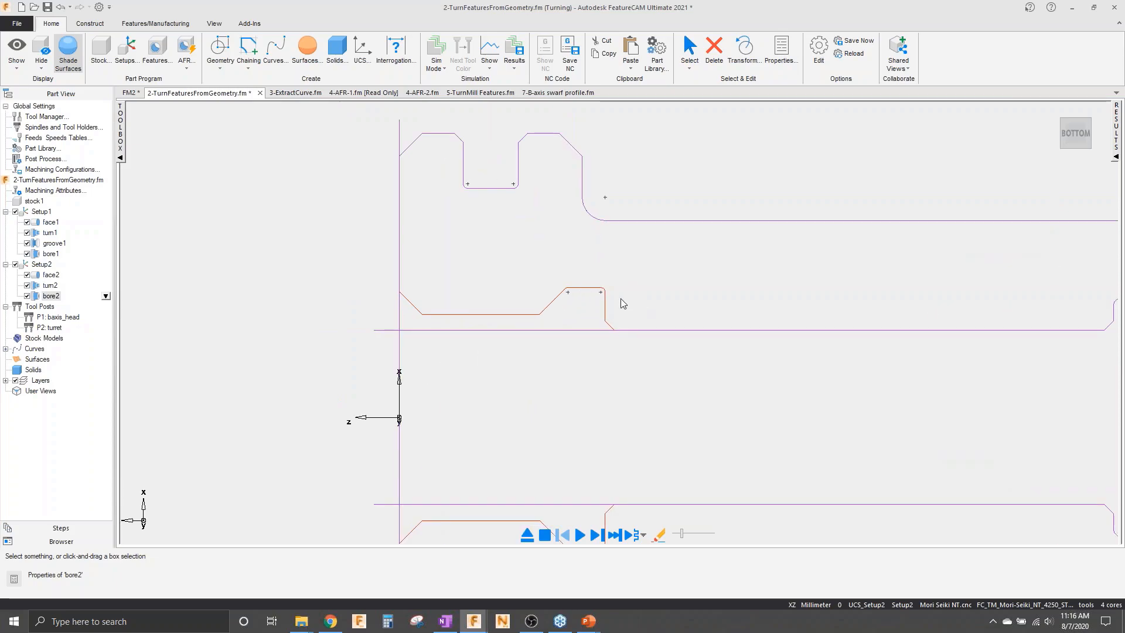
click(159, 58)
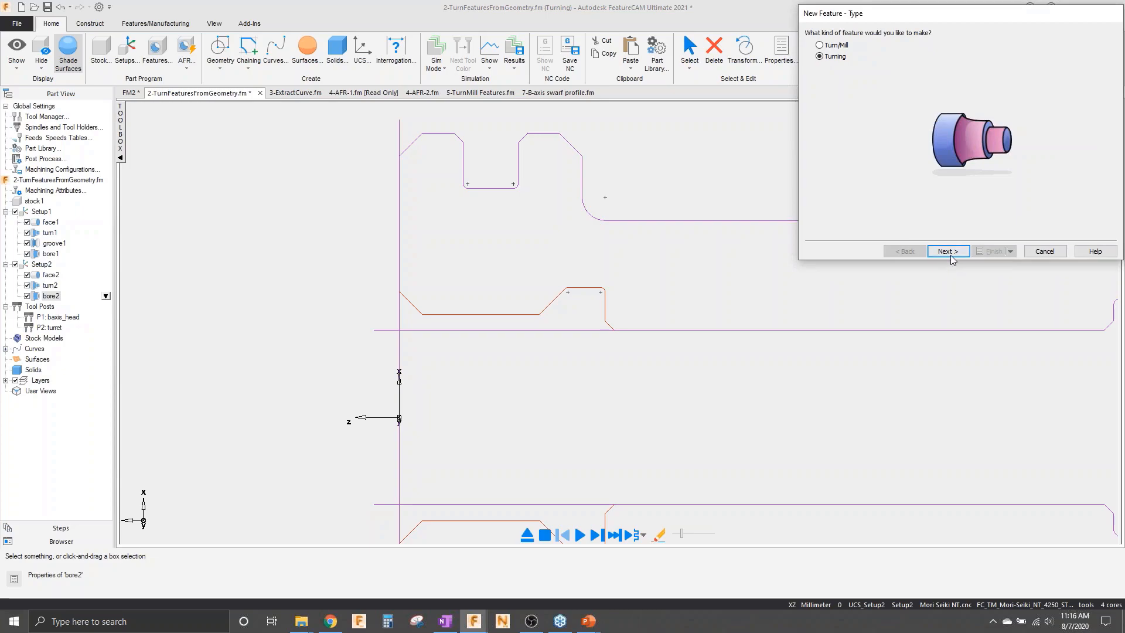
click(949, 253)
click(994, 73)
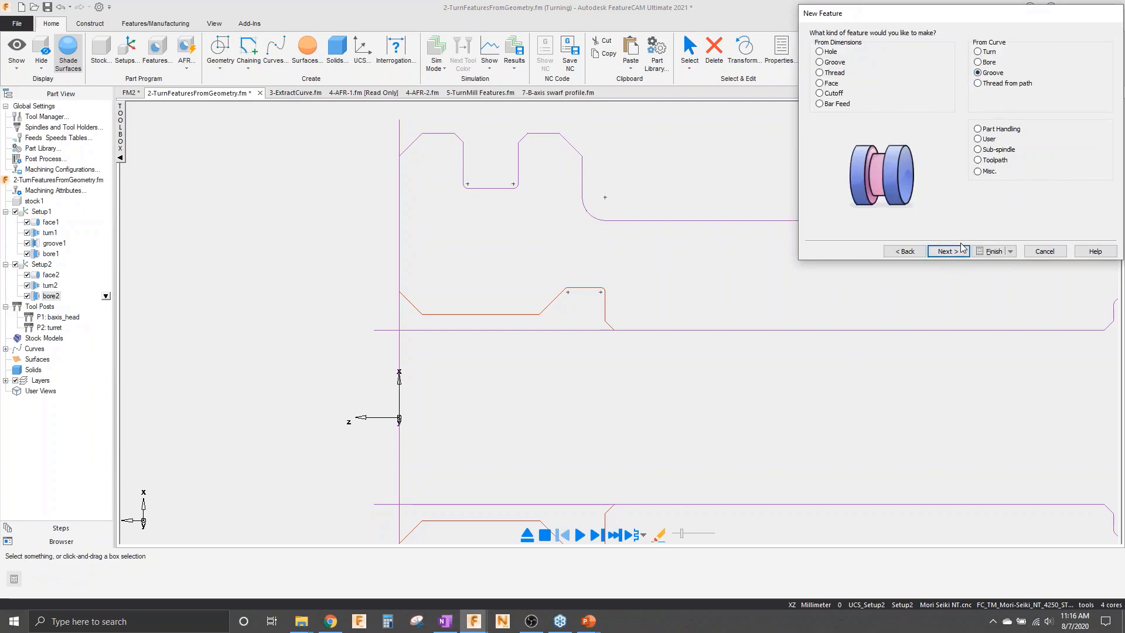
click(958, 253)
- Chain the rear inner recess from its sloped side to its vertical wall, keep the Z offset at 0.0 and finish the groove
click(1077, 175)
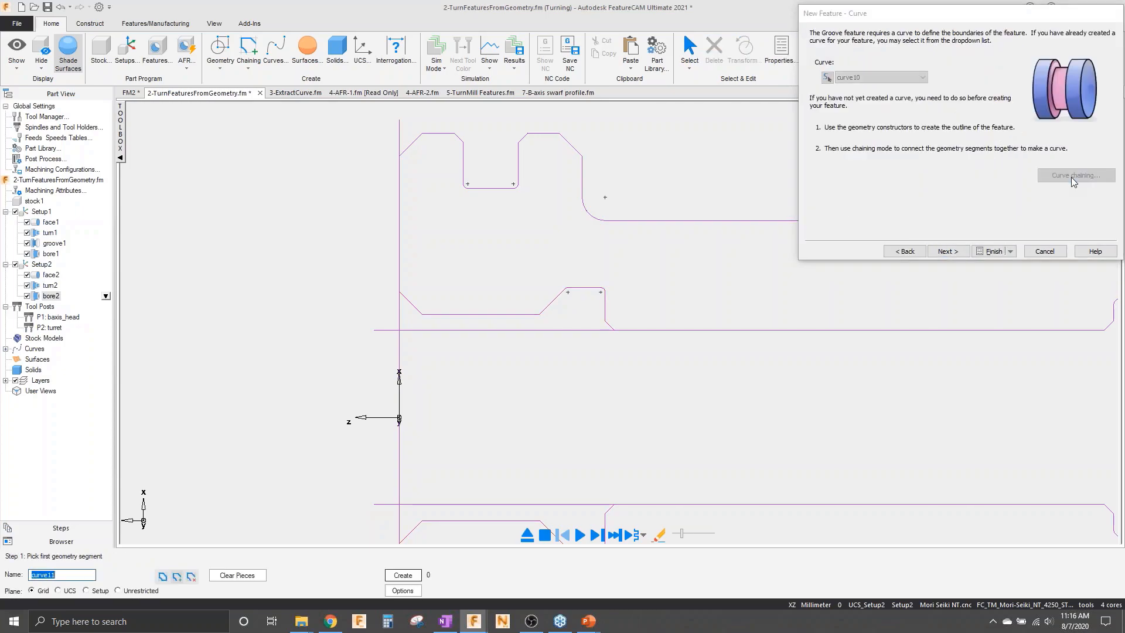
click(552, 302)
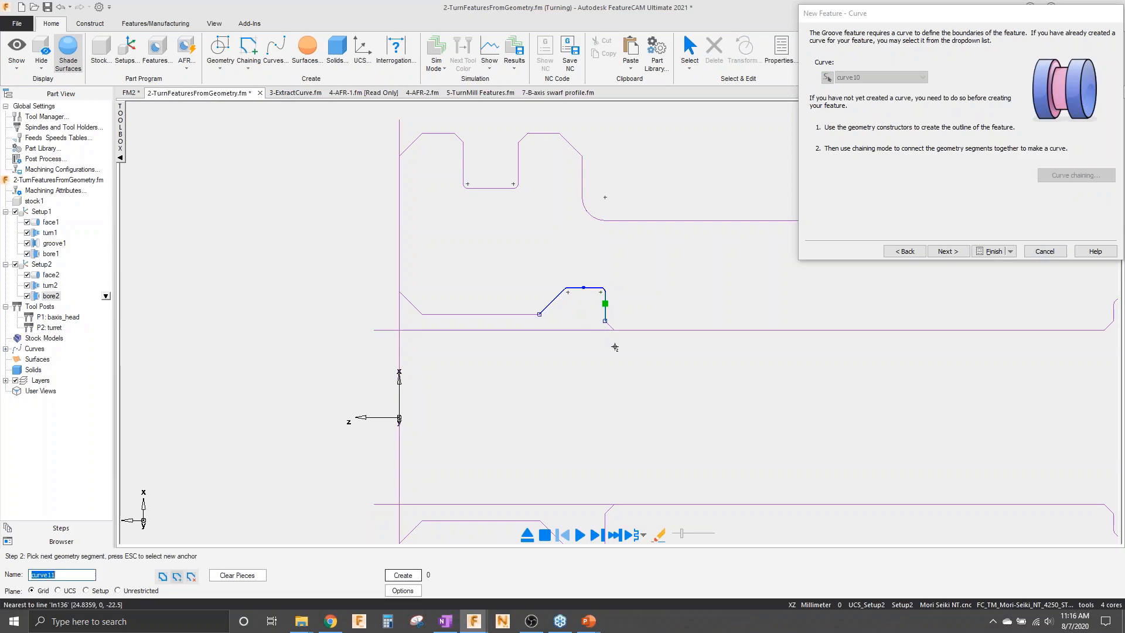
click(946, 252)
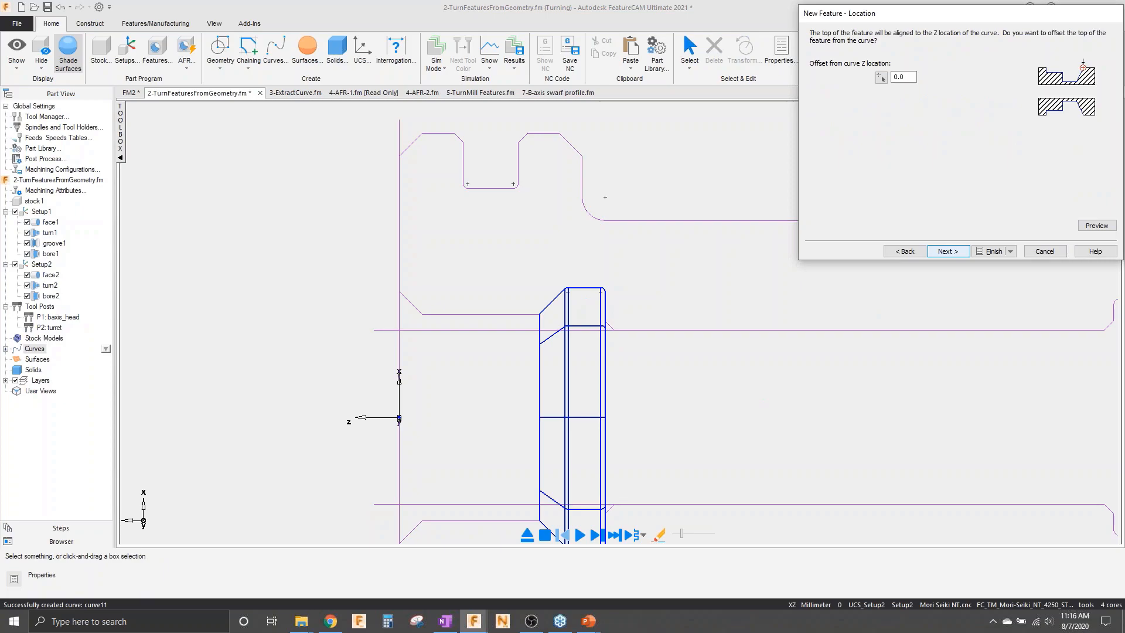
click(993, 252)
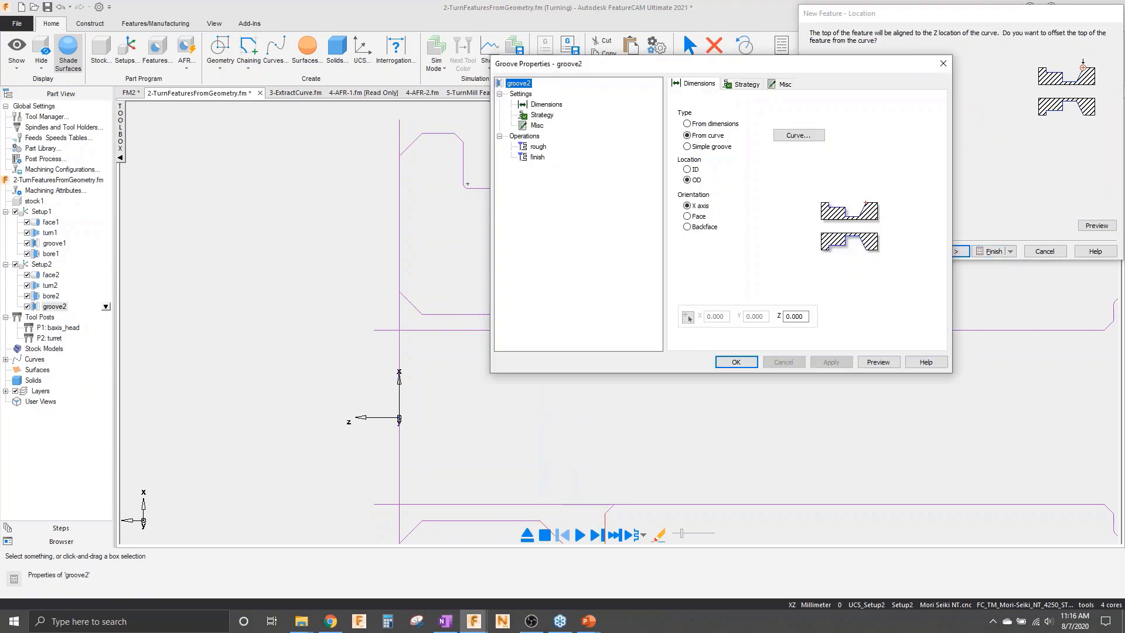
- Review the new groove's roughing tool, preview its toolpath and return to the groove properties
click(540, 147)
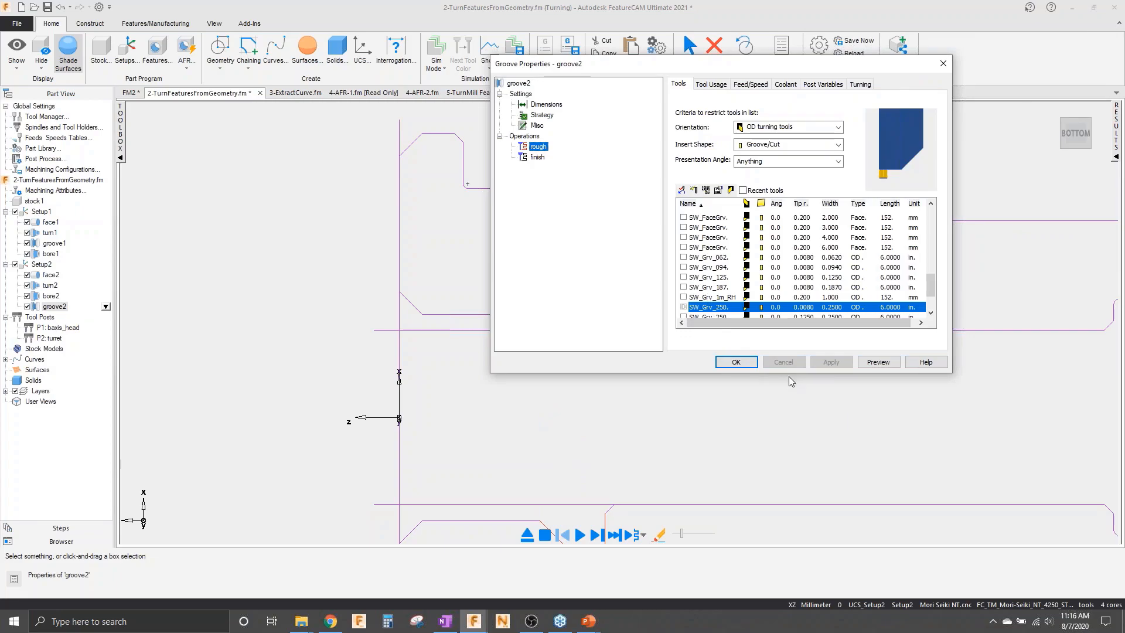
click(877, 363)
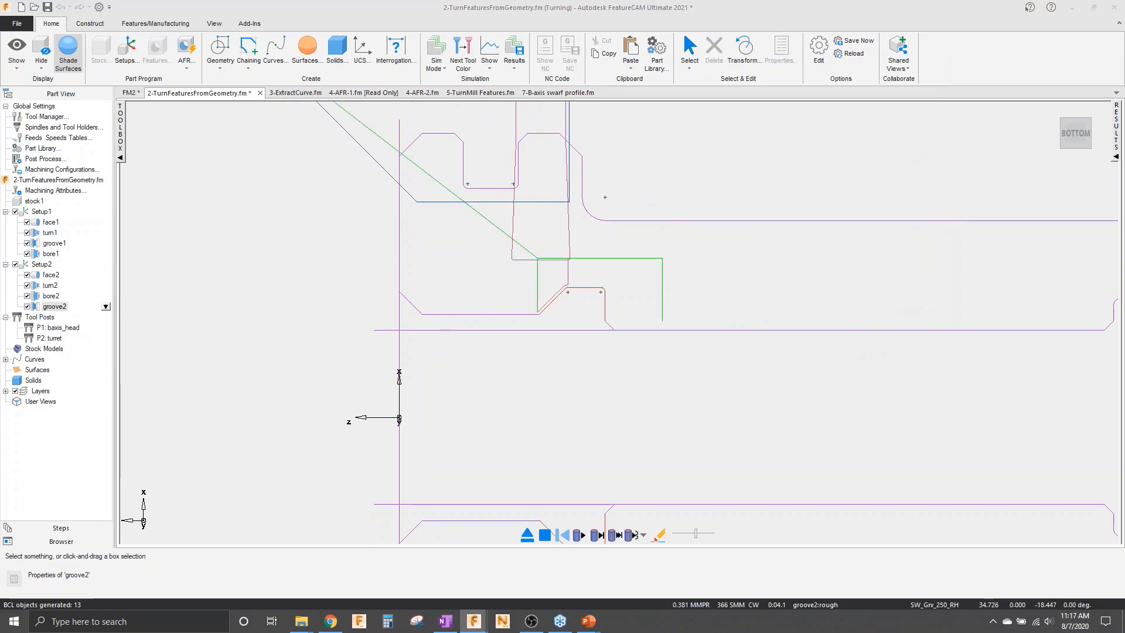
click(528, 534)
click(542, 336)
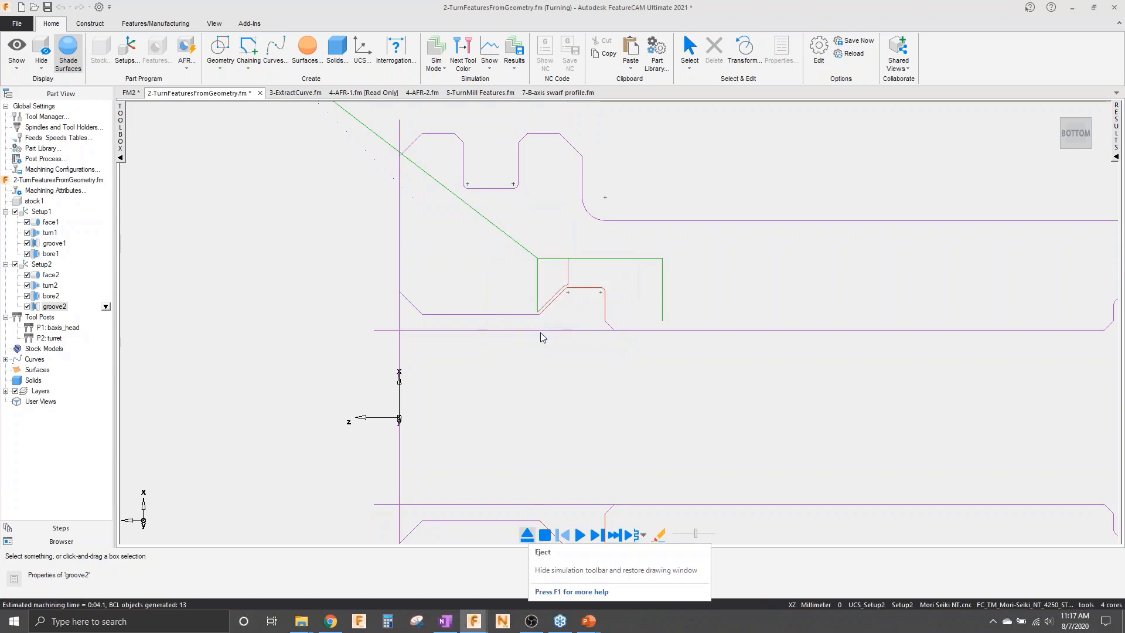
double_click(540, 332)
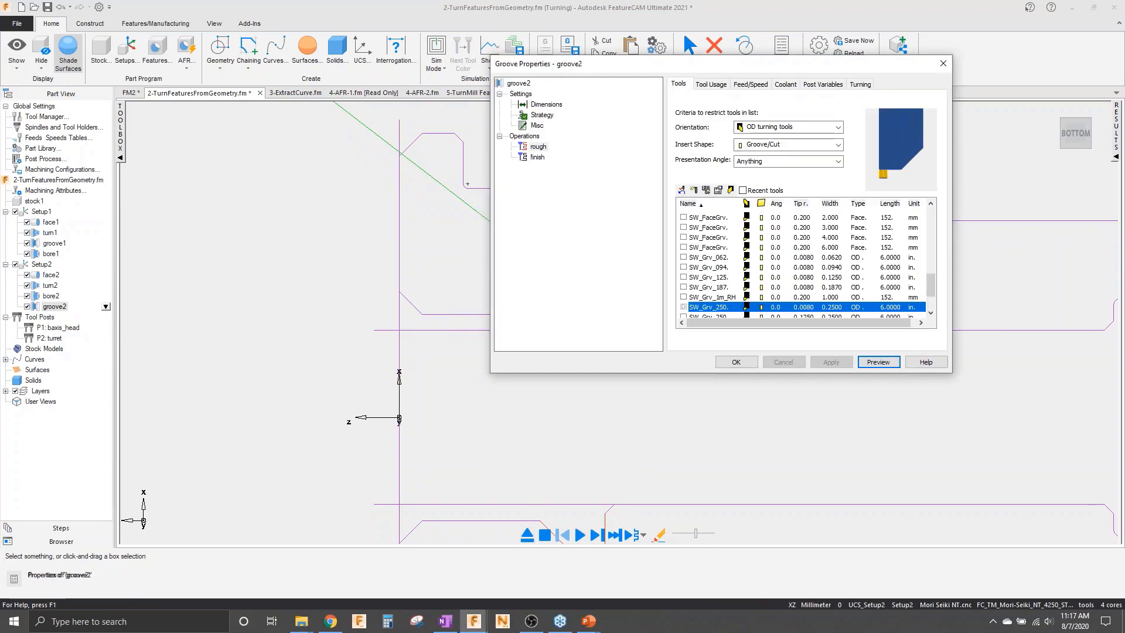
- Set the rear groove's location to ID and apply the change
click(546, 105)
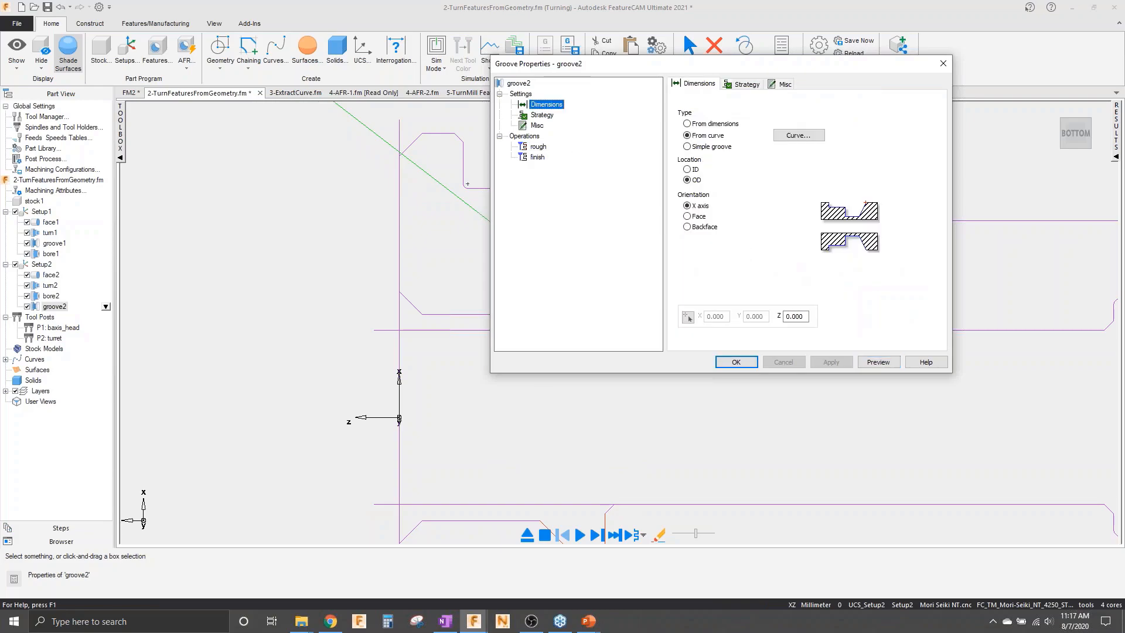
click(688, 169)
click(823, 364)
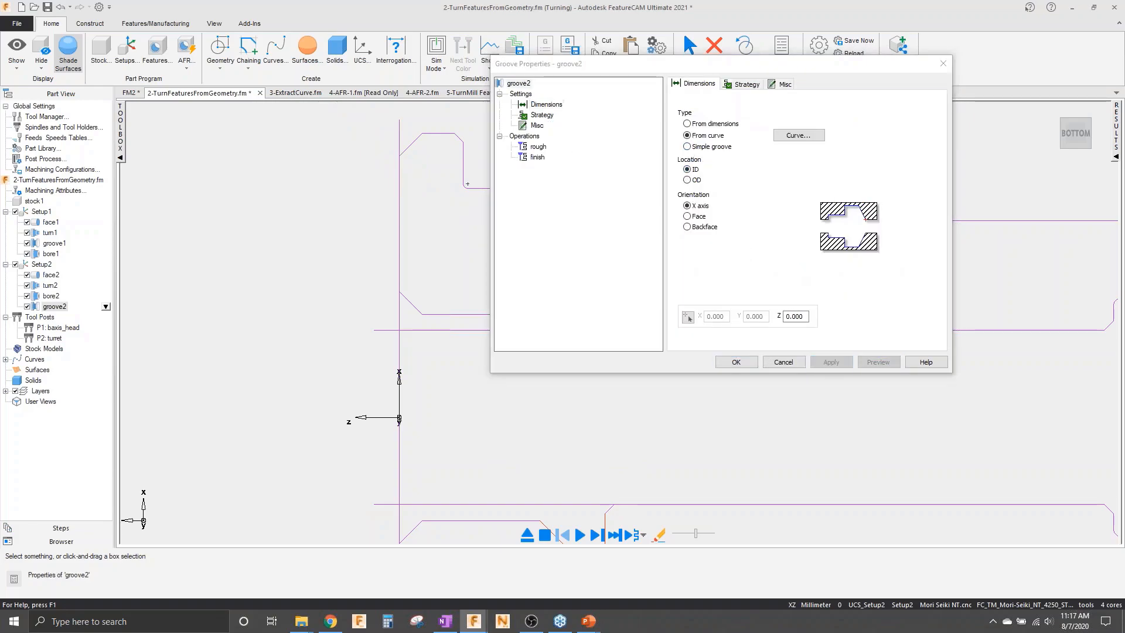
- Override the groove's roughing tool with the 0.1250 in. wide ID tool WN_B_Grv_125_RH and apply it
click(539, 147)
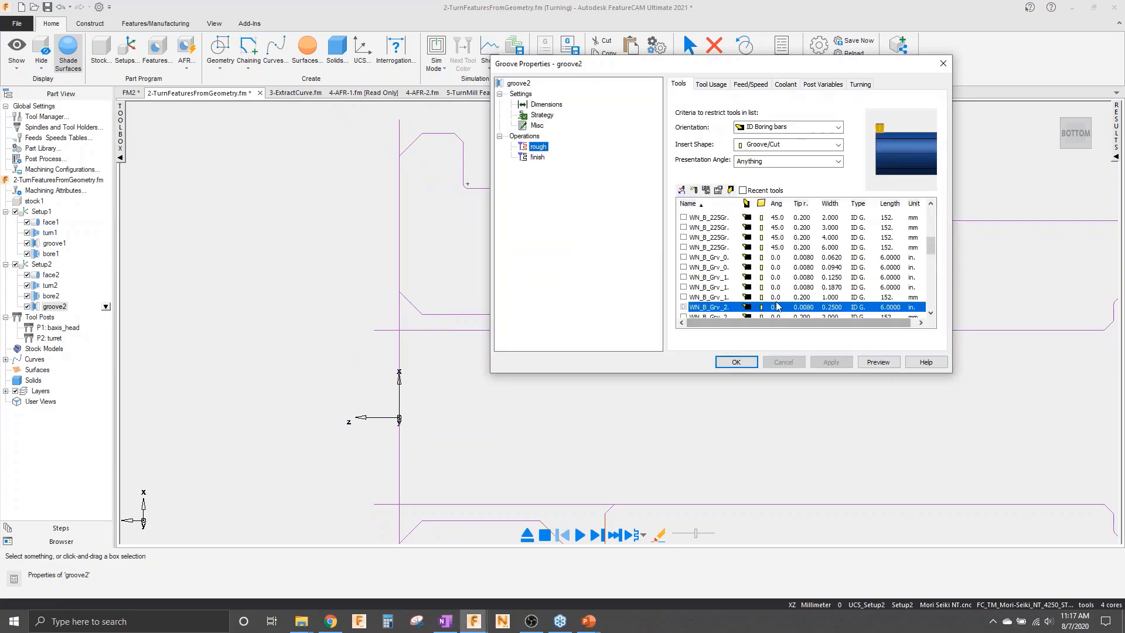
click(711, 278)
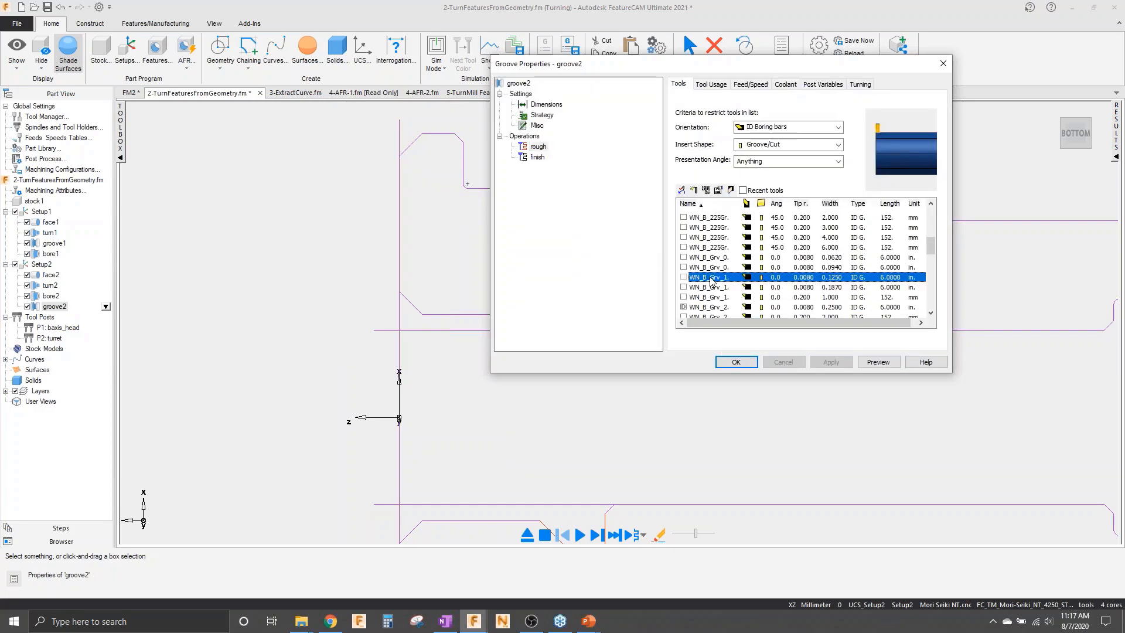
click(684, 278)
click(835, 363)
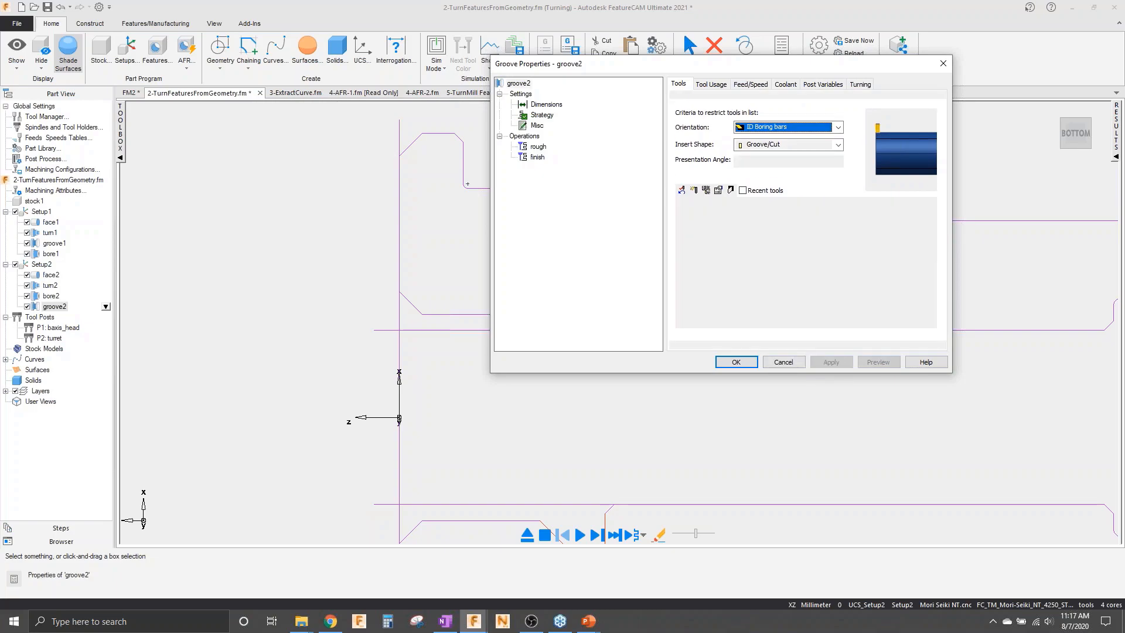
- Preview the ID groove's roughing toolpath, stop the preview and accept the groove properties
click(878, 363)
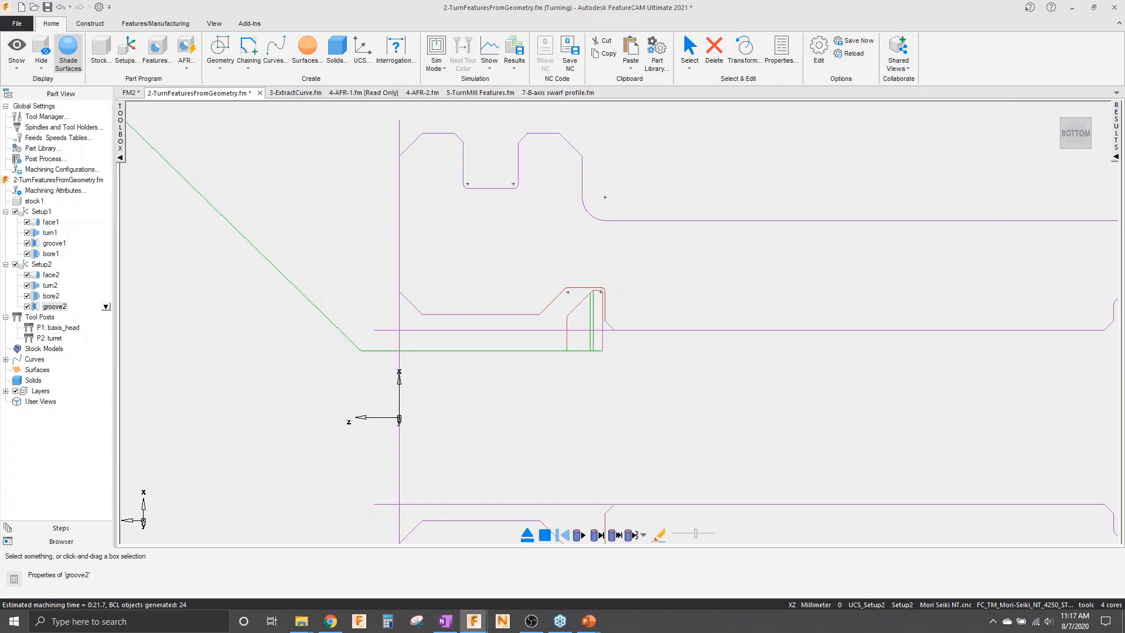
click(579, 535)
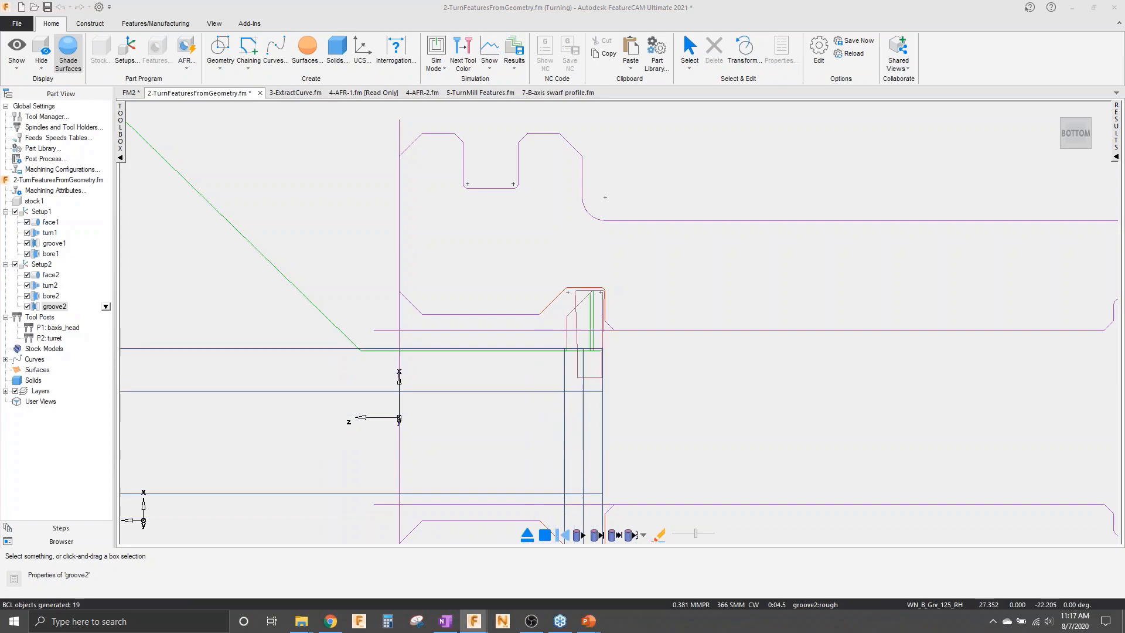
click(579, 535)
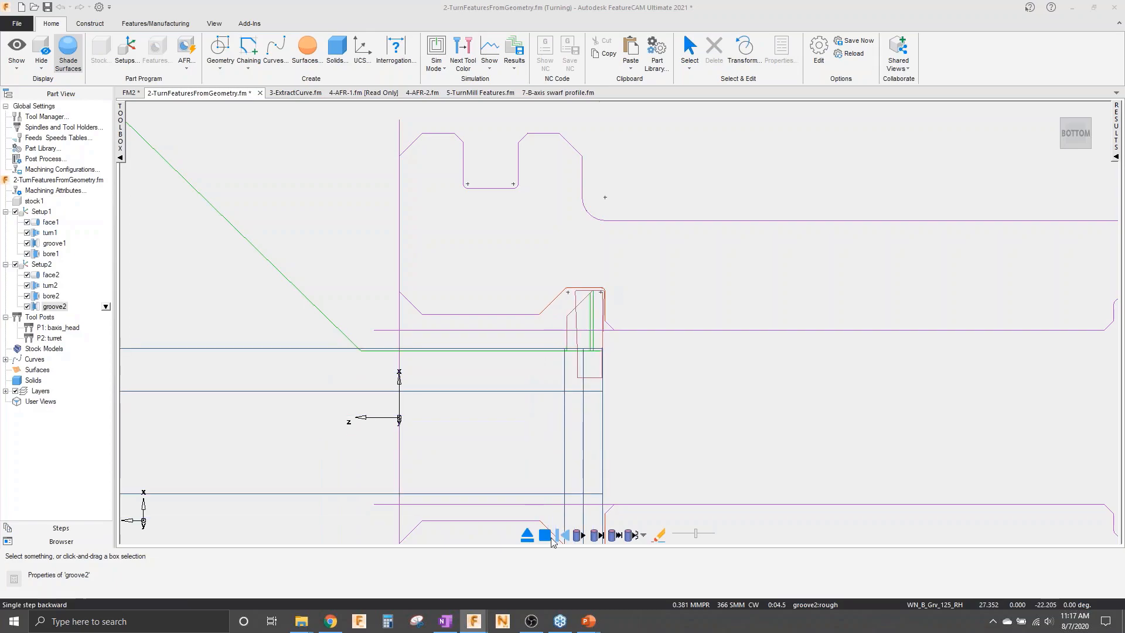
click(527, 535)
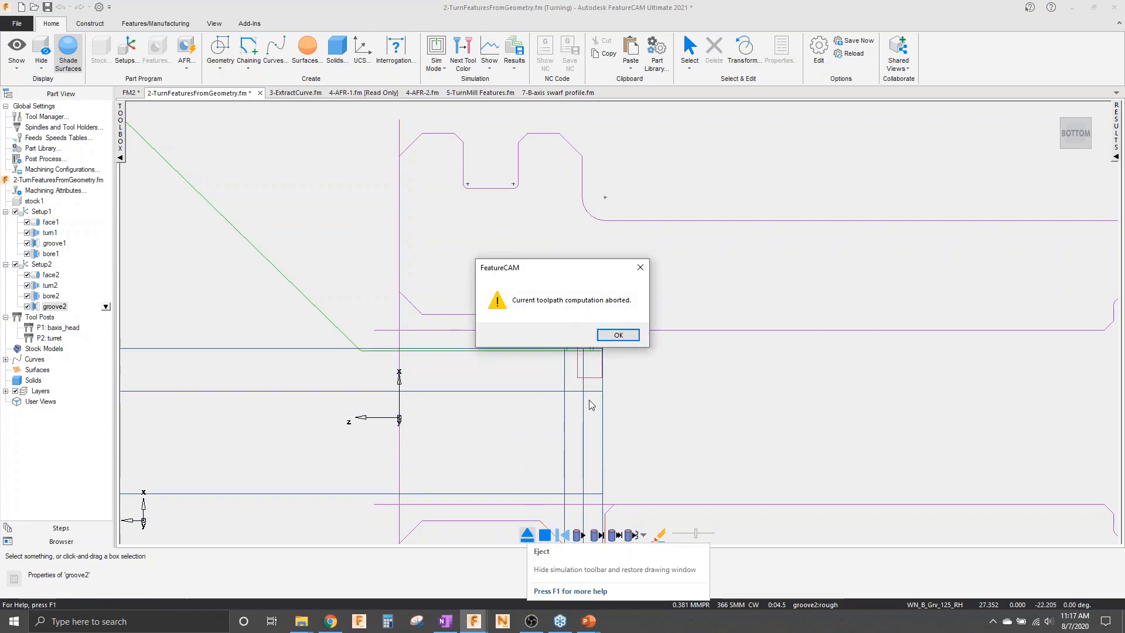
click(620, 335)
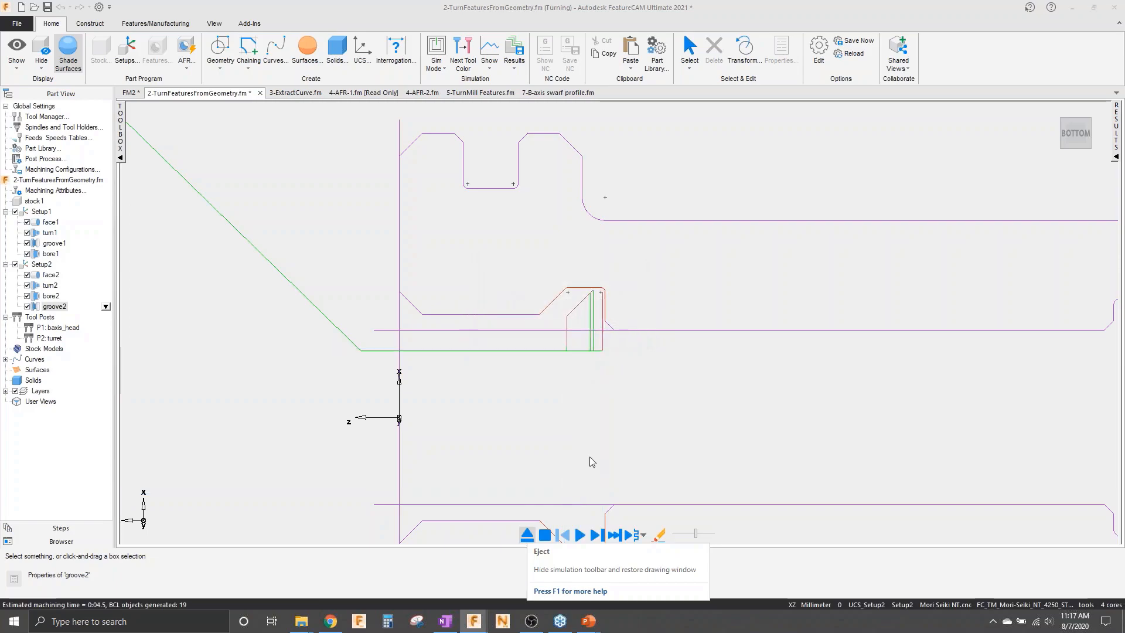
click(736, 362)
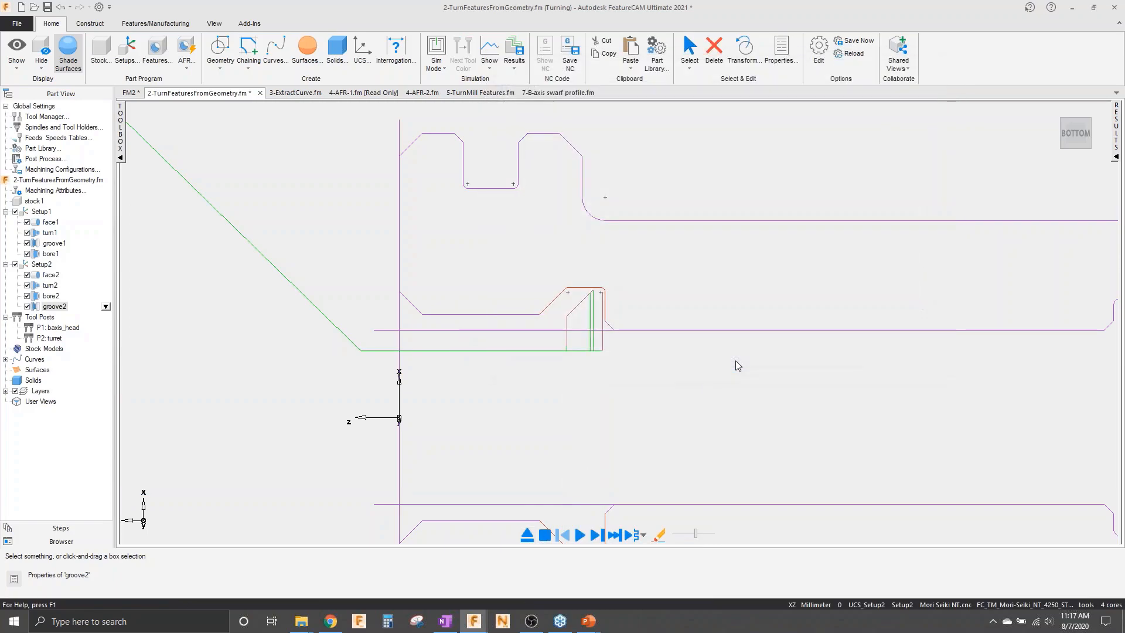
- Clear the toolpath preview, make Setup1 current and show the part in the Top view
scroll(487, 389, down, 5)
right_click(461, 441)
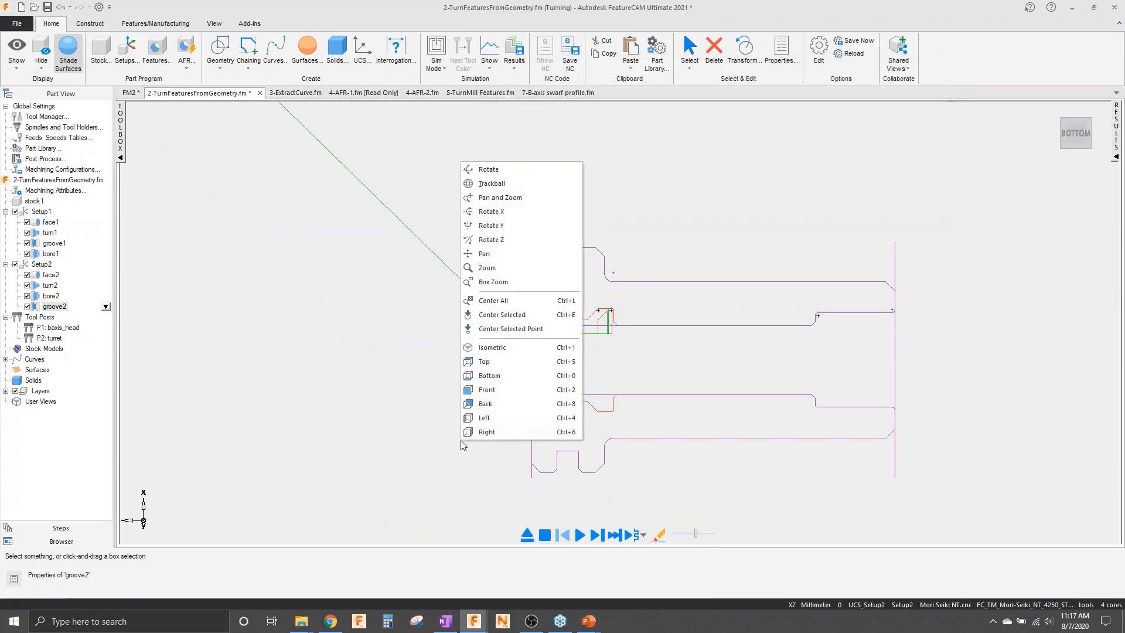
click(509, 360)
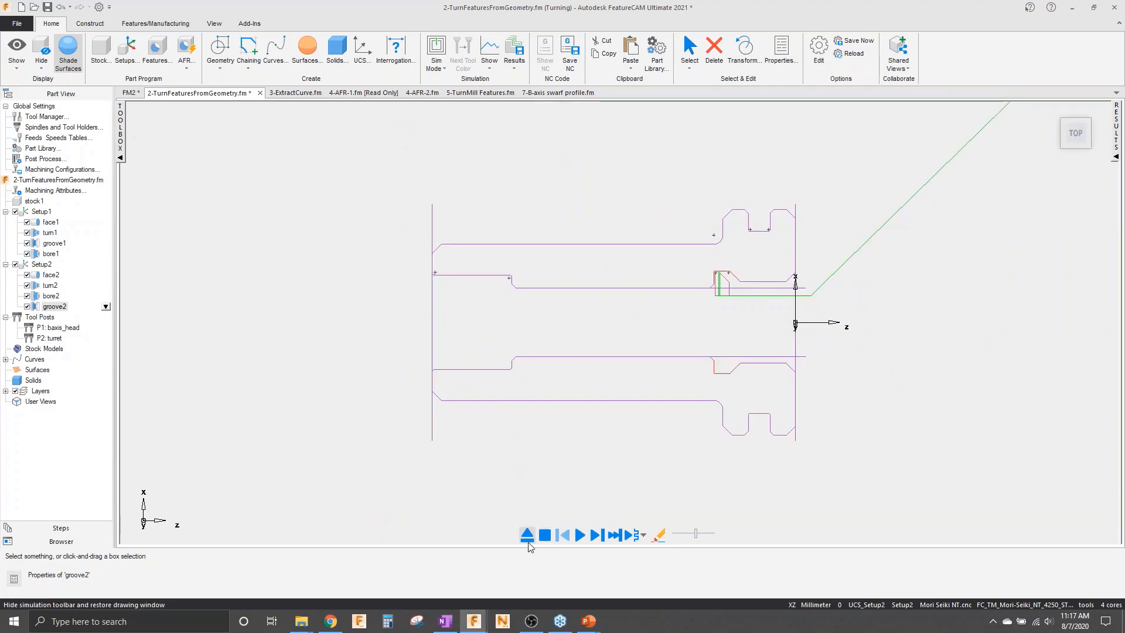
click(458, 481)
click(41, 211)
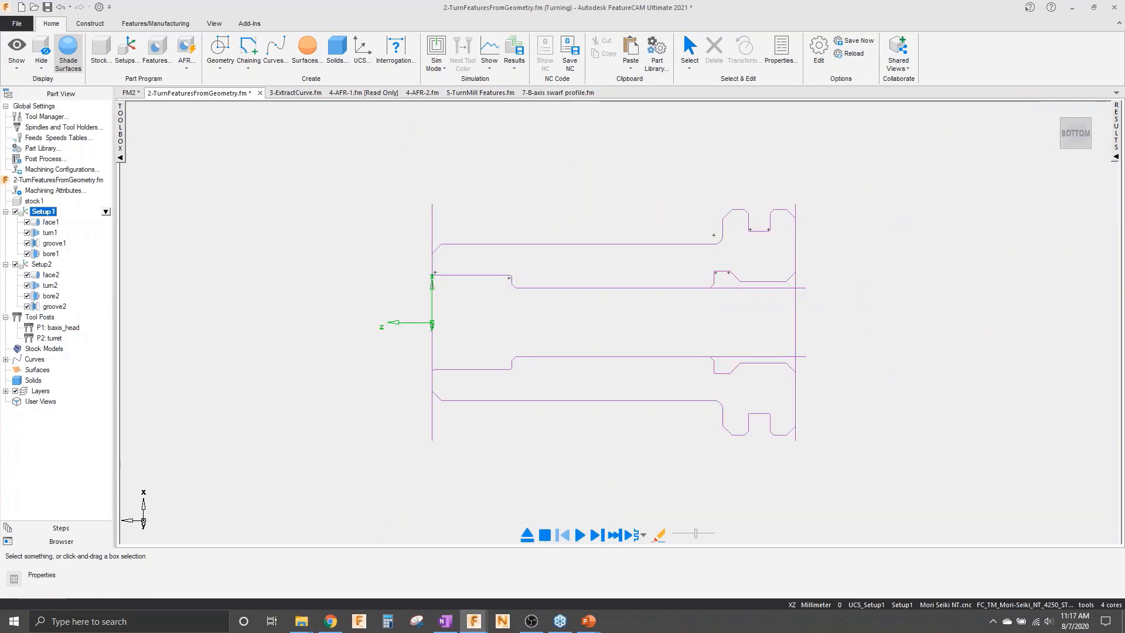
right_click(293, 466)
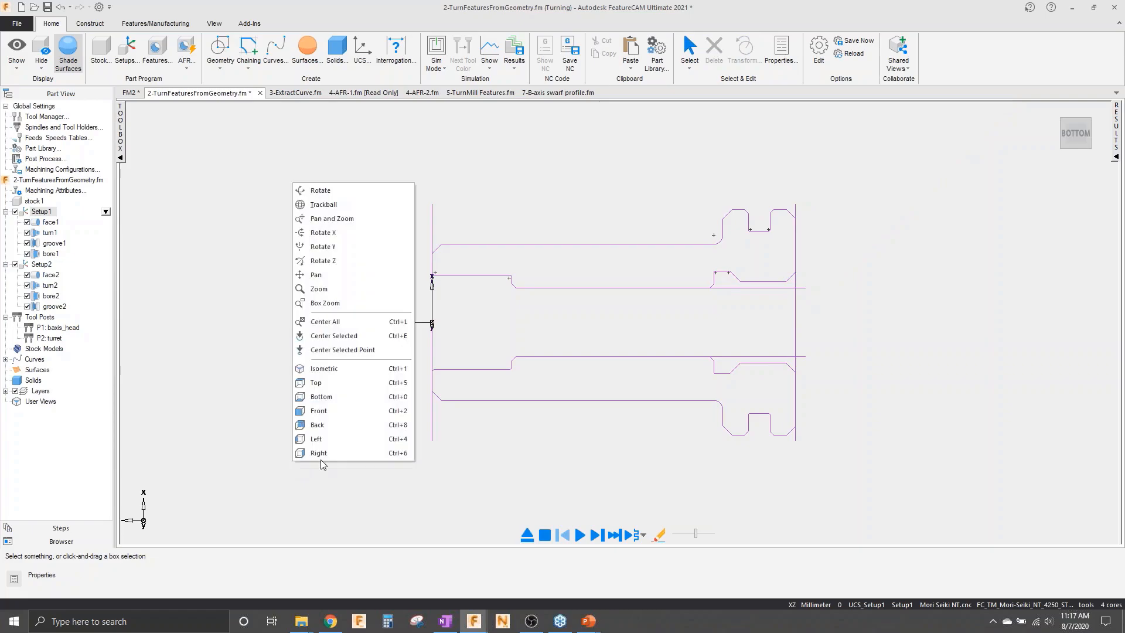
click(339, 382)
- Run the 3D simulation of both setups, inspect the machined back side and close the simulation
click(436, 58)
click(443, 146)
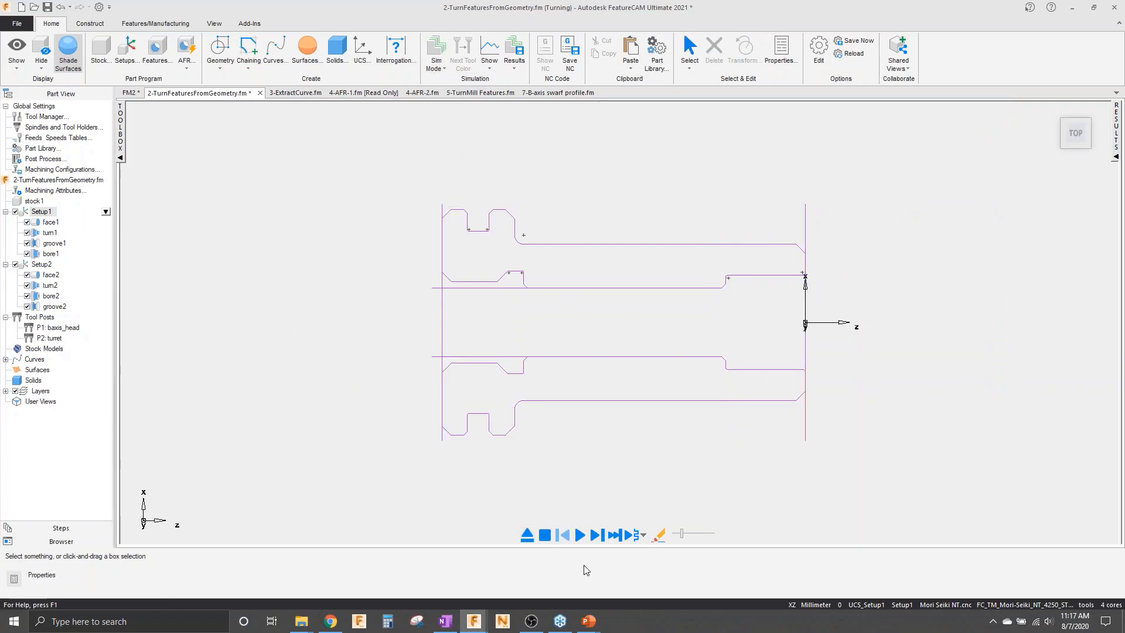
click(581, 535)
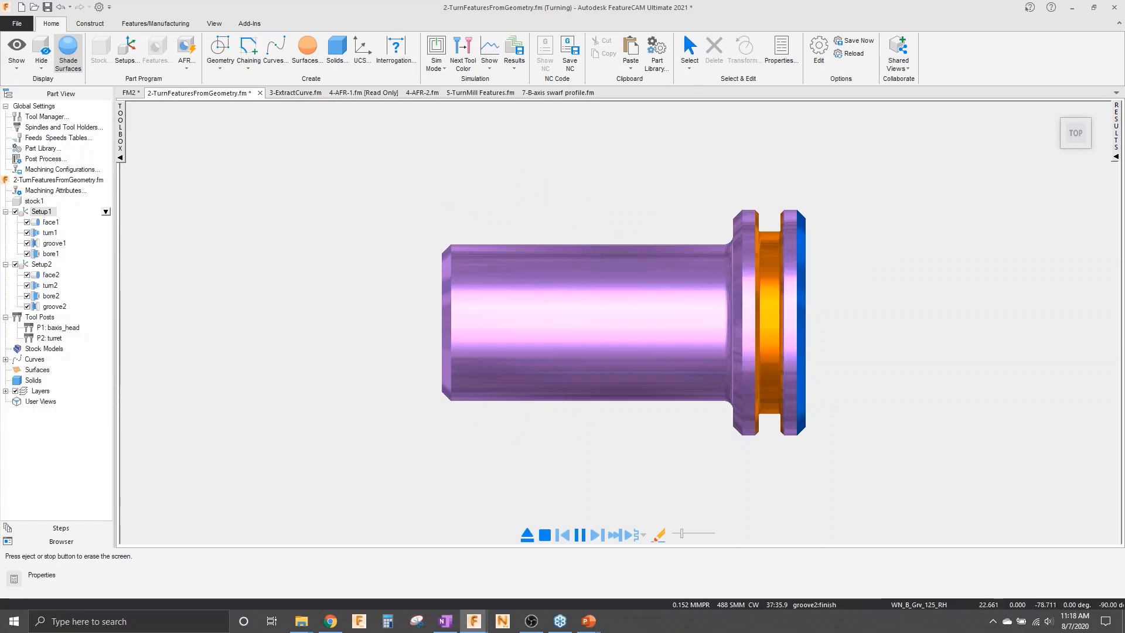
middle_drag(780, 302, 559, 344)
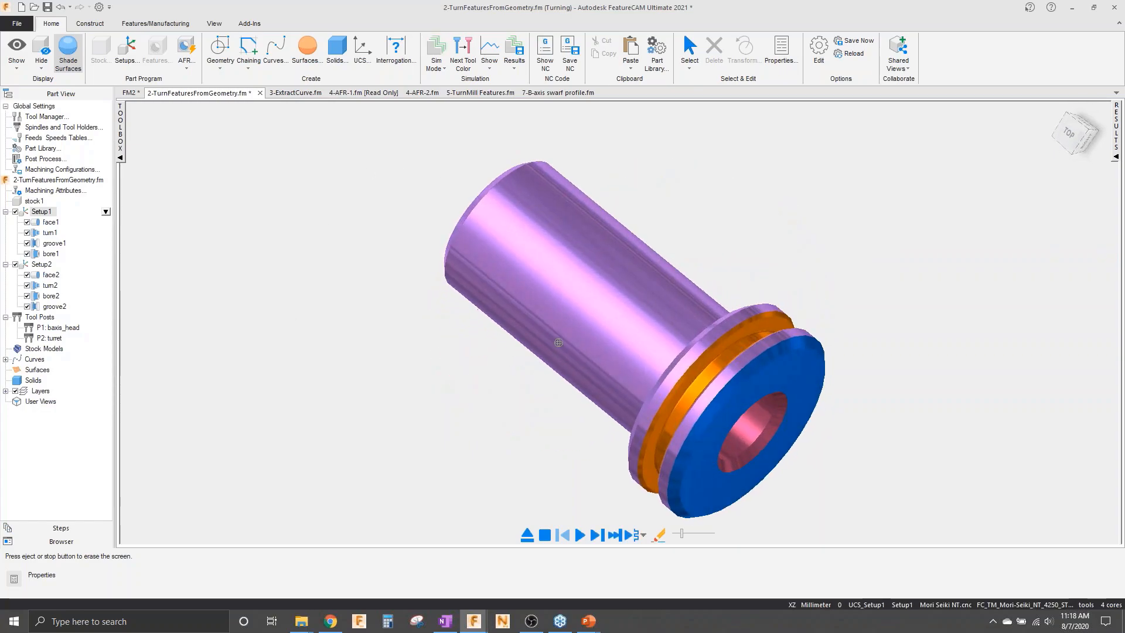
click(527, 535)
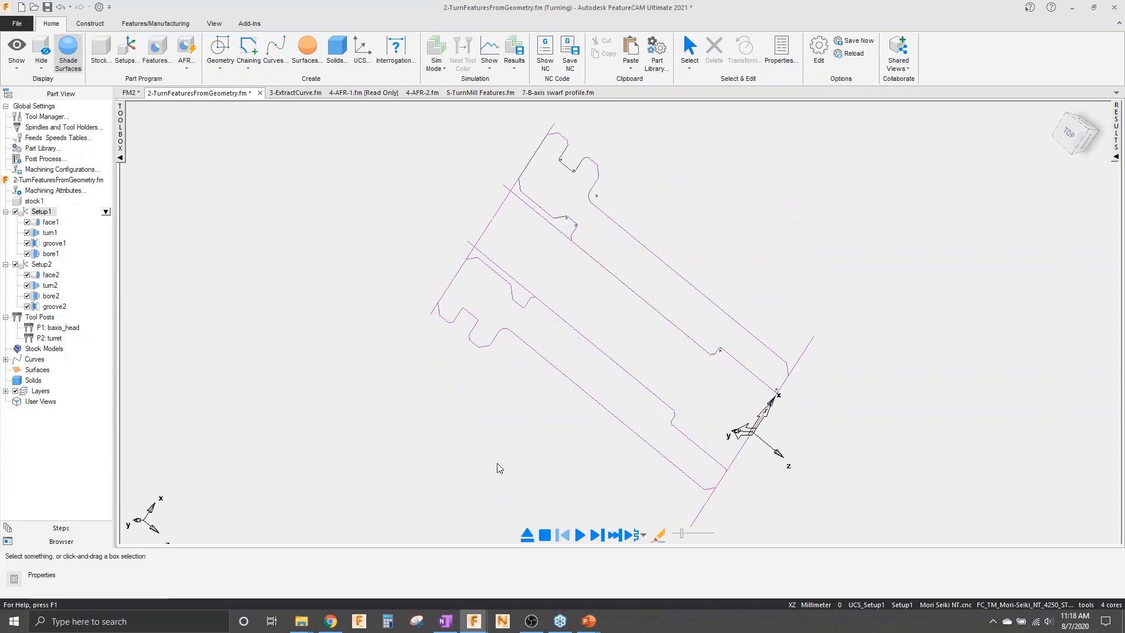
- Show the part in the Top view and enable the 3/4 view with lathe ID work in the round stock simulation options
right_click(497, 466)
click(548, 384)
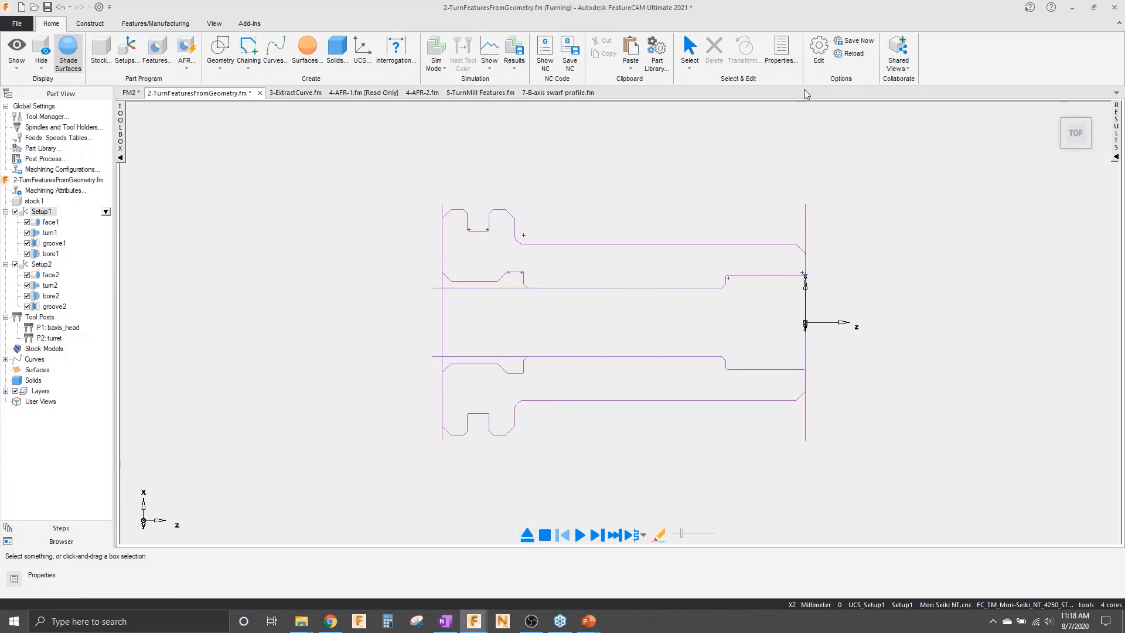
click(819, 50)
click(420, 267)
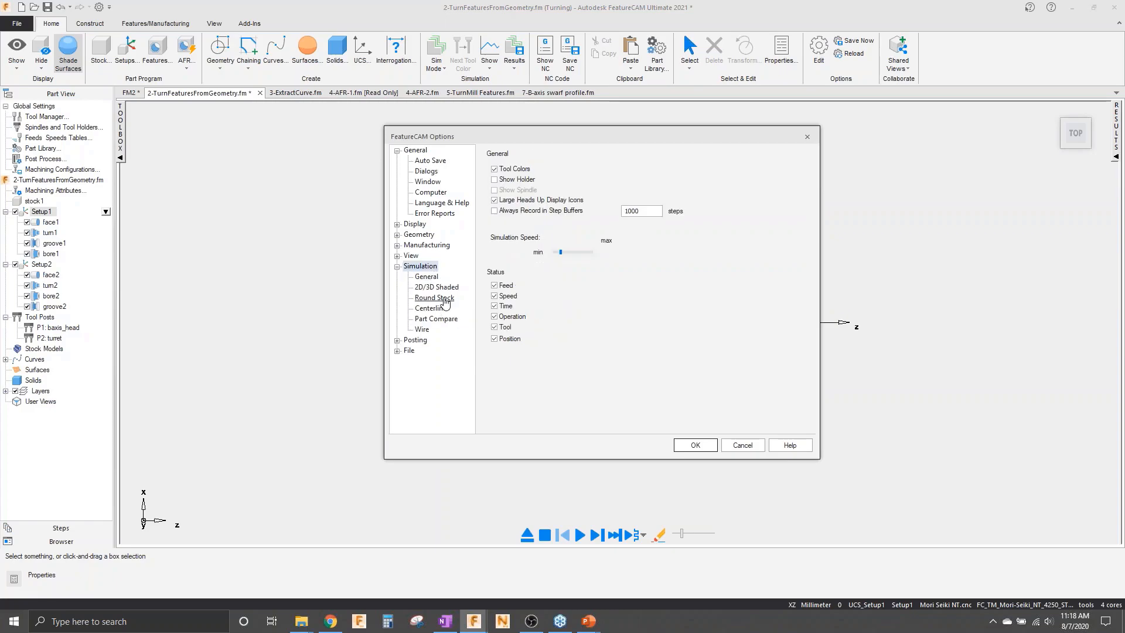
click(444, 299)
click(492, 155)
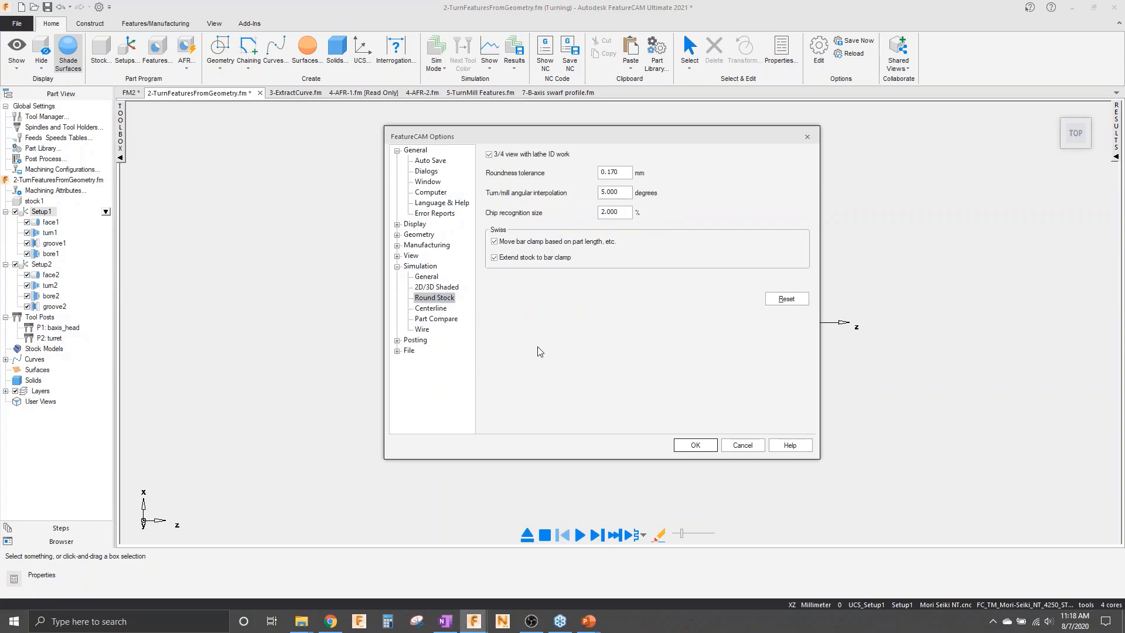
click(695, 445)
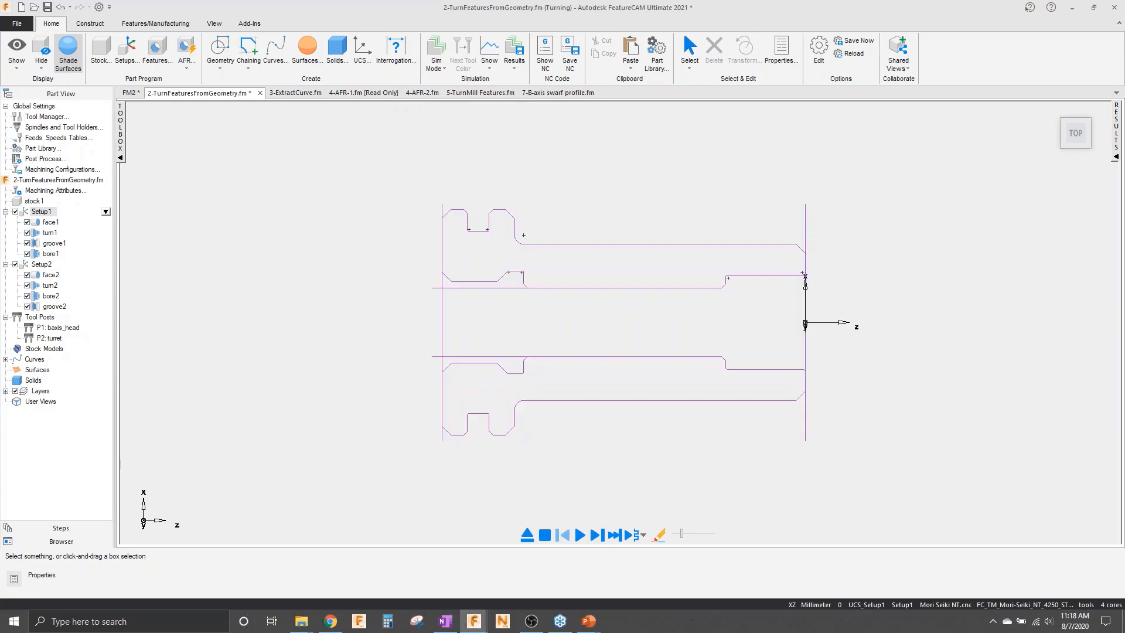
- Run the 3D simulation of both setups, inspect the sectioned part's bore and grooves from several angles, and eject the simulation
click(581, 535)
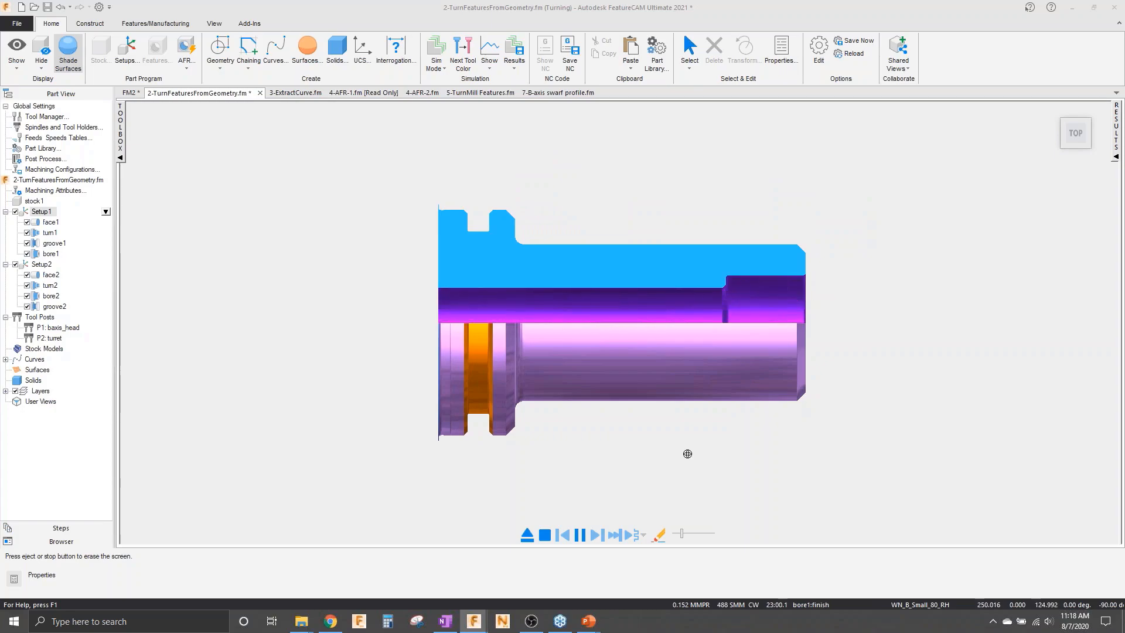
middle_drag(749, 372, 340, 329)
middle_drag(756, 366, 238, 381)
middle_drag(787, 344, 703, 187)
middle_drag(735, 355, 572, 315)
scroll(663, 273, up, 2)
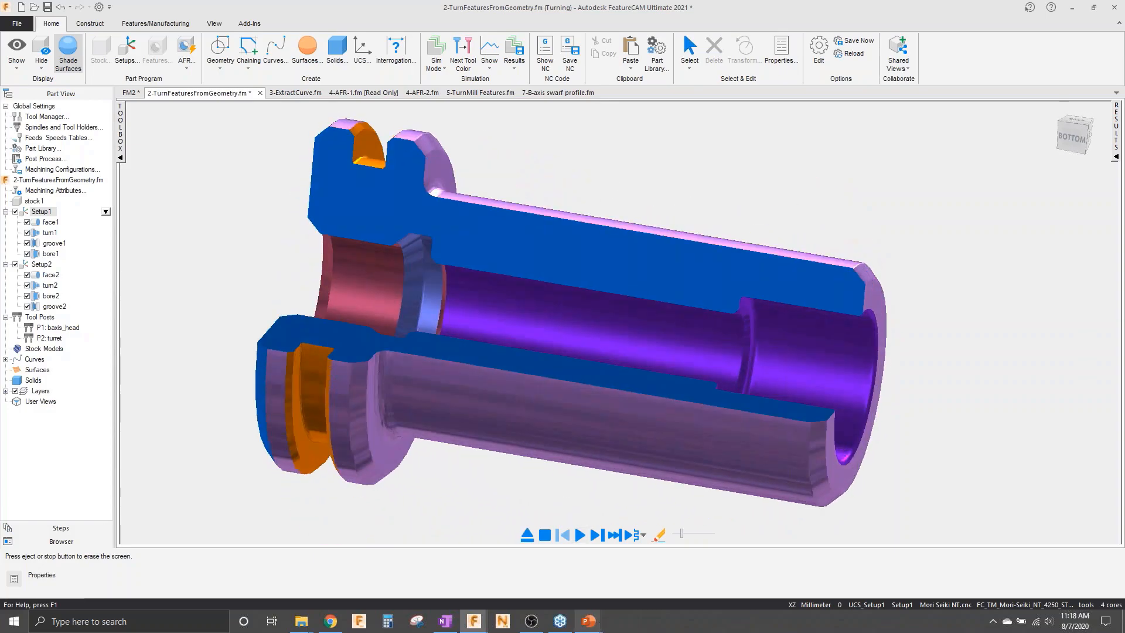
click(527, 535)
- Review the 3/4 view setting in the round stock simulation options, accept the dialog and return to the Top view
click(818, 51)
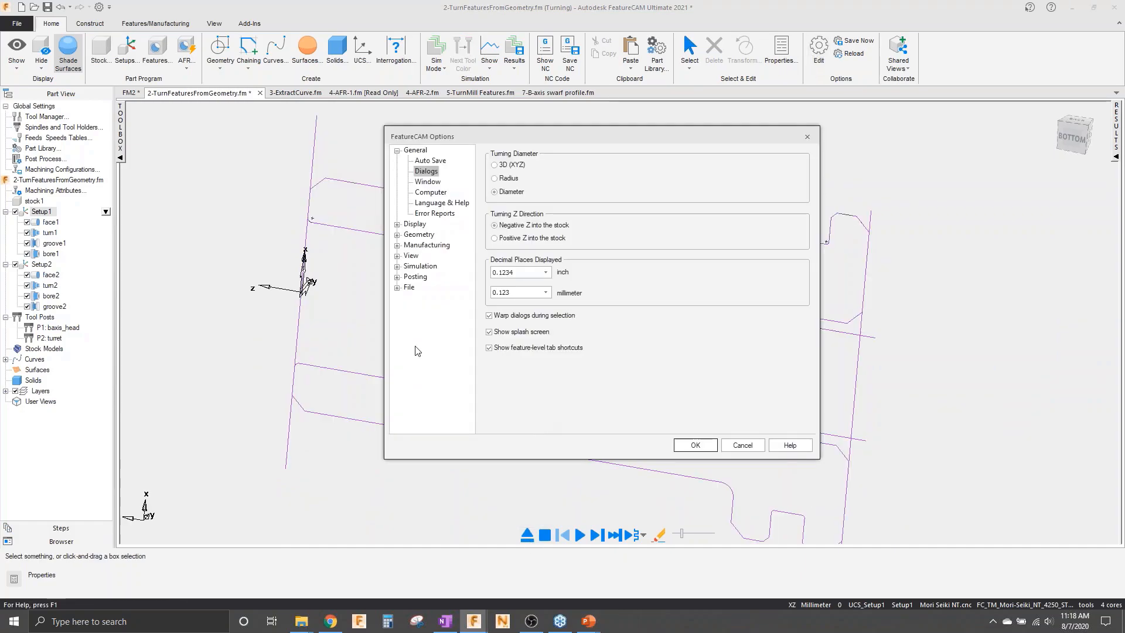
click(430, 268)
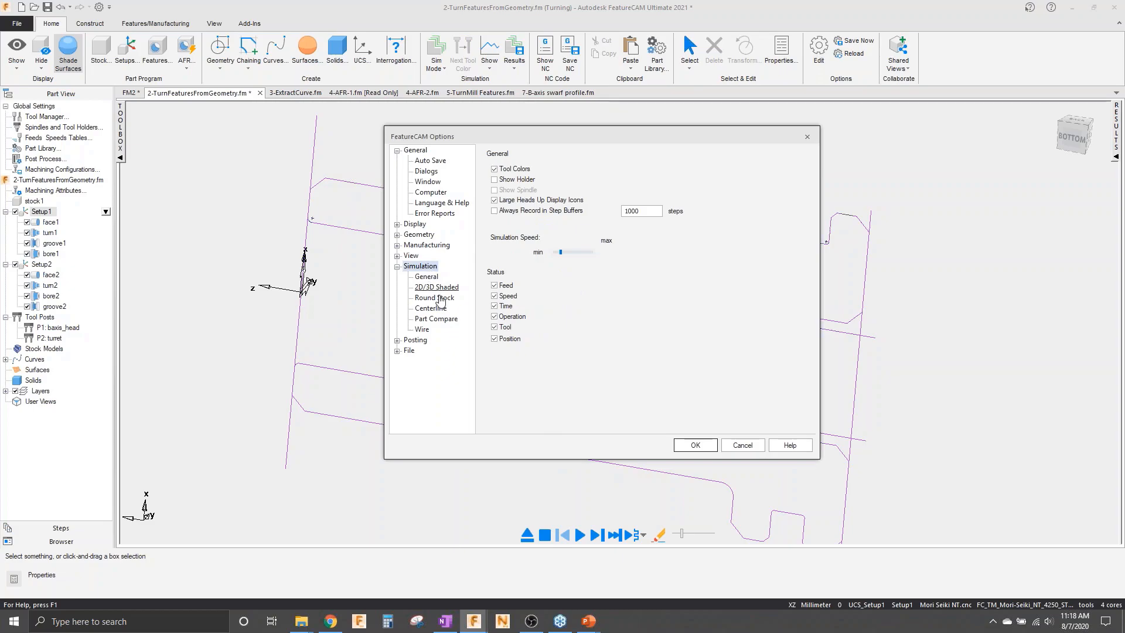
click(435, 297)
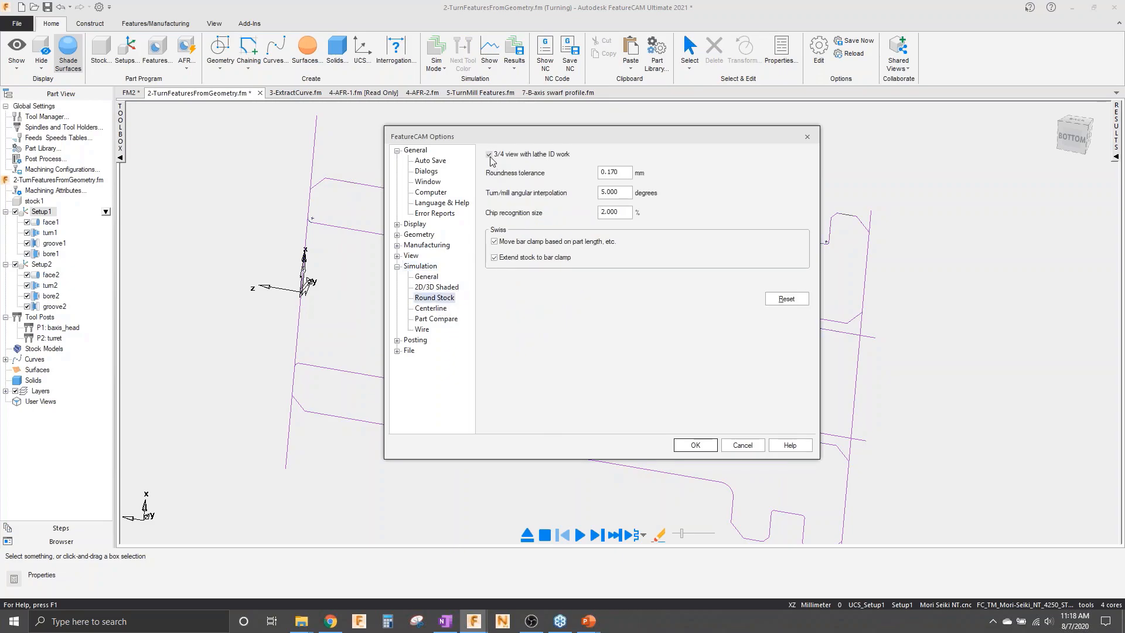
click(696, 445)
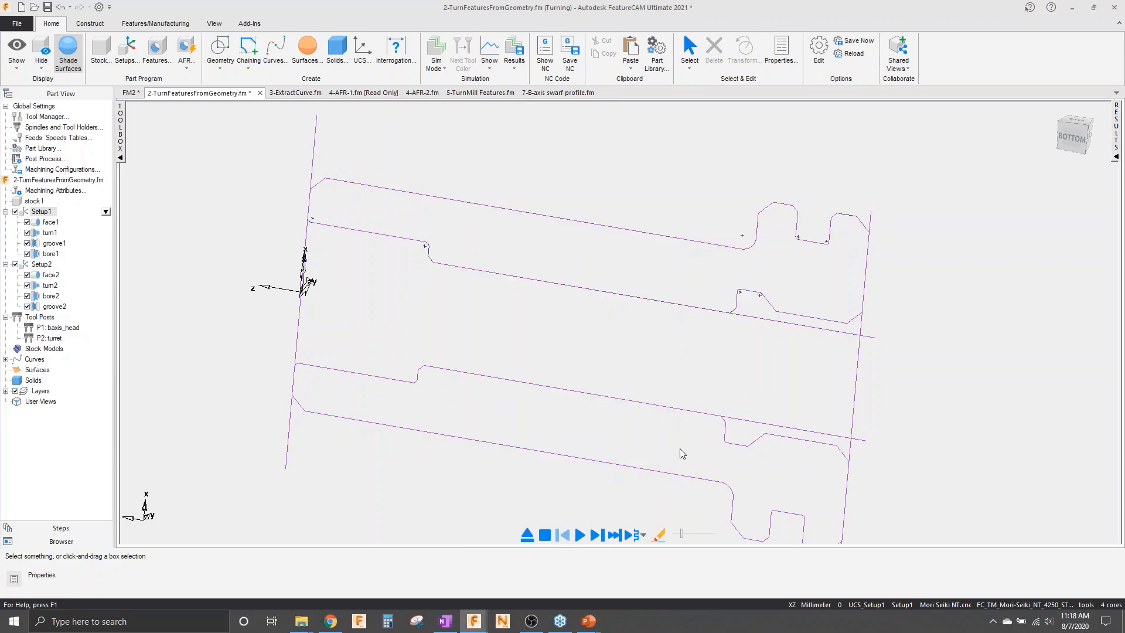
right_click(575, 506)
click(637, 431)
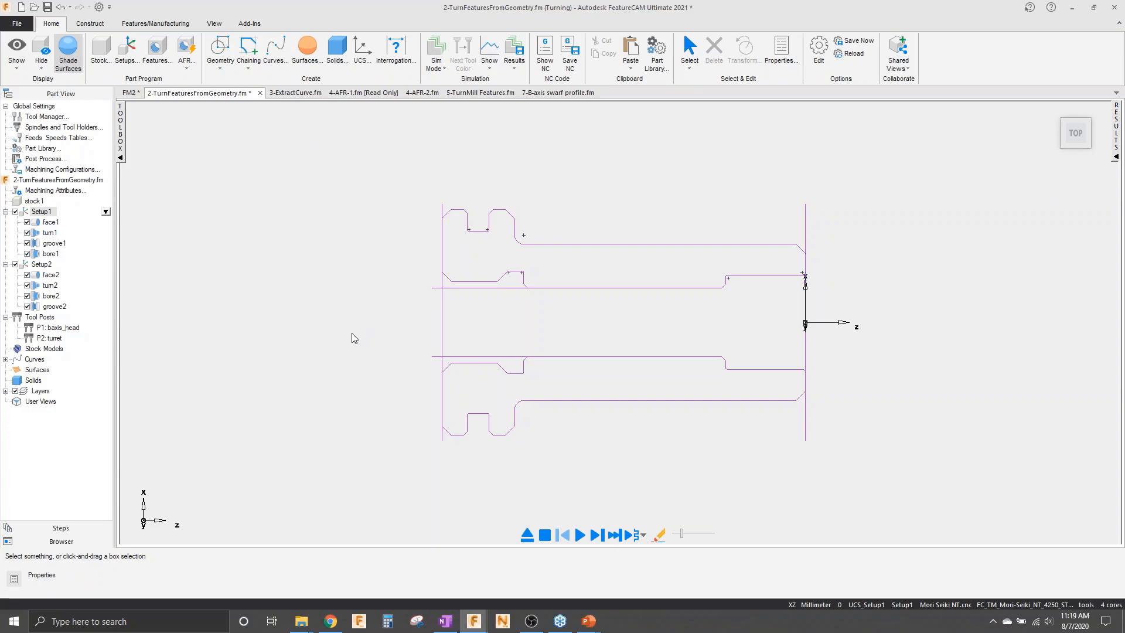
- Switch to the 3-ExtractCurve.fm document, look over its solid and show it in the Top view
click(294, 94)
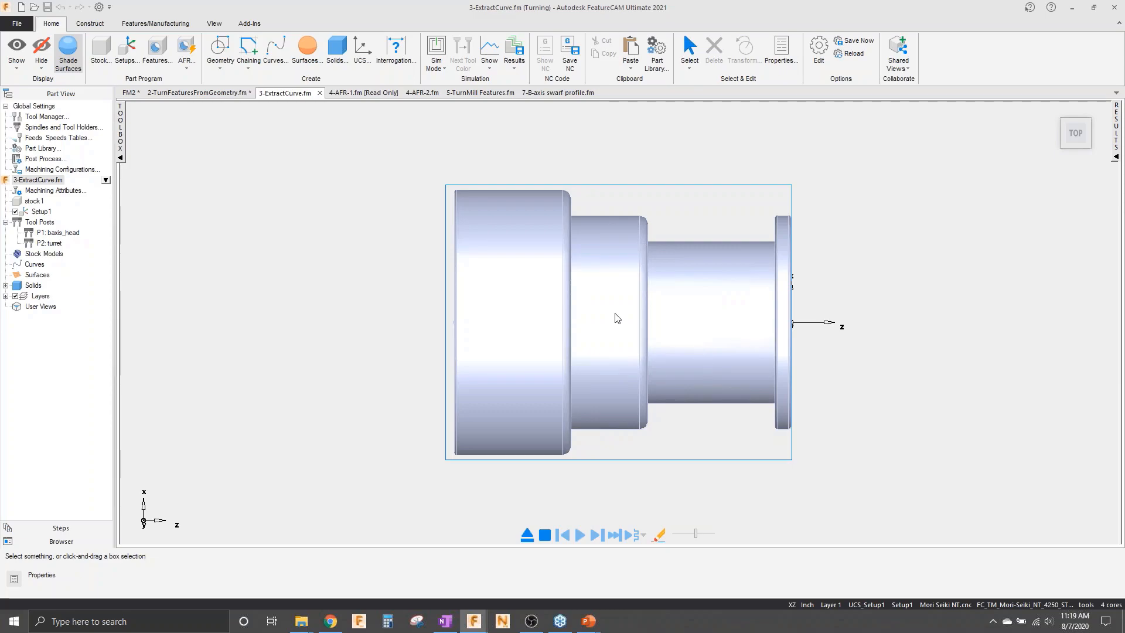
middle_drag(778, 277, 799, 442)
right_click(811, 502)
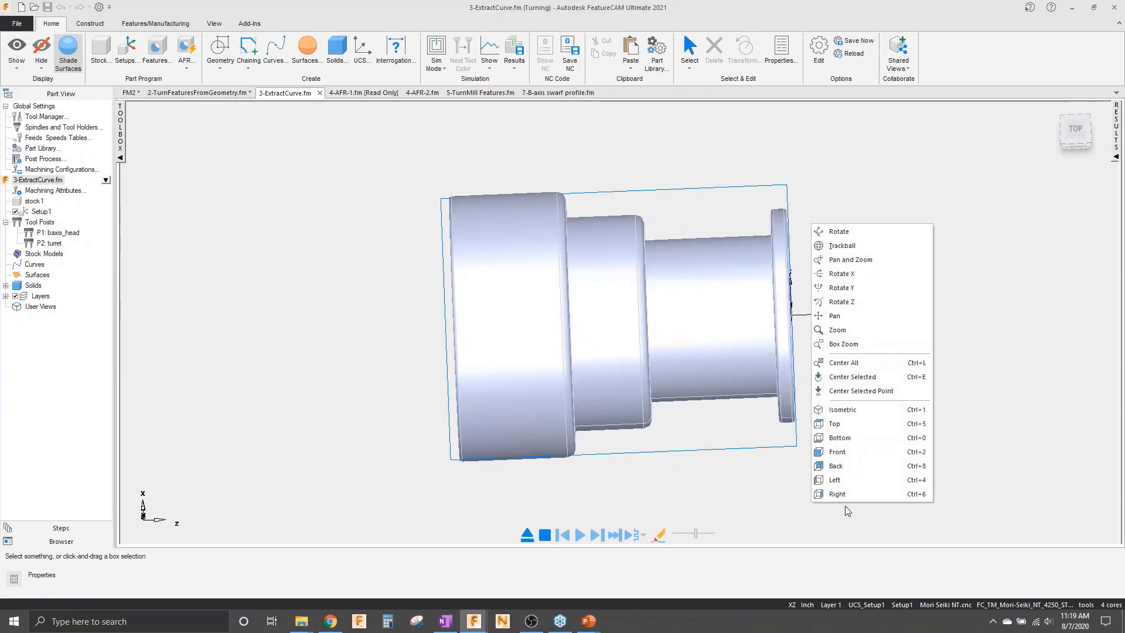
click(848, 424)
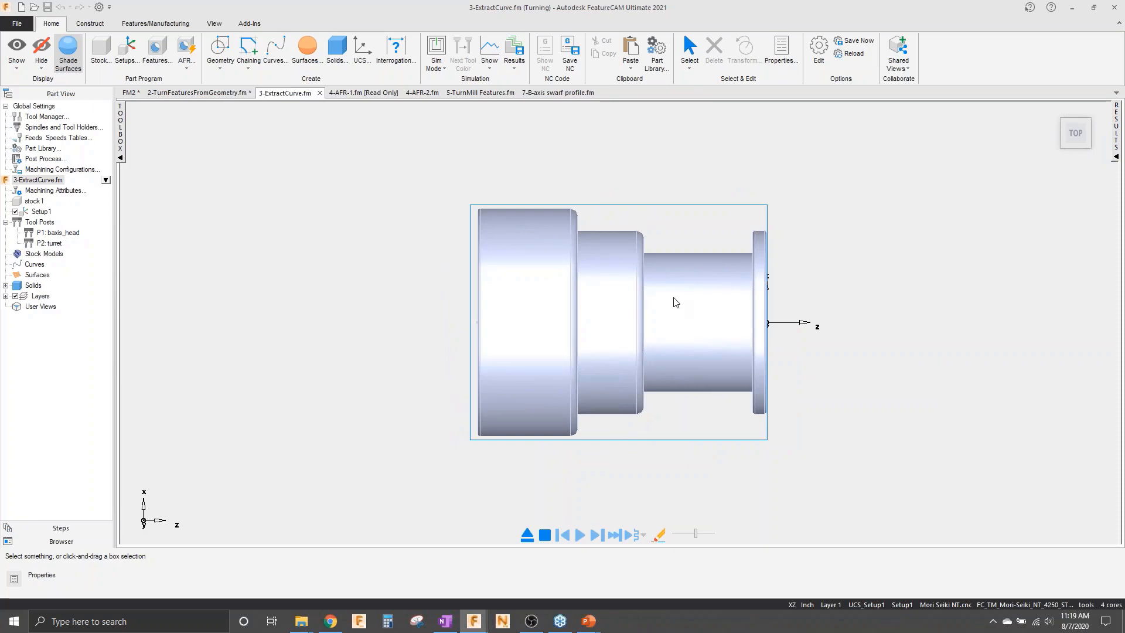
- Set up a Revolved Boundary curve from surface with the Polygonal method and preview the part's profile
click(279, 61)
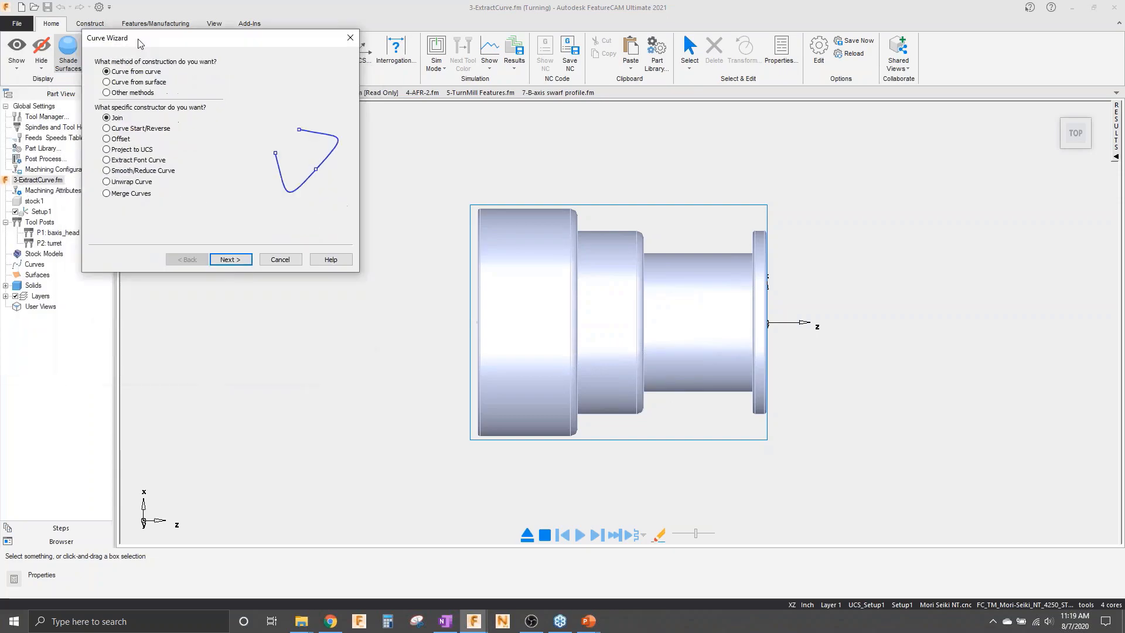
click(136, 83)
click(137, 194)
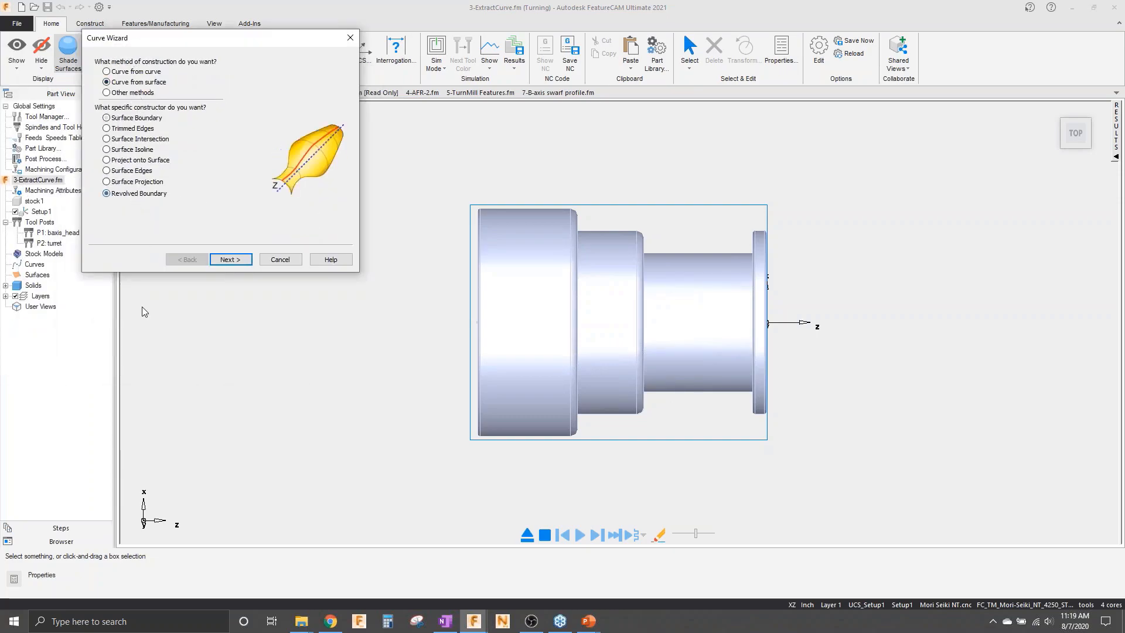
click(230, 259)
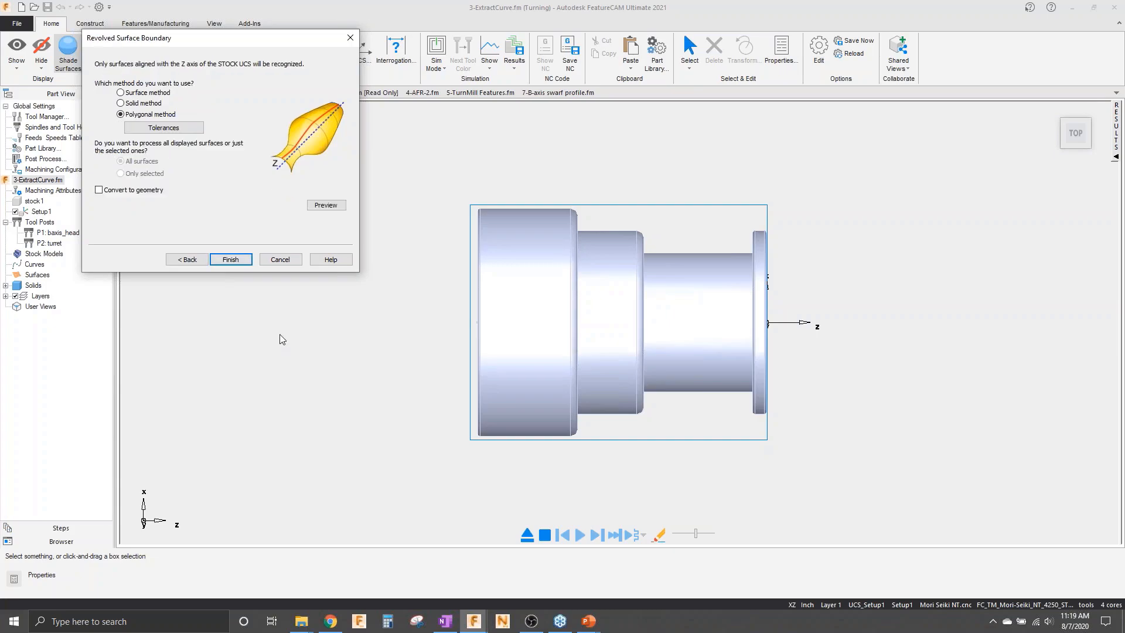
click(326, 204)
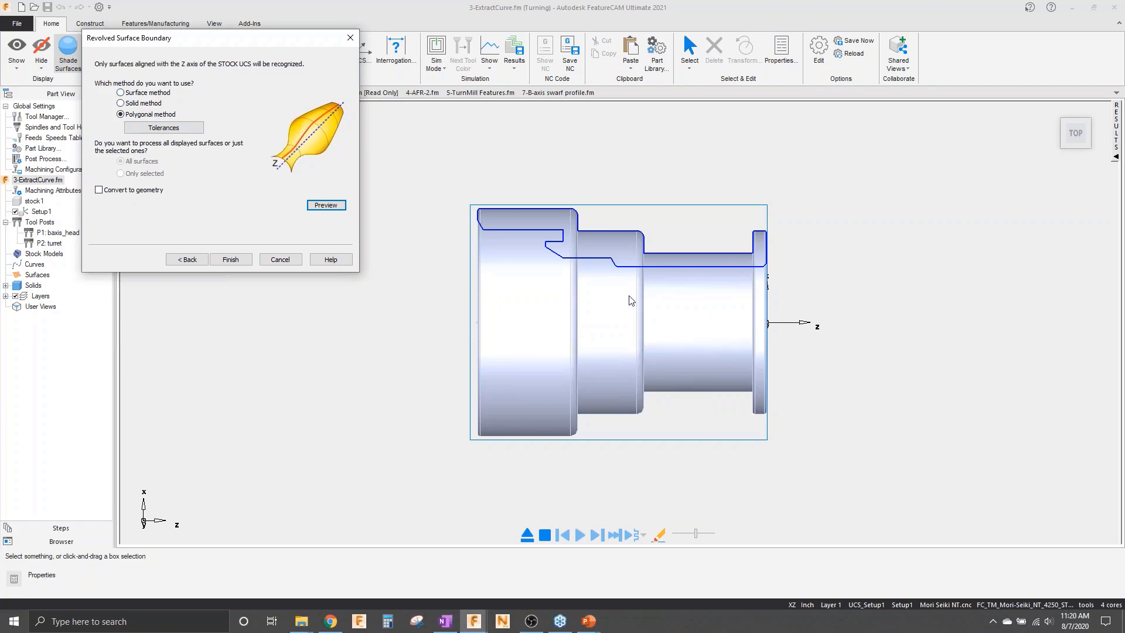
- Examine the previewed boundary curve against the solid's inner and outer faces, ending in an enlarged Top view
middle_drag(641, 276, 718, 281)
scroll(632, 240, up, 5)
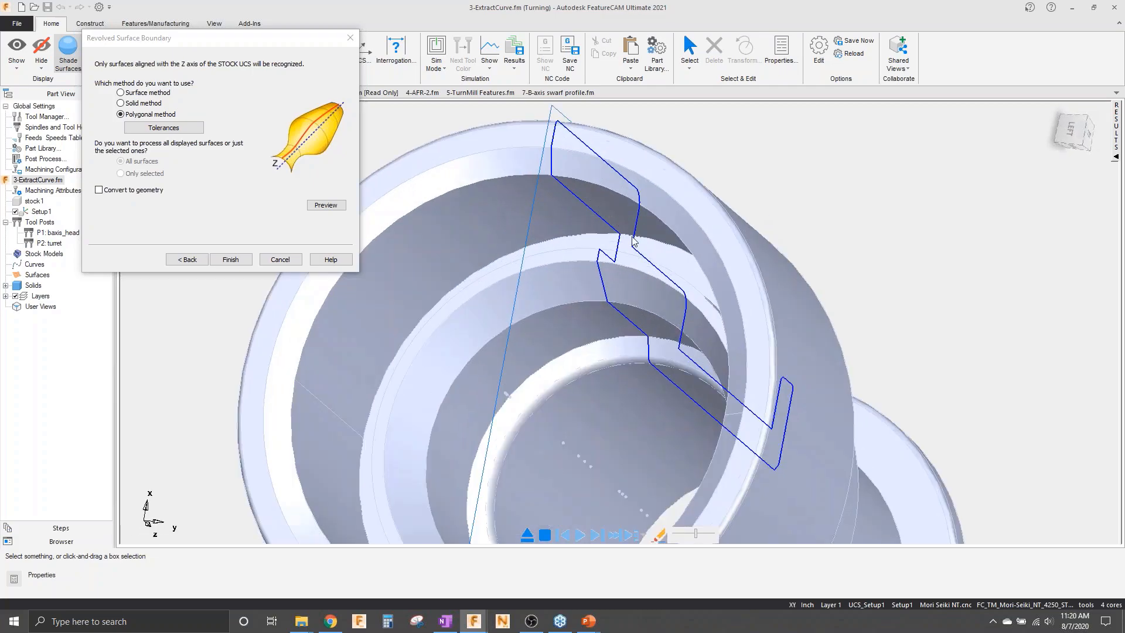
scroll(632, 238, down, 4)
middle_drag(627, 252, 371, 308)
middle_drag(578, 442, 581, 348)
right_click(549, 223)
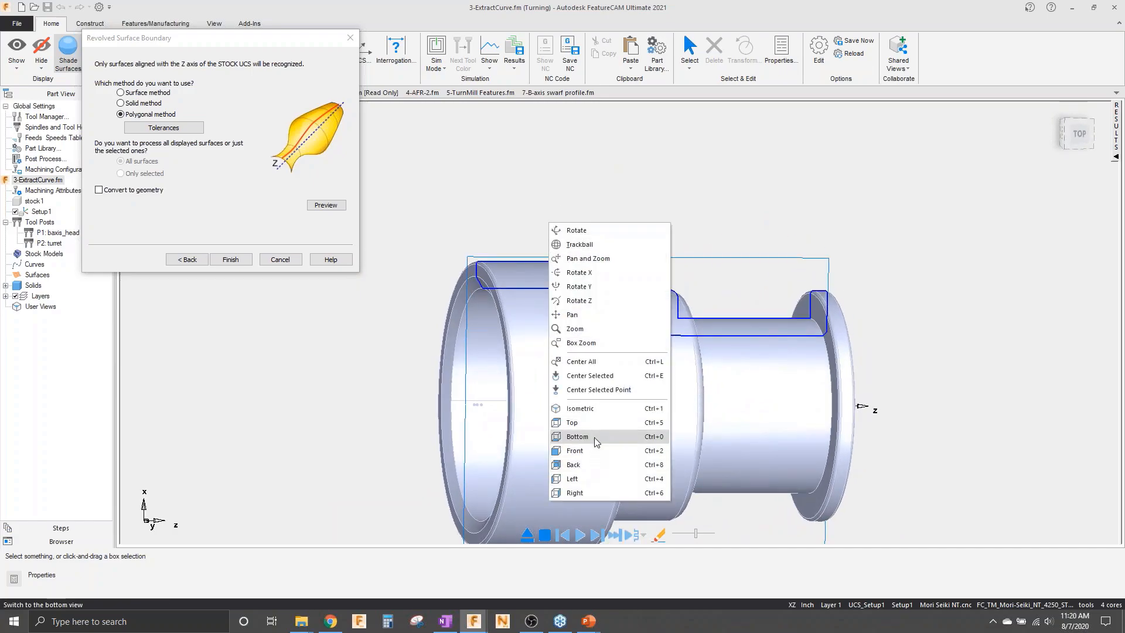
click(596, 421)
scroll(673, 250, up, 3)
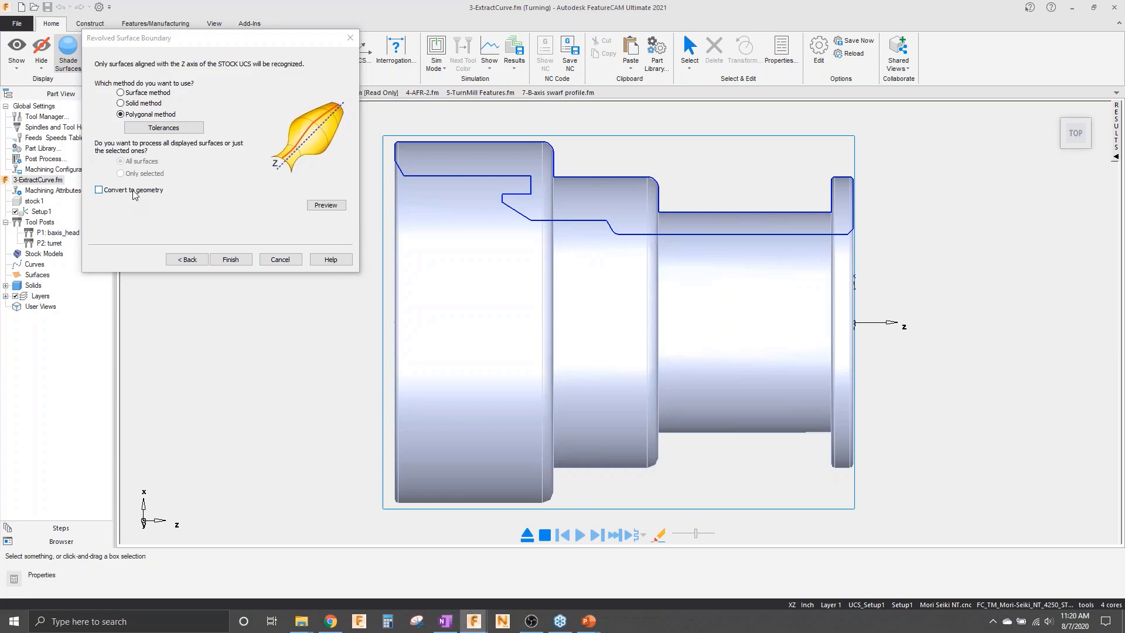
- Create the revolved boundary converted to geometry and hide all solids to leave only the extracted profile
click(104, 191)
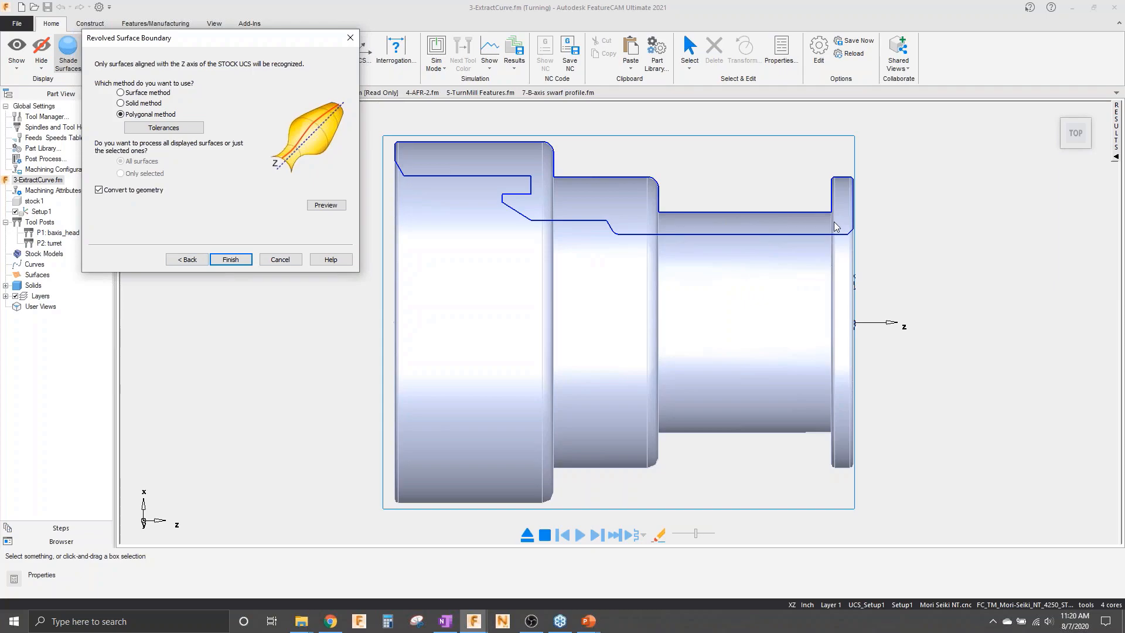
click(241, 262)
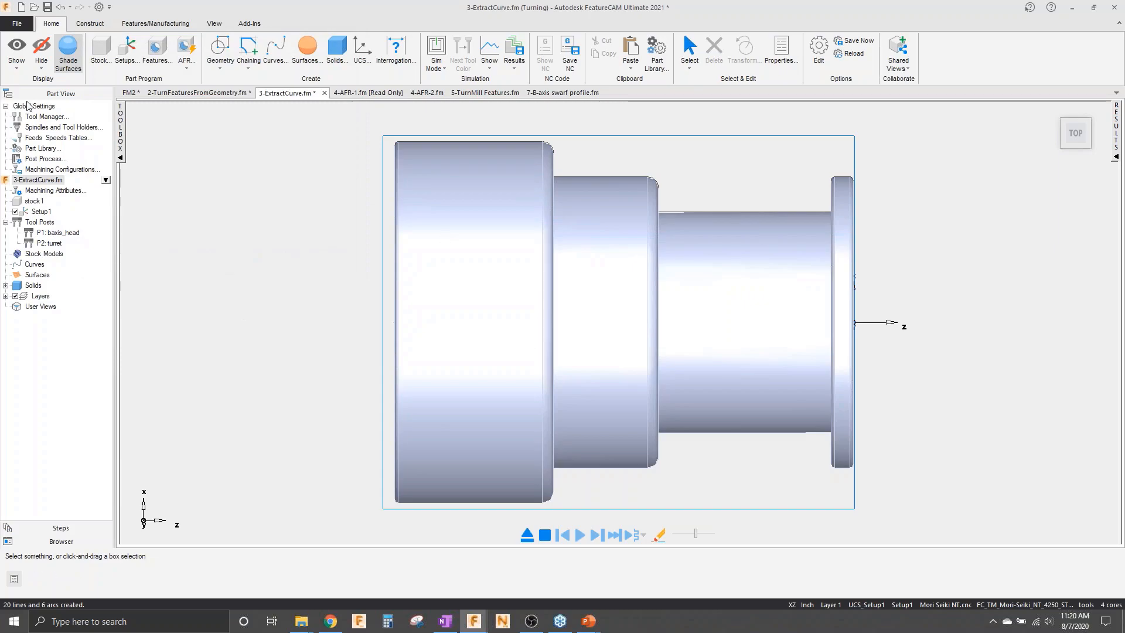
click(40, 66)
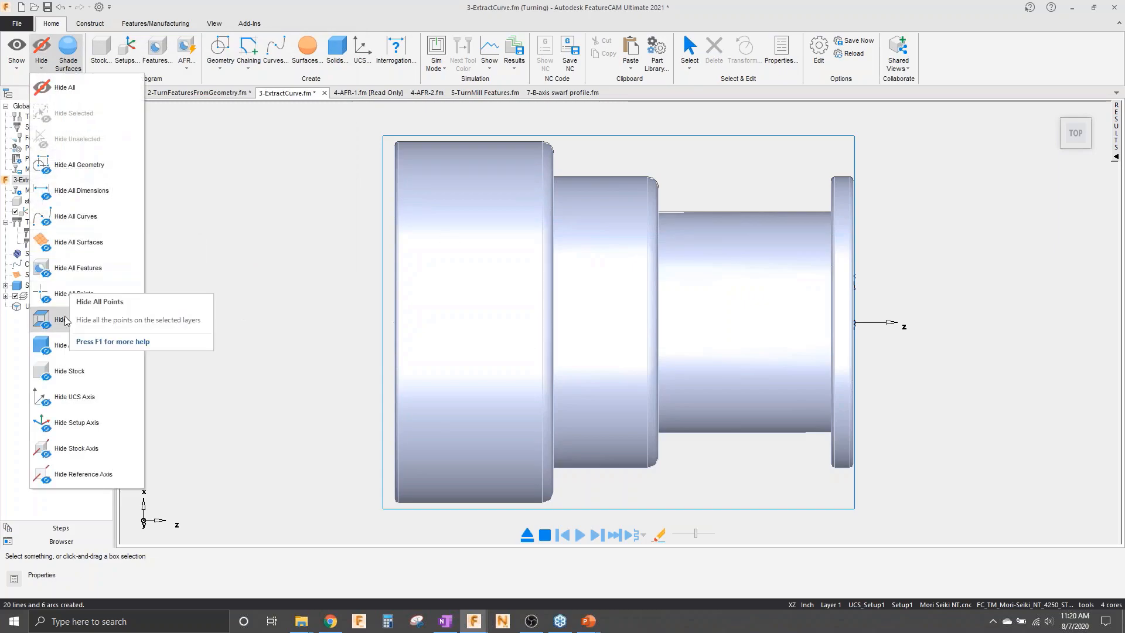
click(66, 343)
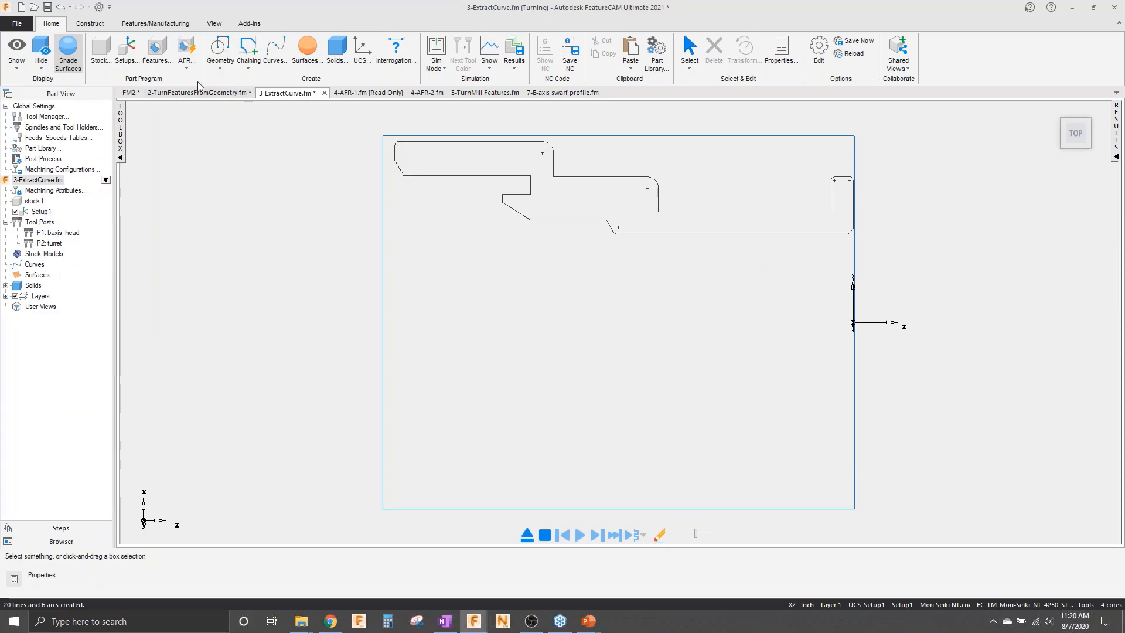
click(155, 52)
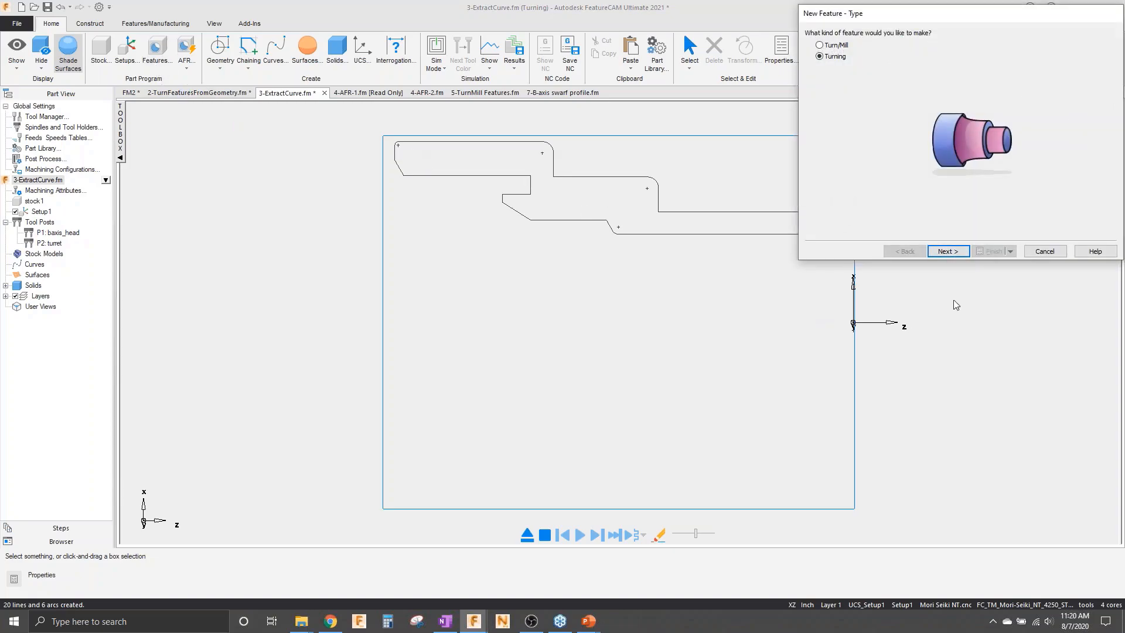
click(1044, 252)
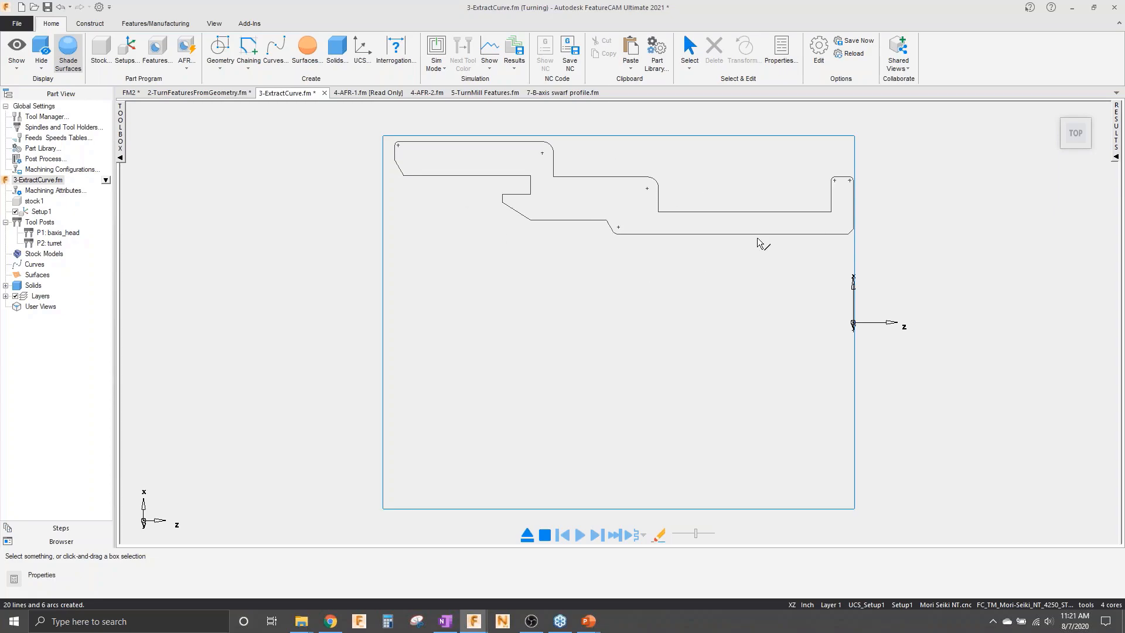
click(90, 25)
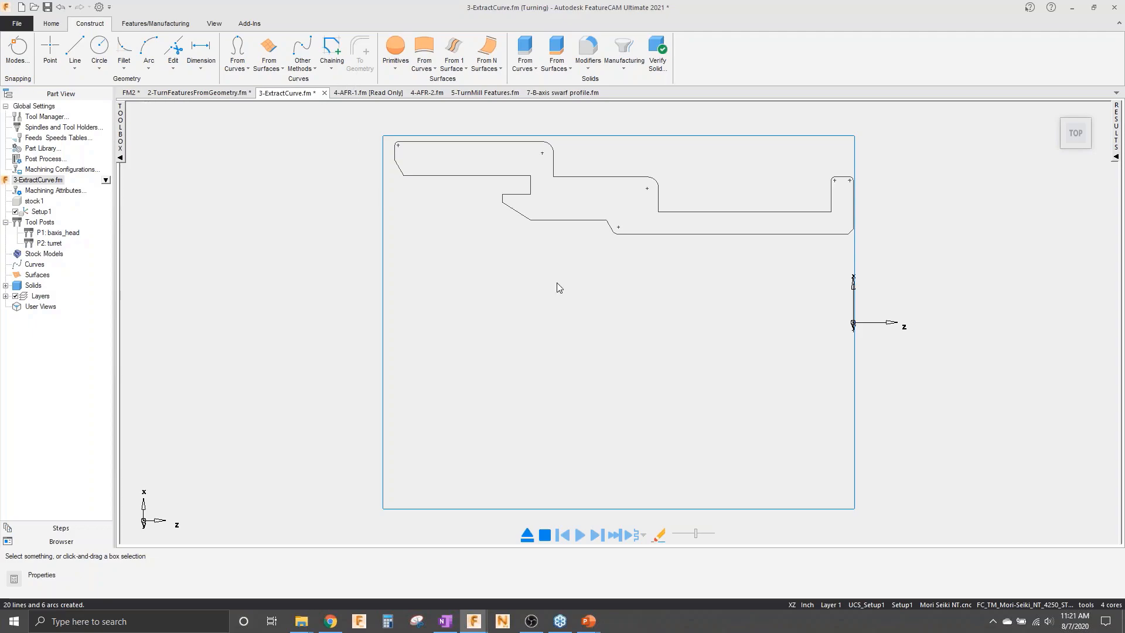
click(57, 24)
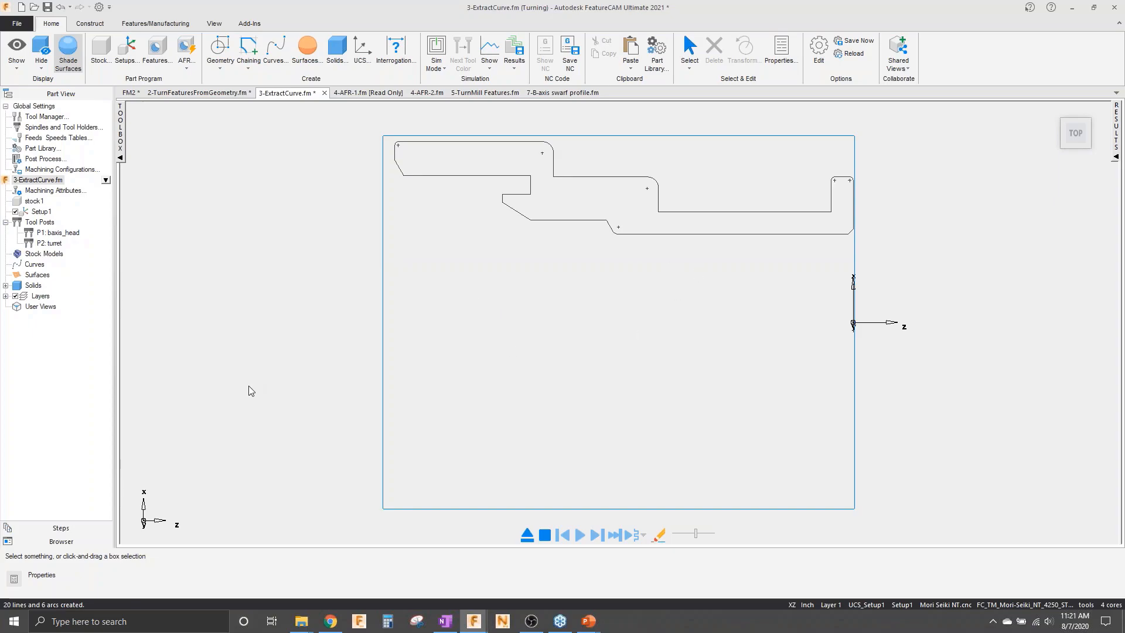
- In 4-AFR-1.fm, run Automatic Feature Recognition on ps_solid2 for Setup1, creating the bore, face, groove, hole and turn features
click(350, 94)
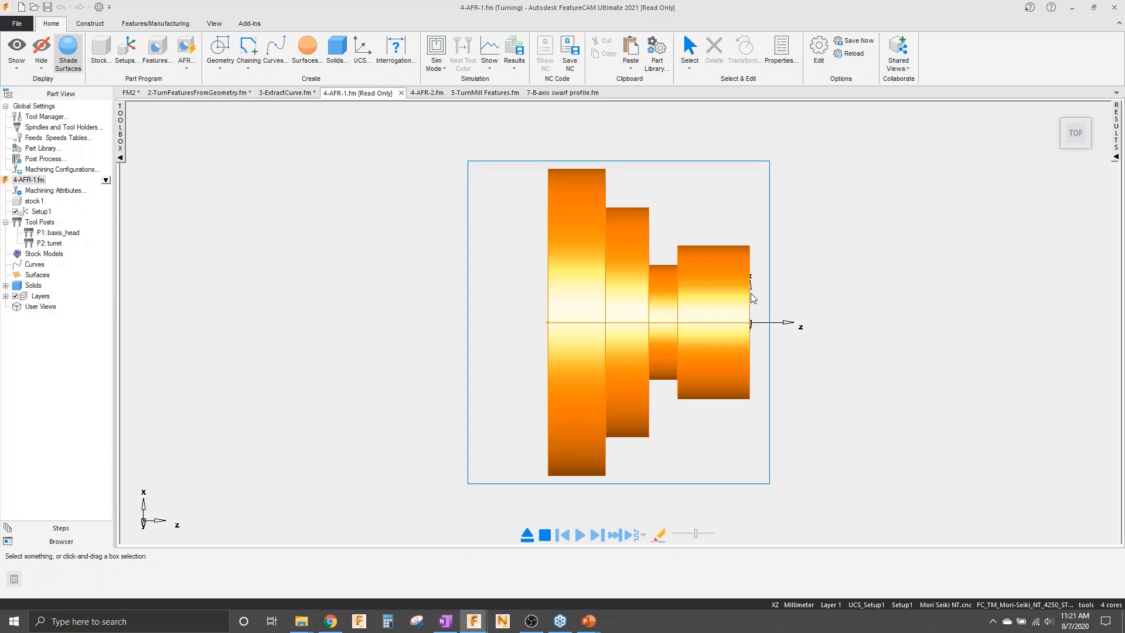
scroll(764, 346, up, 1)
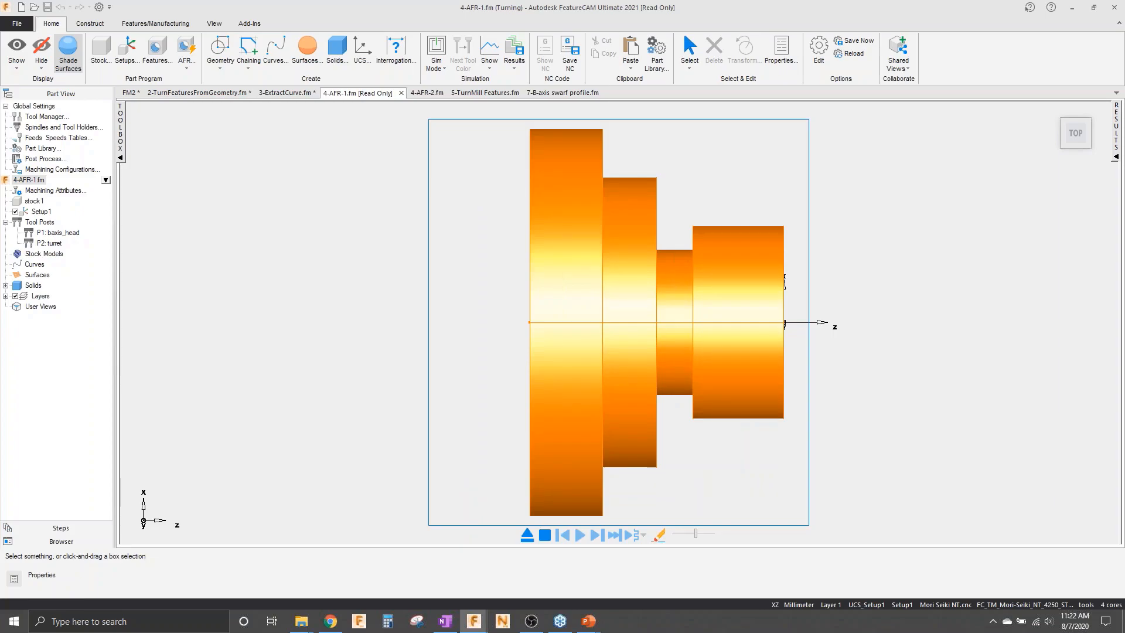
click(187, 58)
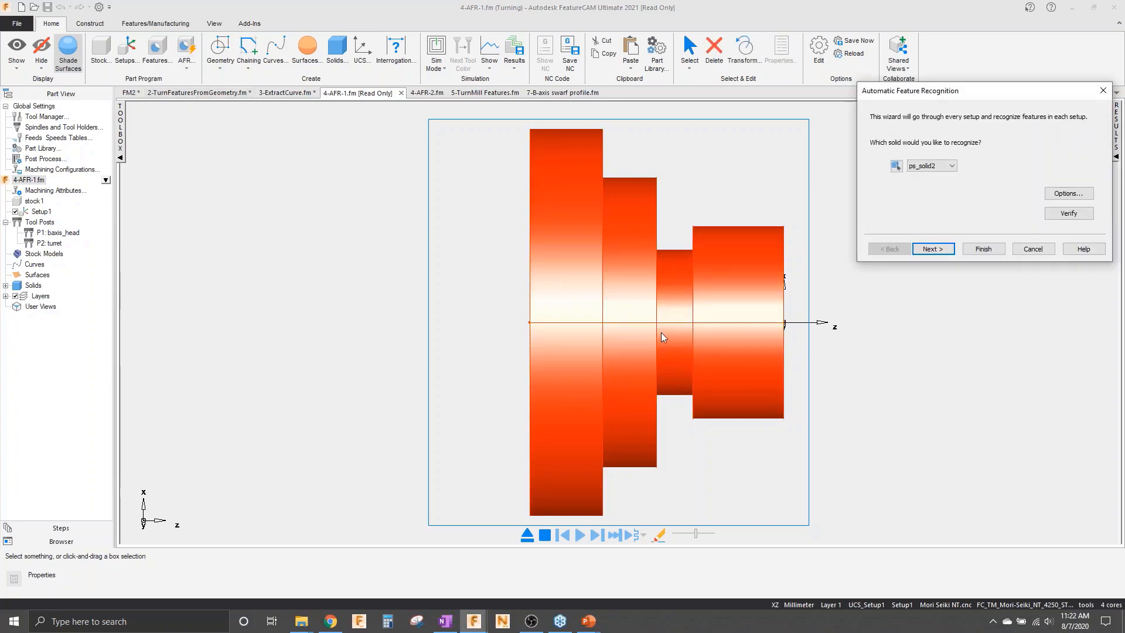
click(933, 249)
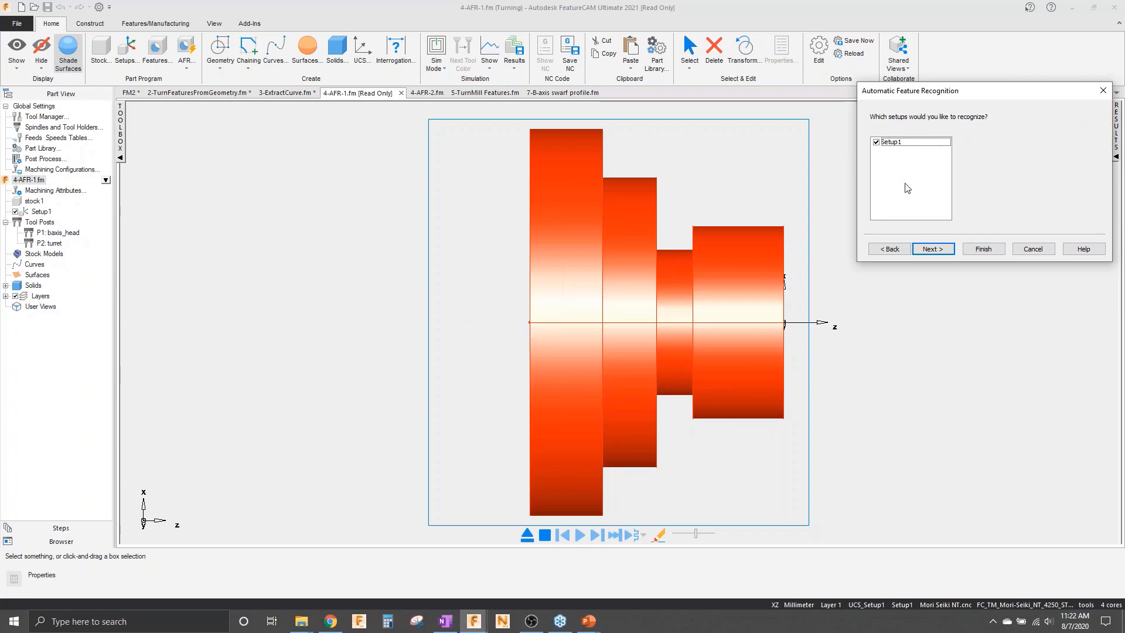
click(933, 249)
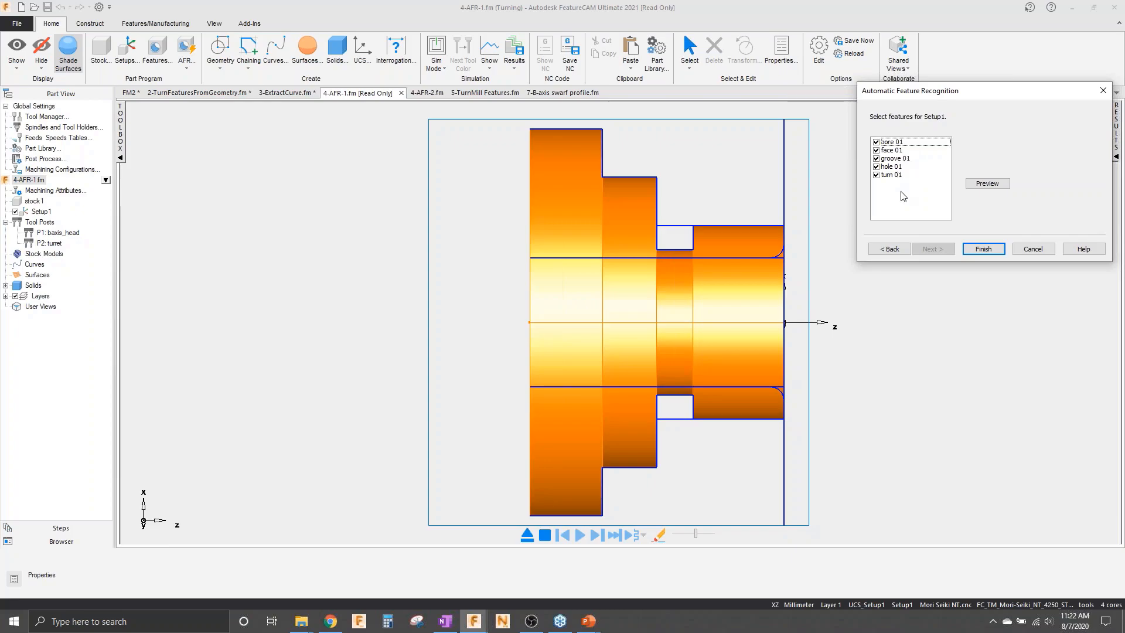
click(988, 252)
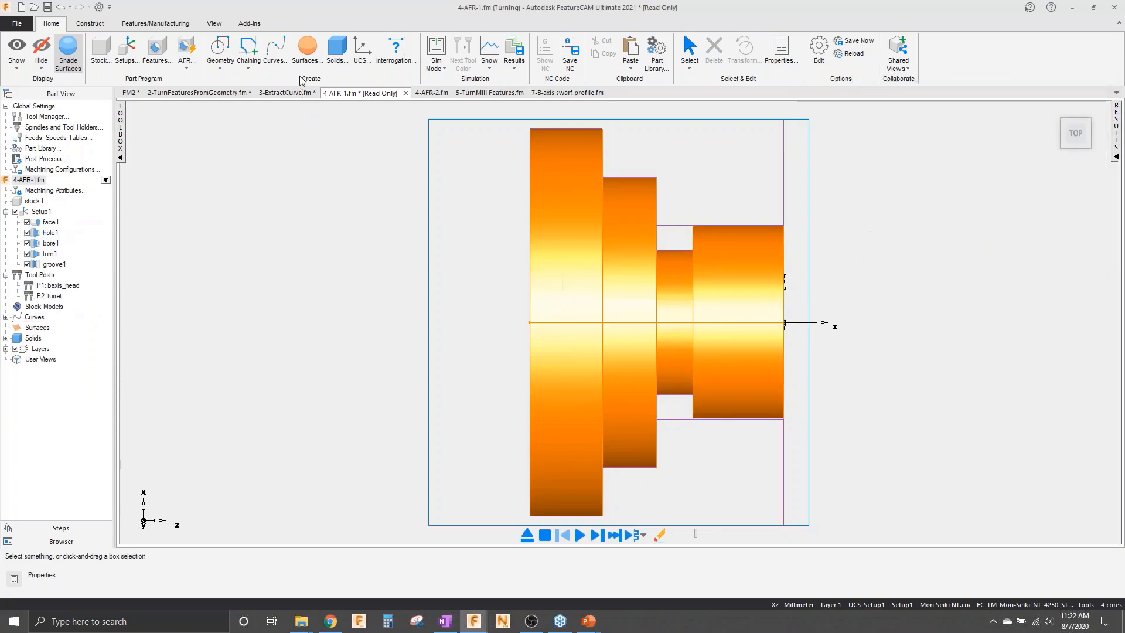
- Run a 3D simulation of the recognized features and check the operation list at the bore finishing pass where it pauses
click(436, 65)
click(435, 126)
click(580, 535)
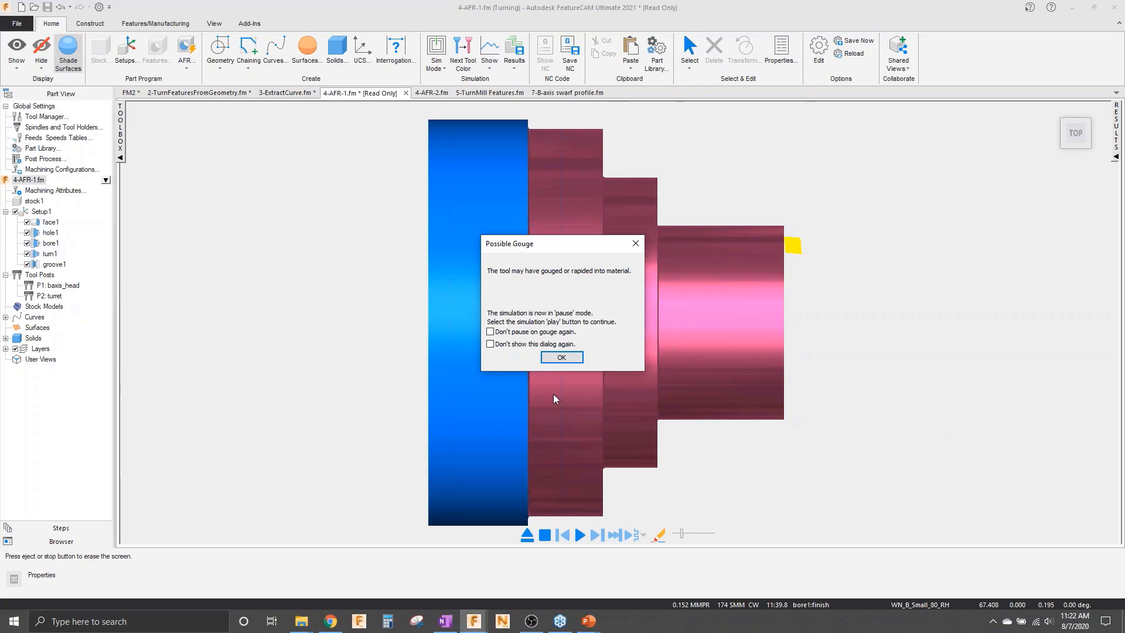
click(560, 358)
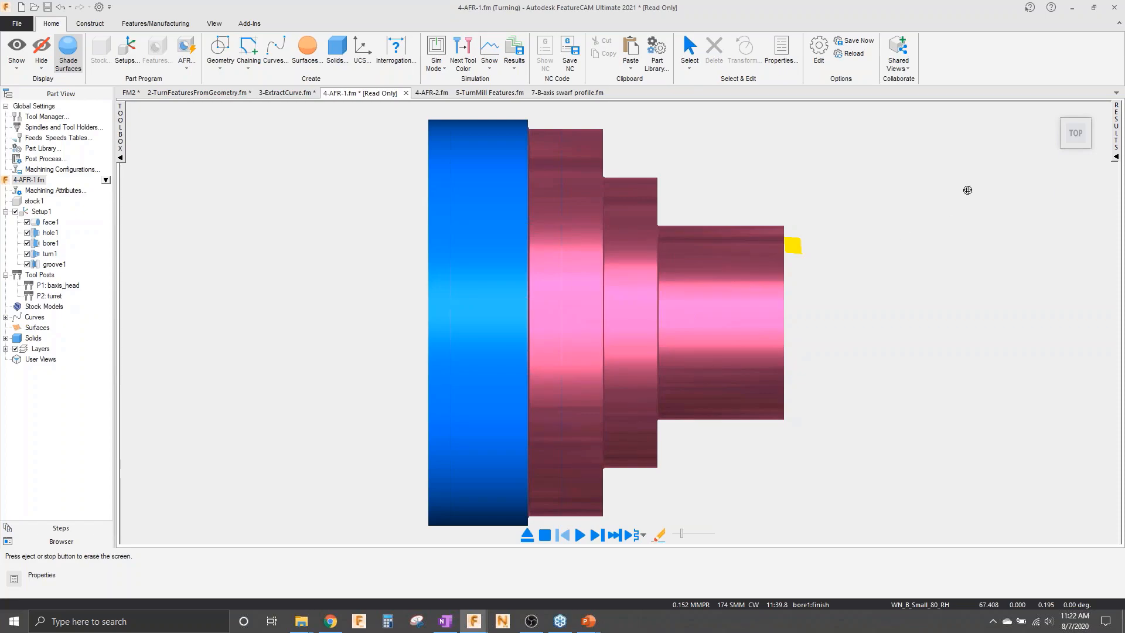
click(1117, 143)
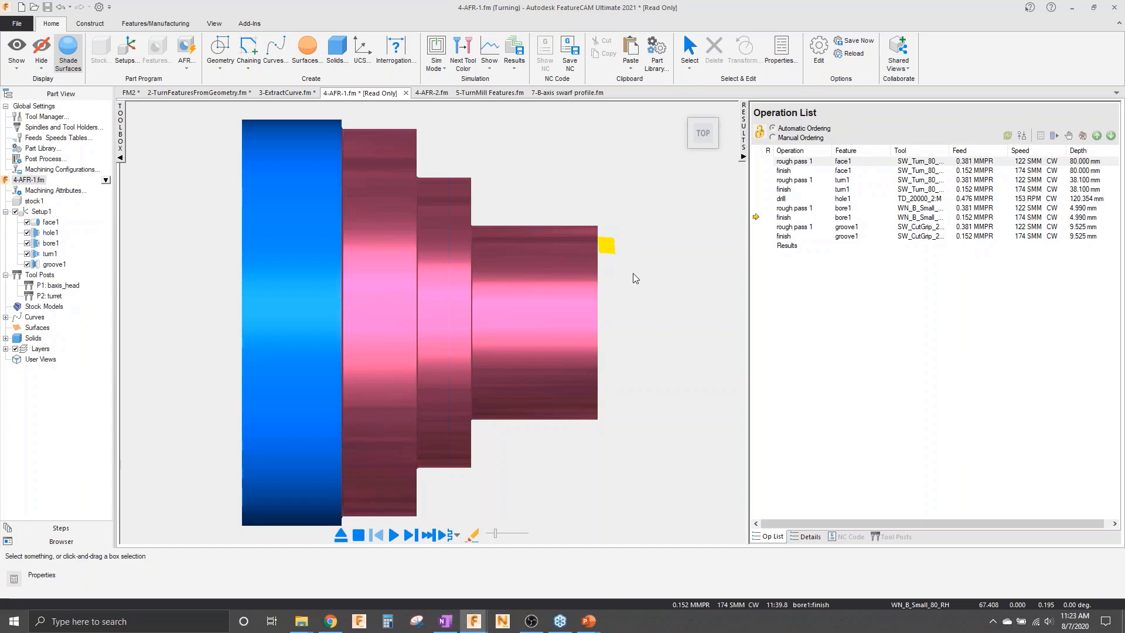
click(341, 537)
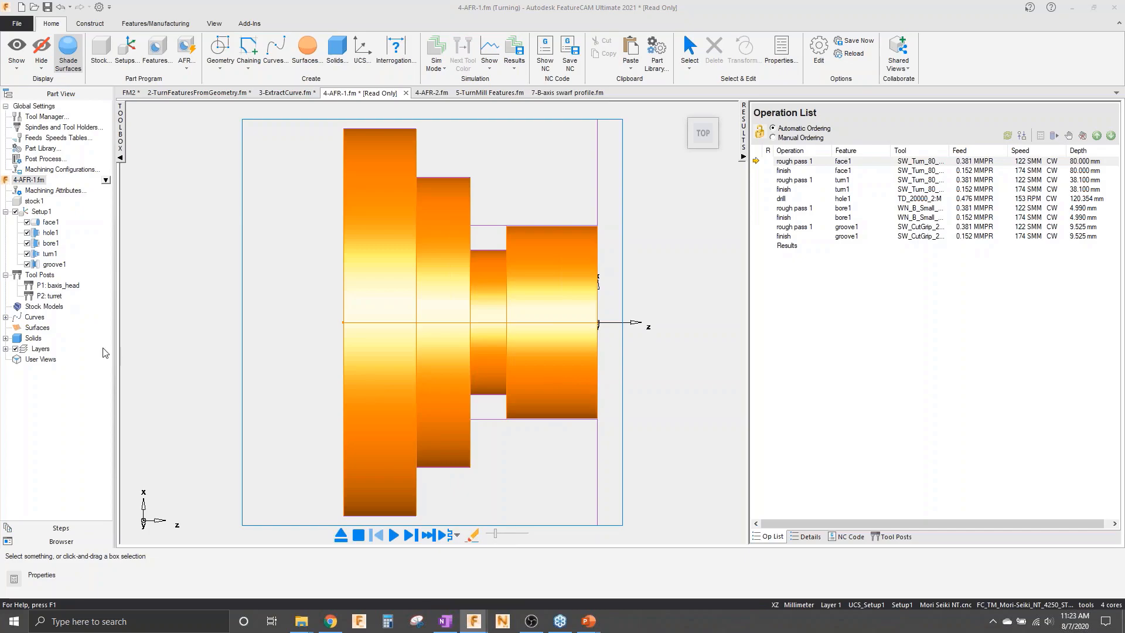
- Examine the face1 feature at the solid's front end, with the operation list hidden for a wider view
click(49, 223)
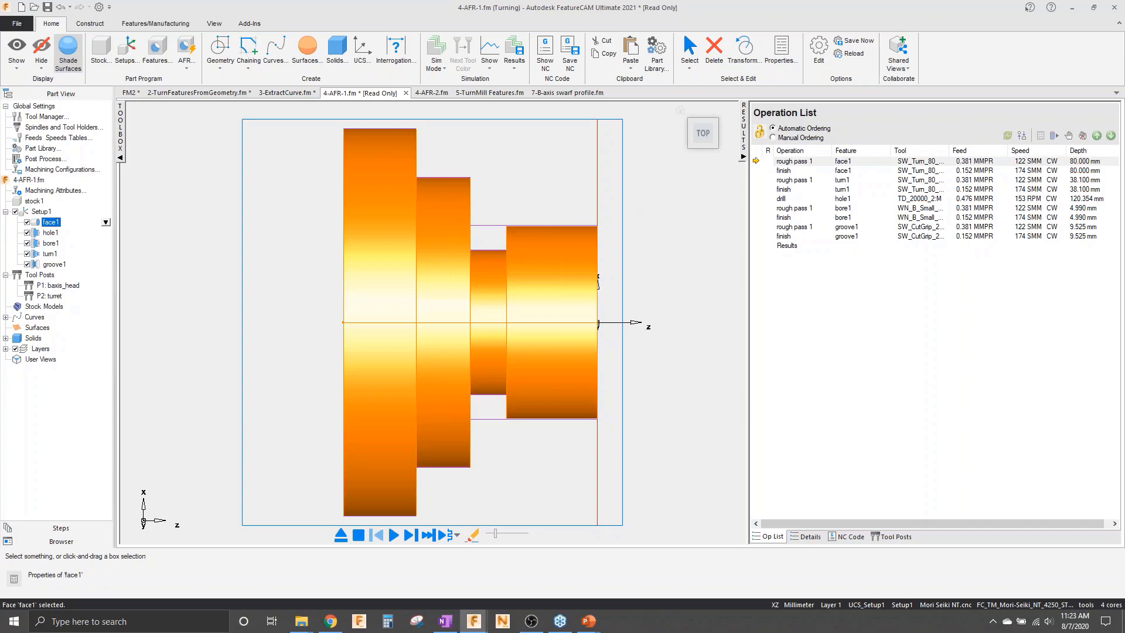
scroll(592, 229, up, 8)
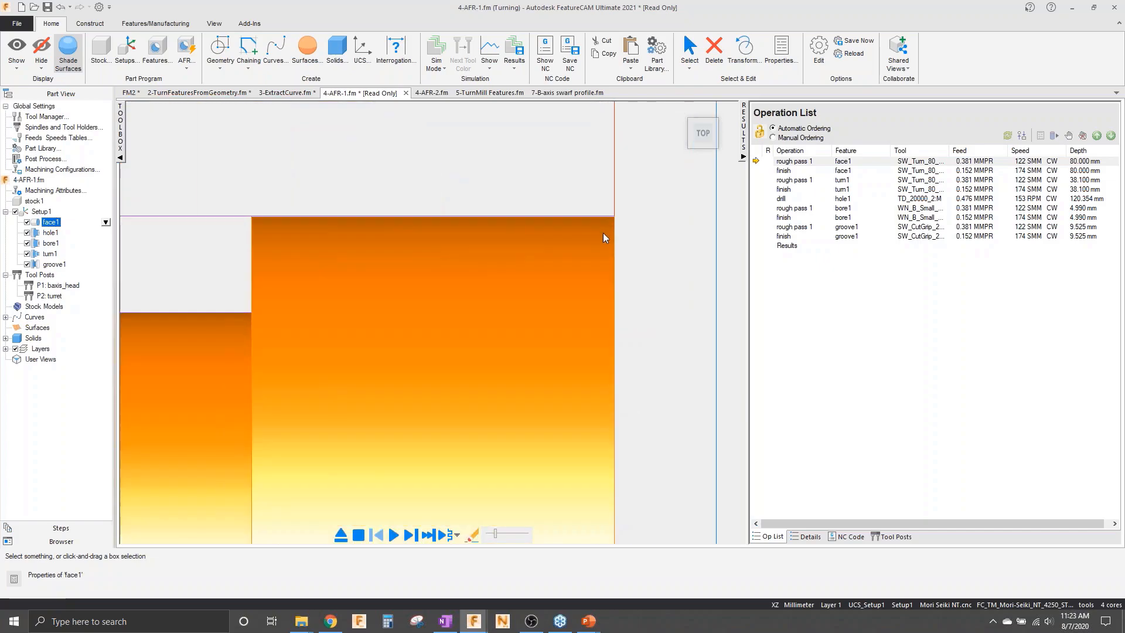
scroll(603, 233, down, 5)
scroll(389, 447, down, 2)
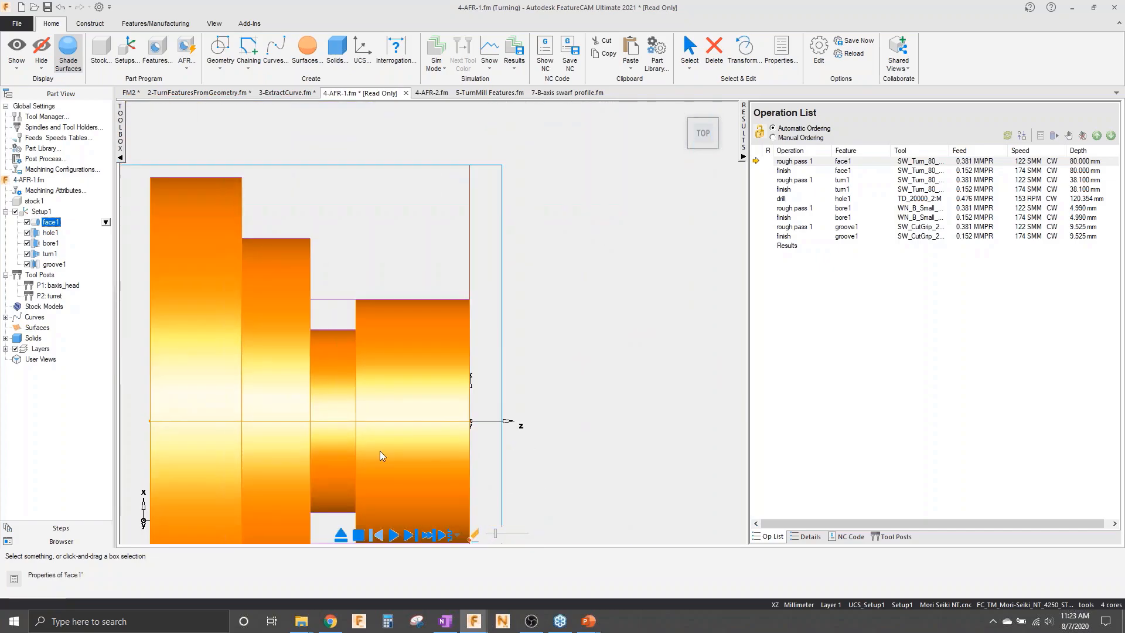
scroll(390, 440, up, 1)
click(744, 142)
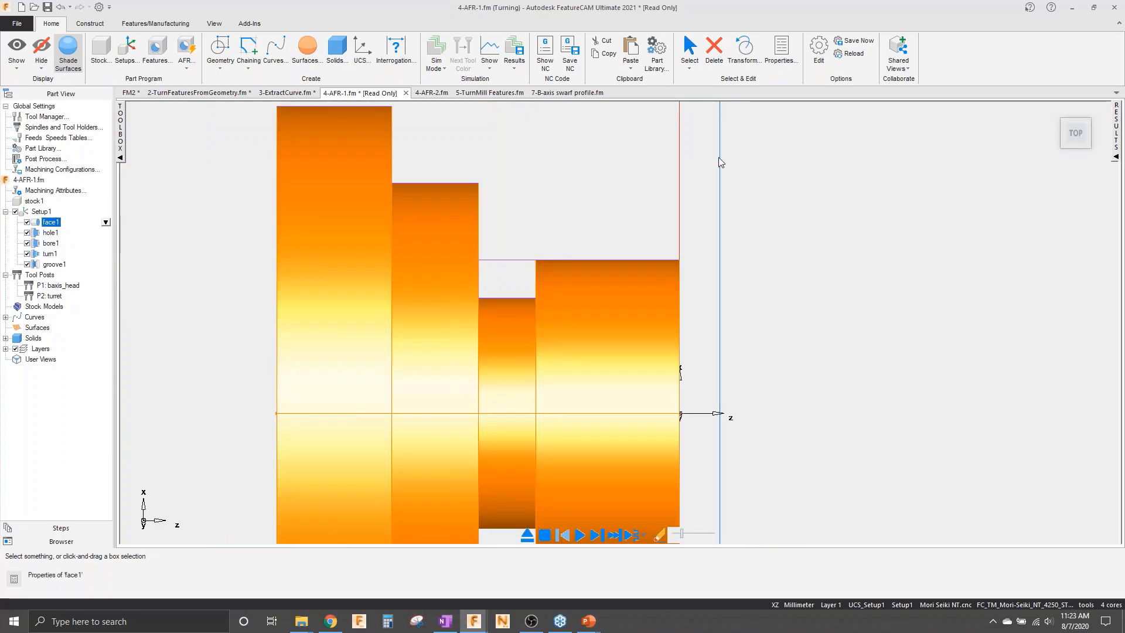
click(588, 217)
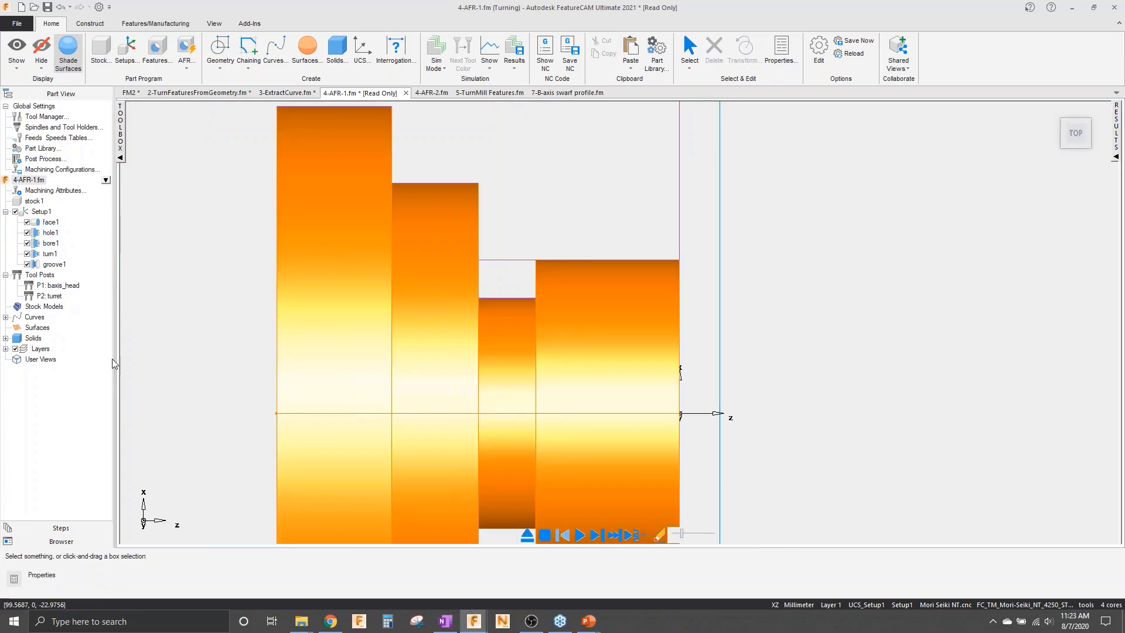
- Preview the toolpath of the bore1 feature from its properties, with surface shading off, around the rounded entry of the bore
double_click(52, 244)
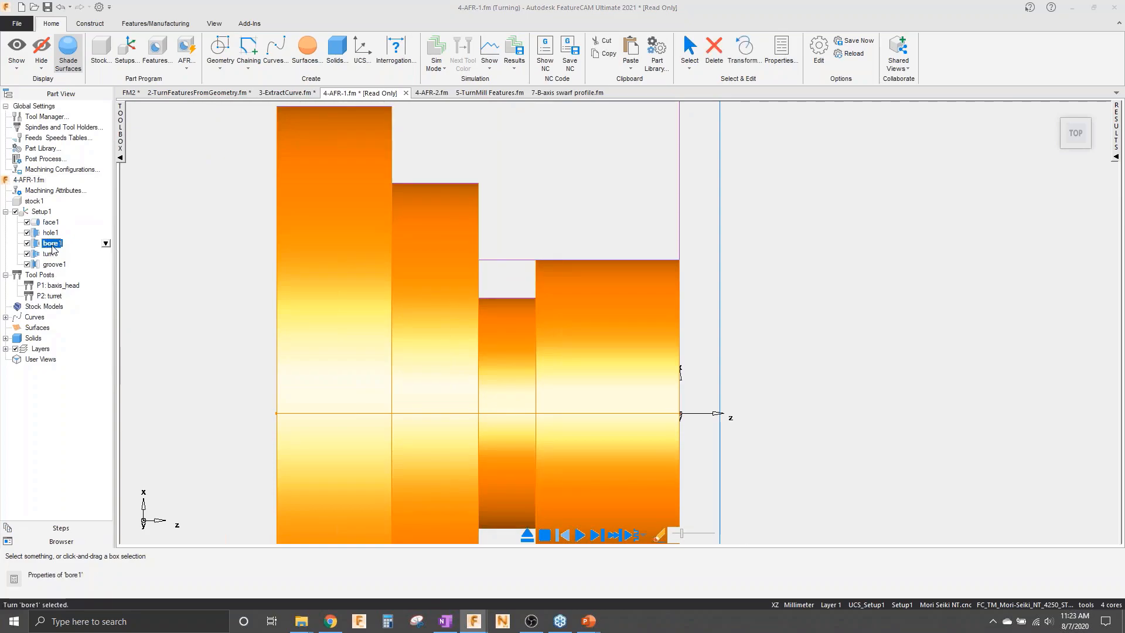
drag(747, 69, 917, 16)
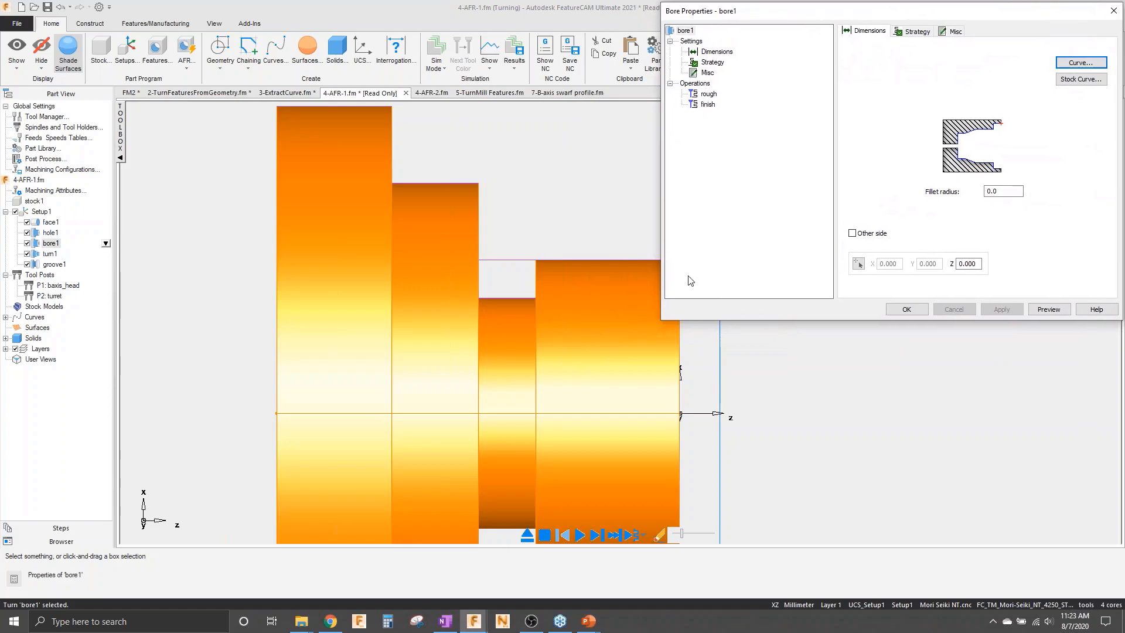
scroll(619, 354, down, 1)
click(623, 348)
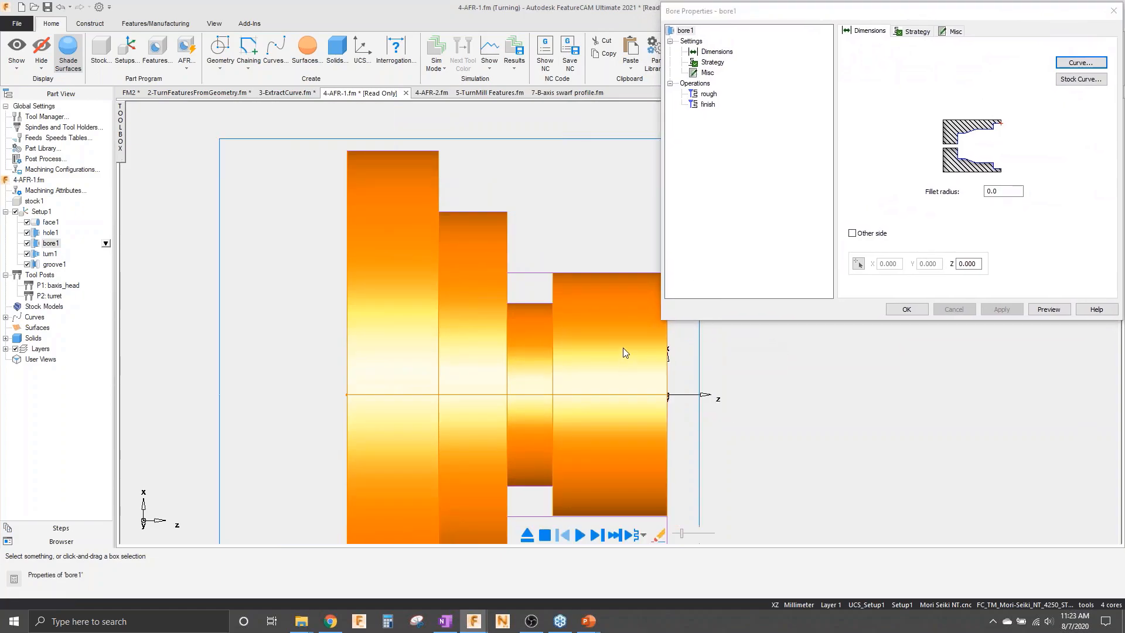
scroll(623, 347, down, 2)
middle_drag(613, 339, 585, 333)
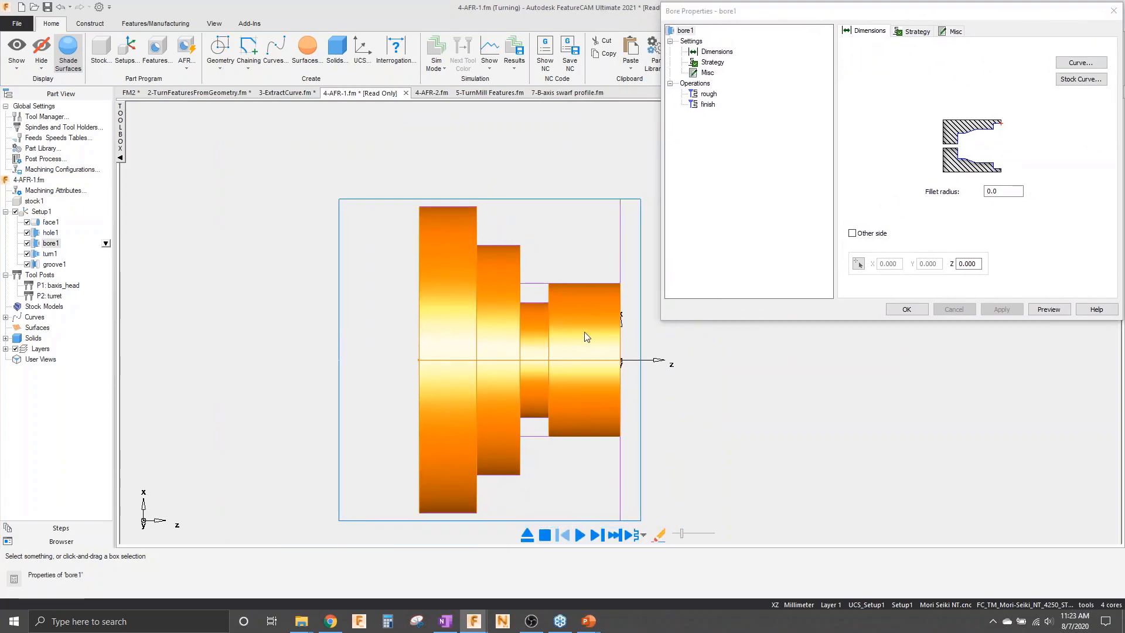
scroll(586, 337, up, 5)
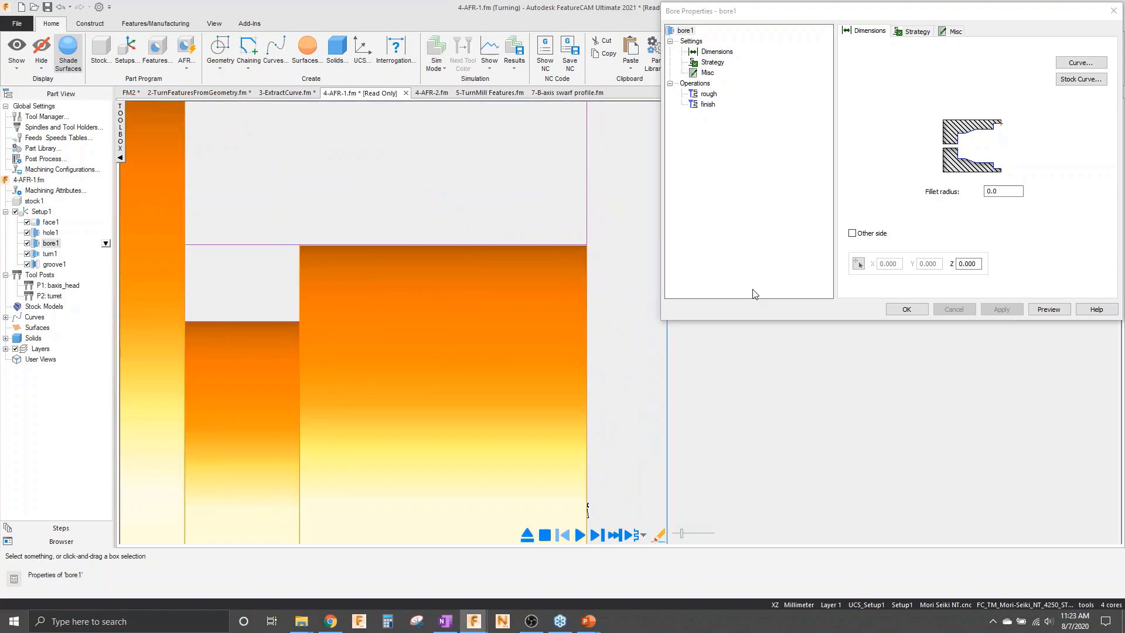
click(71, 54)
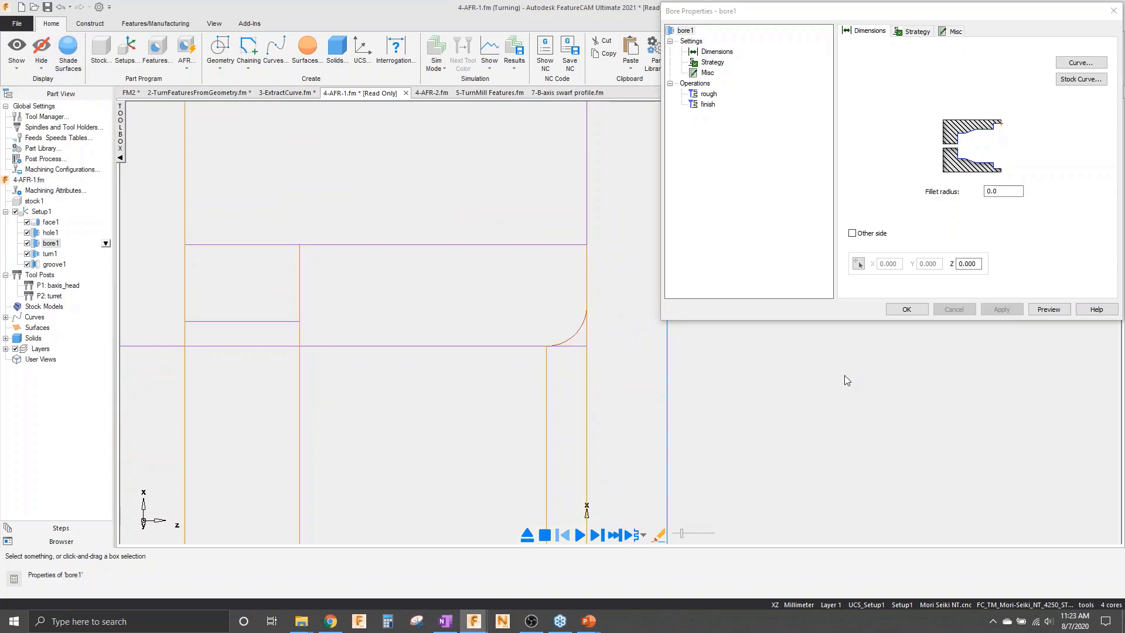
click(1059, 313)
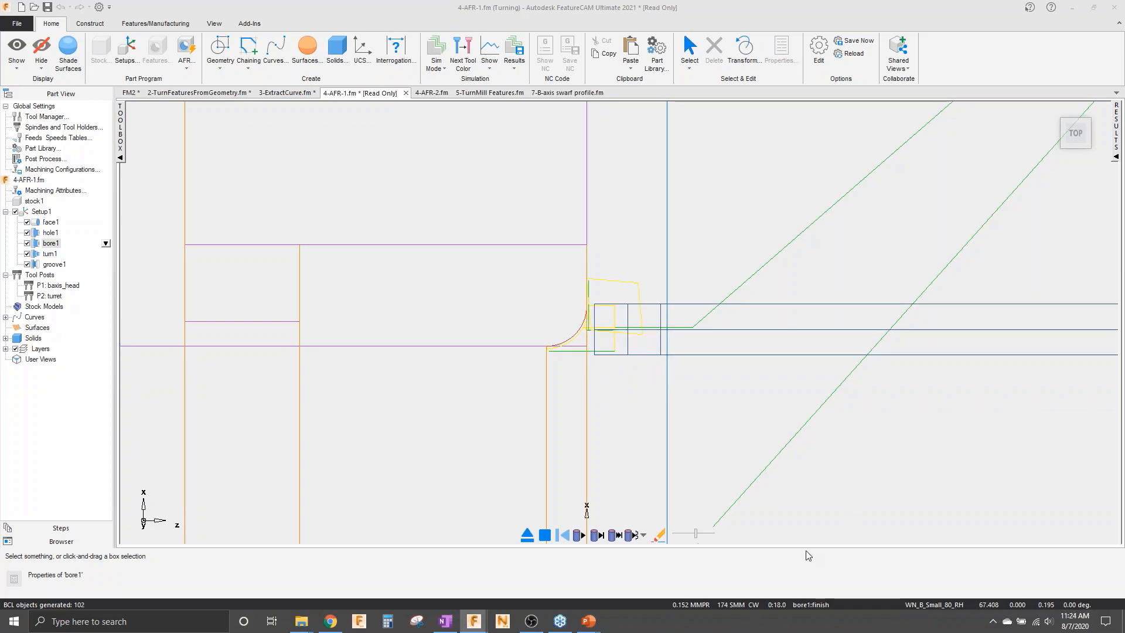
click(526, 535)
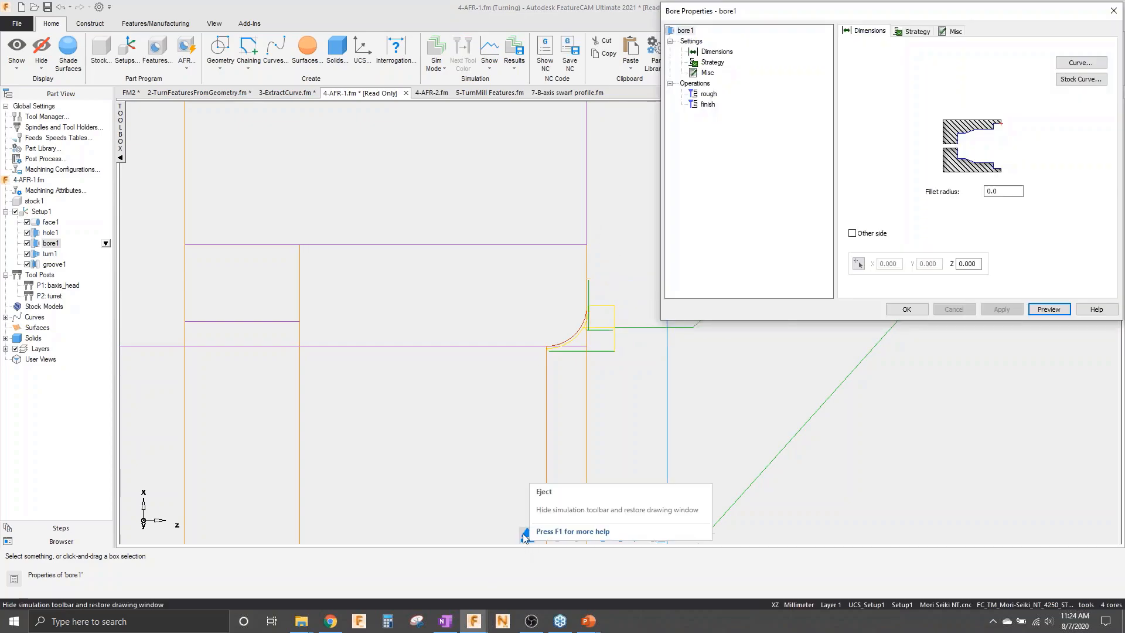
- Set the linear lead-in of bore1's finish operation to an engage angle of 10 and apply it
drag(945, 19, 875, 29)
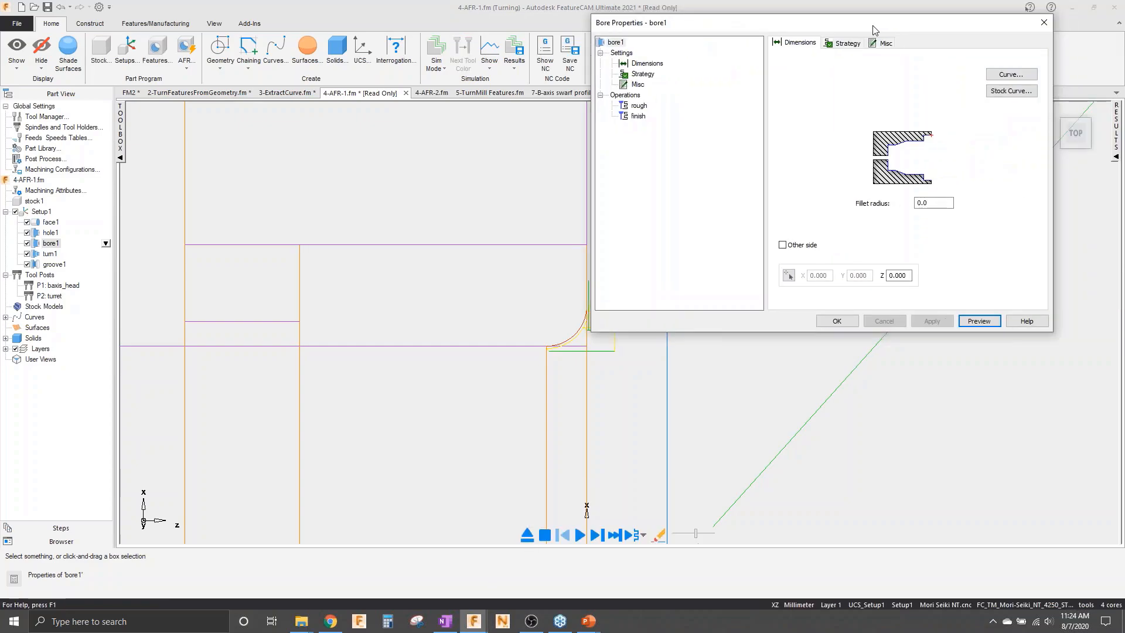
click(639, 116)
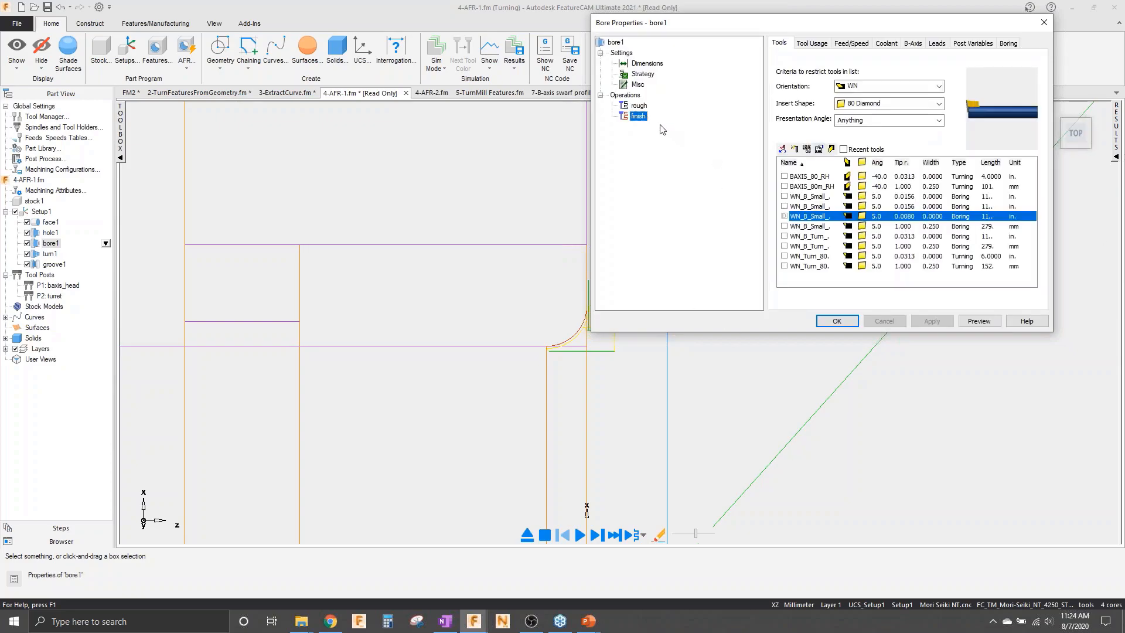
click(937, 44)
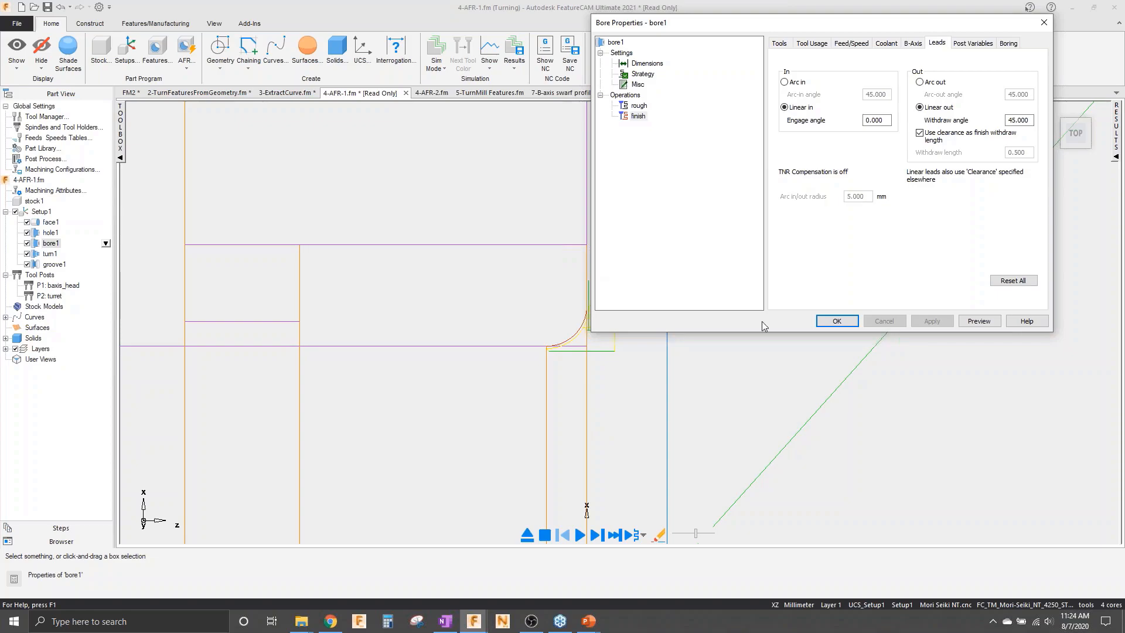
double_click(876, 120)
text(10)
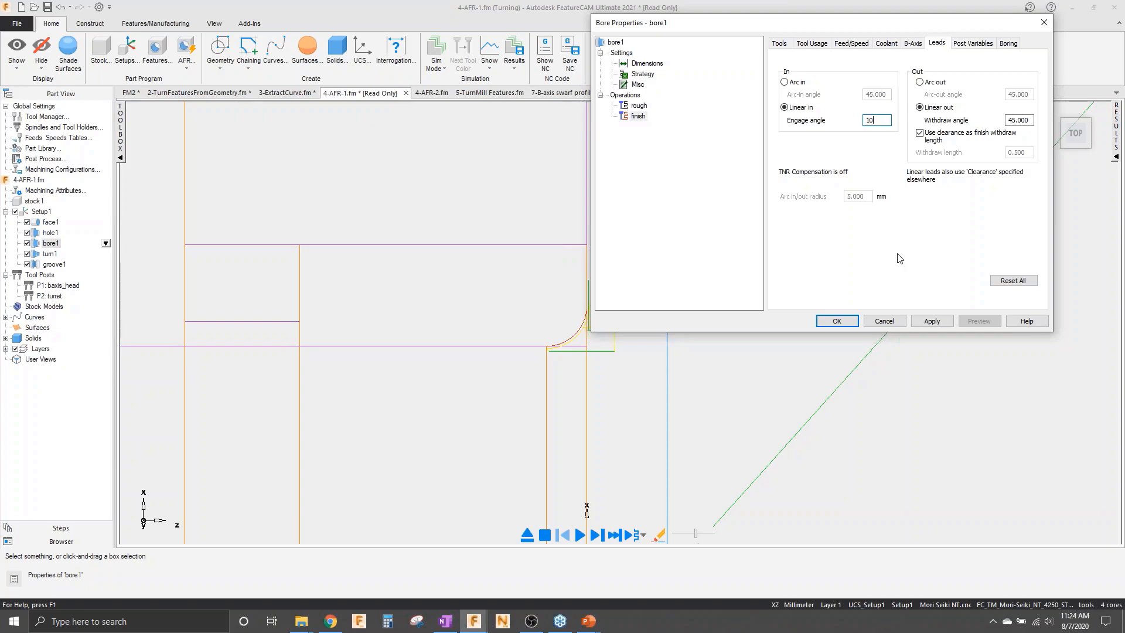
click(932, 321)
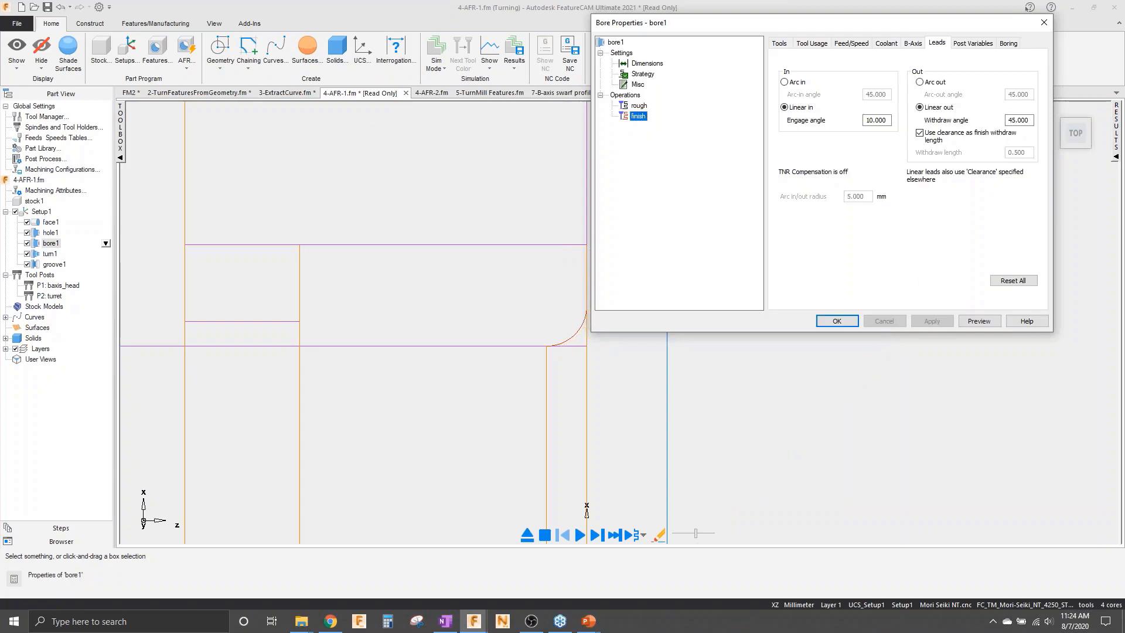
- Preview bore1's finish toolpath with the changed lead-in and accept the bore properties
click(975, 321)
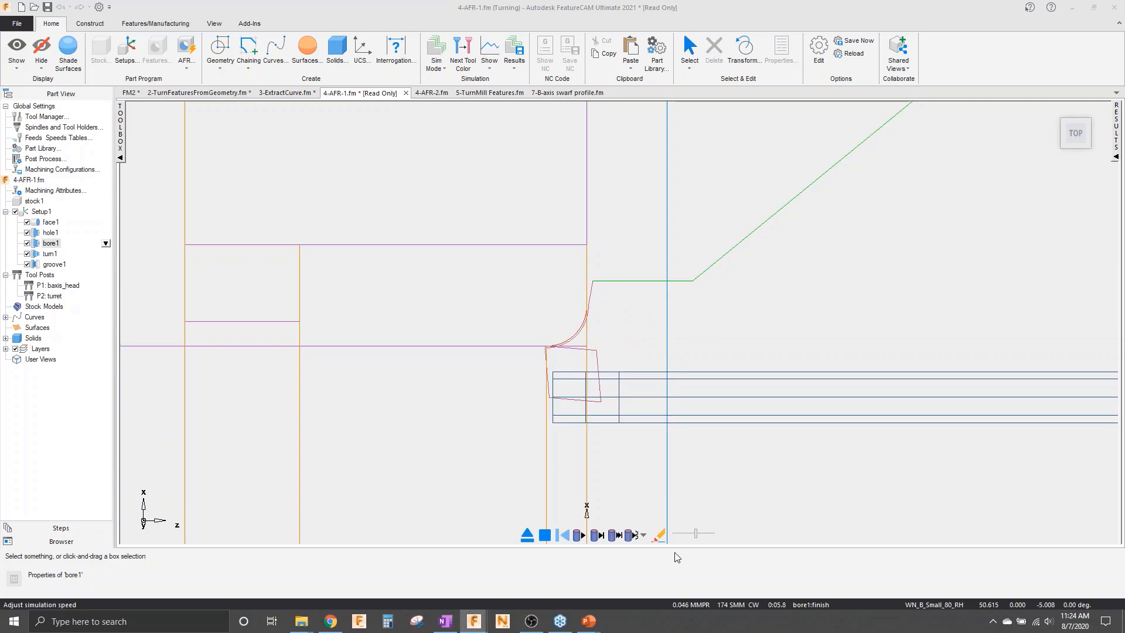
click(526, 539)
click(556, 343)
double_click(556, 342)
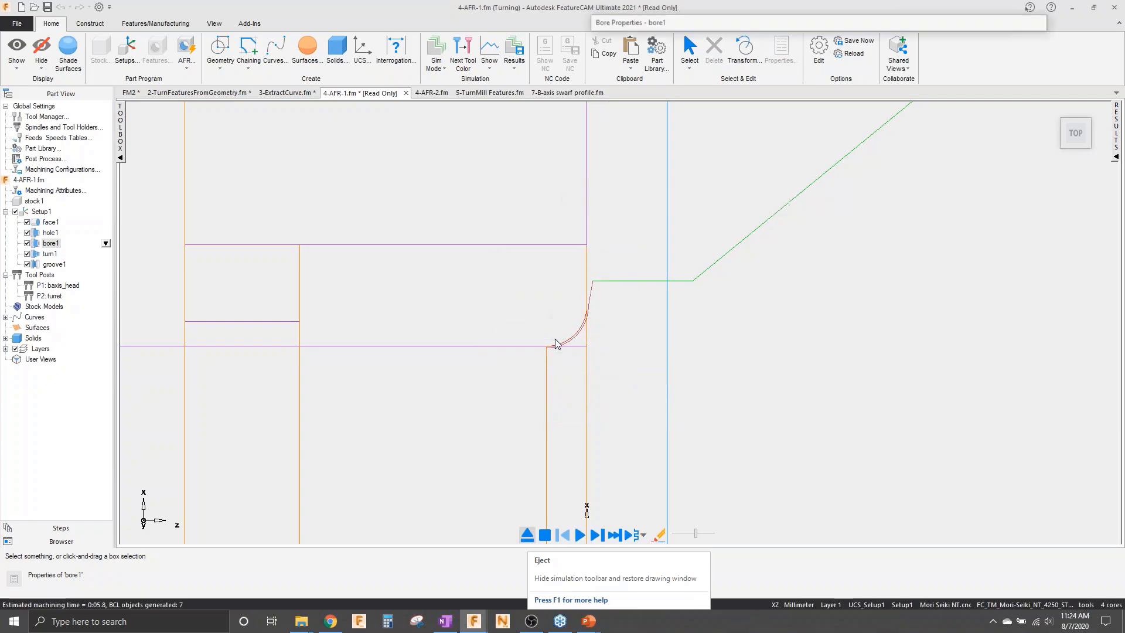
click(837, 321)
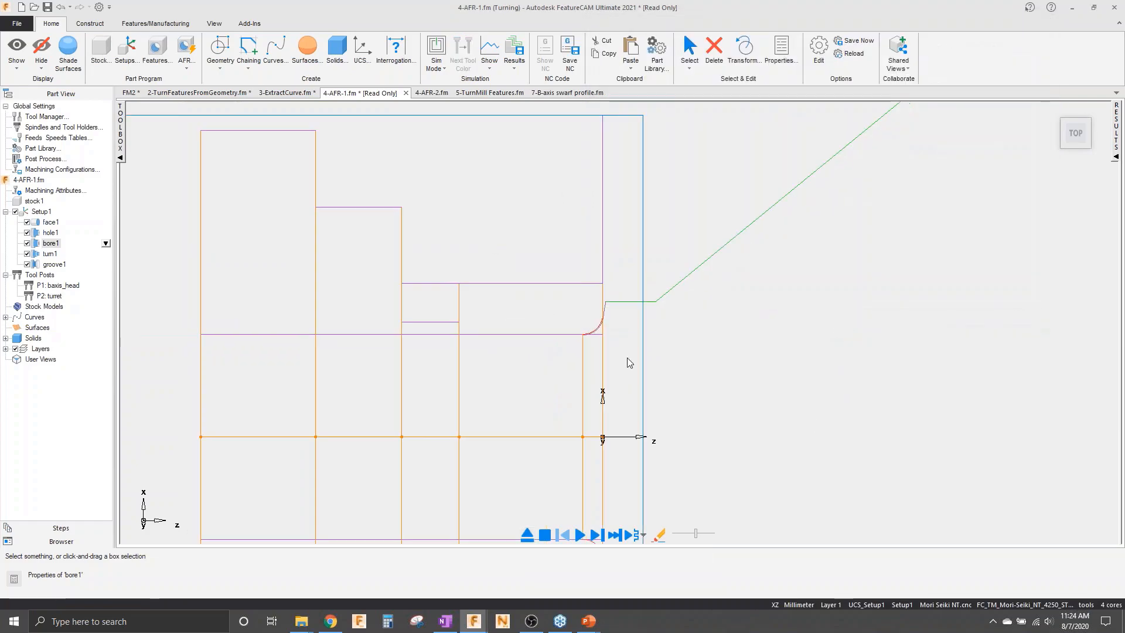
- Clear the previewed toolpath and show the whole part with shaded surfaces again
click(529, 538)
scroll(736, 396, down, 2)
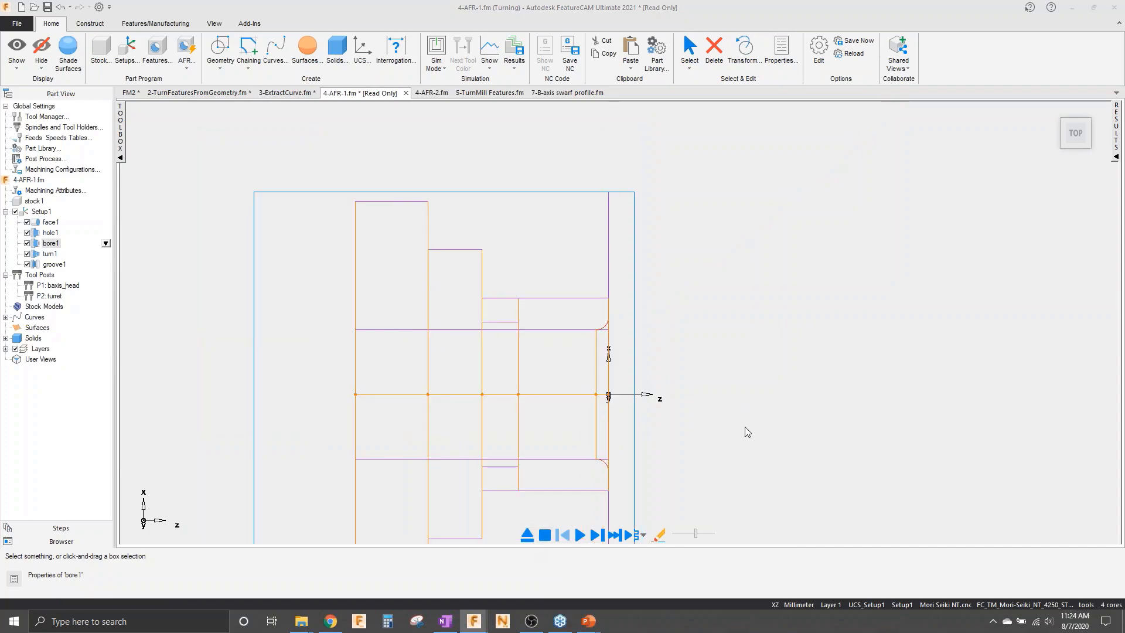
click(68, 51)
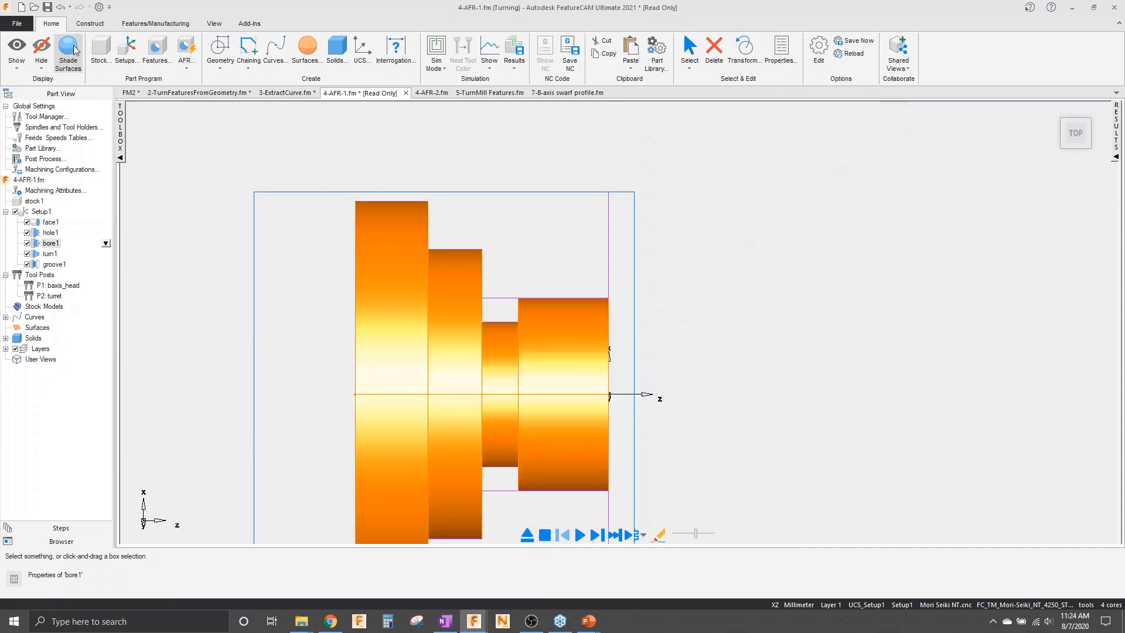
right_click(873, 538)
click(907, 459)
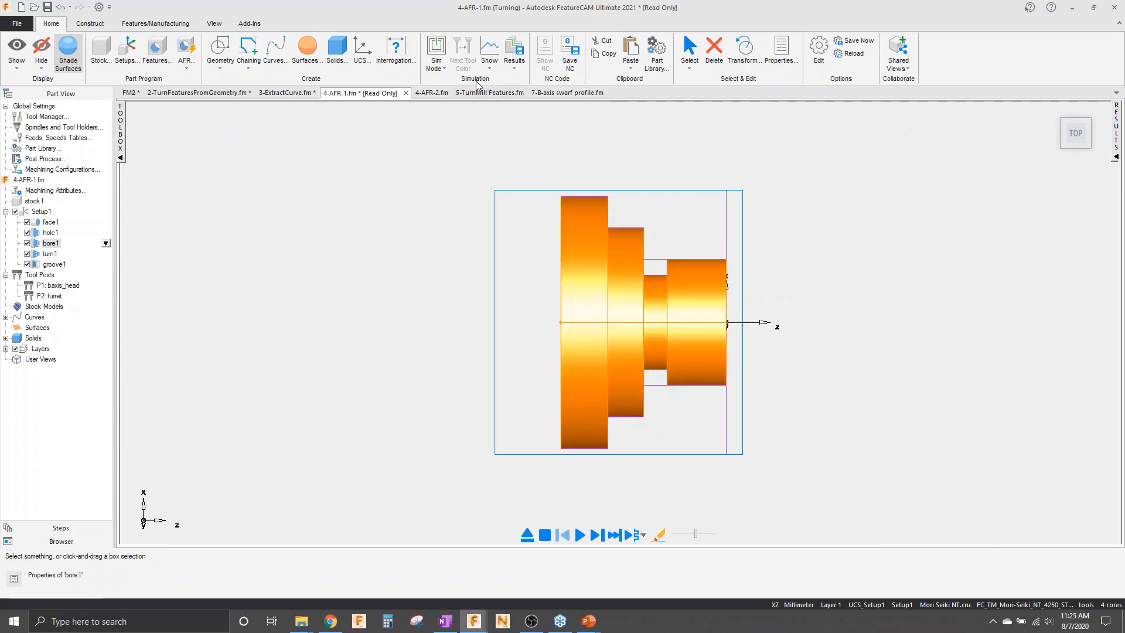
- Simulate the complete part in 3D, check the cut stock from an angle toward the bored end, and end the simulation
click(436, 59)
click(452, 143)
click(580, 534)
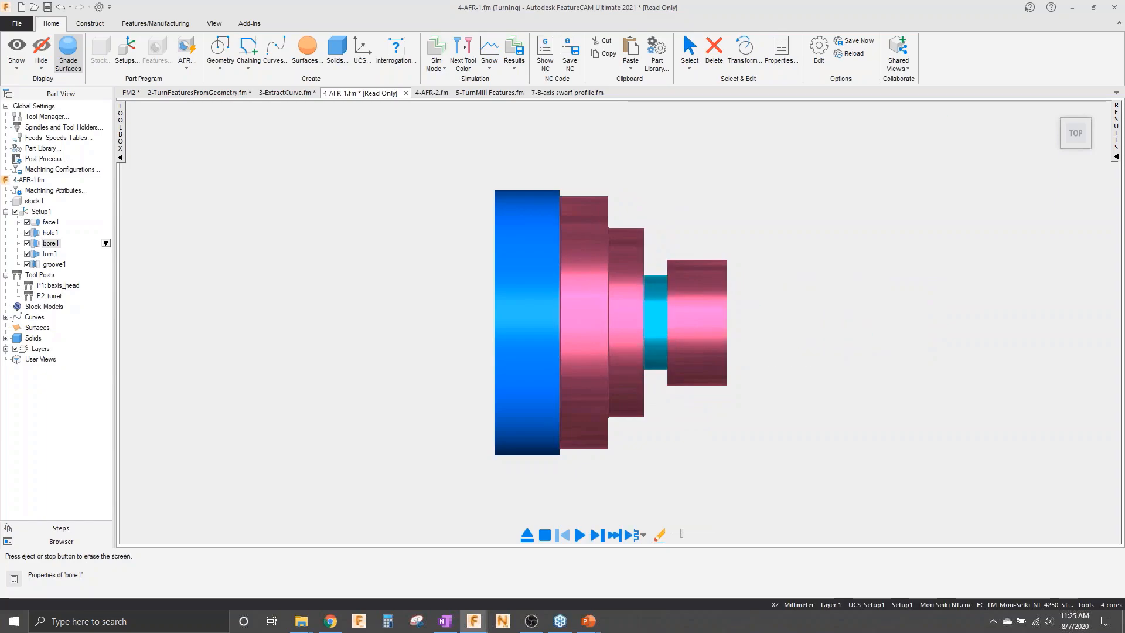
mouse_move(713, 322)
middle_down()
mouse_move(299, 339)
mouse_move(645, 377)
mouse_move(612, 280)
mouse_move(784, 374)
mouse_move(1003, 376)
mouse_move(786, 332)
mouse_move(801, 339)
mouse_move(716, 331)
middle_up()
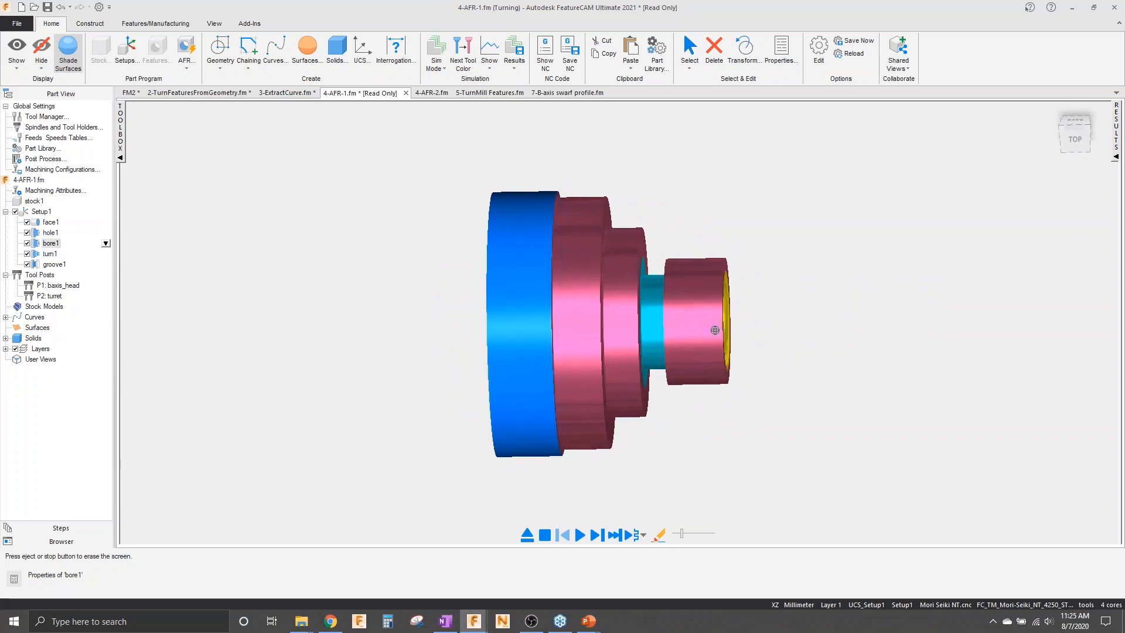
click(544, 535)
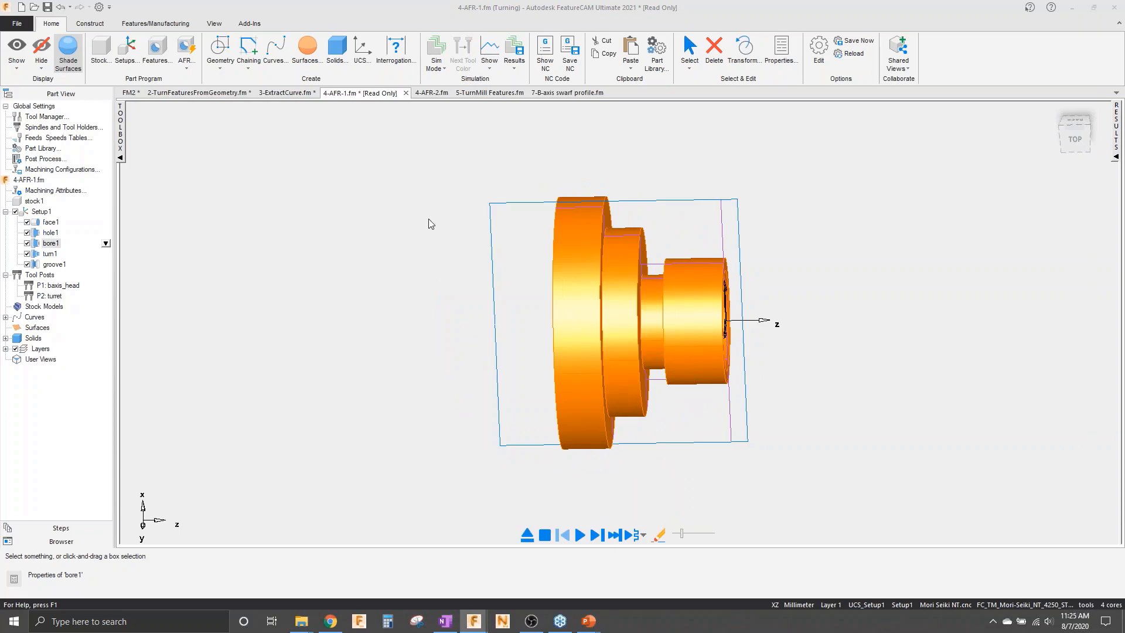
- In 4-AFR-2.fm, run Automatic Feature Recognition on ps_solid2 for Setup1, creating the bore, face, three grooves, hole and turn features
click(429, 93)
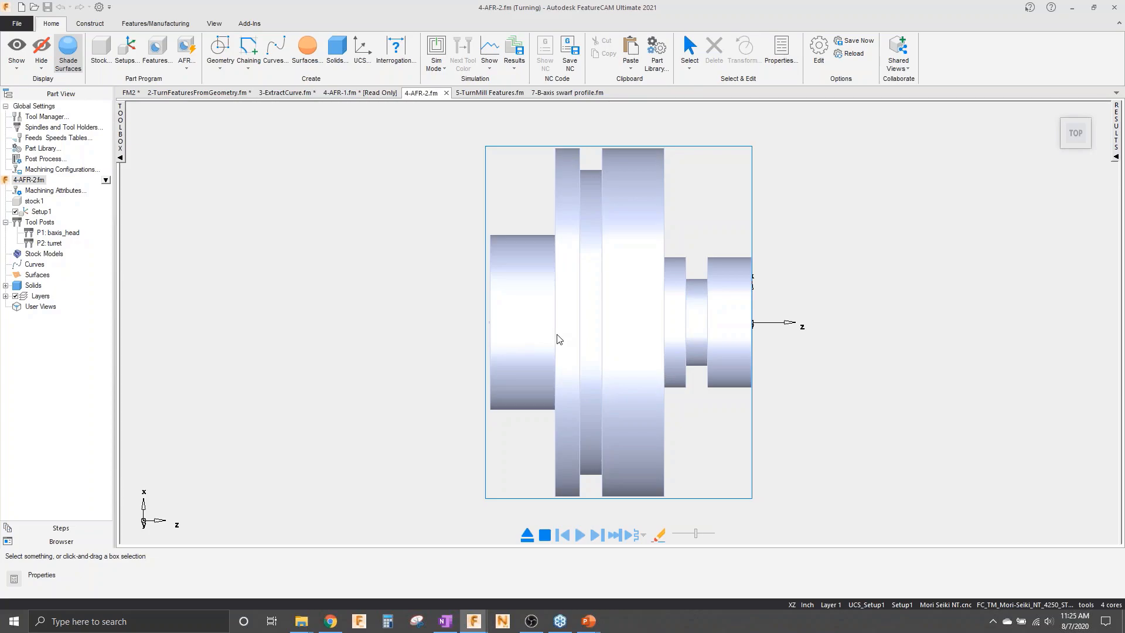
click(186, 50)
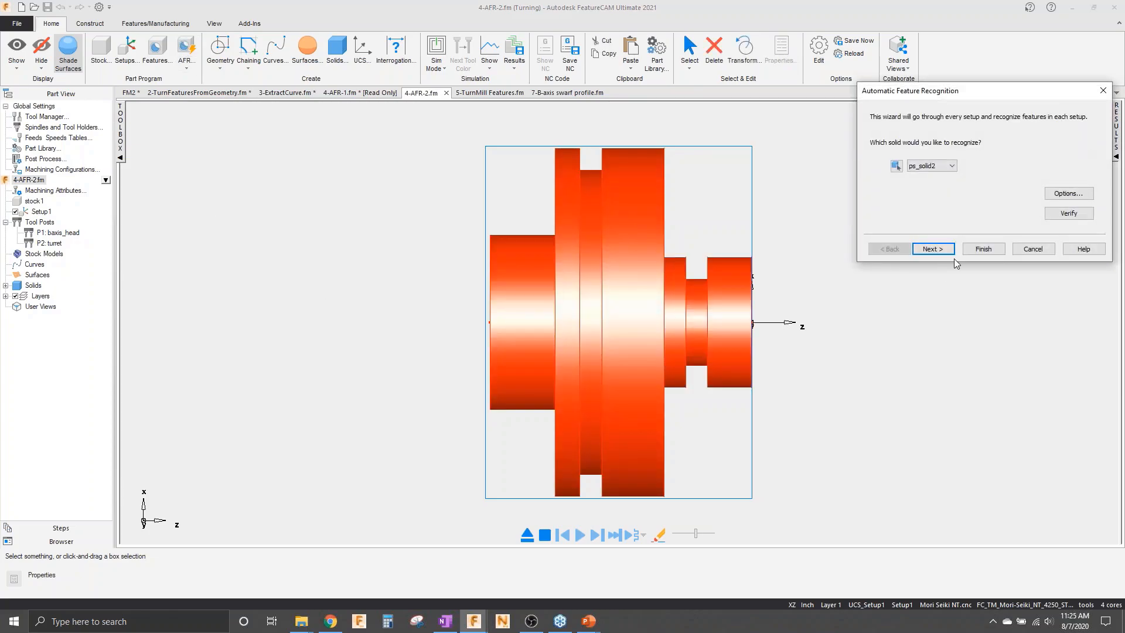
click(943, 250)
click(933, 249)
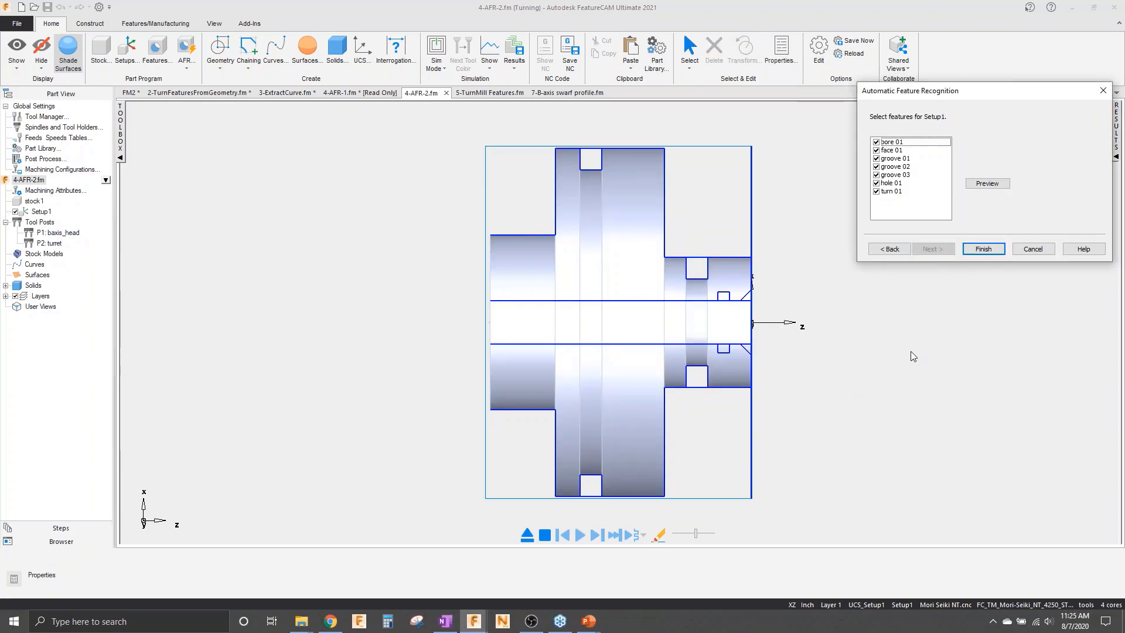
click(984, 249)
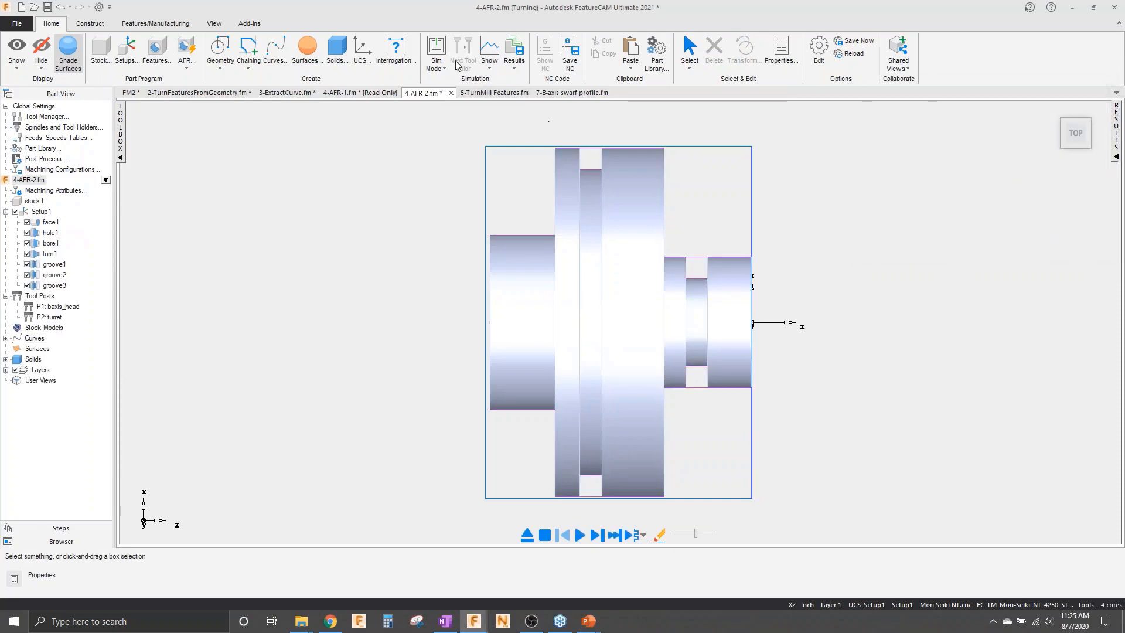
- Simulate all Setup1 features in 3D, check the cut stock, and clear the simulation
click(438, 64)
click(447, 143)
click(580, 535)
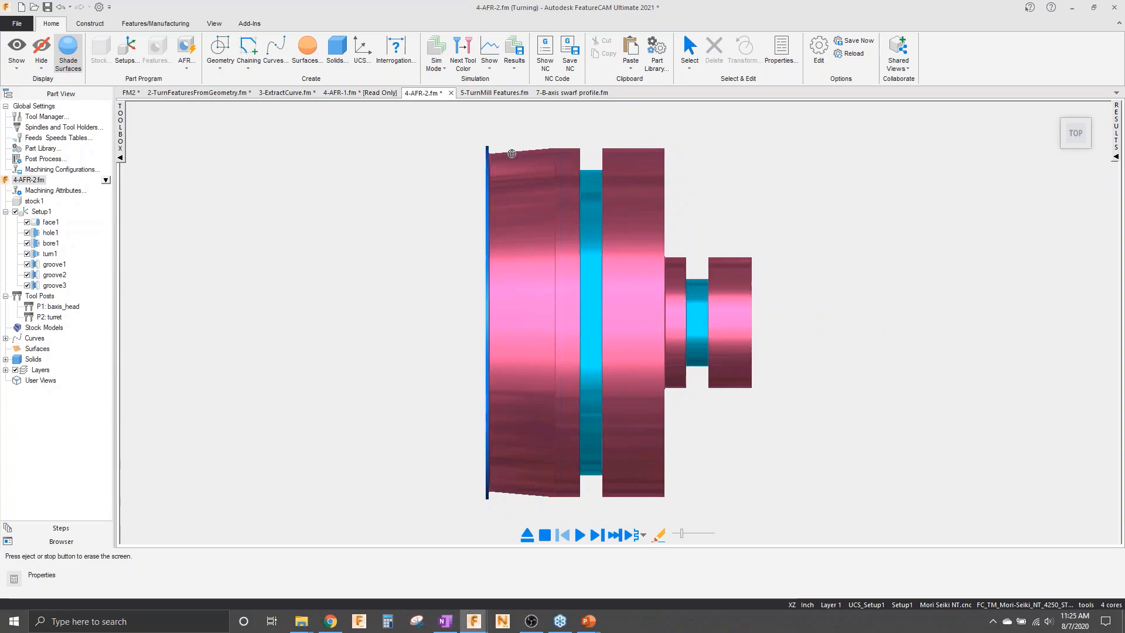
click(529, 538)
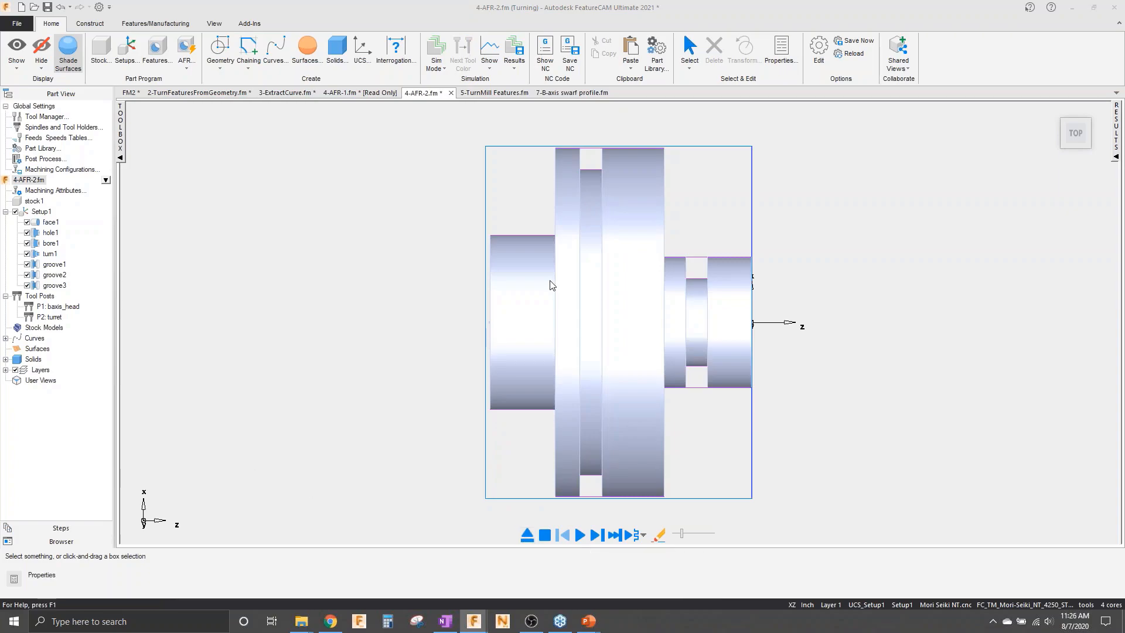
- In turn1's properties, set the rough operation's undercuts to Remove all undercuts and apply the change
click(53, 256)
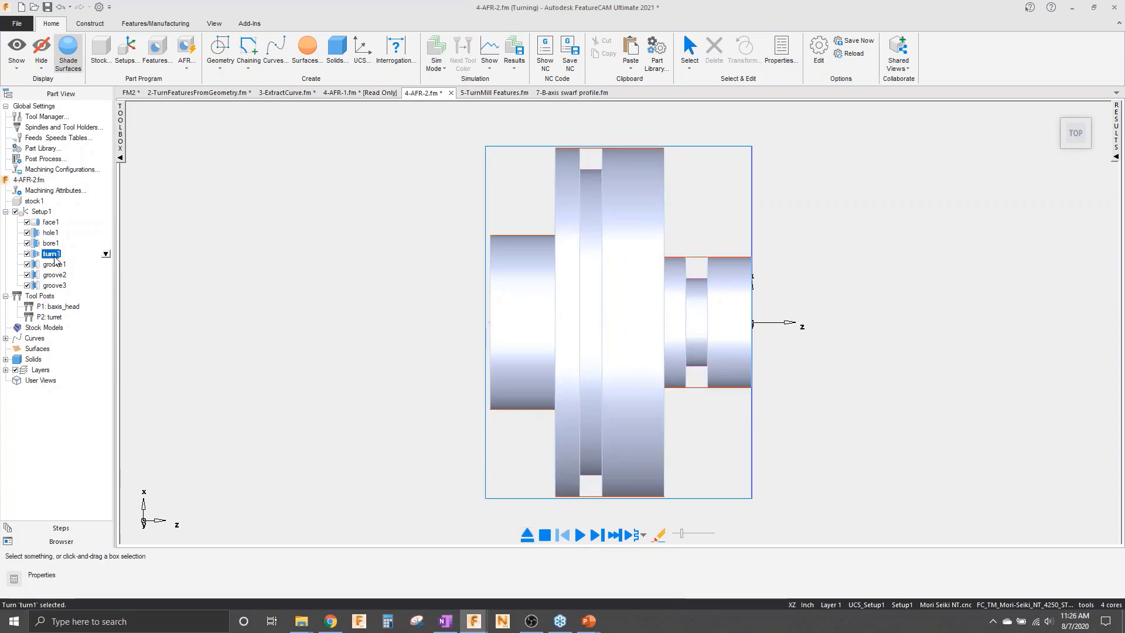
double_click(52, 255)
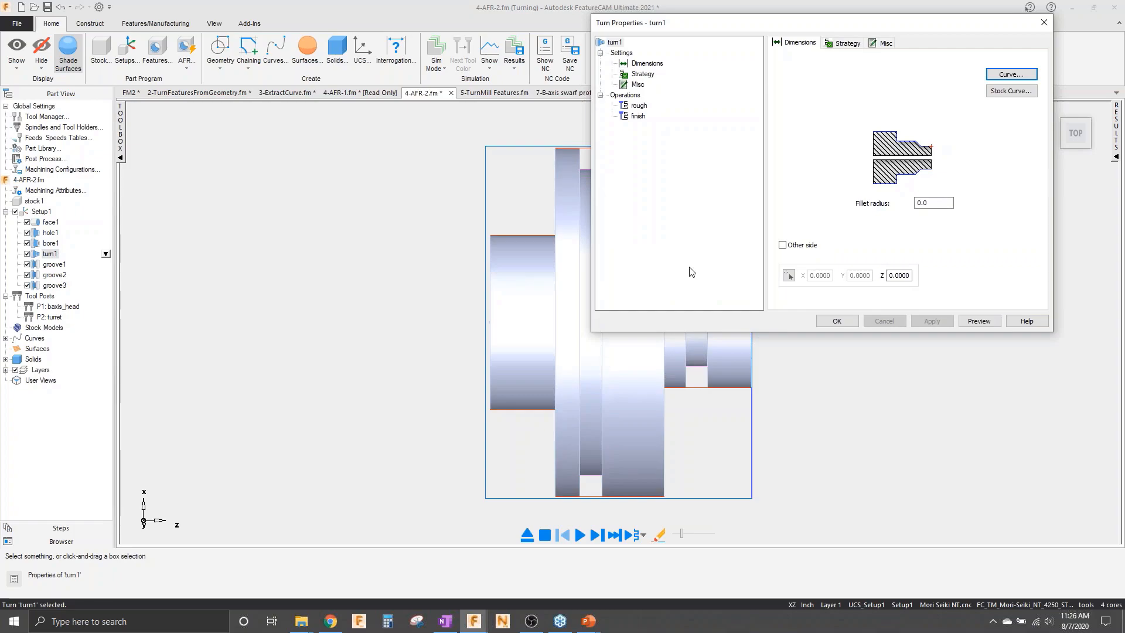
middle_drag(698, 409, 527, 382)
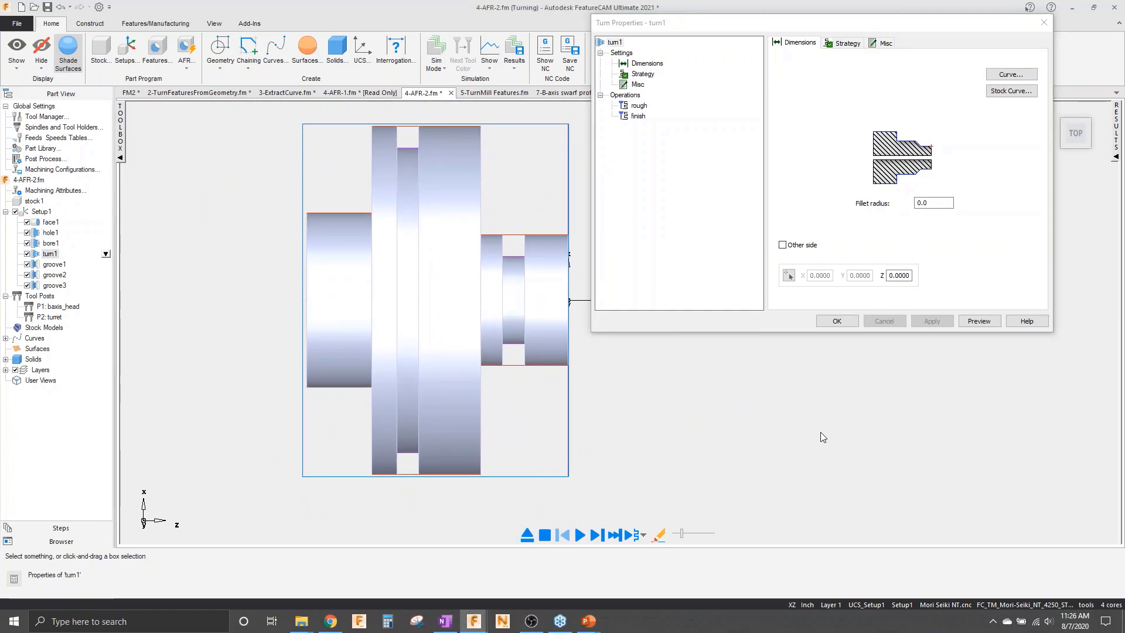
click(639, 105)
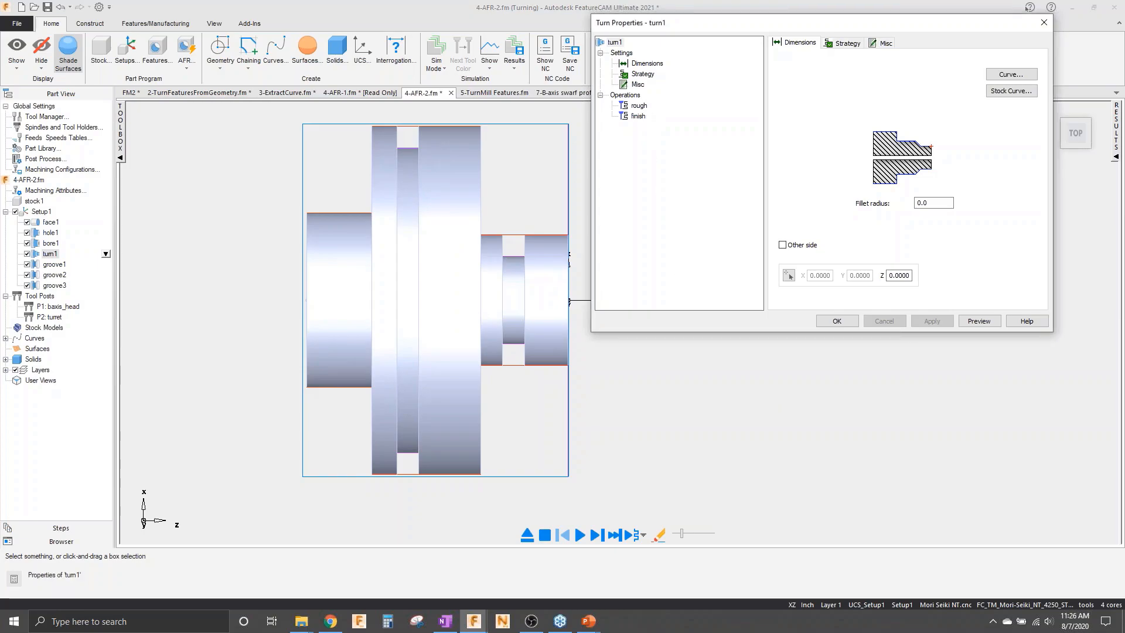
click(961, 42)
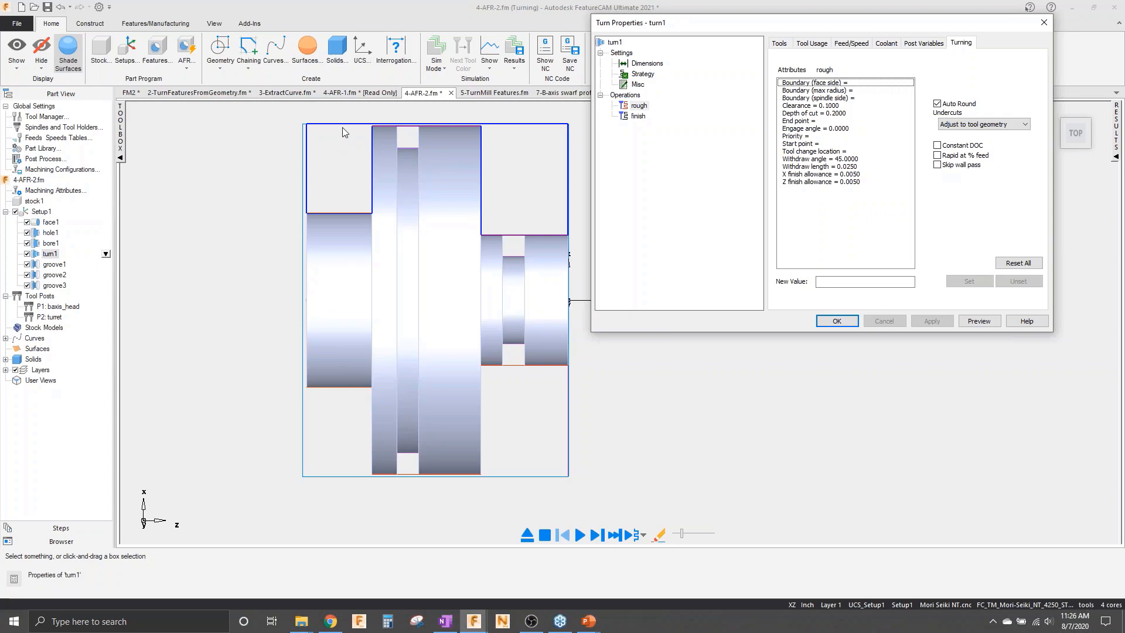
click(979, 126)
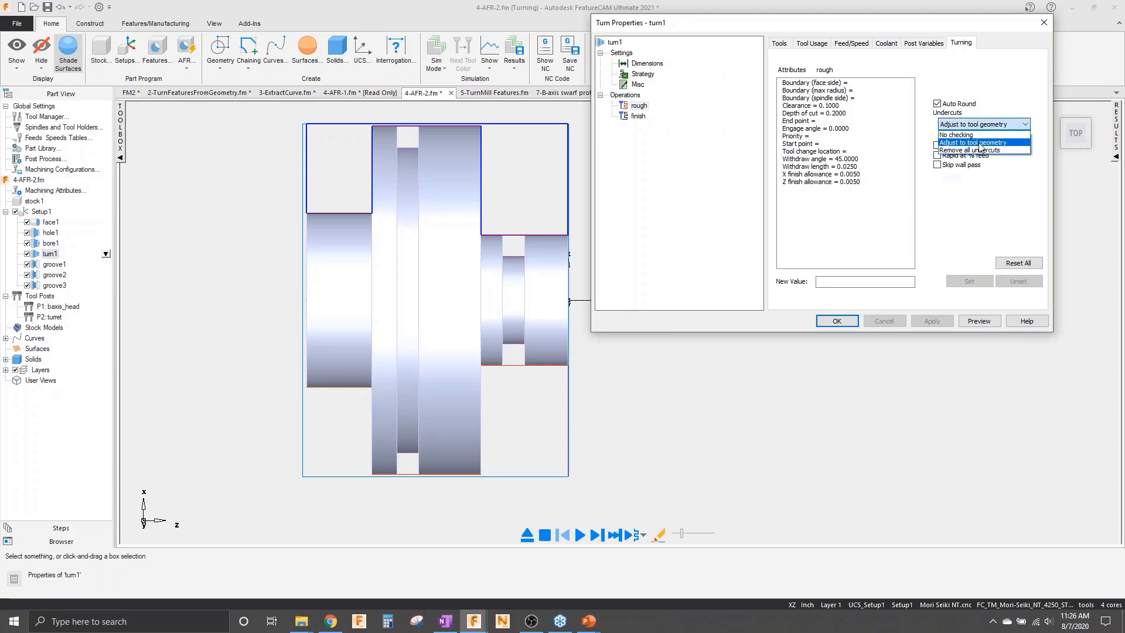
click(980, 152)
click(938, 322)
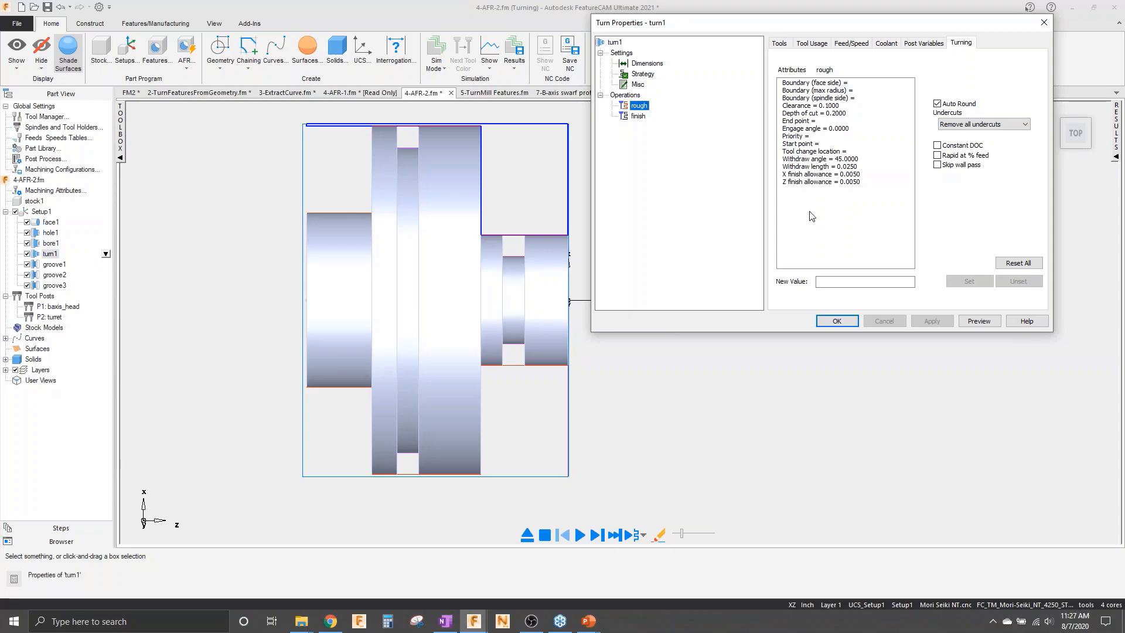
- Set the undercuts of turn1's finish operation to Remove all undercuts
click(638, 117)
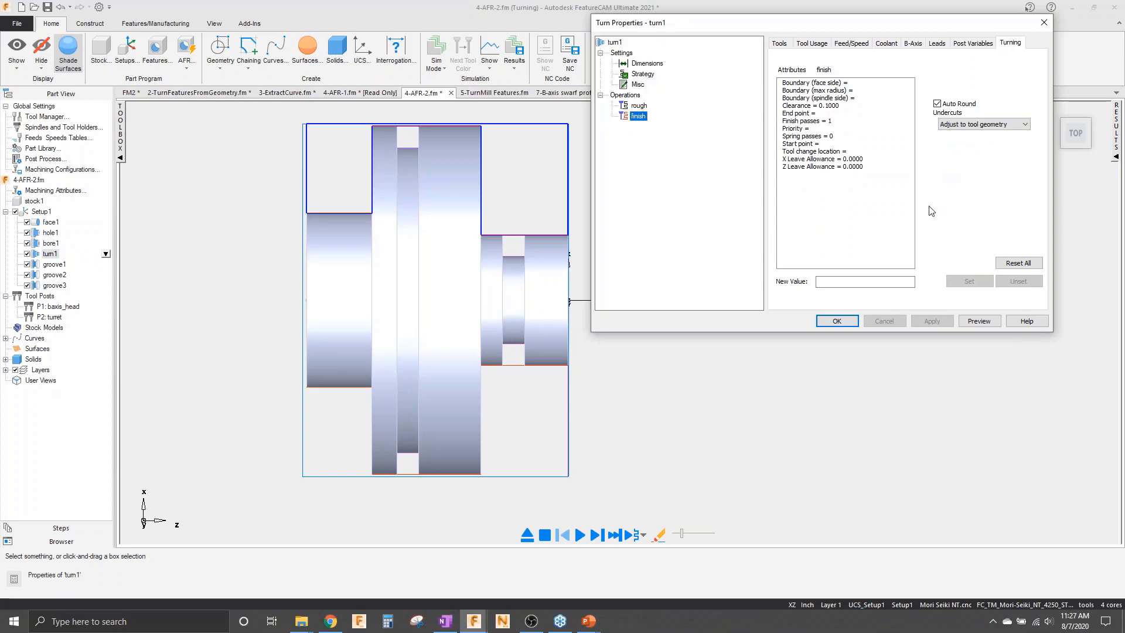
click(959, 125)
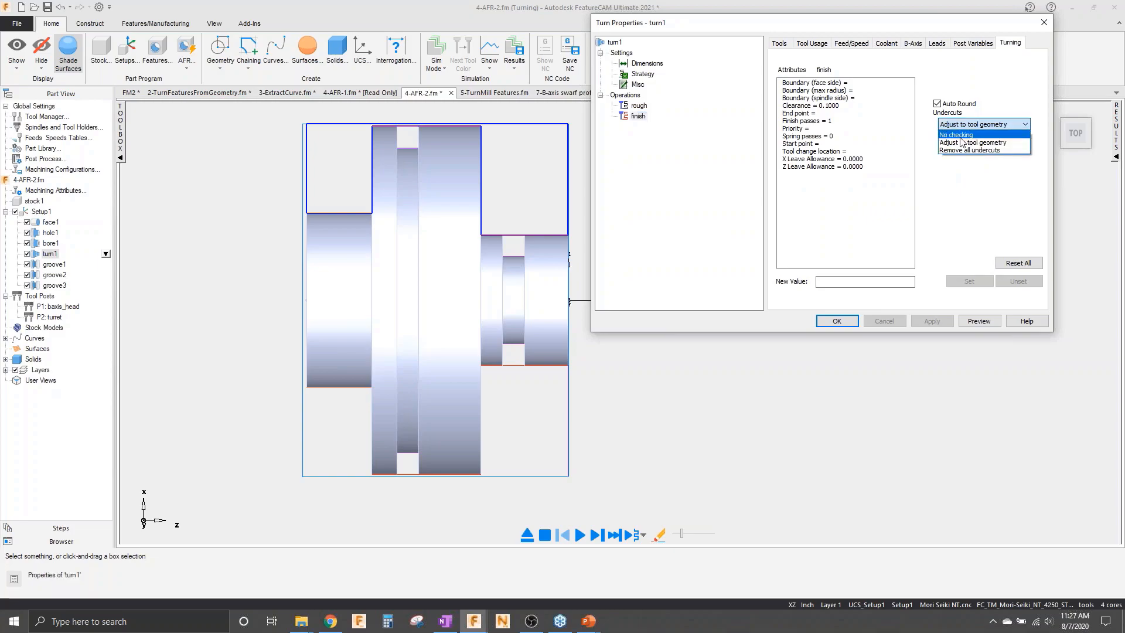
click(967, 150)
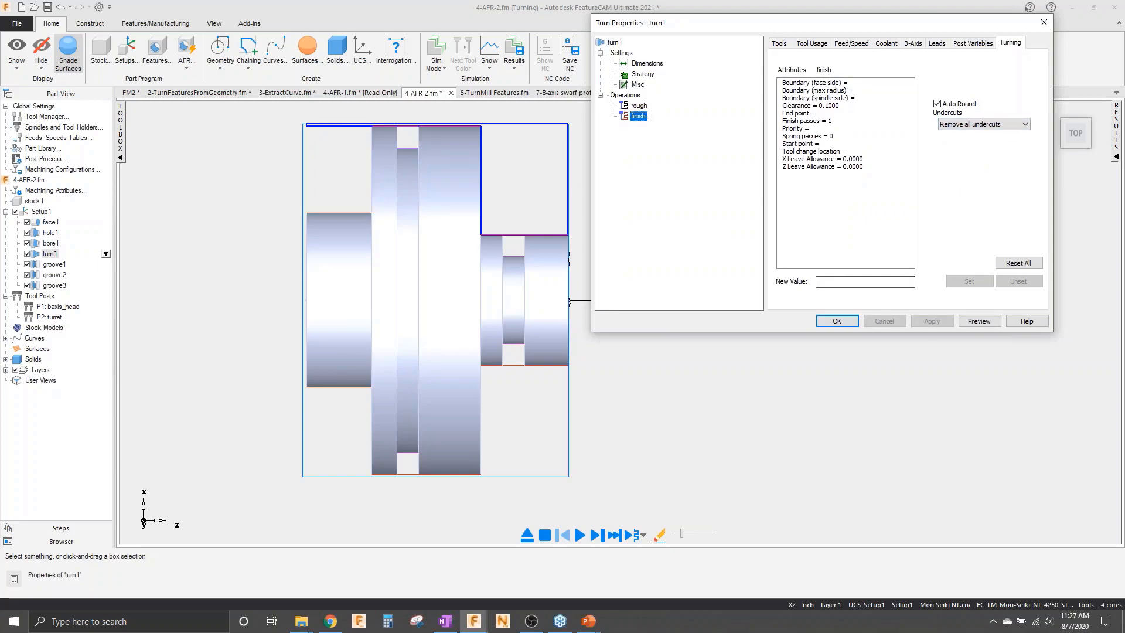
- Preview turn1's finish toolpath with the changed undercut handling, clear the preview, and accept the turn properties
click(979, 321)
click(581, 536)
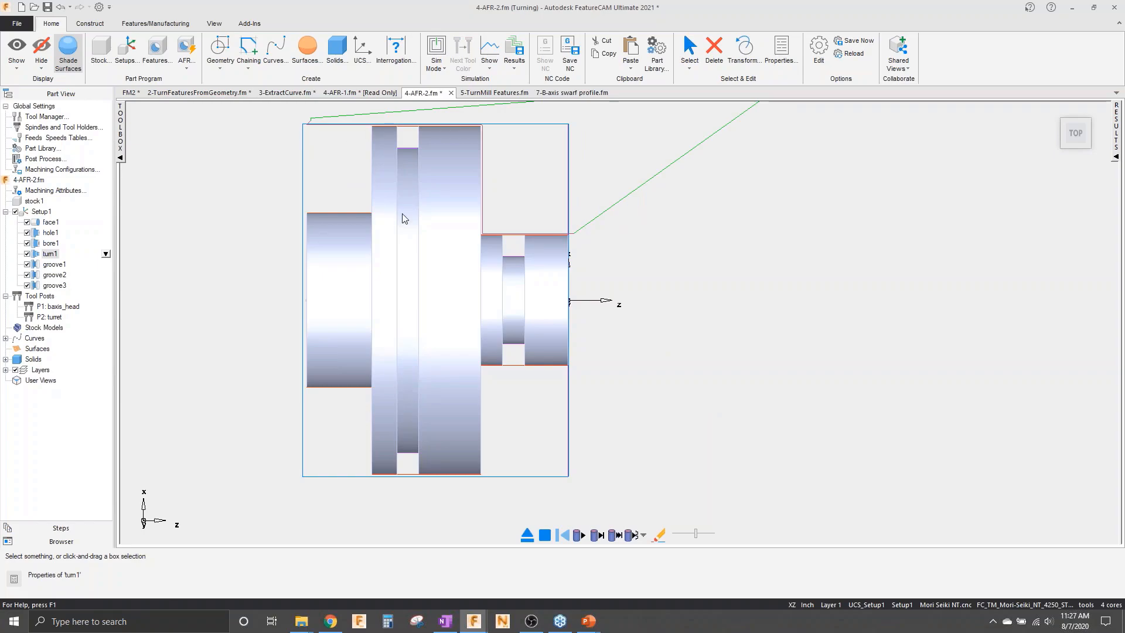
click(529, 538)
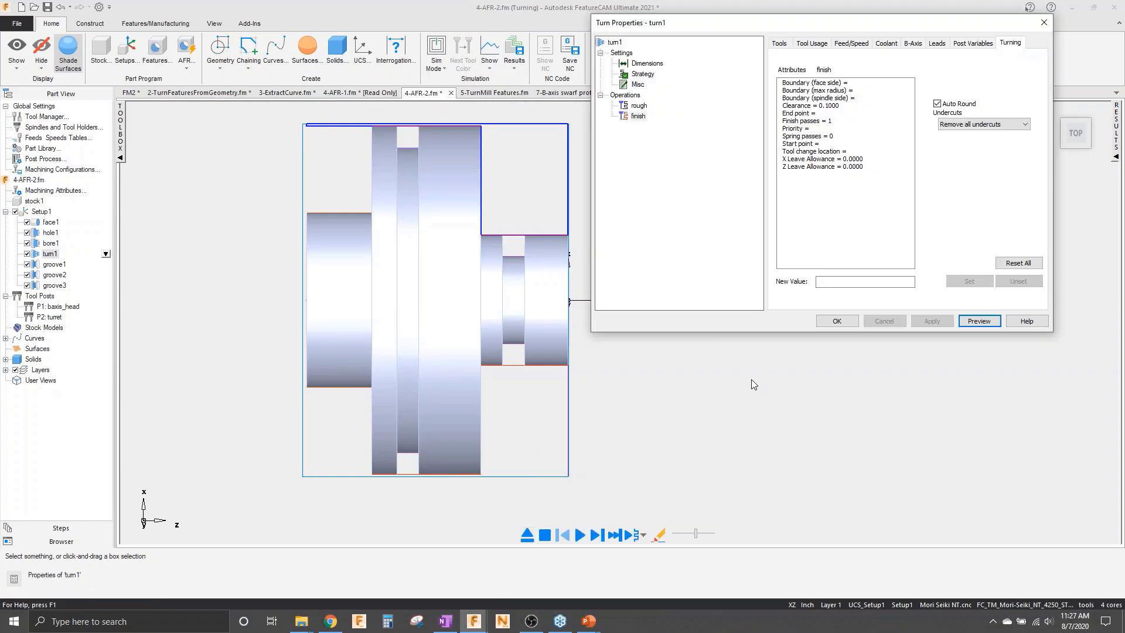
click(836, 322)
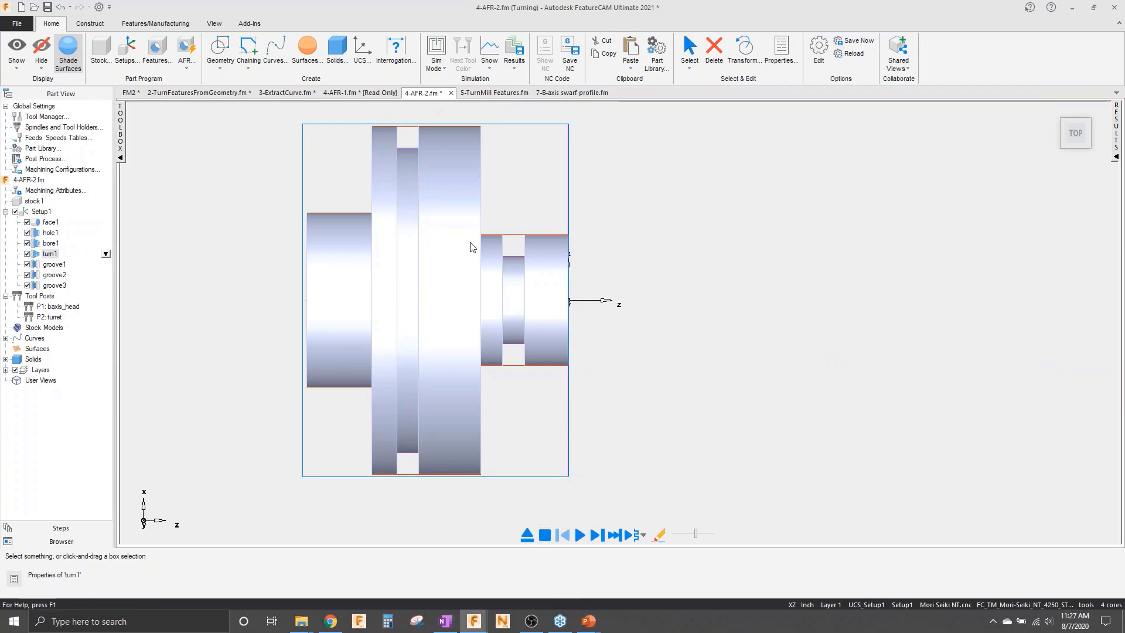
- Simulate the complete part in 3D again, inspect the cut stock from an angle, restore the top view, and end the simulation
click(441, 66)
click(447, 139)
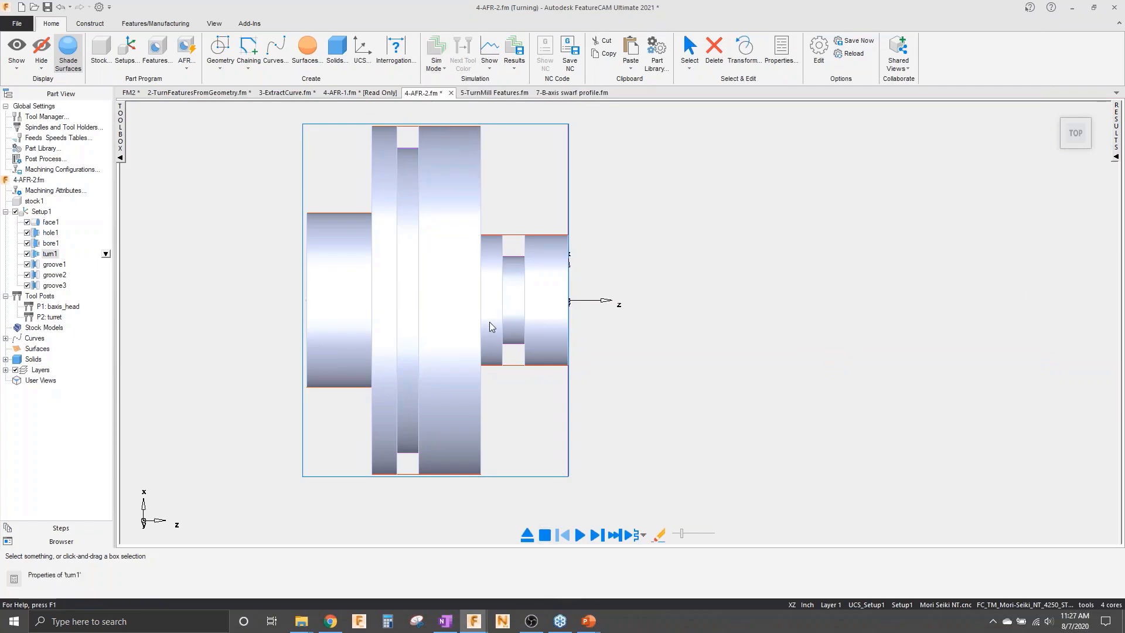
click(580, 535)
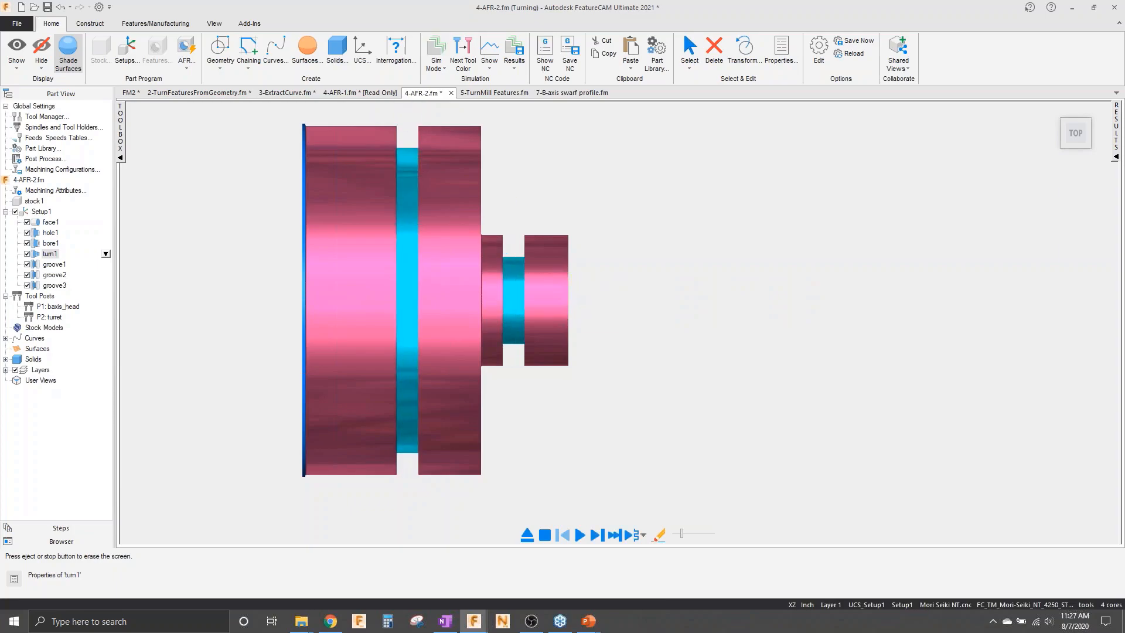
middle_drag(563, 296, 600, 432)
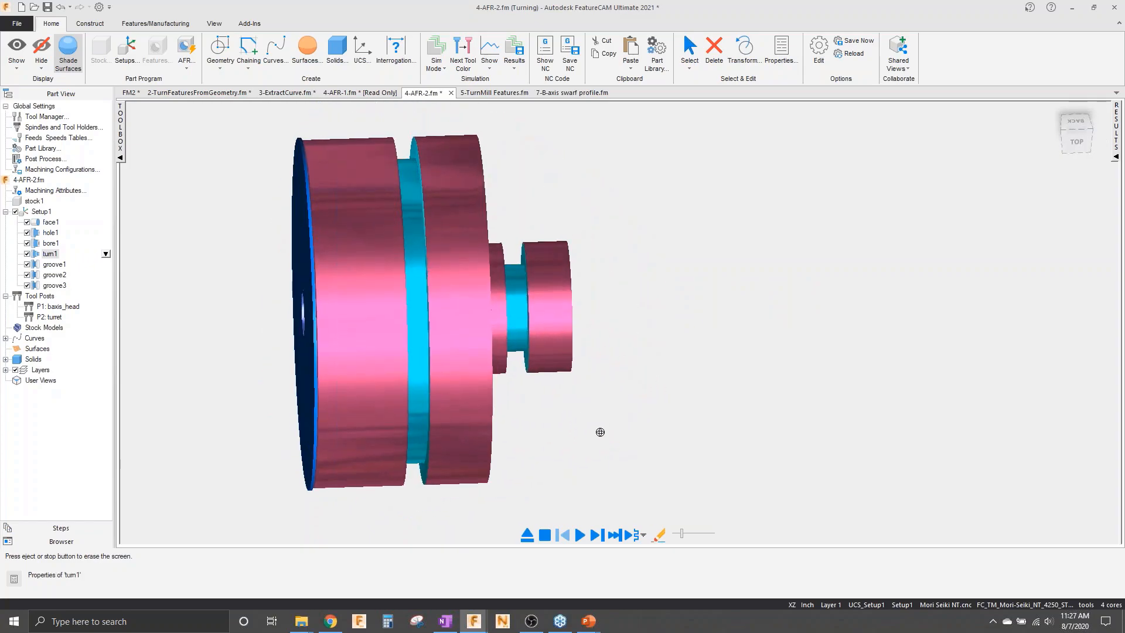
right_click(600, 432)
click(668, 363)
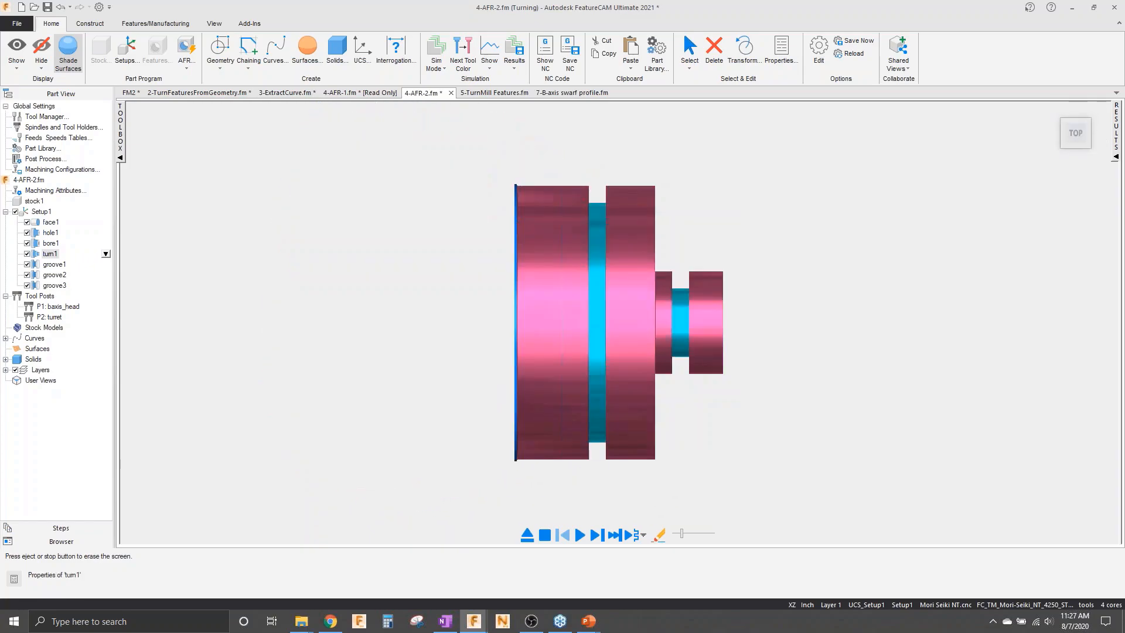
click(544, 535)
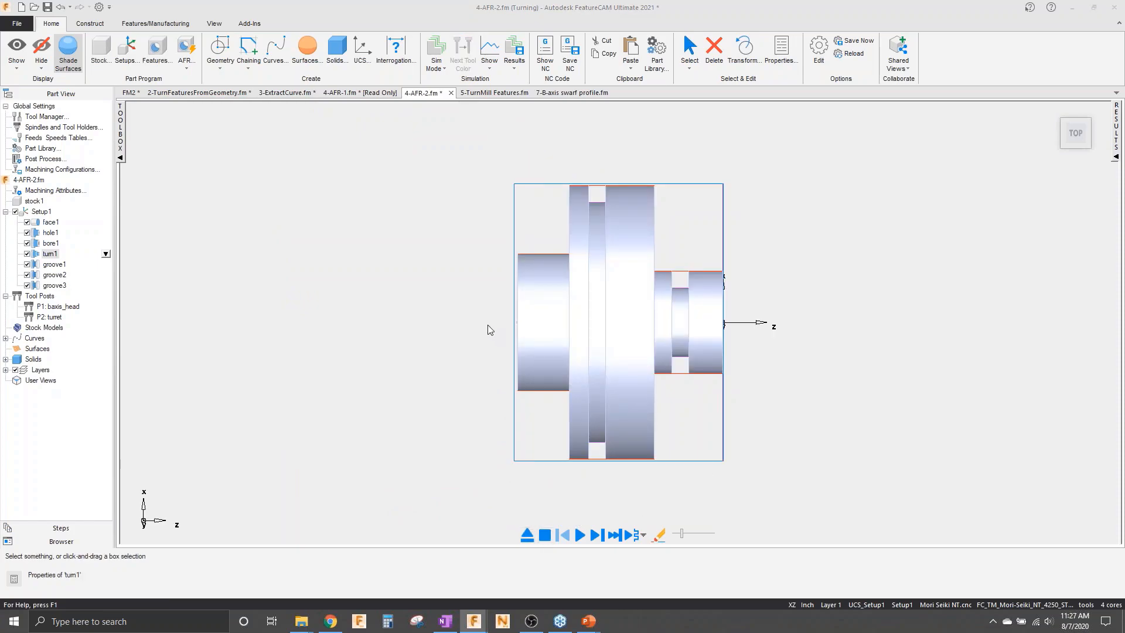
- Create turning setup Setup2 on the Sub spindle, aligning its zero to the stock face opposite Setup1's
click(127, 64)
click(945, 256)
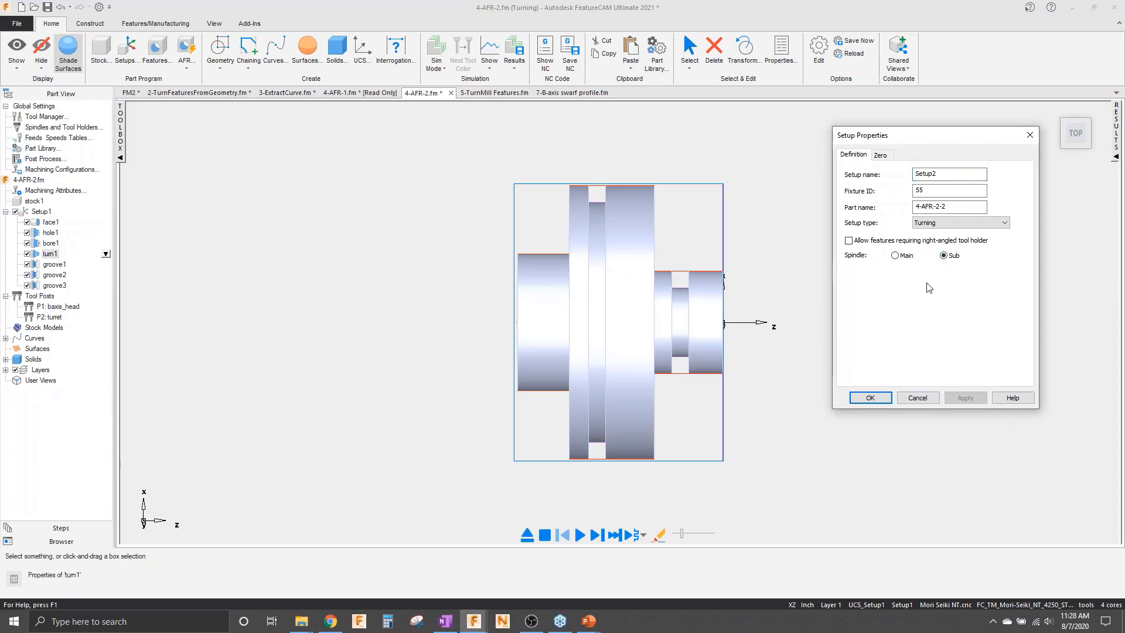
click(880, 156)
click(886, 234)
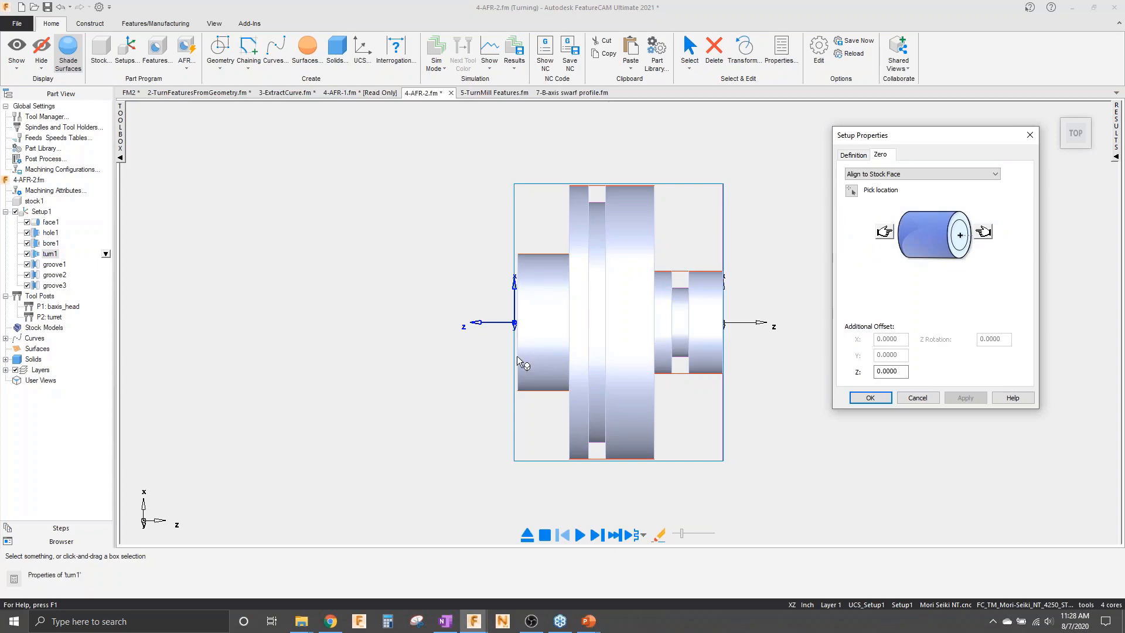
scroll(509, 327, up, 1)
scroll(508, 328, up, 2)
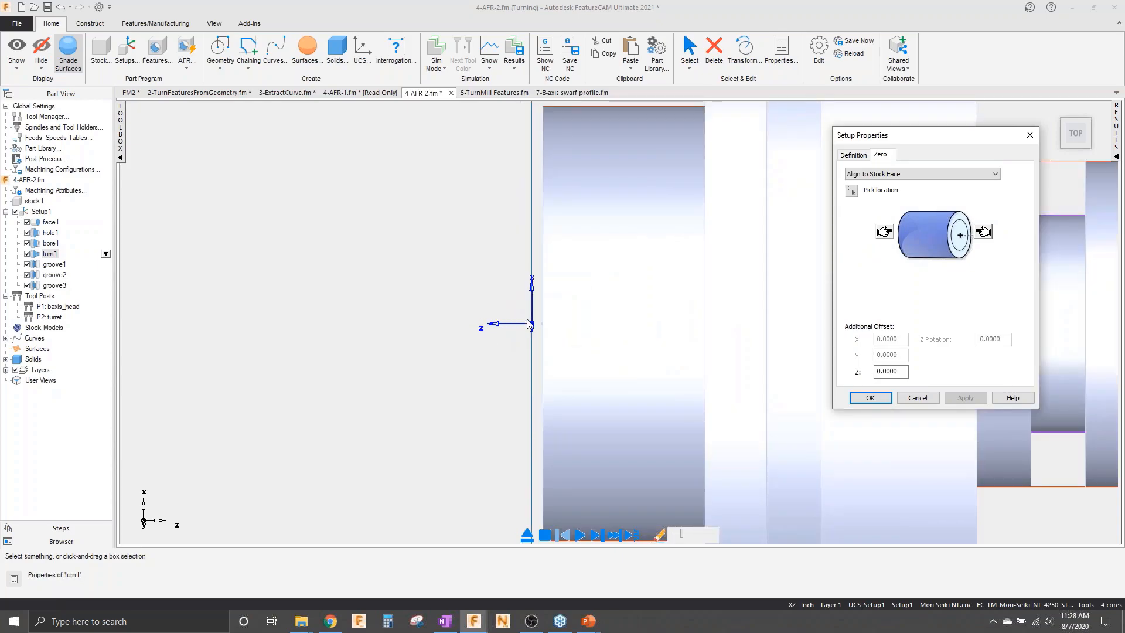
scroll(529, 325, down, 2)
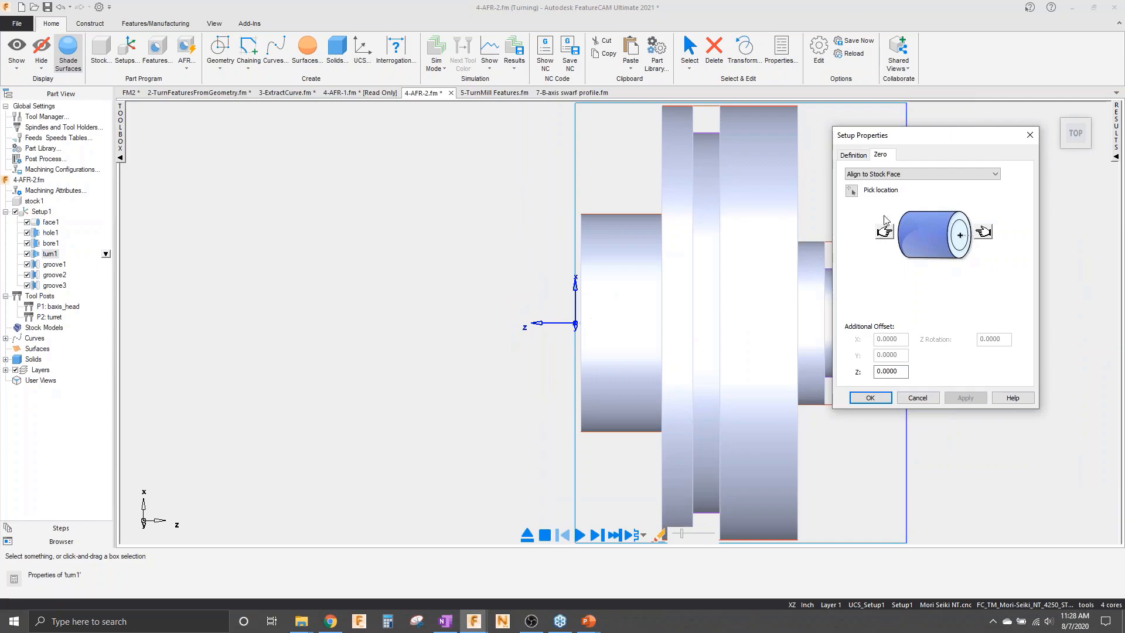
- Move Setup2's zero from the stock face to the end face of the solid and finish the setup
click(851, 192)
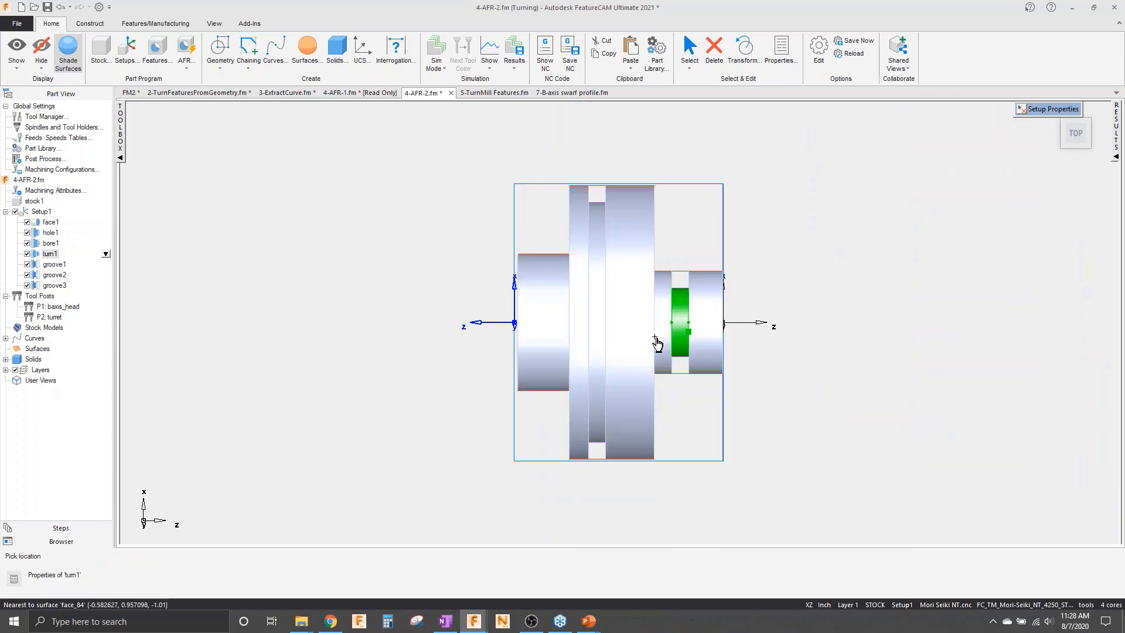
scroll(540, 331, up, 4)
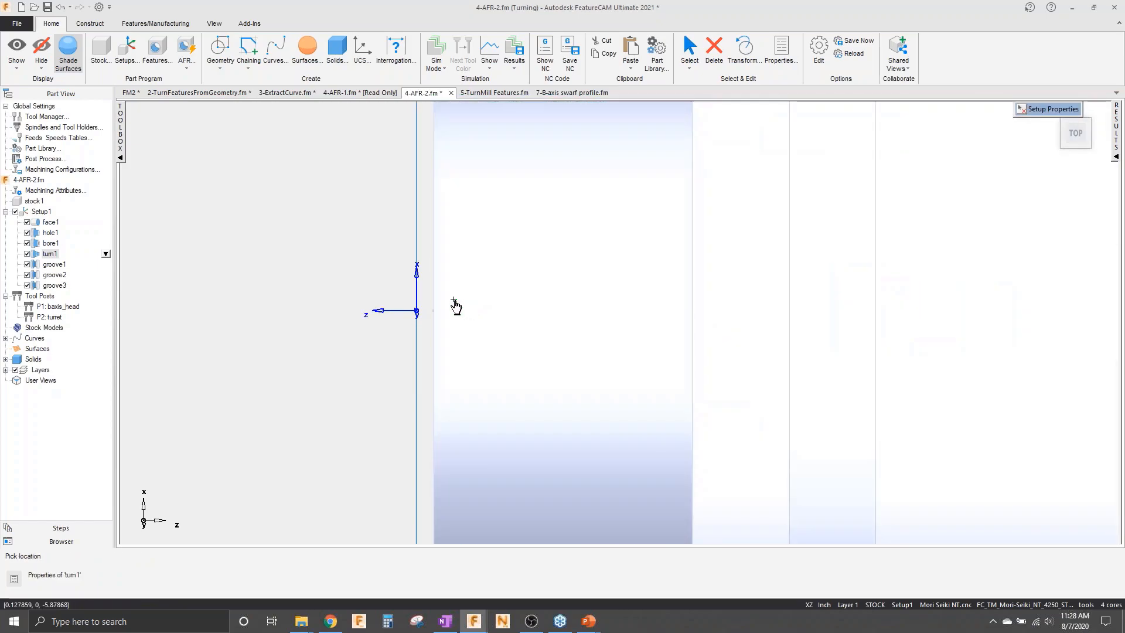
click(438, 304)
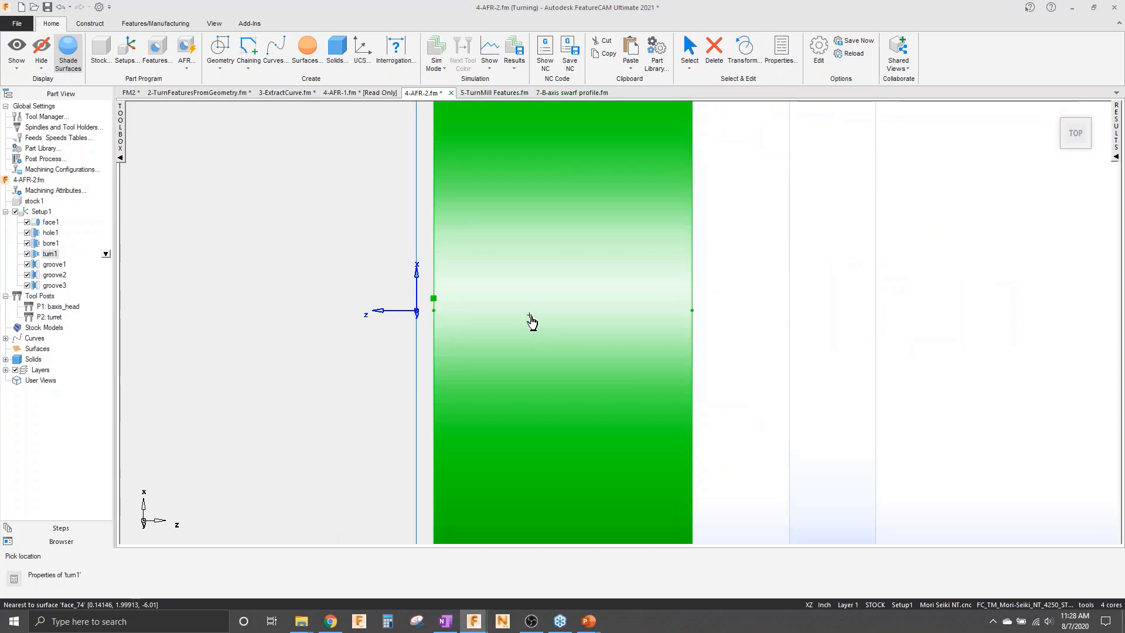
click(870, 397)
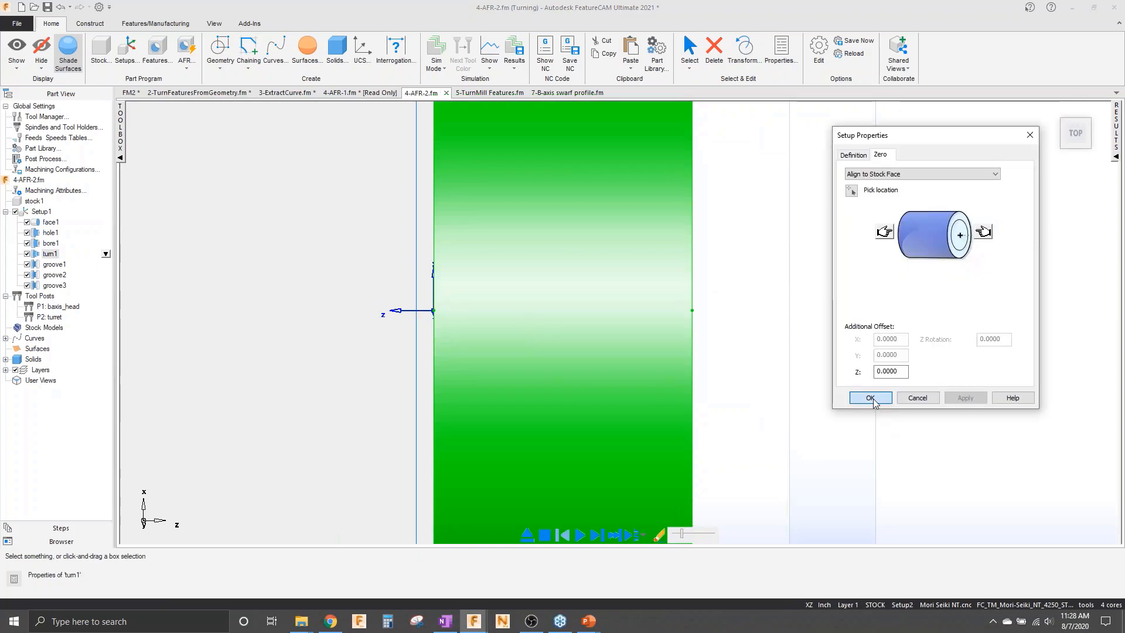
scroll(786, 440, down, 6)
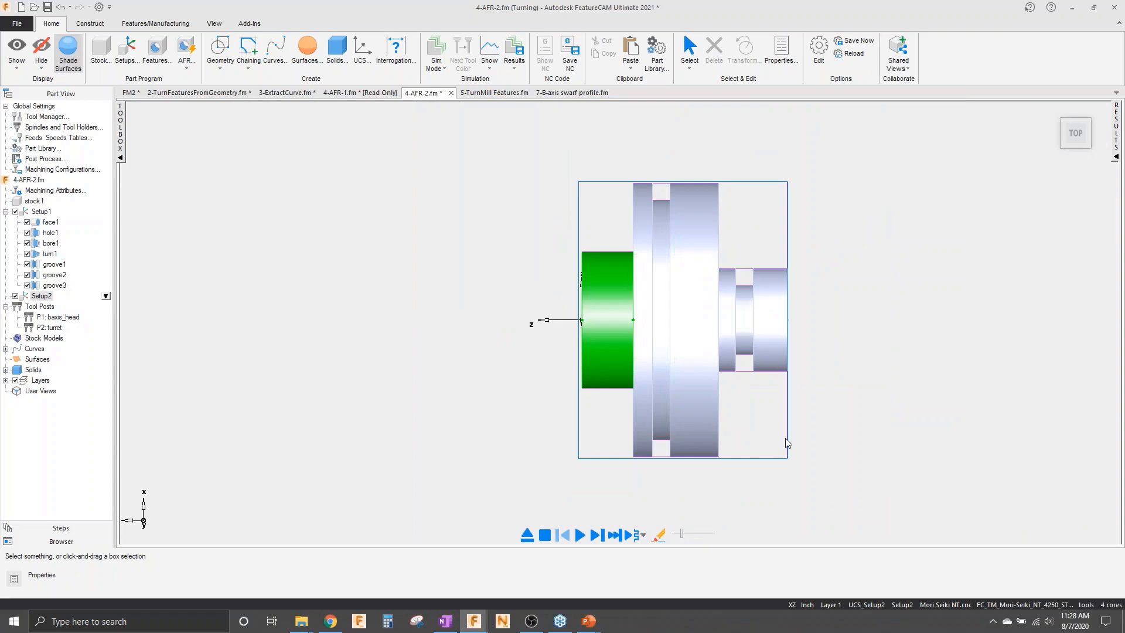
click(780, 432)
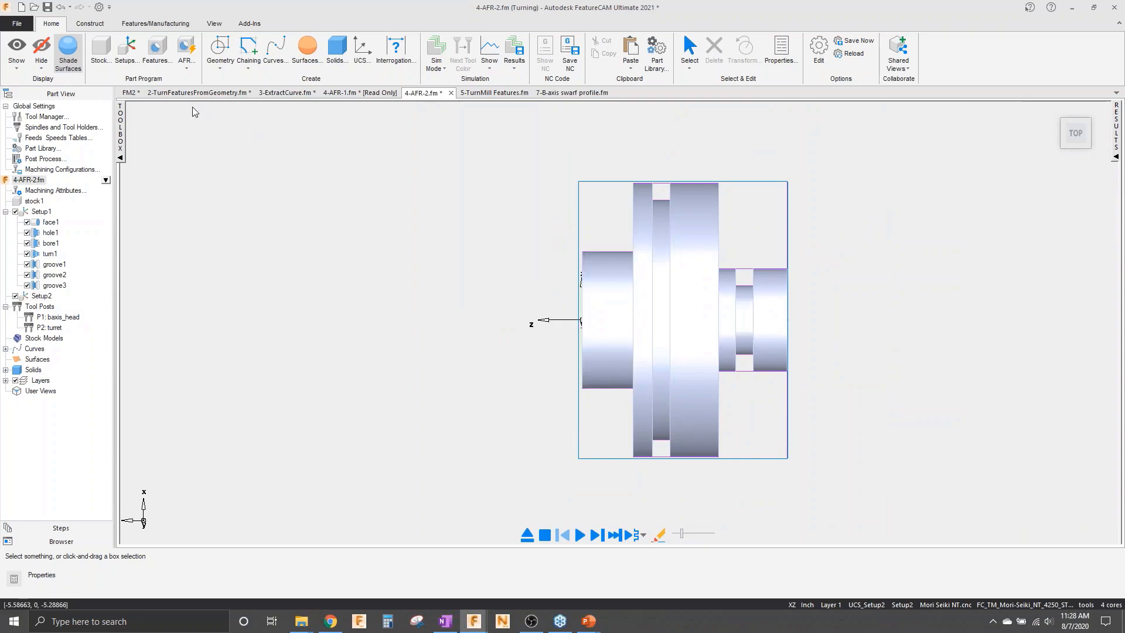
- Start automatic feature recognition on solid ps_solid2 and restrict it to Setup2
click(187, 48)
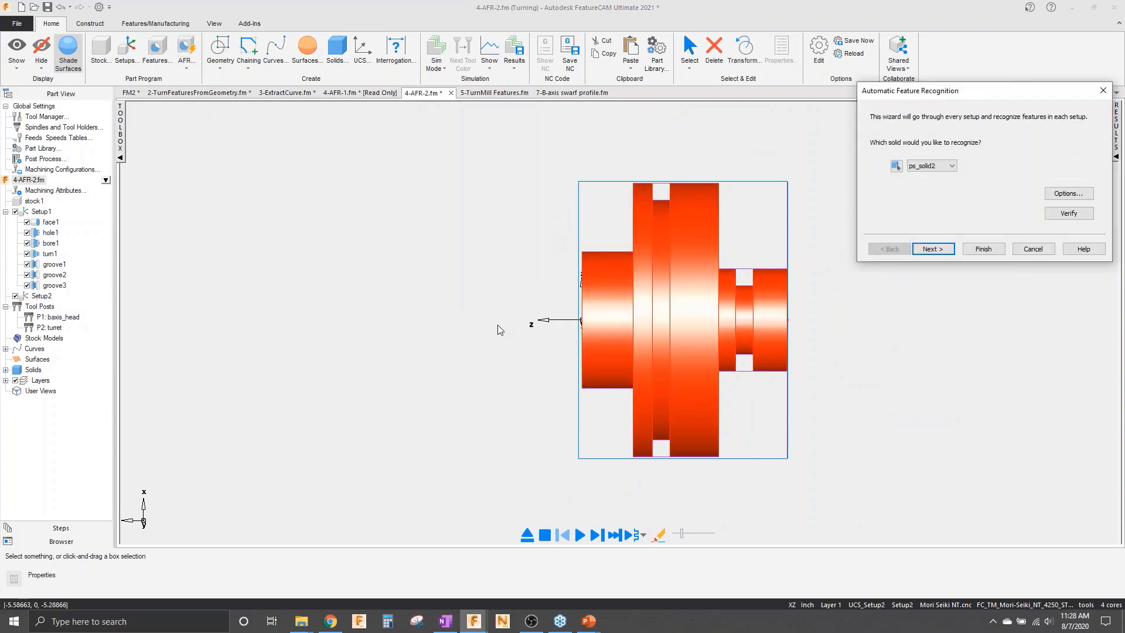
click(931, 249)
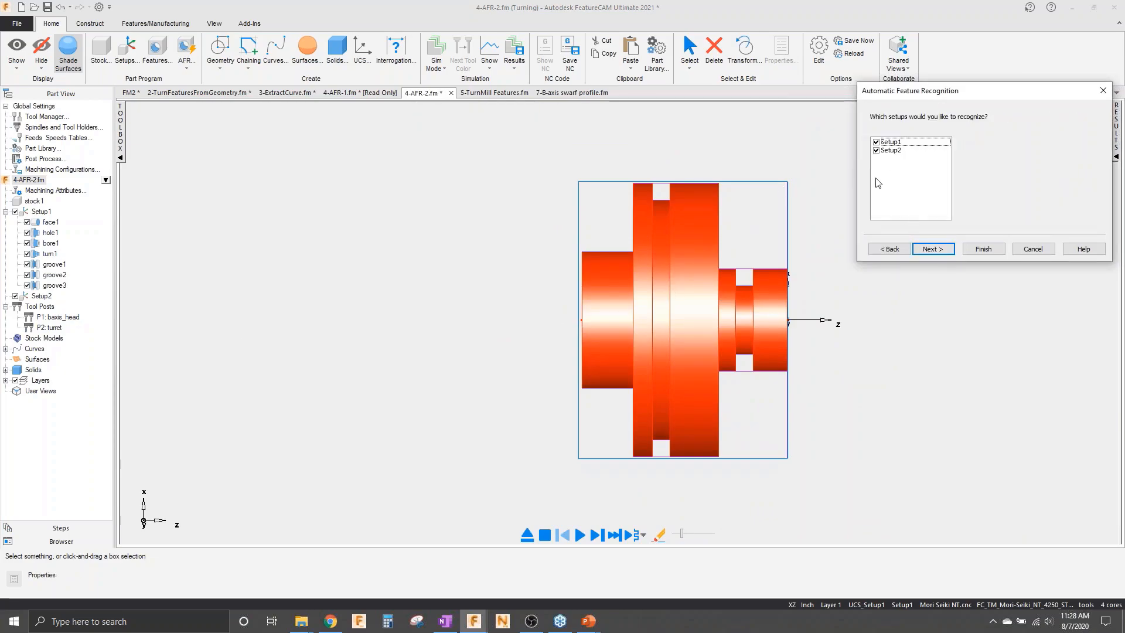
click(878, 143)
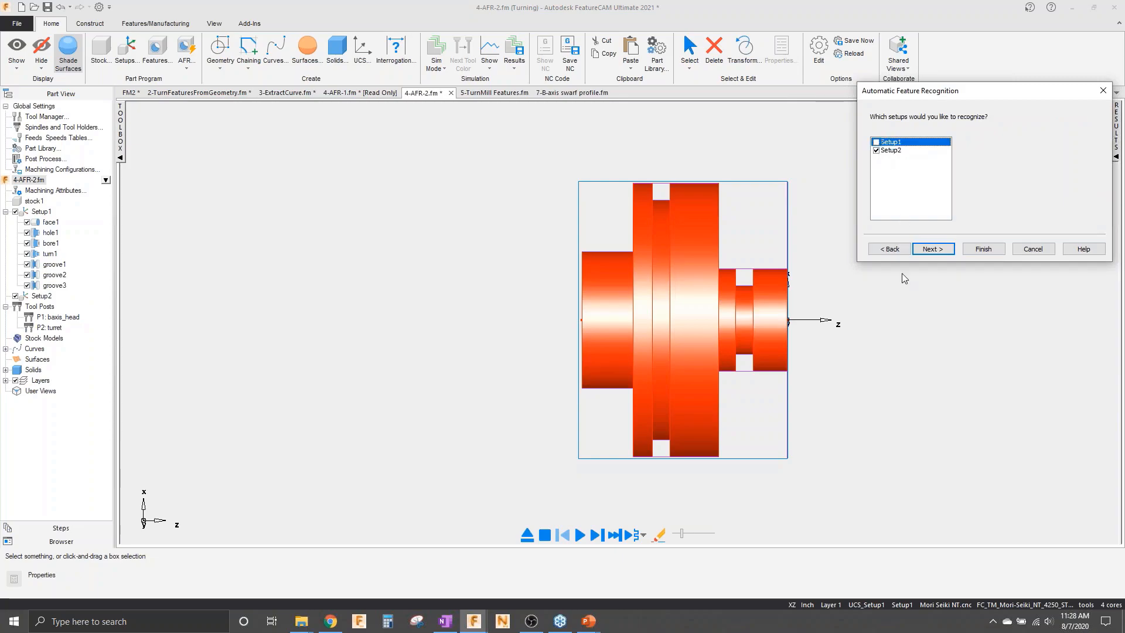
click(933, 252)
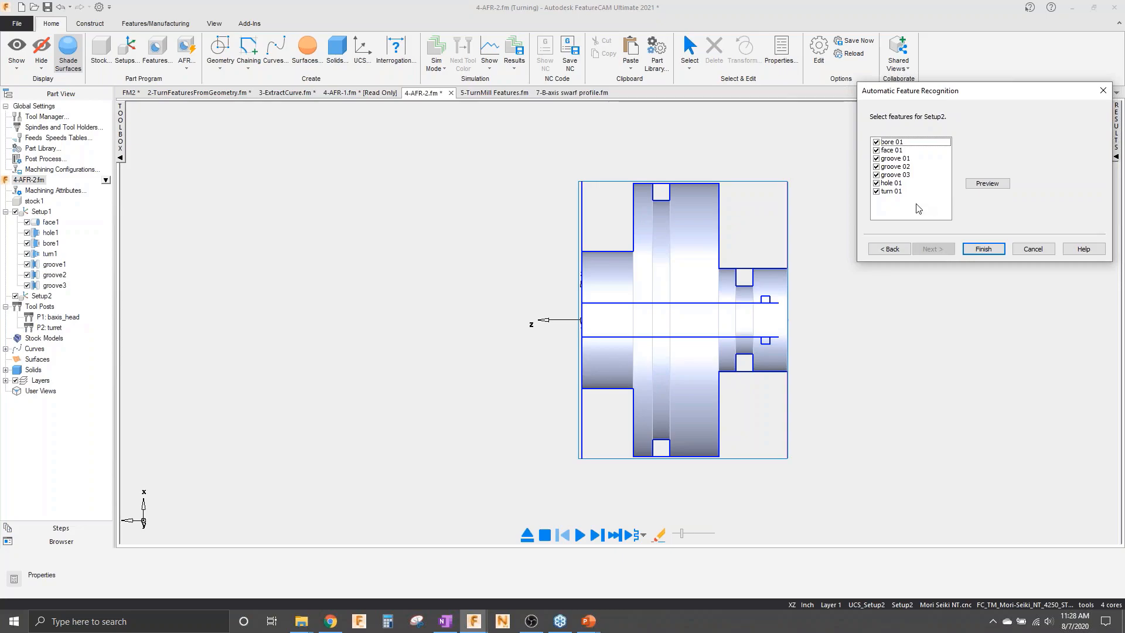
- Exclude the hole, bore and all three grooves from Setup2's recognized features, and create only face 01 and turn 01
click(877, 183)
click(878, 176)
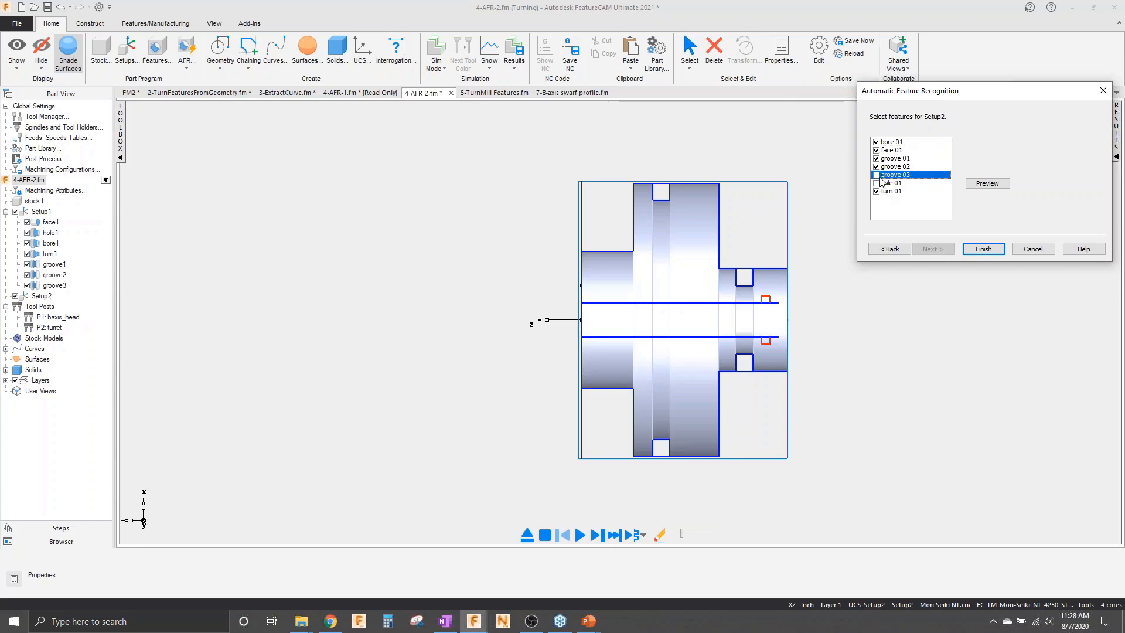
click(878, 167)
click(877, 159)
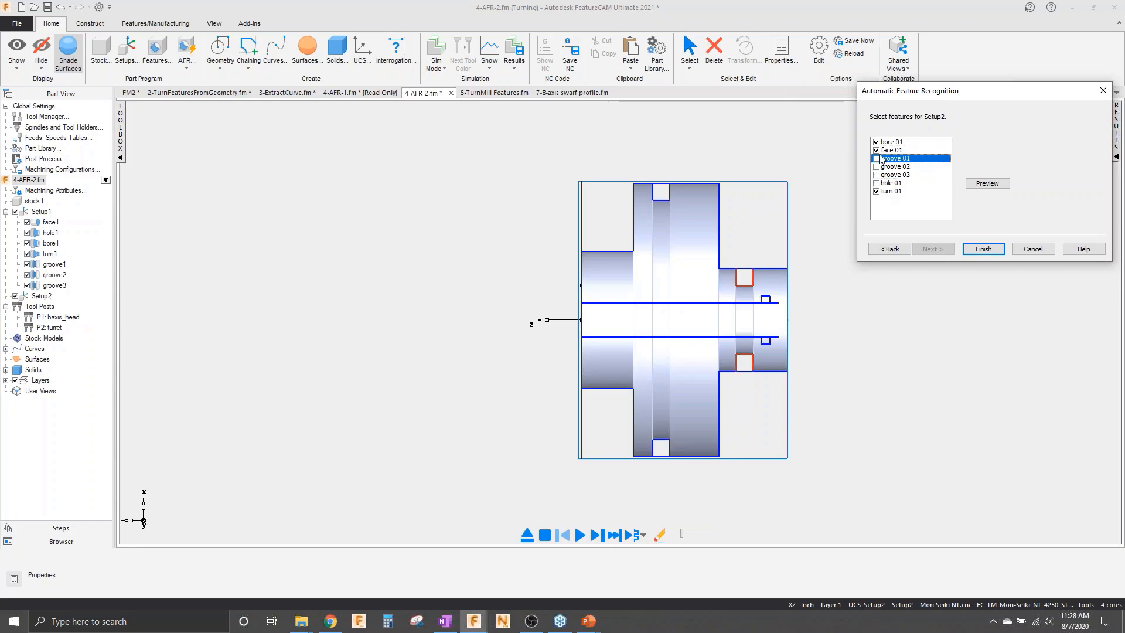
click(877, 142)
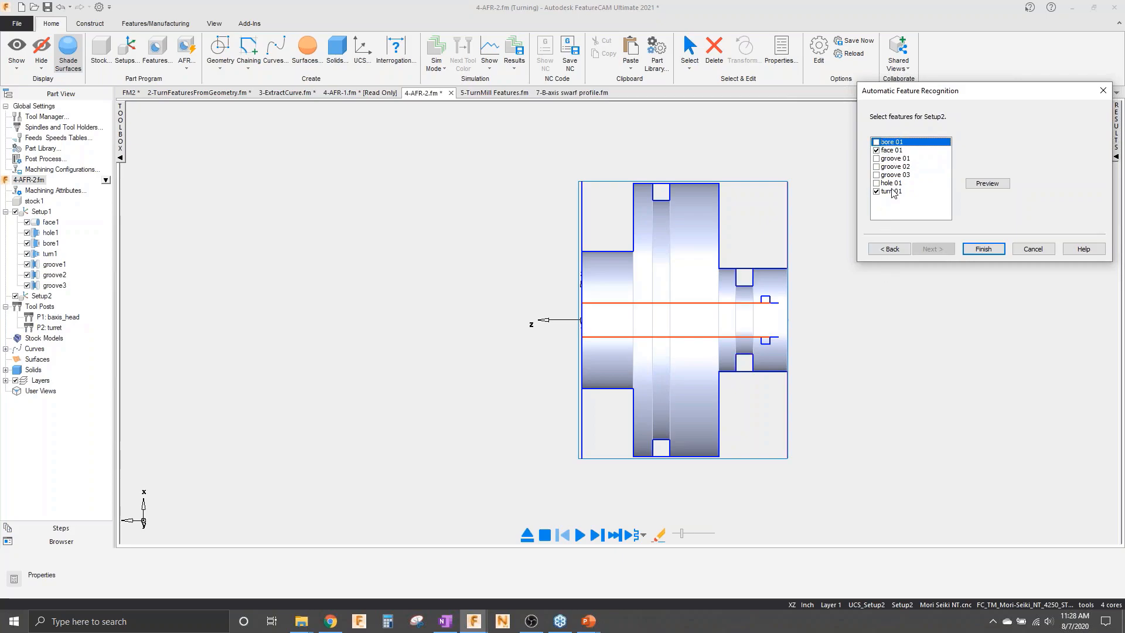
click(983, 251)
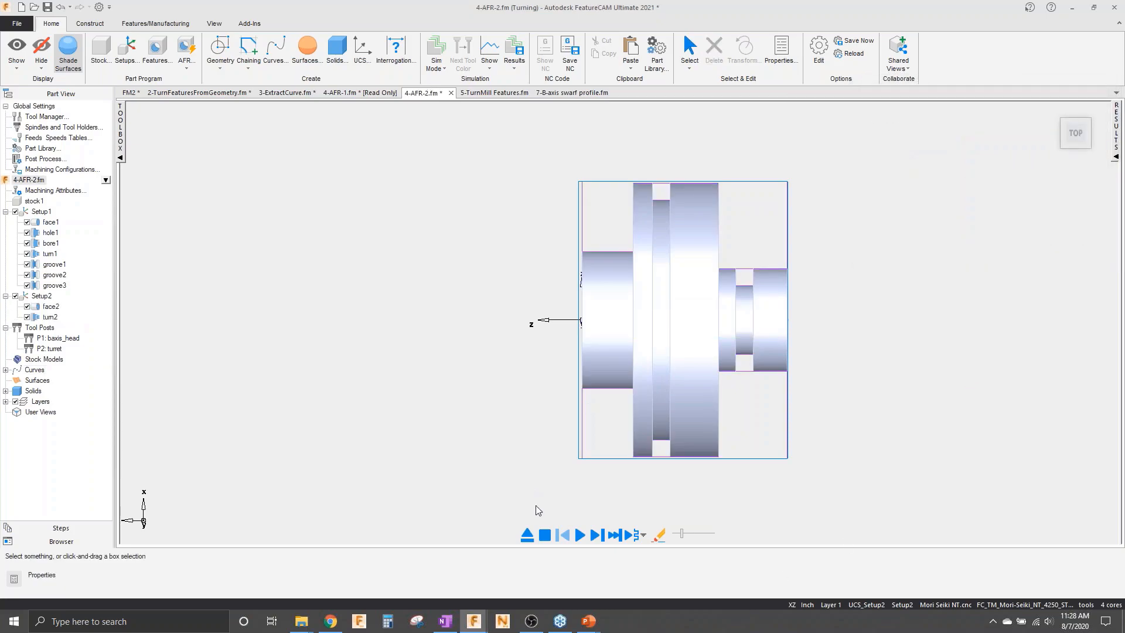
- Simulate machining of both setups in 3D, and end the simulation
click(580, 535)
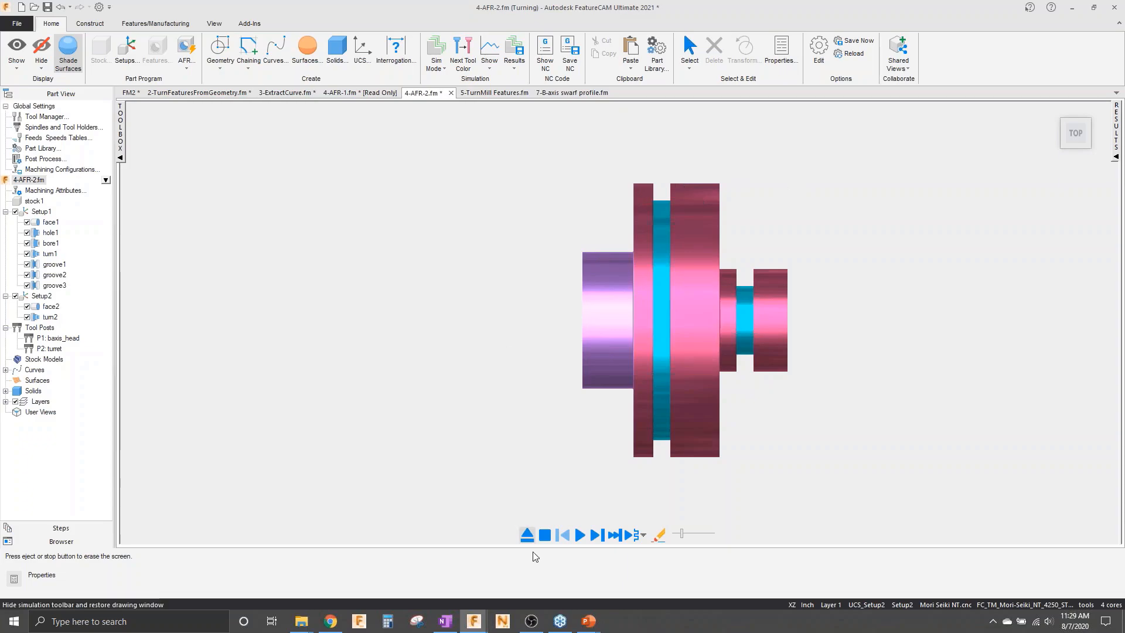
click(527, 534)
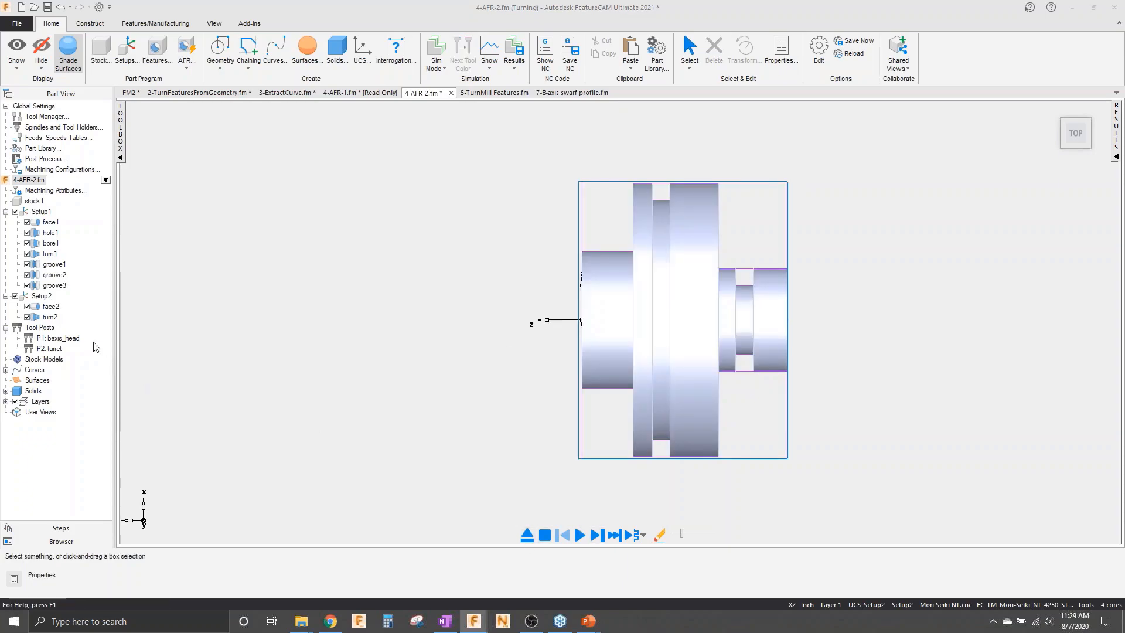
- Set the undercut handling of turn2's rough operation to Remove all undercuts and apply it
double_click(52, 318)
drag(771, 22, 211, 20)
click(82, 106)
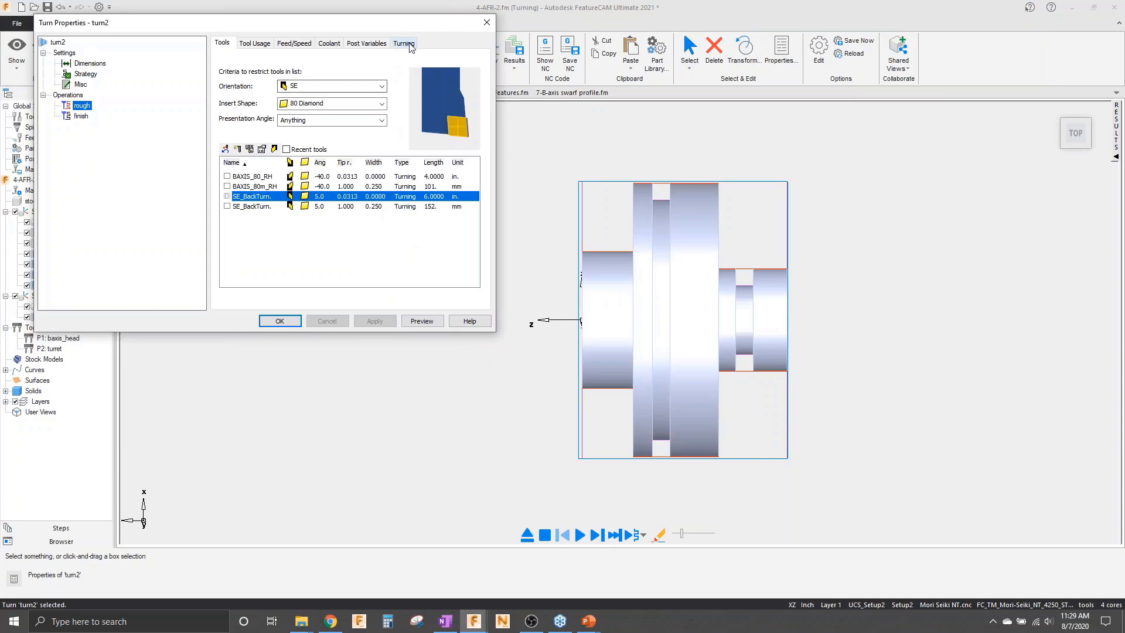
click(409, 44)
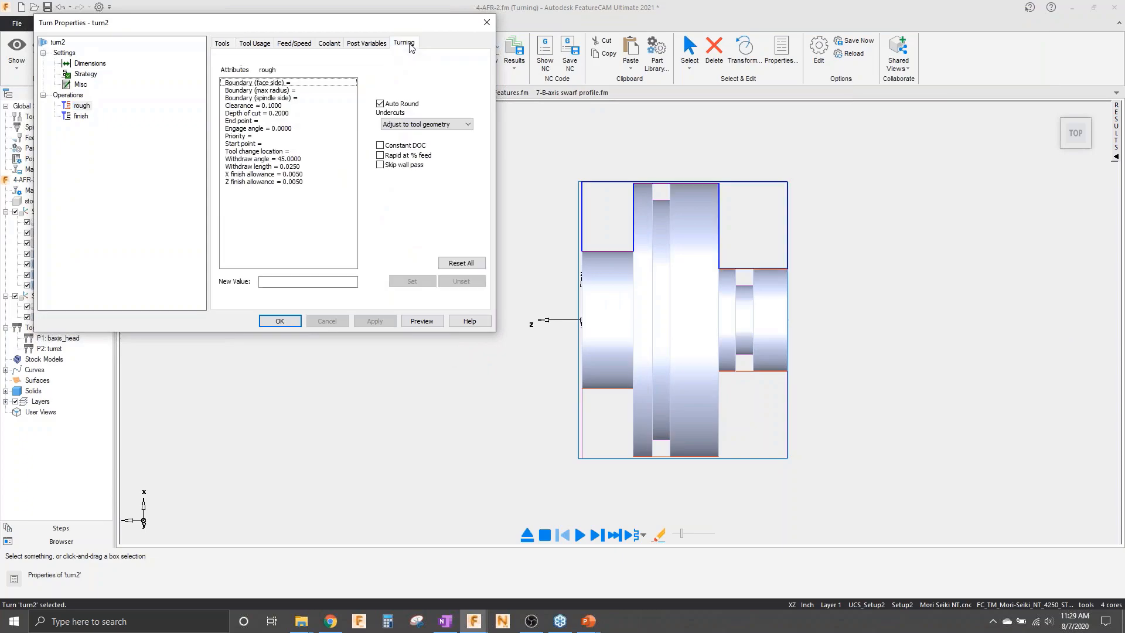
click(428, 124)
click(431, 154)
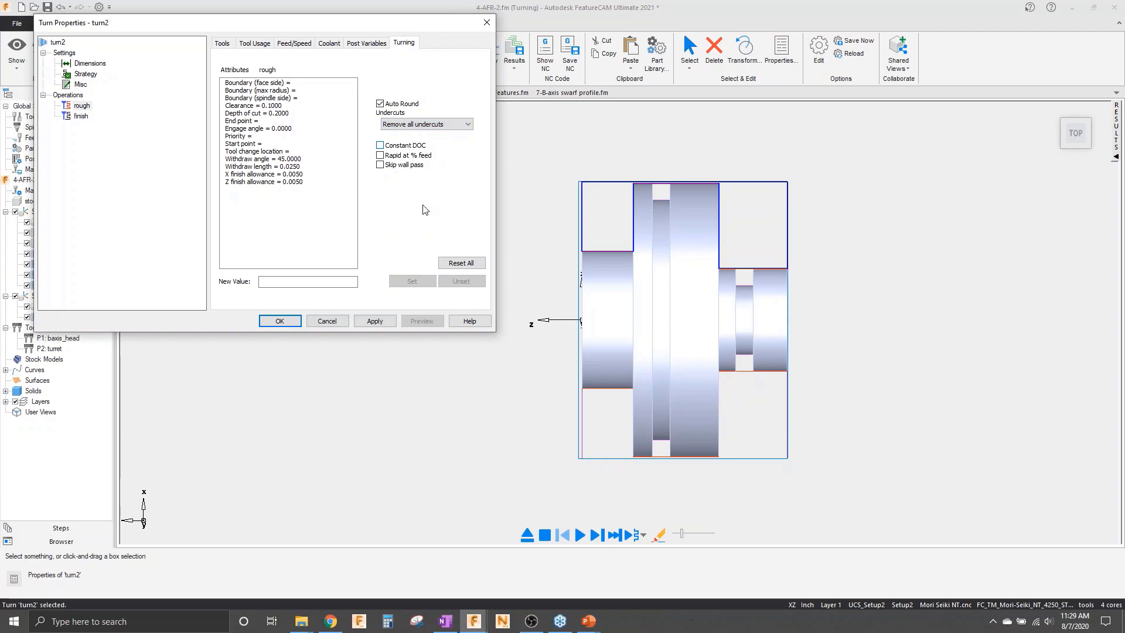
click(375, 321)
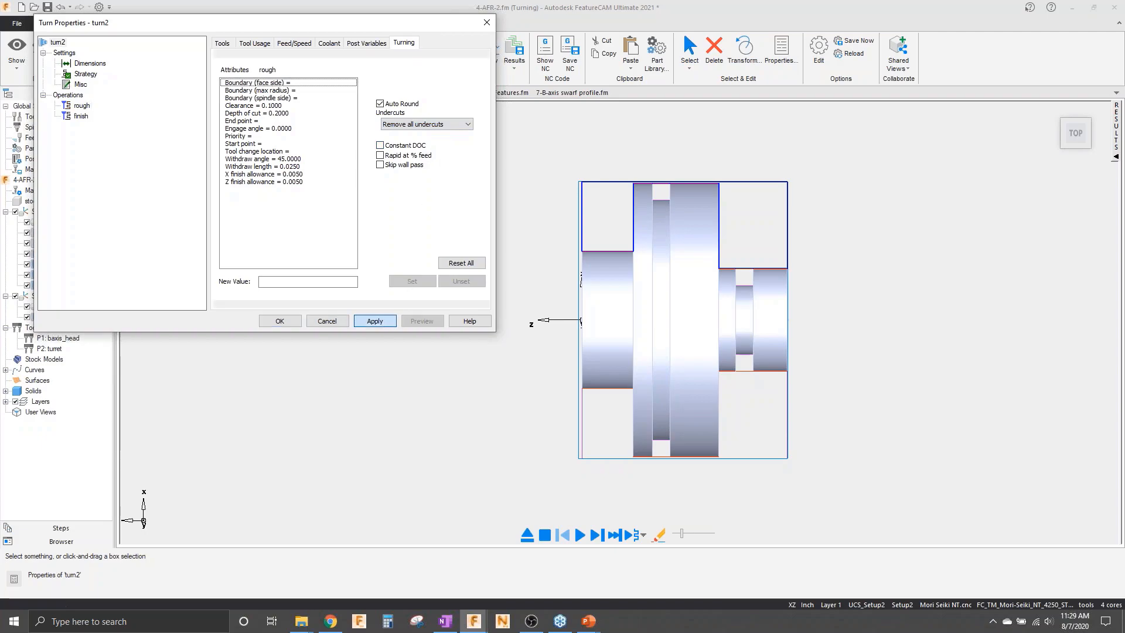
- Set the undercut handling of turn2's finish operation to Remove all undercuts and apply it
click(82, 117)
click(413, 125)
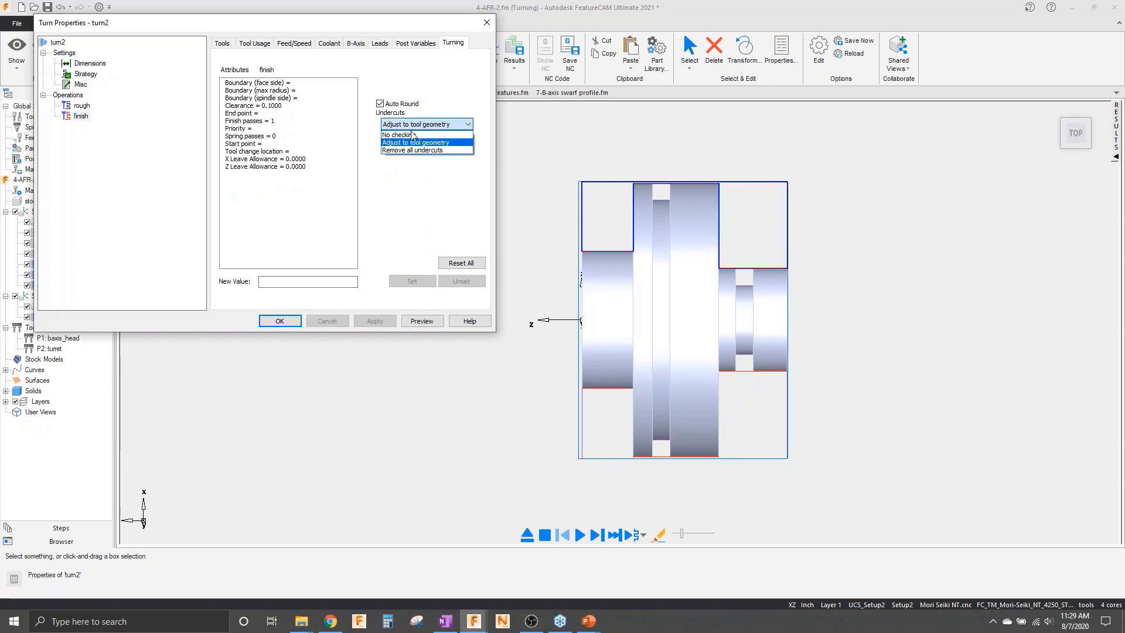
click(415, 151)
click(381, 321)
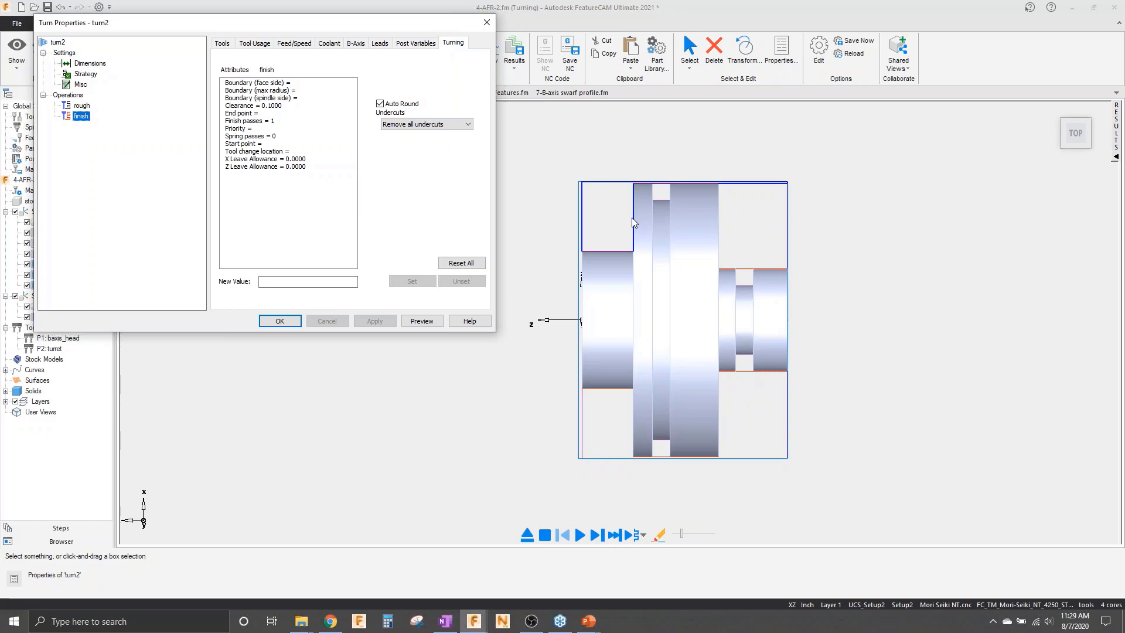
- Set turn2's spindle-side boundary to -1.5 by picking the large flange's shoulder beside the hub at the Setup2 end
click(261, 97)
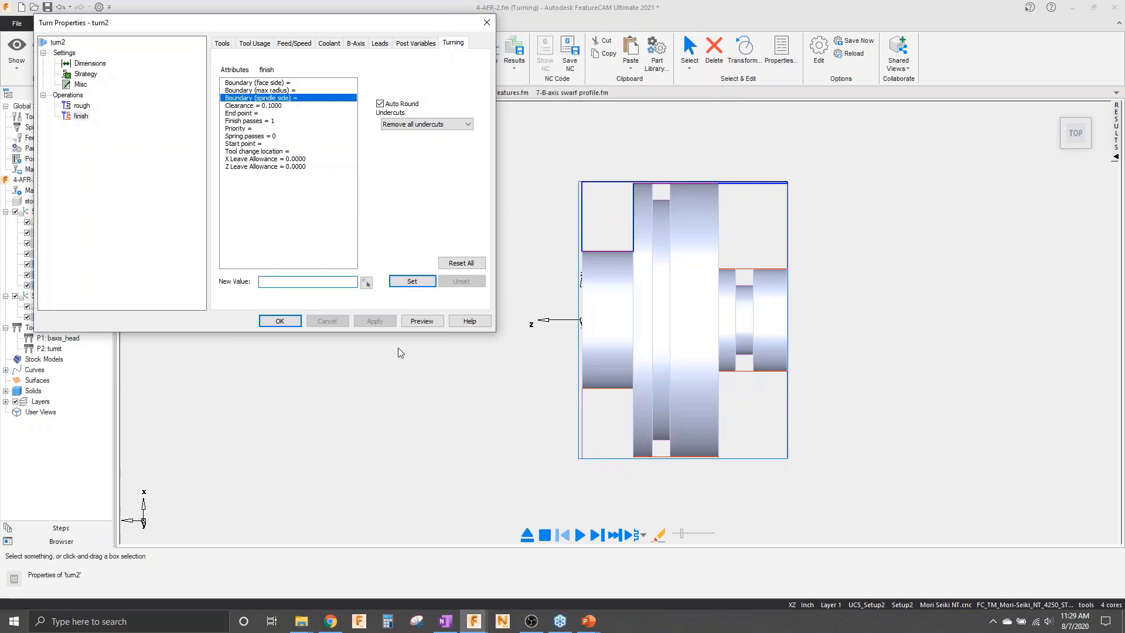
click(366, 282)
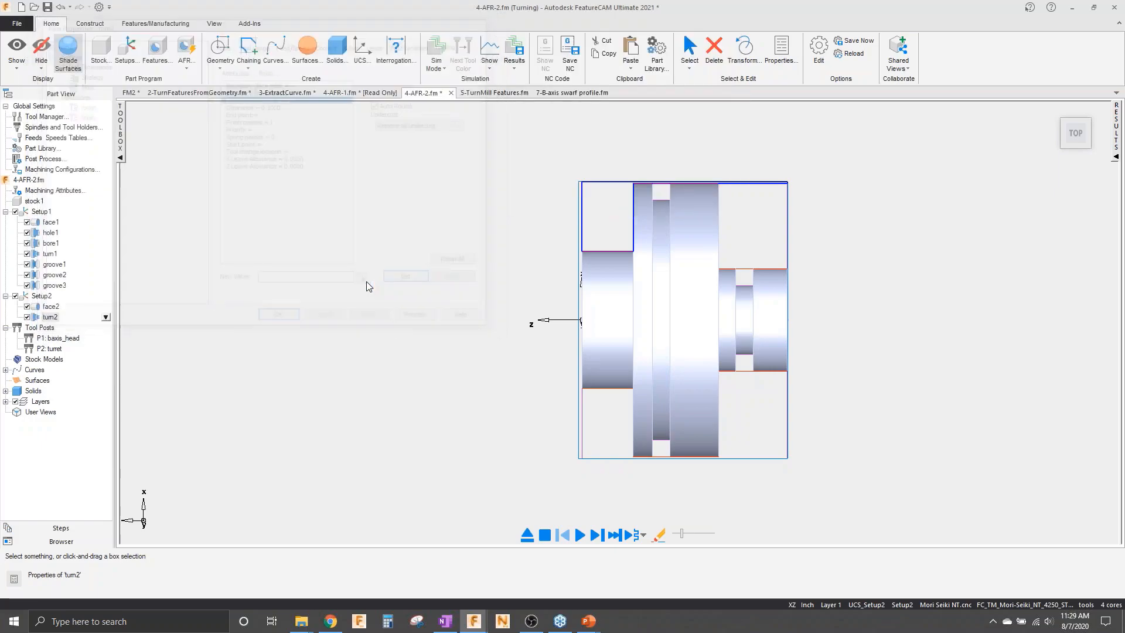
click(636, 223)
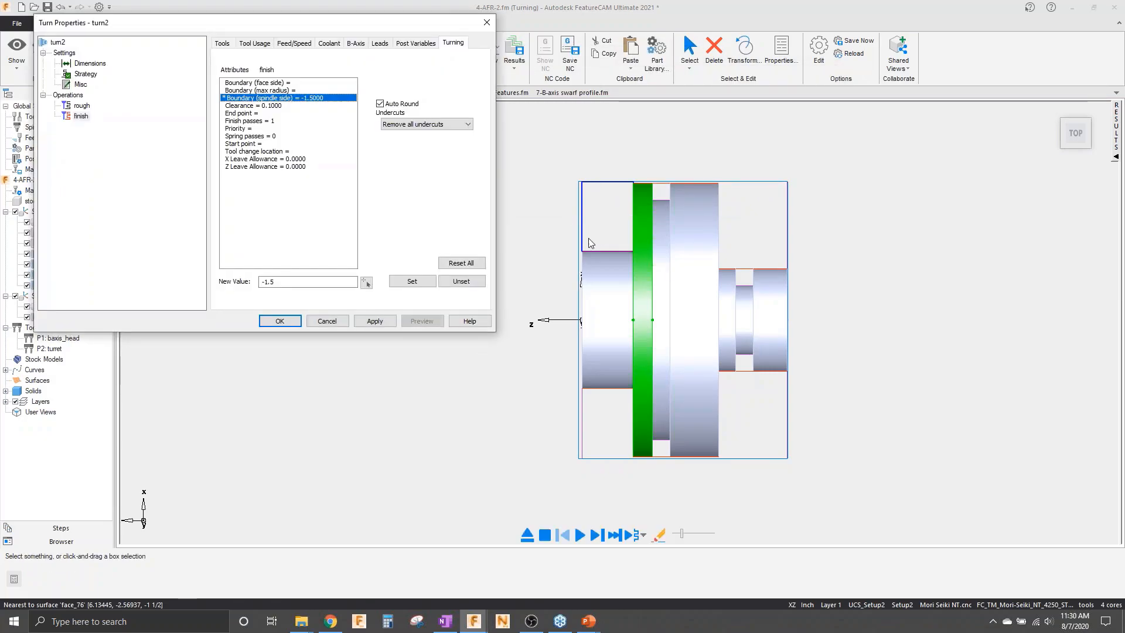
drag(320, 24, 328, 155)
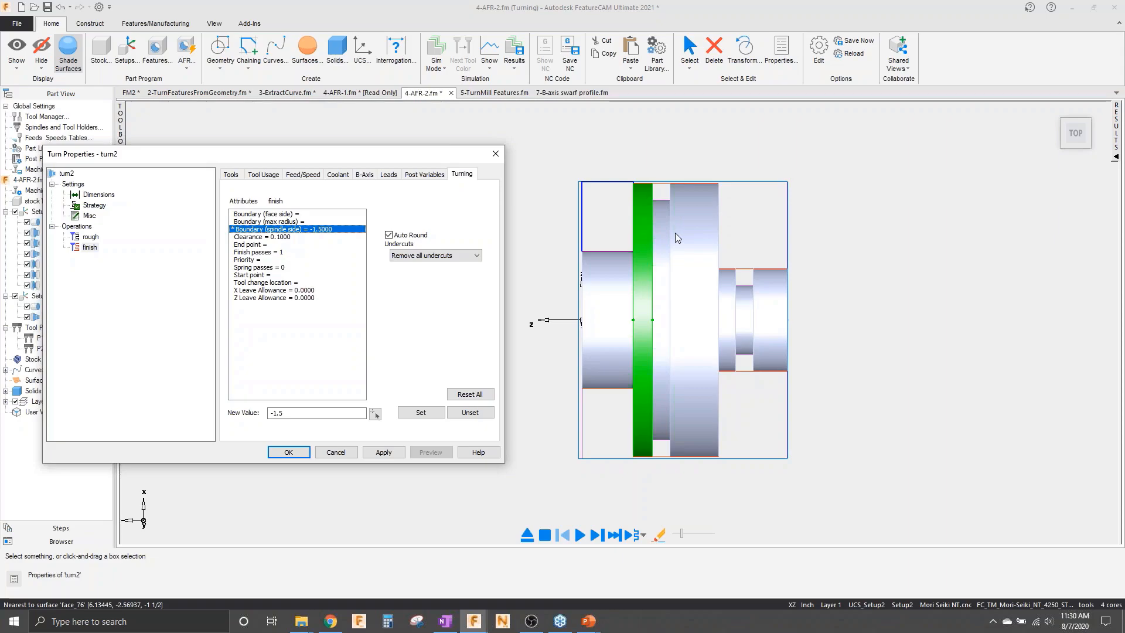
click(610, 230)
click(609, 230)
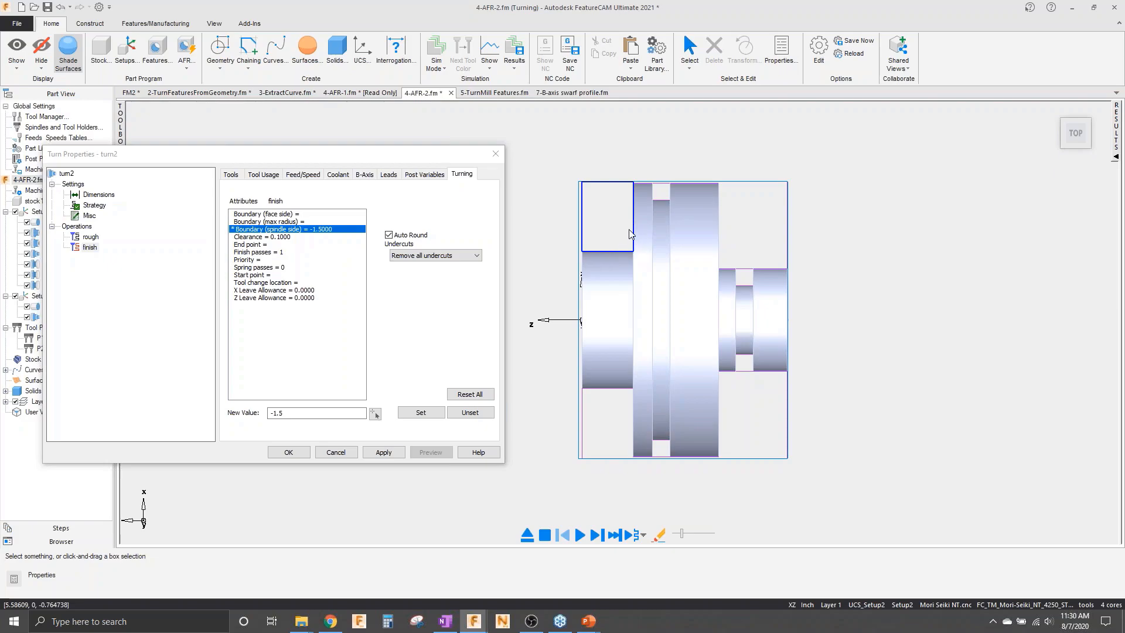
- Pick points on the model to limit turn2's boundary to -0.7305 on the face side and a maximum radius of 2.6560
click(271, 214)
click(376, 414)
click(590, 384)
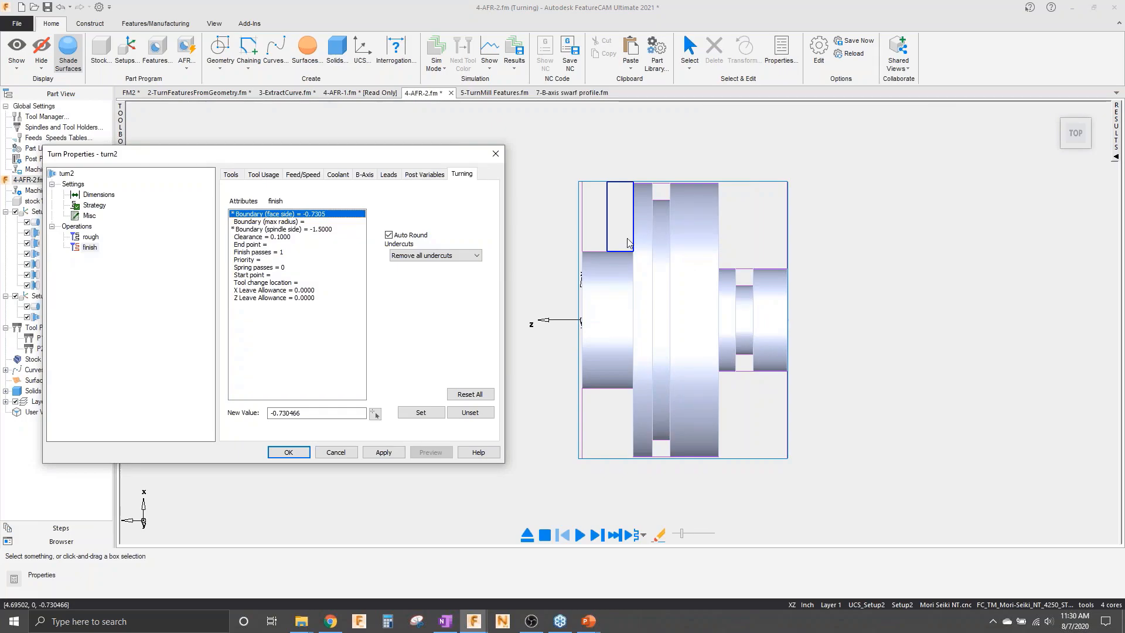
click(269, 222)
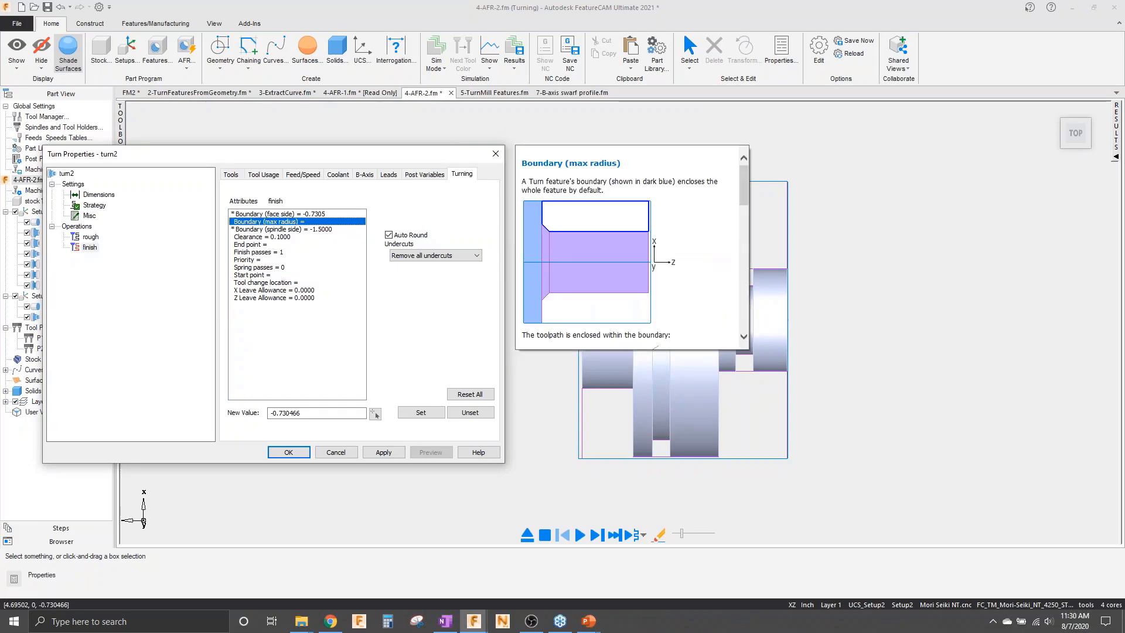
click(375, 414)
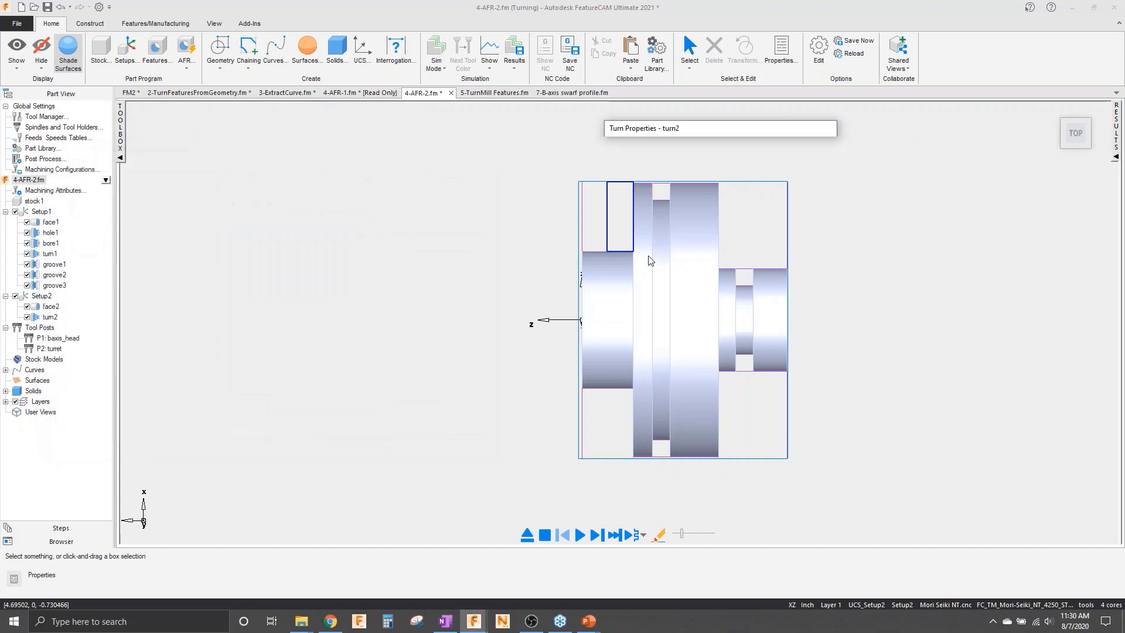
click(620, 231)
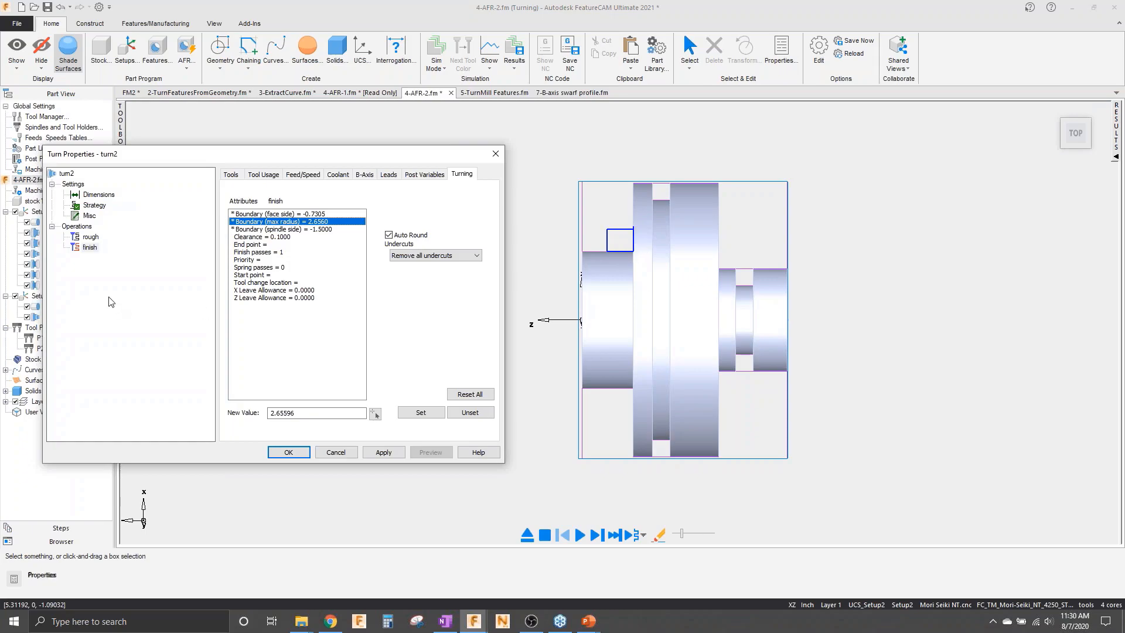
- Preview turn2's rough toolpath within the limited boundary, and clear the preview
click(91, 237)
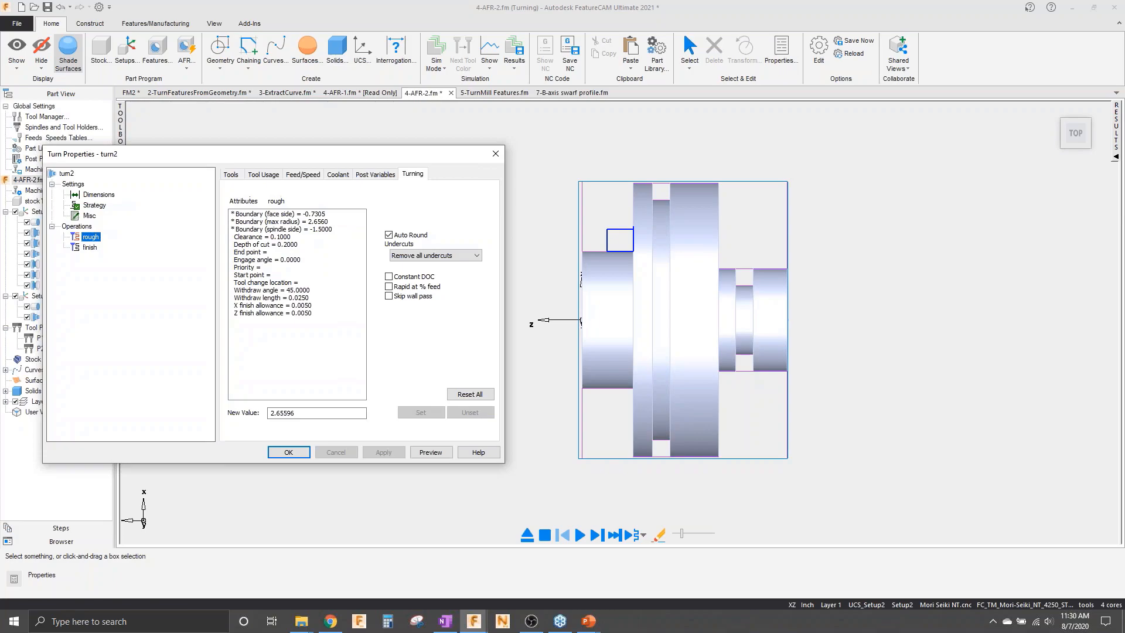
click(441, 453)
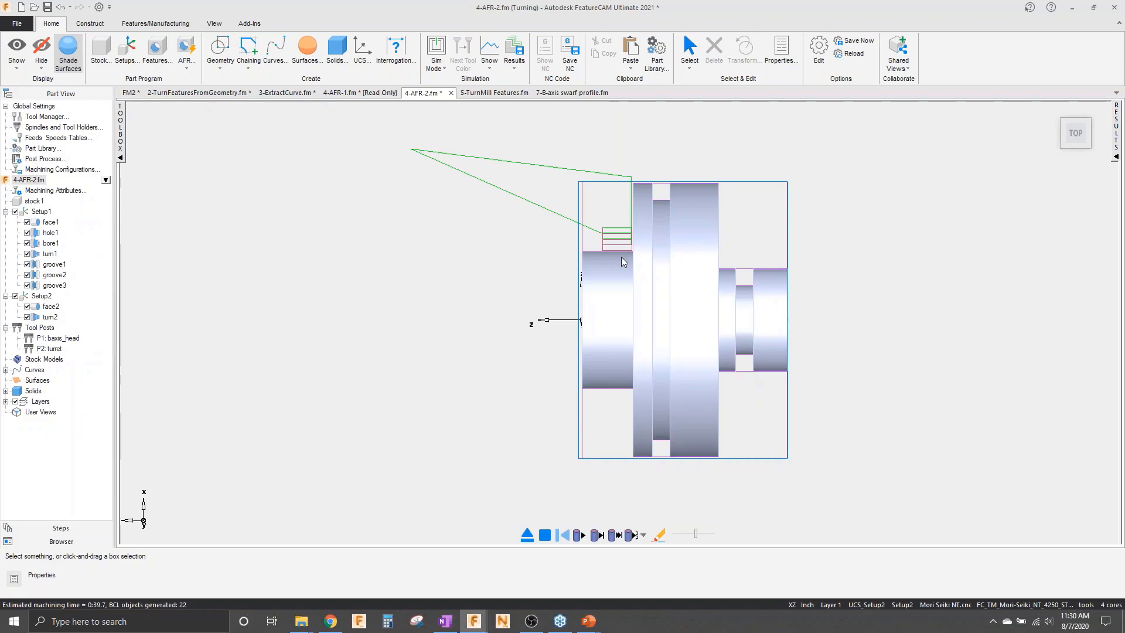
click(526, 537)
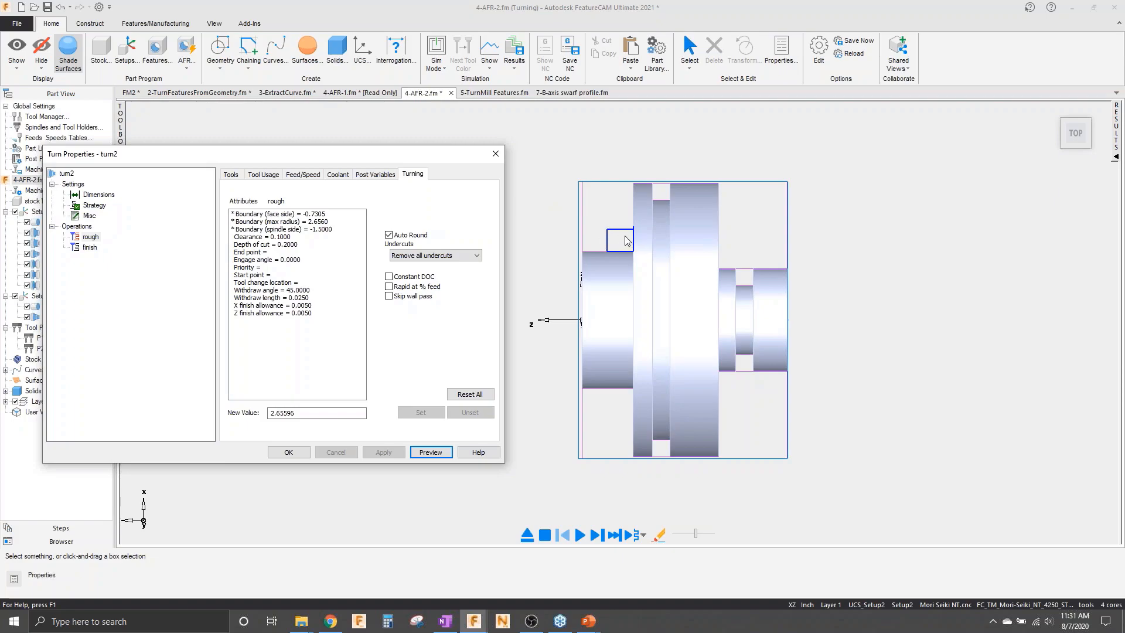
- Unset turn2's face-side and maximum-radius boundaries, and accept the turn properties
click(256, 215)
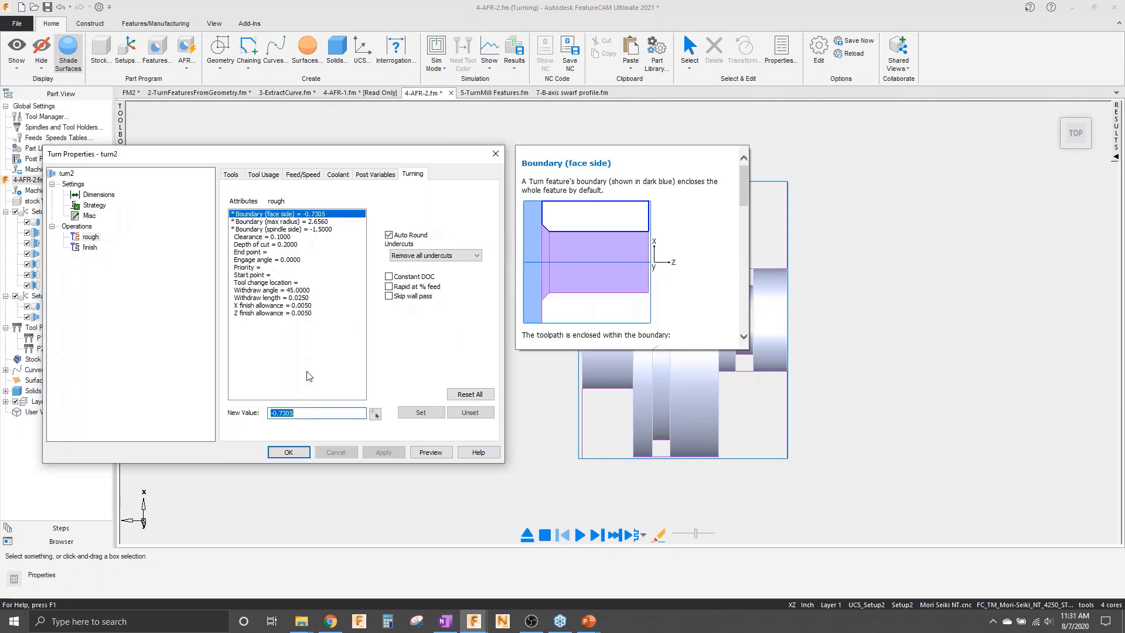
click(455, 413)
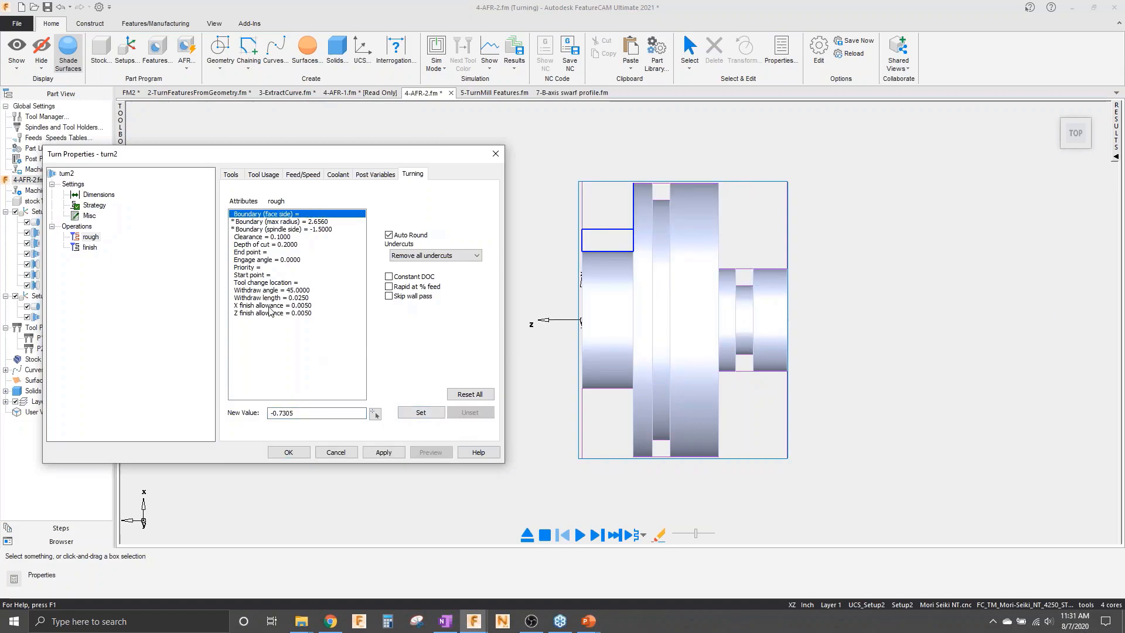
click(264, 222)
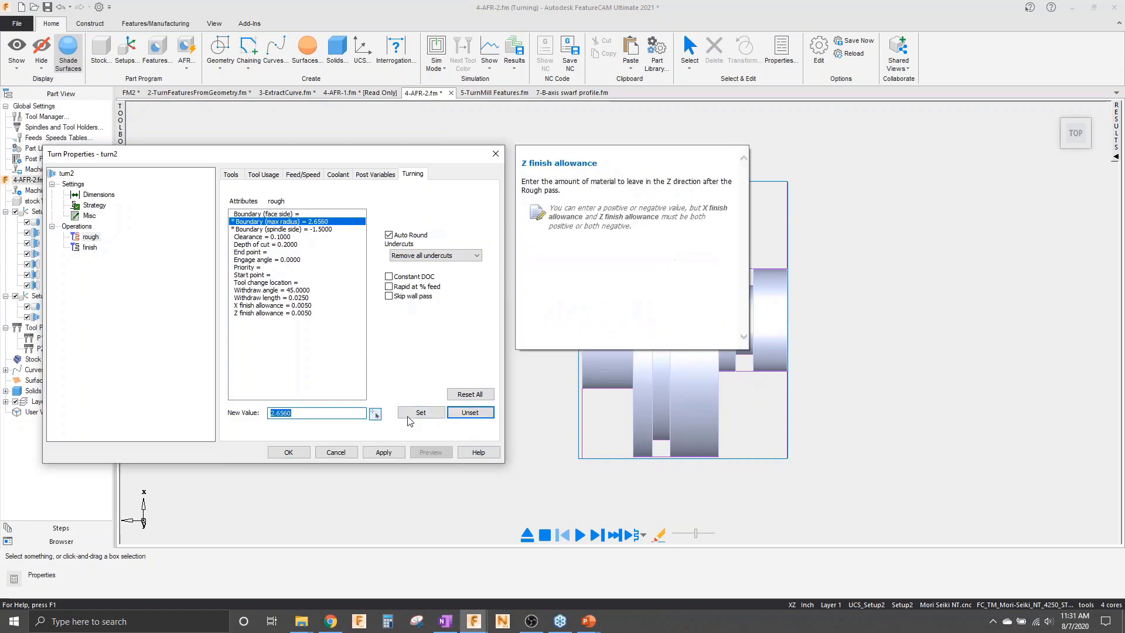
click(469, 412)
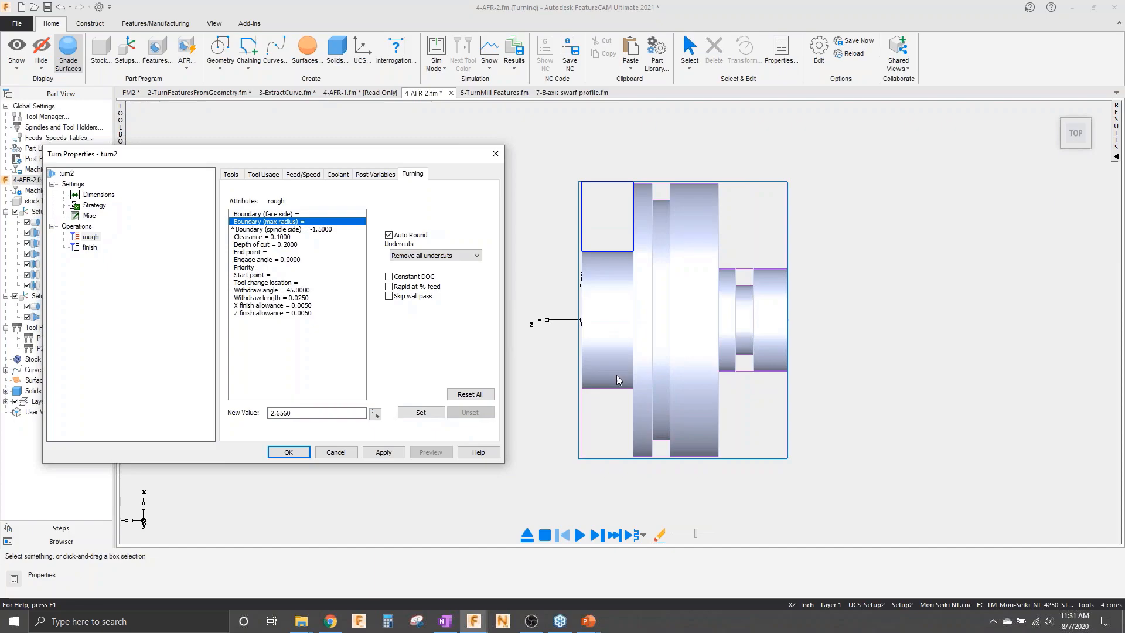
click(382, 453)
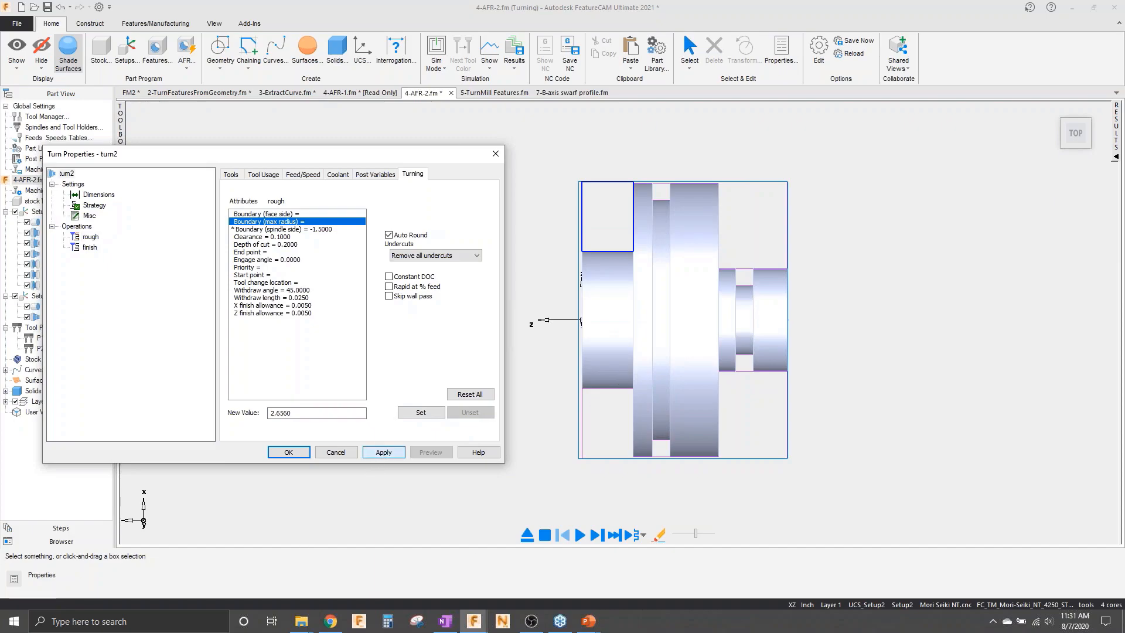
click(289, 452)
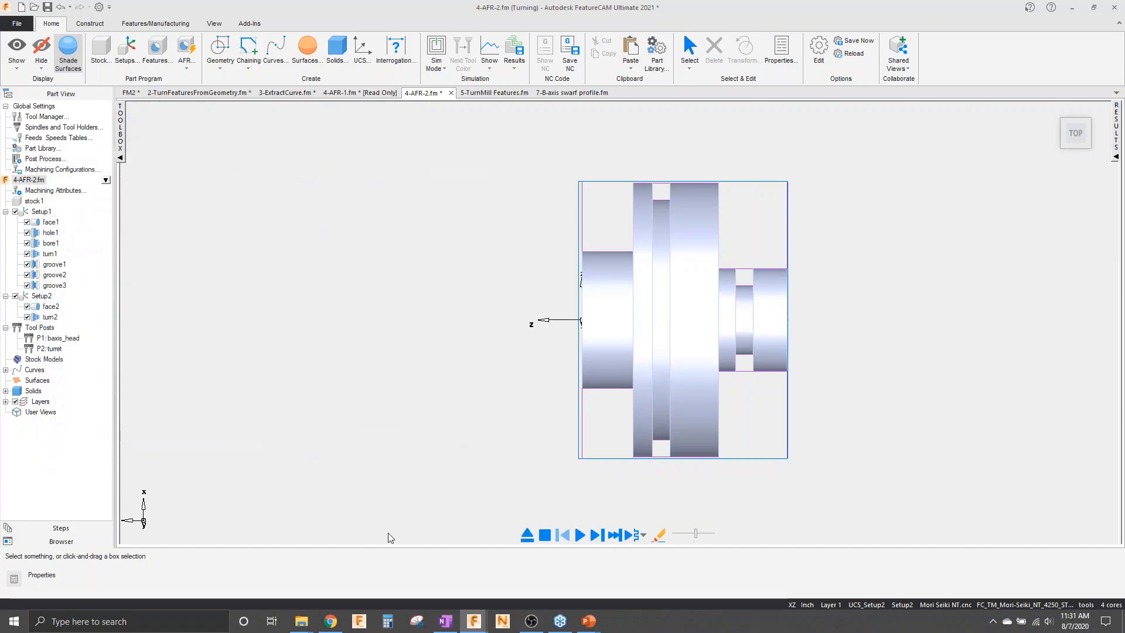
- Simulate the turning operations in the current mode and again in 3D mode, clearing each simulation once it has run
click(581, 535)
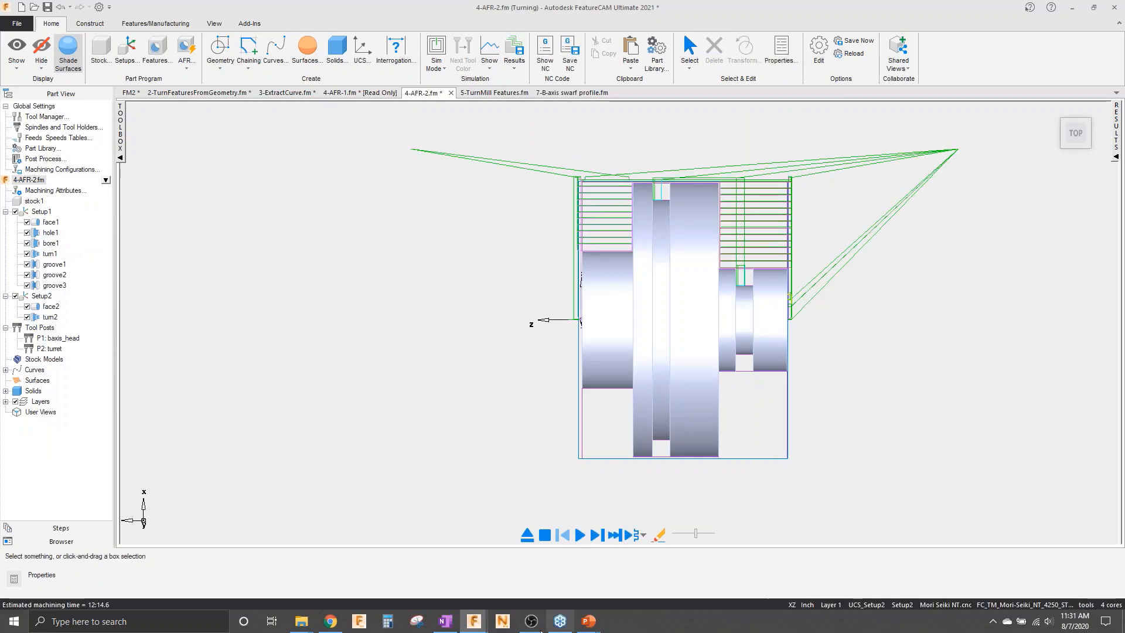
click(527, 535)
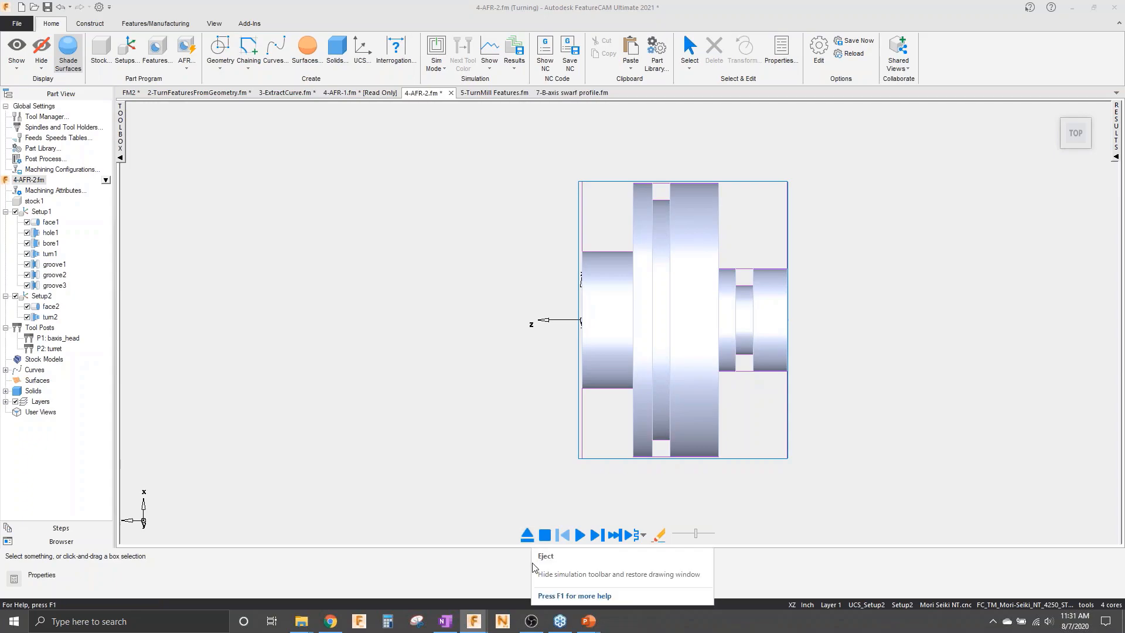
click(436, 59)
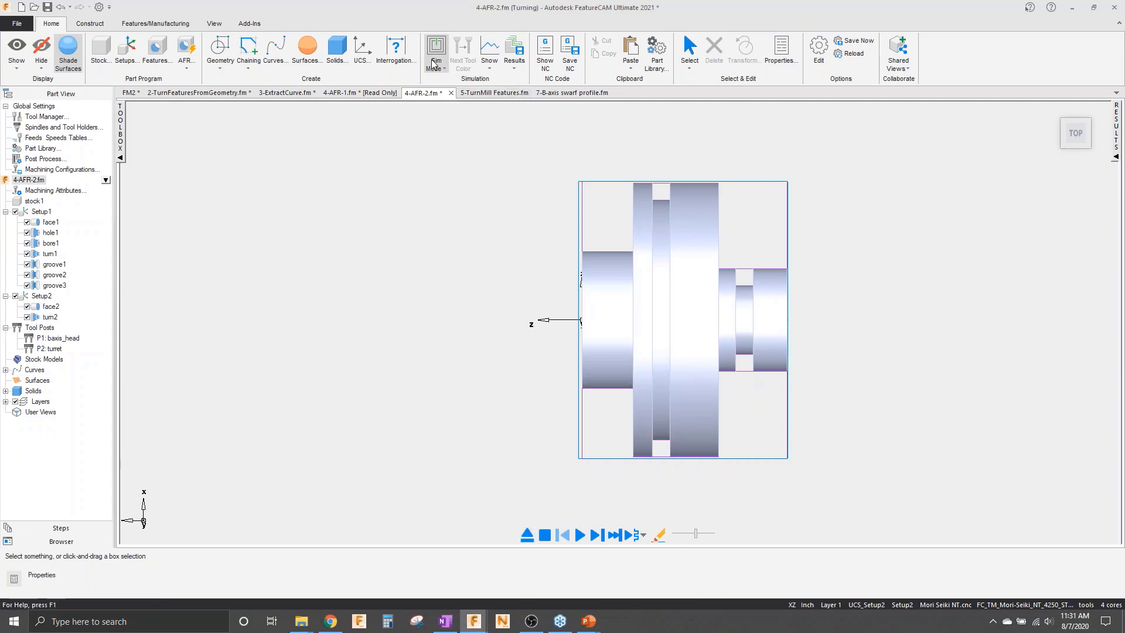
click(445, 141)
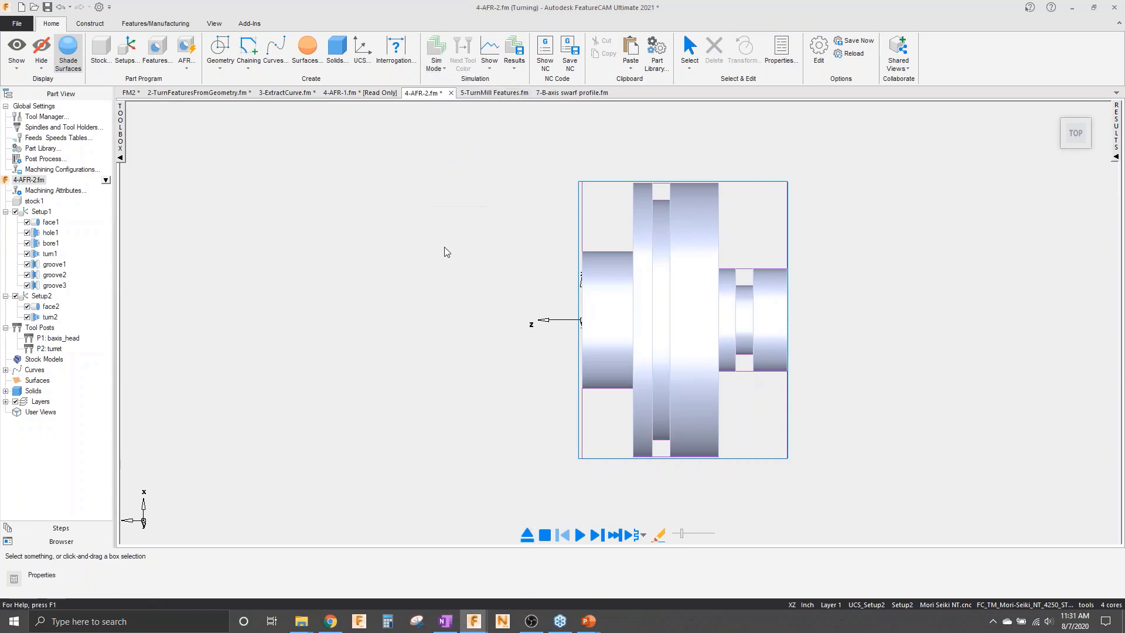
click(580, 536)
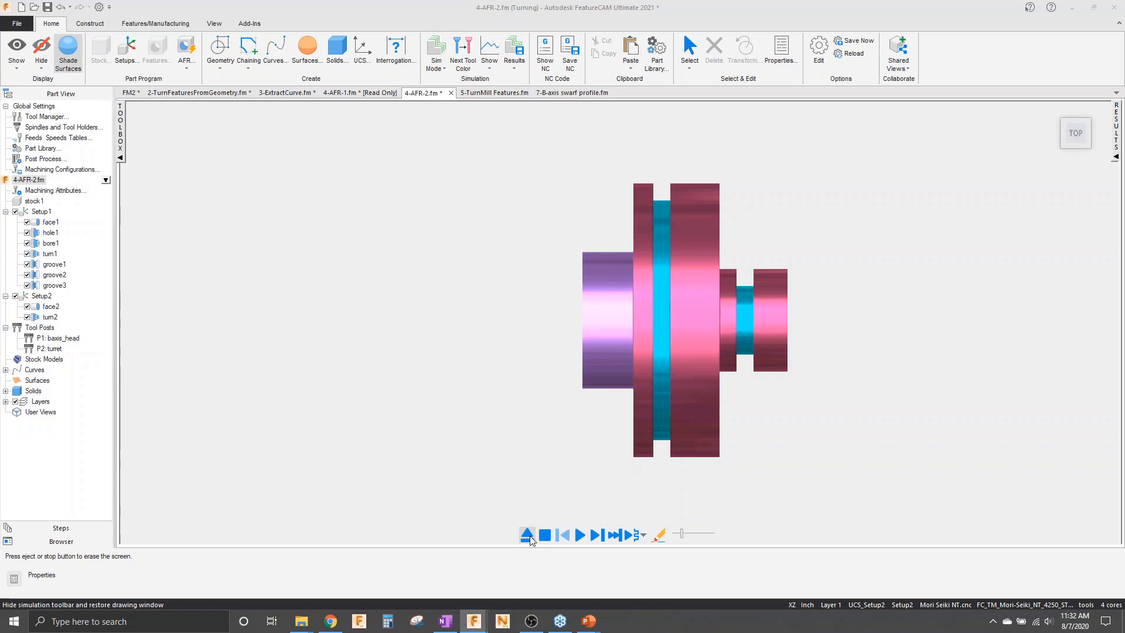
click(528, 535)
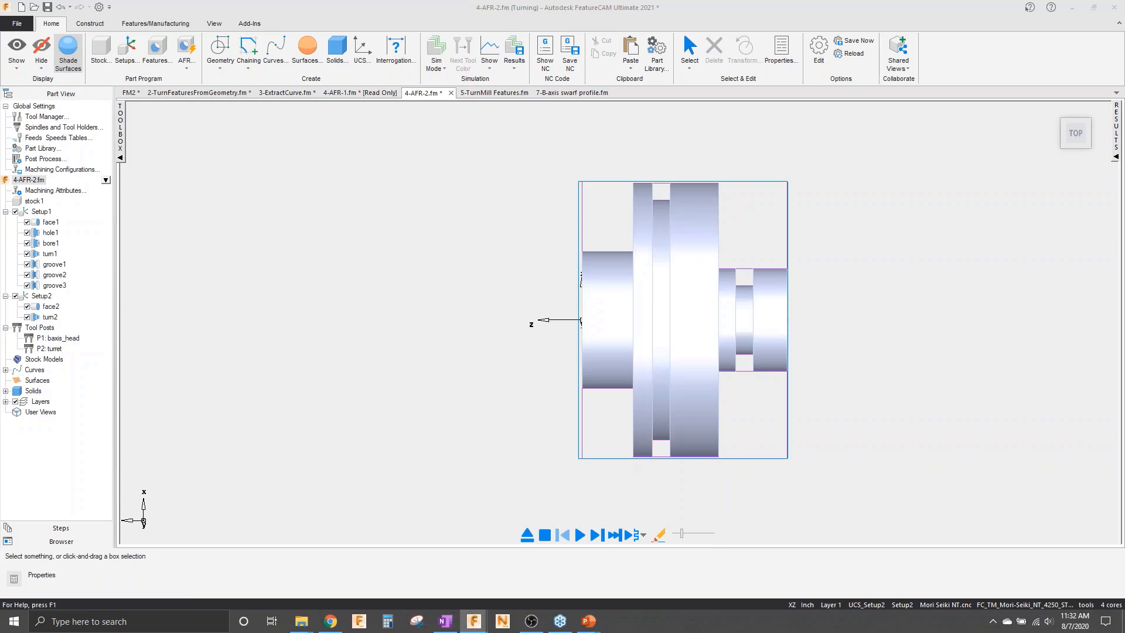
- Start a new Part Handling turning feature in Setup1
click(41, 211)
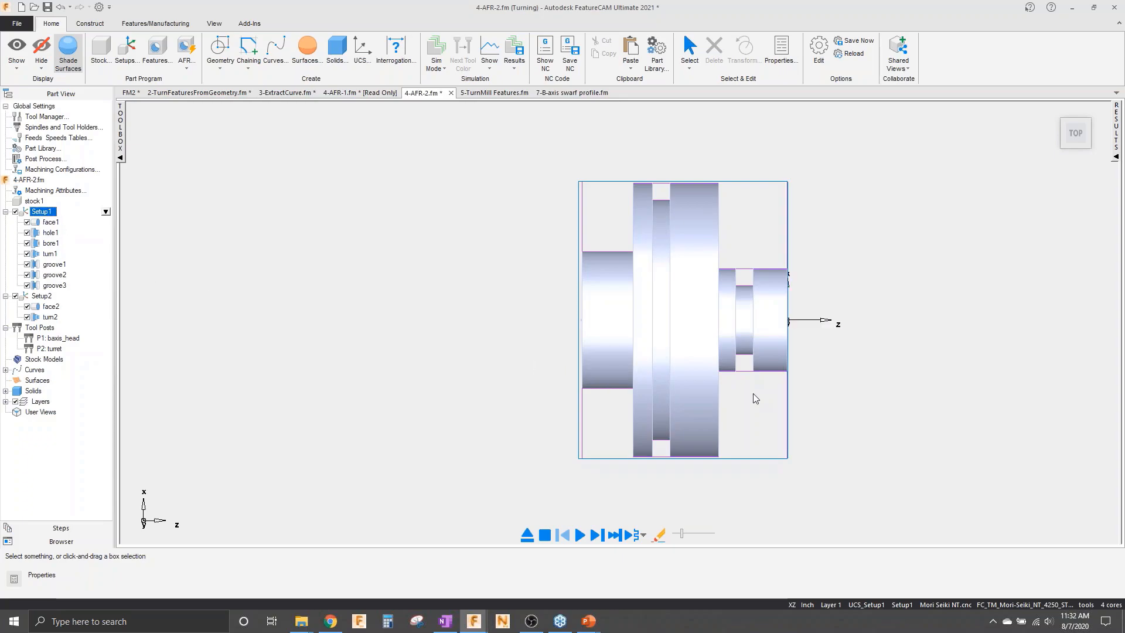
click(169, 63)
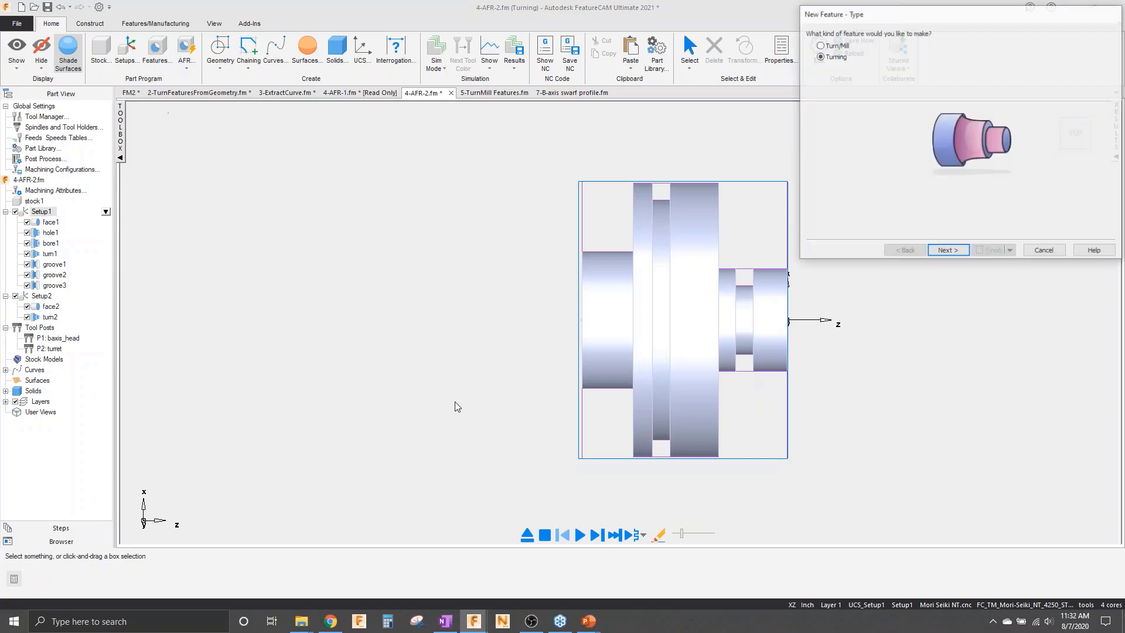
click(948, 251)
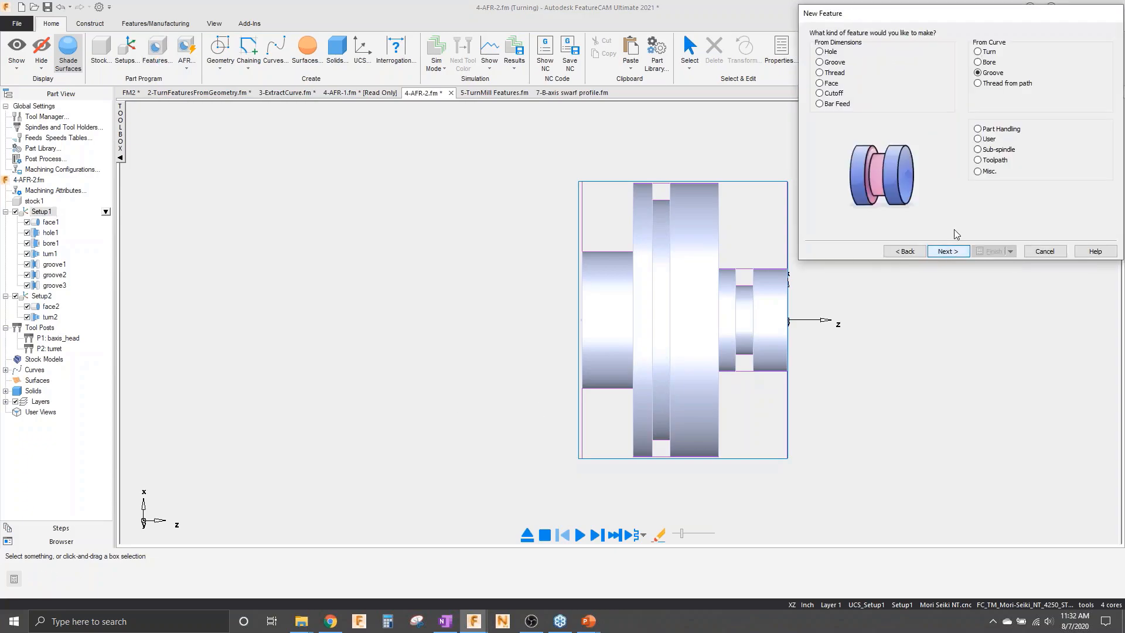
click(905, 251)
click(996, 130)
click(949, 251)
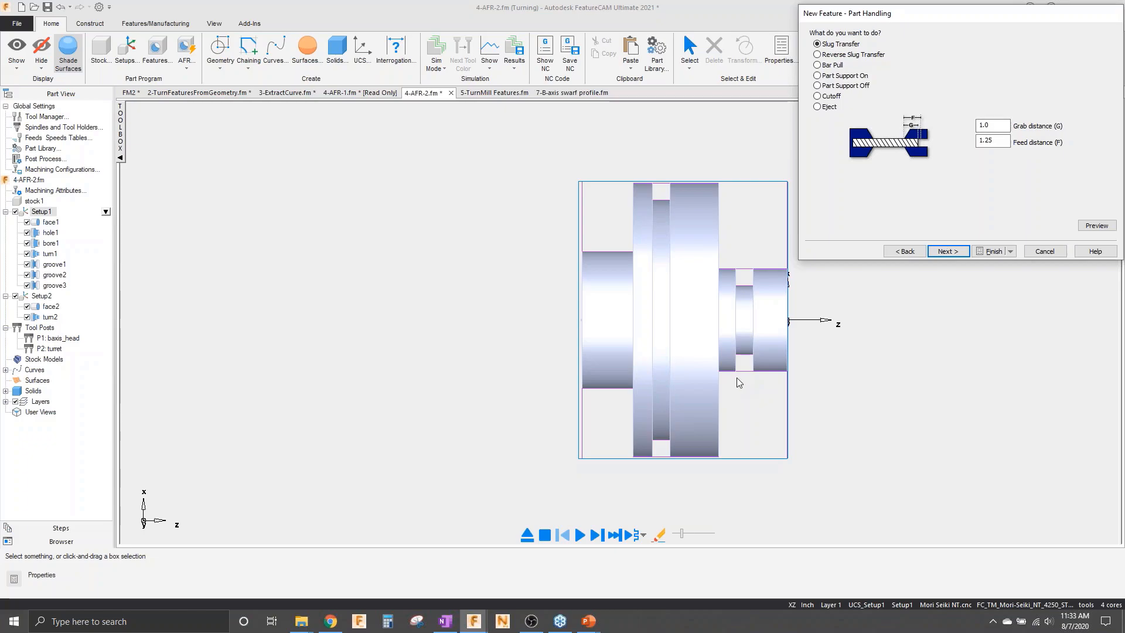
click(216, 66)
click(282, 134)
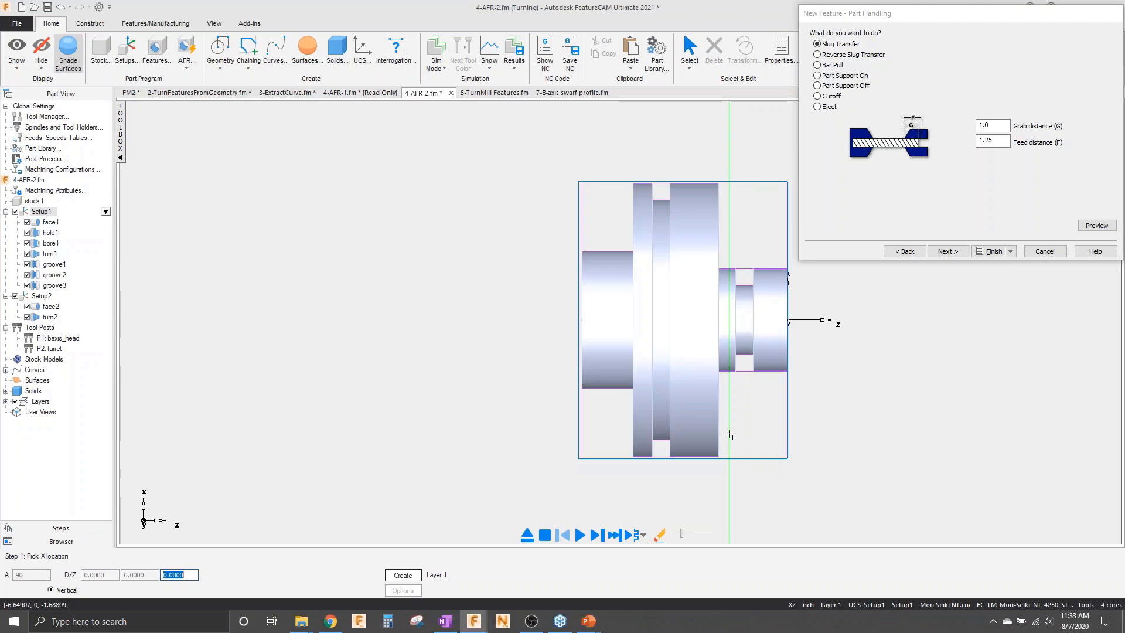
key(Escape)
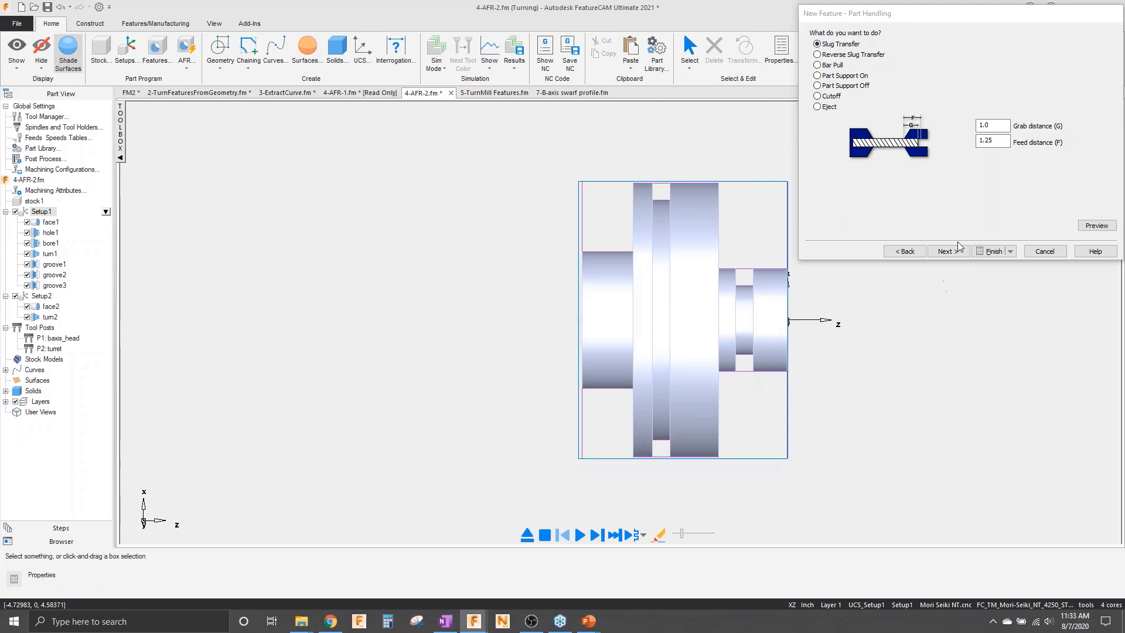
- Set the slug transfer's grab distance to 1.7 and its feed distance to 1.9, and proceed to its strategies
double_click(987, 125)
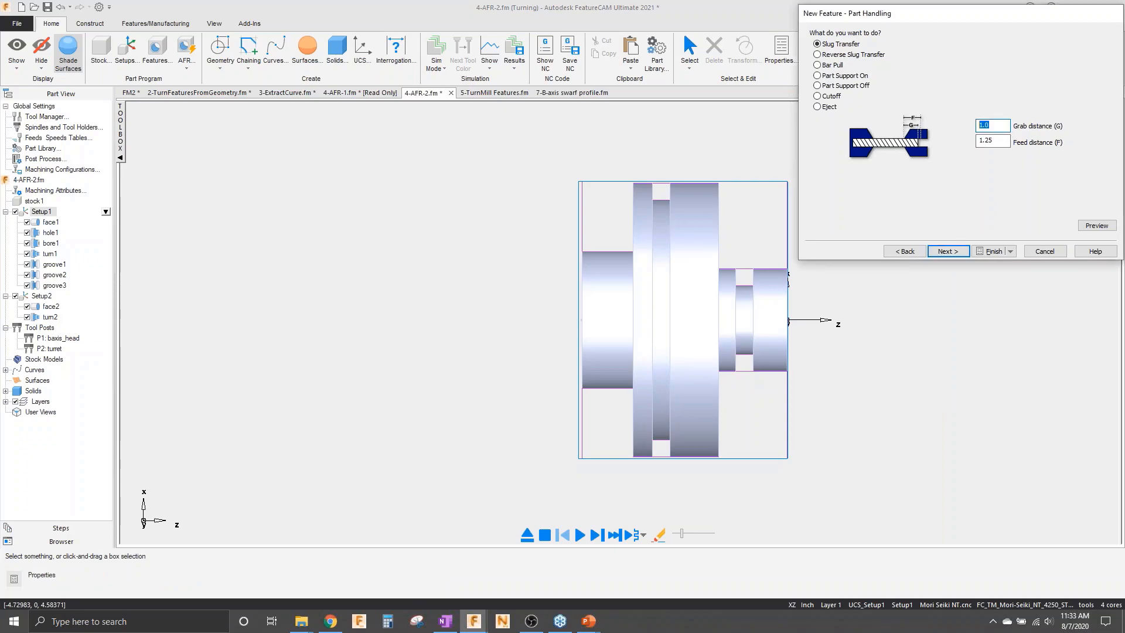
text(1.7)
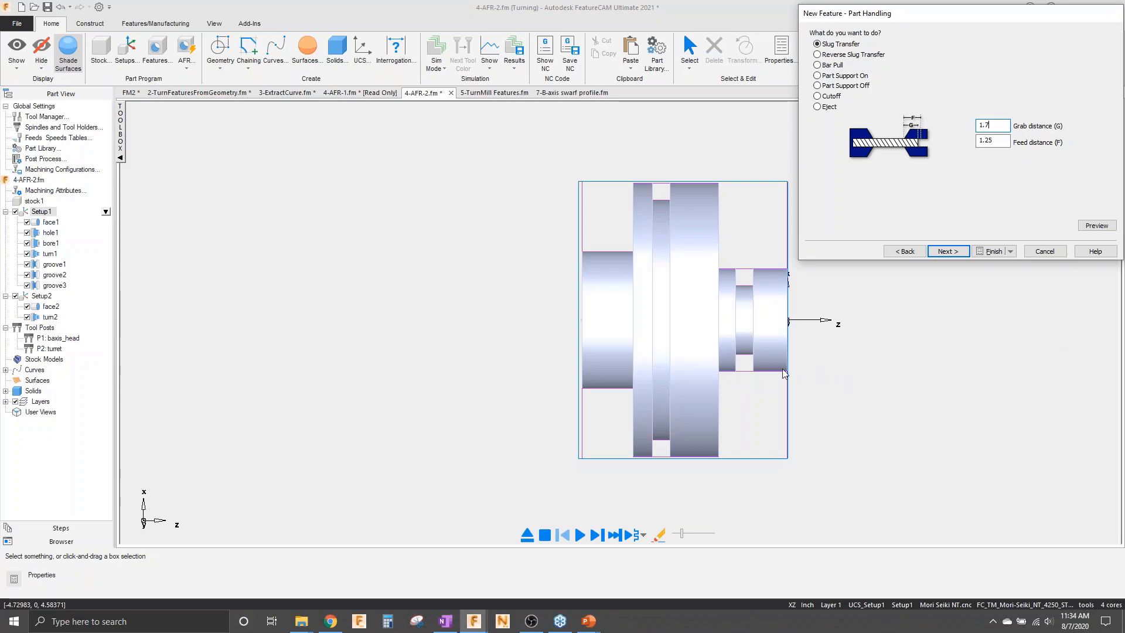
key(Tab)
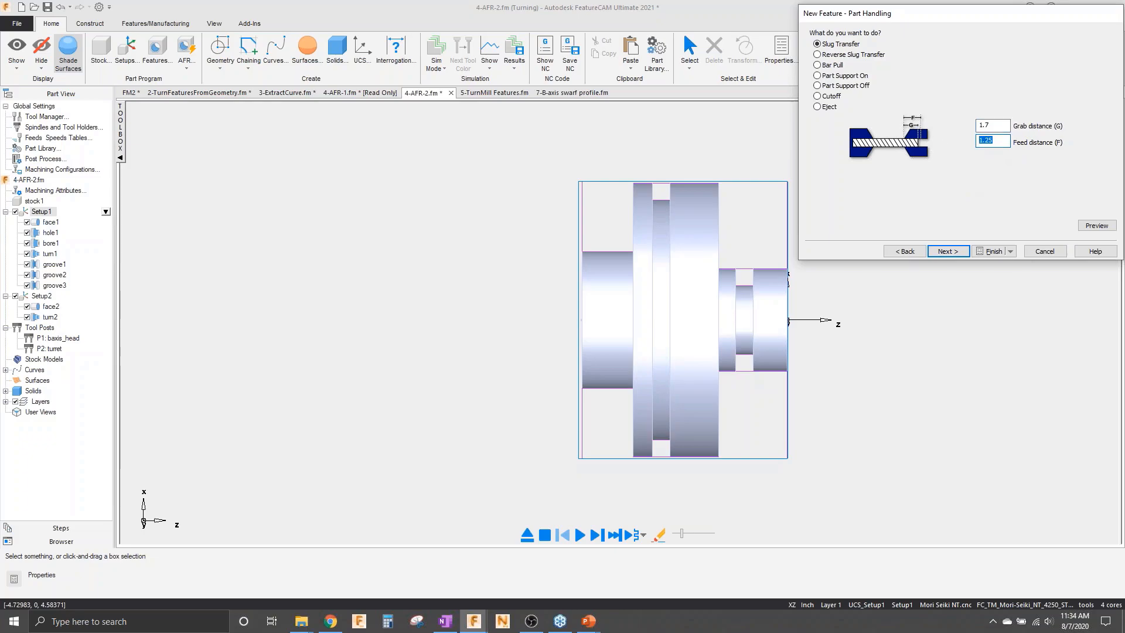
text(1.)
click(948, 251)
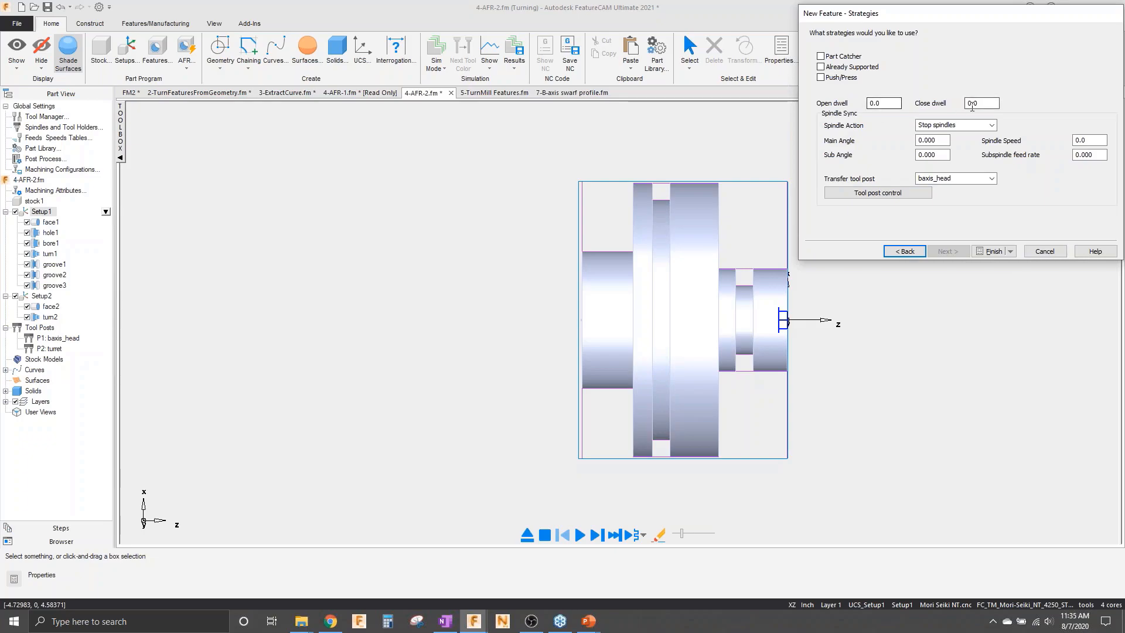
- Keep the spindle action at Stop spindles and finish creating the slug transfer feature
click(992, 126)
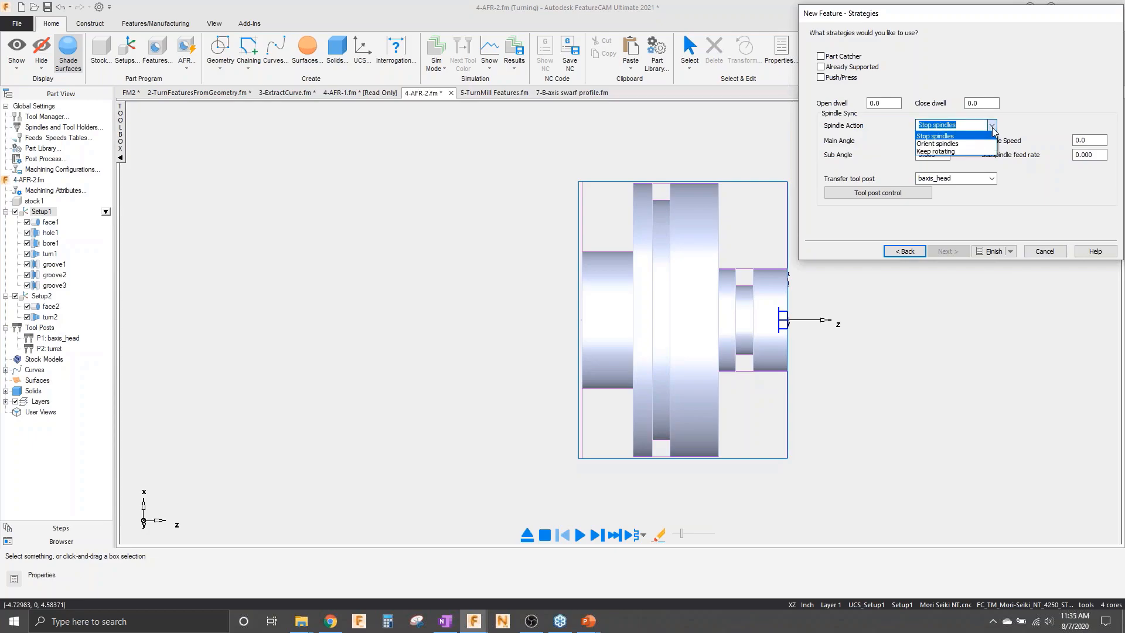
click(993, 128)
click(992, 252)
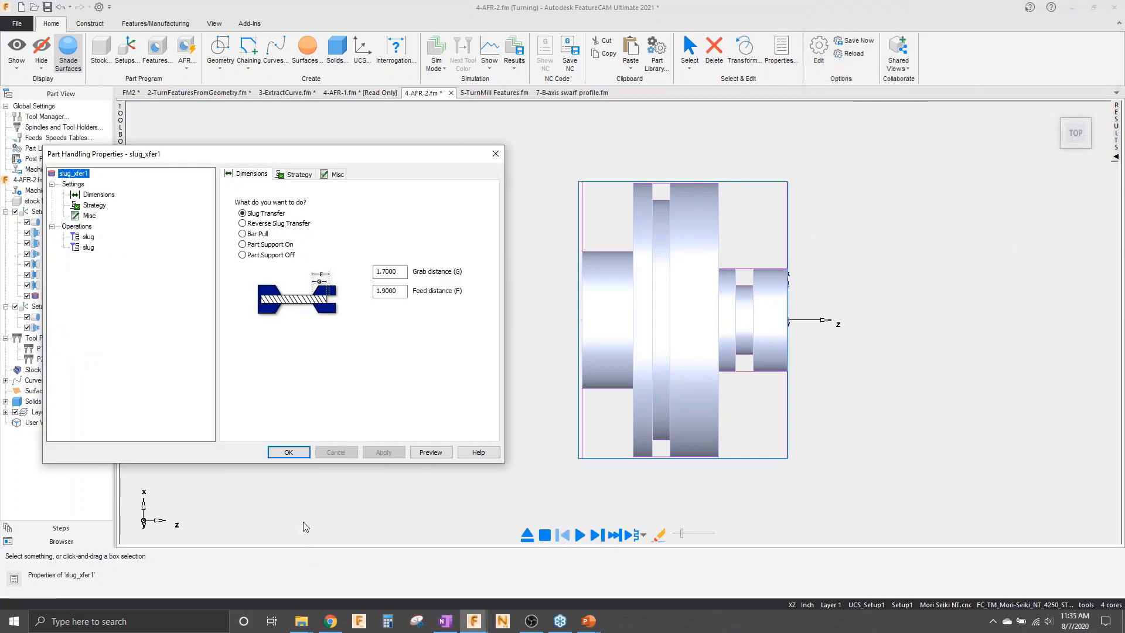
click(289, 452)
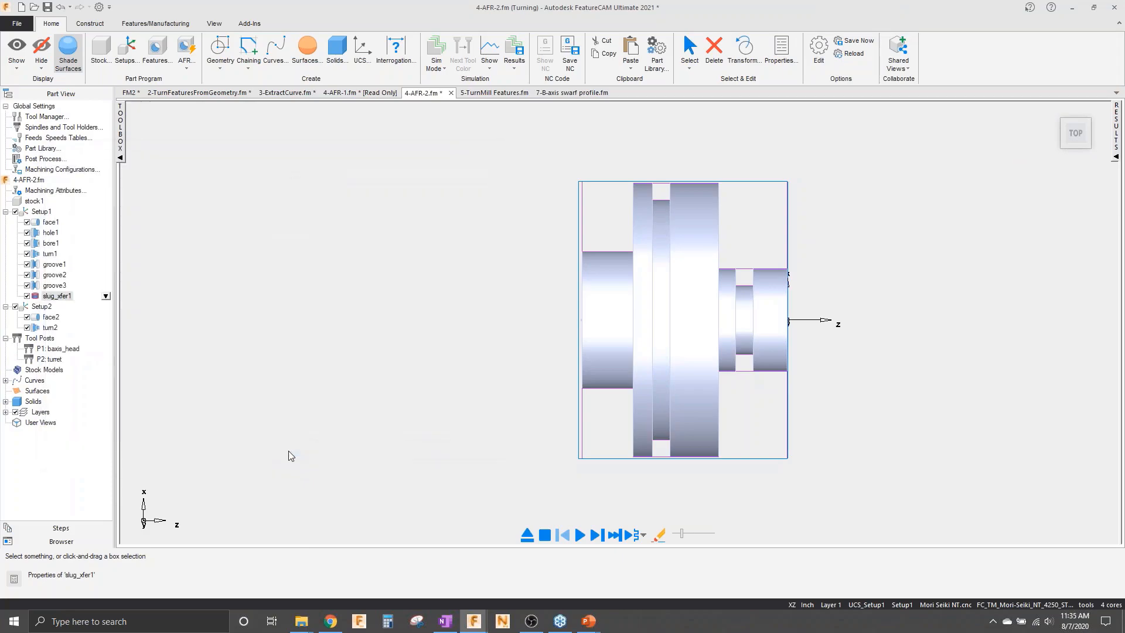
- Run the program in Machine simulation mode from the top view, inspect the tool's clearance to the chuck jaws, and clear the simulation
right_click(943, 453)
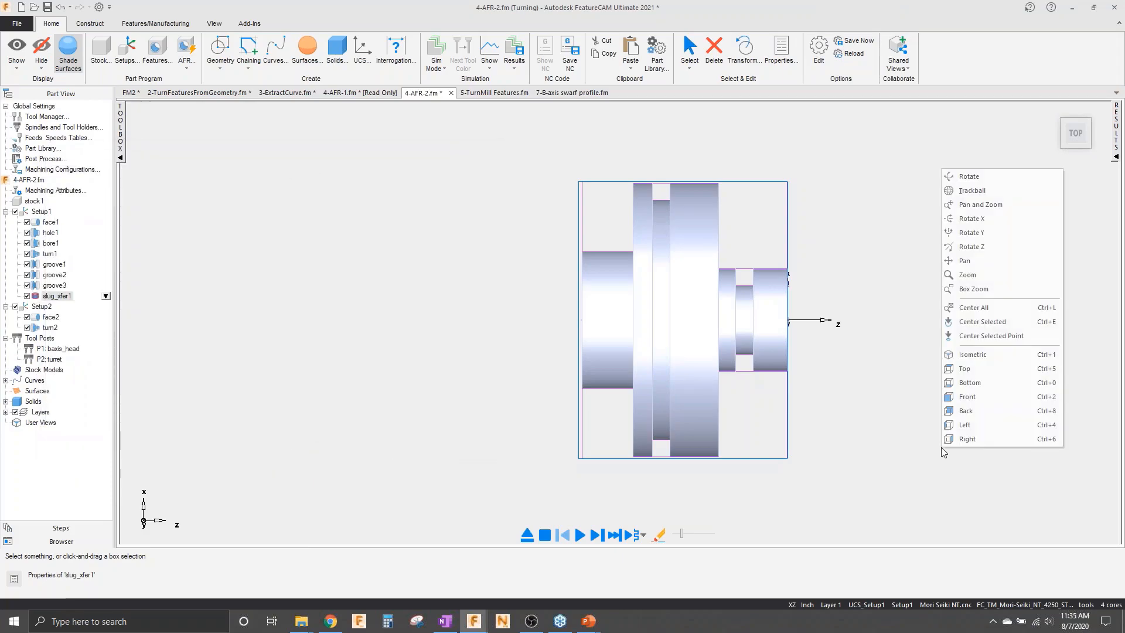
click(964, 369)
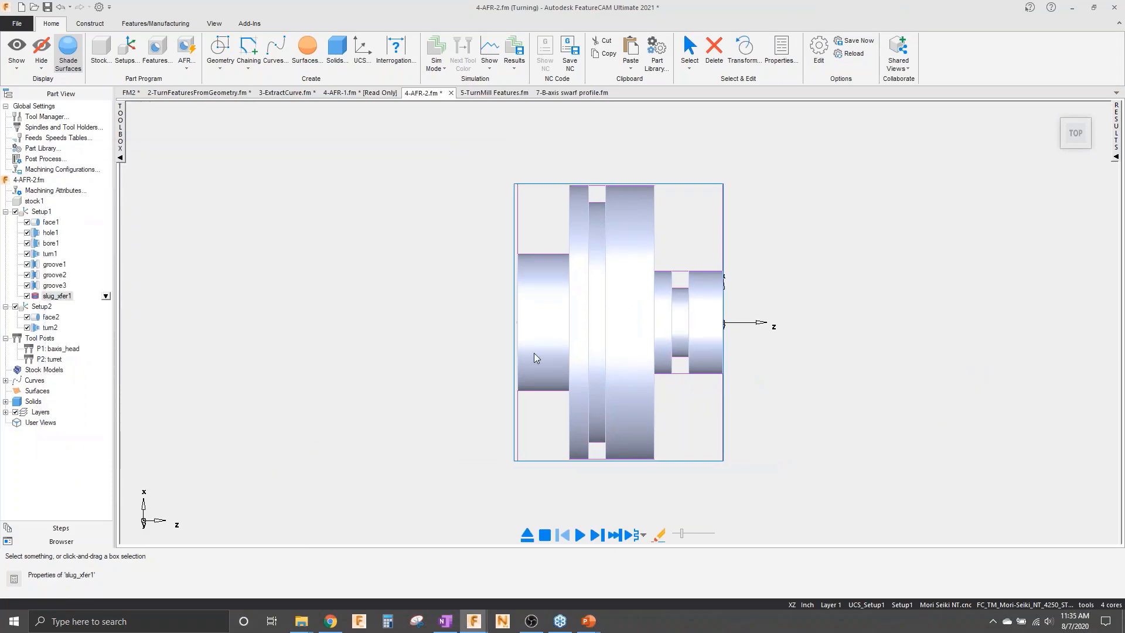
click(438, 66)
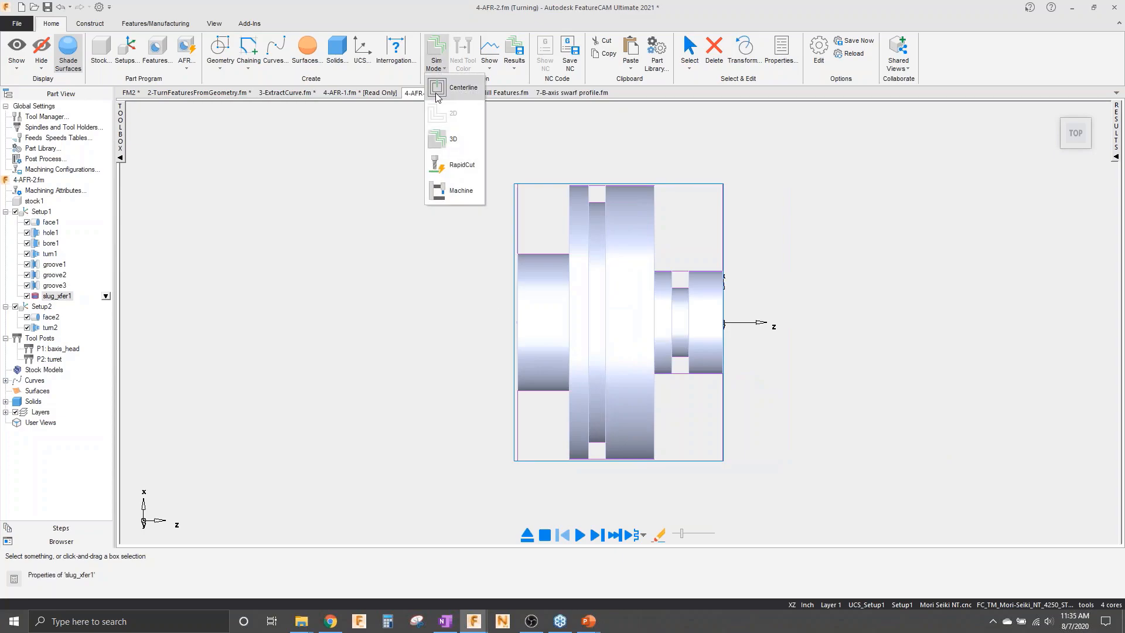
click(457, 191)
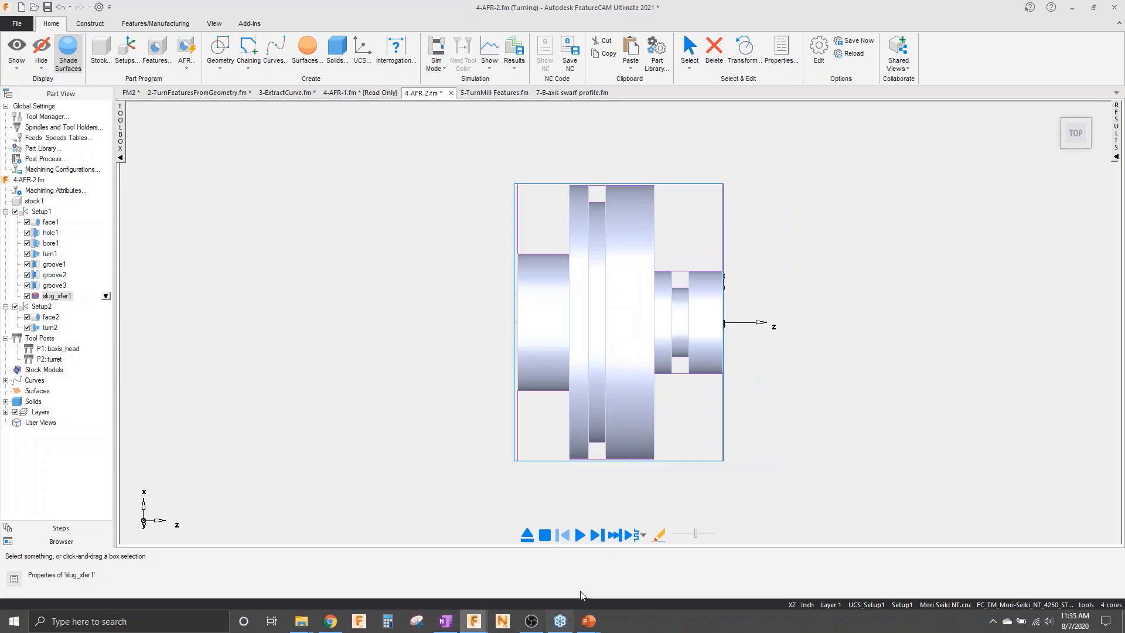
click(580, 535)
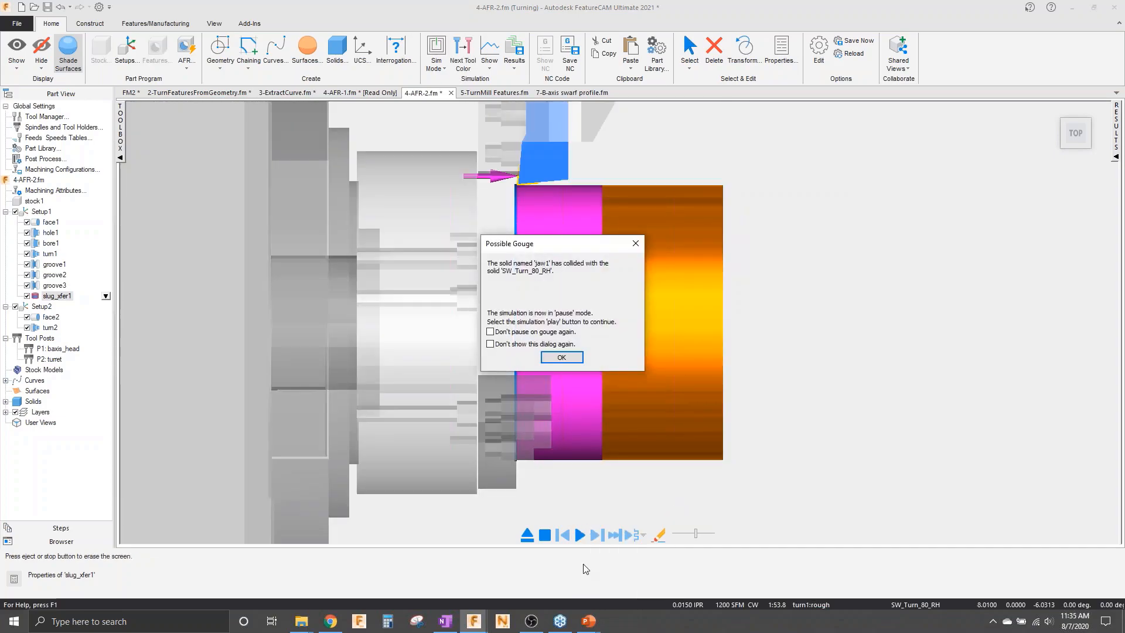
click(562, 356)
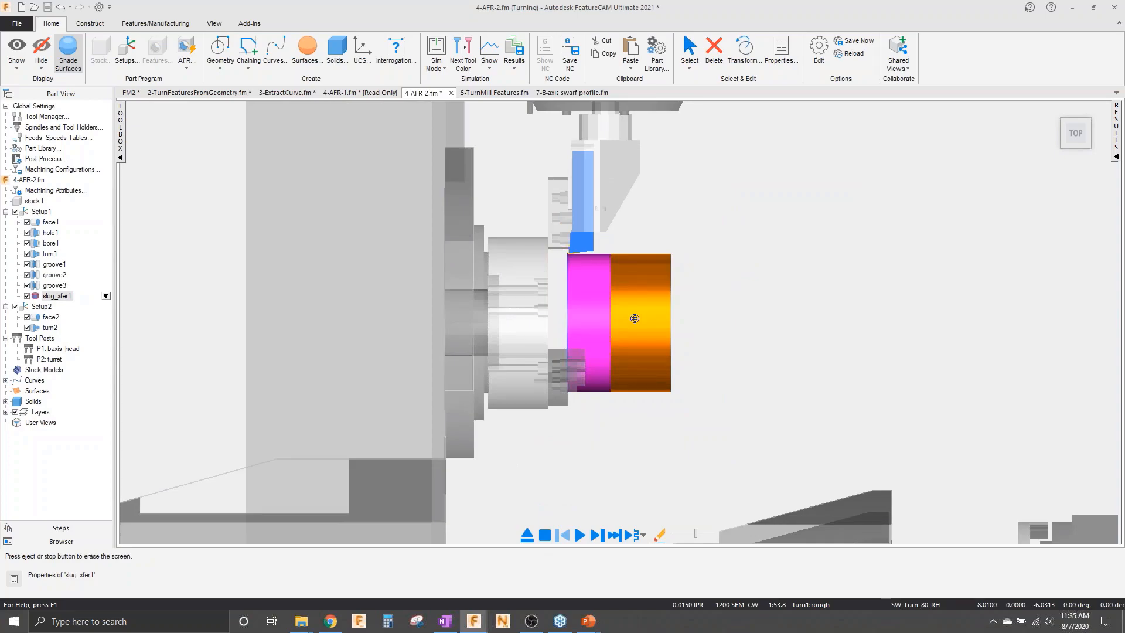
scroll(603, 260, up, 2)
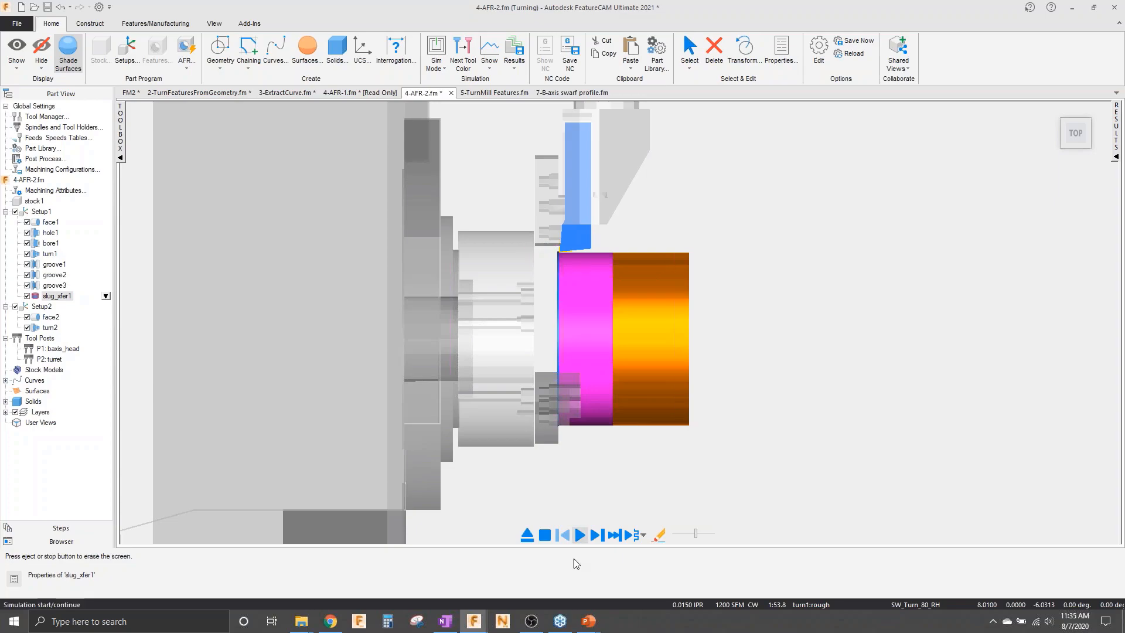
click(527, 534)
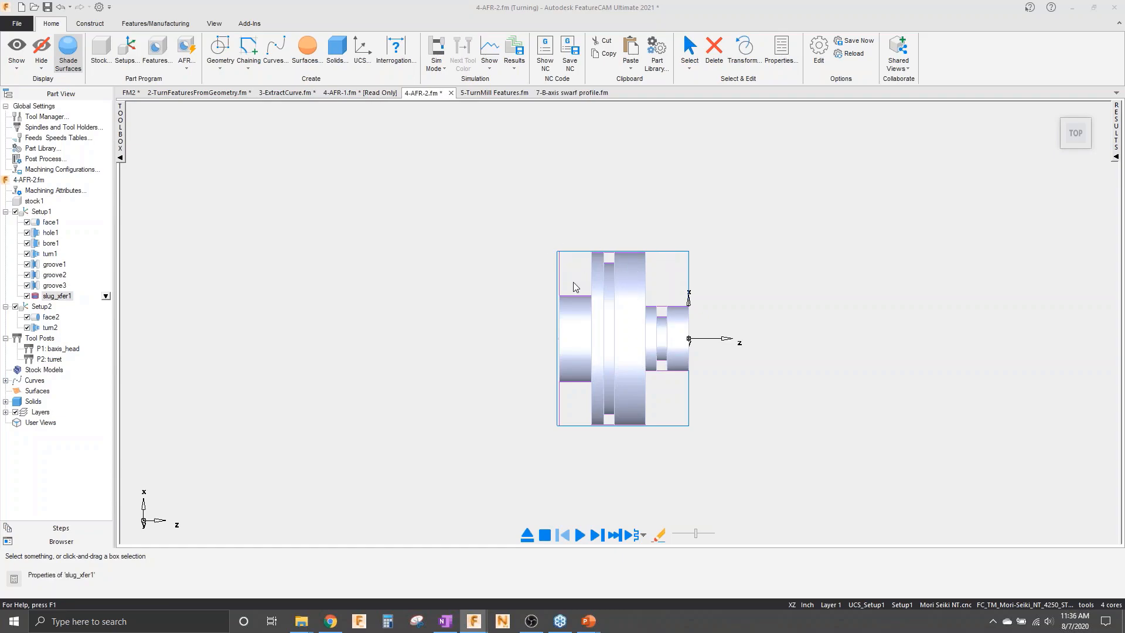
- Set the spindle-side boundary of turn1's rough operation to -4.5 by picking the large flange's chuck-side face
double_click(52, 255)
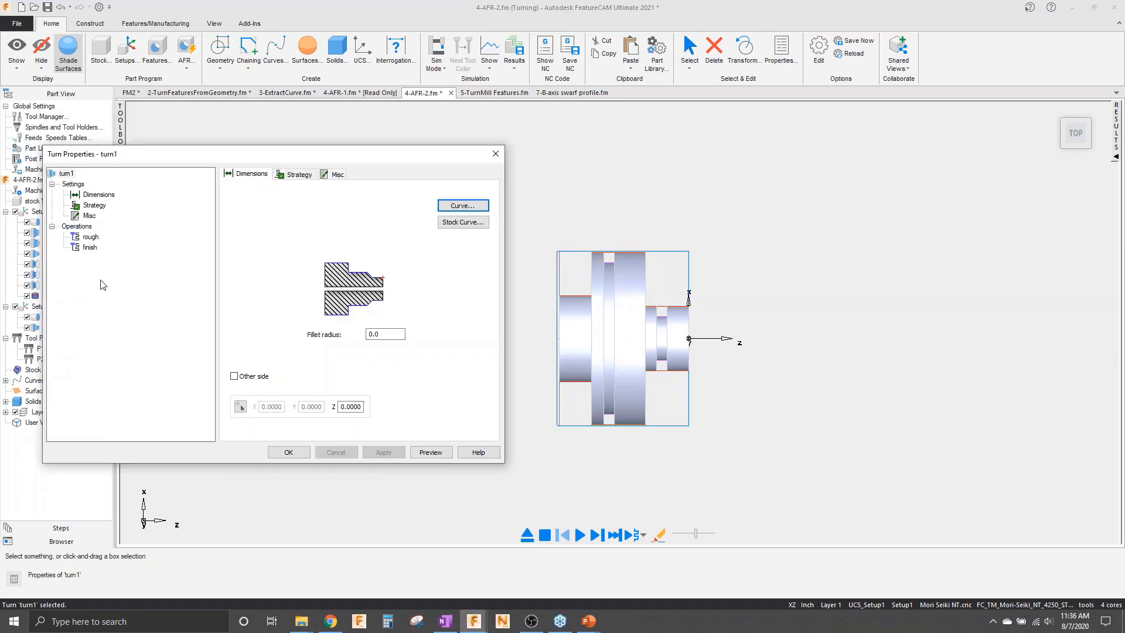
click(90, 237)
click(410, 175)
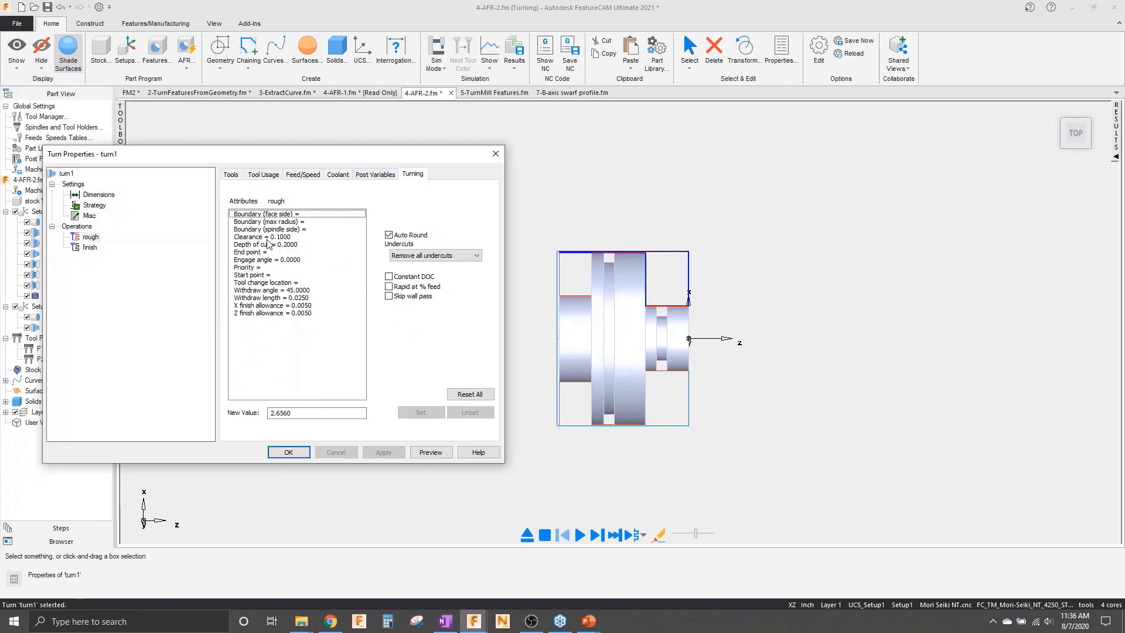
click(268, 229)
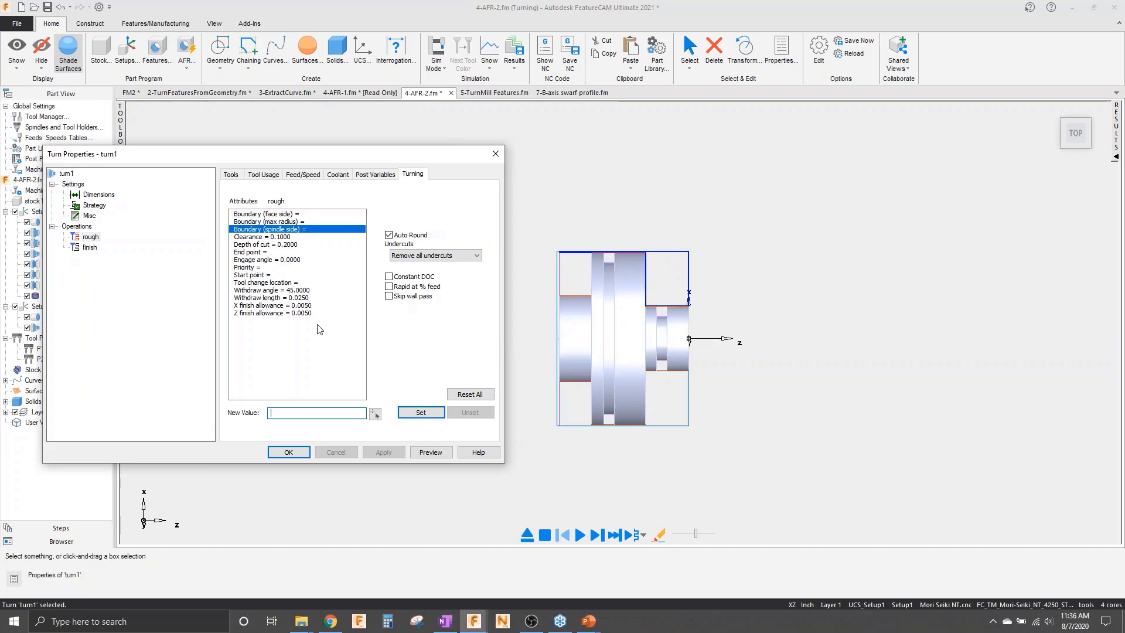
click(375, 413)
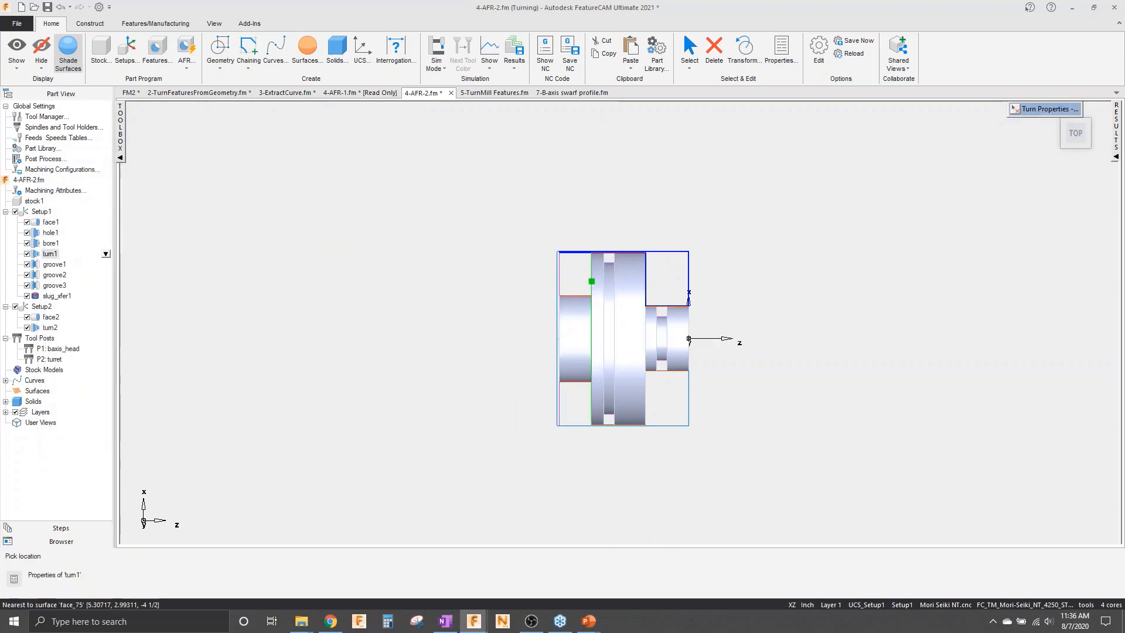
click(590, 283)
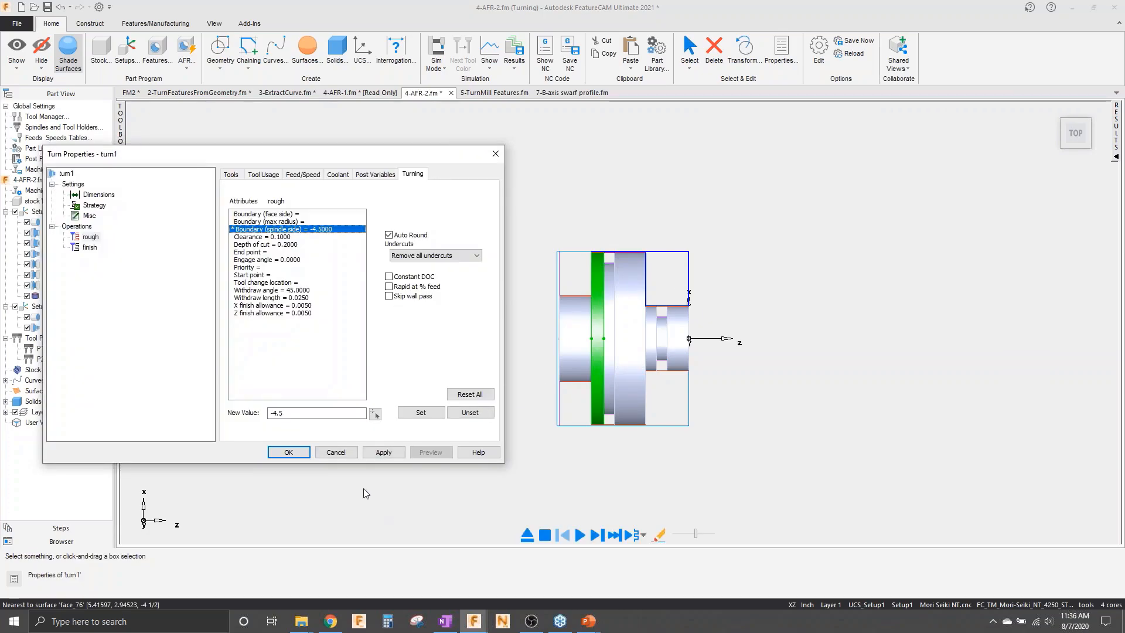
click(381, 453)
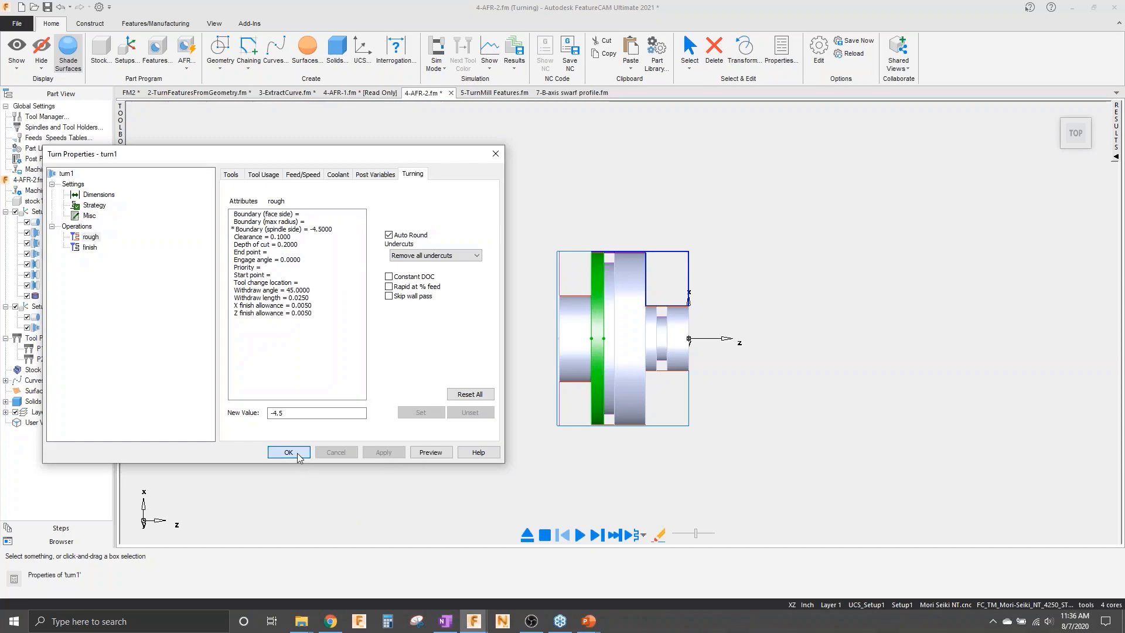
click(289, 453)
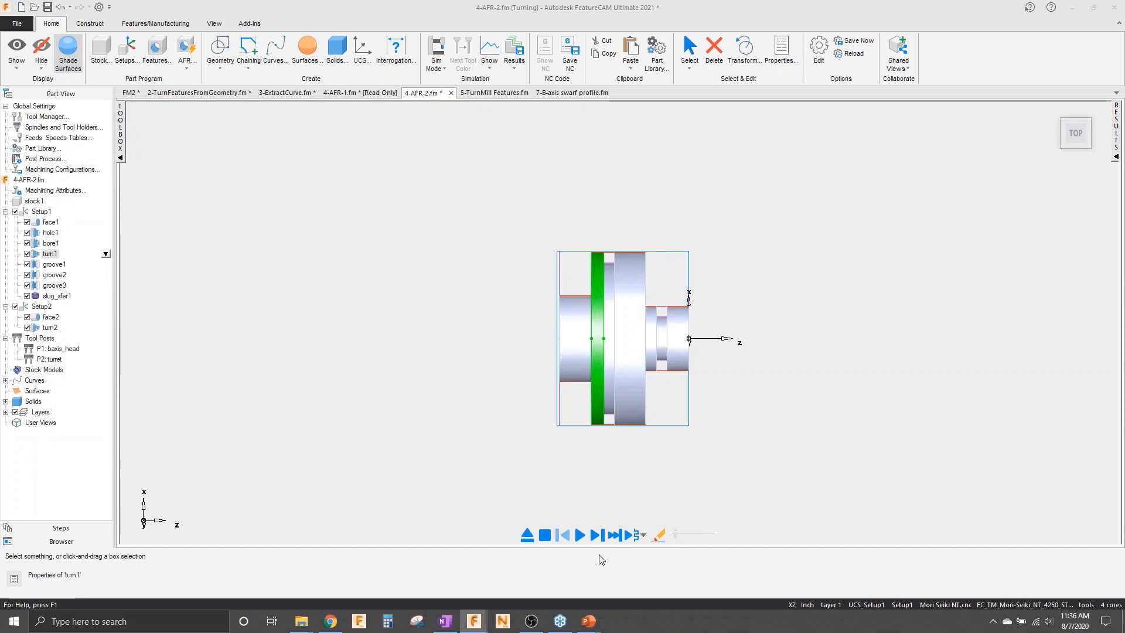
- Run the machine simulation up to the pause at groove3's rough operation, inspect the tool holder against the stock, and clear the simulation
click(580, 535)
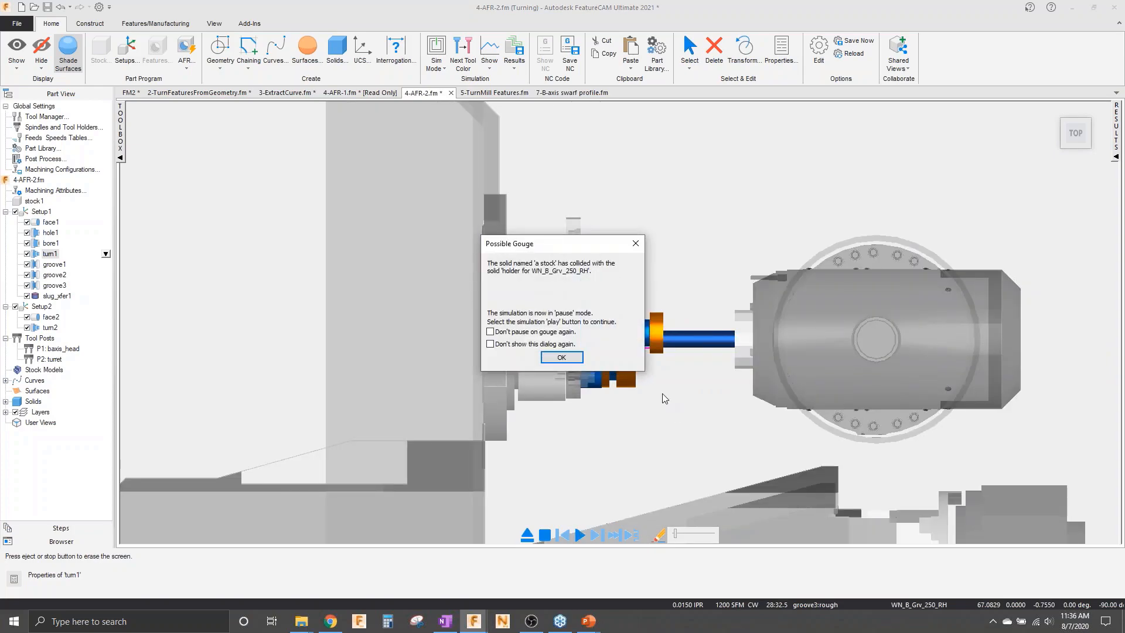
click(565, 359)
middle_drag(713, 329, 476, 406)
scroll(648, 340, up, 5)
middle_drag(651, 346, 791, 361)
scroll(743, 361, down, 4)
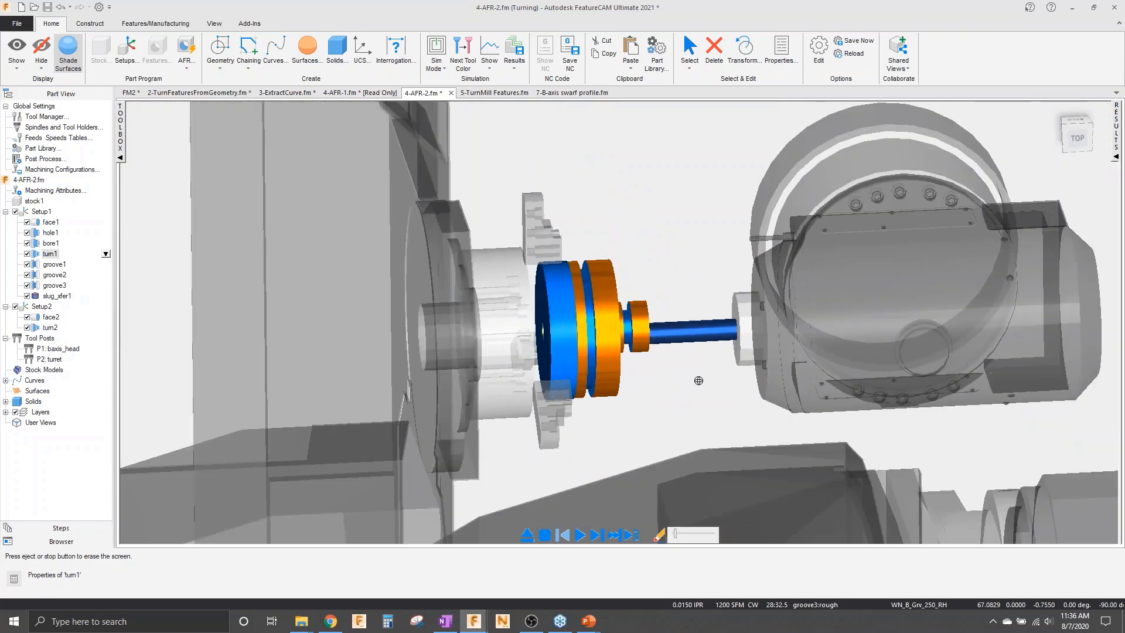
middle_drag(699, 381, 617, 368)
click(527, 535)
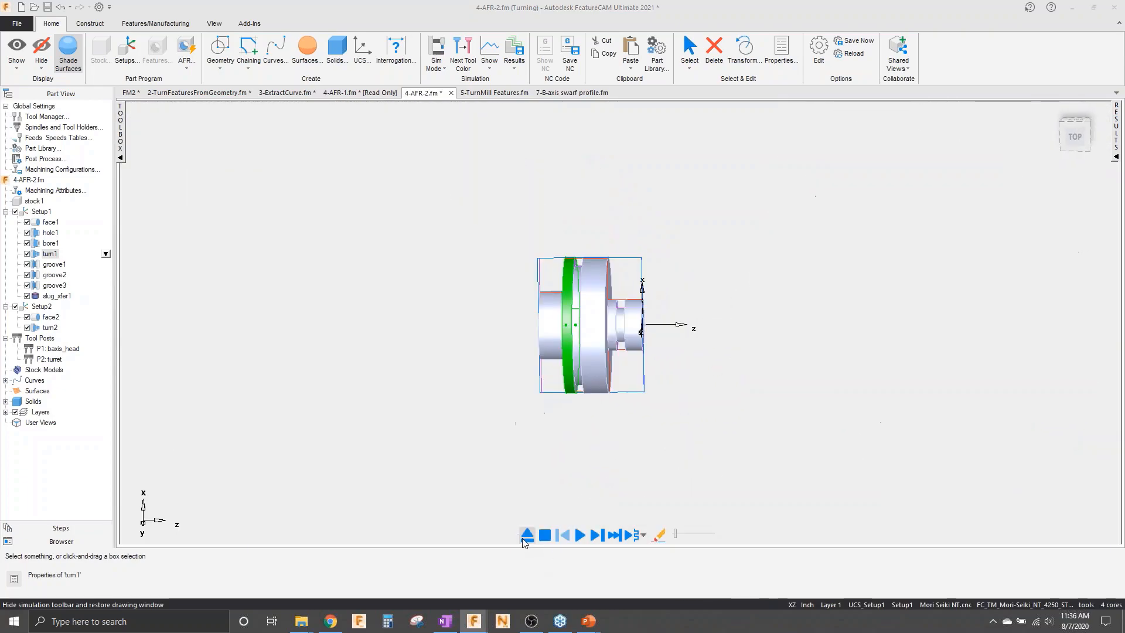
- Change groove3's rough operation tool to the small 0.062 in wide grooving tool WN_B_Small_Grv_062_RH
mouse_move(673, 397)
middle_down()
mouse_move(449, 314)
mouse_move(525, 315)
mouse_move(347, 357)
mouse_move(636, 327)
mouse_move(699, 387)
middle_up()
click(664, 428)
right_click(663, 432)
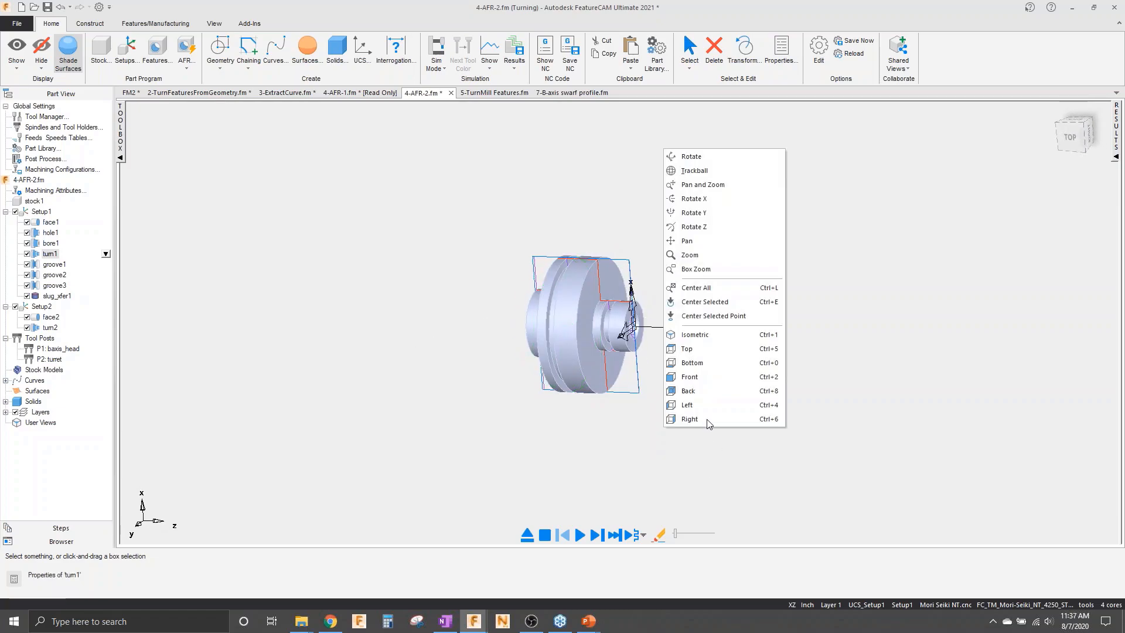
click(710, 352)
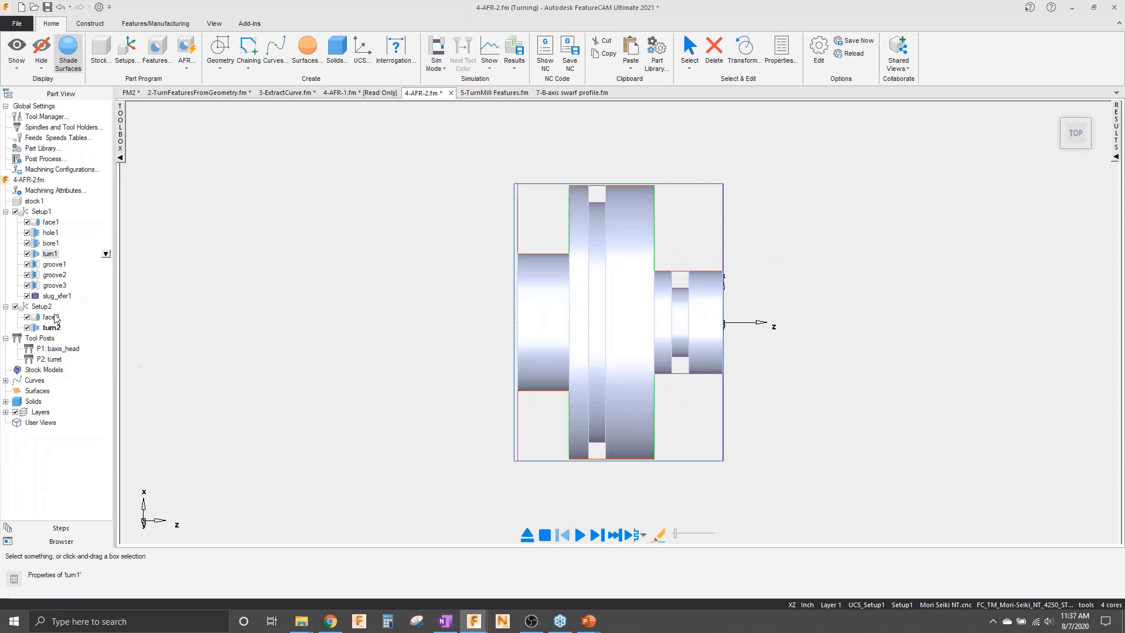
click(58, 286)
double_click(59, 286)
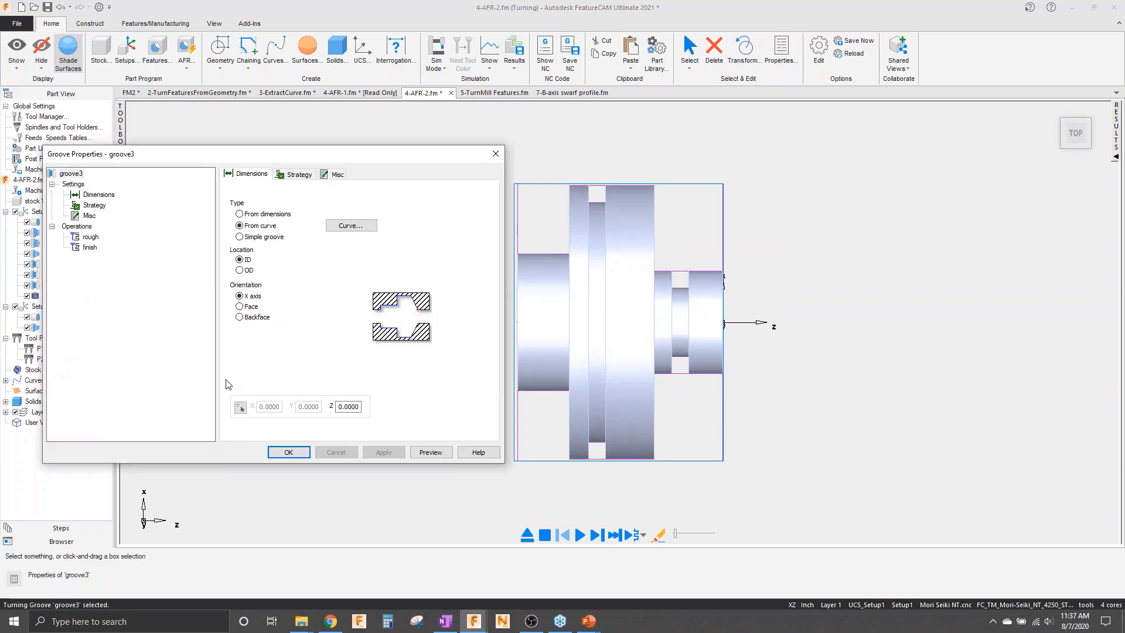
click(91, 237)
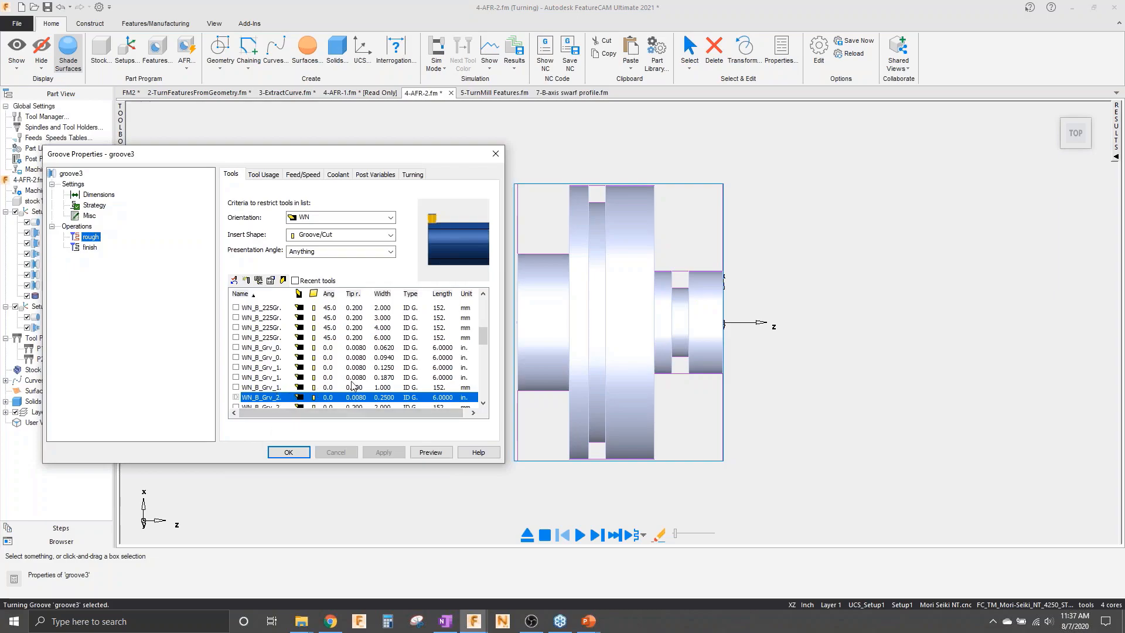
click(482, 404)
click(481, 404)
click(482, 404)
click(482, 404)
click(482, 404)
click(481, 404)
click(482, 404)
click(482, 404)
click(482, 404)
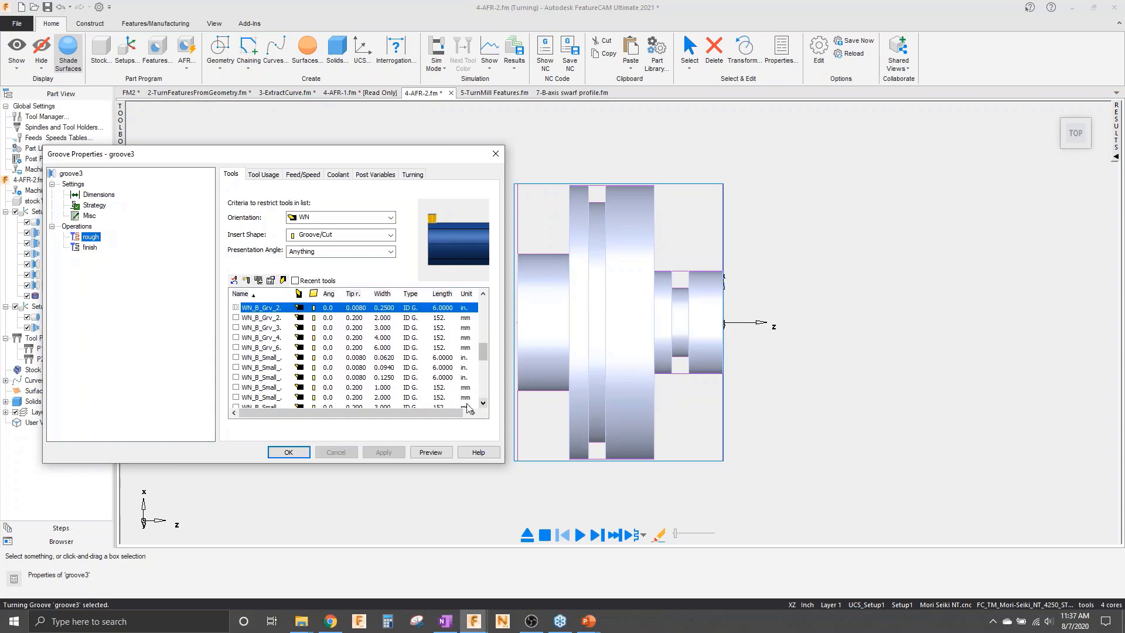
click(267, 359)
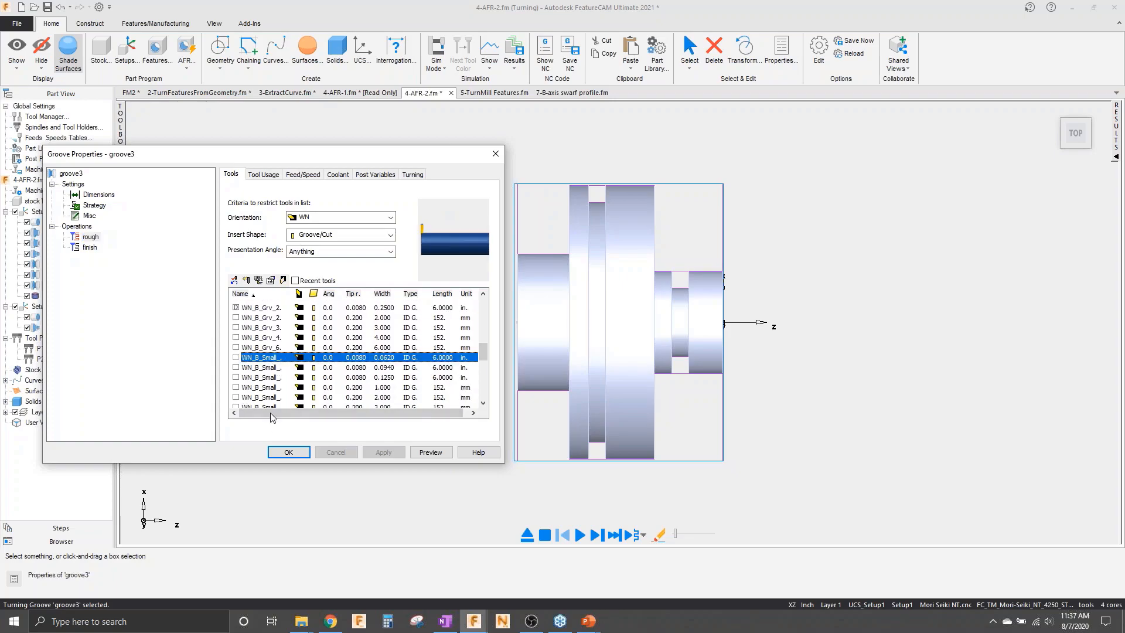
click(237, 358)
click(383, 453)
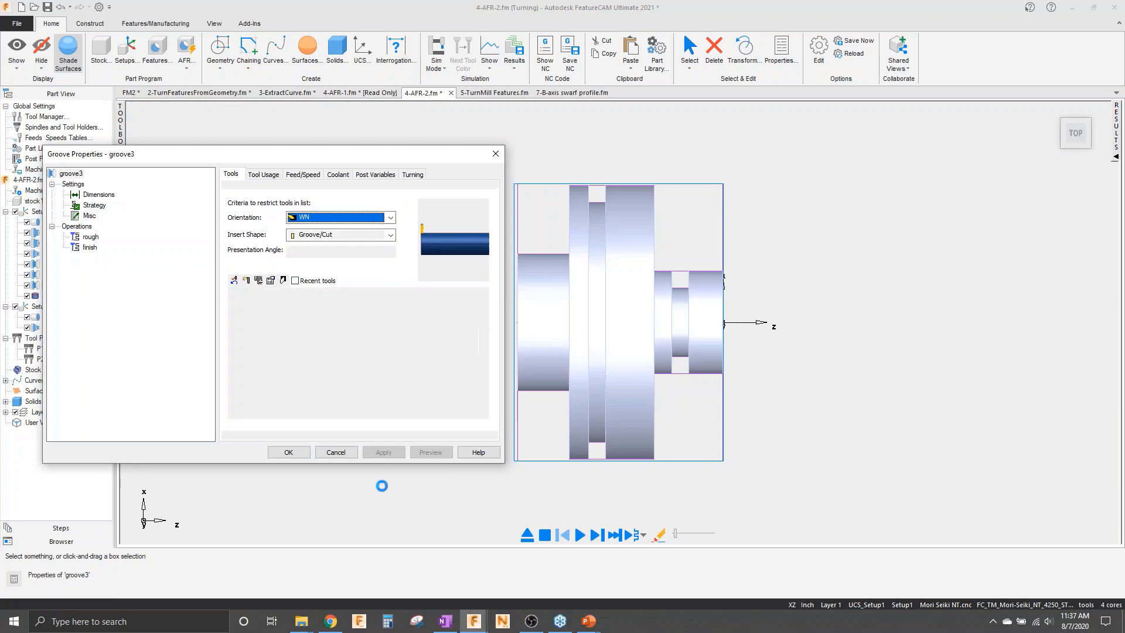
click(303, 455)
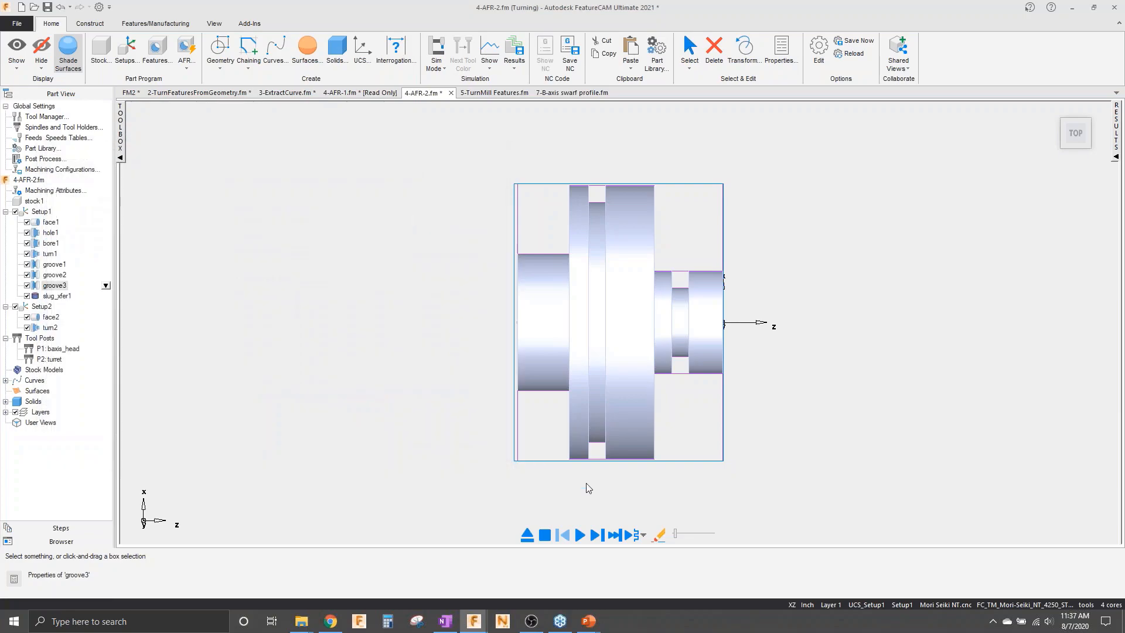
- Simulate the program on the machine again through the slug transfer and Setup2 turning, watching for collisions, and clear the simulation
click(581, 535)
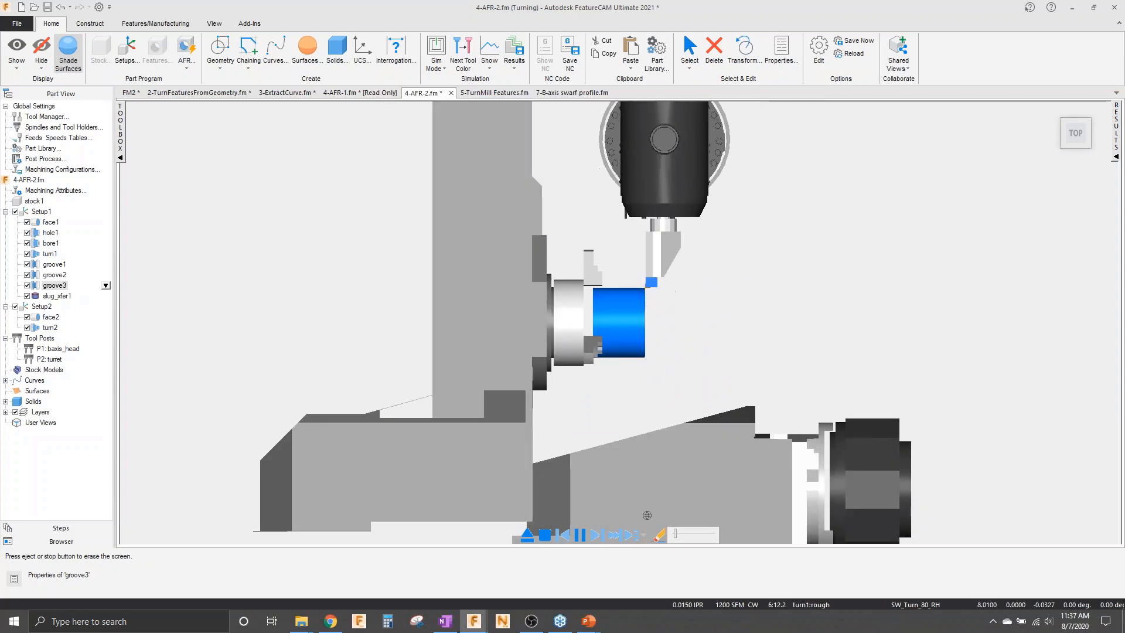
click(582, 538)
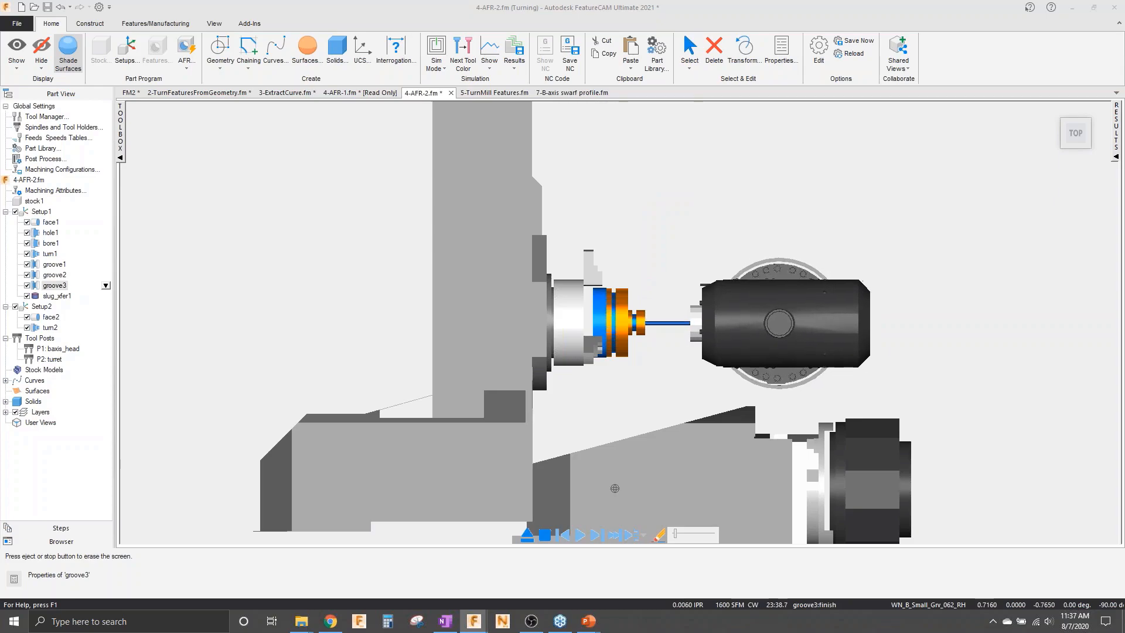
scroll(618, 322, down, 3)
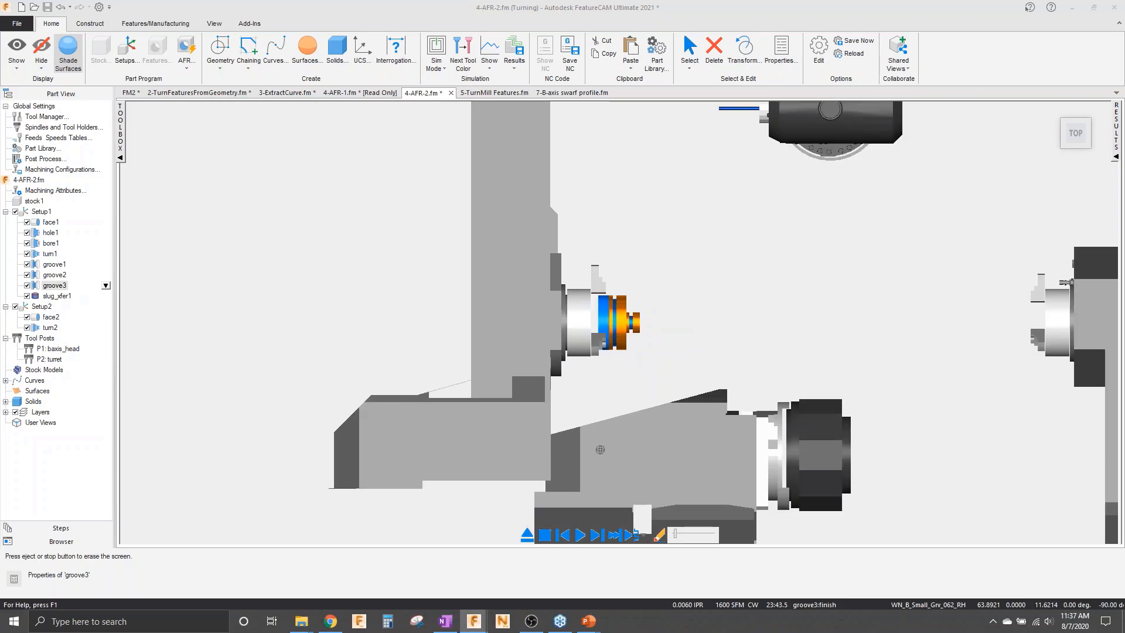
scroll(962, 244, up, 2)
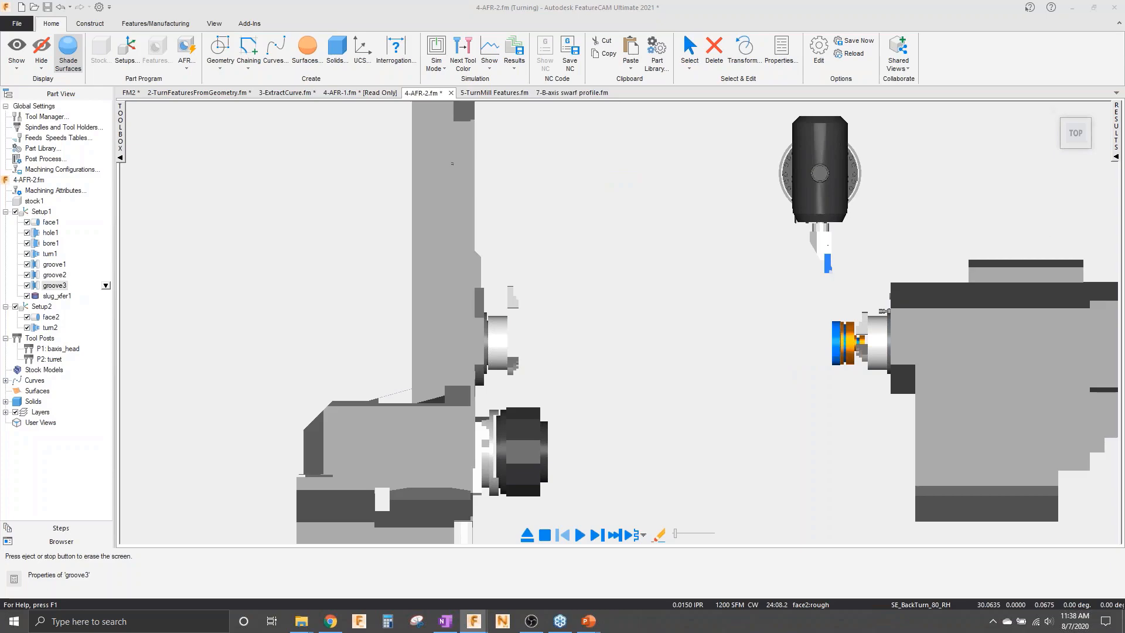
scroll(905, 350, up, 4)
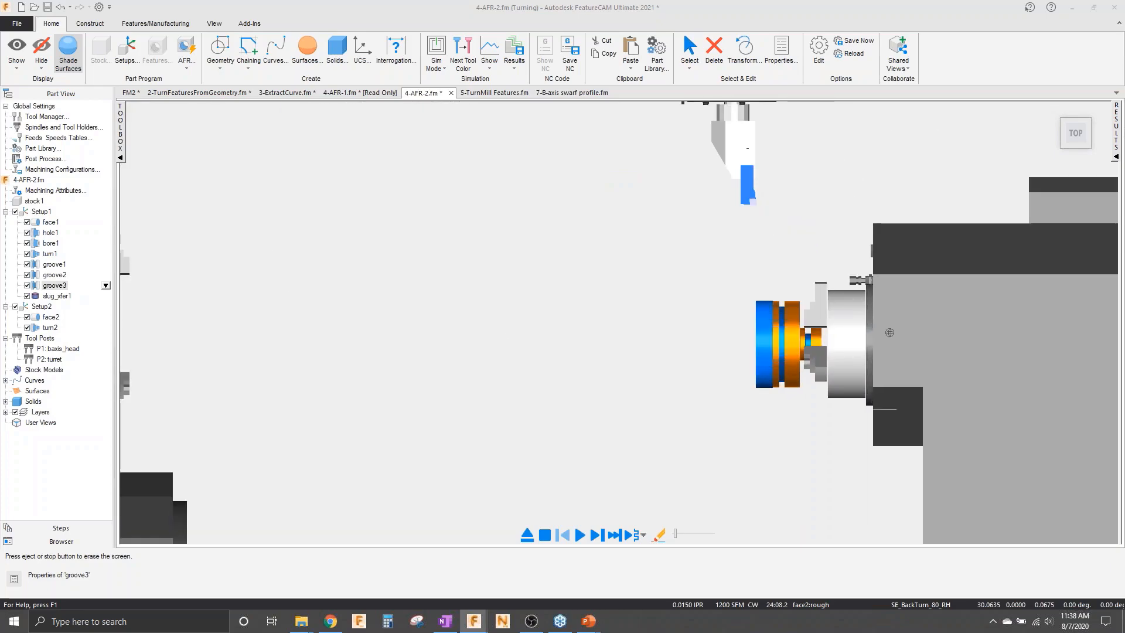
click(580, 535)
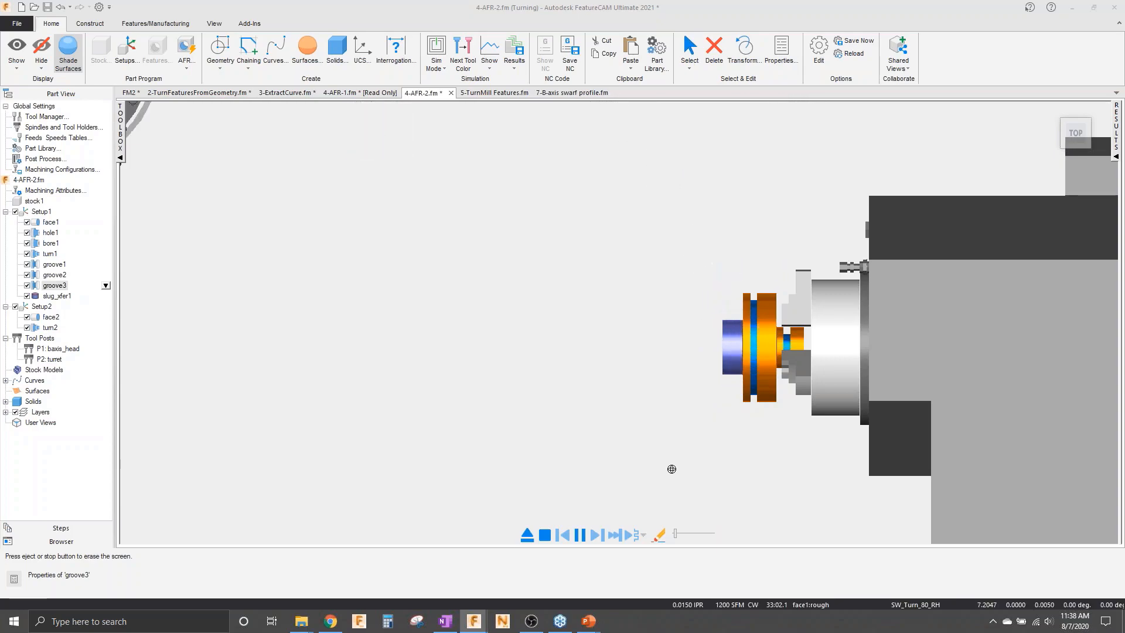
click(527, 535)
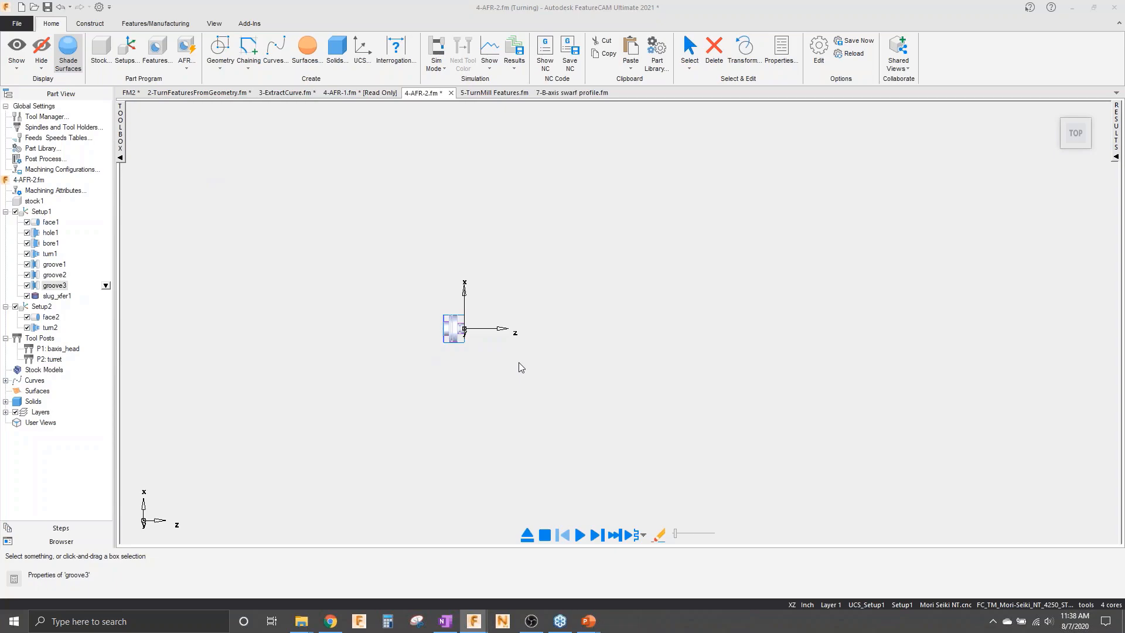
click(155, 48)
drag(936, 20, 695, 67)
click(708, 299)
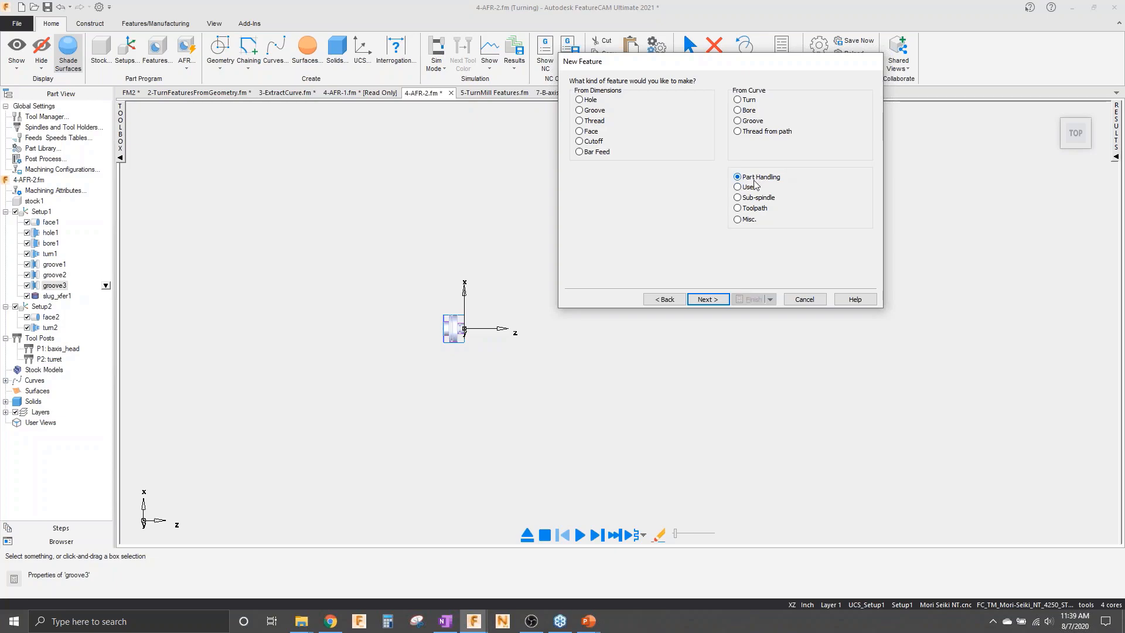
click(805, 299)
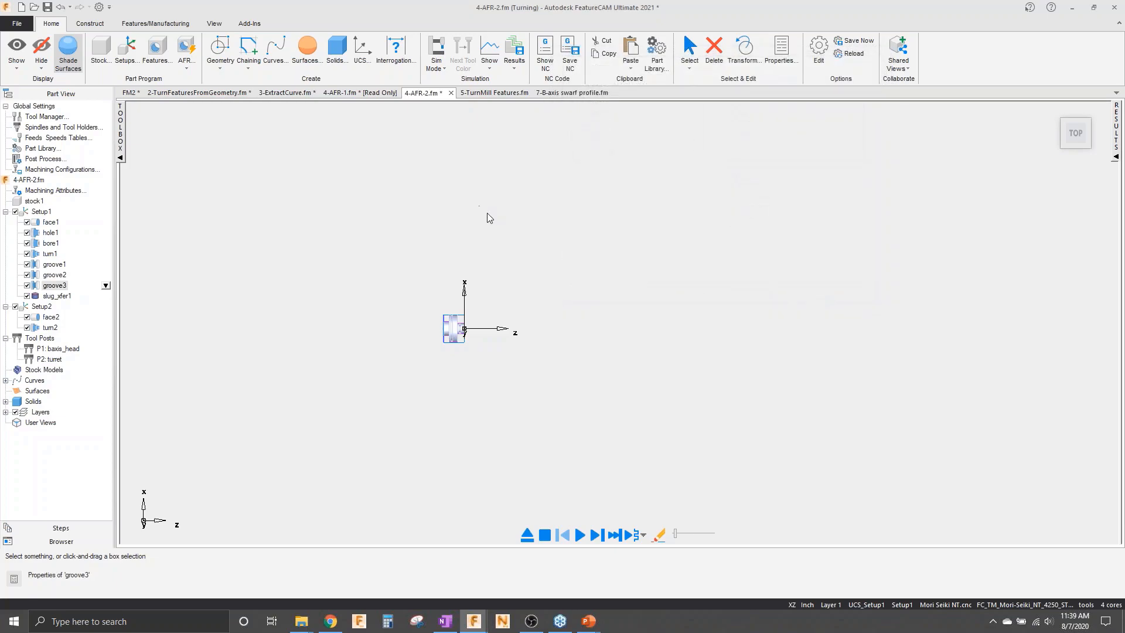
- In 5-TurnMill Features.fm, run automatic feature recognition on the solid for Setup1 and Setup2, accepting every feature proposed for Setup1
click(501, 96)
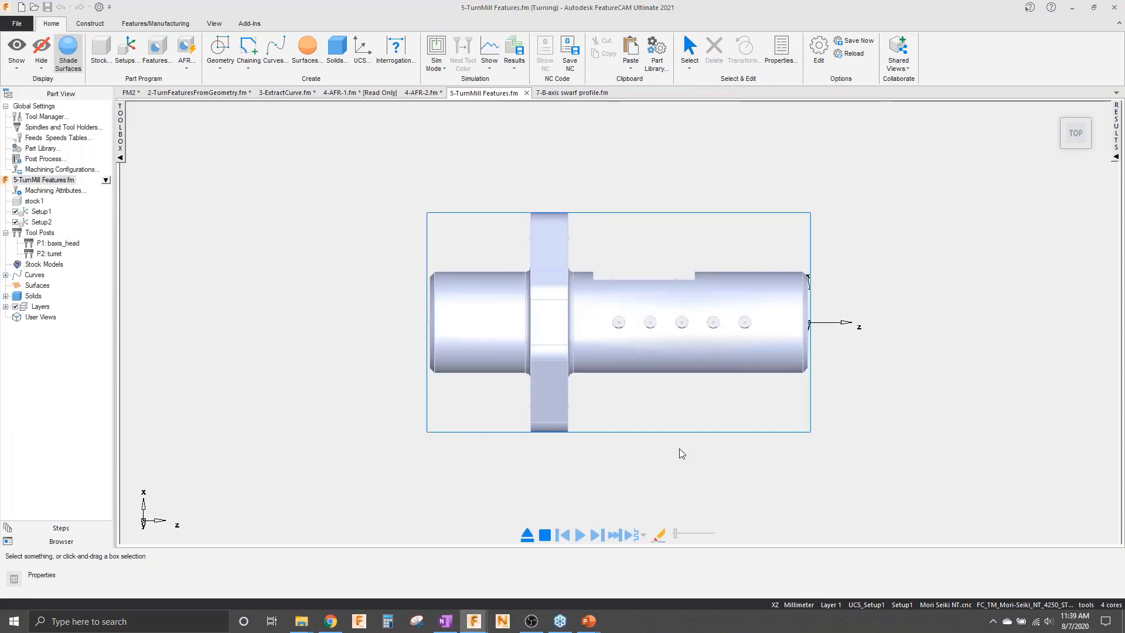
right_click(684, 480)
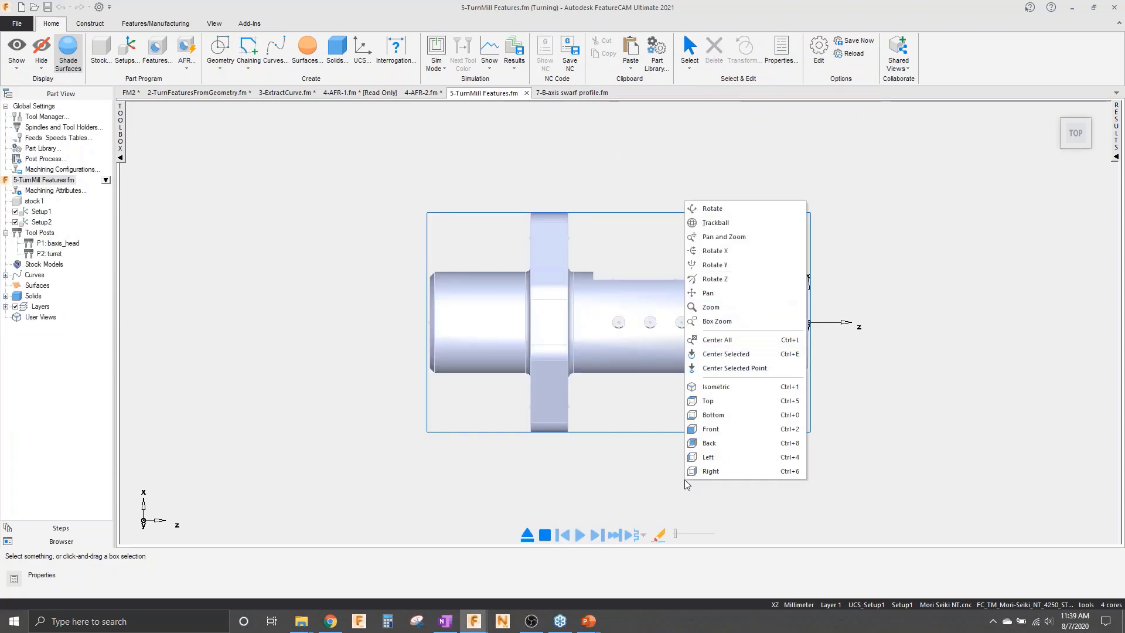
click(717, 387)
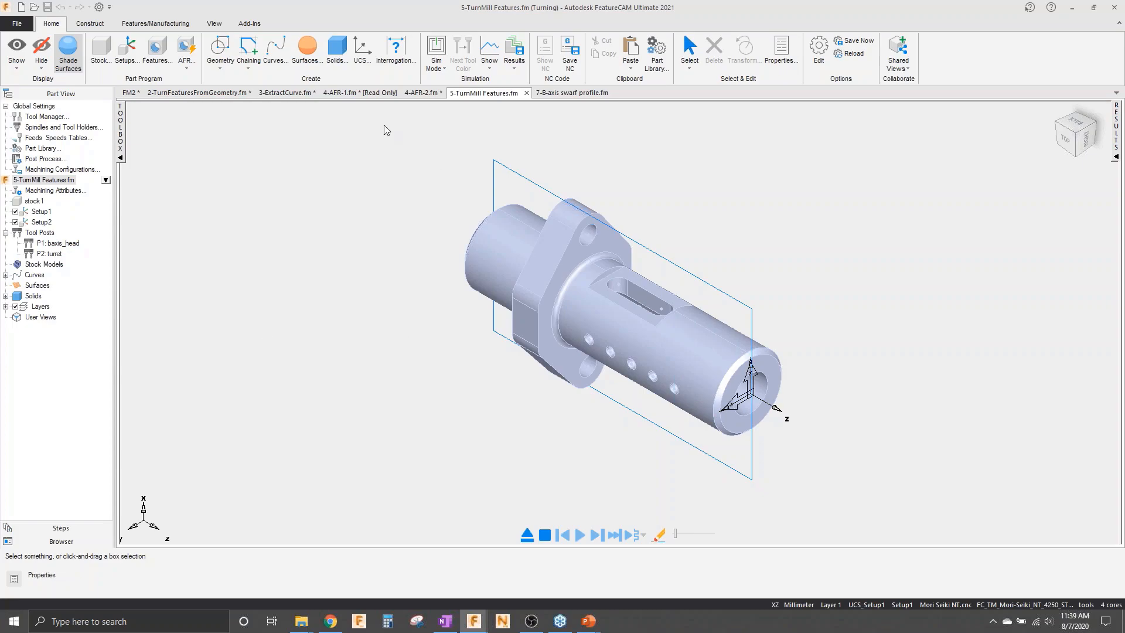
click(191, 48)
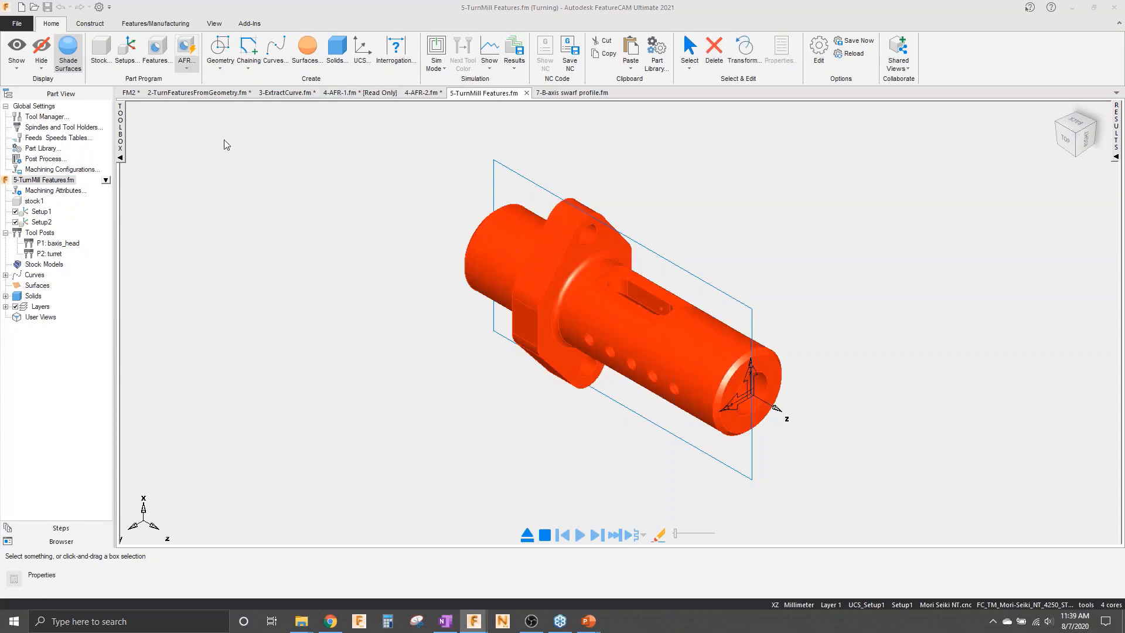
click(940, 251)
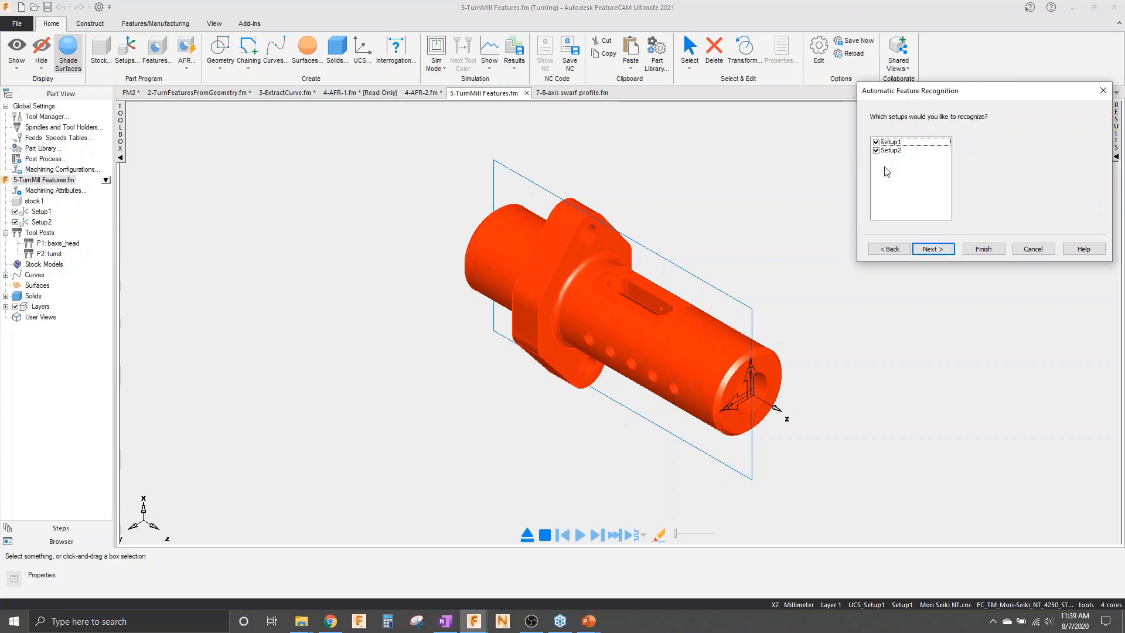
click(931, 248)
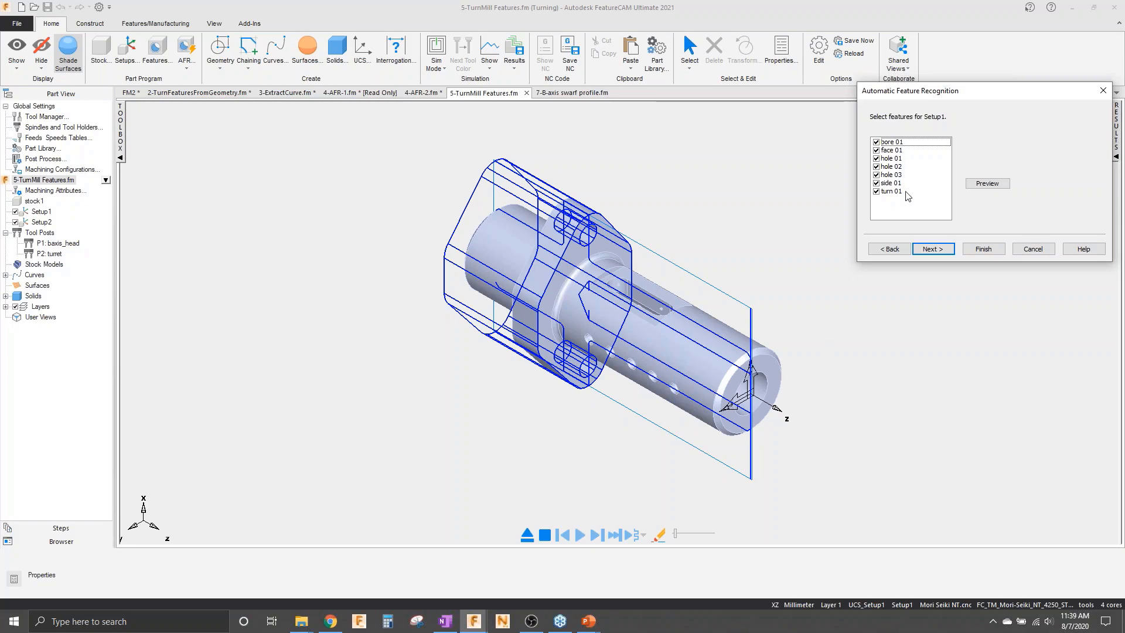
click(931, 250)
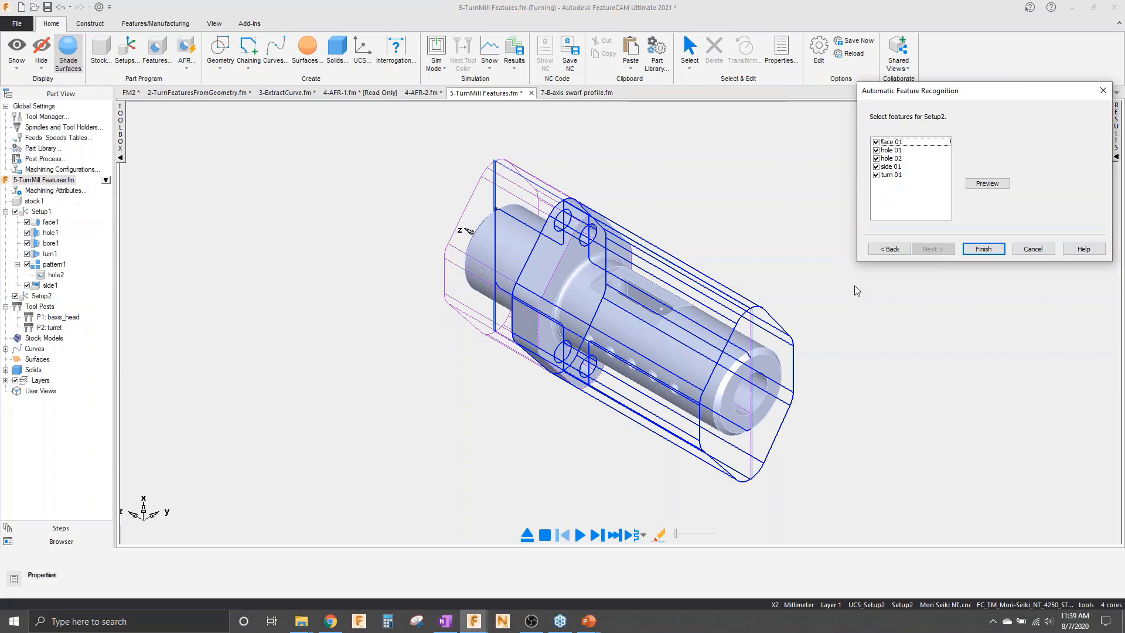
- Exclude side 01, hole 02 and hole 01 from Setup2's recognized features, keep face 01 and turn 01, and finish the recognition
click(877, 167)
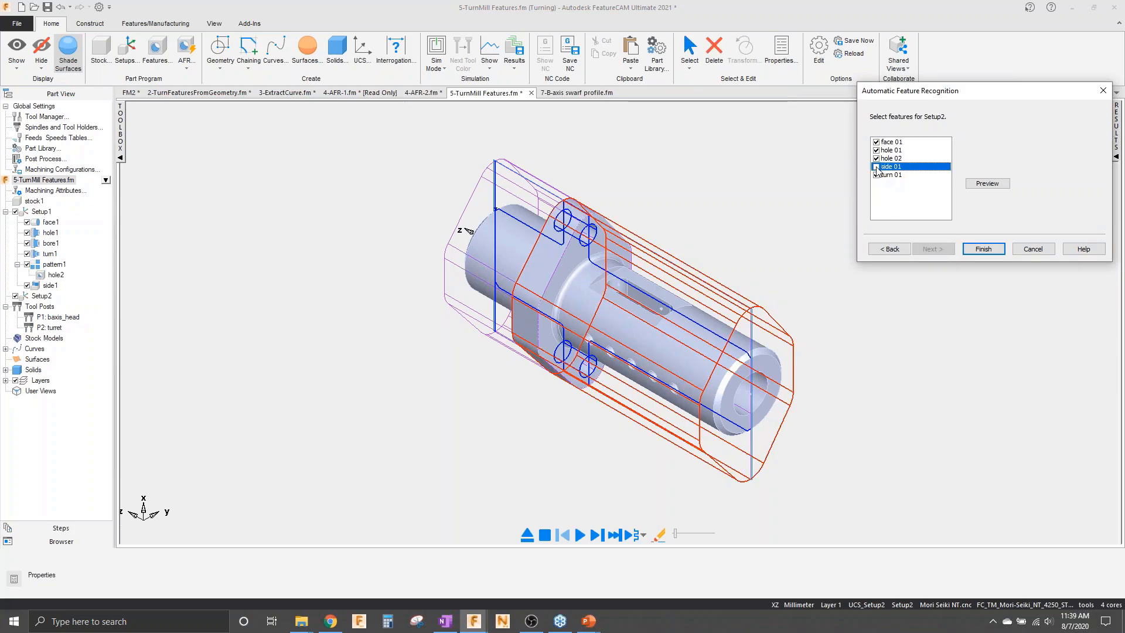
click(878, 159)
click(877, 150)
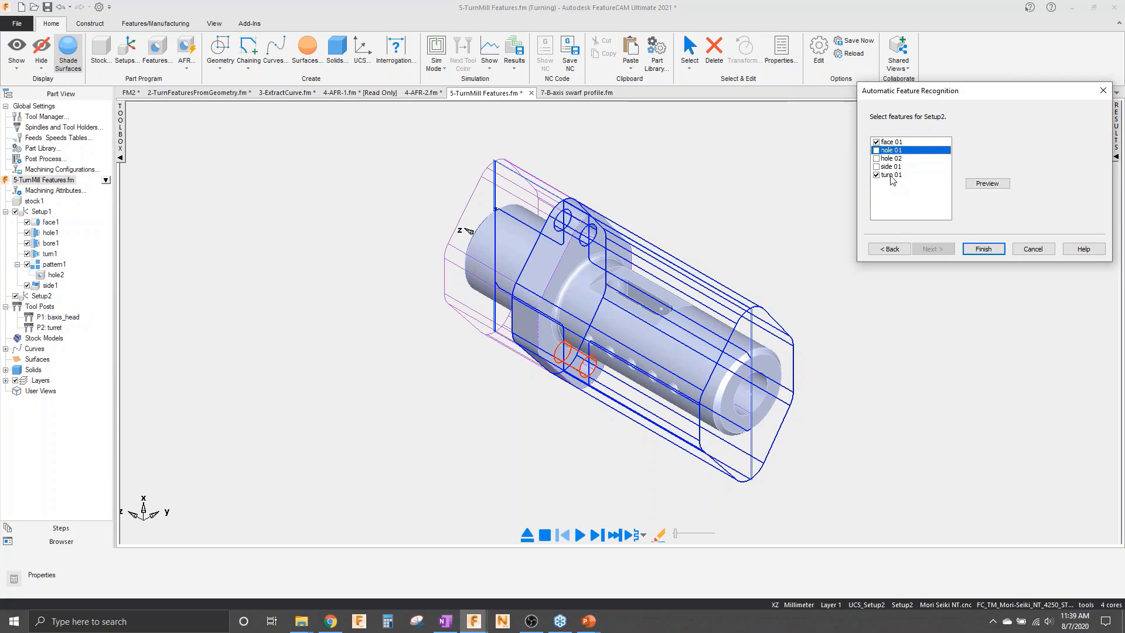
click(981, 250)
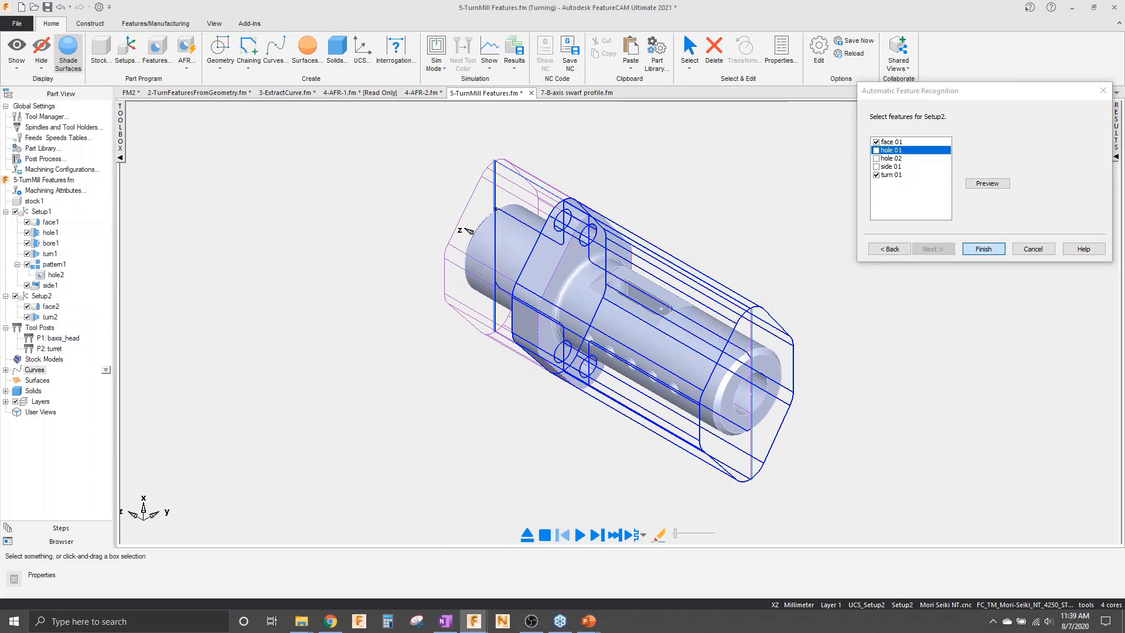
- Activate Setup1, run the recognized features in 3D simulation from the top view, and stop the simulation
click(41, 212)
right_click(325, 389)
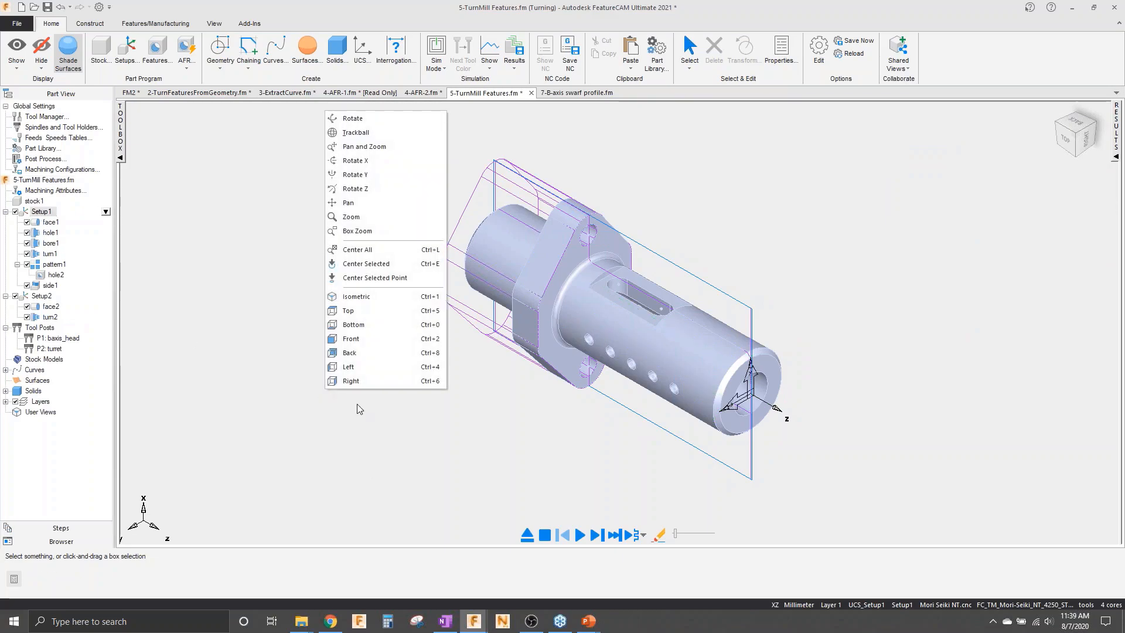
click(355, 311)
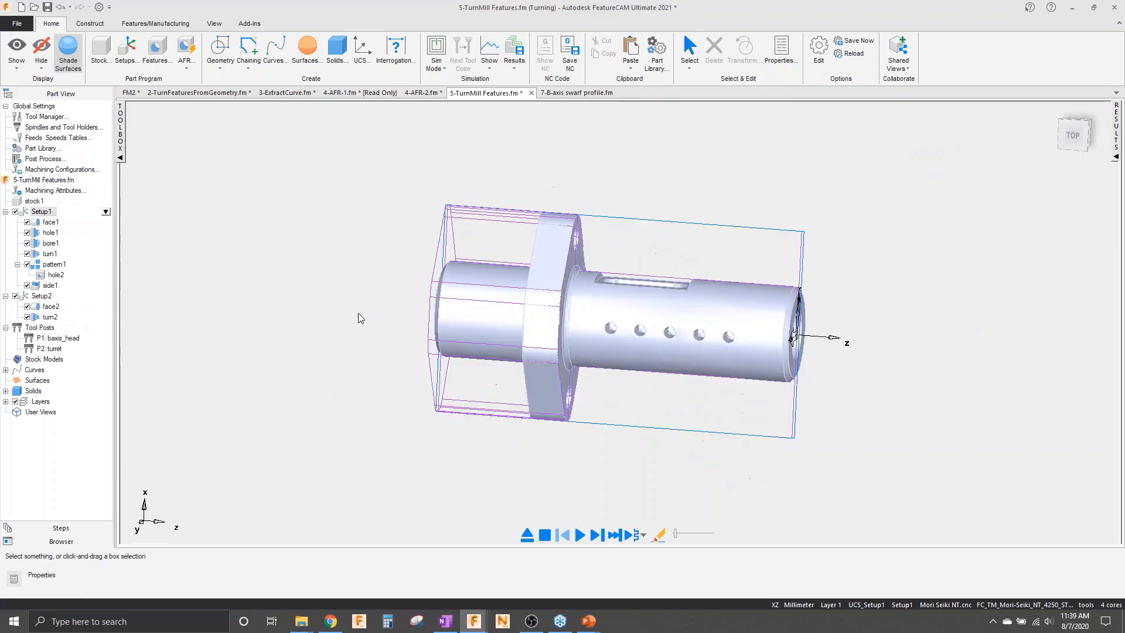
click(434, 69)
click(454, 143)
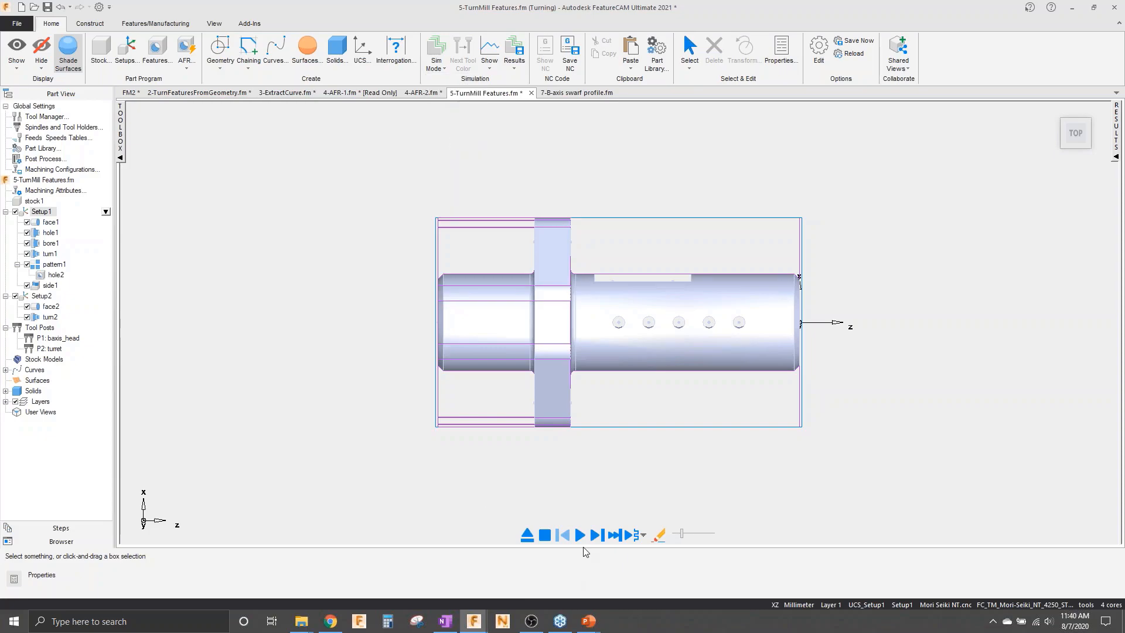
click(580, 535)
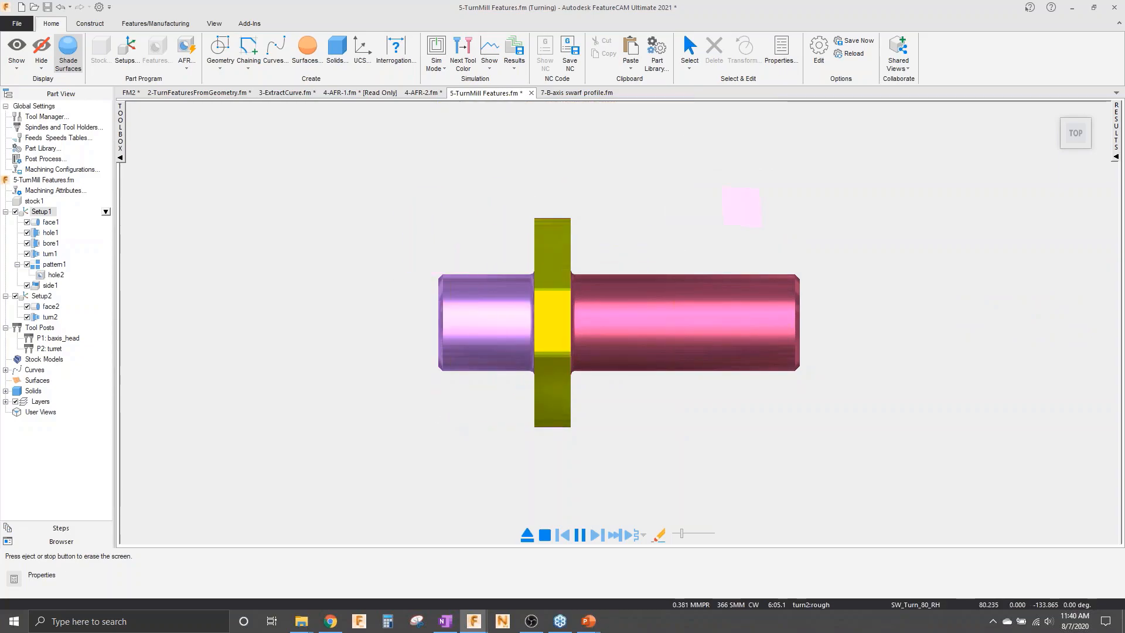
click(550, 538)
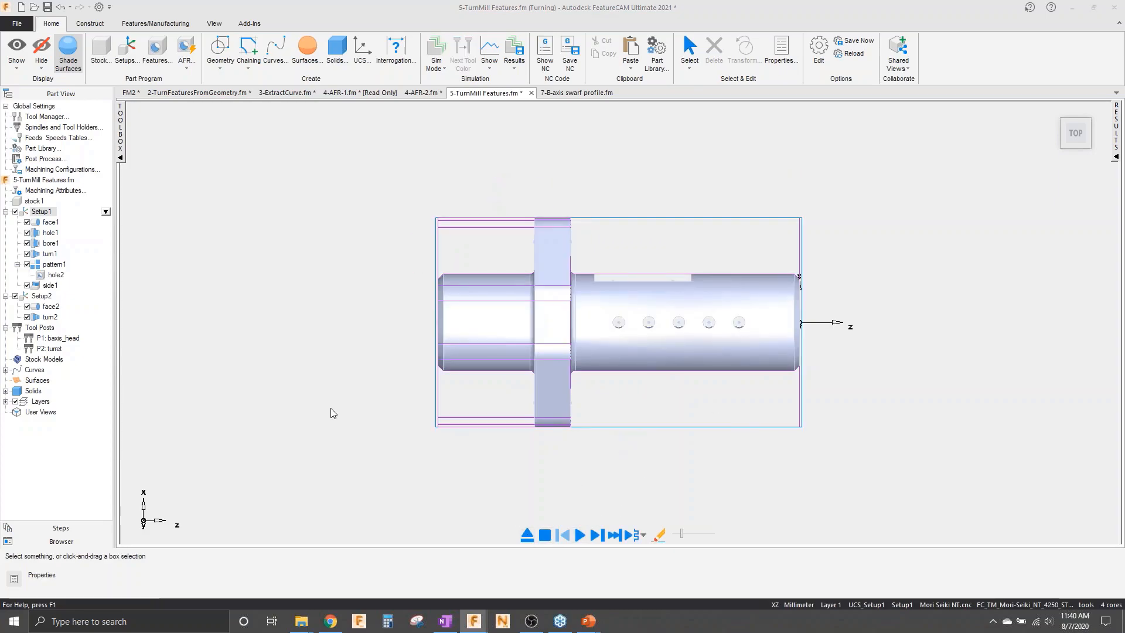
- Limit turn1's rough operation with a spindle-side boundary at -110, picked on the far edge of the flange
double_click(51, 254)
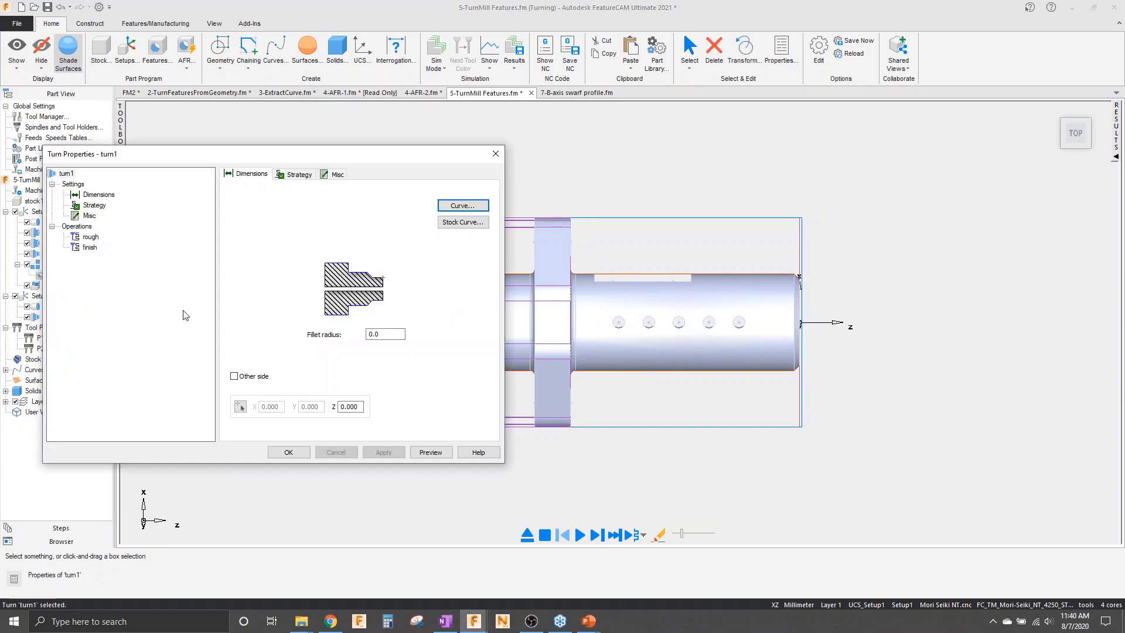
click(90, 236)
click(413, 174)
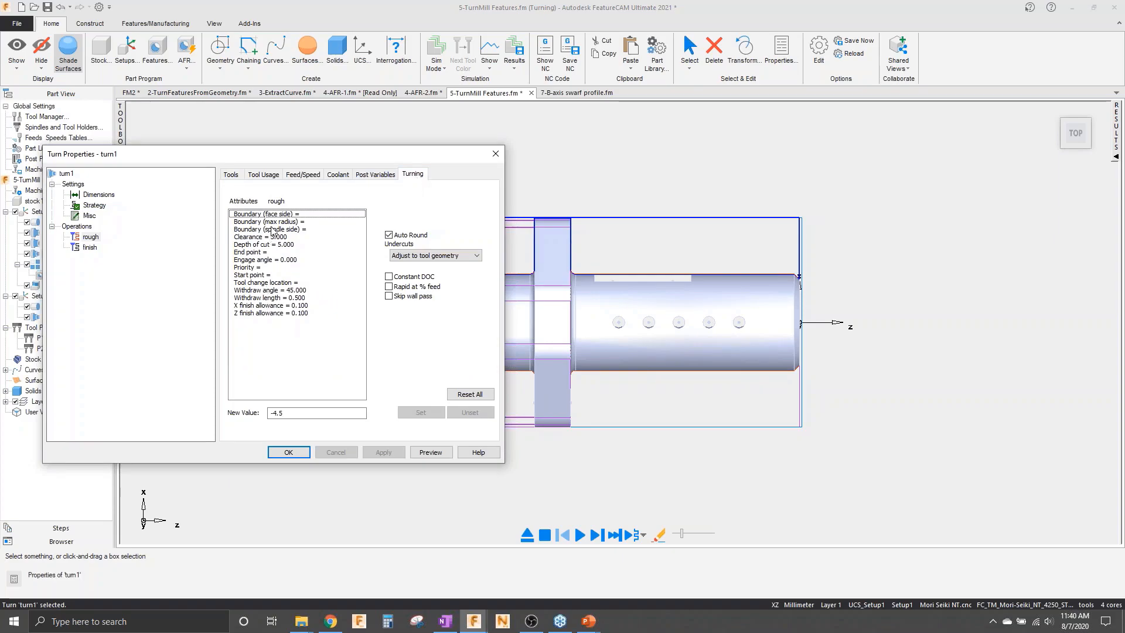
click(272, 229)
click(375, 413)
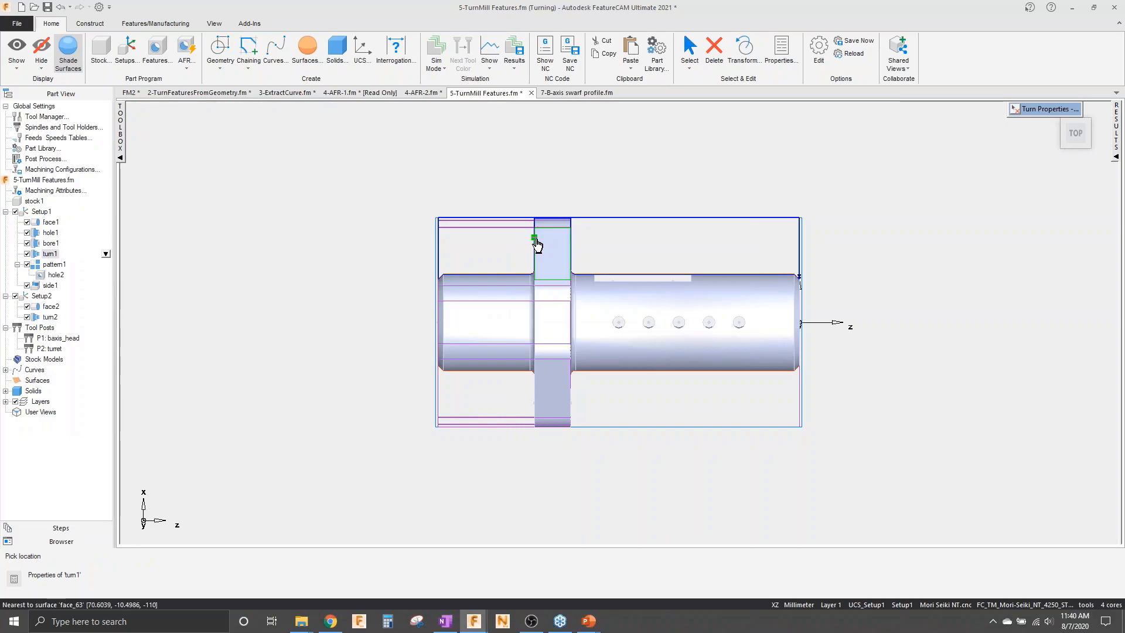
click(537, 245)
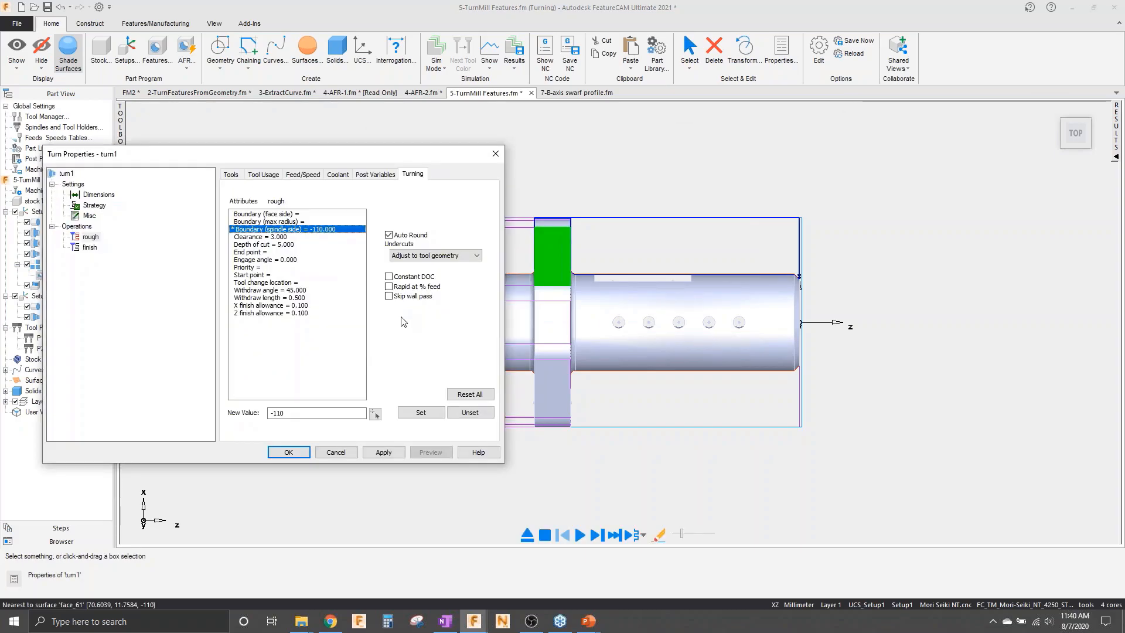
click(394, 456)
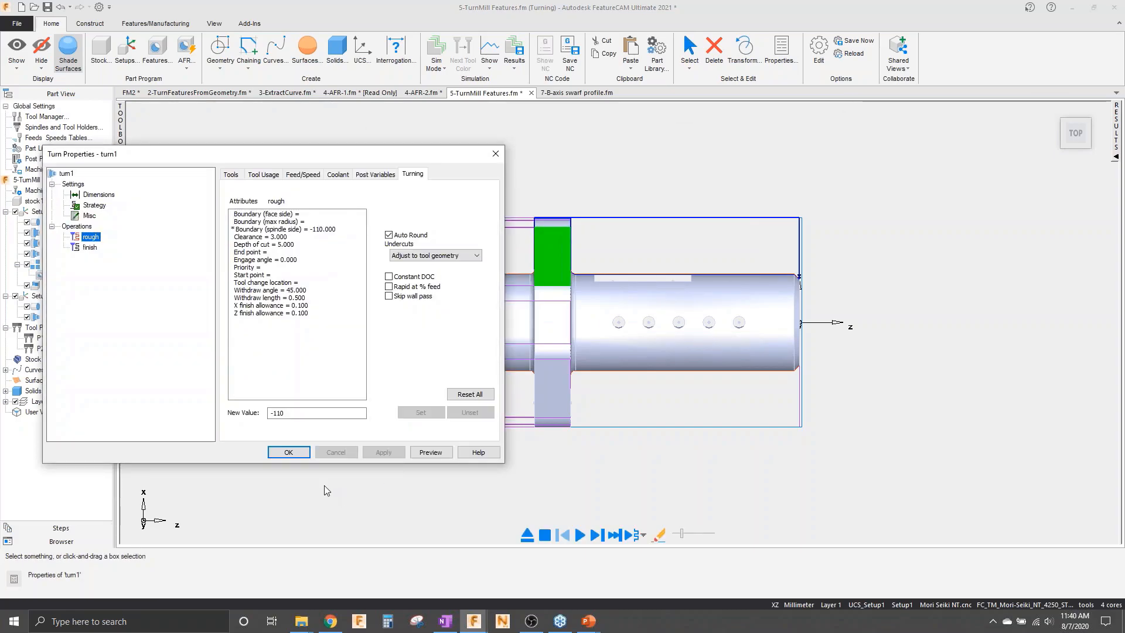
click(303, 454)
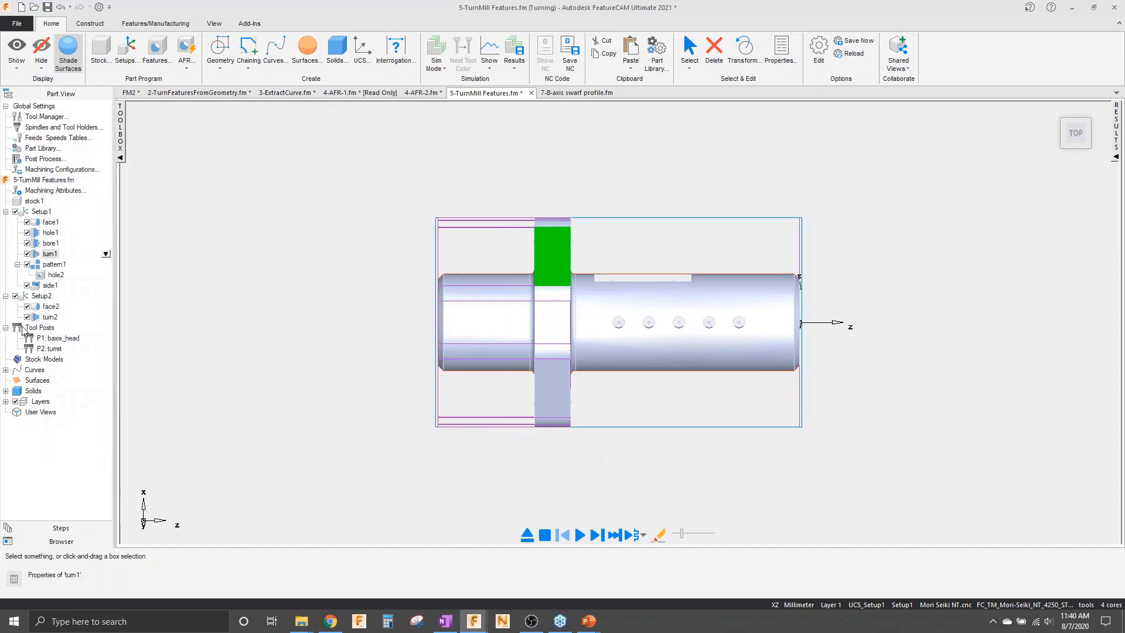
- Limit turn2's rough operation with a spindle-side boundary at -40, picked at the flange edge
double_click(53, 318)
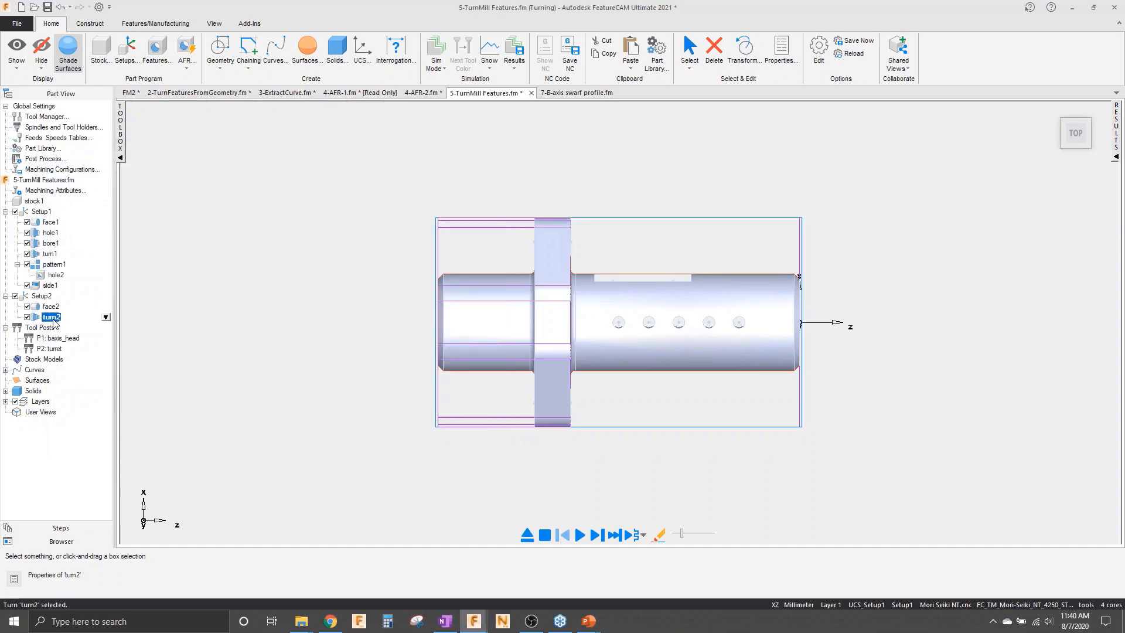
drag(309, 160, 843, 145)
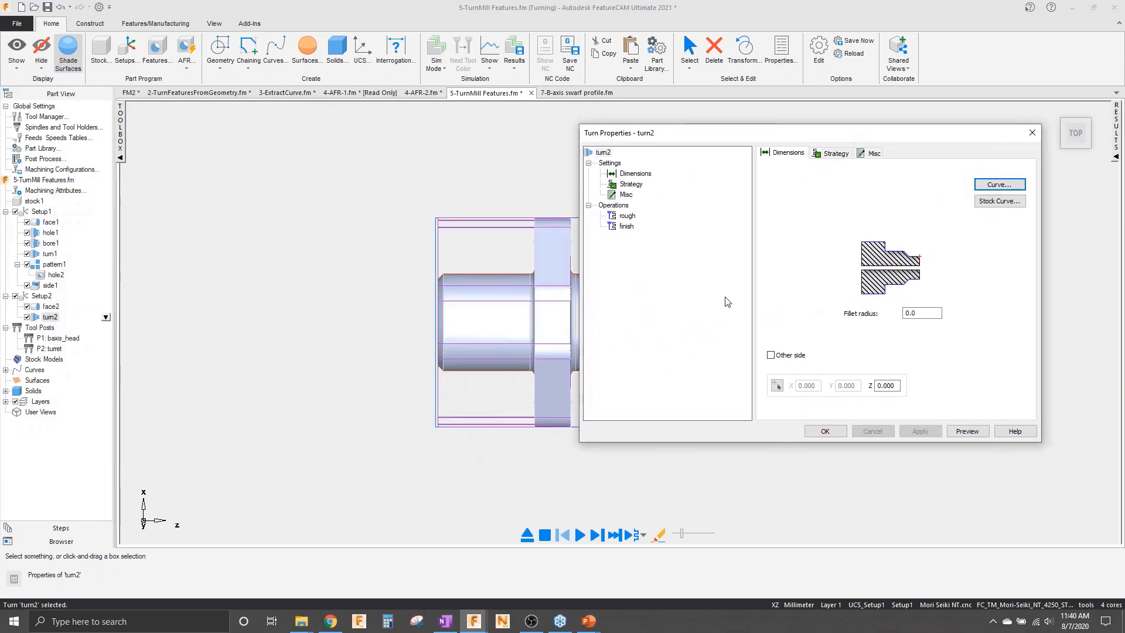
click(627, 215)
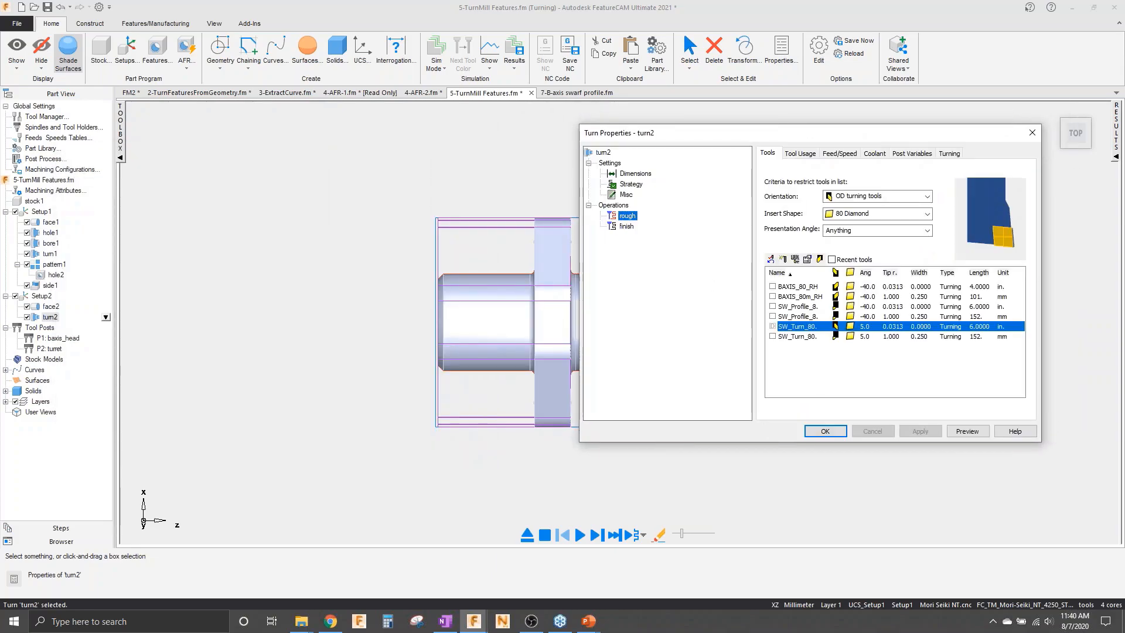
click(949, 154)
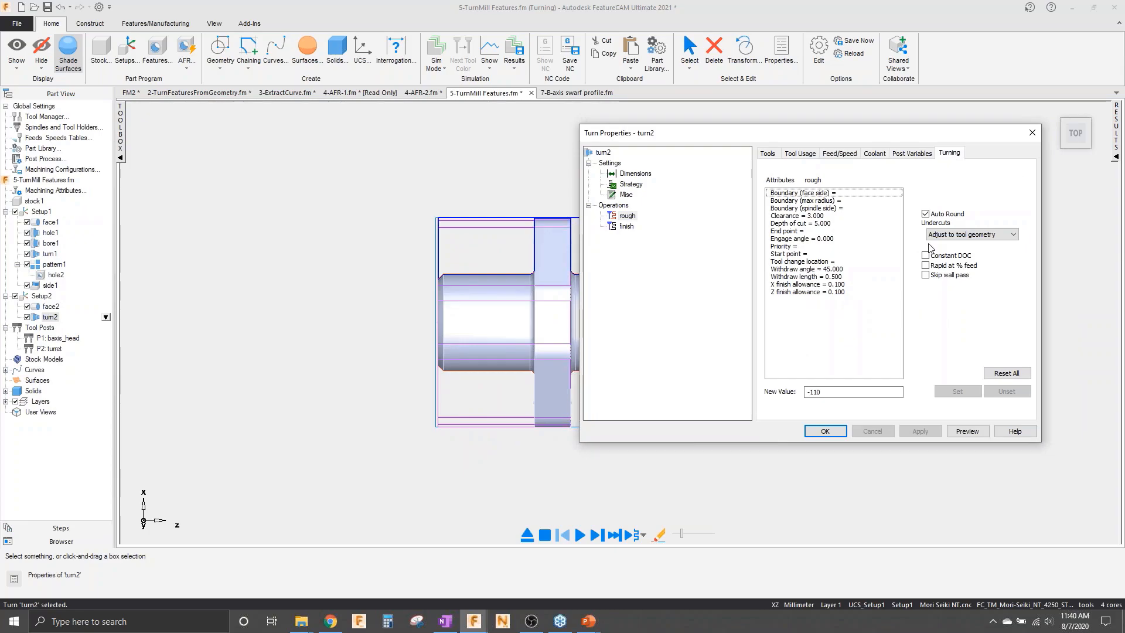
click(807, 208)
click(909, 389)
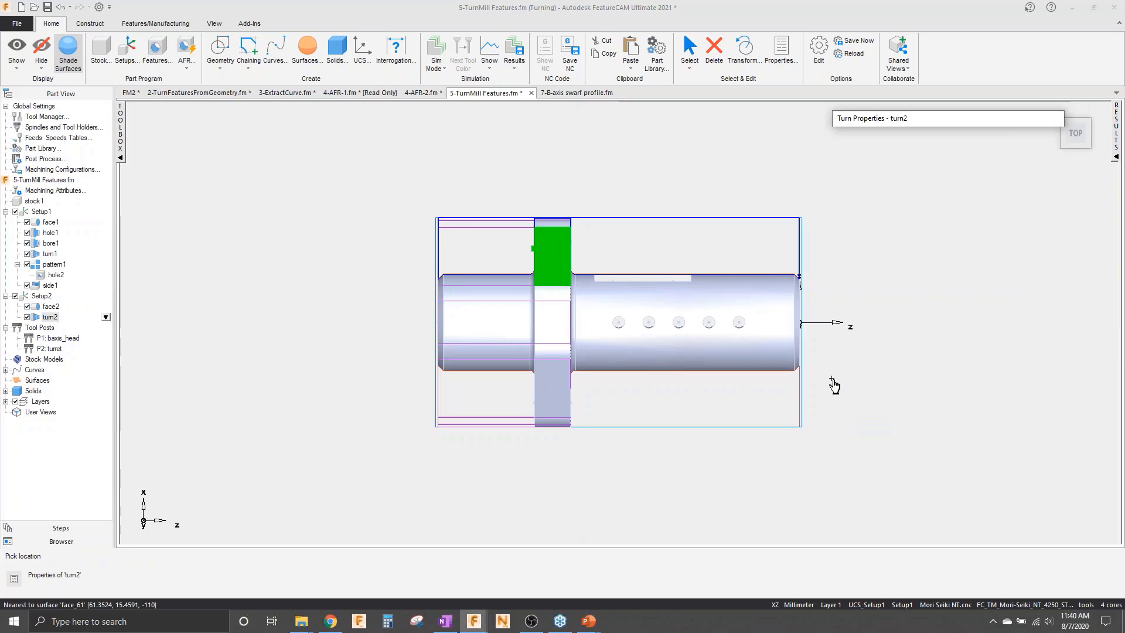
click(832, 380)
click(935, 432)
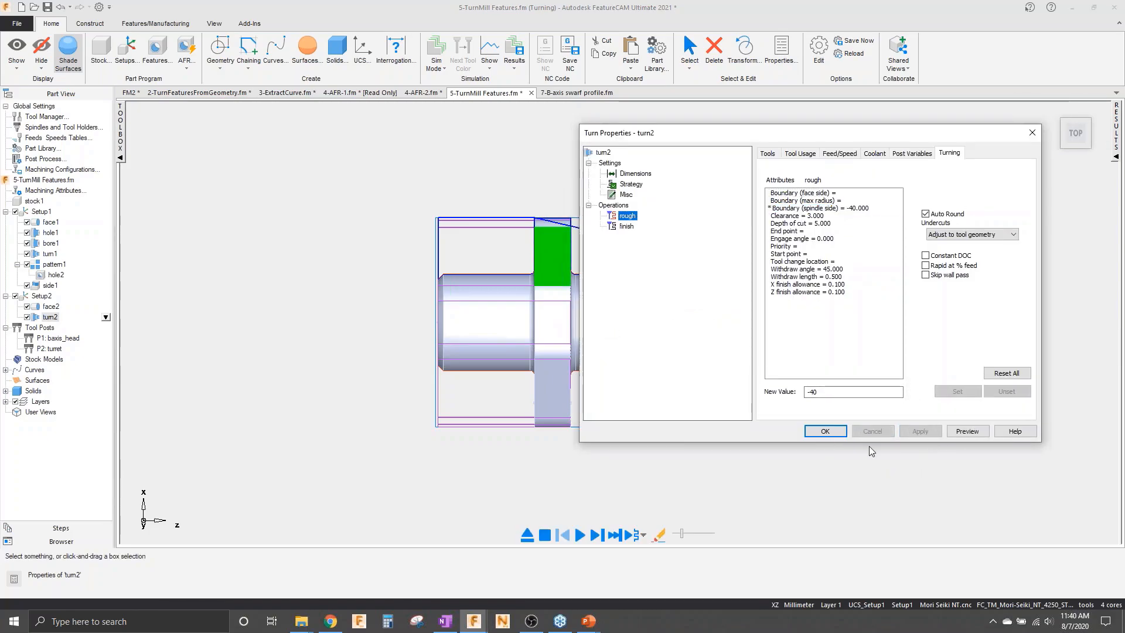
click(825, 432)
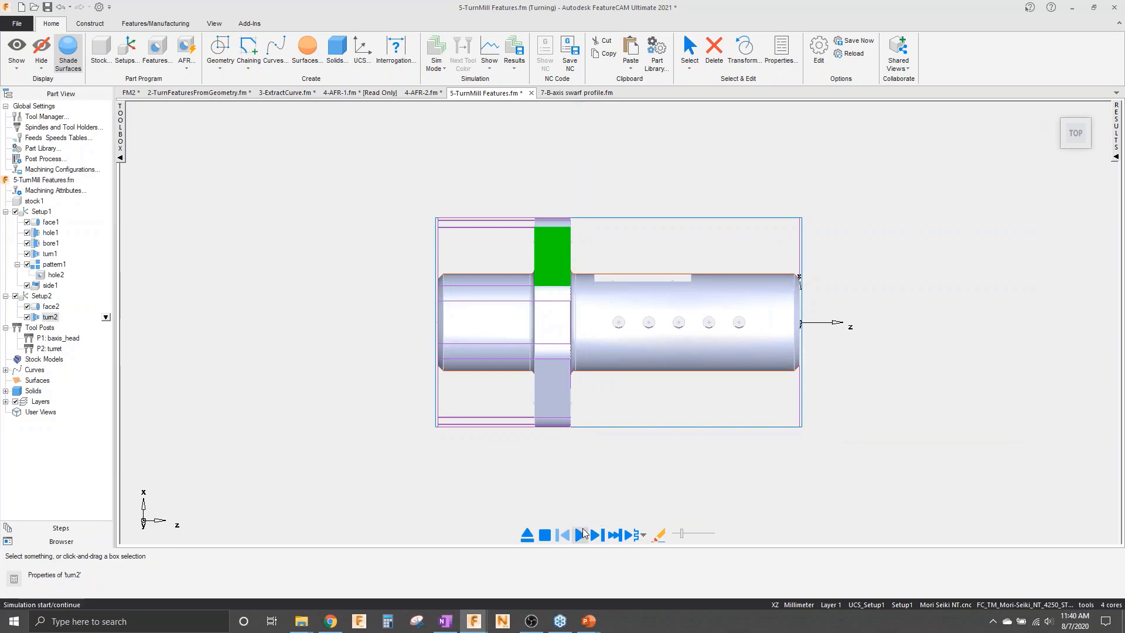
- Run the 3D simulation with the new roughing boundaries, inspect the machined part in isometric view, and clear the simulation
click(580, 535)
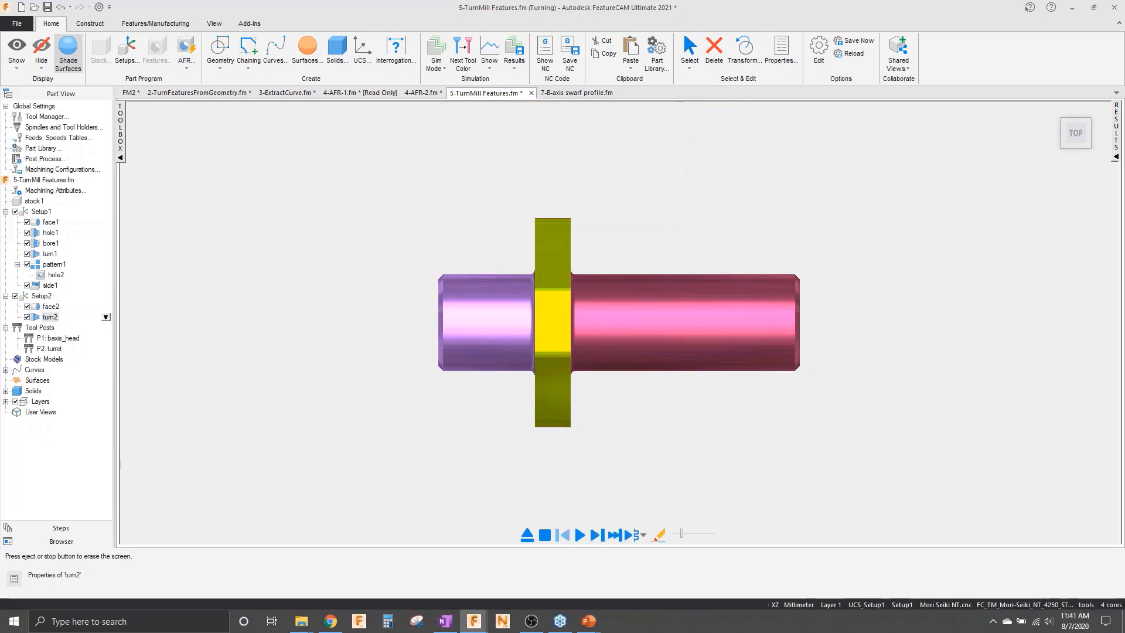
right_click(675, 478)
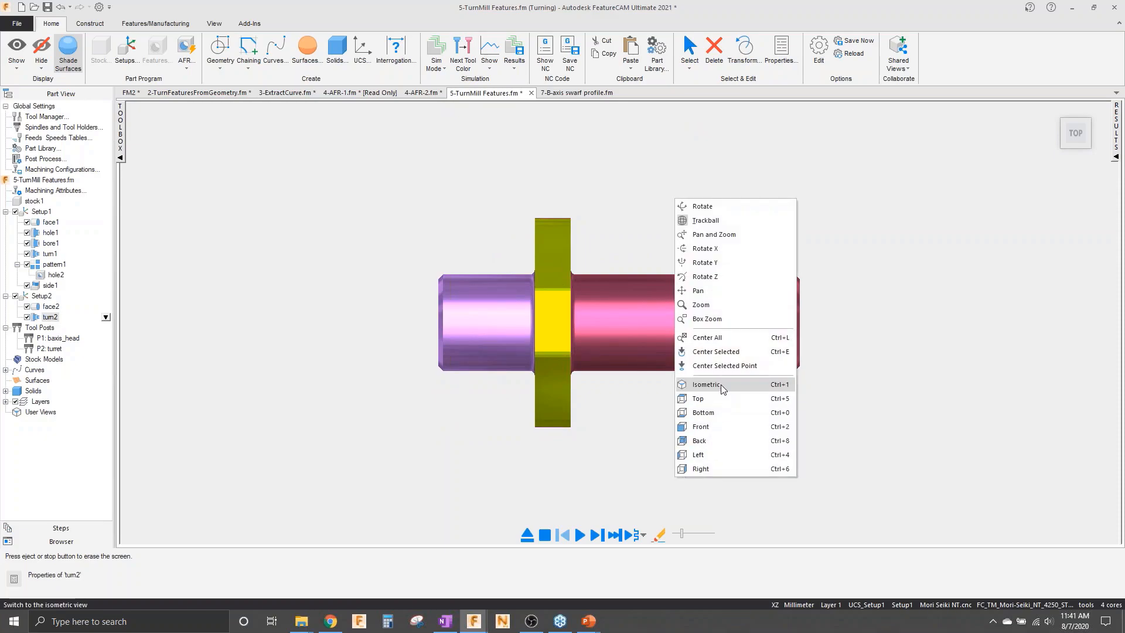
click(692, 385)
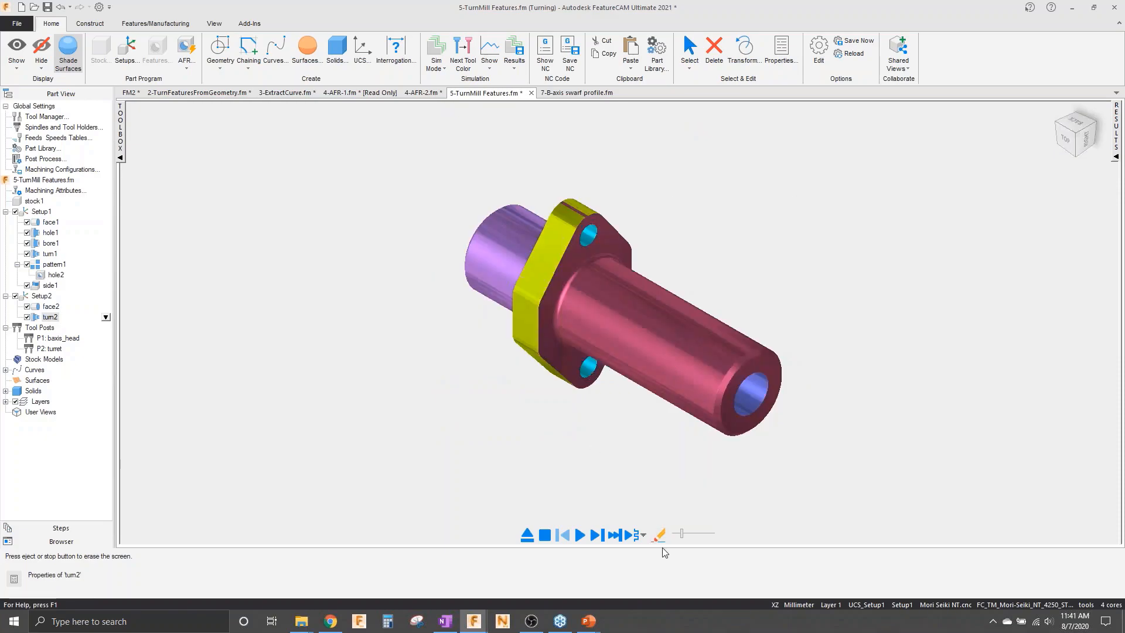
click(526, 536)
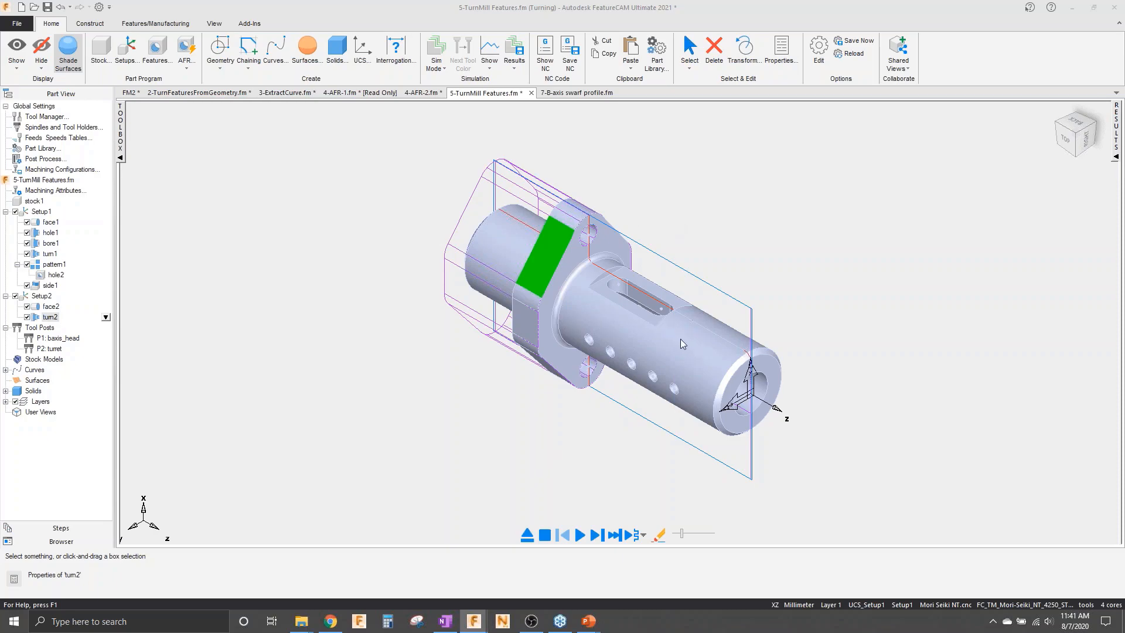
- Start a new Turn/Mill Side feature in Setup1 that is extracted with feature recognition
click(160, 66)
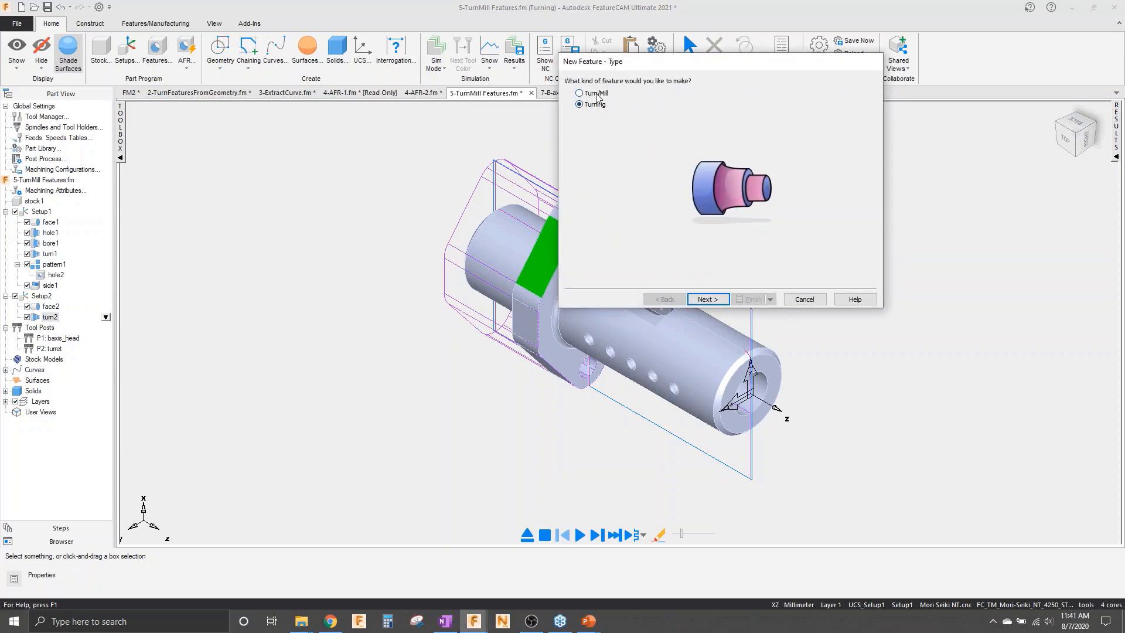
click(597, 95)
click(707, 300)
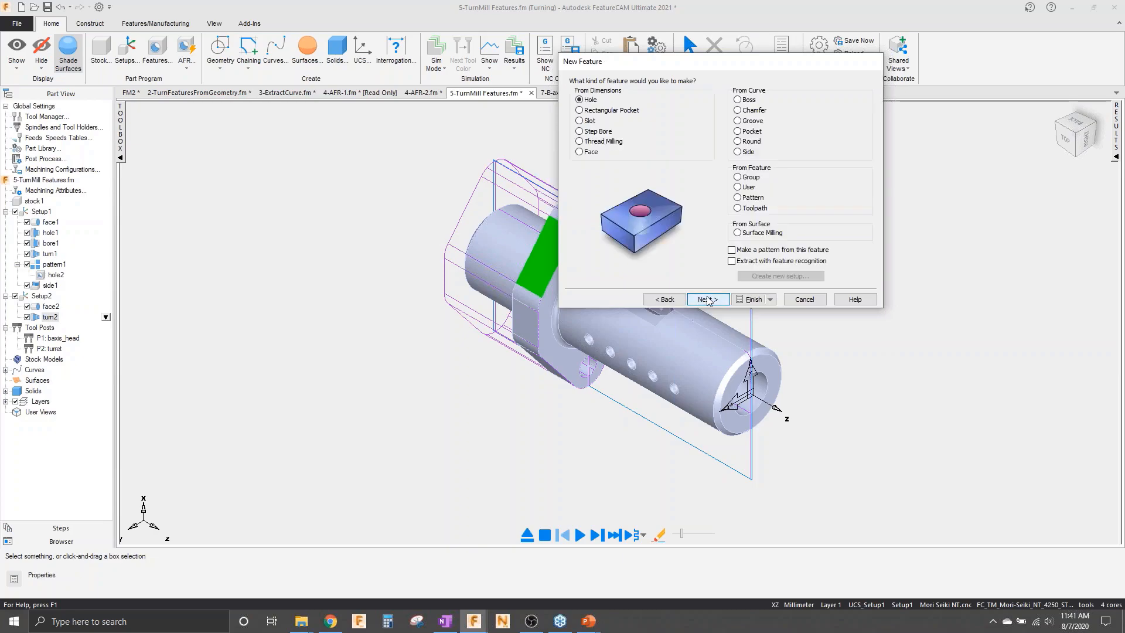
click(744, 154)
click(757, 261)
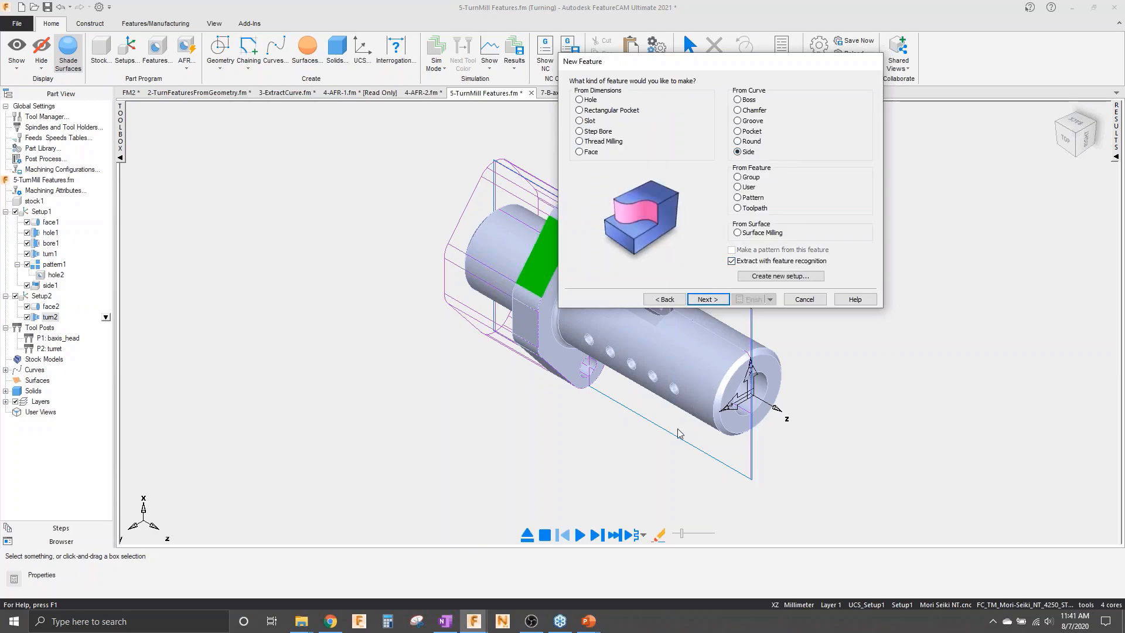
click(708, 300)
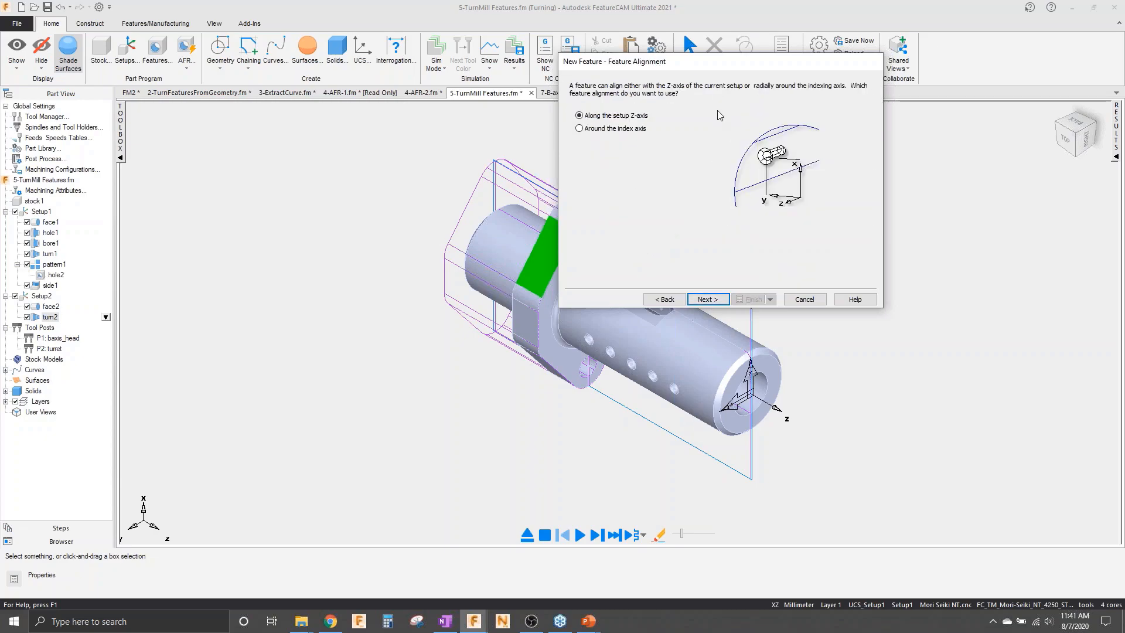
- Align the side feature around the index axis, normal to the flat surface surrounding the slot on the shaft
drag(706, 66, 249, 66)
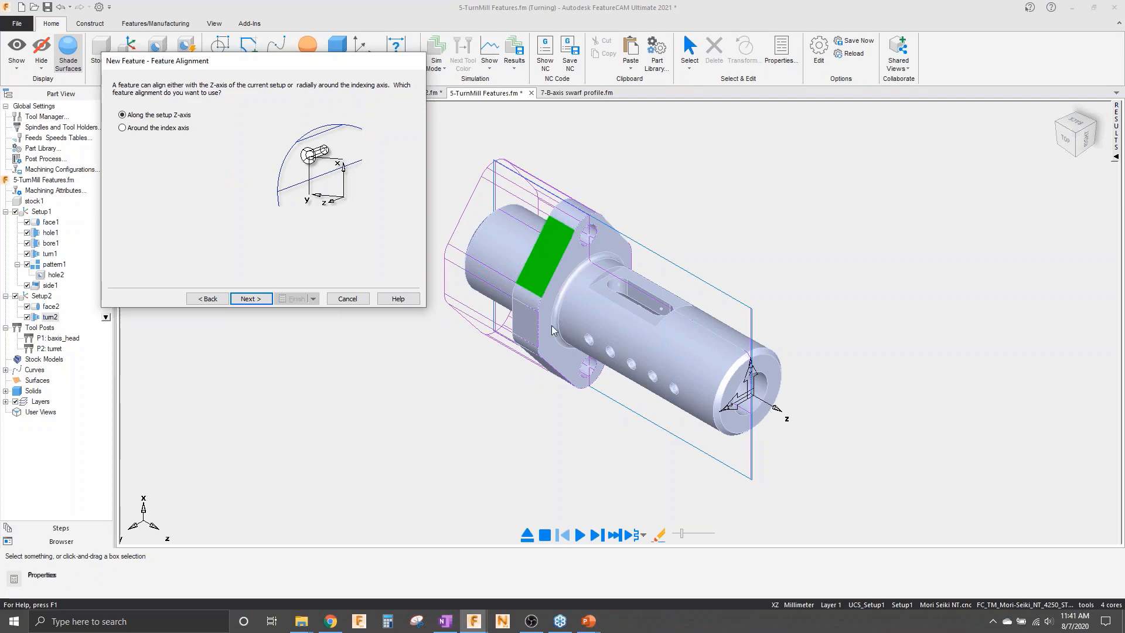
click(123, 128)
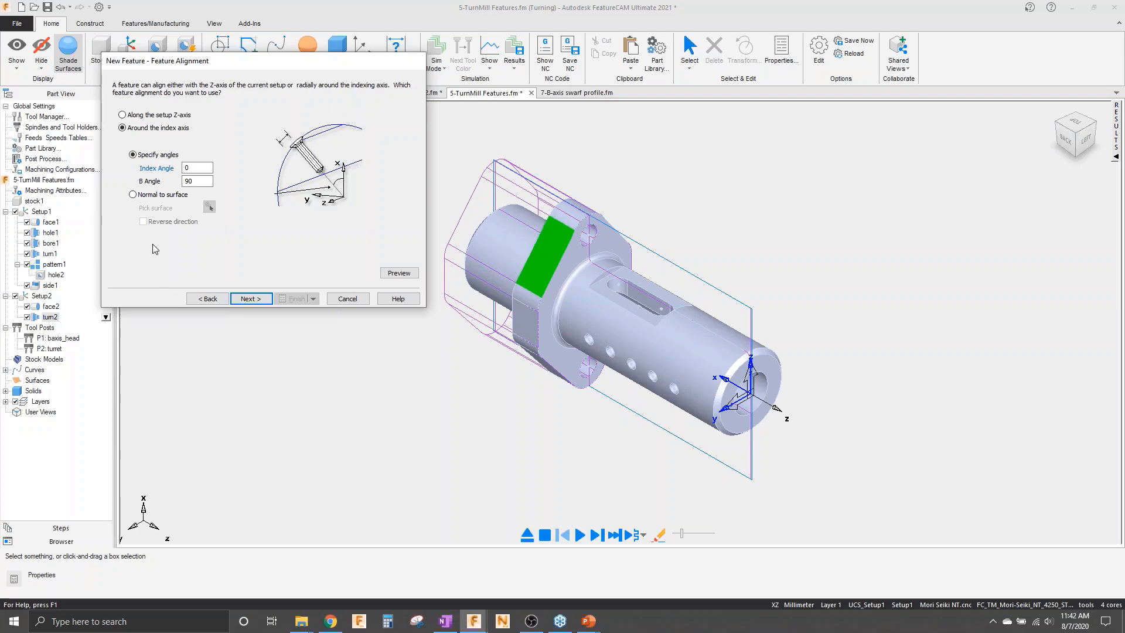
click(149, 195)
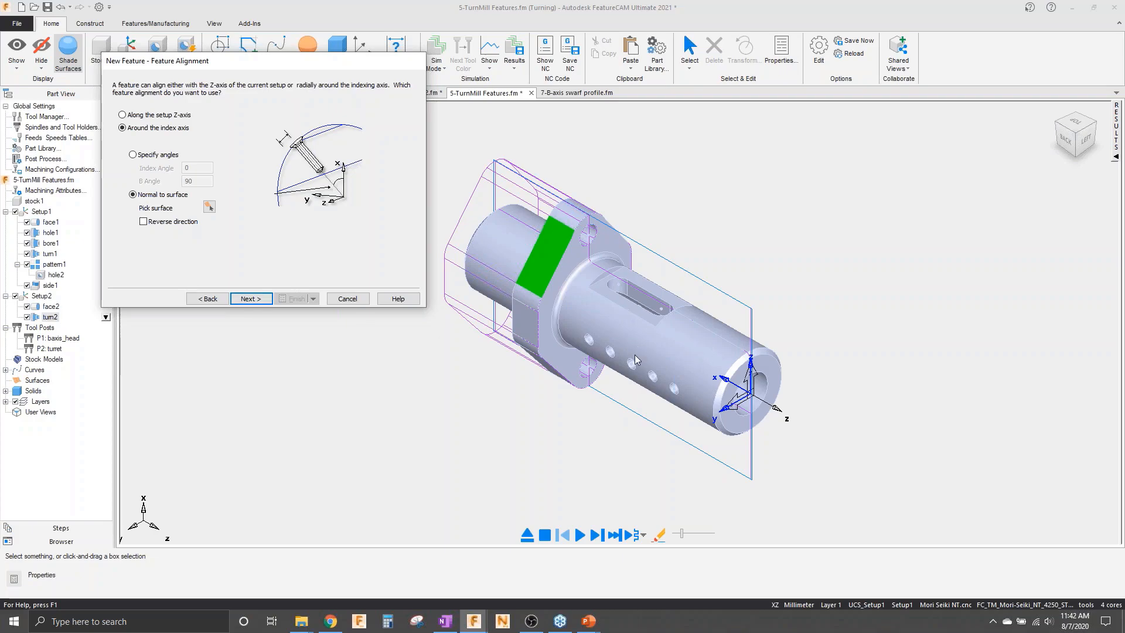
click(210, 207)
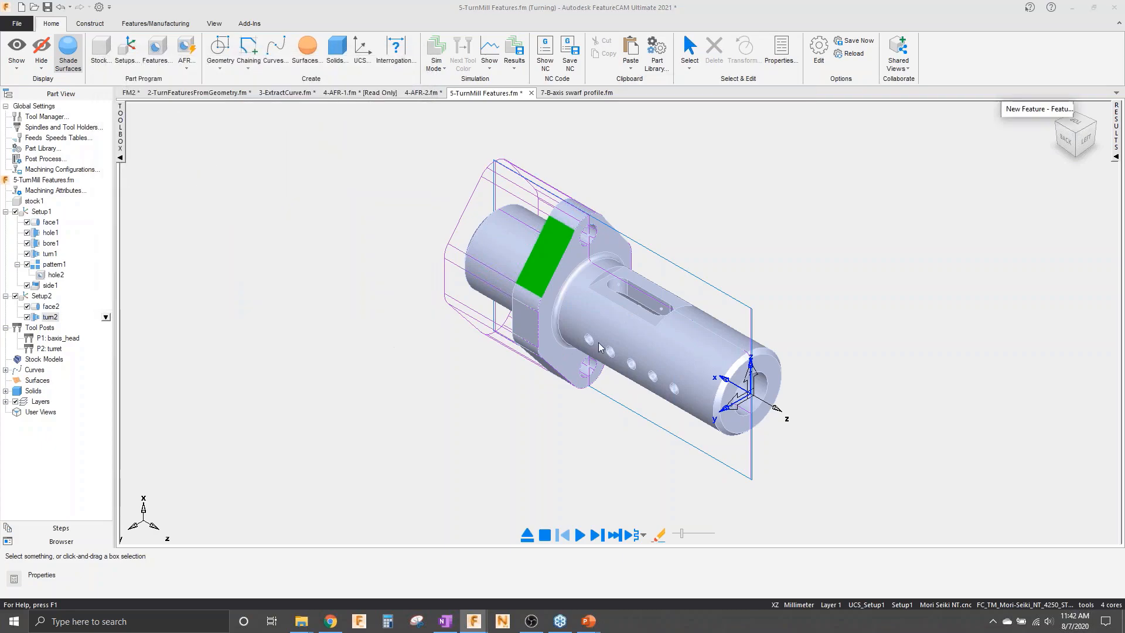
click(637, 310)
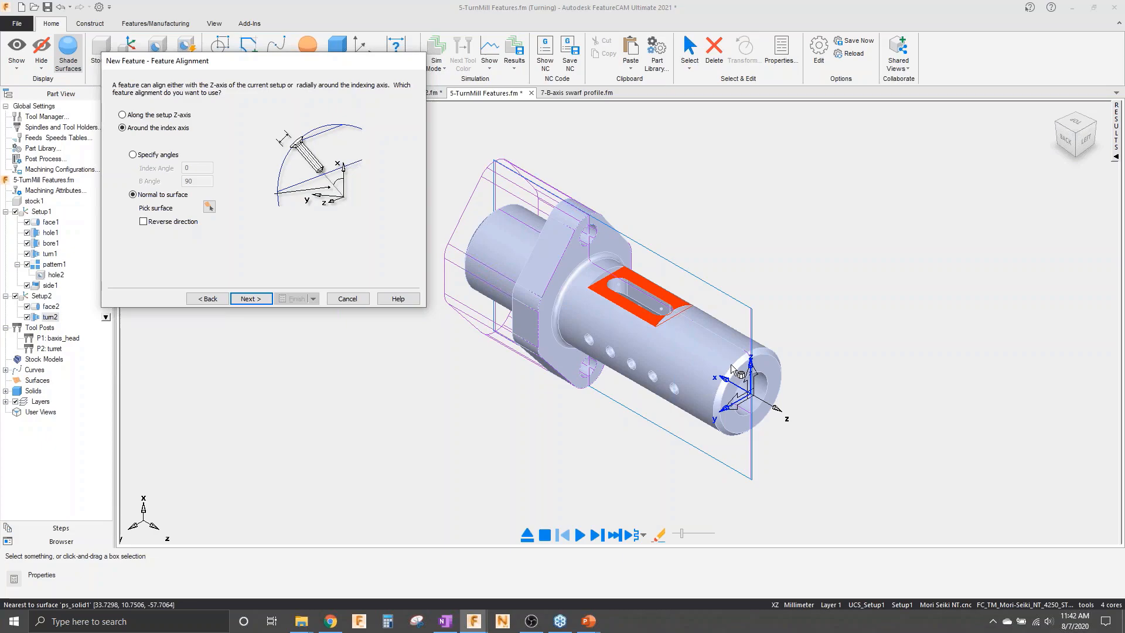
- Extract the side feature by automatic recognition, select all recognized features, and finish it with its default properties
click(250, 298)
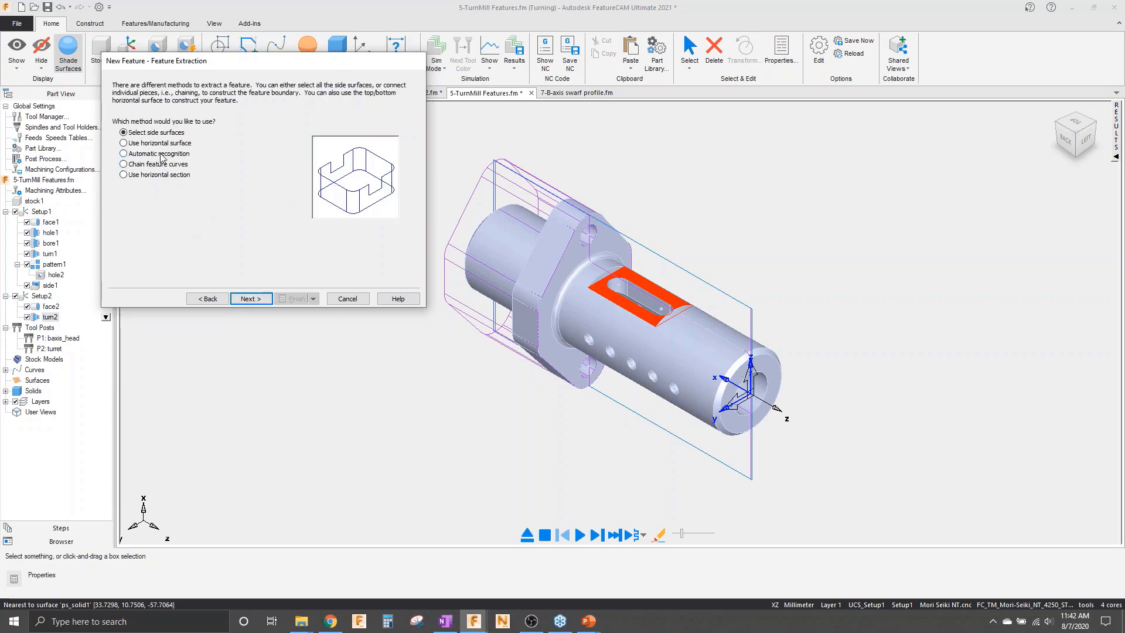
click(159, 153)
click(248, 299)
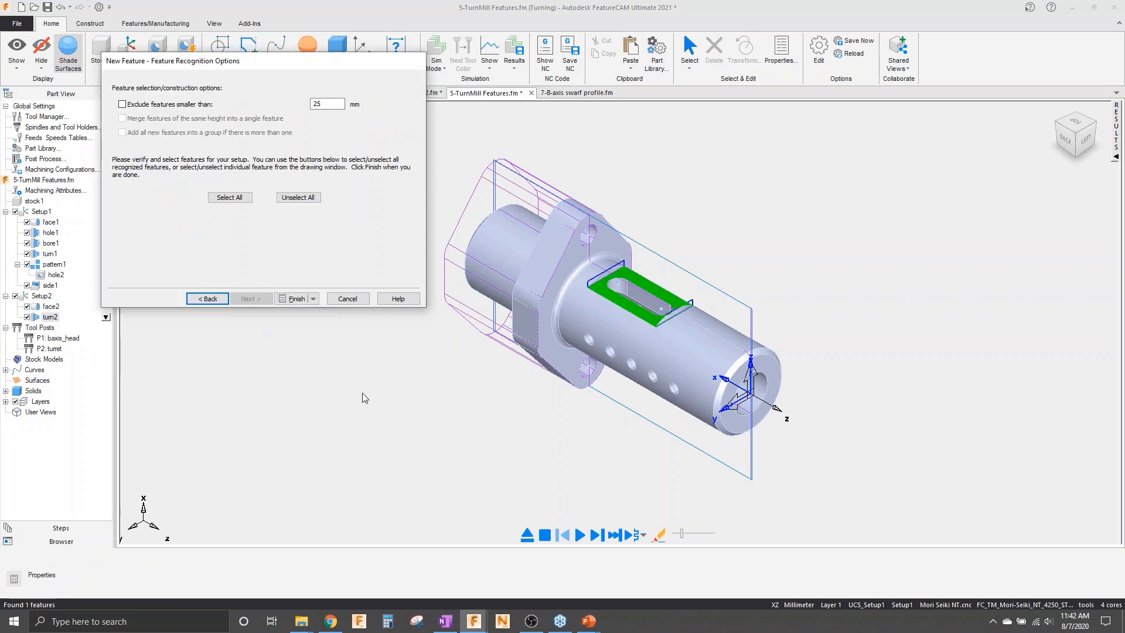
click(234, 199)
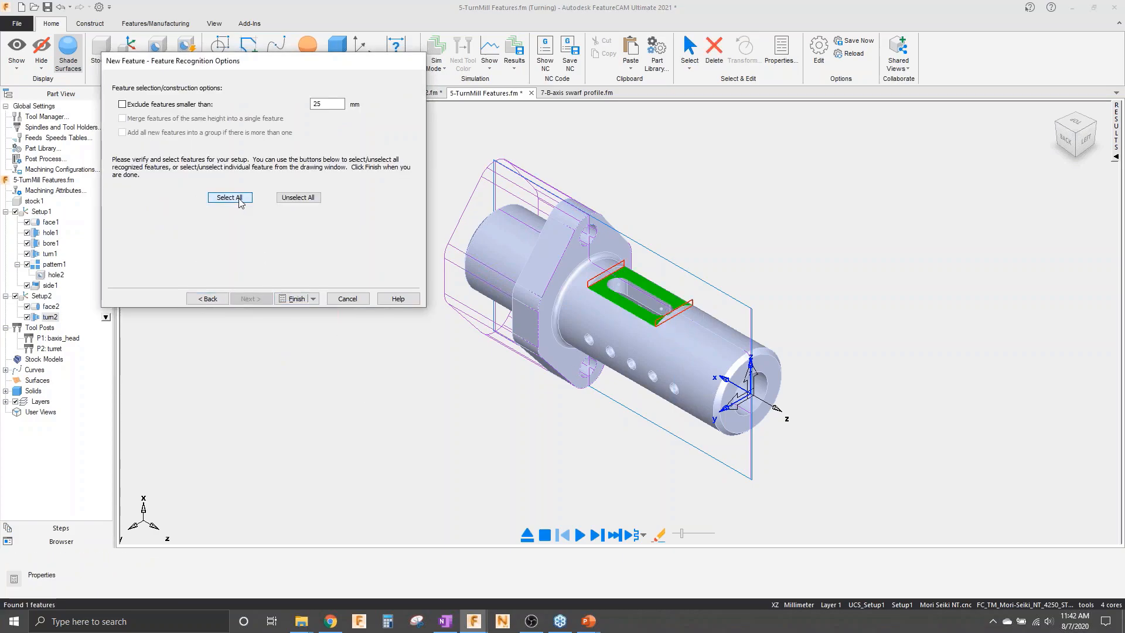
click(296, 300)
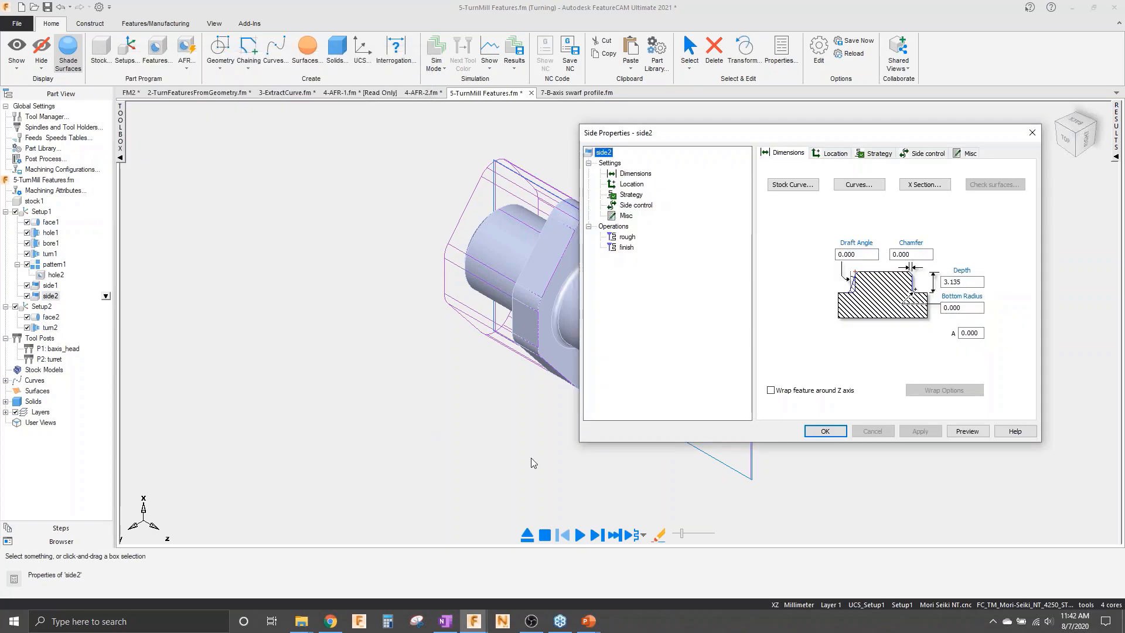
click(823, 432)
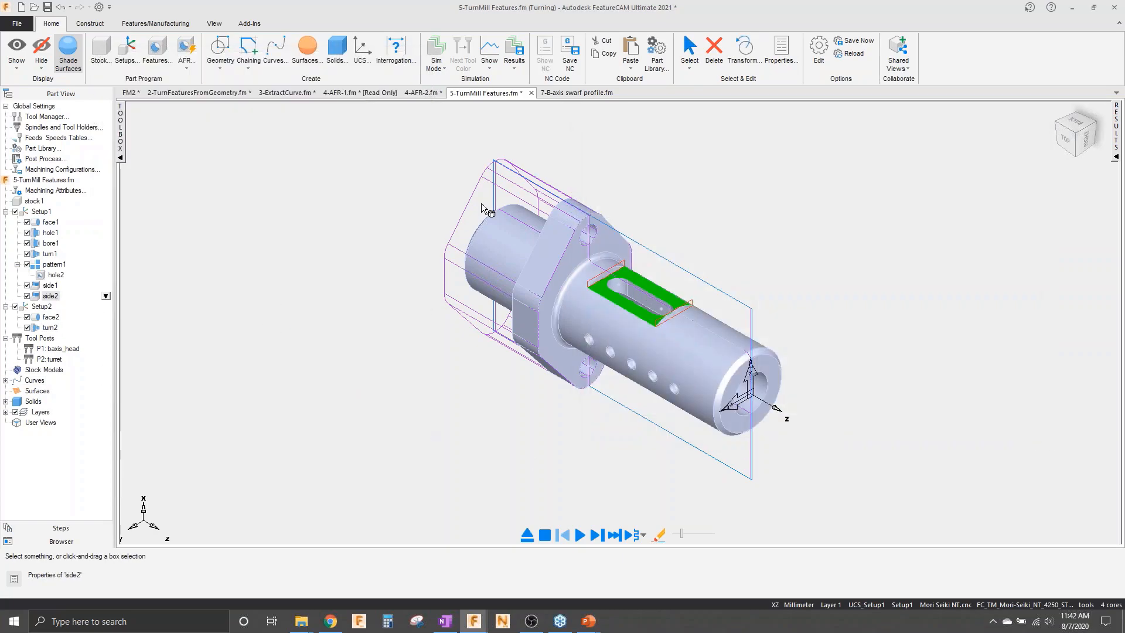
- Start a Turn/Mill Pocket feature extracted with feature recognition, aligned around the index axis and normal to the flat surface
click(156, 48)
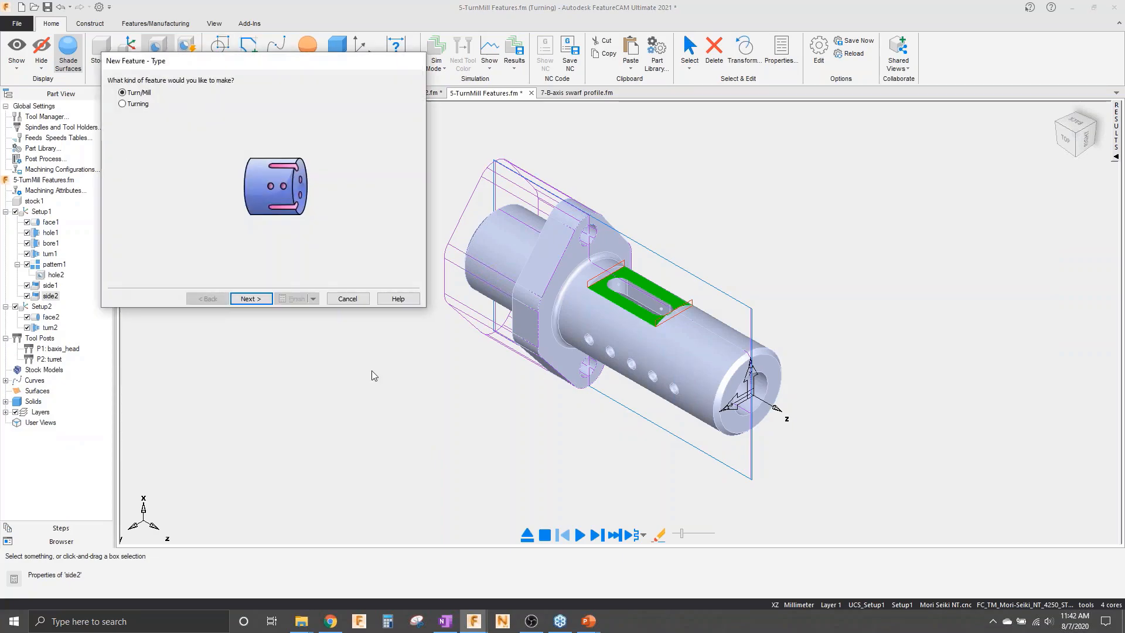
click(251, 298)
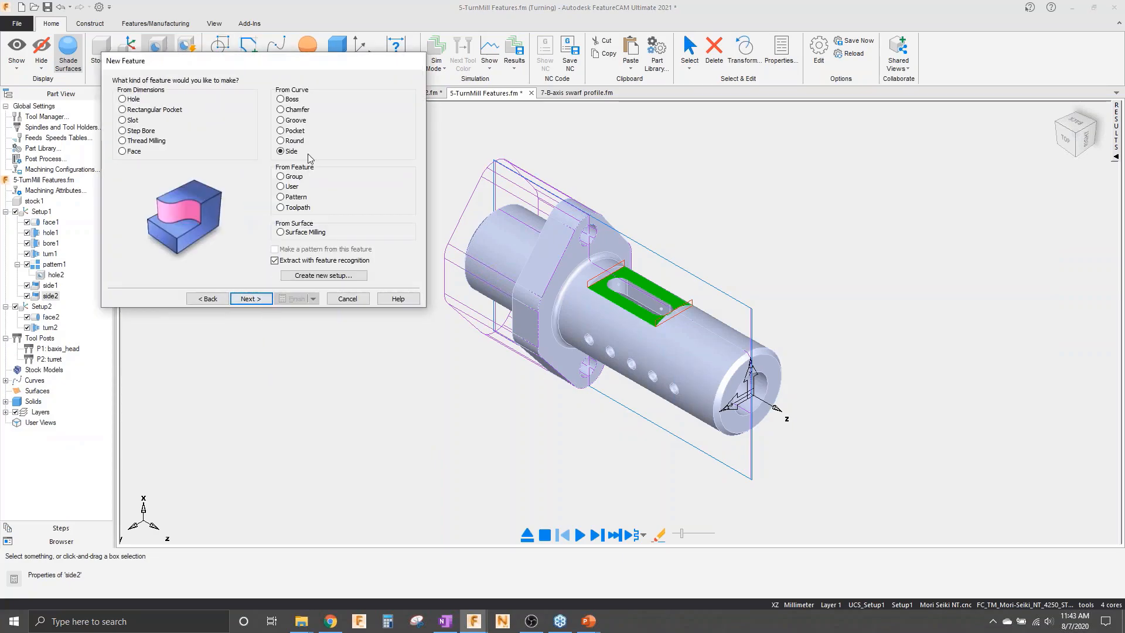
click(245, 299)
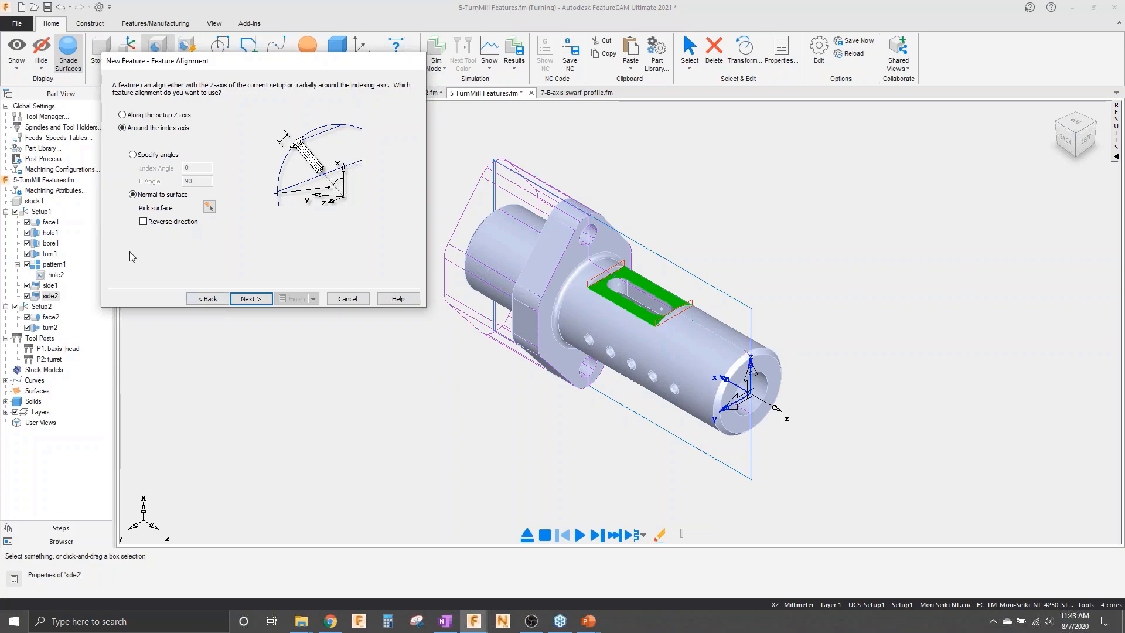
click(265, 301)
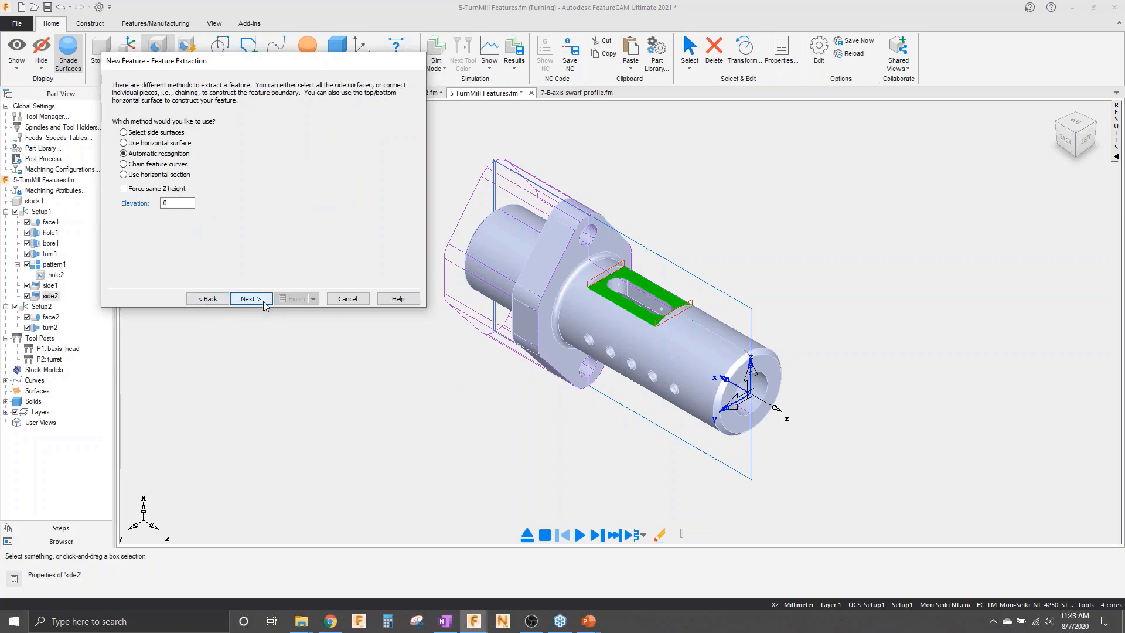
- Choose side surface selection as the pocket's extraction method and select all wall surfaces of the slot on the shaft
click(156, 133)
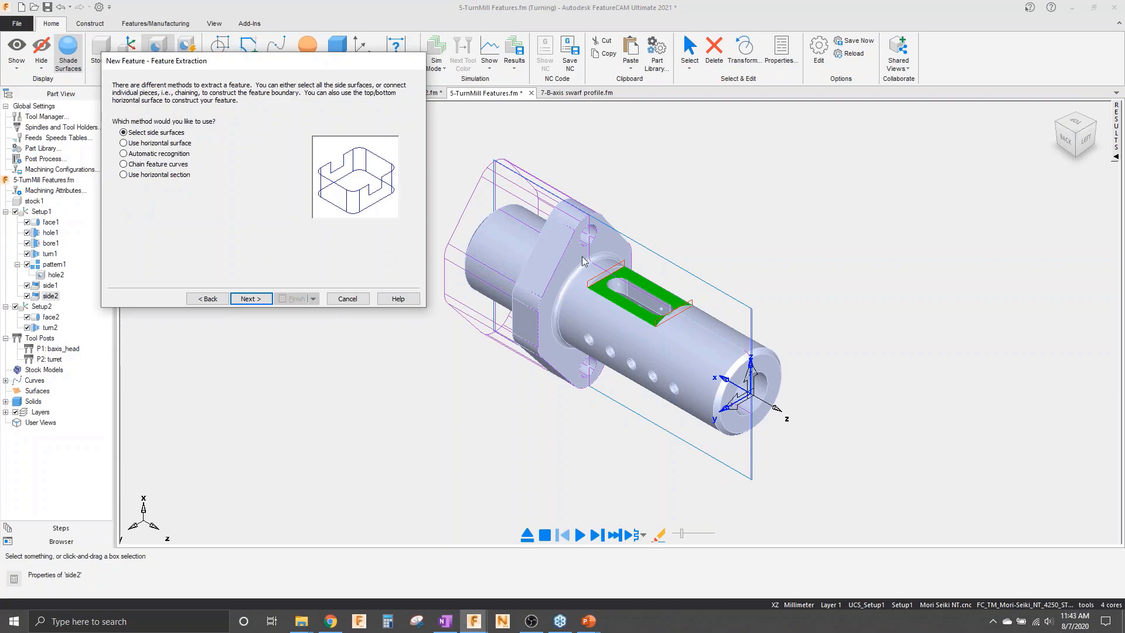
scroll(573, 275, up, 5)
click(659, 349)
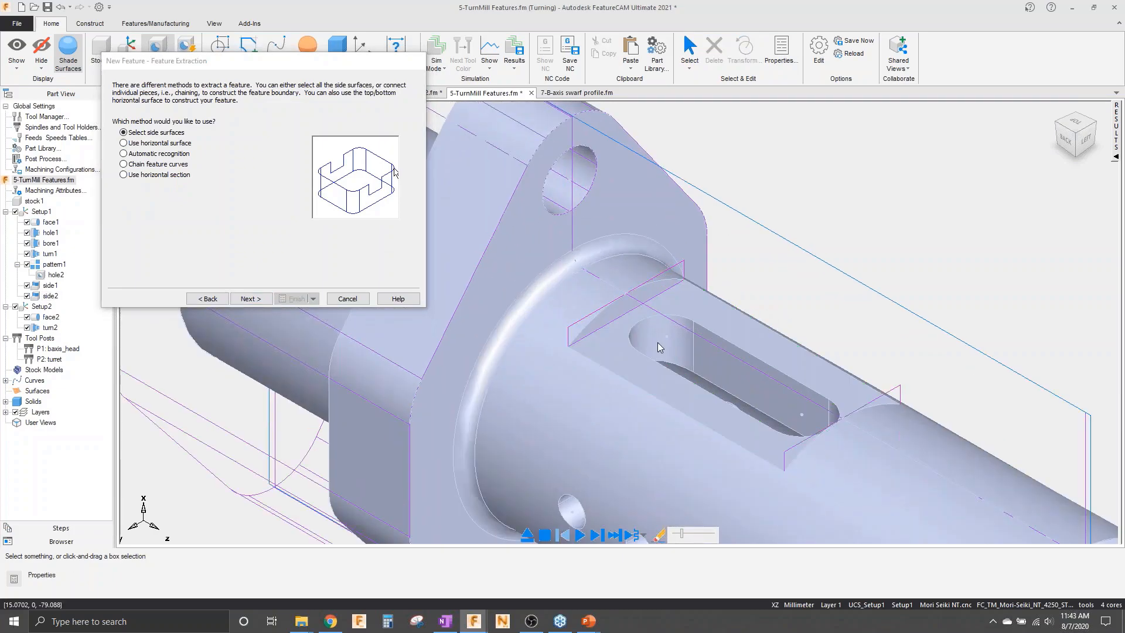
middle_drag(707, 354, 791, 312)
shift+click(835, 486)
shift+click(650, 430)
scroll(791, 312, down, 2)
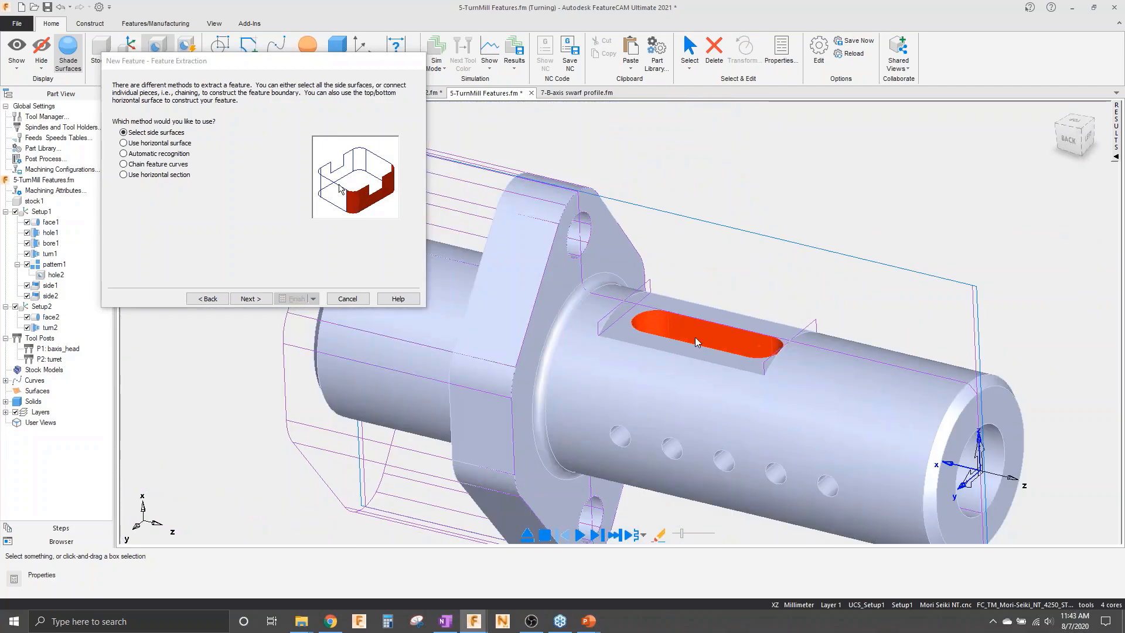
- Add the selected slot walls to the pocket feature, finish it with its default top and bottom locations, and deselect it
click(250, 299)
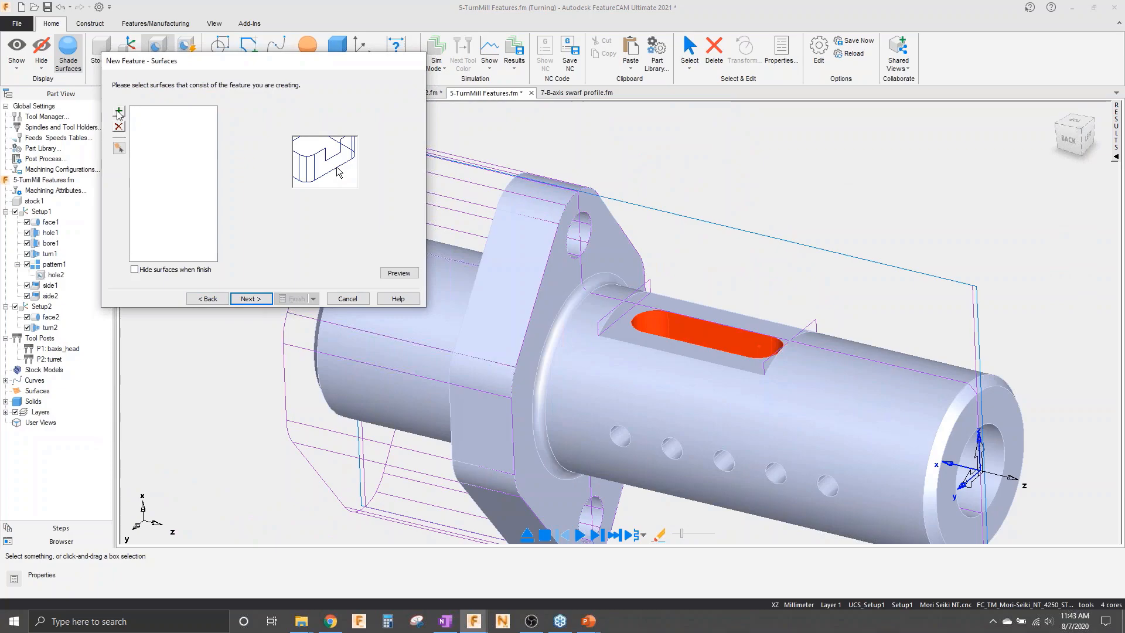
click(119, 112)
click(250, 299)
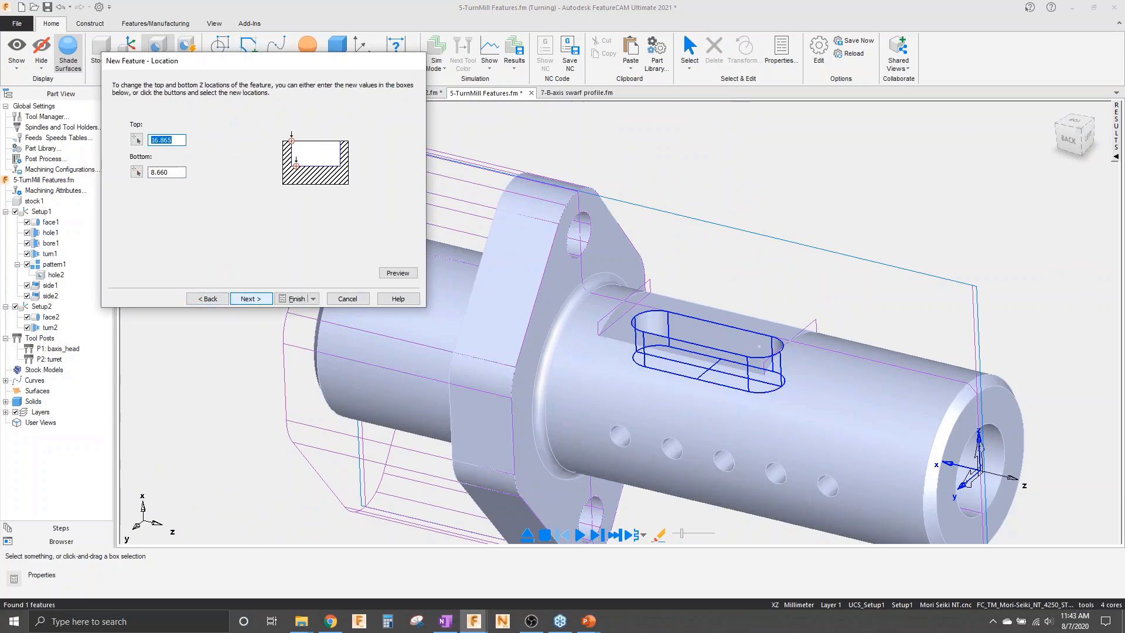
click(293, 300)
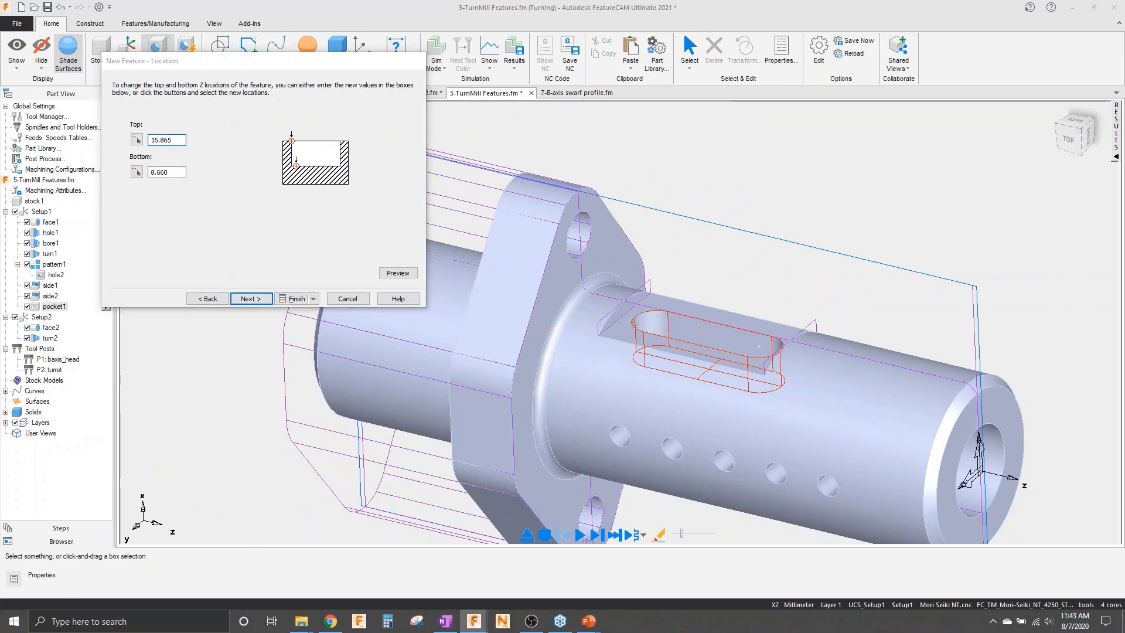
click(812, 431)
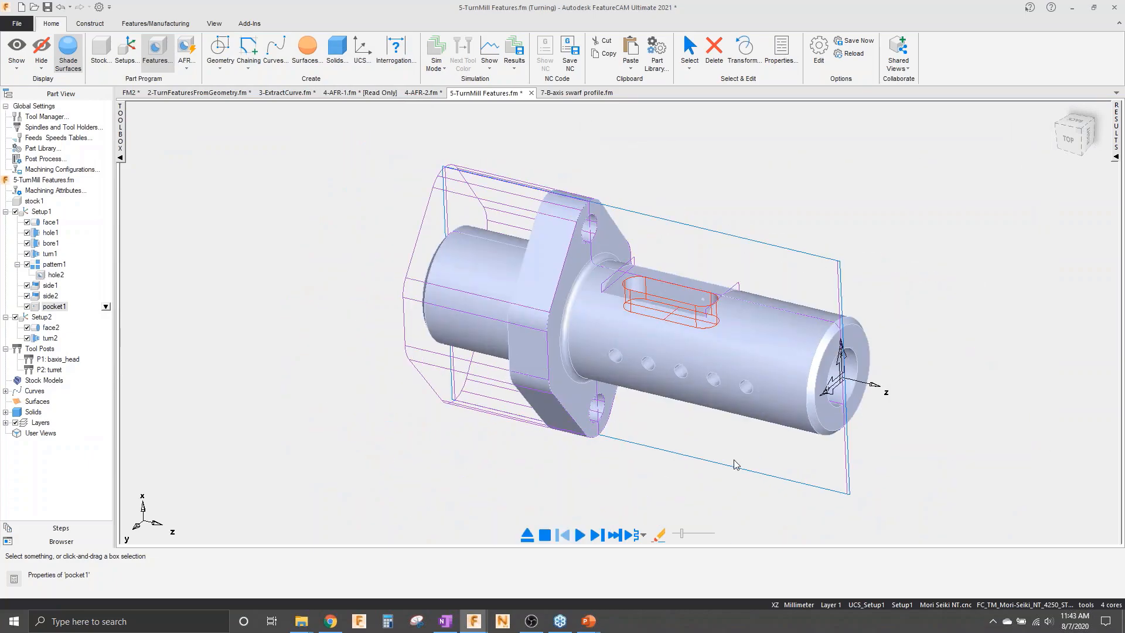
click(756, 450)
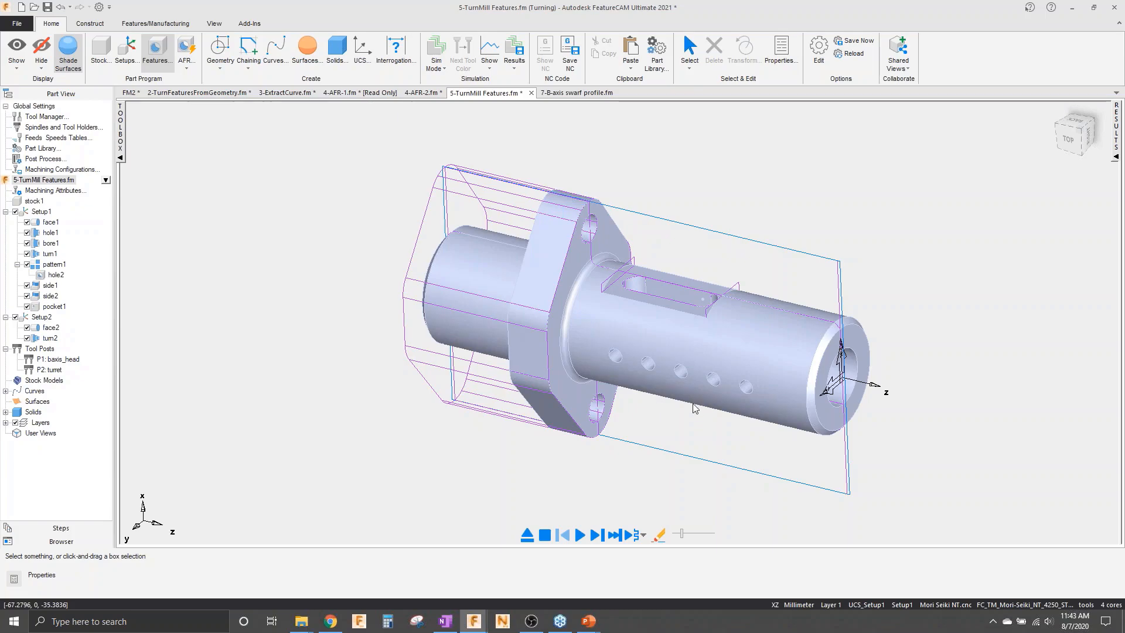
- Start a Turn/Mill Hole feature extracted with feature recognition, with automatic alignment around the index axis
click(157, 51)
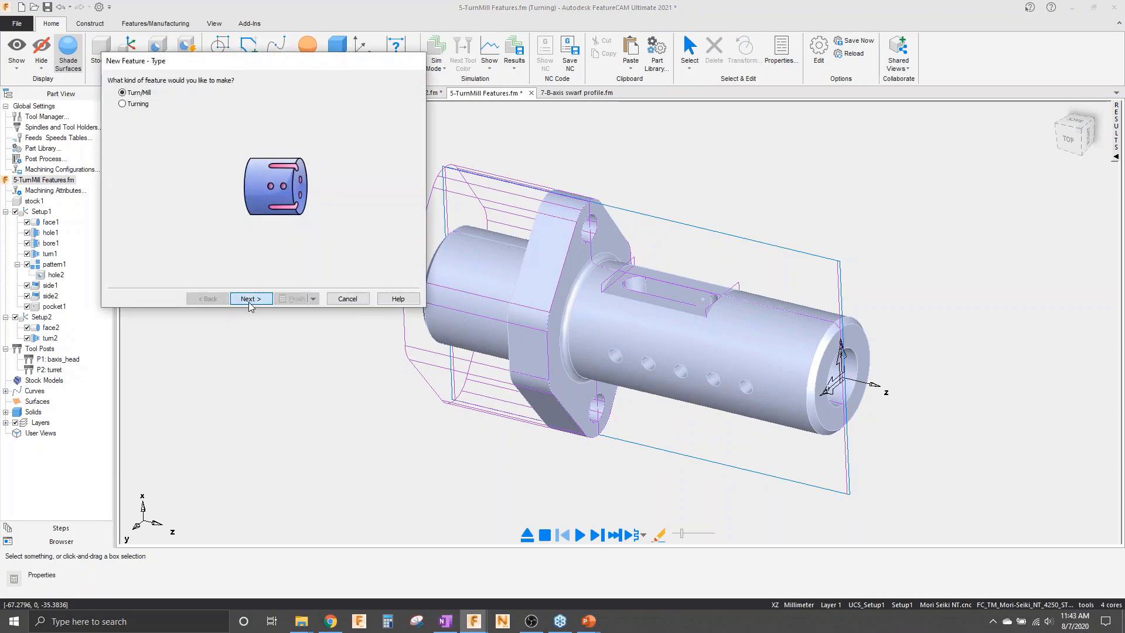
click(249, 299)
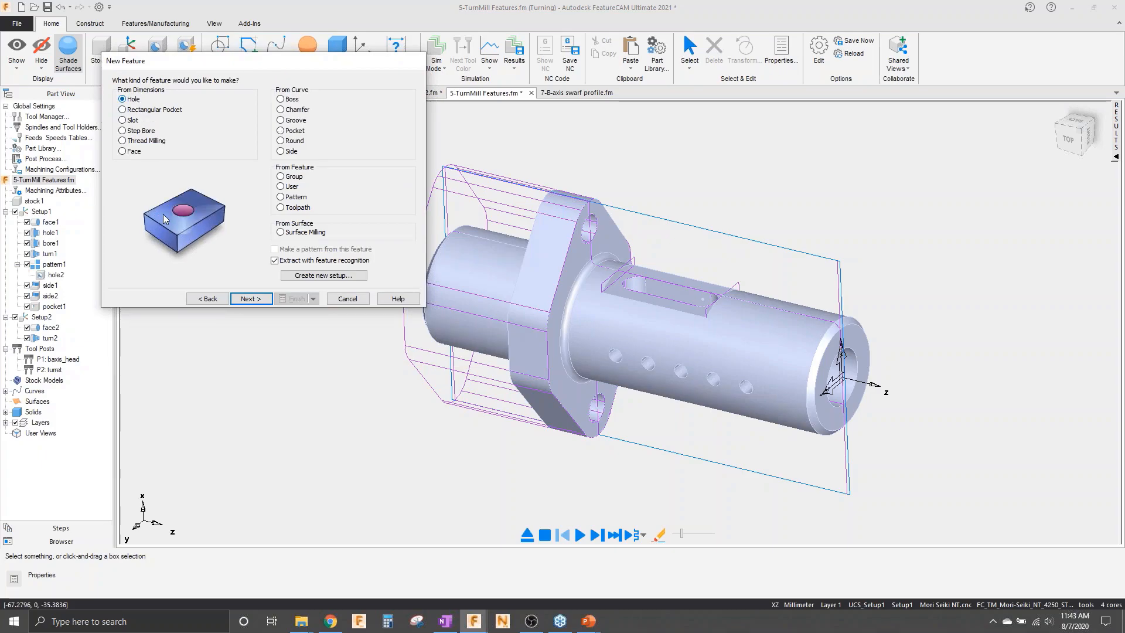
click(259, 299)
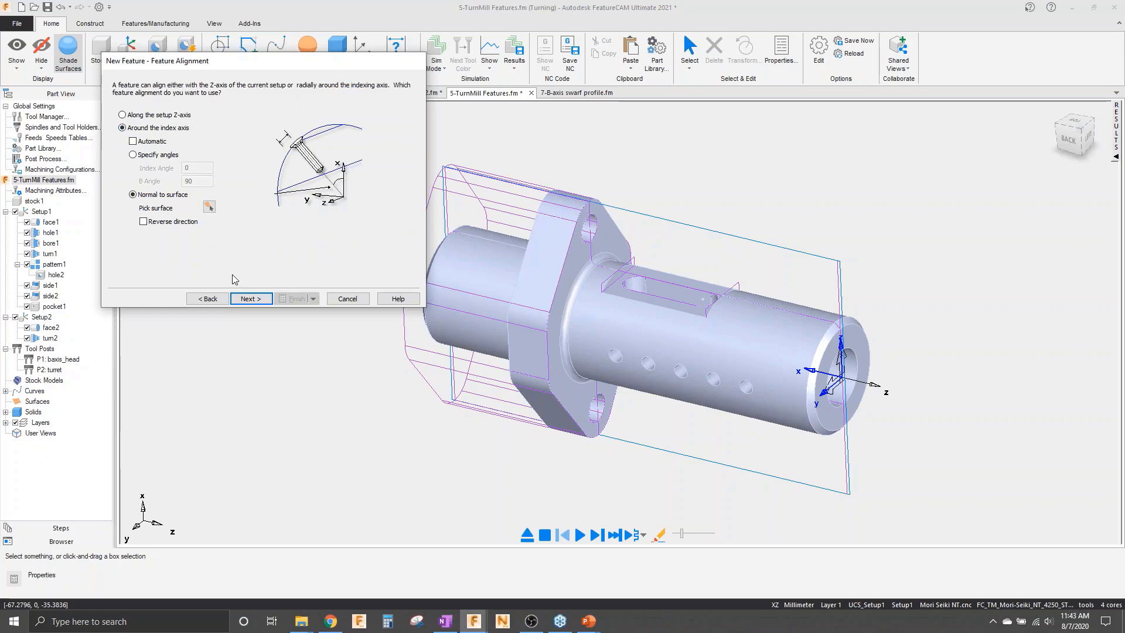
click(154, 142)
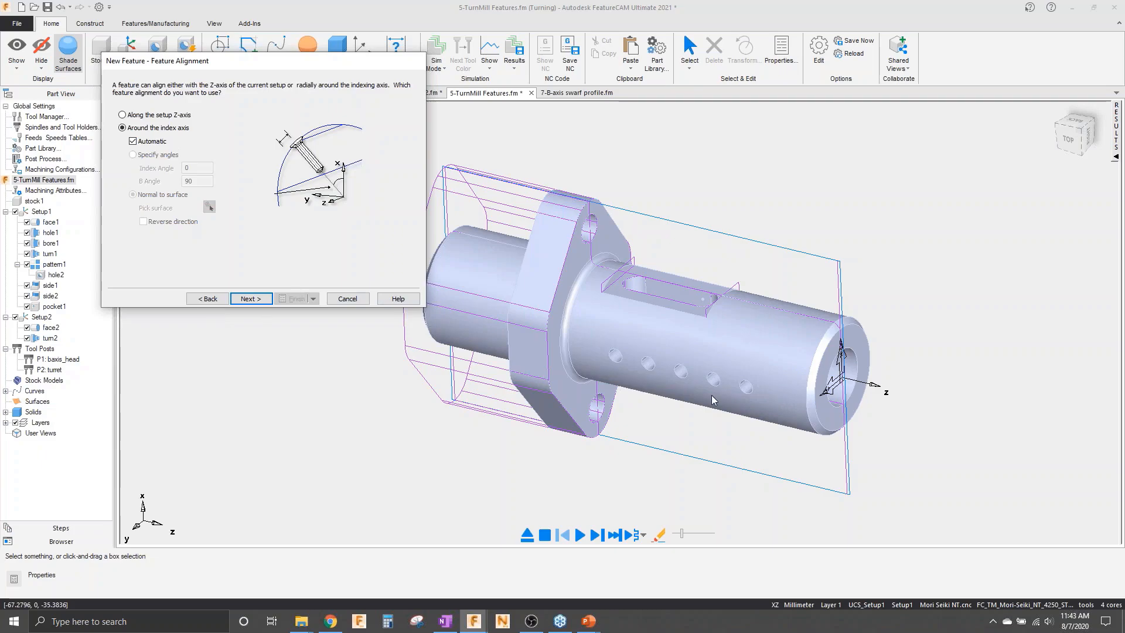
- Recognize the radial holes along the shaft, select all of them, and finish the hole features
click(251, 300)
click(253, 300)
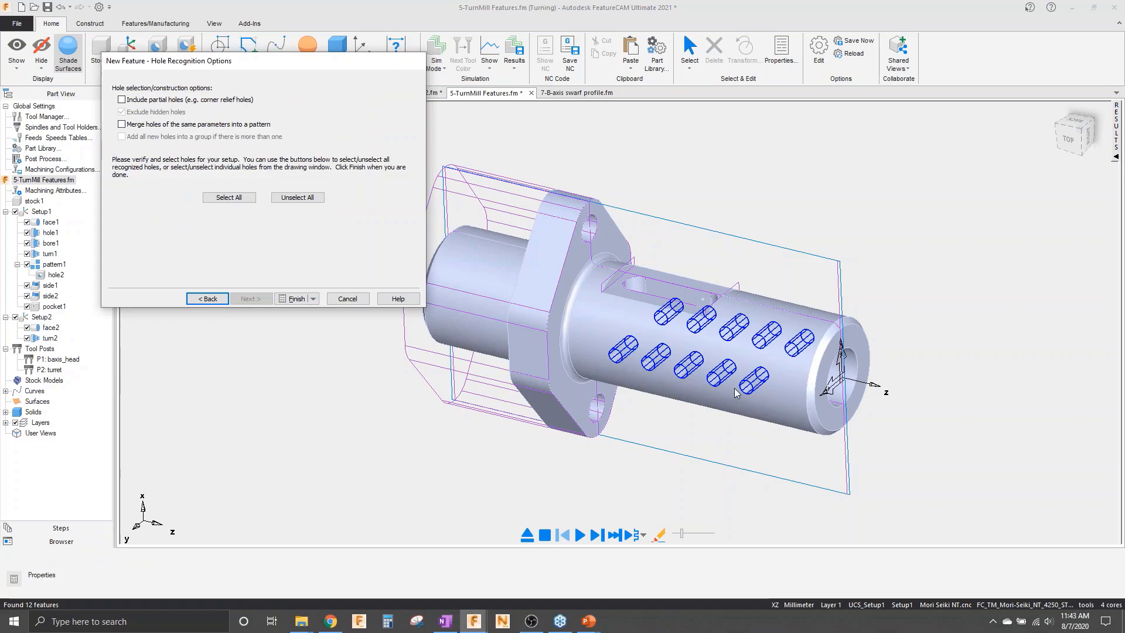
click(224, 200)
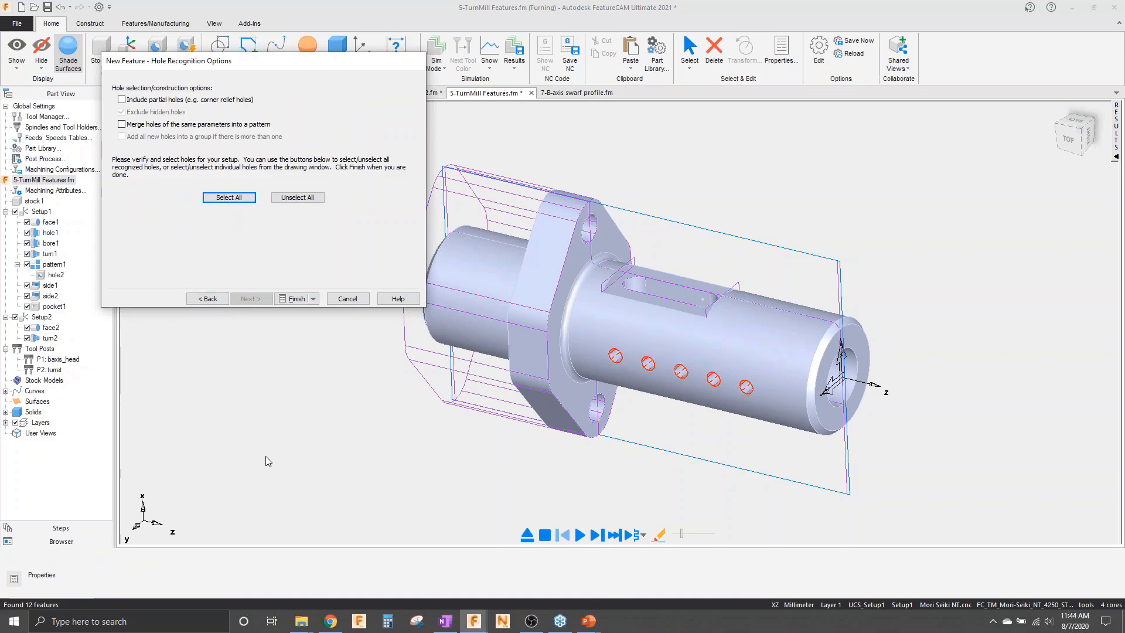
click(290, 300)
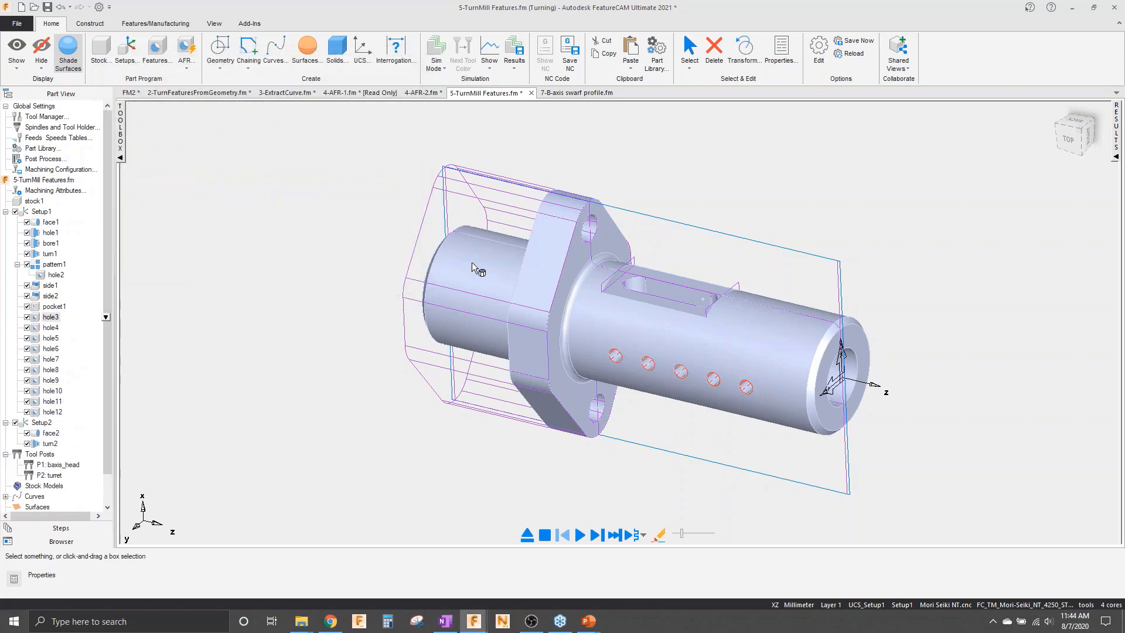
- Run the 3D simulation of the part with the pocket and radial holes, inspect the machined result, and clear the simulation
click(444, 68)
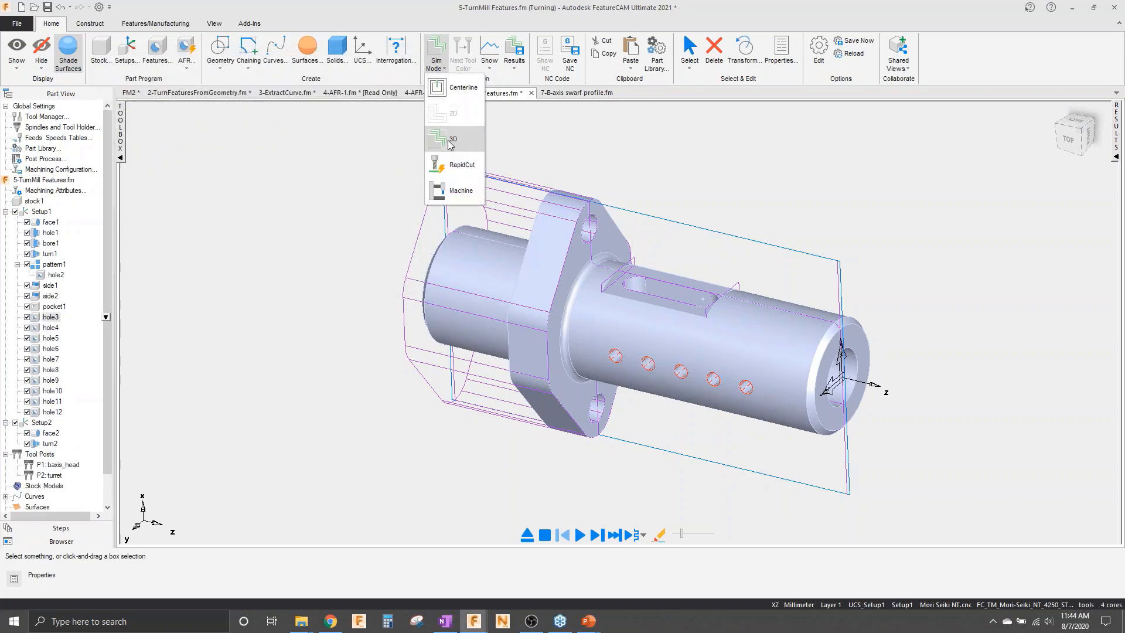
click(450, 144)
click(581, 535)
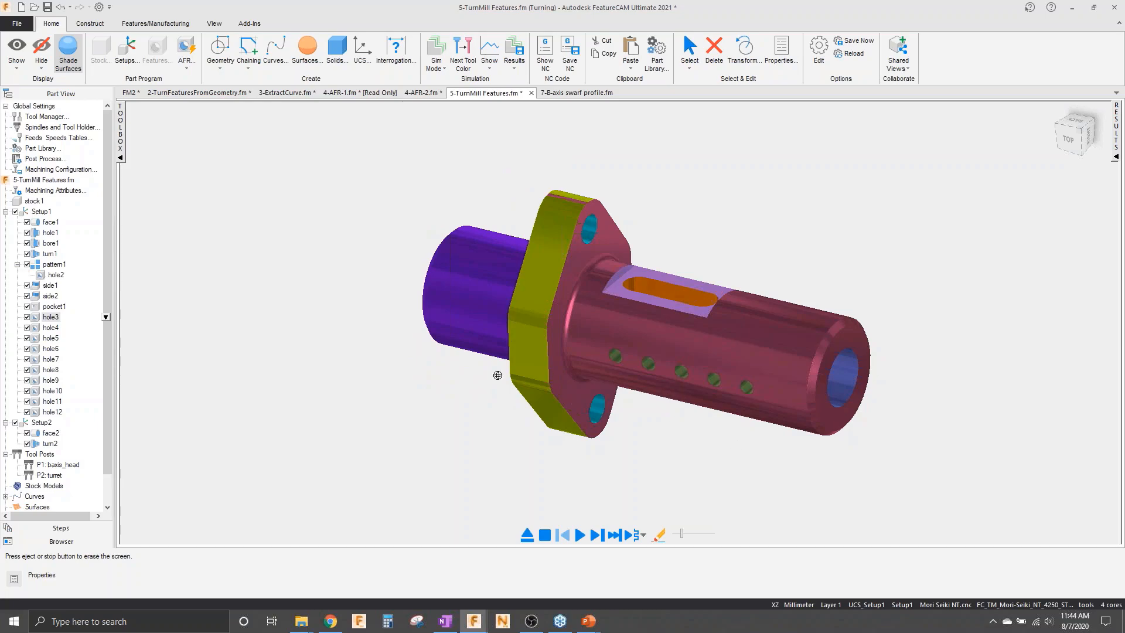
click(527, 535)
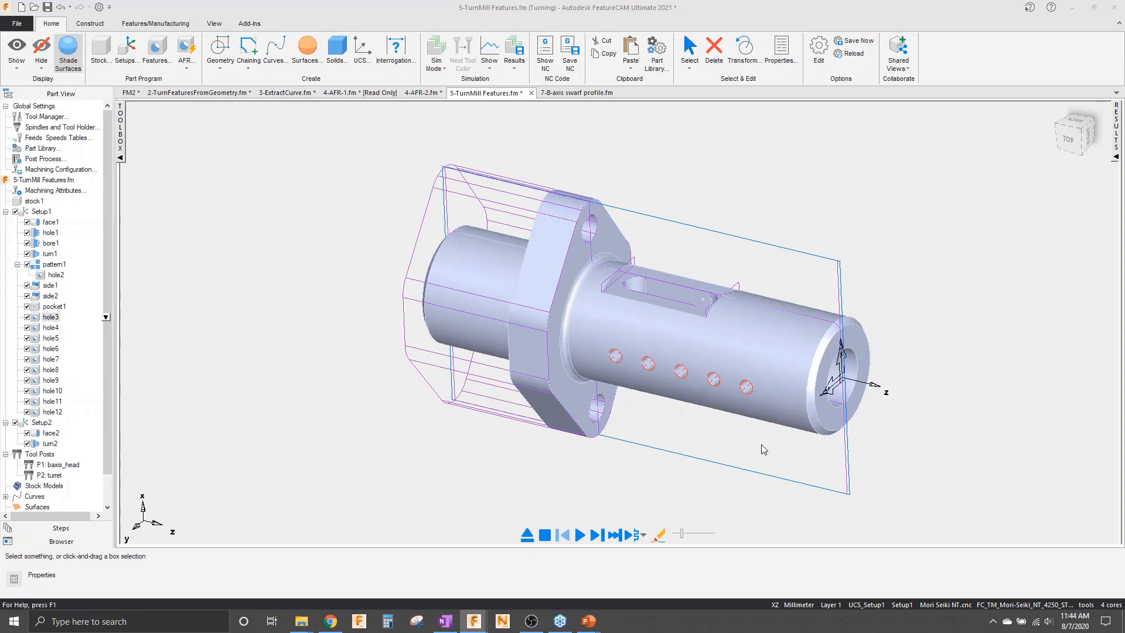
- Review the operation list and the manufacturing details in the results, and close the results
click(1118, 136)
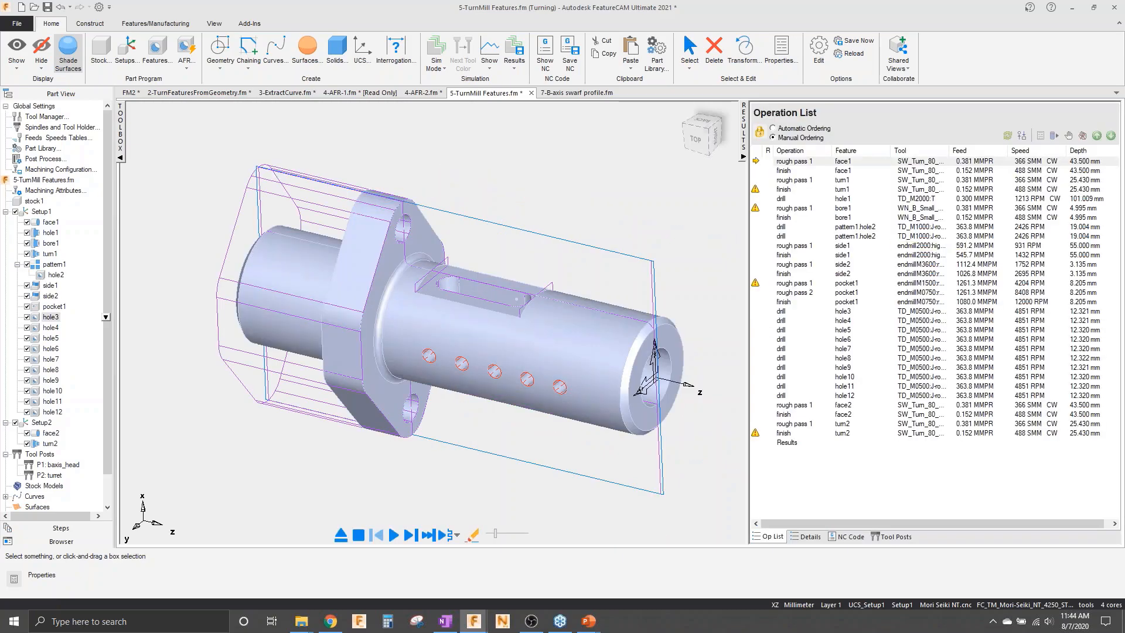
click(814, 537)
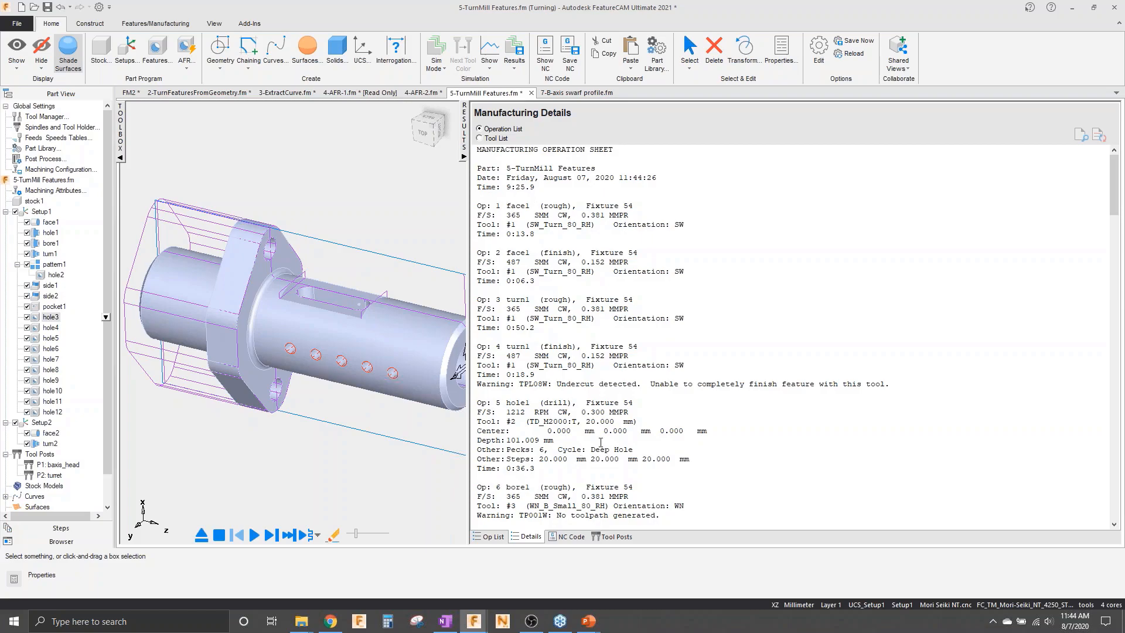
click(464, 141)
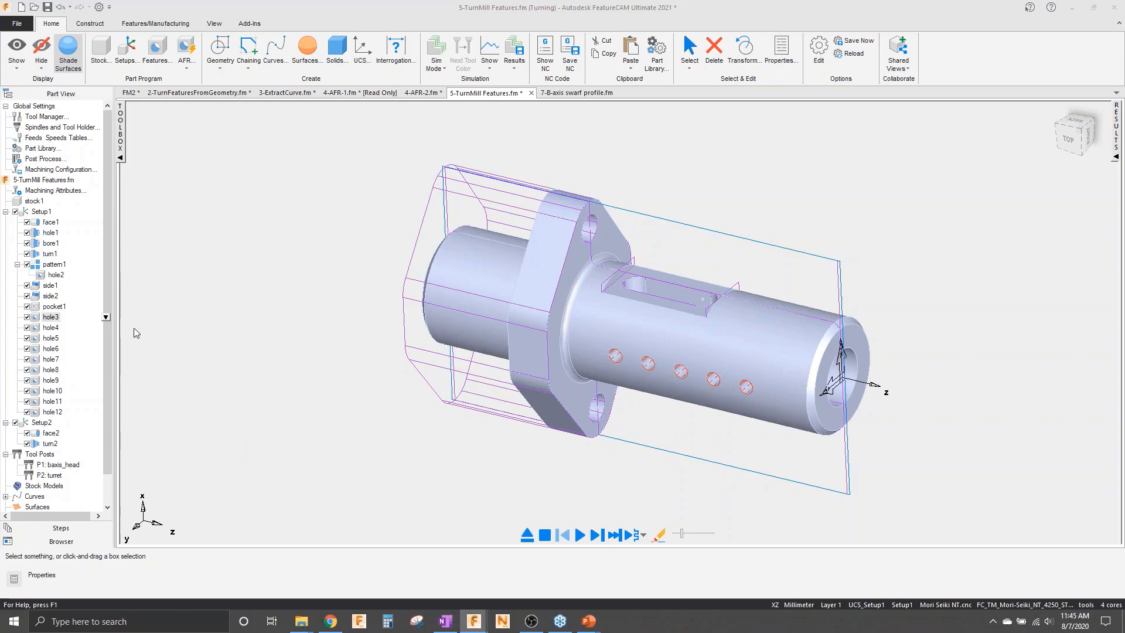
- Set the turn1 feature's rough pass to Pinch Turning in its strategy and apply the change
double_click(51, 255)
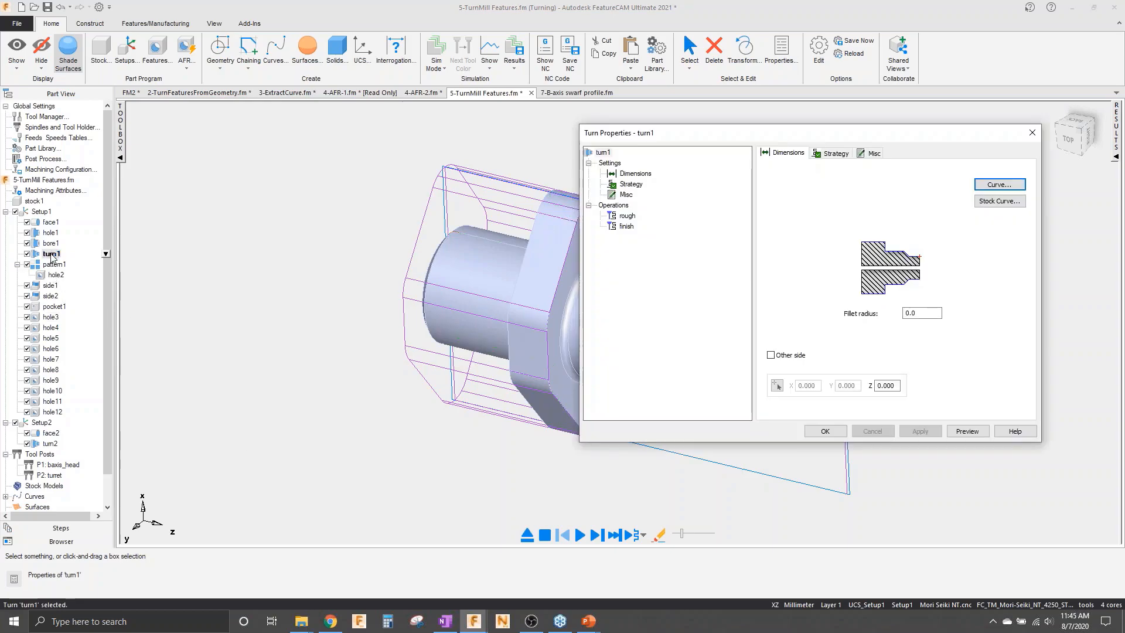
click(631, 184)
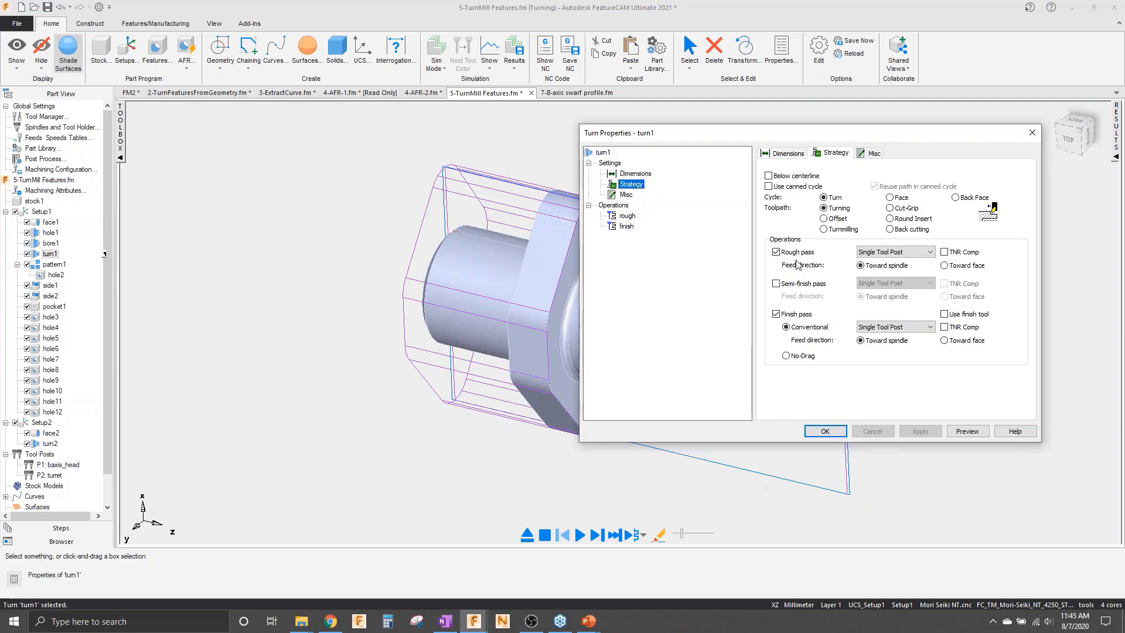
click(915, 253)
click(914, 273)
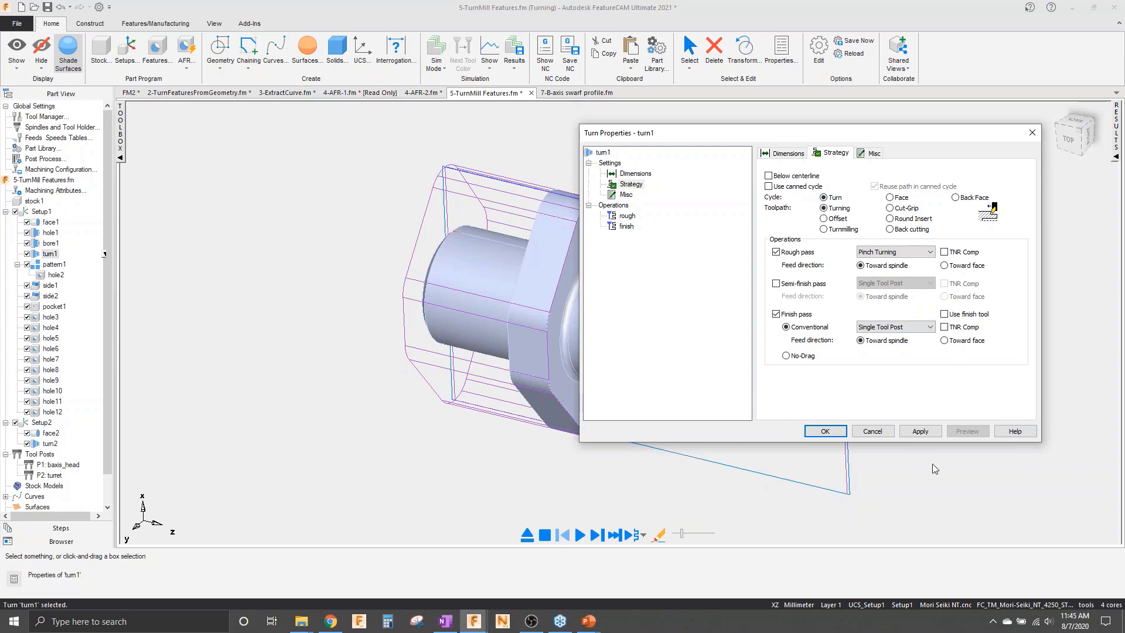
click(920, 431)
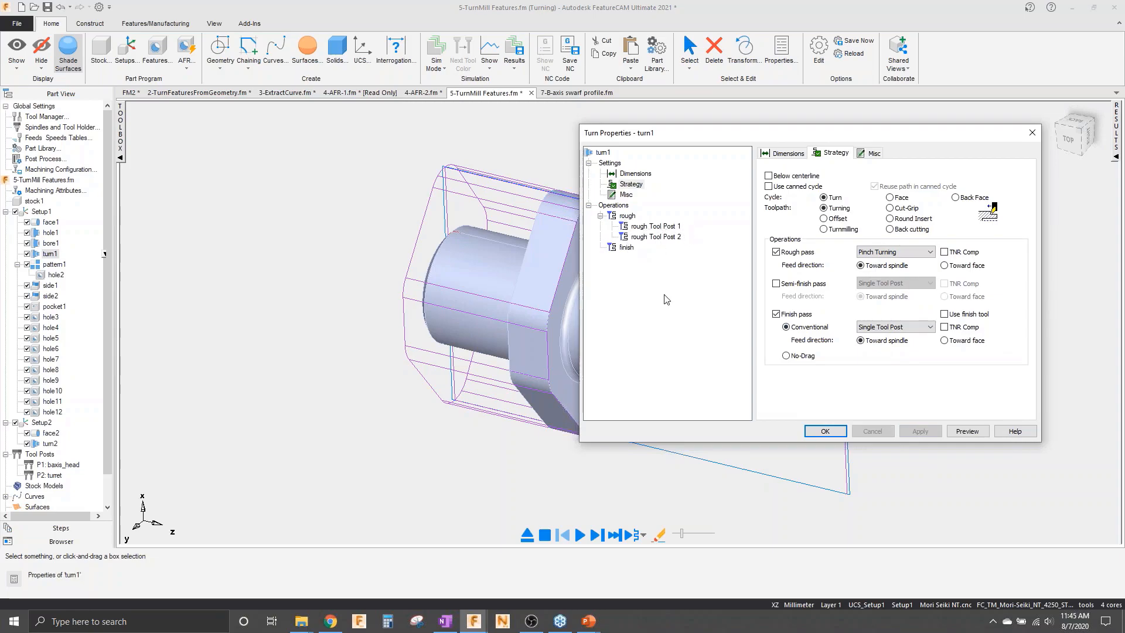
click(825, 431)
- Simulate the pinch turning of turn1 in 3D and clear the simulation
click(436, 73)
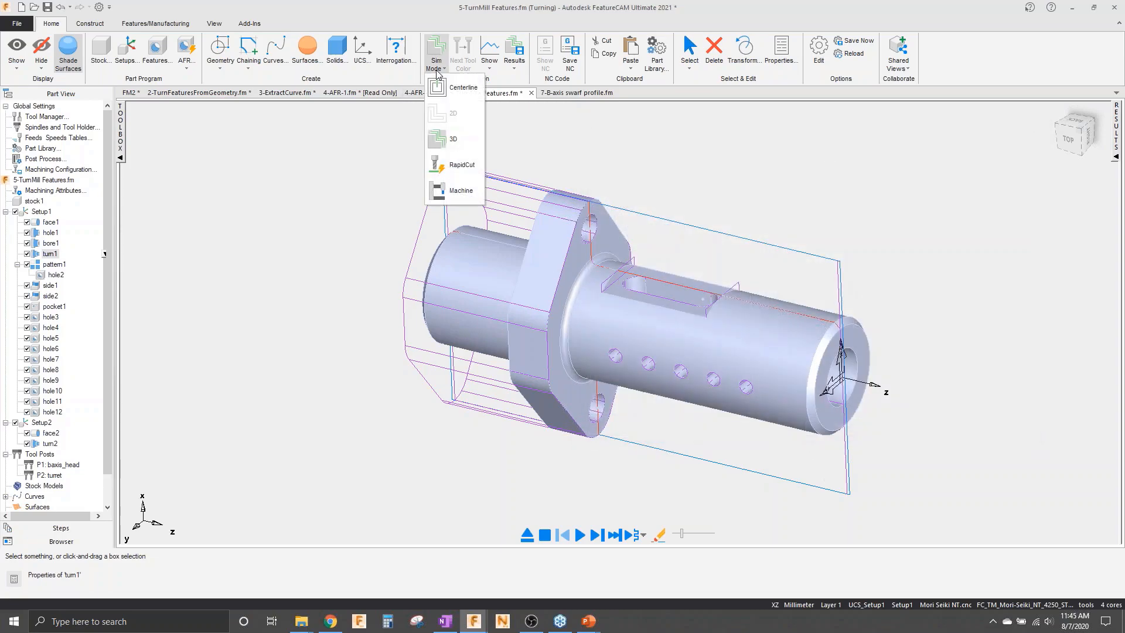
click(450, 139)
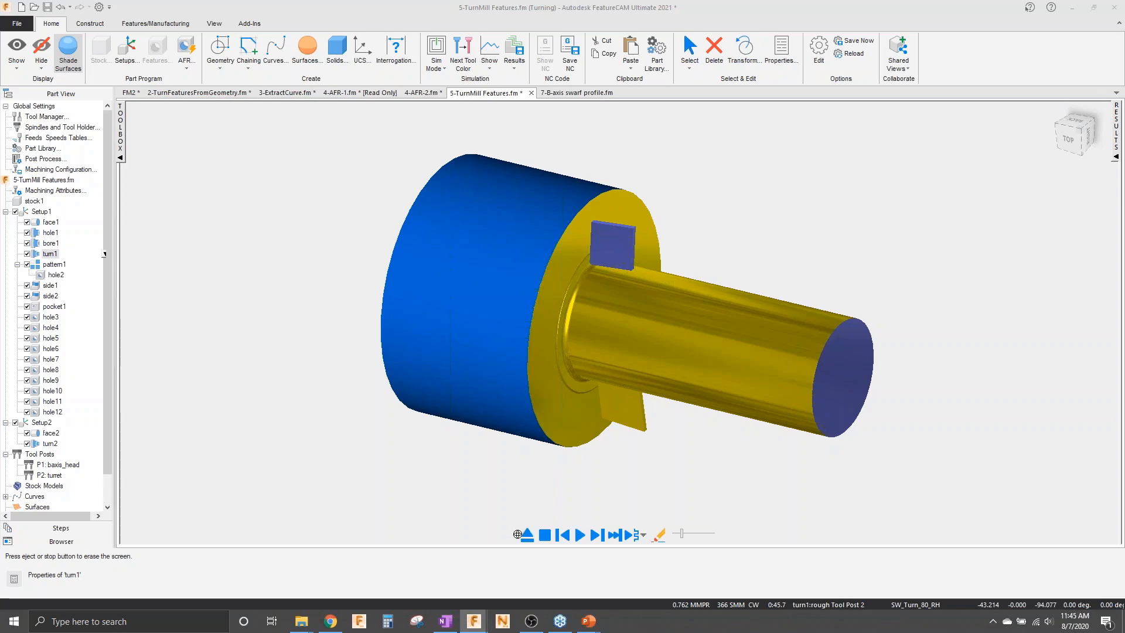
click(527, 535)
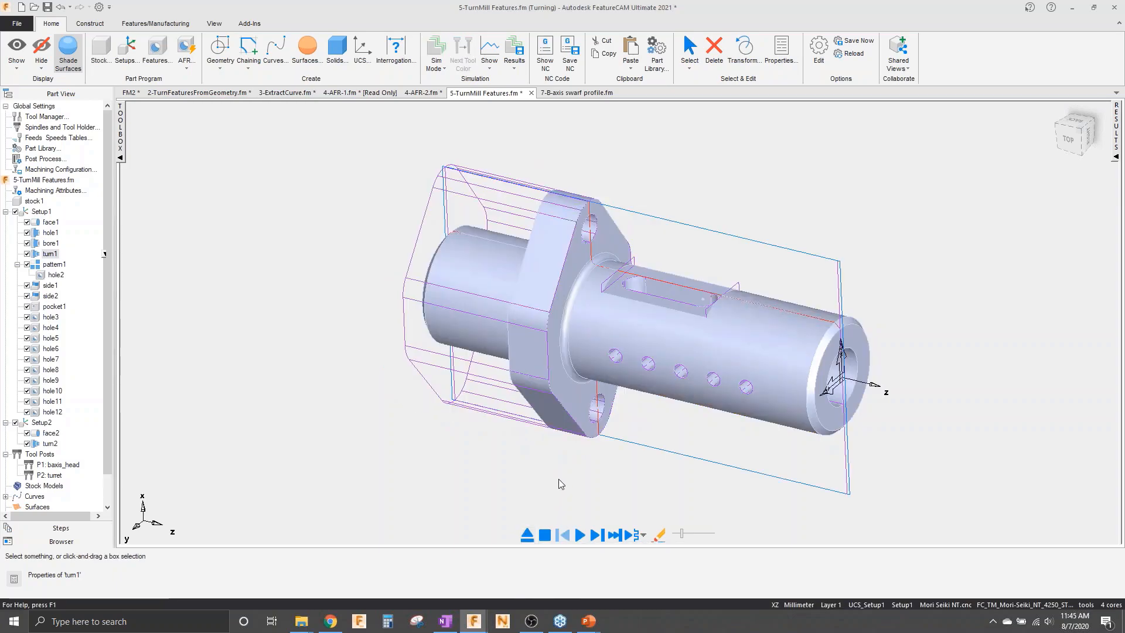
- Show the results' operation list and the tool posts' operation view to check how operations are split between baxis_head and turret
middle_drag(597, 369, 498, 244)
middle_drag(644, 325, 625, 231)
middle_drag(785, 333, 827, 364)
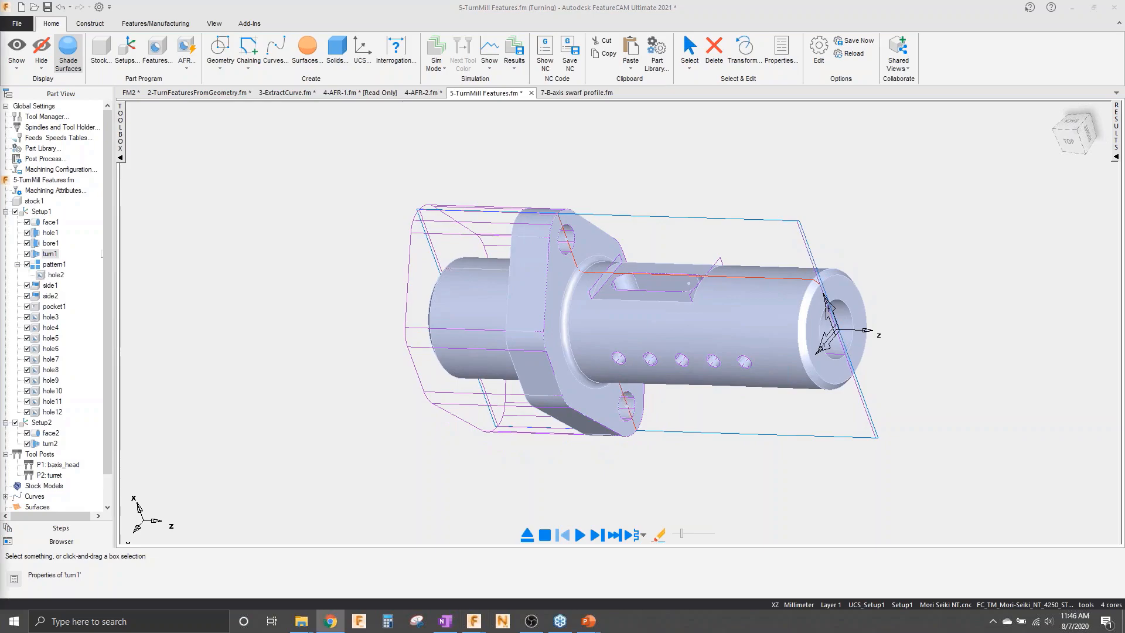
click(1119, 138)
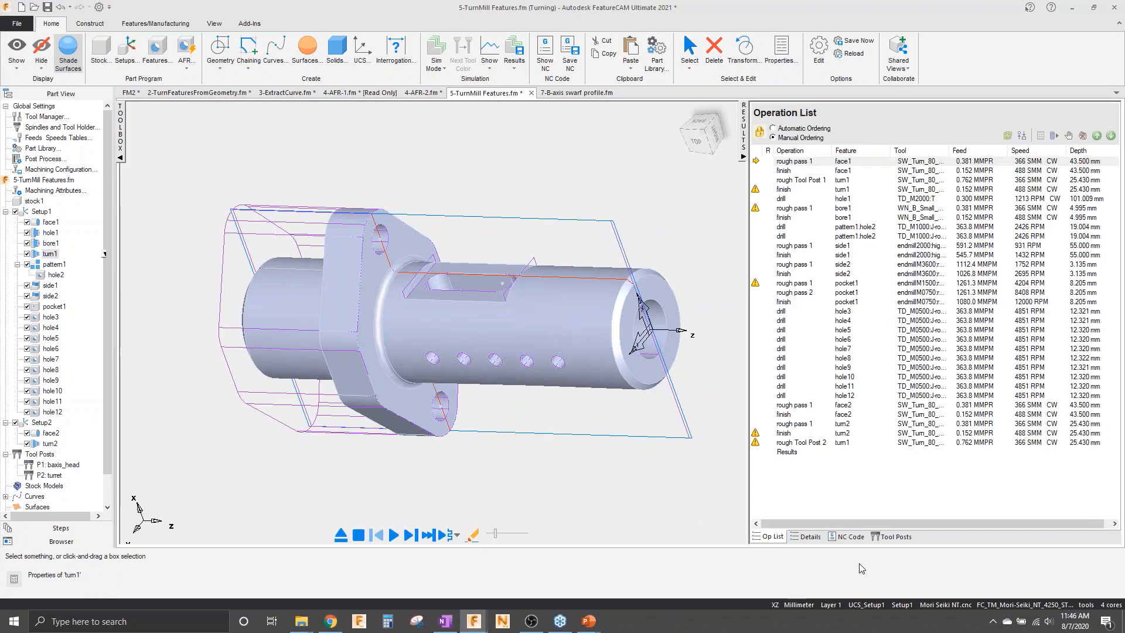
click(891, 537)
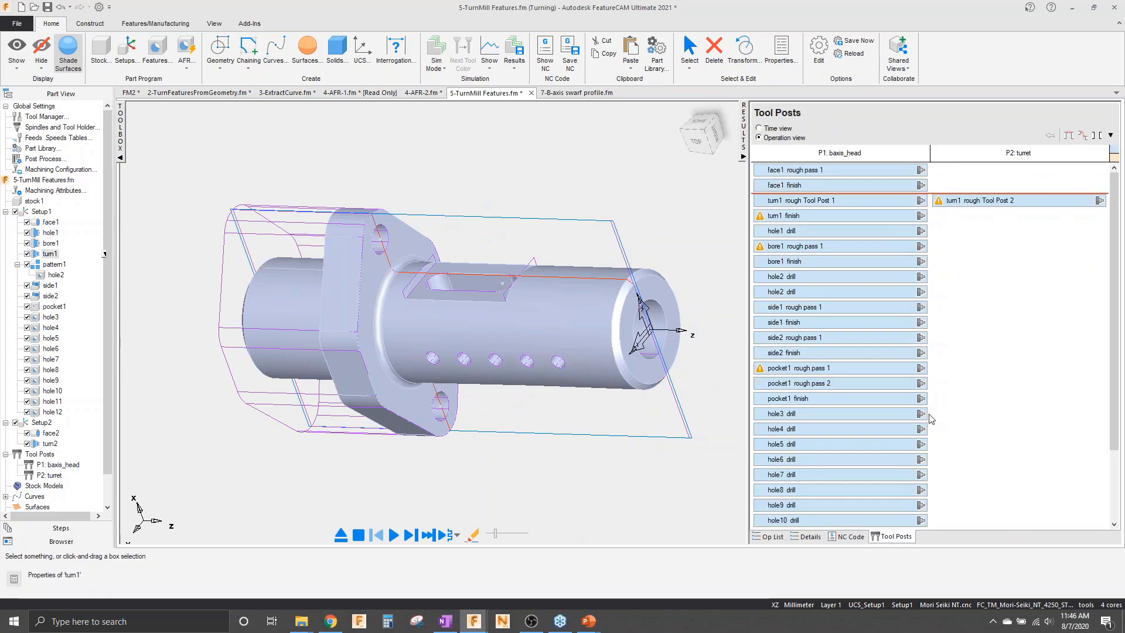
- Examine which radial holes the hole3, hole4, hole8 and hole9 drill operations machine by selecting each in the tool posts' operation view
scroll(932, 418, down, 2)
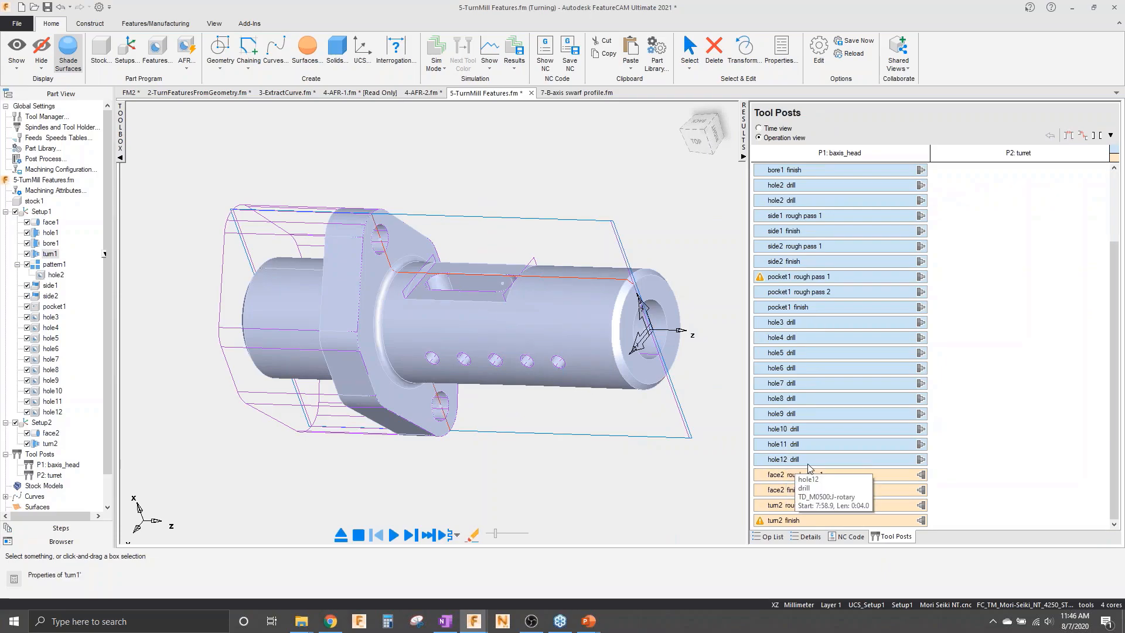
click(808, 323)
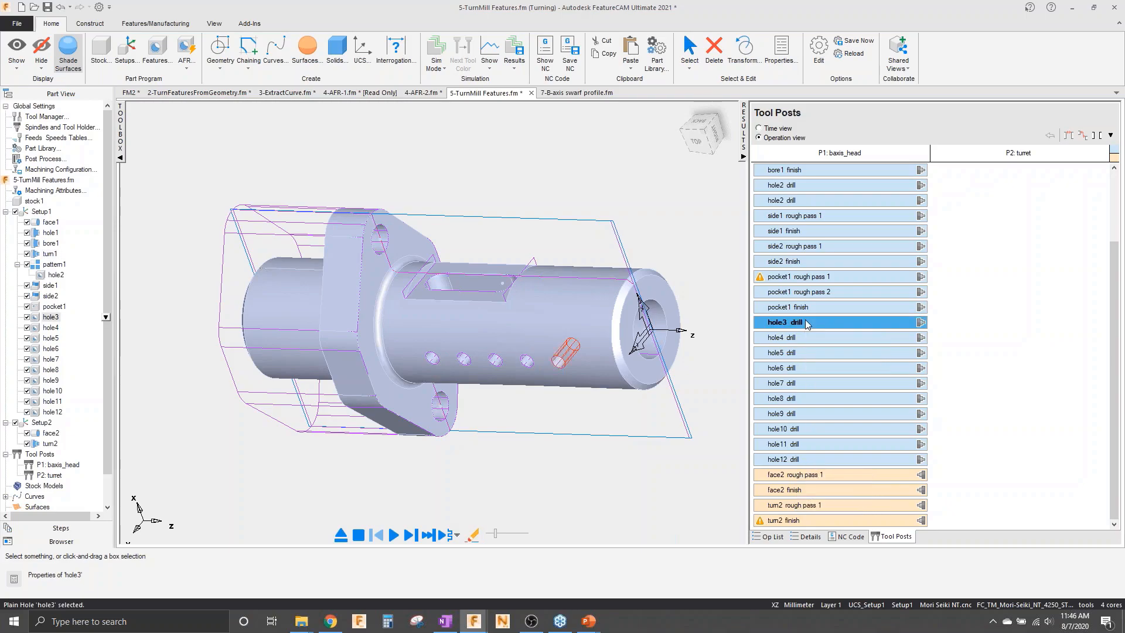
middle_drag(582, 309, 655, 486)
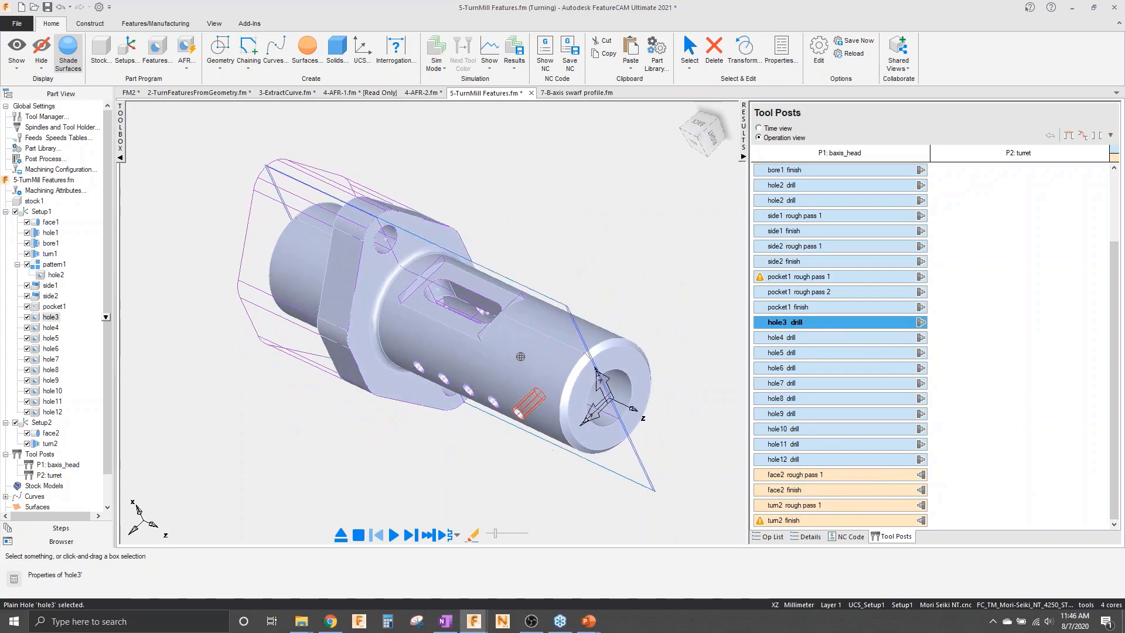
click(812, 399)
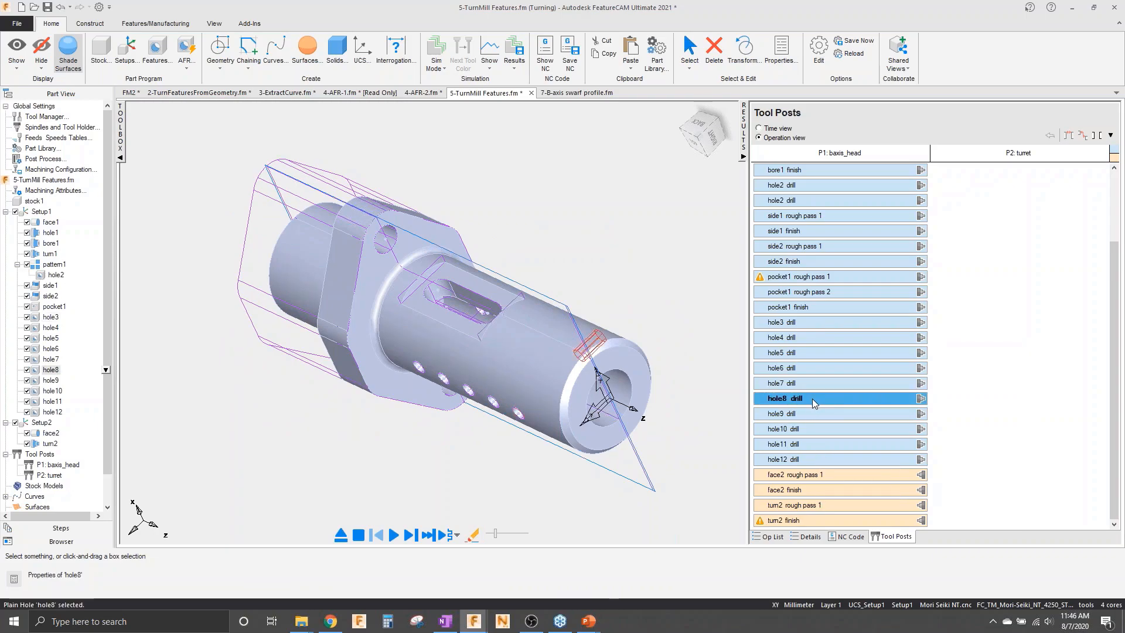
middle_drag(427, 331, 450, 314)
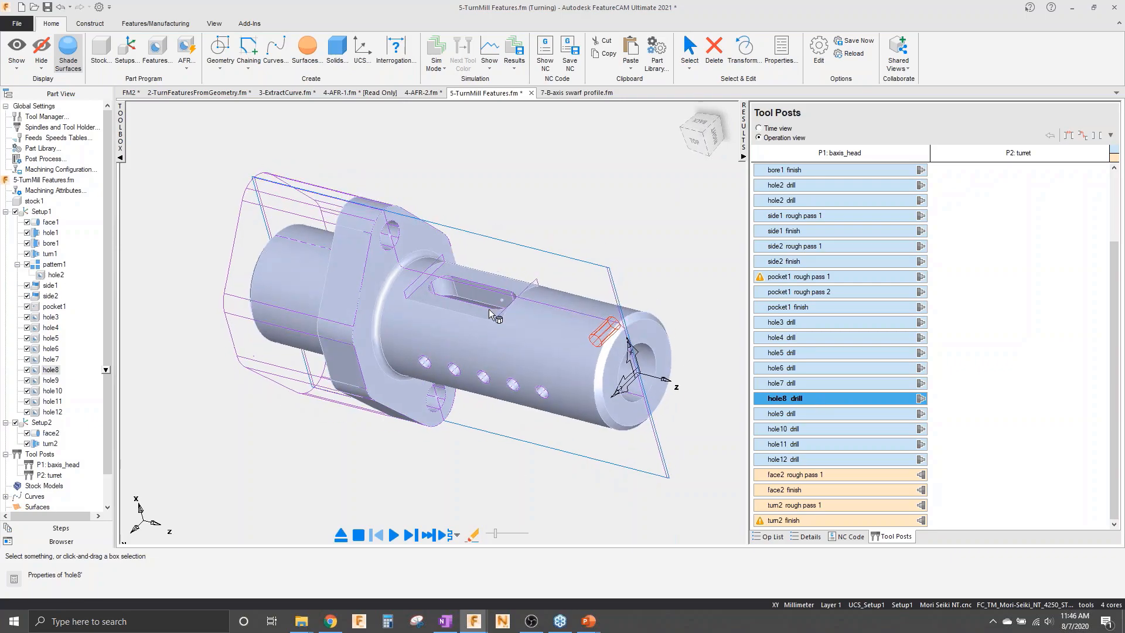
click(822, 337)
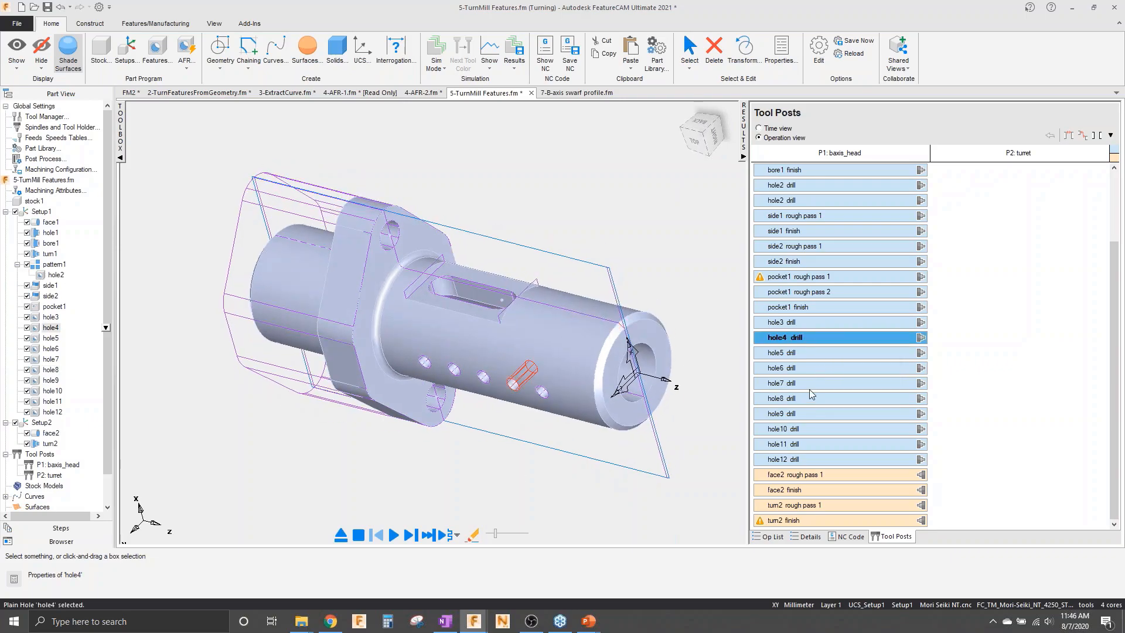
click(812, 414)
middle_drag(540, 368, 545, 364)
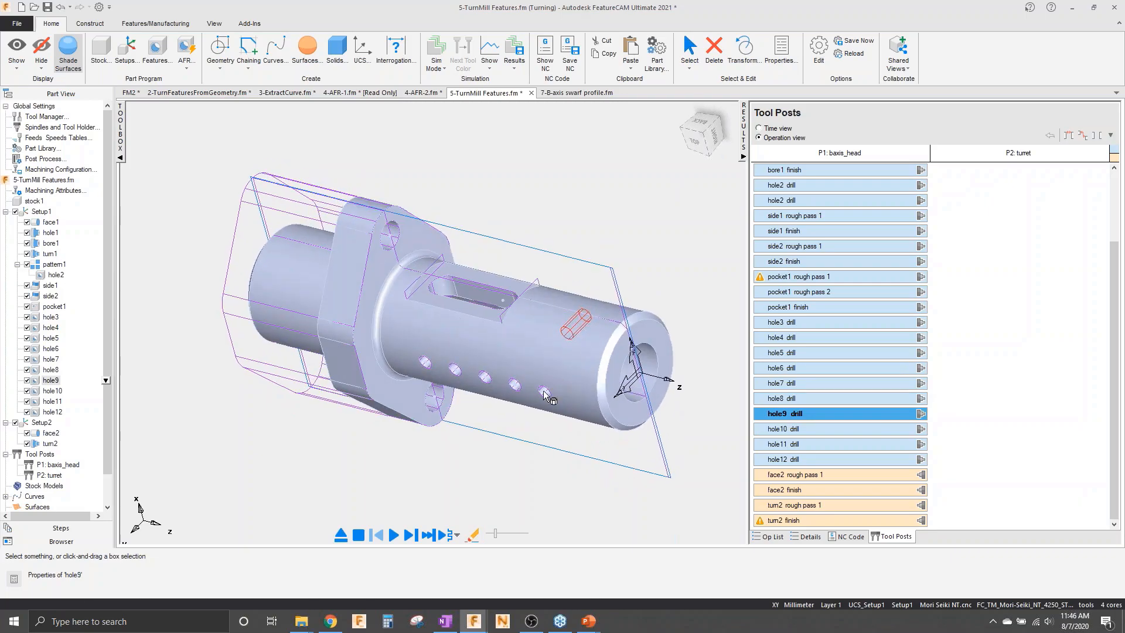
click(538, 474)
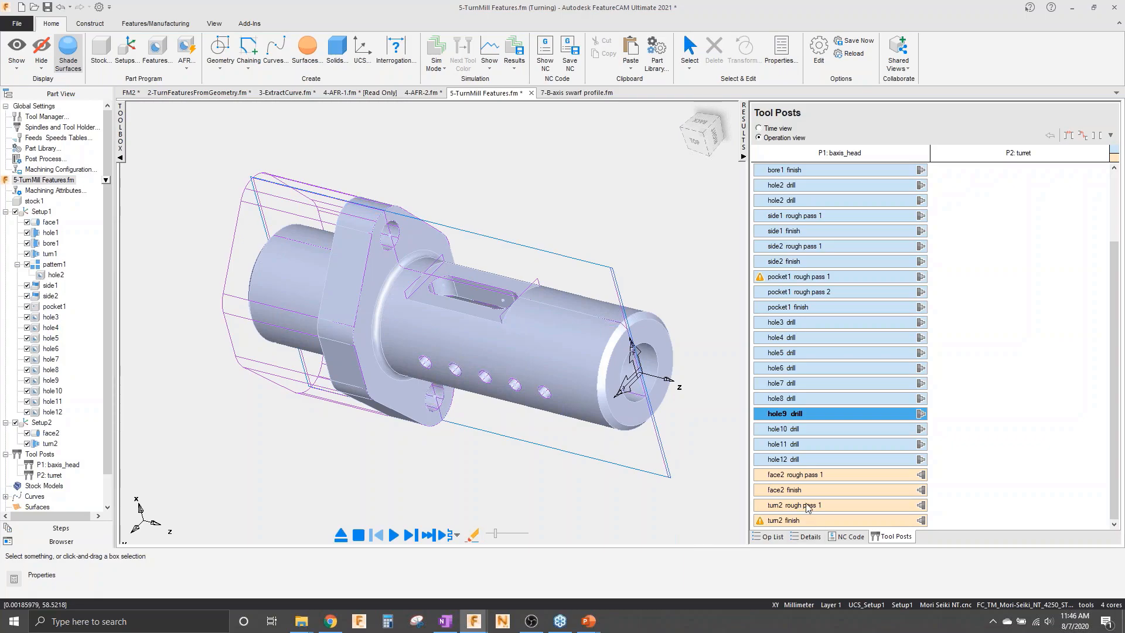
- Move the drill operations of hole8 through hole12 from baxis_head to the turret tool post
click(811, 461)
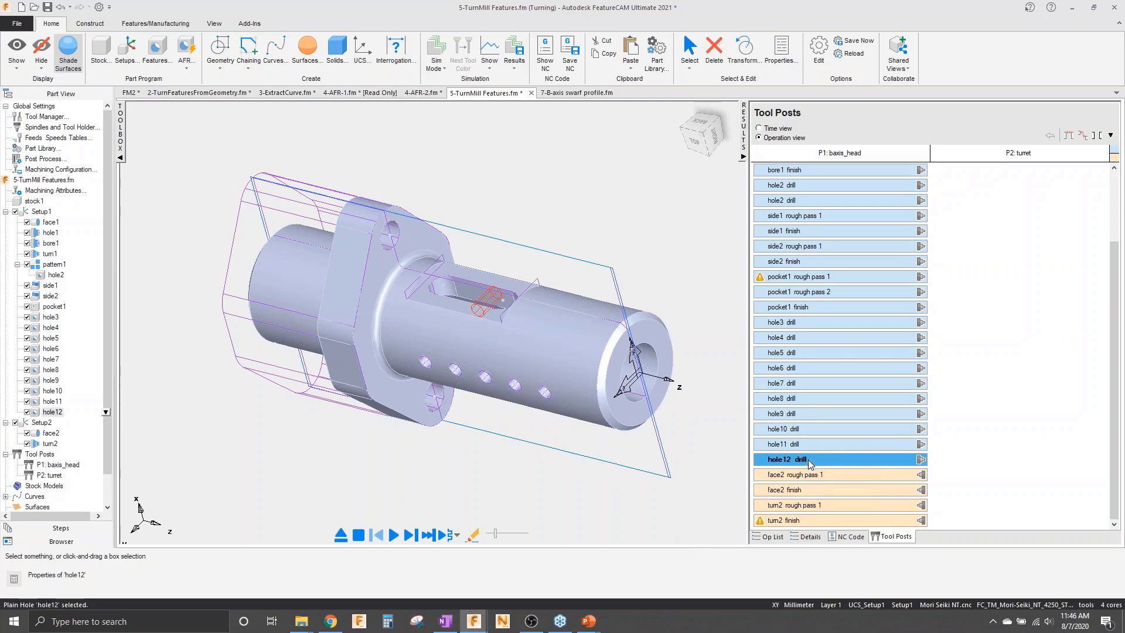
drag(810, 448, 813, 404)
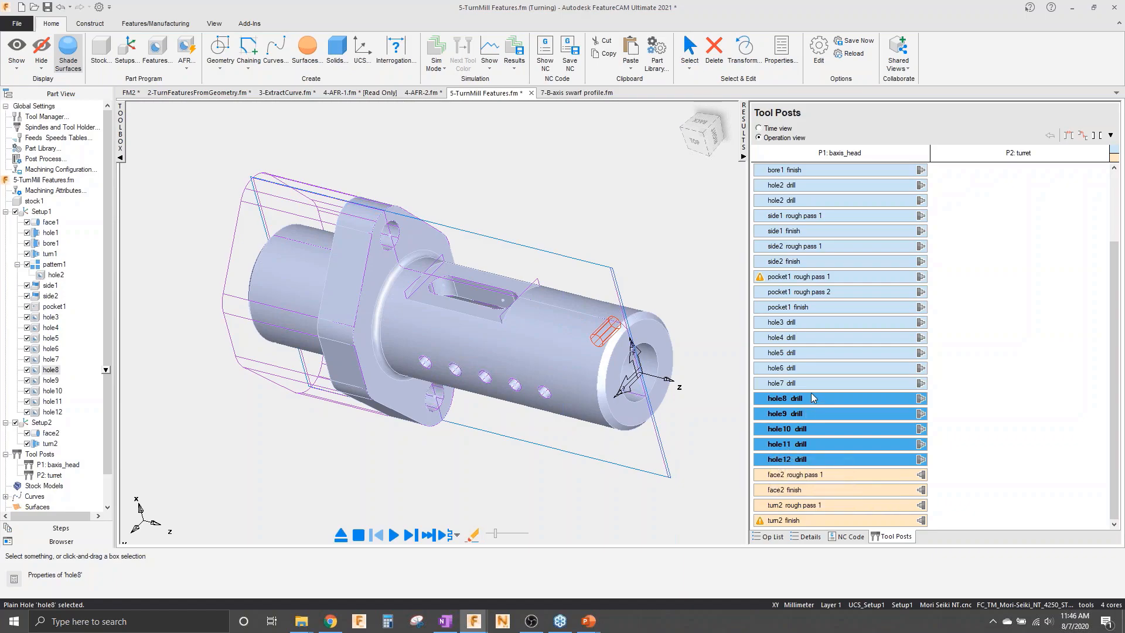
mouse_move(817, 403)
drag(817, 402, 956, 383)
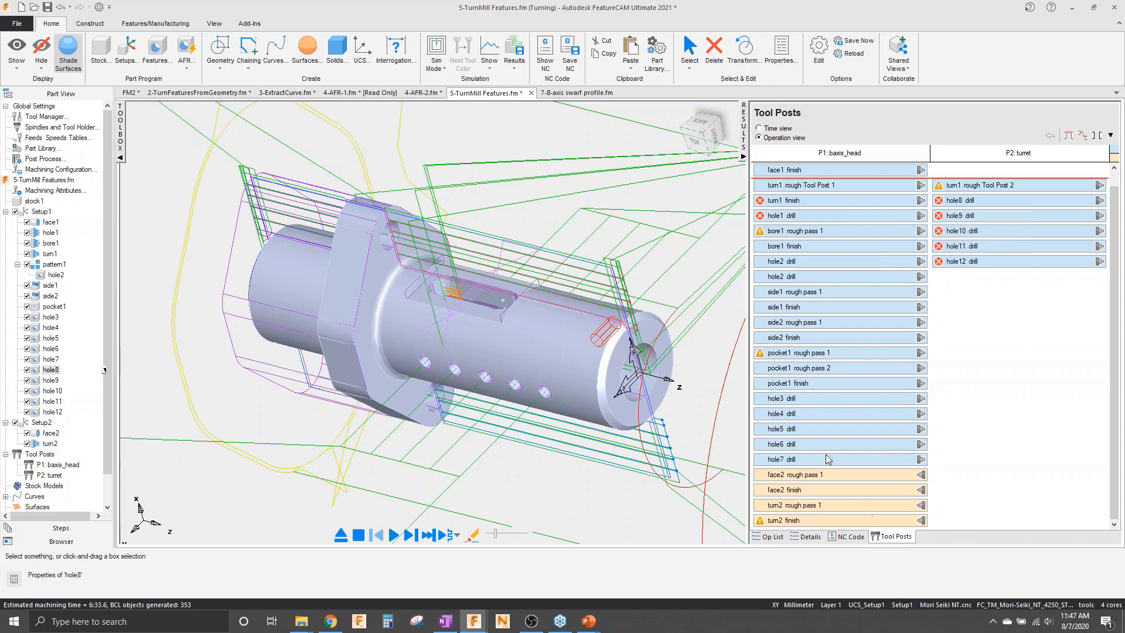
- Synchronize the hole3 drill with the hole8 drill, and the hole4 drill with the hole9 drill, across both tool posts
click(833, 398)
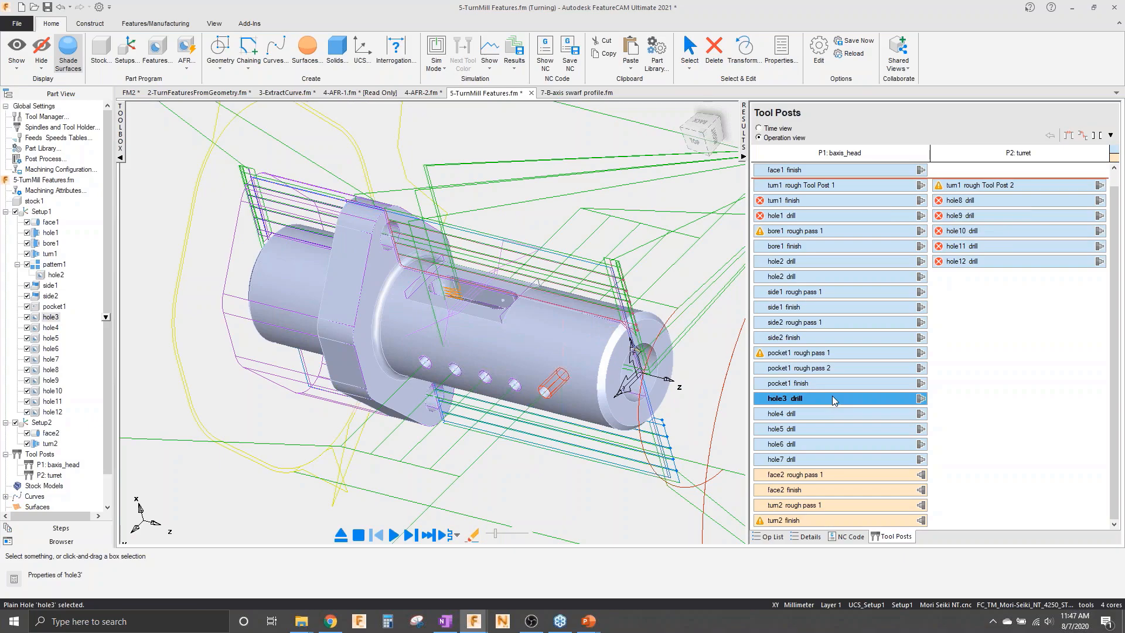
click(1000, 201)
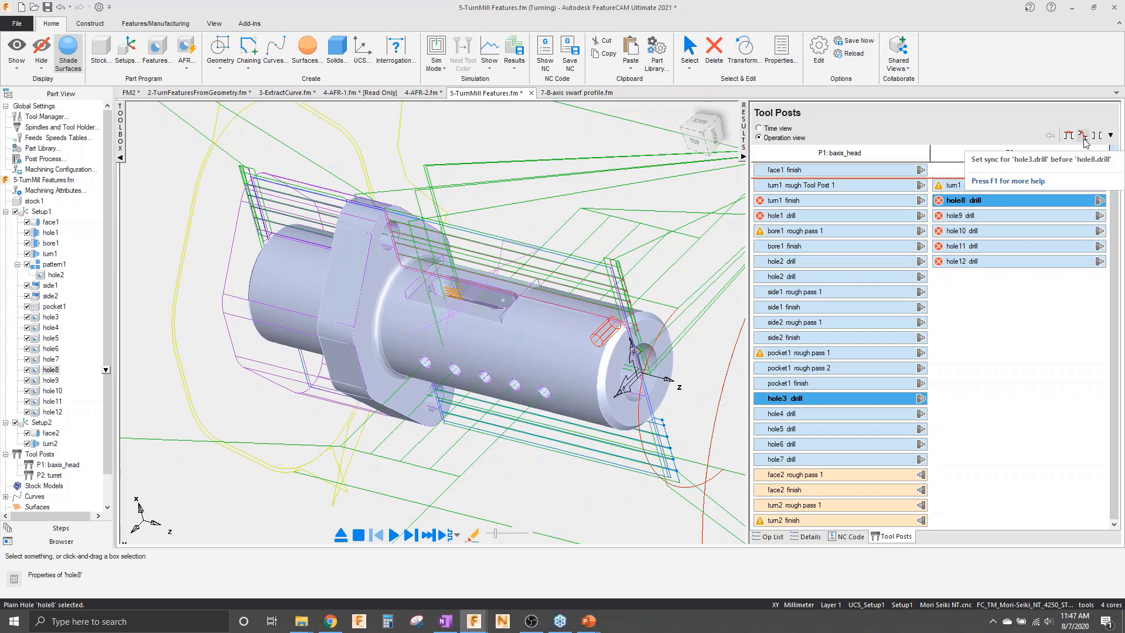
click(1072, 139)
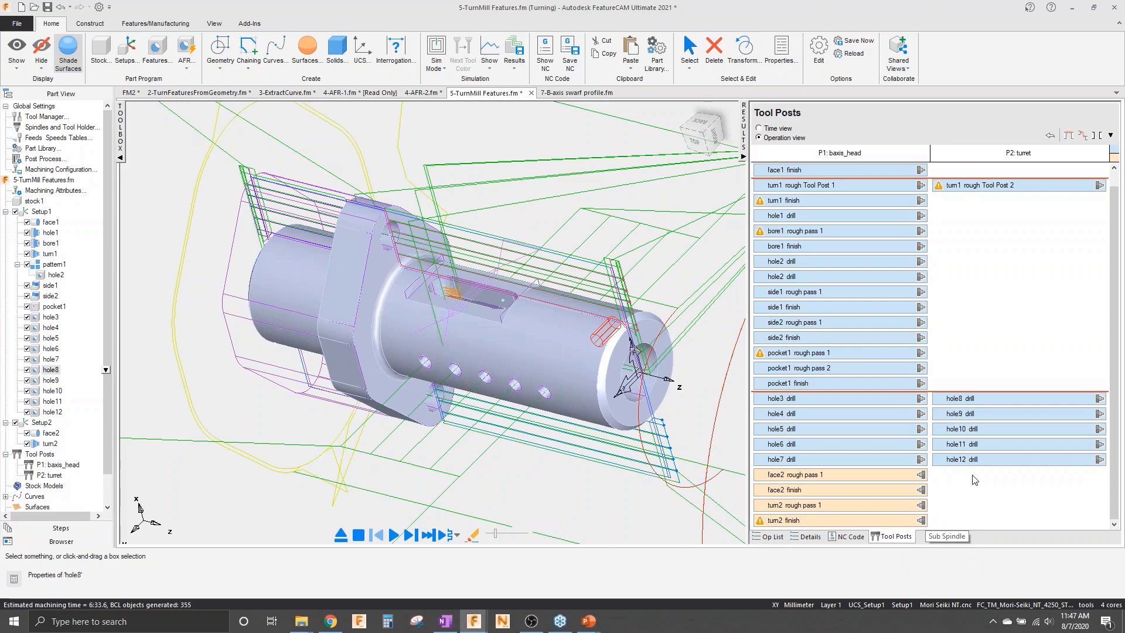
click(901, 418)
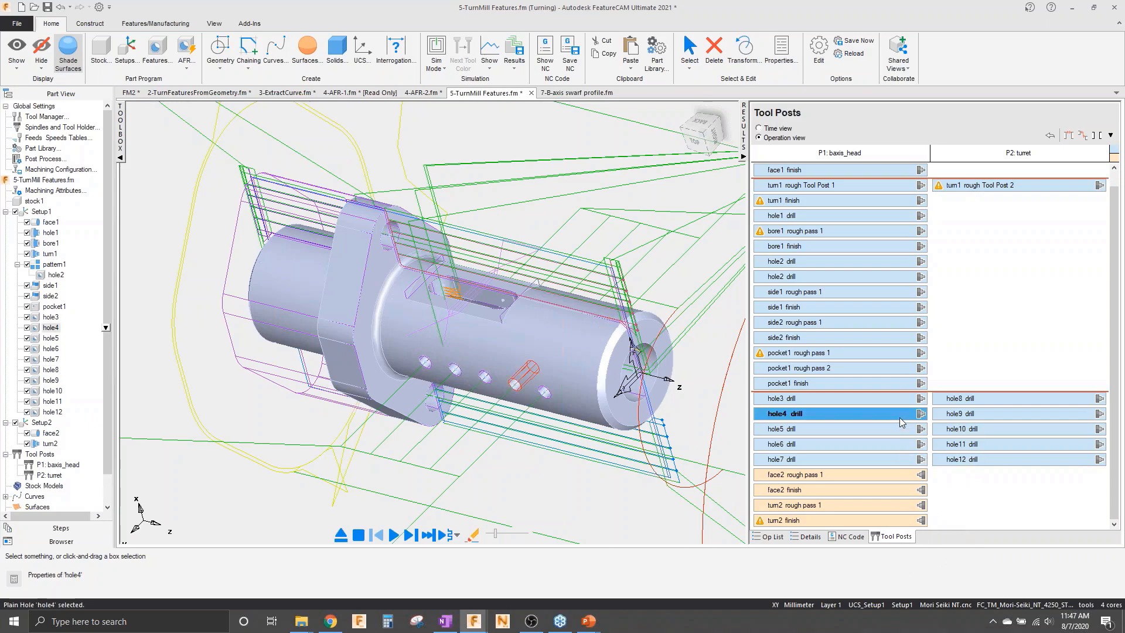
ctrl+click(978, 420)
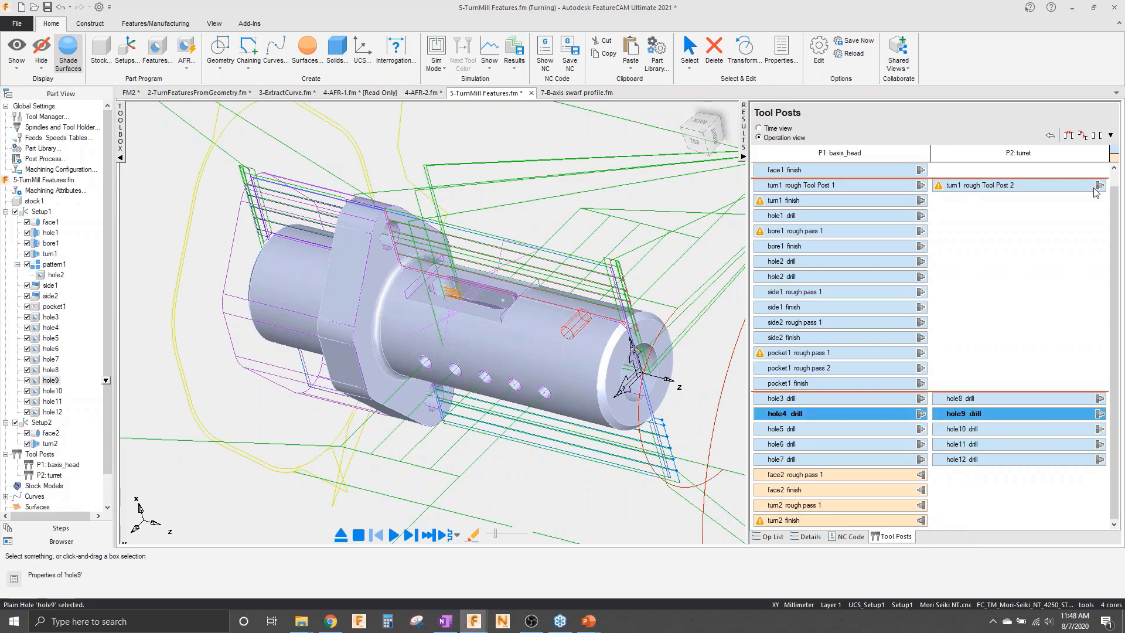
click(1068, 136)
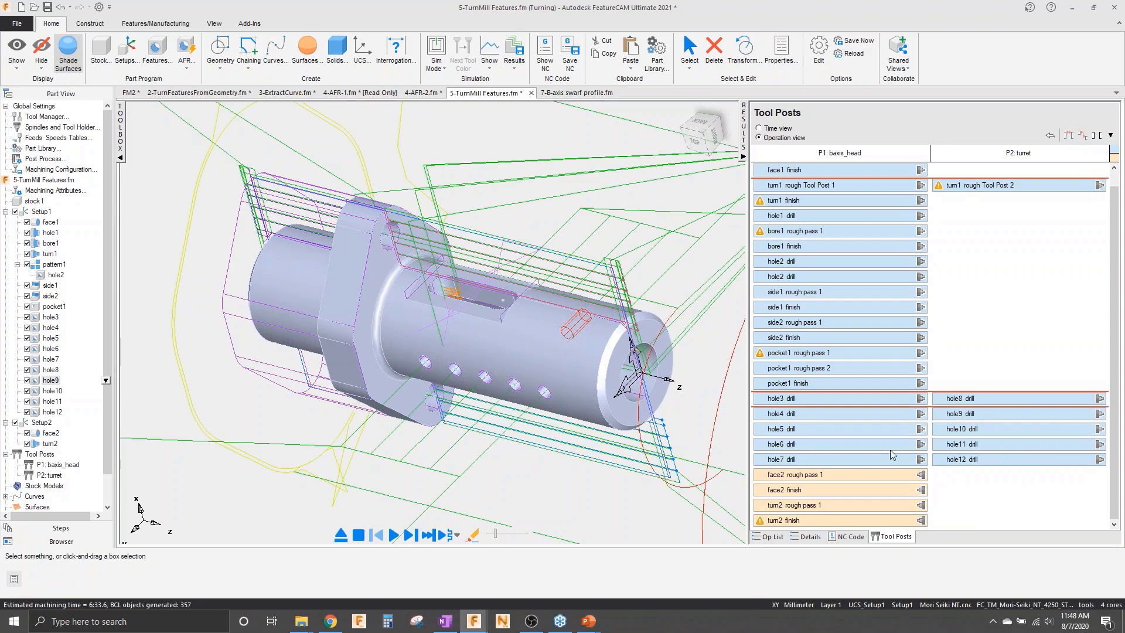
- Synchronize the remaining drill pairs across the tool posts: hole5 with hole10, hole6 with hole11, and hole7 with hole12
click(897, 429)
ctrl+click(957, 432)
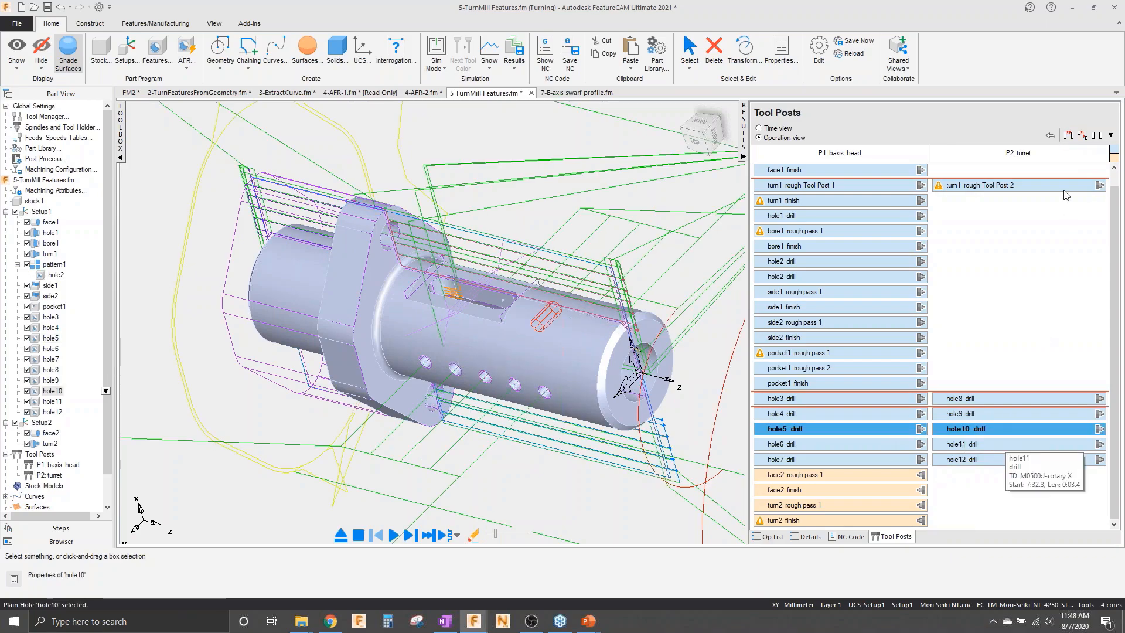
click(1068, 136)
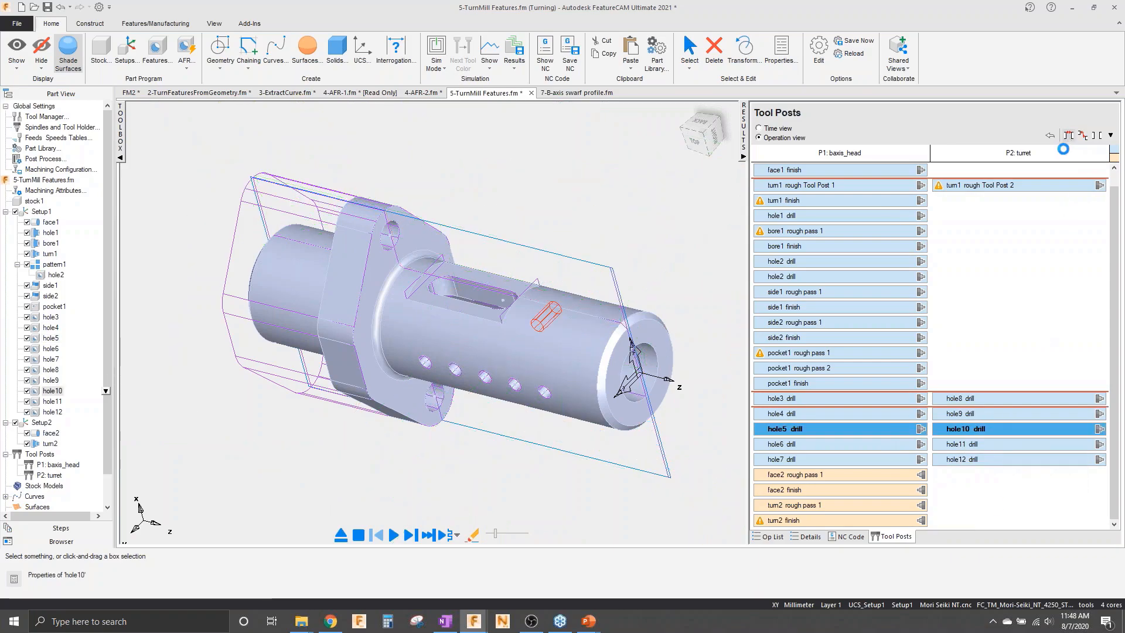
click(903, 446)
ctrl+click(967, 444)
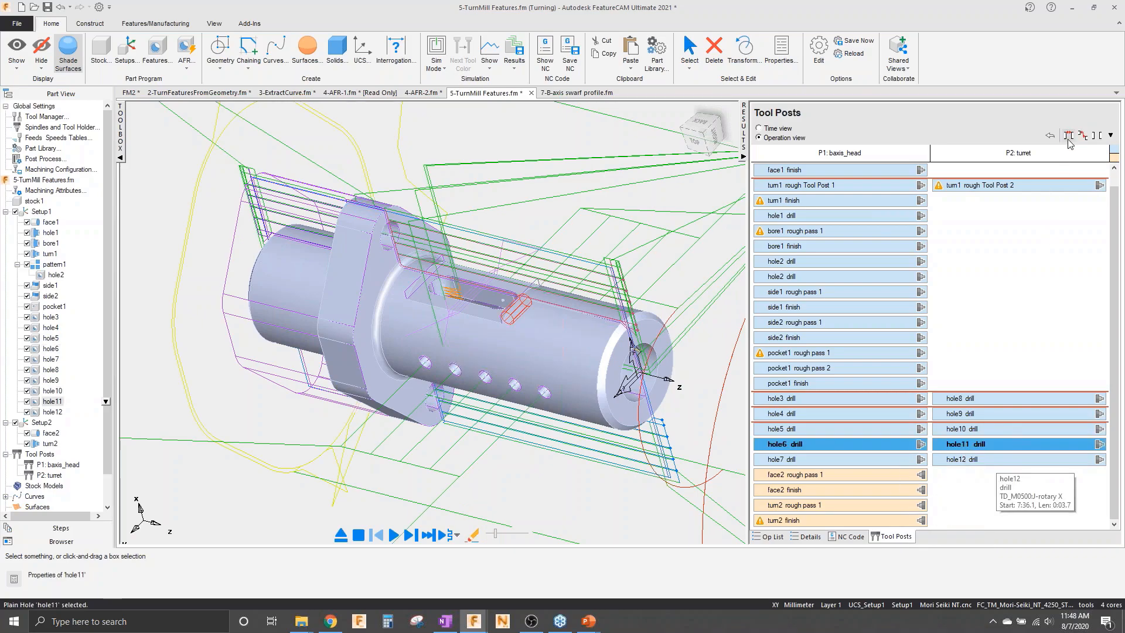
click(895, 461)
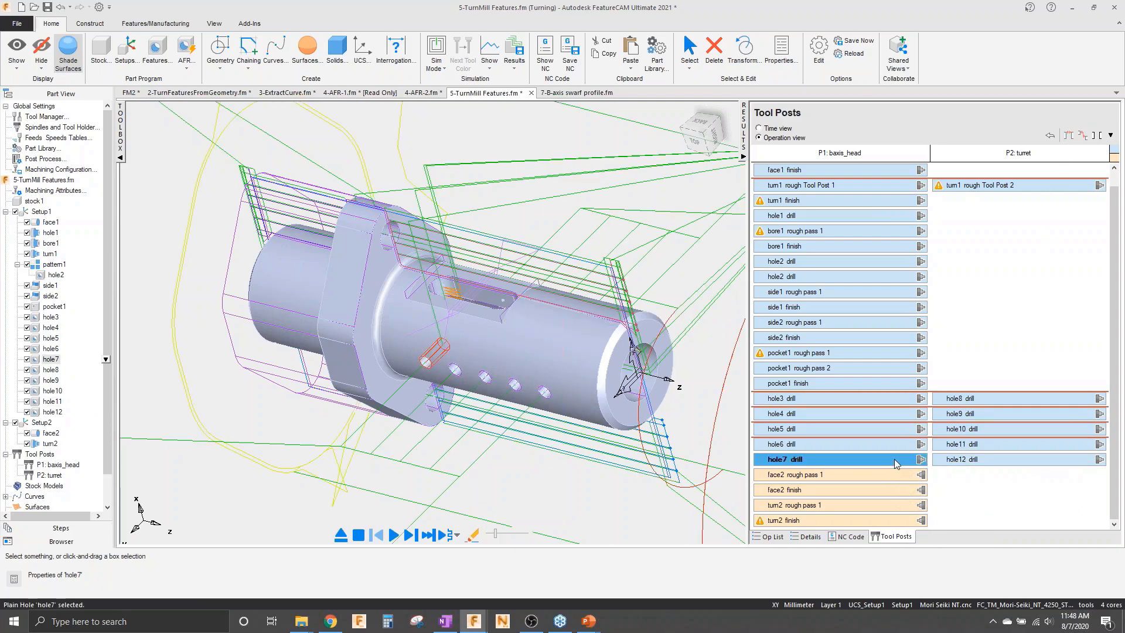
ctrl+click(979, 462)
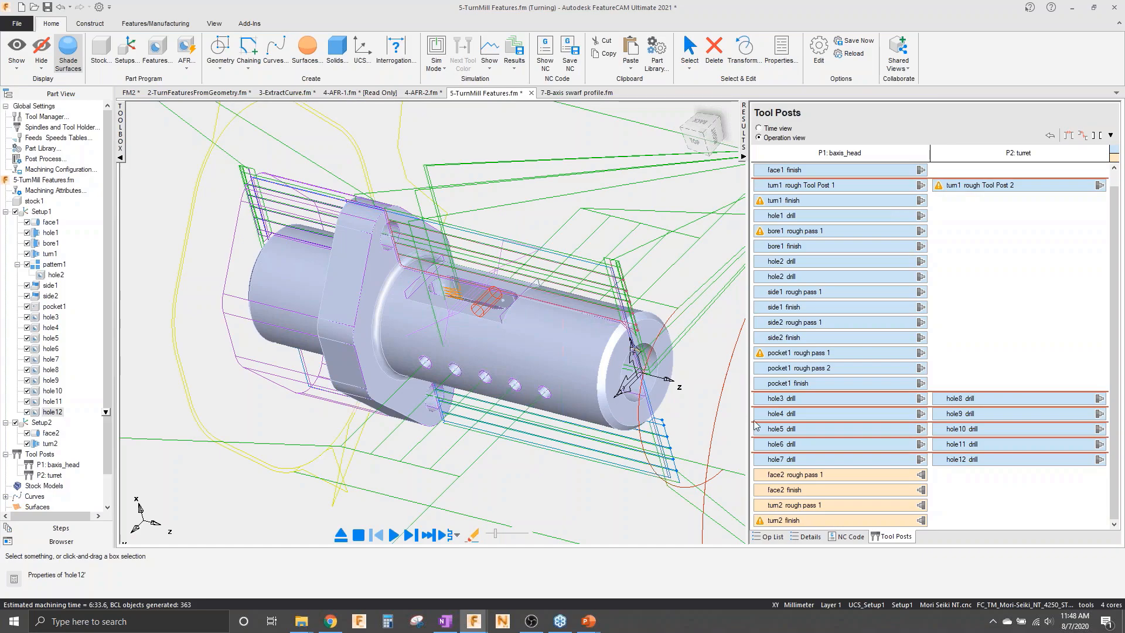
- Run a centerline simulation of the whole part in the isometric view at increased speed, with the results hidden, and eject it
click(743, 157)
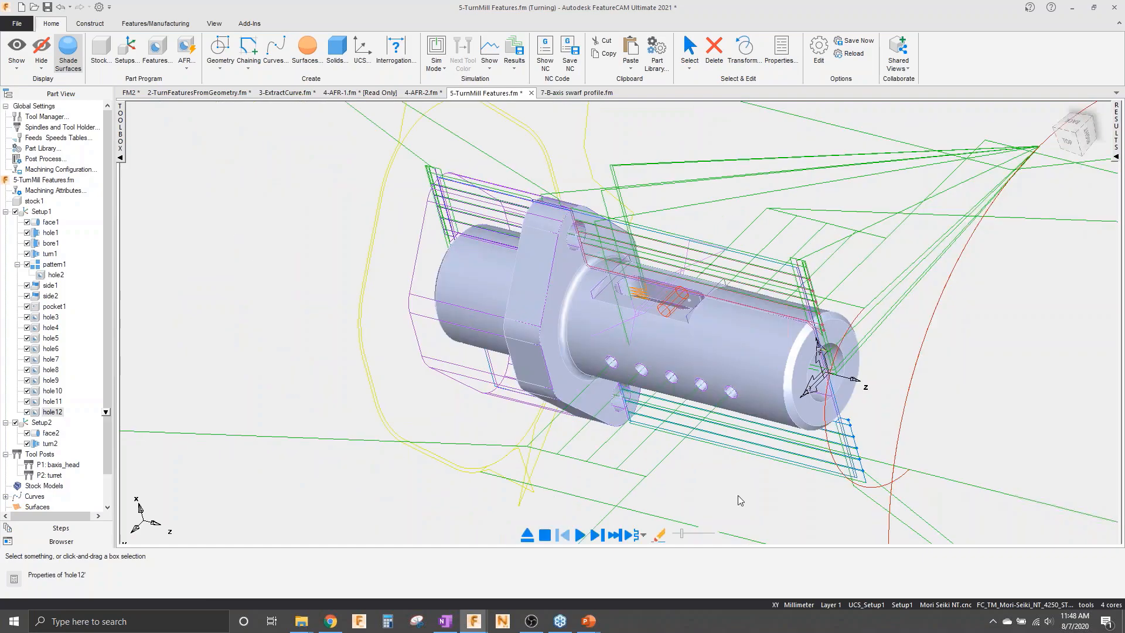
right_click(740, 500)
click(768, 403)
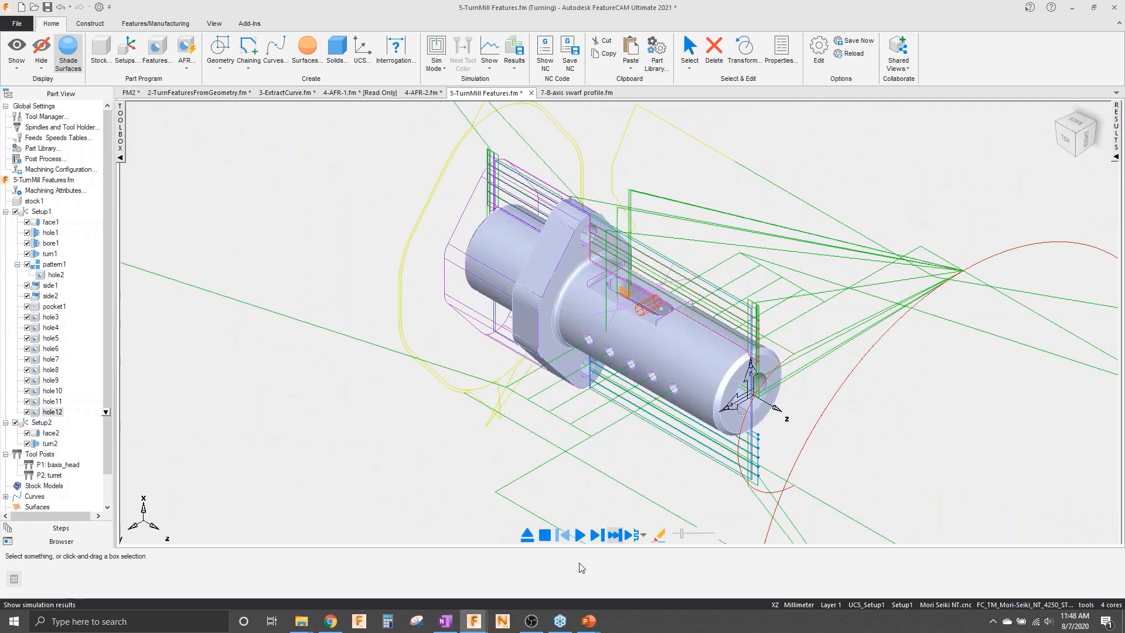
click(544, 535)
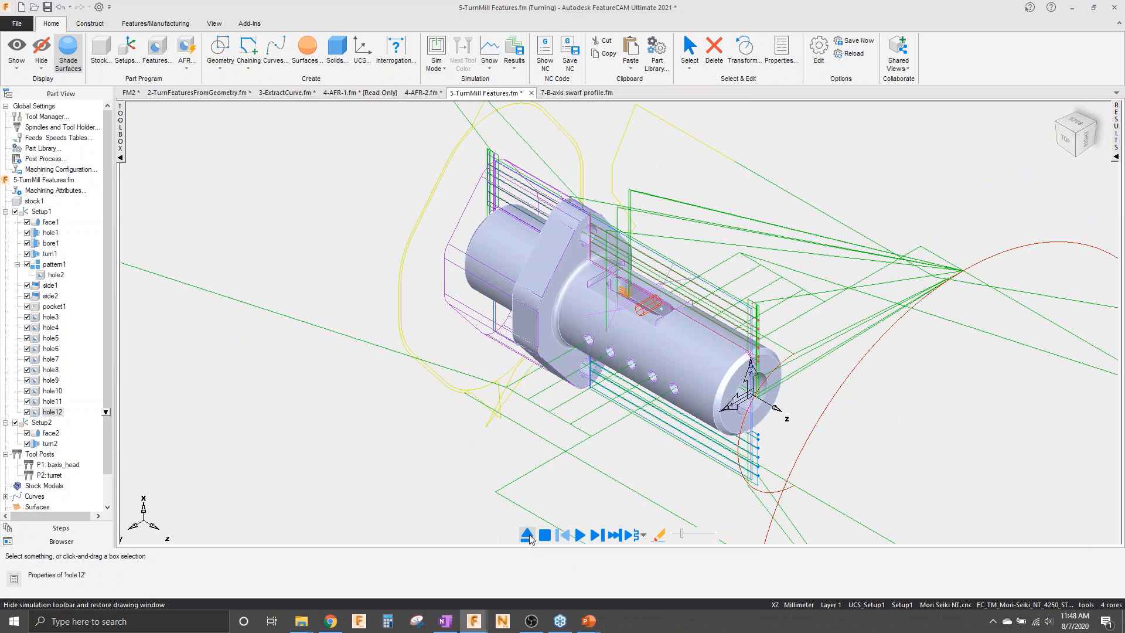
click(438, 59)
click(441, 89)
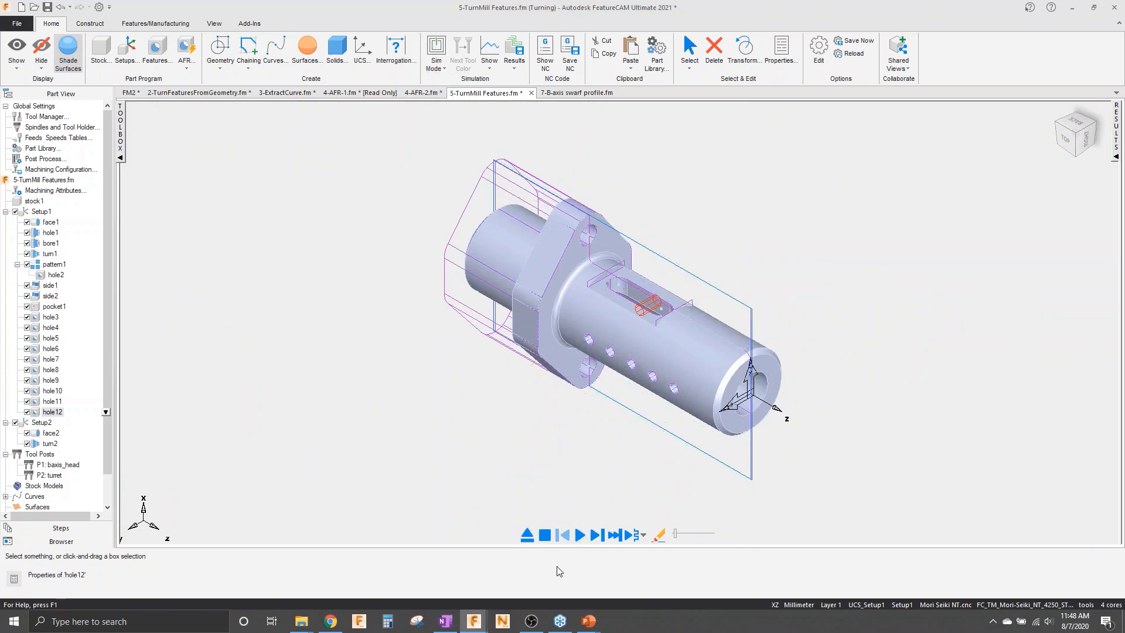
click(580, 535)
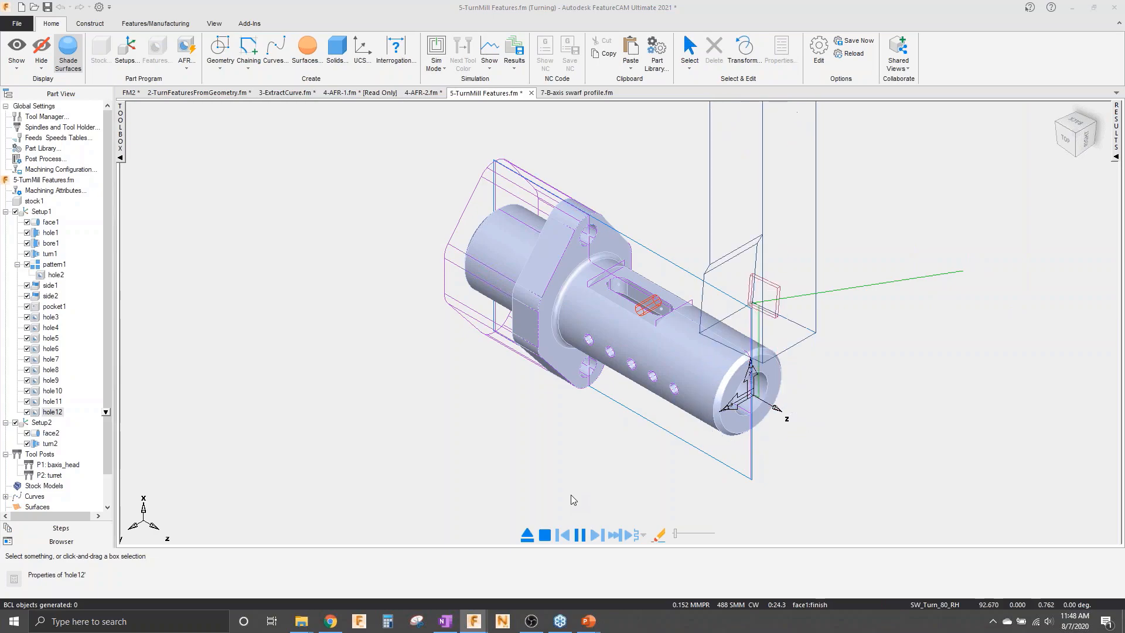
click(696, 535)
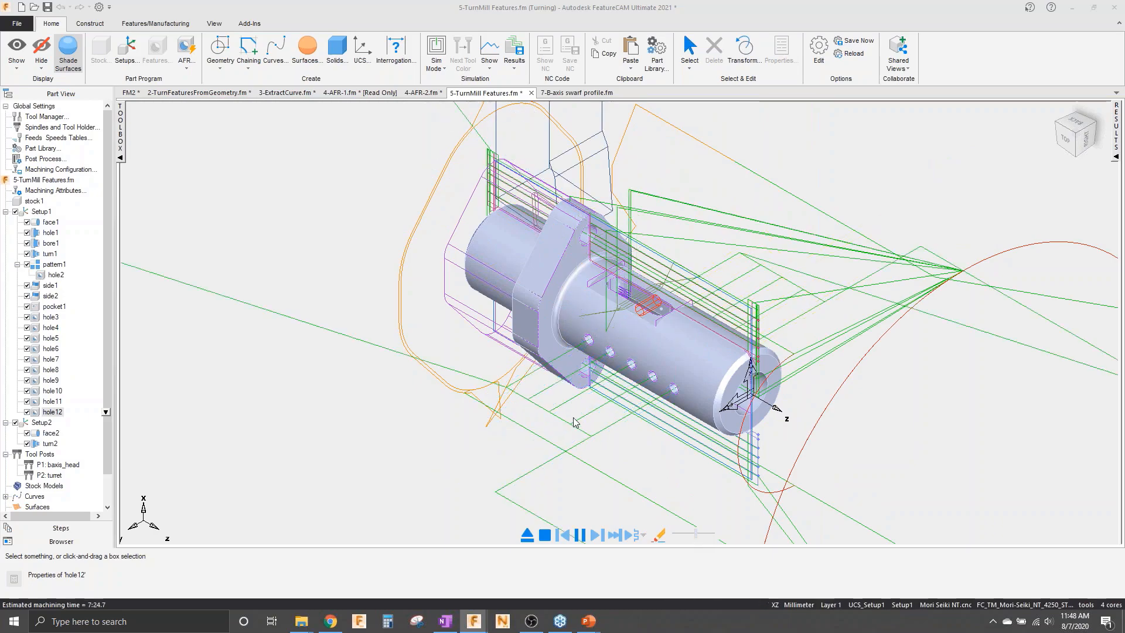
click(530, 537)
- Simulate the synchronized drilling in 3D from the top view, eject the simulation and return to the tool posts results
click(437, 62)
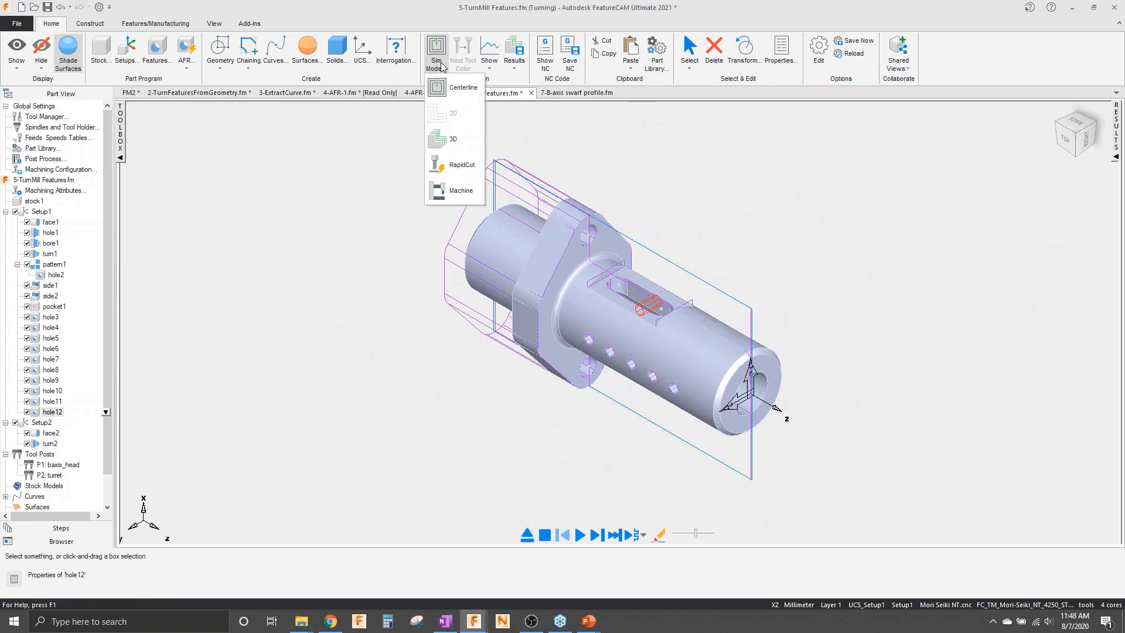
click(447, 144)
right_click(440, 273)
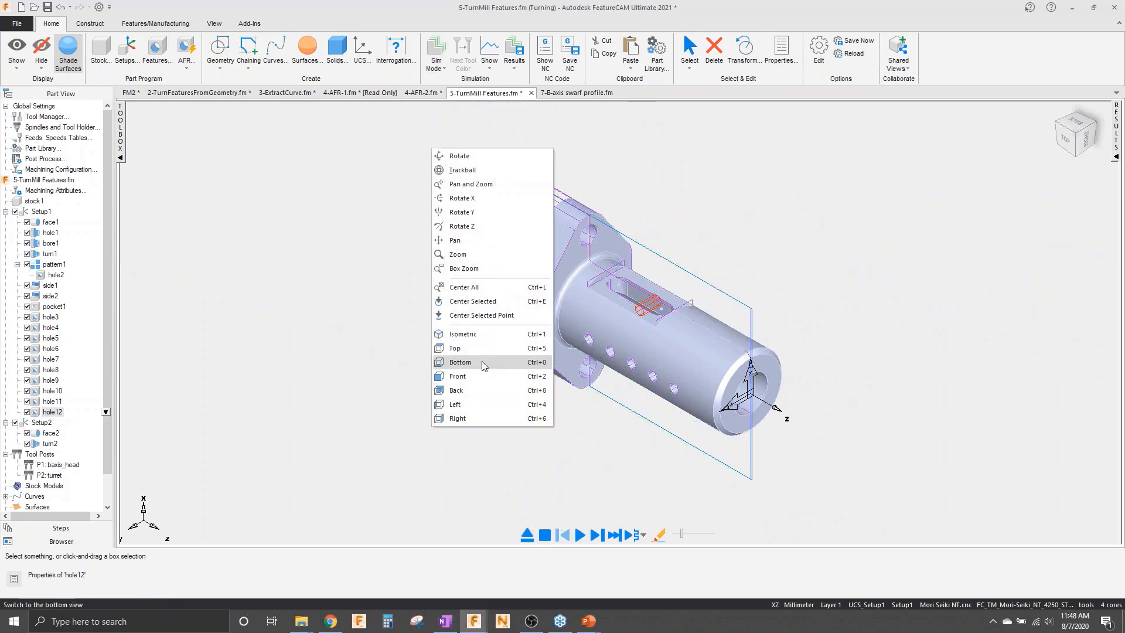
click(483, 353)
click(581, 535)
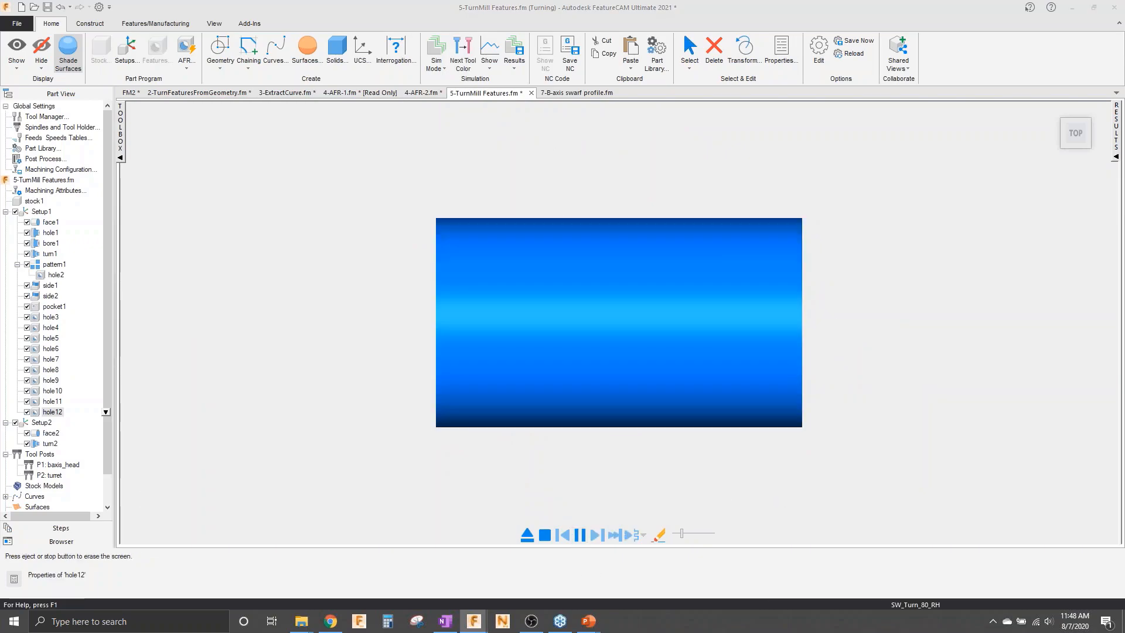
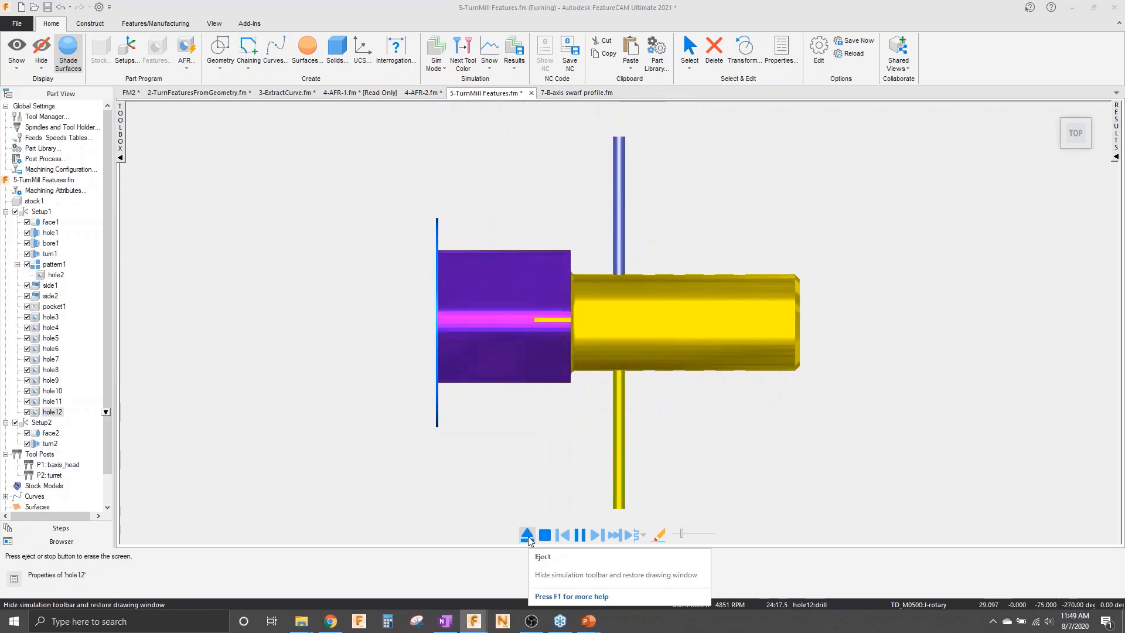
mouse_move(560, 374)
middle_down()
mouse_move(465, 475)
mouse_move(515, 270)
mouse_move(565, 161)
mouse_move(510, 367)
mouse_move(531, 517)
middle_up()
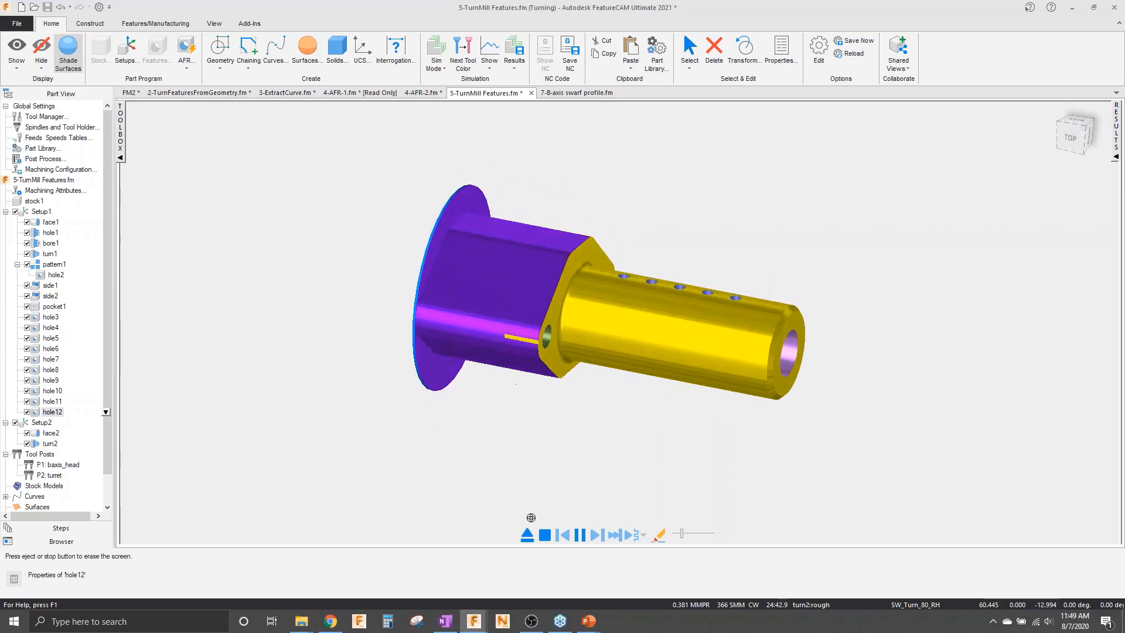
click(528, 539)
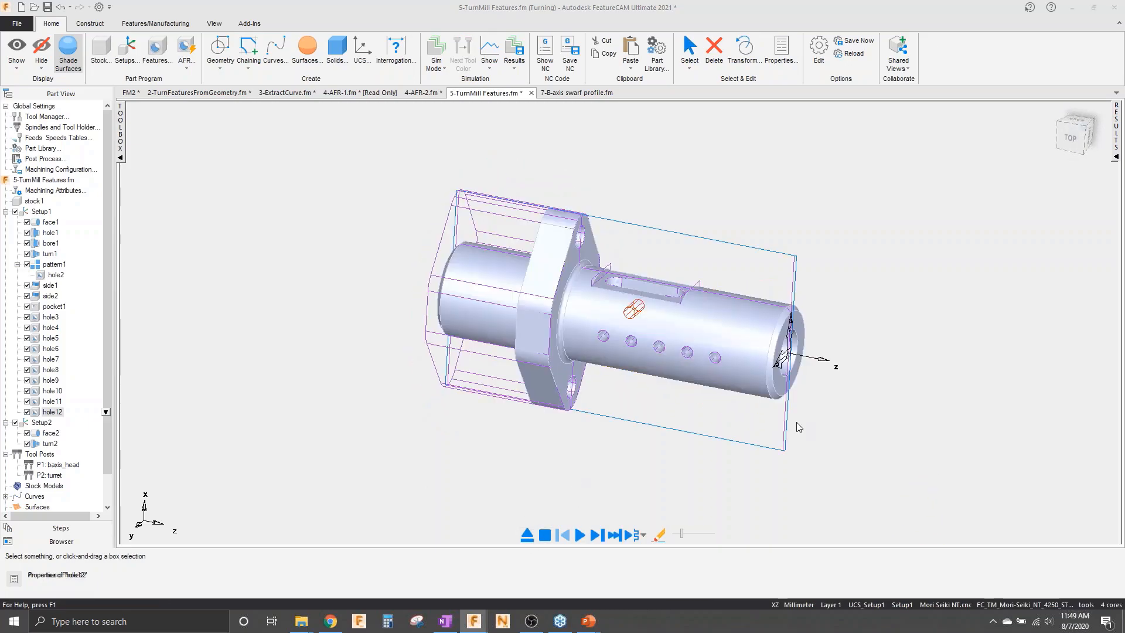
click(1116, 143)
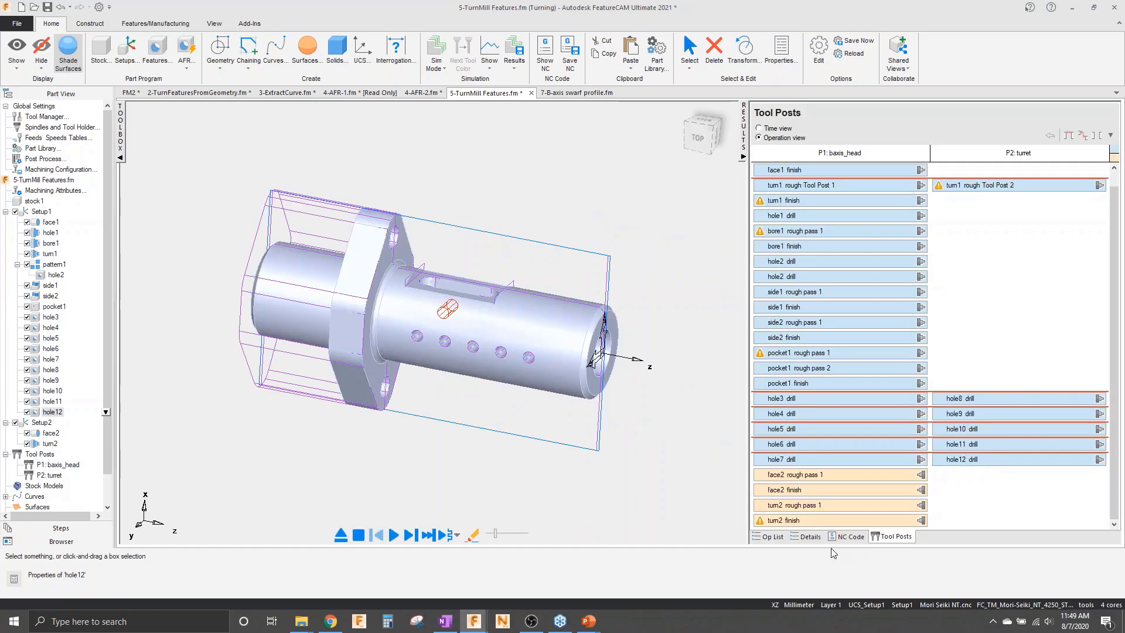
- Review the manufacturing operation sheet for the turn-mill part, and collapse the results
click(809, 536)
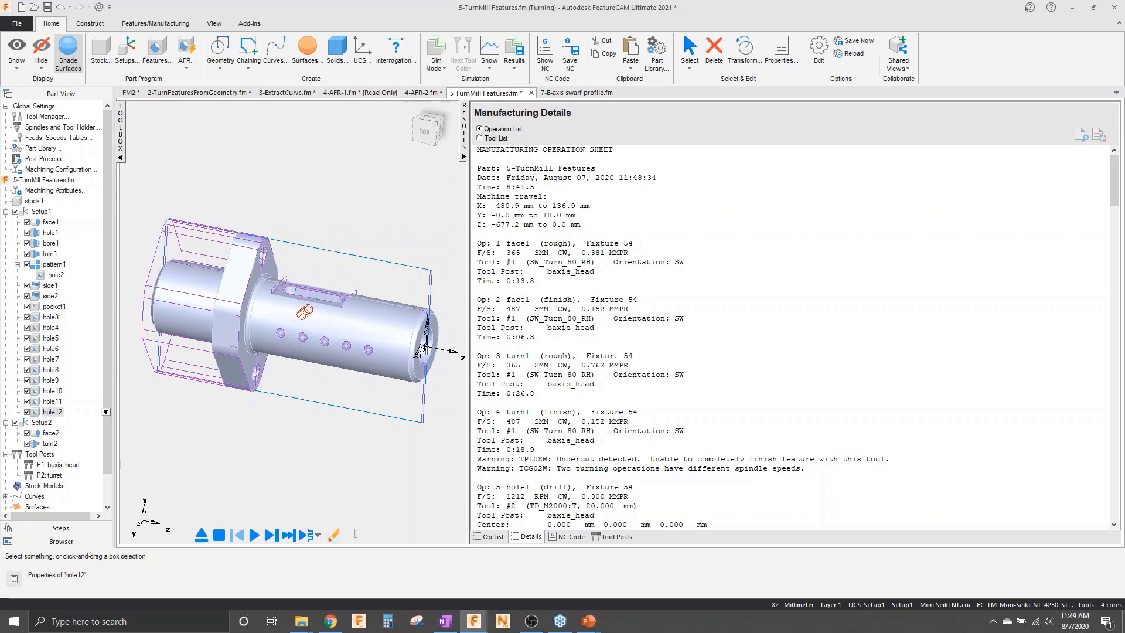
click(464, 144)
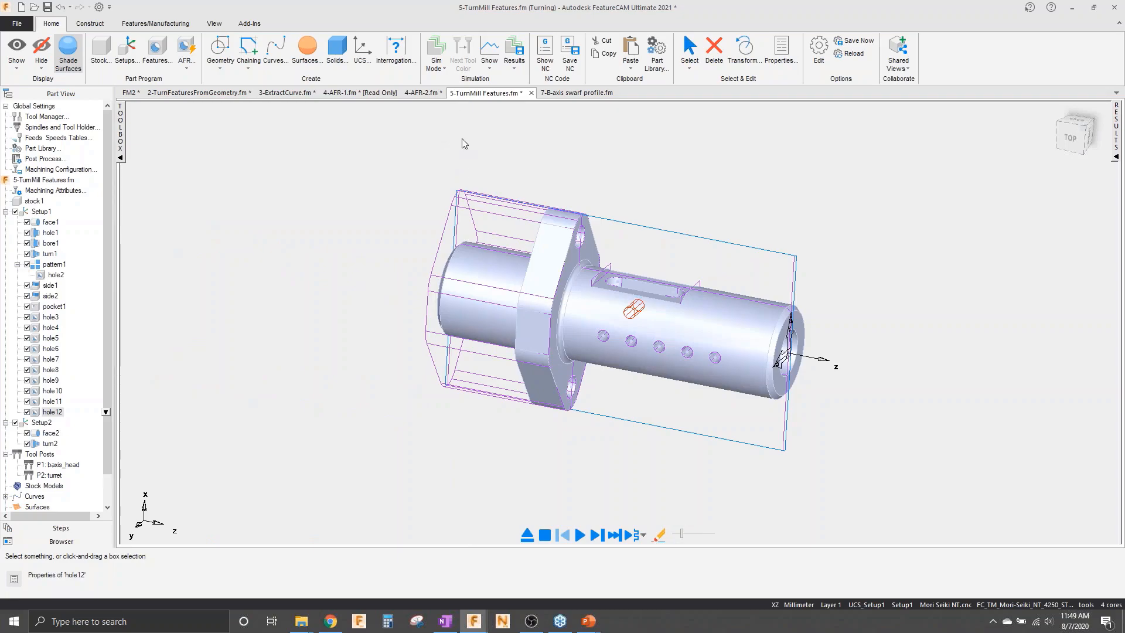
click(581, 476)
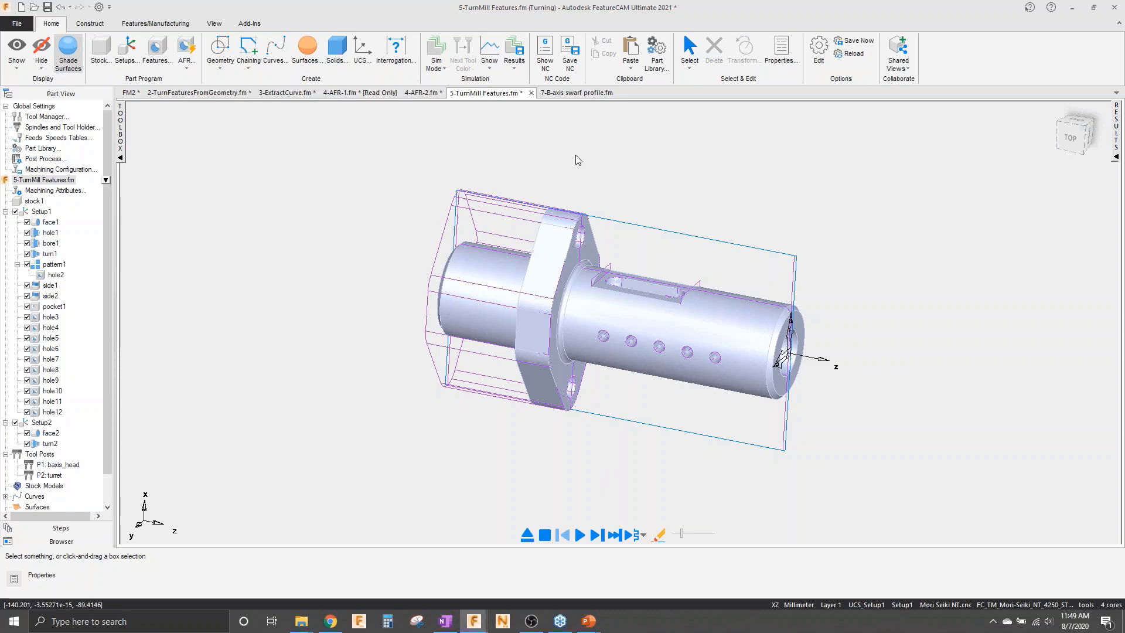
- In 7-B-axis swarf profile.fm, extract the revolved surface boundary as geometry with the polygonal method, and hide all solids
click(577, 93)
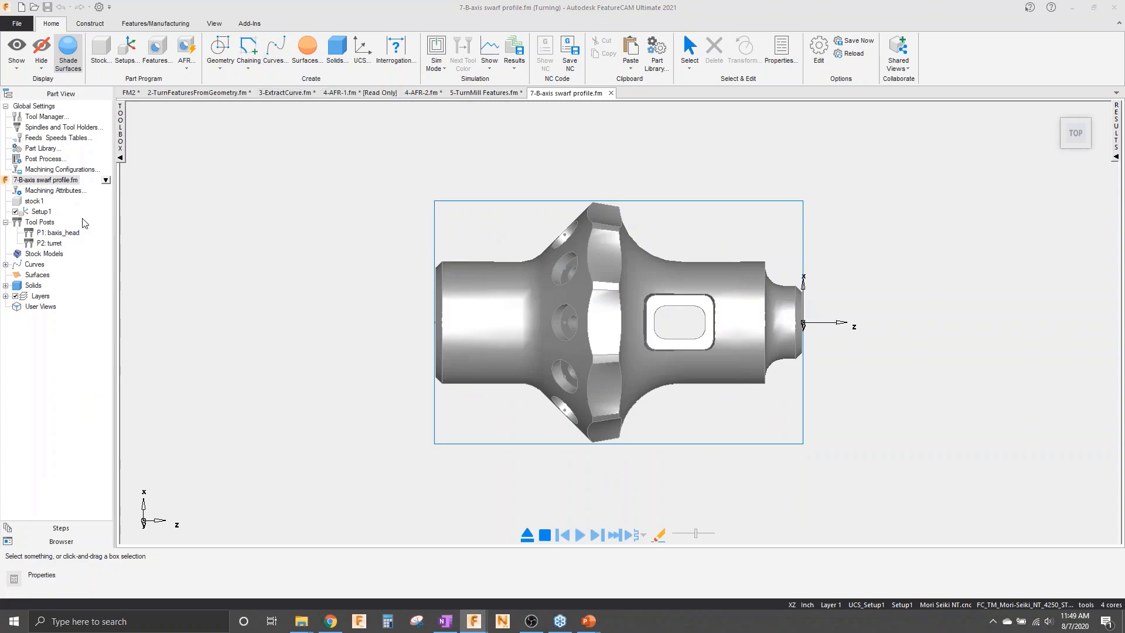
drag(0, 196, 119, 57)
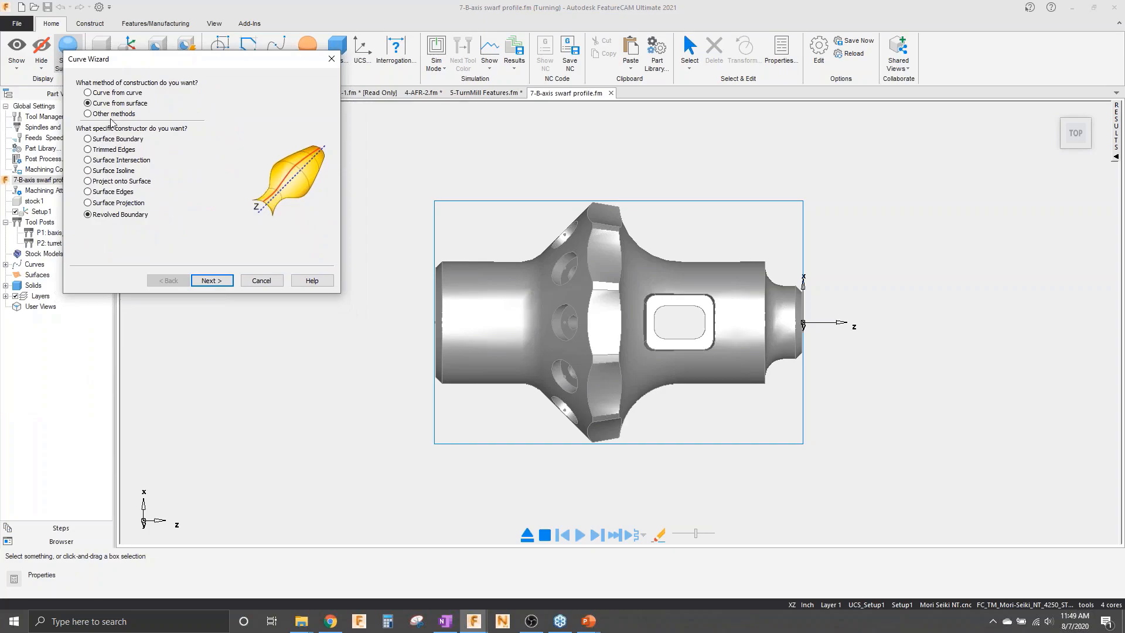
click(212, 281)
click(306, 227)
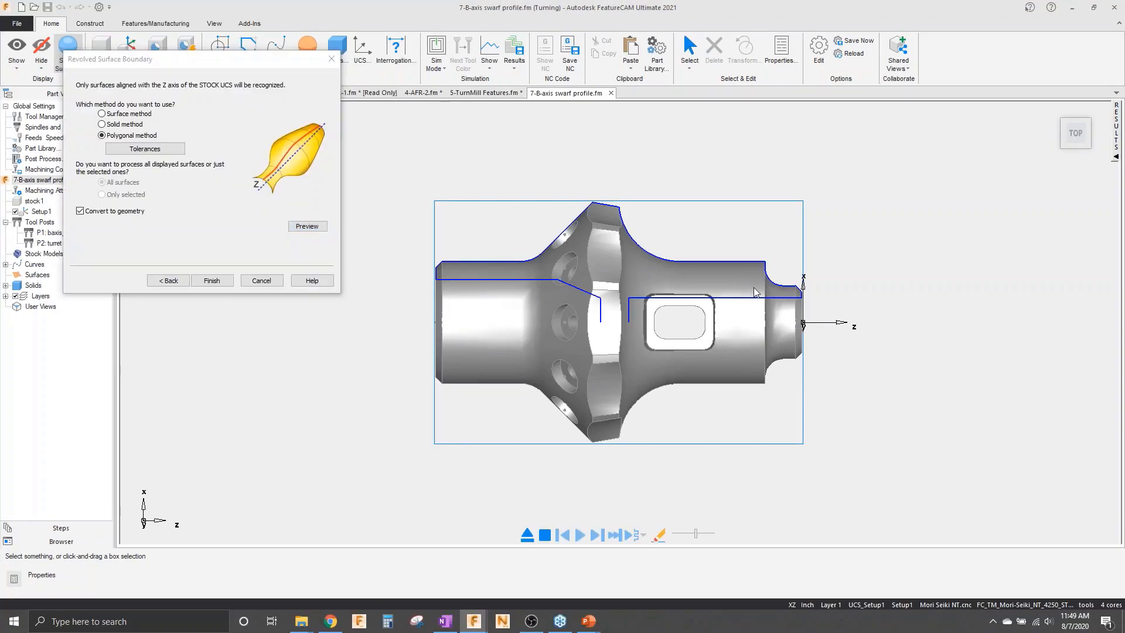
click(208, 282)
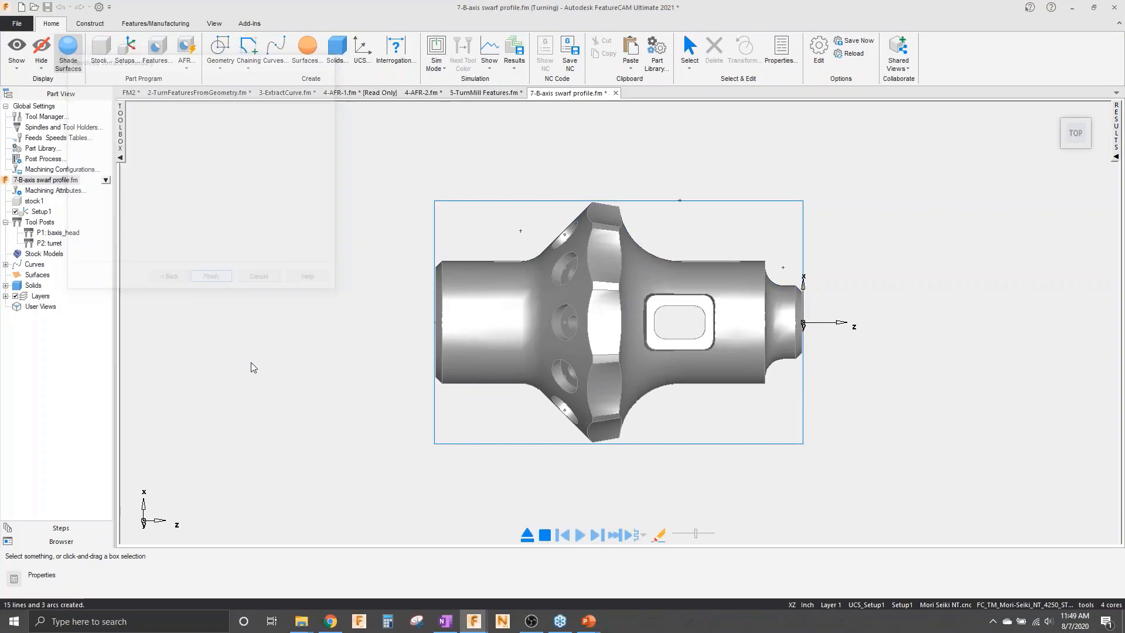
click(41, 66)
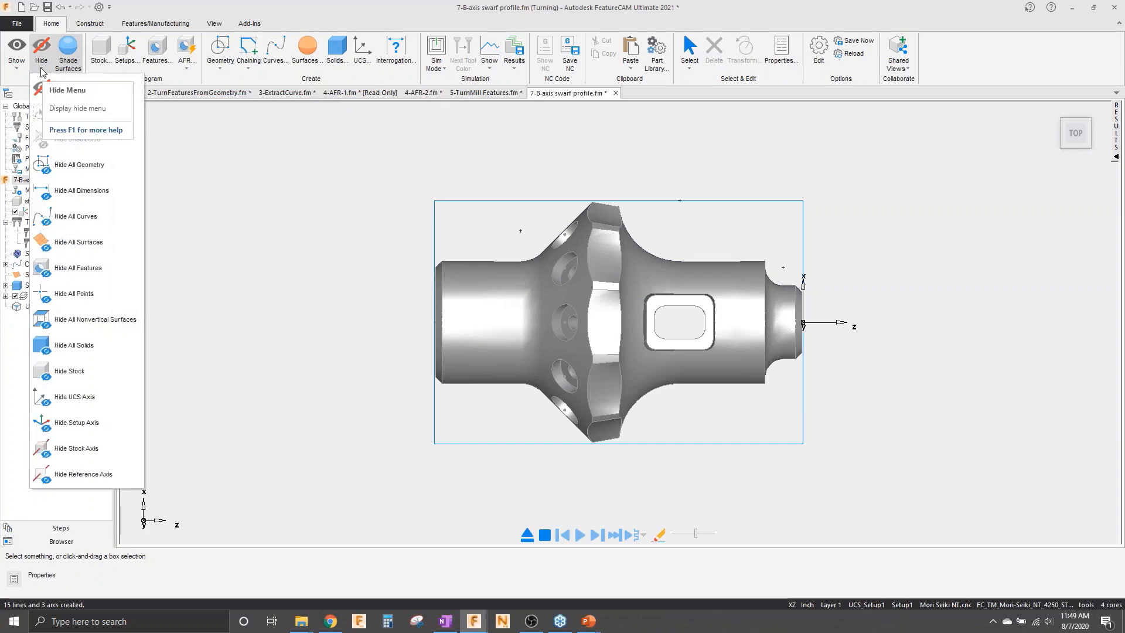
click(74, 347)
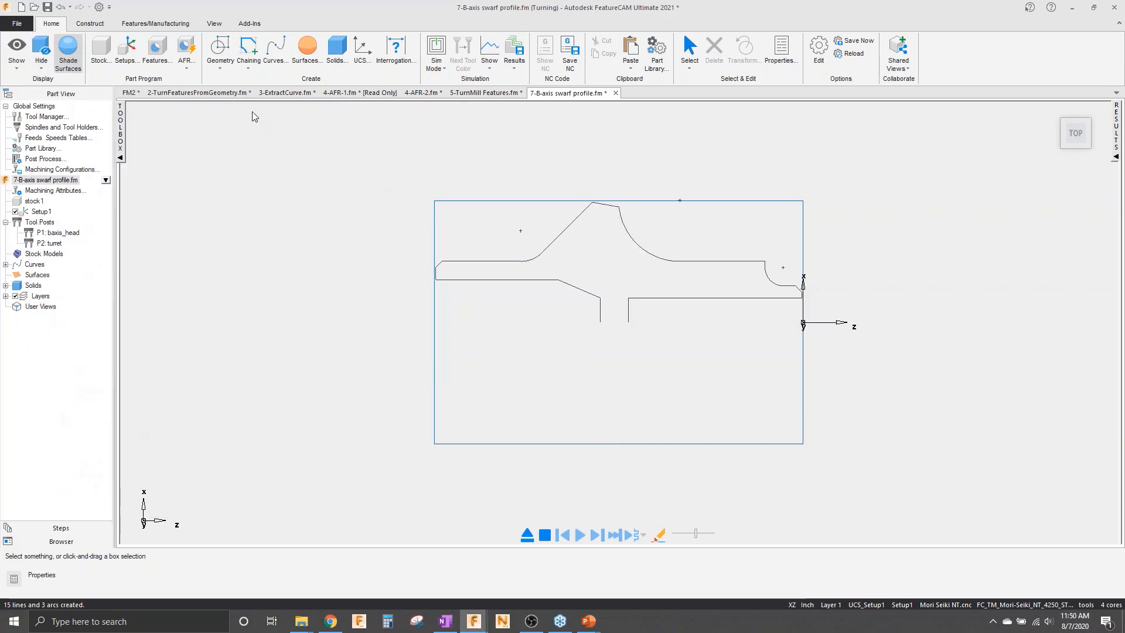
- Create a turning Face feature located on the short vertical line at the profile's front end, at Z -0.05
click(157, 52)
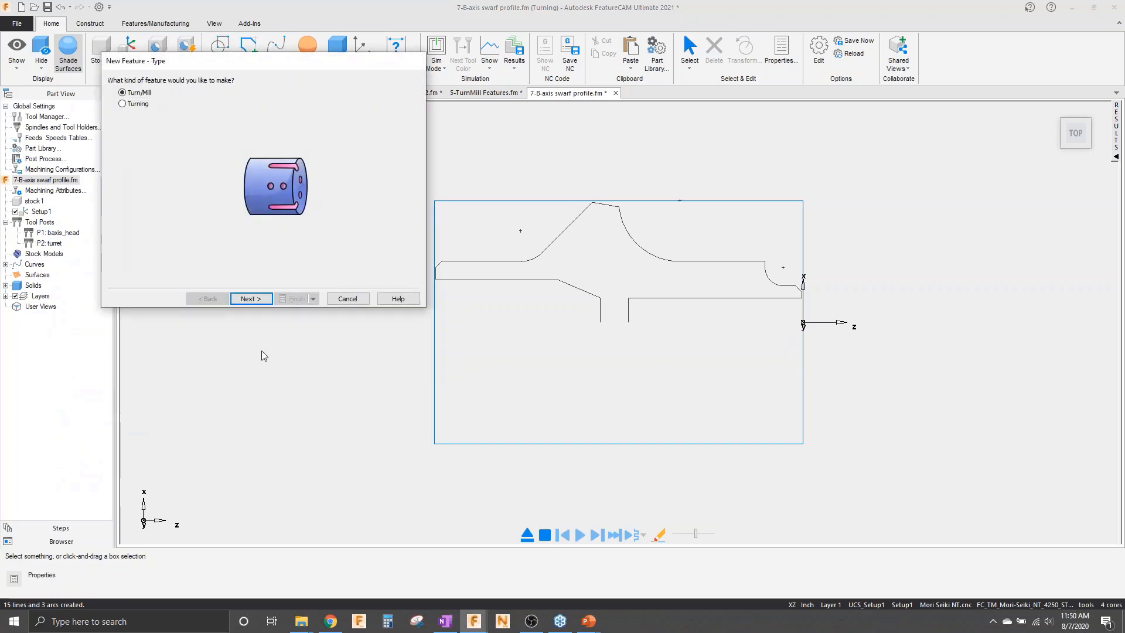
click(250, 299)
click(223, 300)
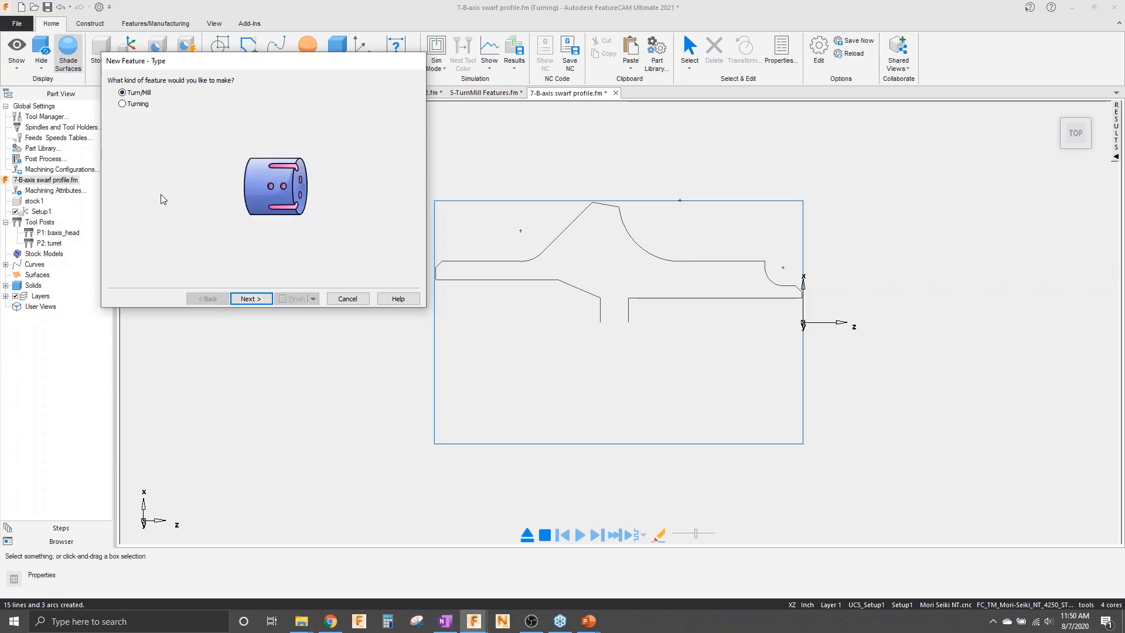
click(138, 103)
click(251, 299)
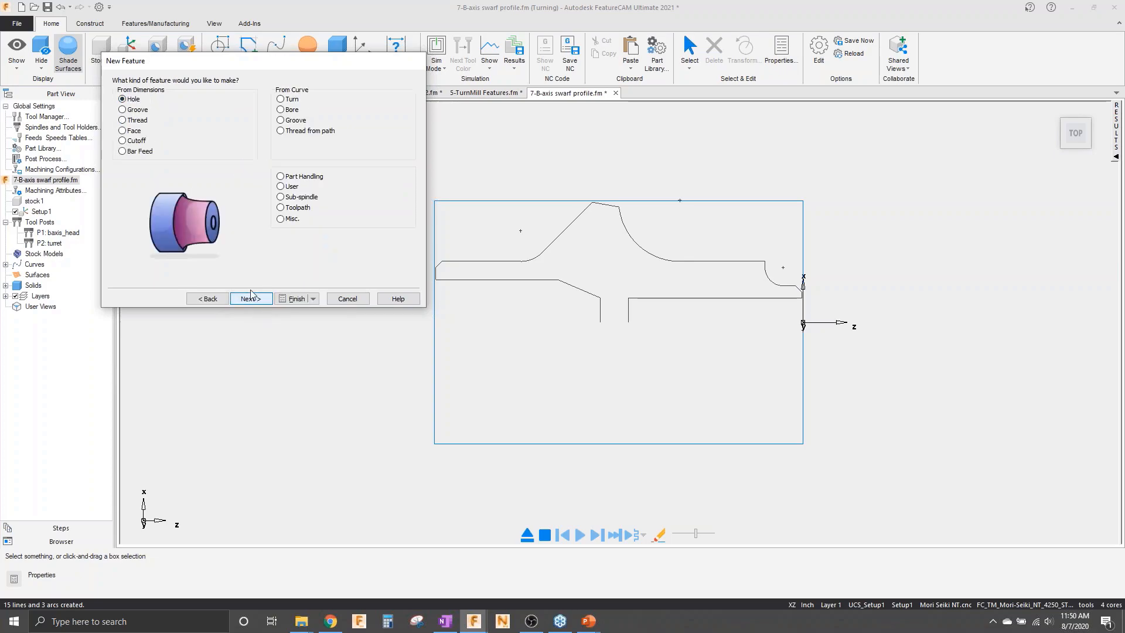
click(140, 136)
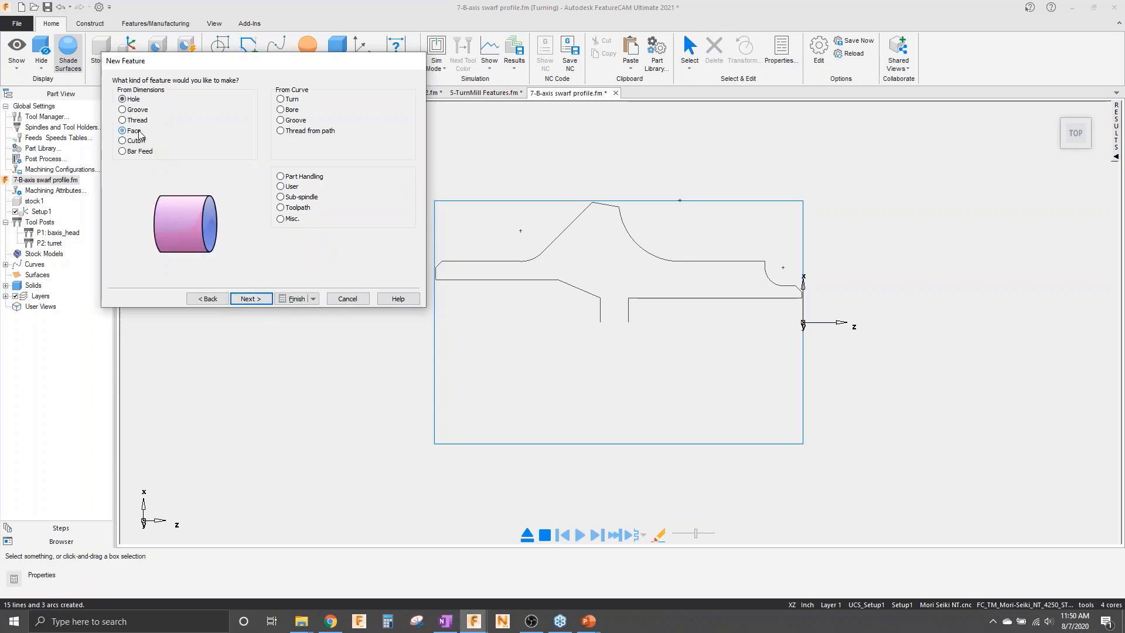
click(253, 299)
click(253, 299)
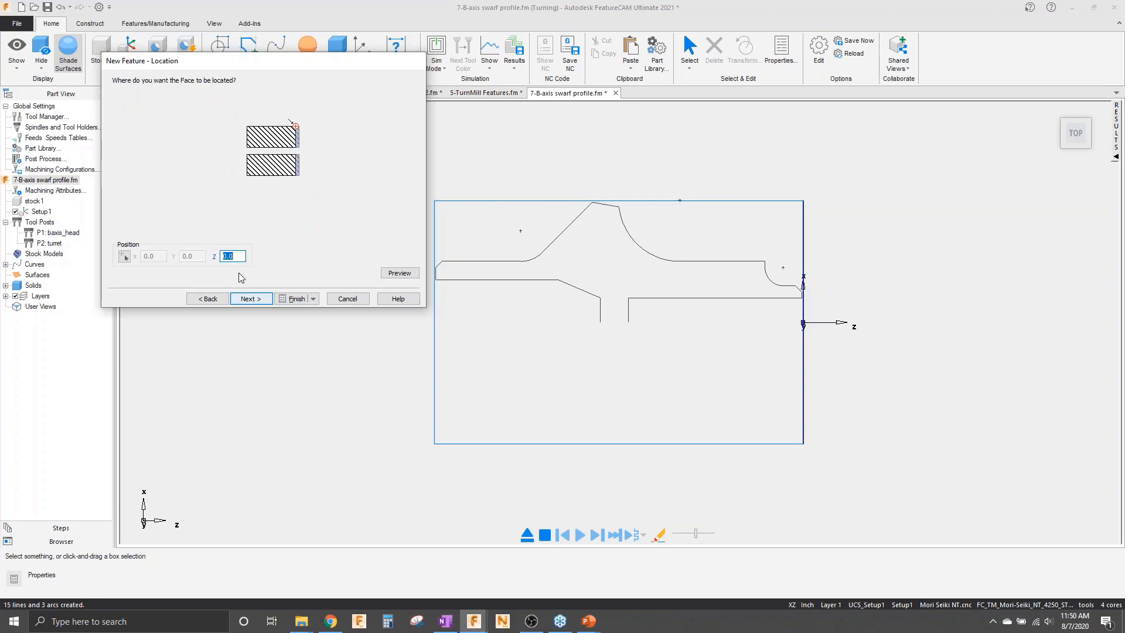
click(124, 256)
scroll(814, 297, up, 5)
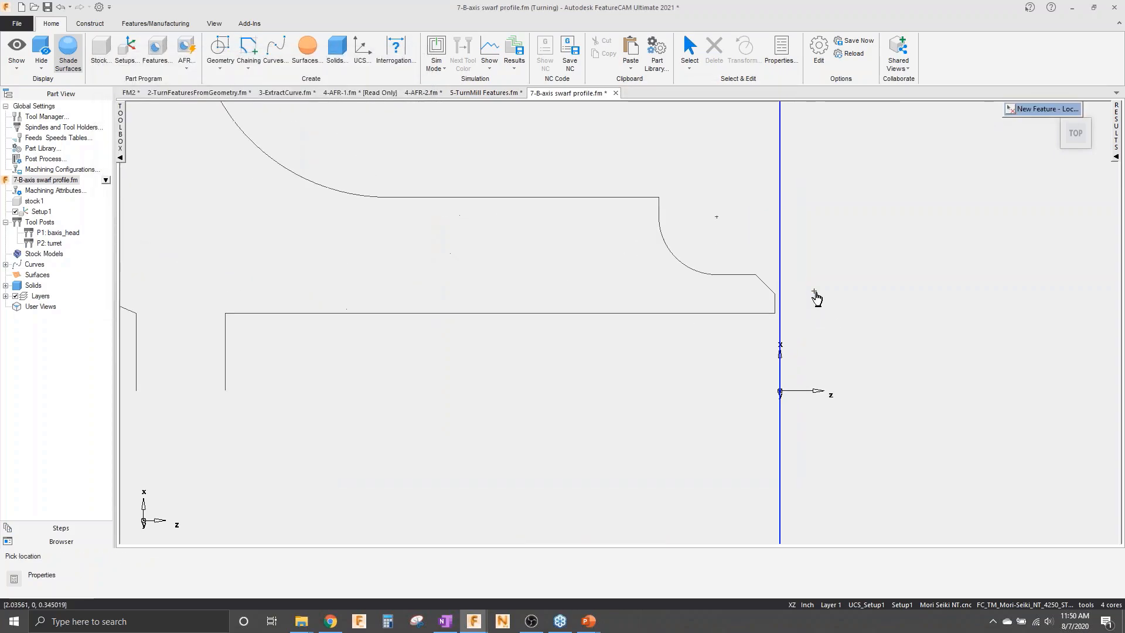
click(754, 316)
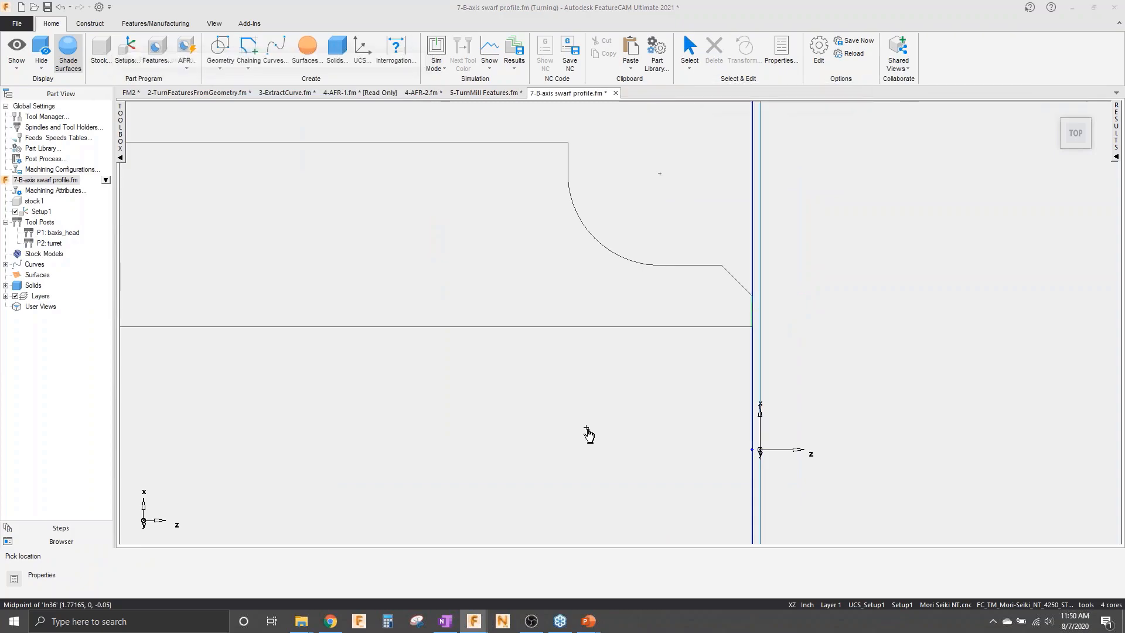
click(281, 299)
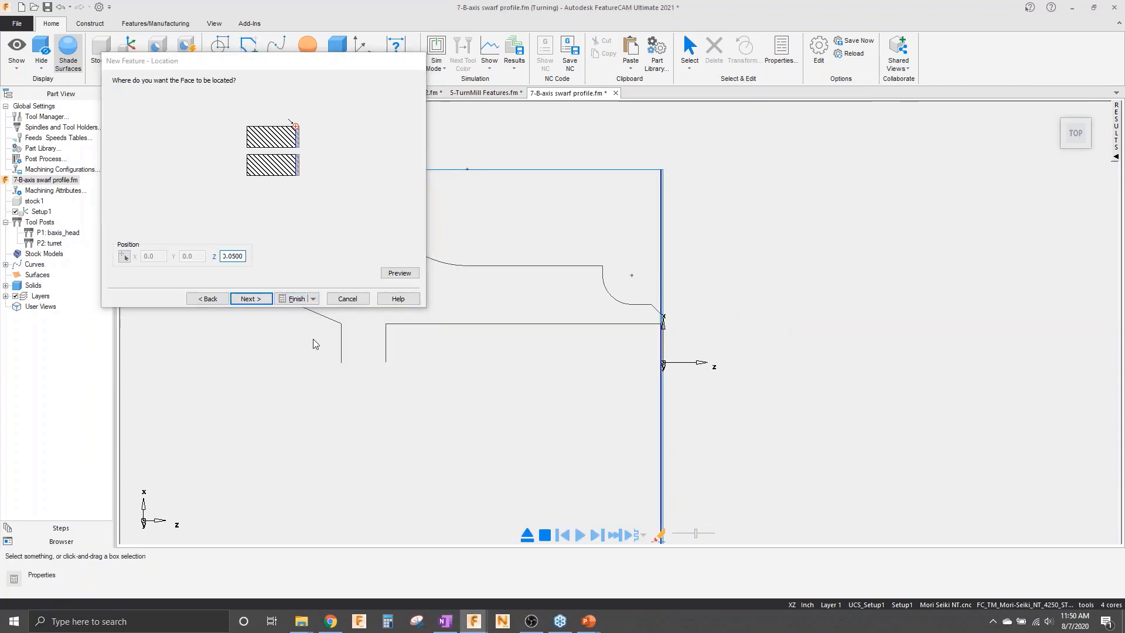
click(836, 435)
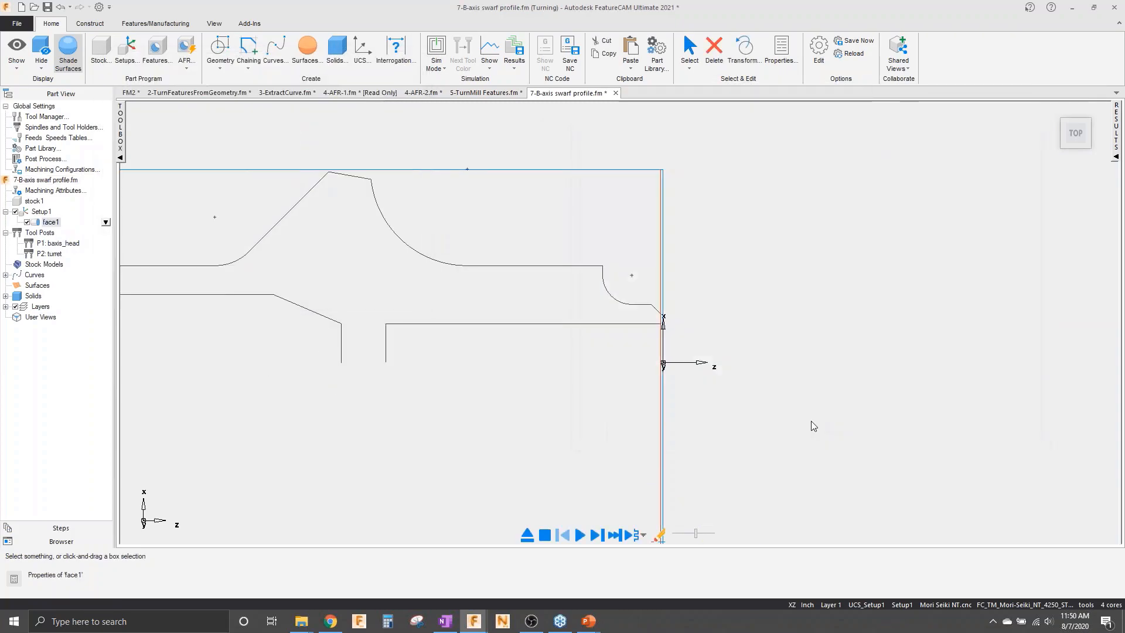
- Create a Turn feature from a curve chained along the outer profile, from the front chamfer to the upper end of the large arc
click(162, 60)
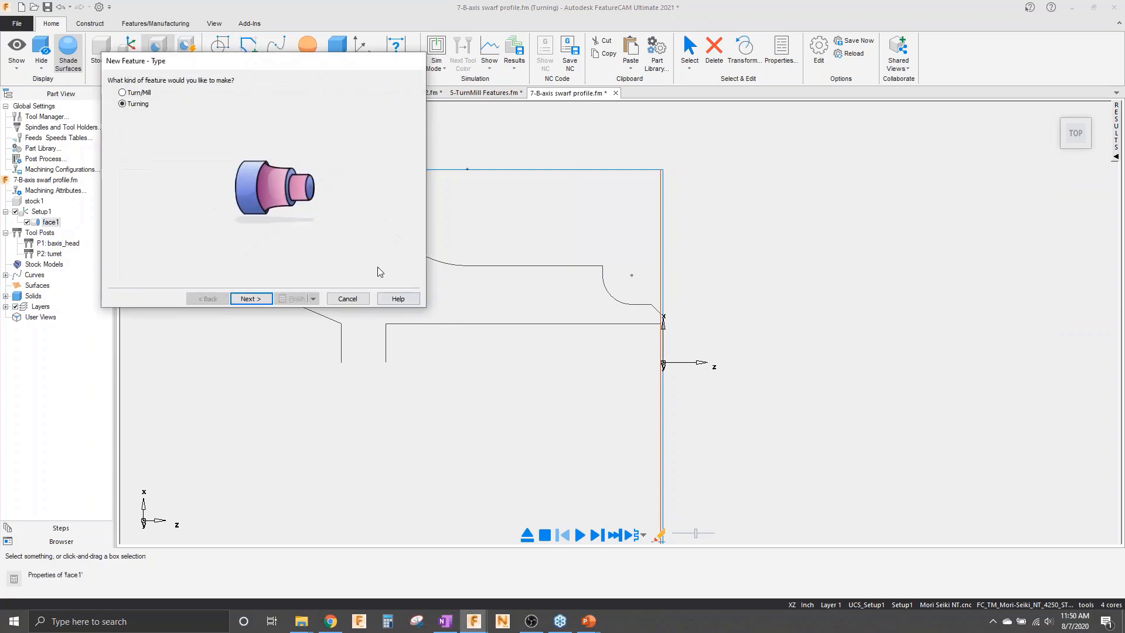
click(258, 300)
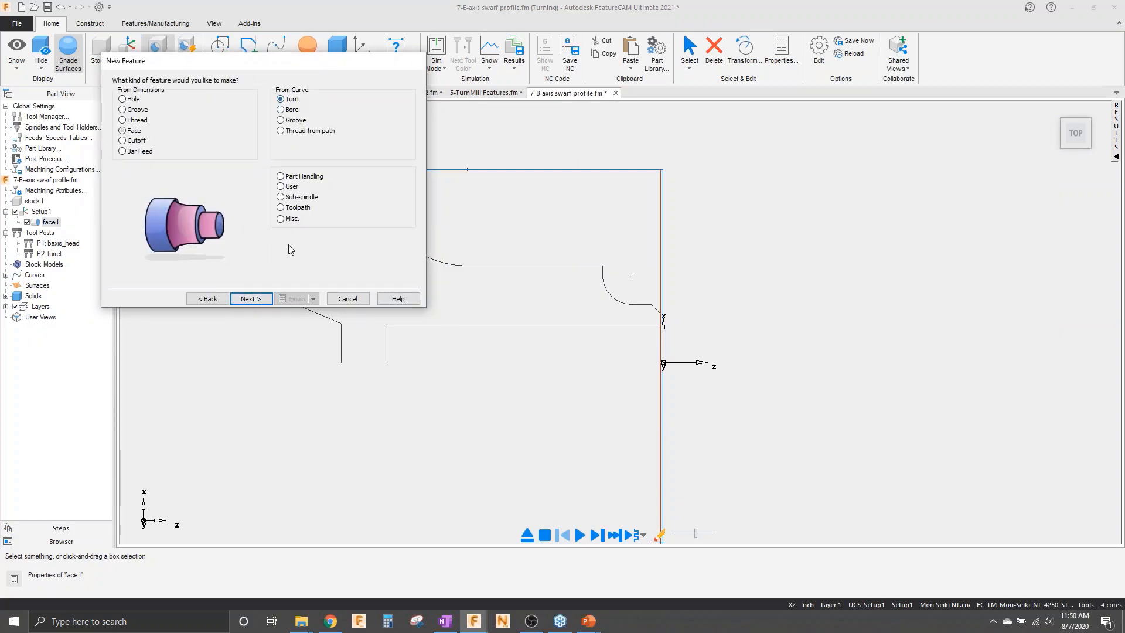
click(257, 300)
click(358, 226)
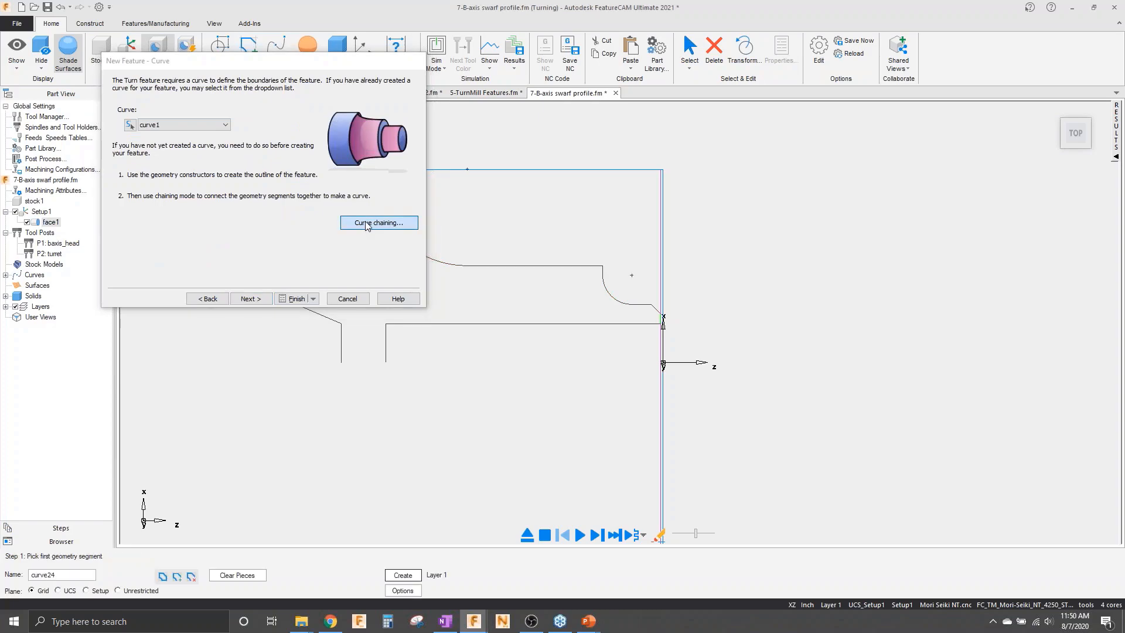
click(516, 266)
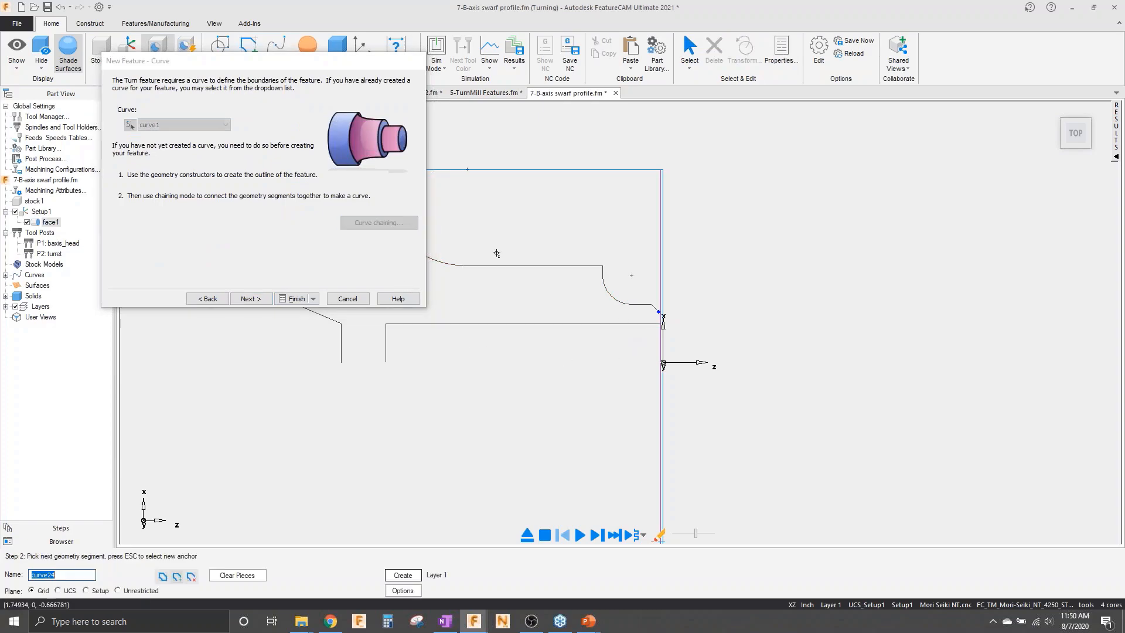
drag(320, 61, 300, 297)
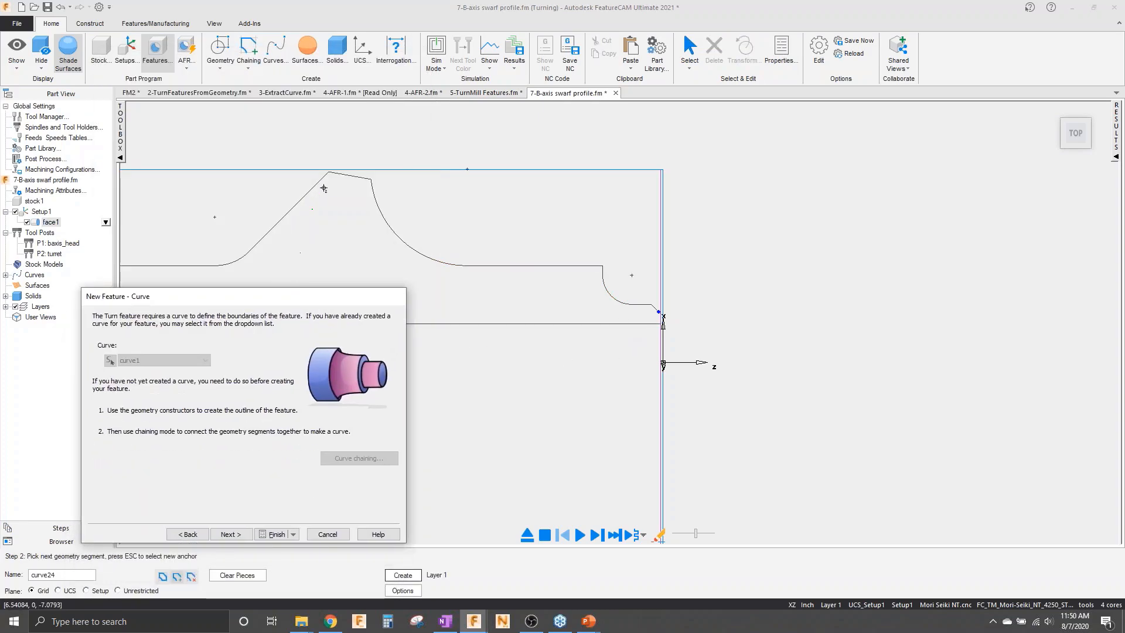
click(371, 193)
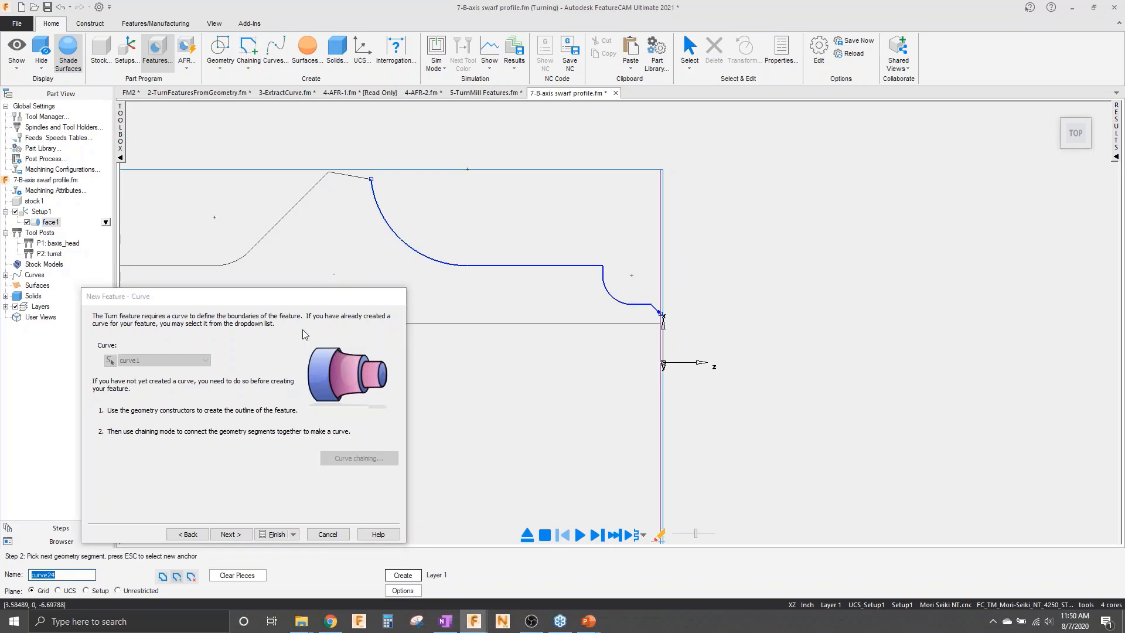
drag(299, 301, 289, 220)
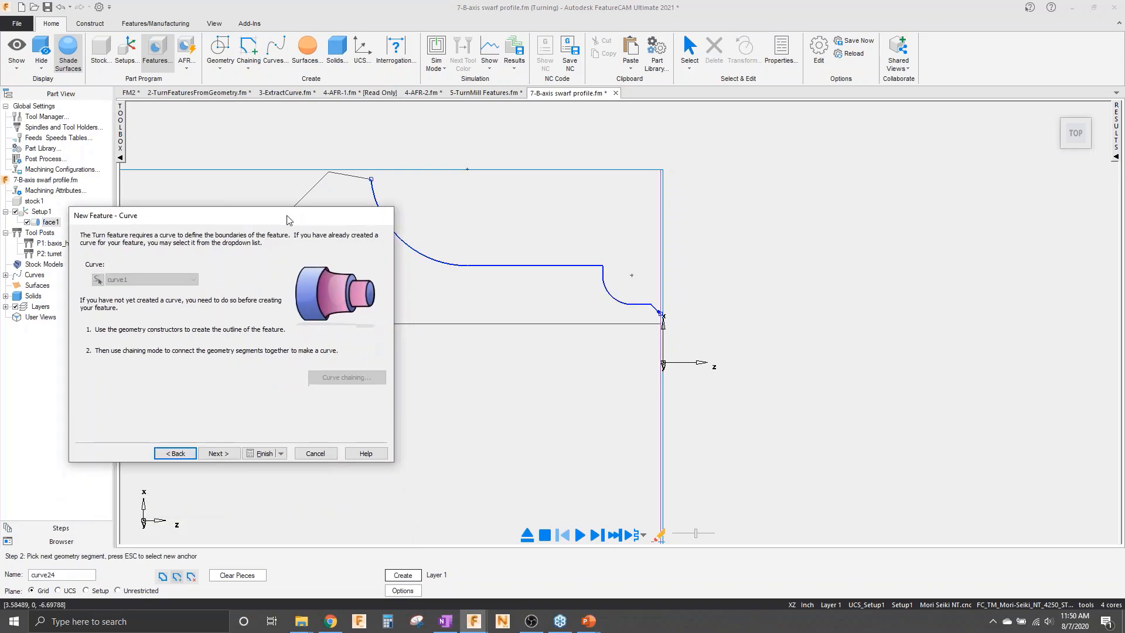
click(262, 451)
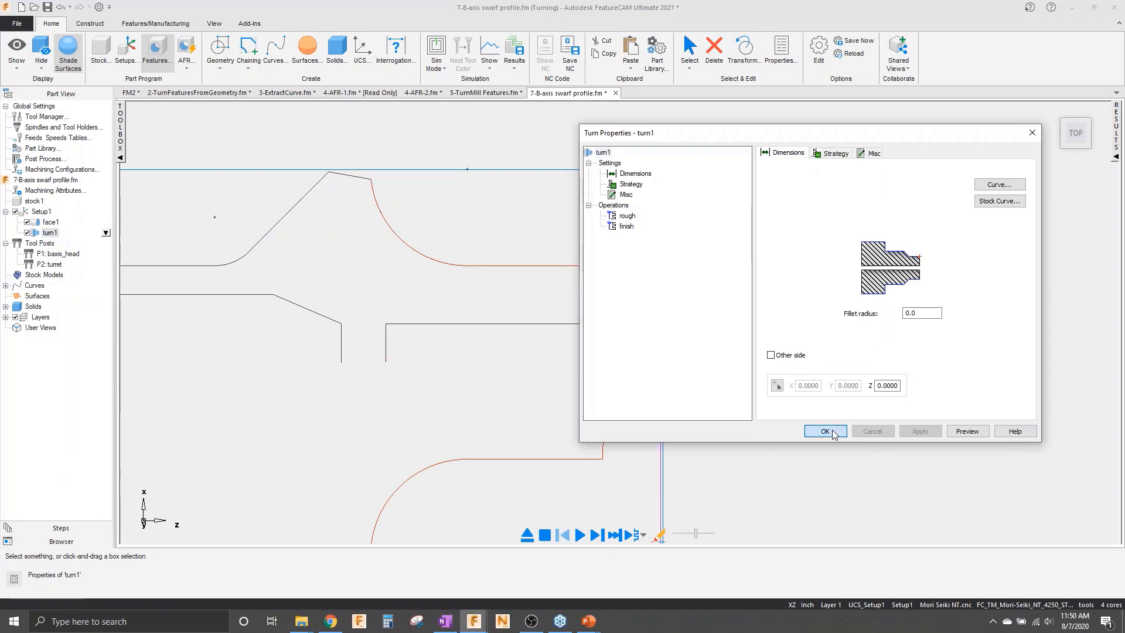
click(824, 432)
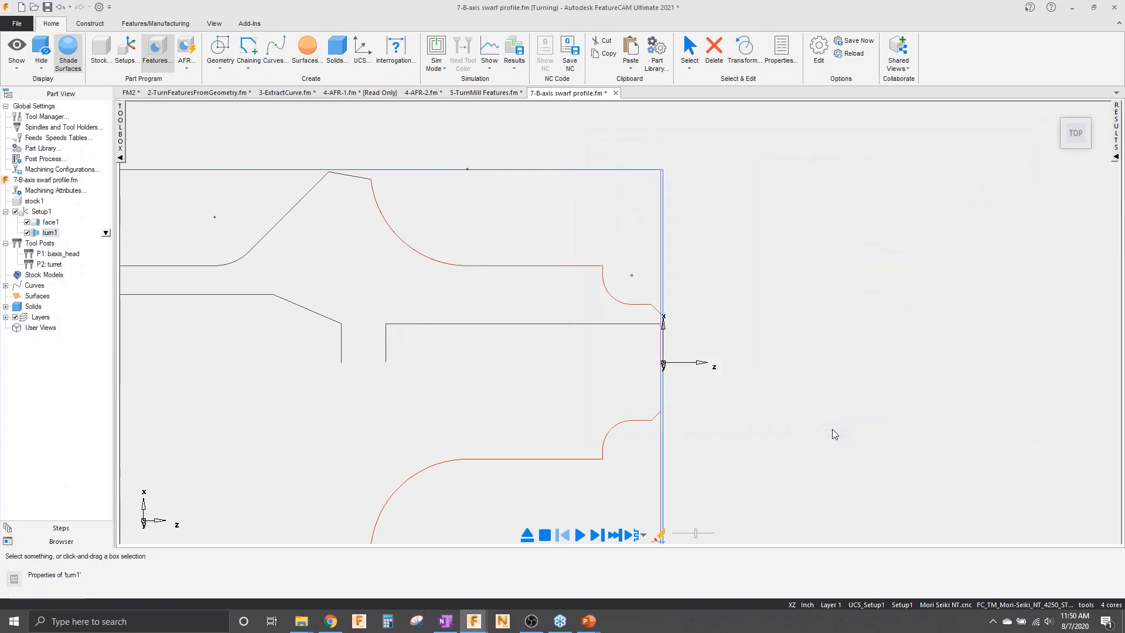
- Show all solids again, with the recessed pocket on the front cylindrical section in view
click(17, 55)
click(51, 321)
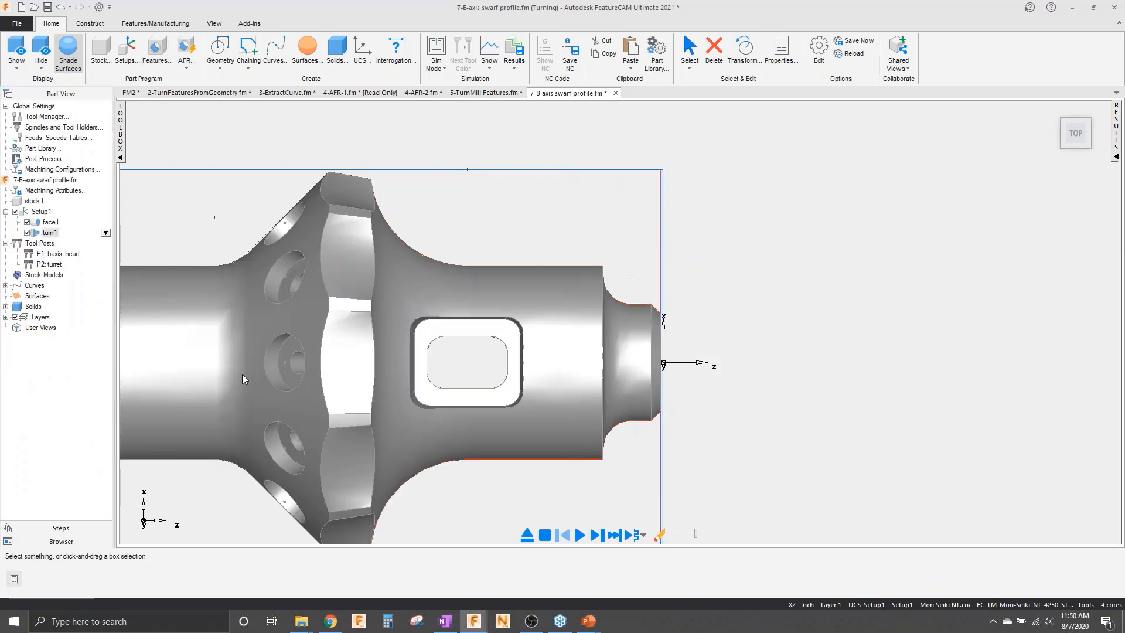
scroll(788, 422, down, 2)
scroll(278, 518, up, 1)
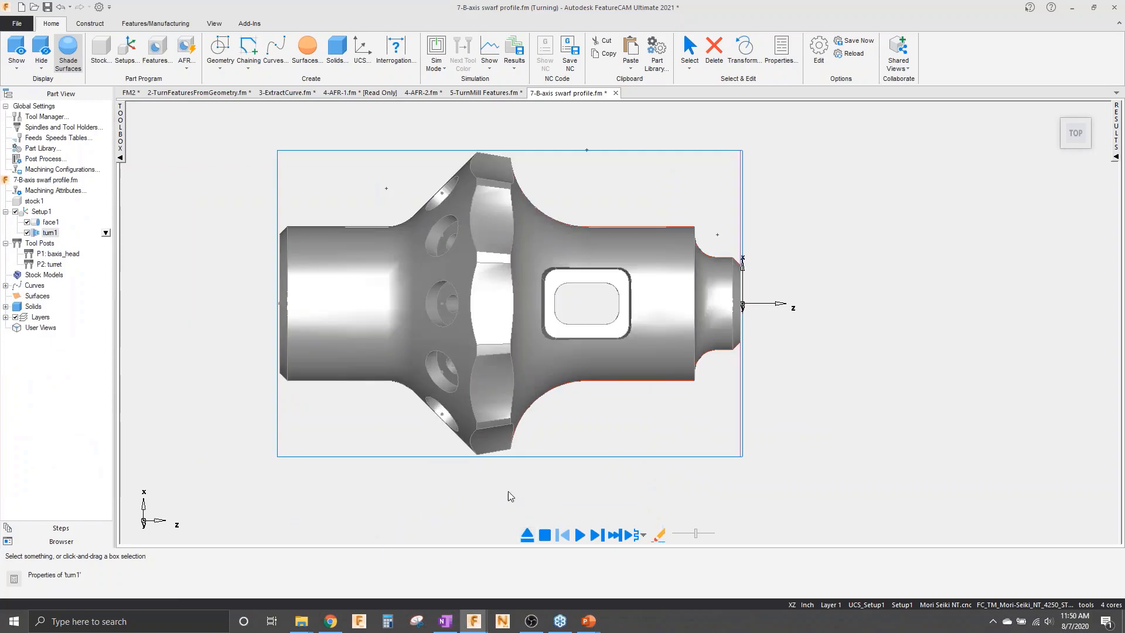
middle_drag(493, 481, 532, 346)
scroll(578, 368, up, 1)
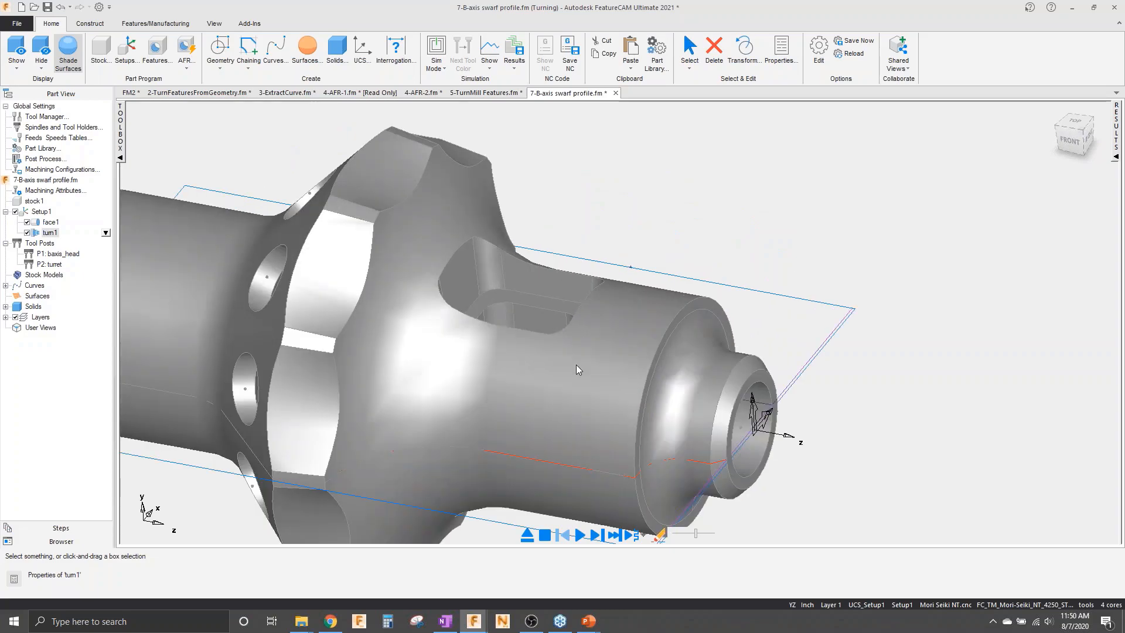
scroll(463, 358, up, 1)
- Start a Turn/Mill Pocket feature using feature recognition, aligned around the index axis and normal to the recessed pocket's flat ledge surface
click(157, 52)
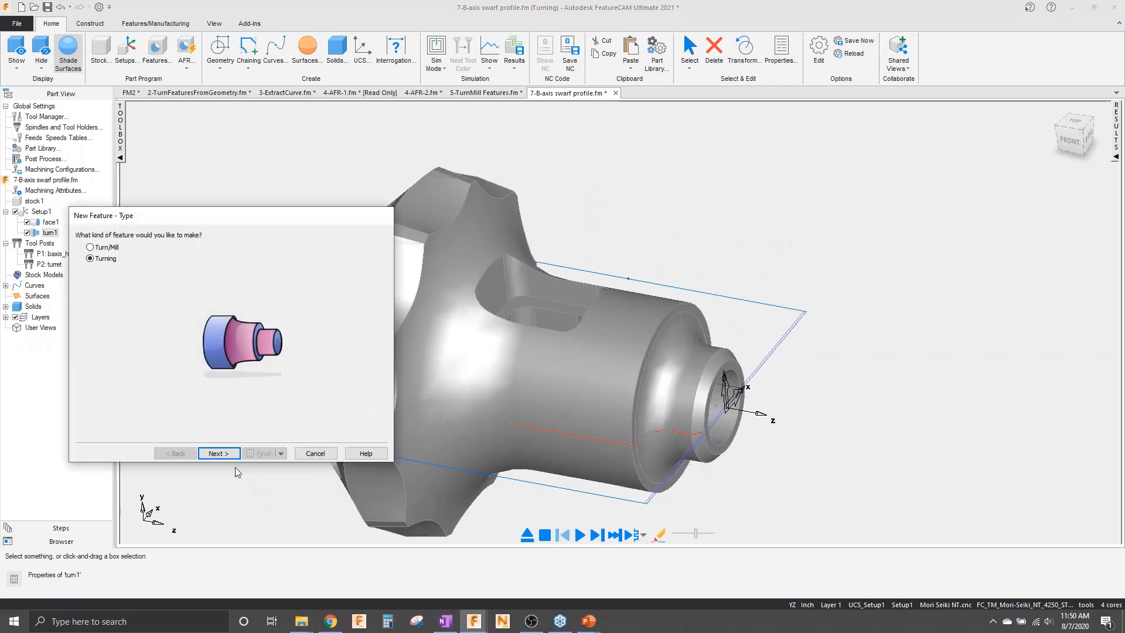
click(106, 247)
click(221, 454)
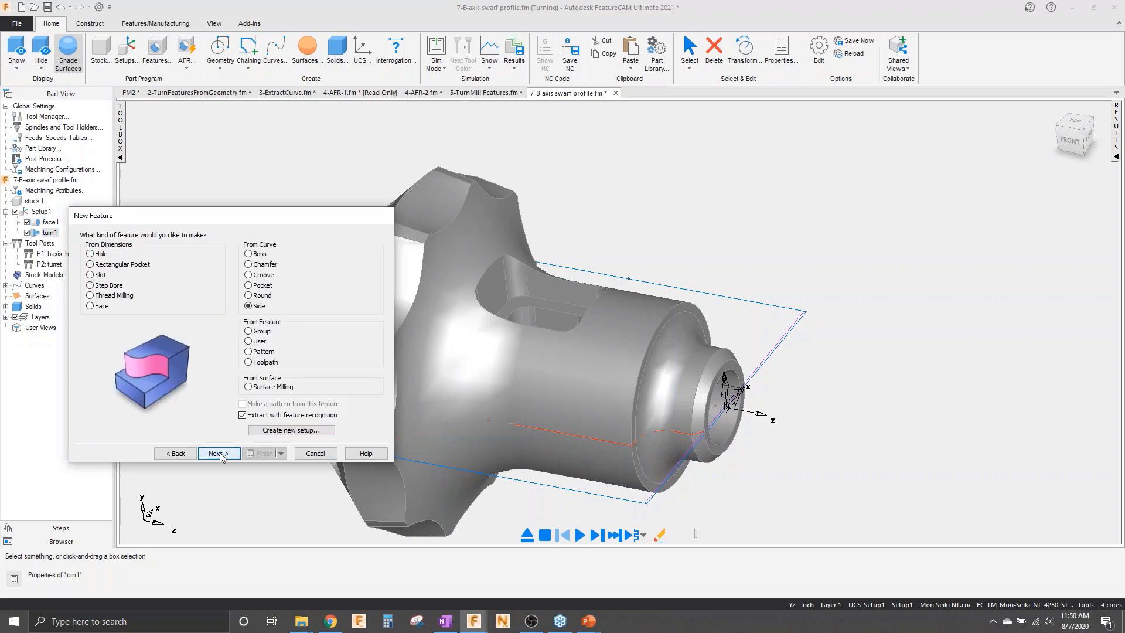
click(265, 286)
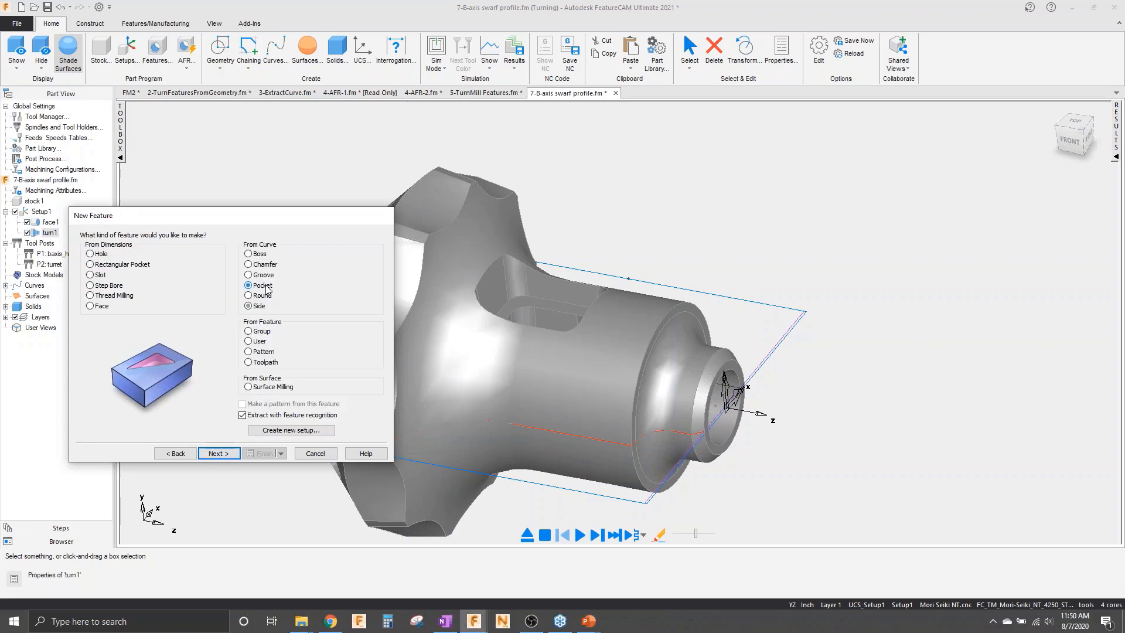
click(220, 454)
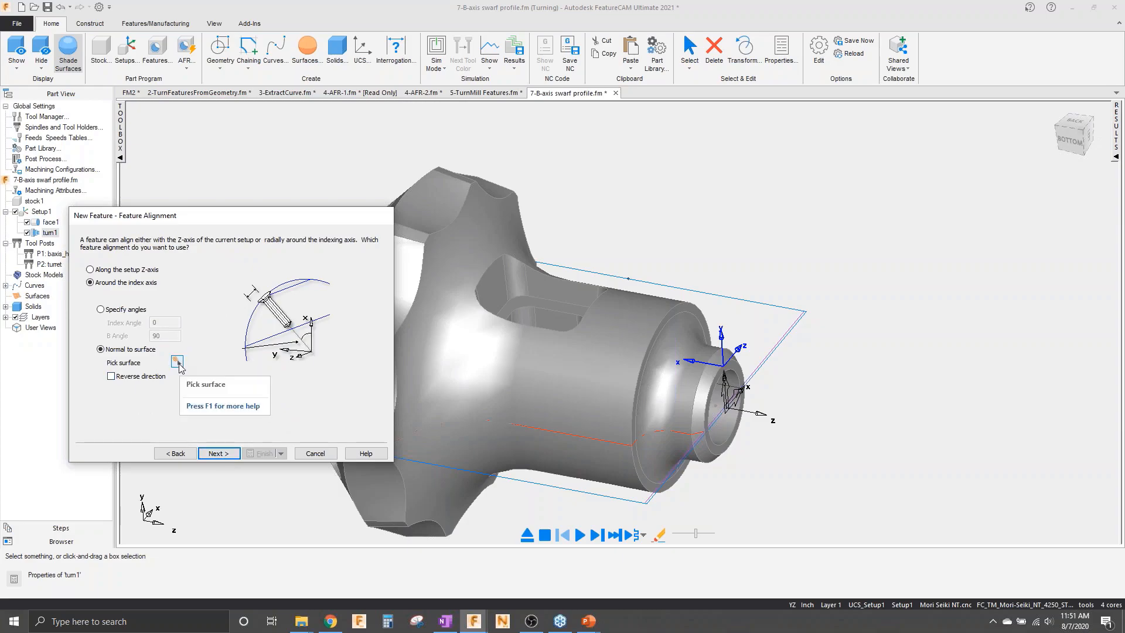
click(177, 362)
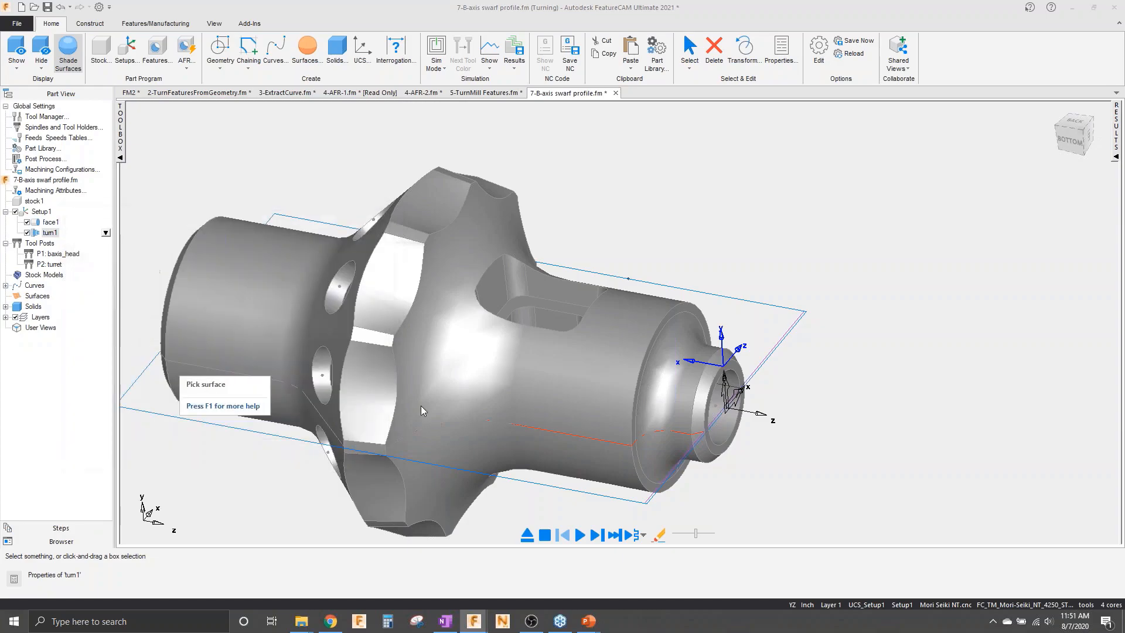
click(567, 313)
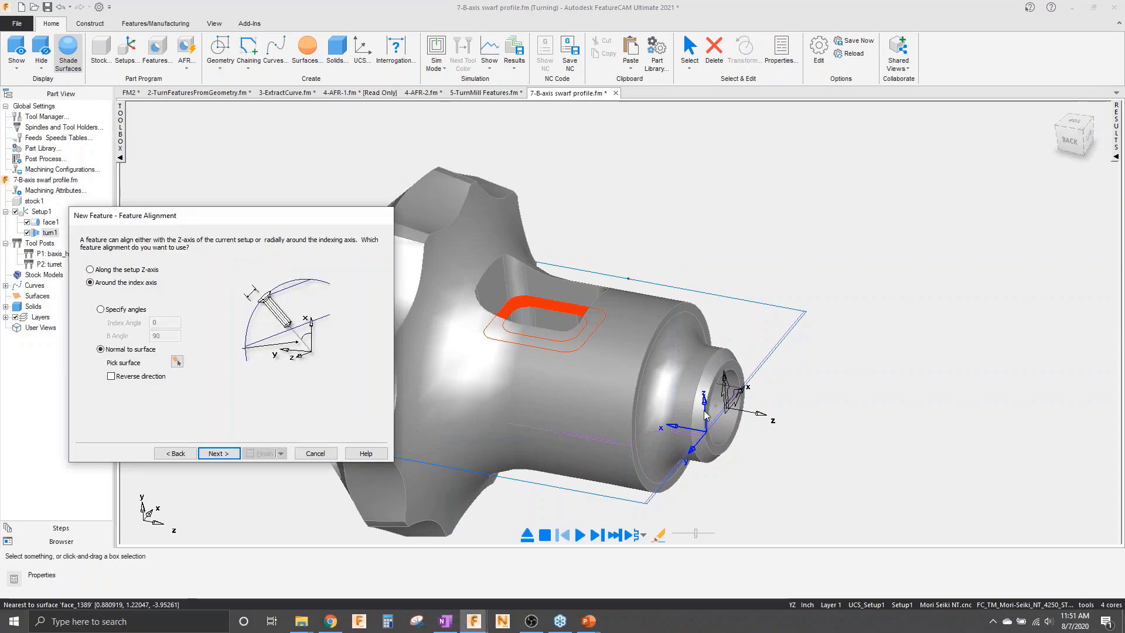
click(223, 455)
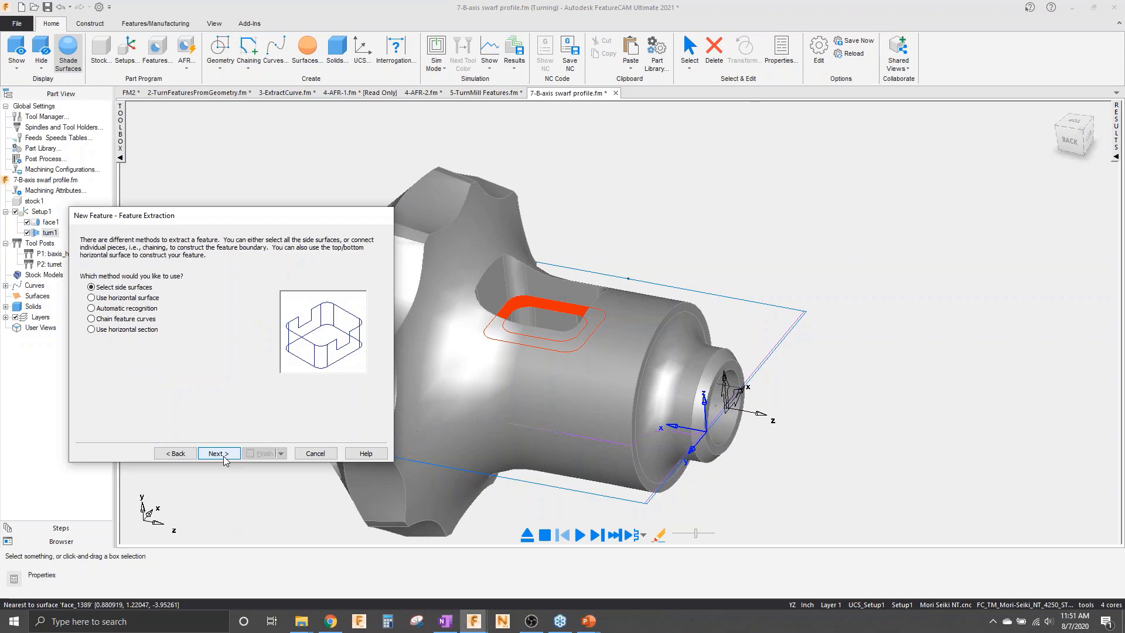
- Extract the pocket with the horizontal surface method from face_1389 and face_1387, and finish the feature with its default properties
click(118, 298)
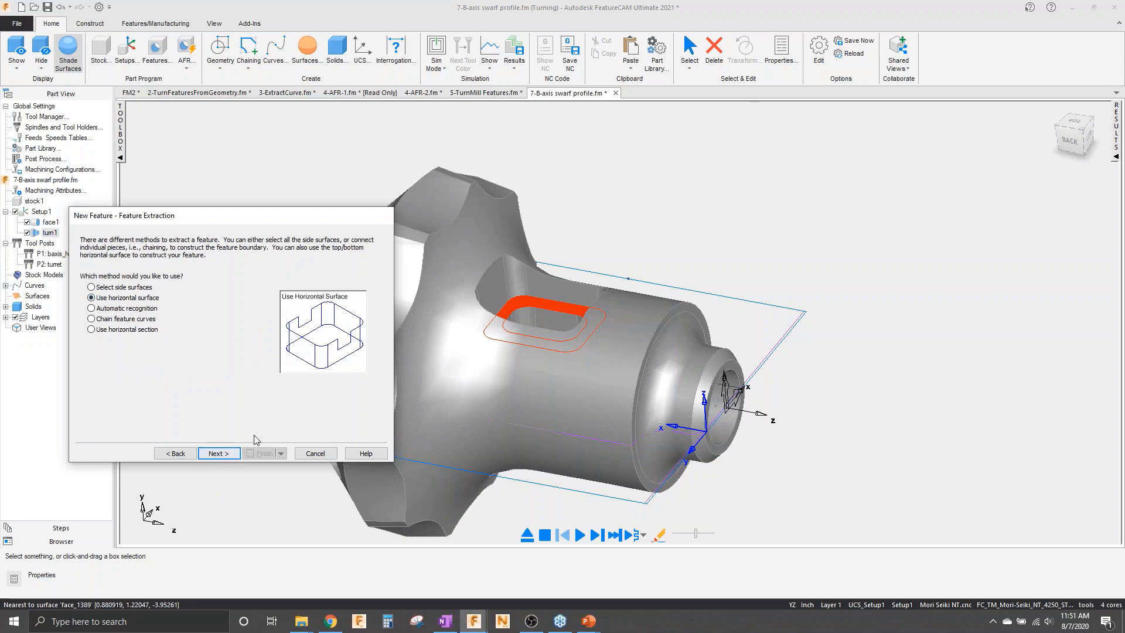
click(495, 299)
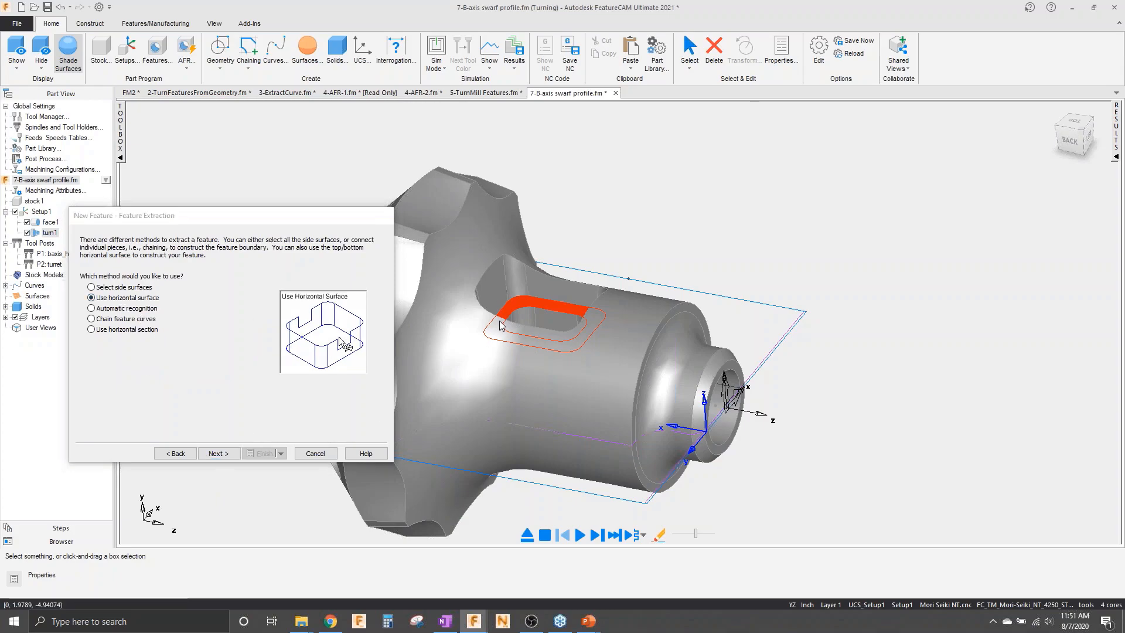
click(494, 287)
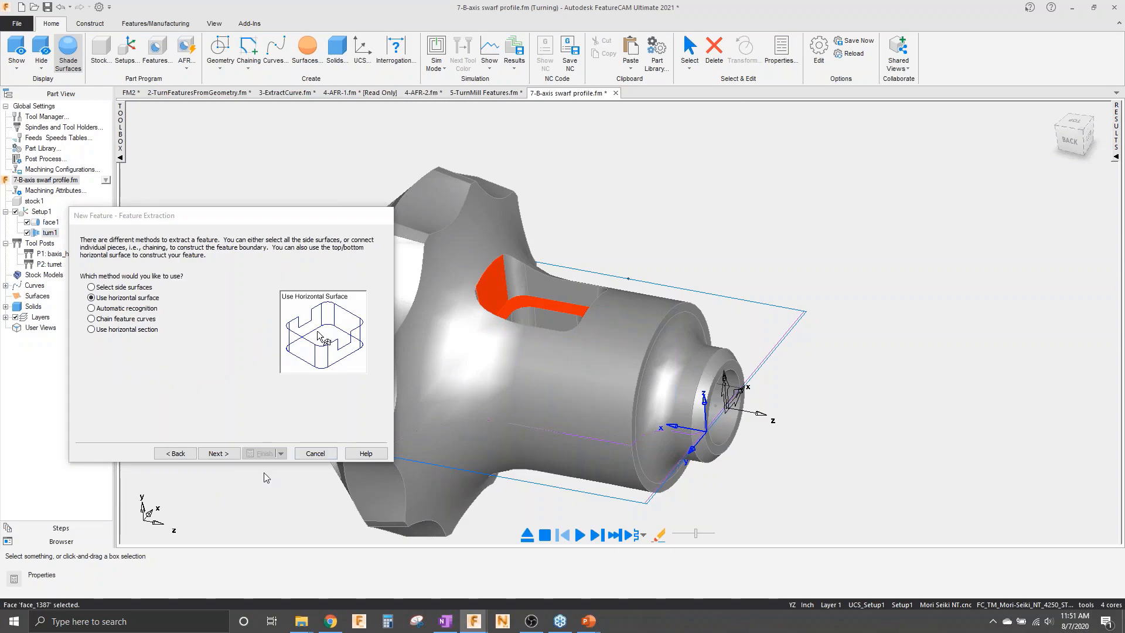
click(218, 453)
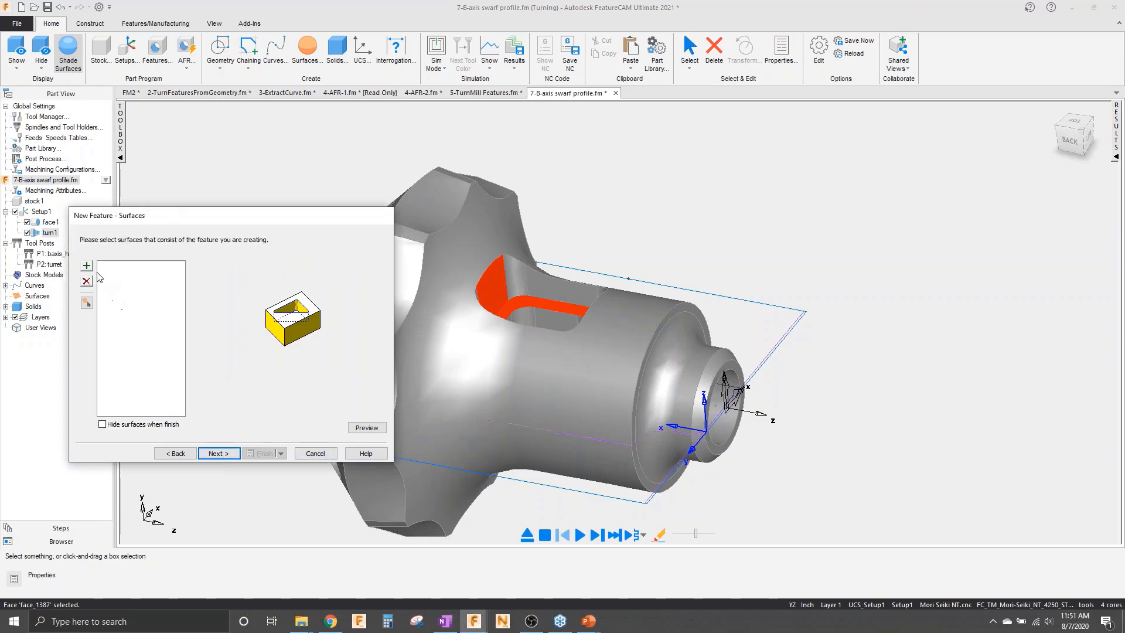
click(218, 453)
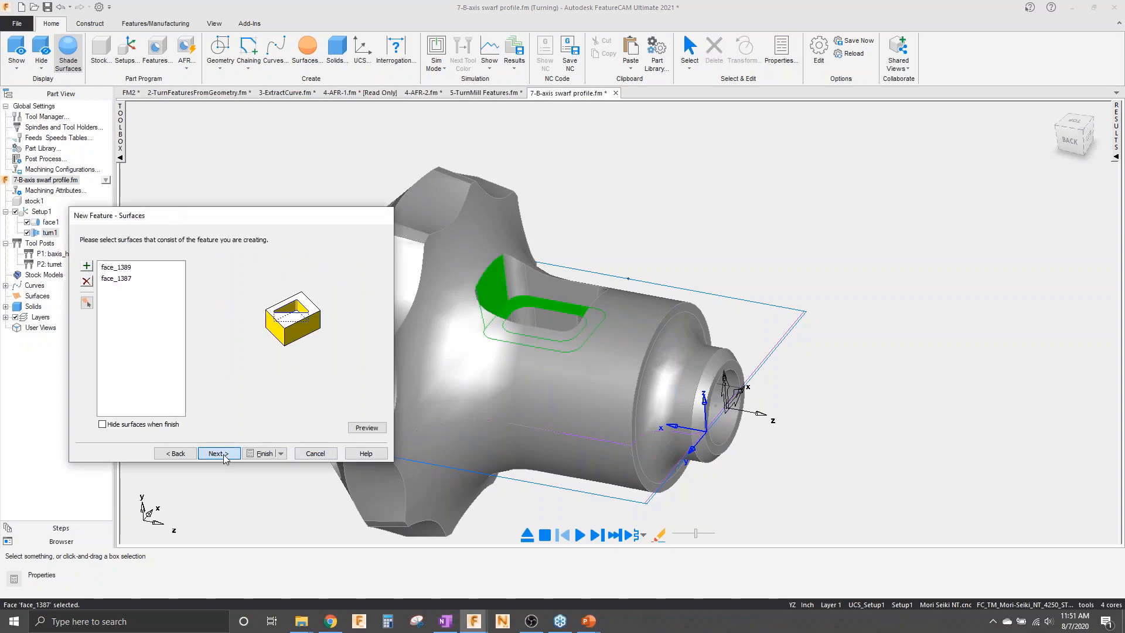
click(262, 454)
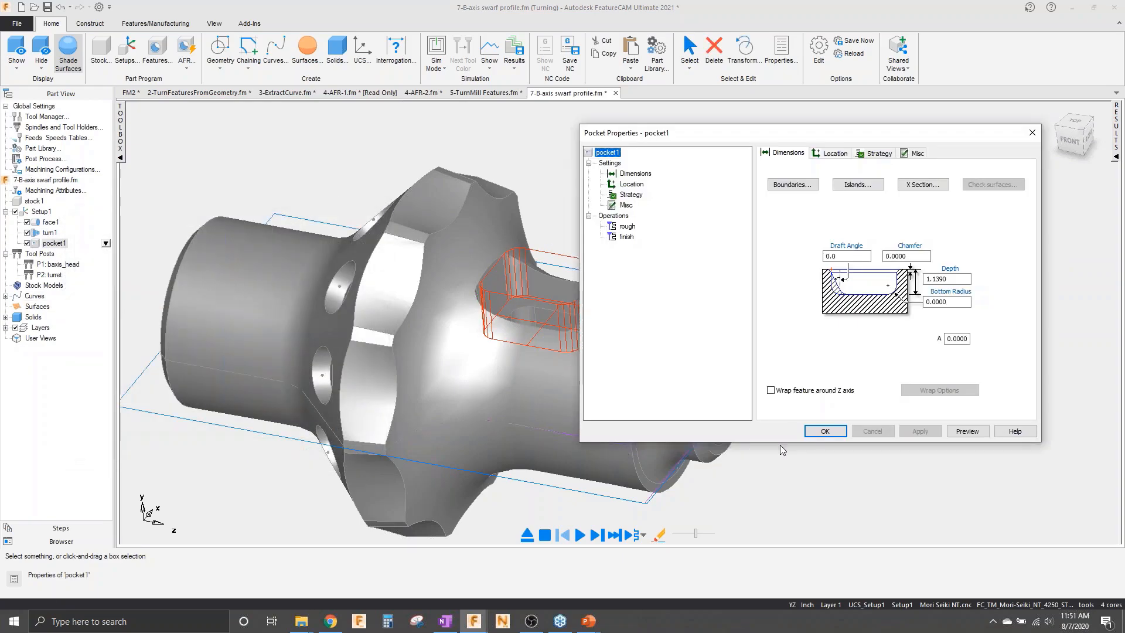
click(824, 433)
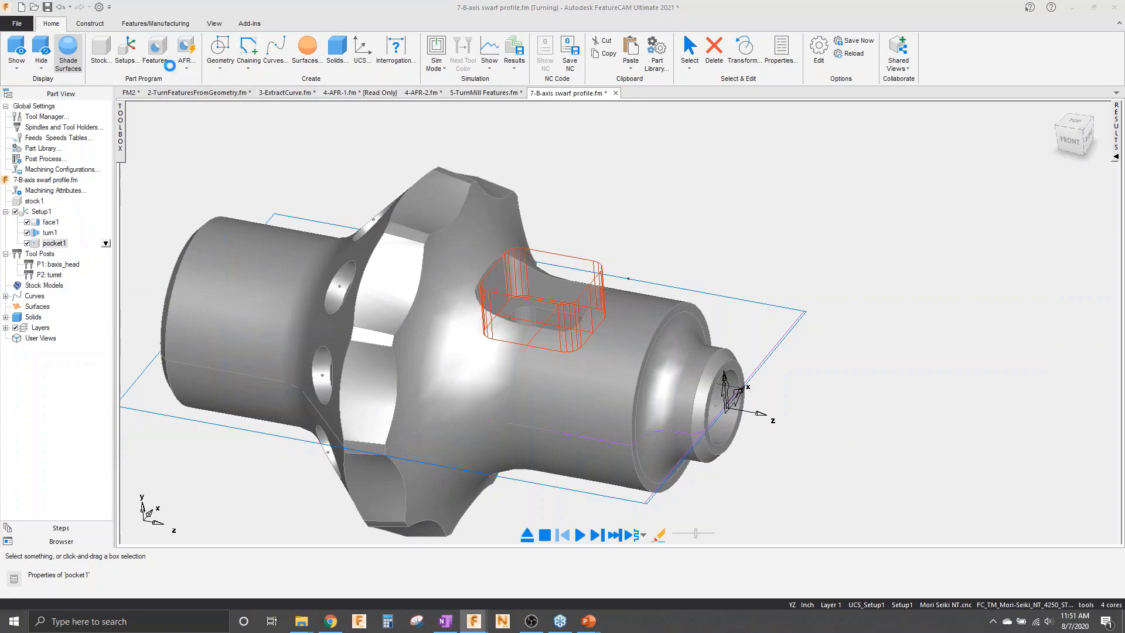
- Create a Turn/Mill Side feature for the inner slot using automatic recognition around the index axis, selecting all recognized features
click(155, 50)
click(218, 453)
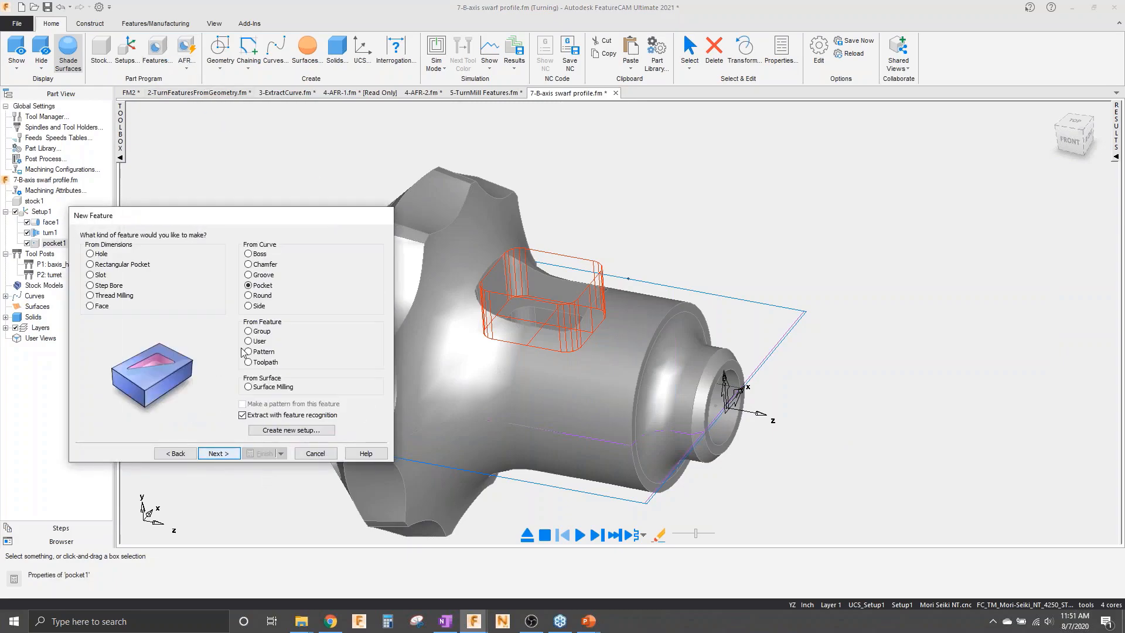
click(219, 454)
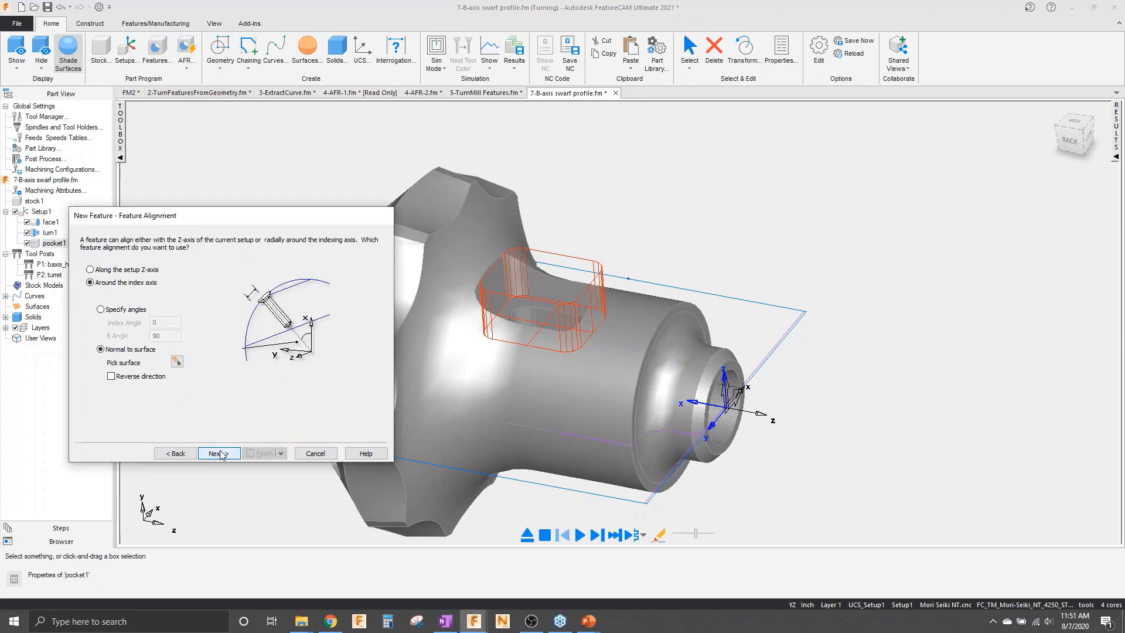
click(219, 454)
click(146, 308)
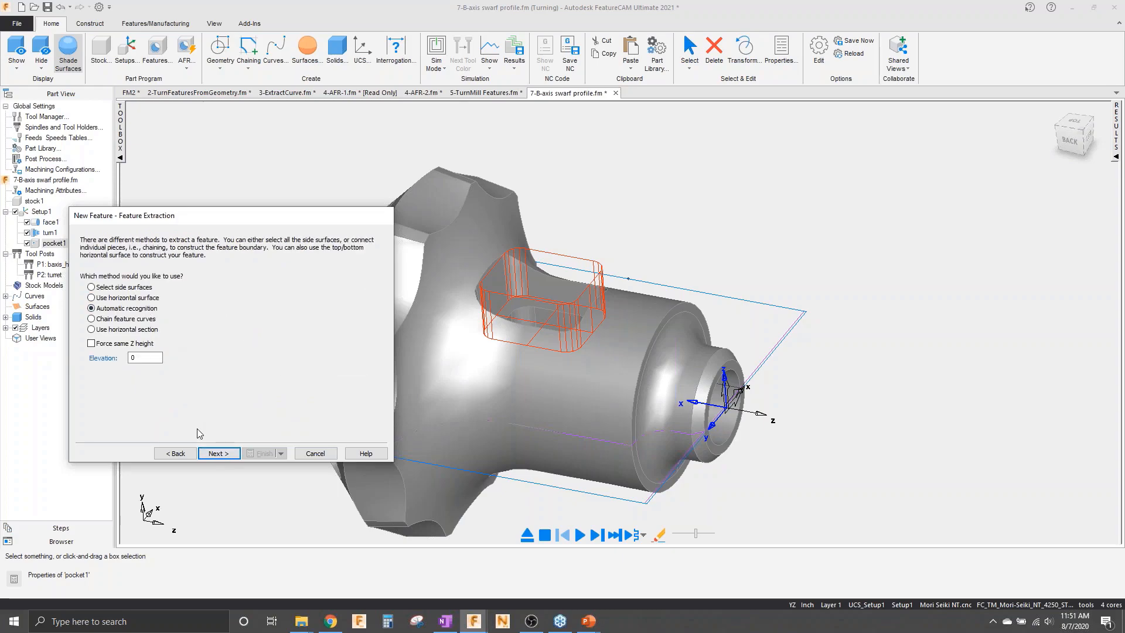
click(210, 454)
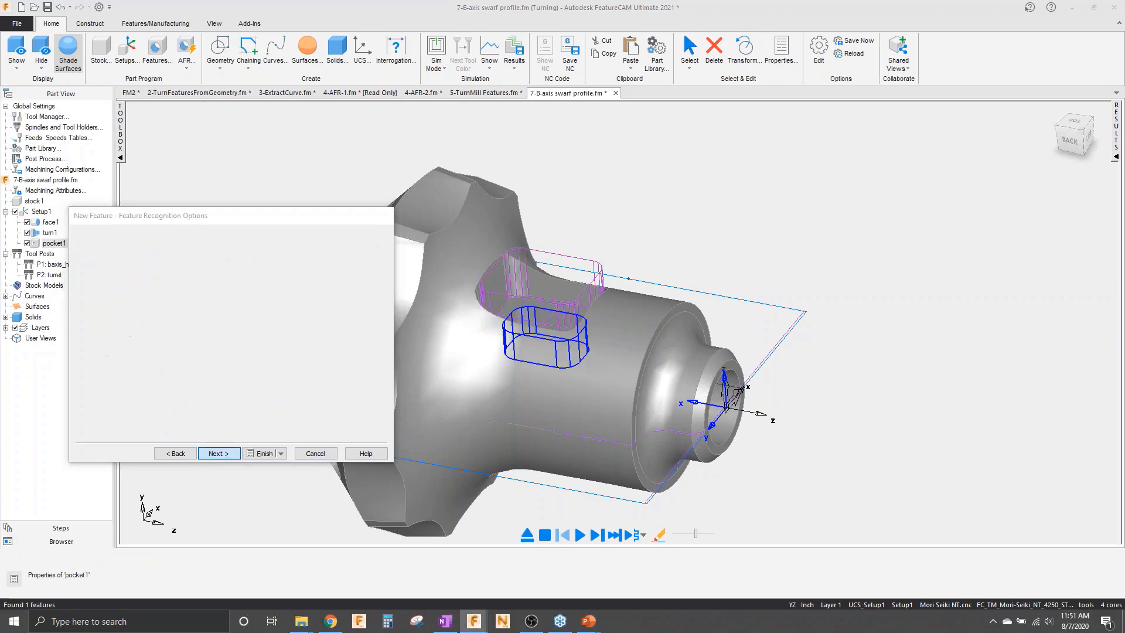
click(205, 352)
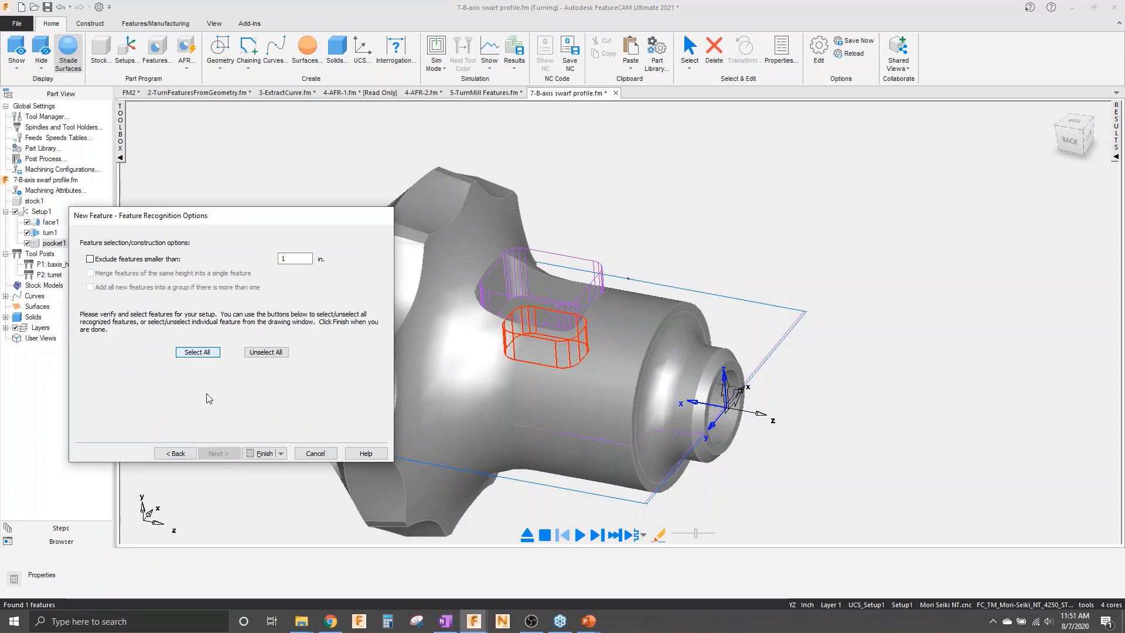
click(264, 454)
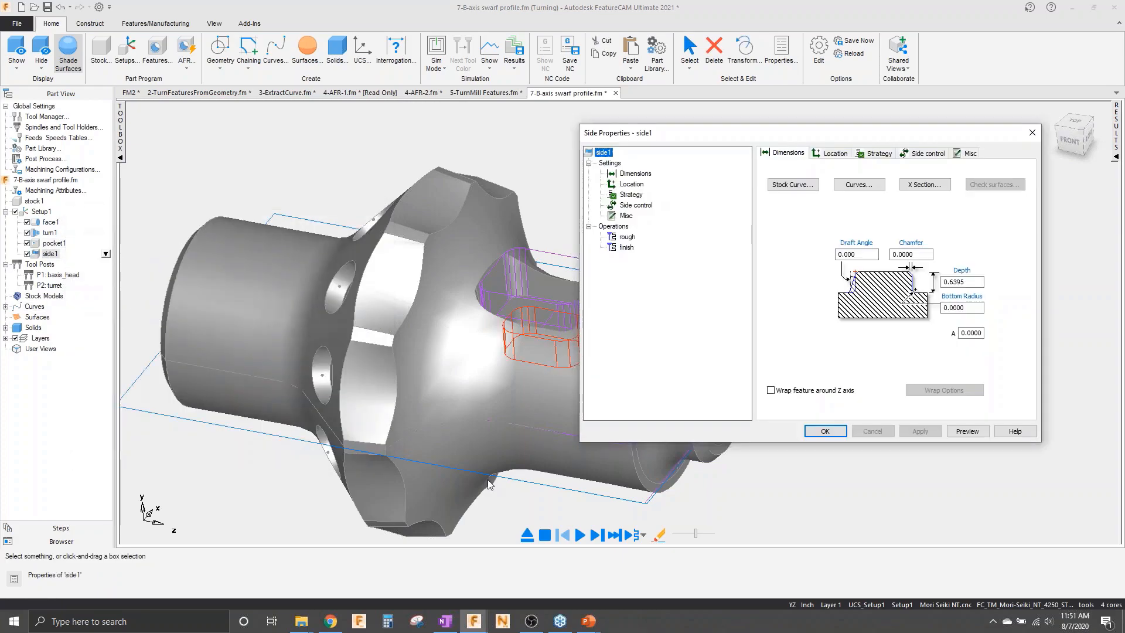
click(825, 431)
- Examine how the pocket and side feature outlines fit the recessed pocket walls and the inner slot
middle_drag(417, 272, 610, 246)
middle_drag(546, 224, 550, 233)
scroll(516, 329, up, 3)
middle_drag(515, 329, 524, 325)
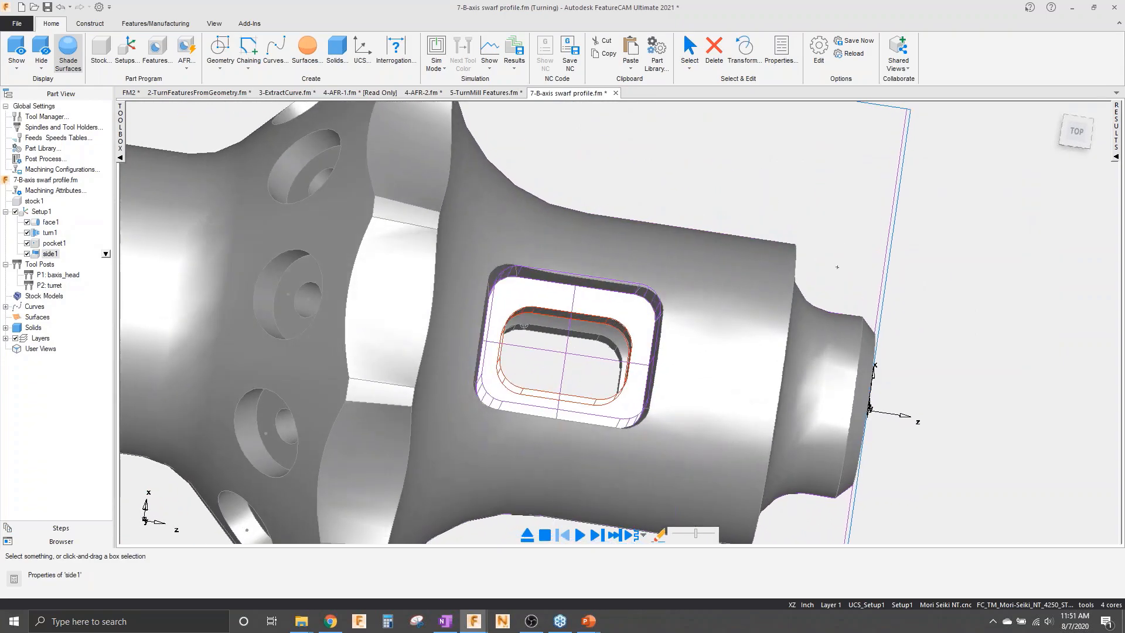
scroll(524, 326, up, 3)
scroll(477, 293, up, 3)
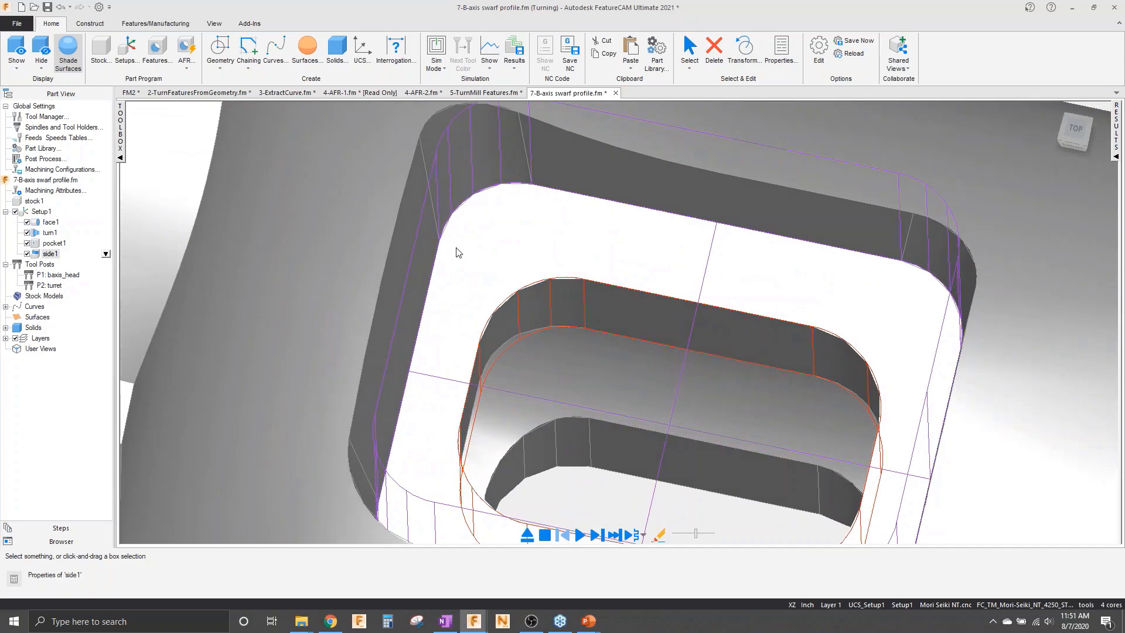
scroll(422, 246, down, 5)
middle_drag(431, 270, 534, 332)
middle_drag(665, 369, 650, 376)
- Hide all features and select the side wall faces around the recessed pocket's upper opening
click(48, 71)
click(95, 270)
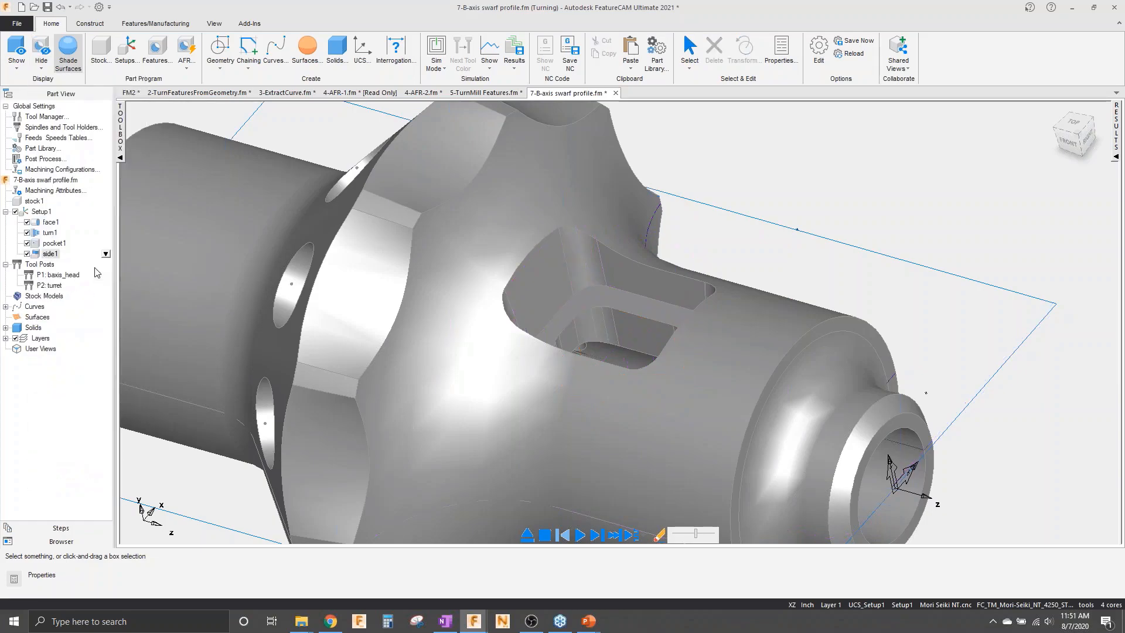
click(622, 278)
middle_drag(624, 280, 736, 346)
click(733, 388)
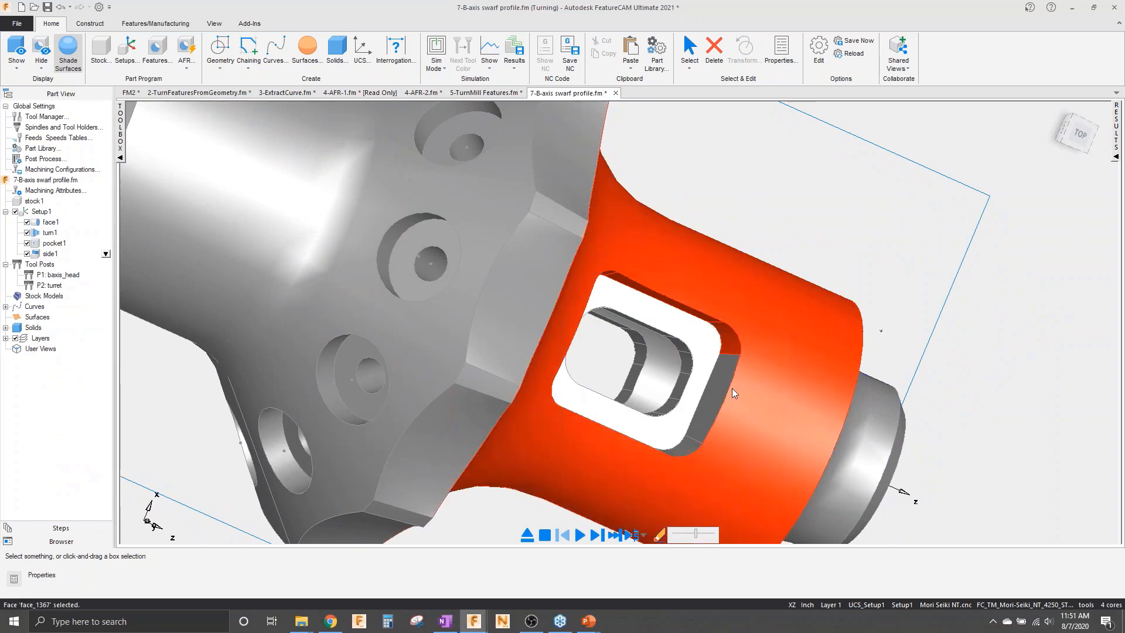
click(722, 385)
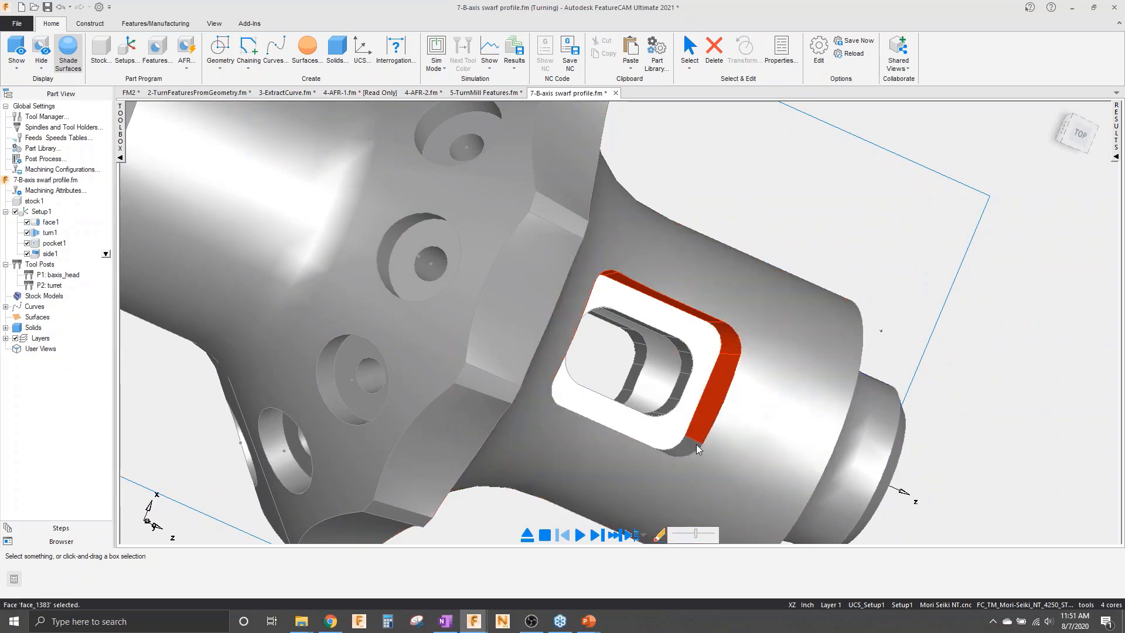
middle_drag(680, 425, 450, 309)
middle_drag(502, 363, 509, 257)
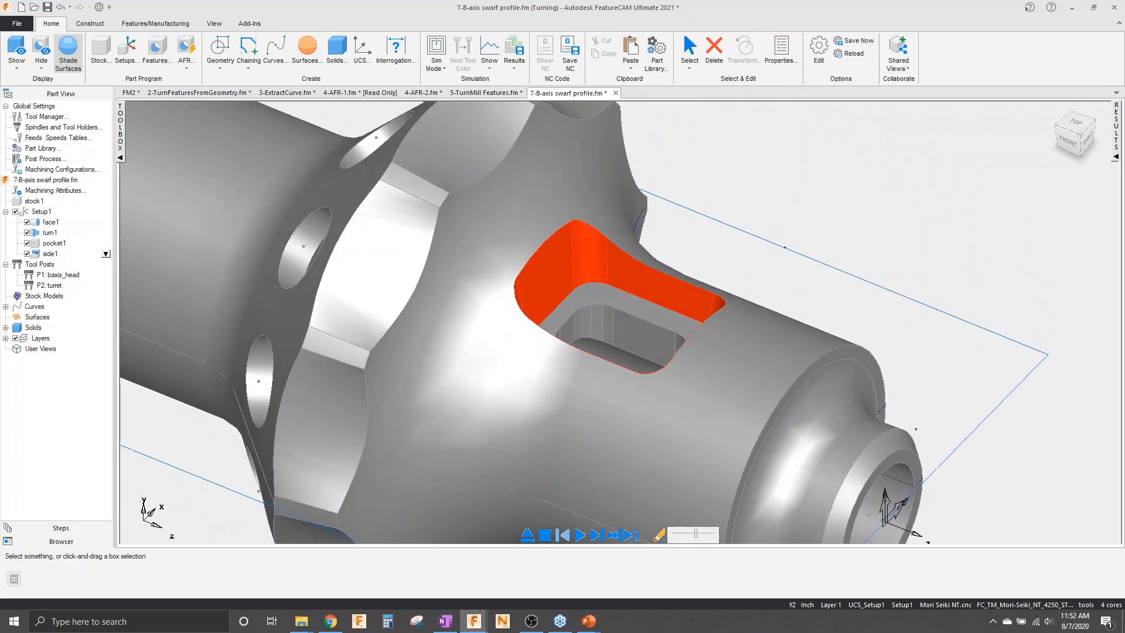
- Start a Turn/Mill Surface Milling feature from the selected pocket wall faces, keeping them as its part surfaces
key(ctrl+r)
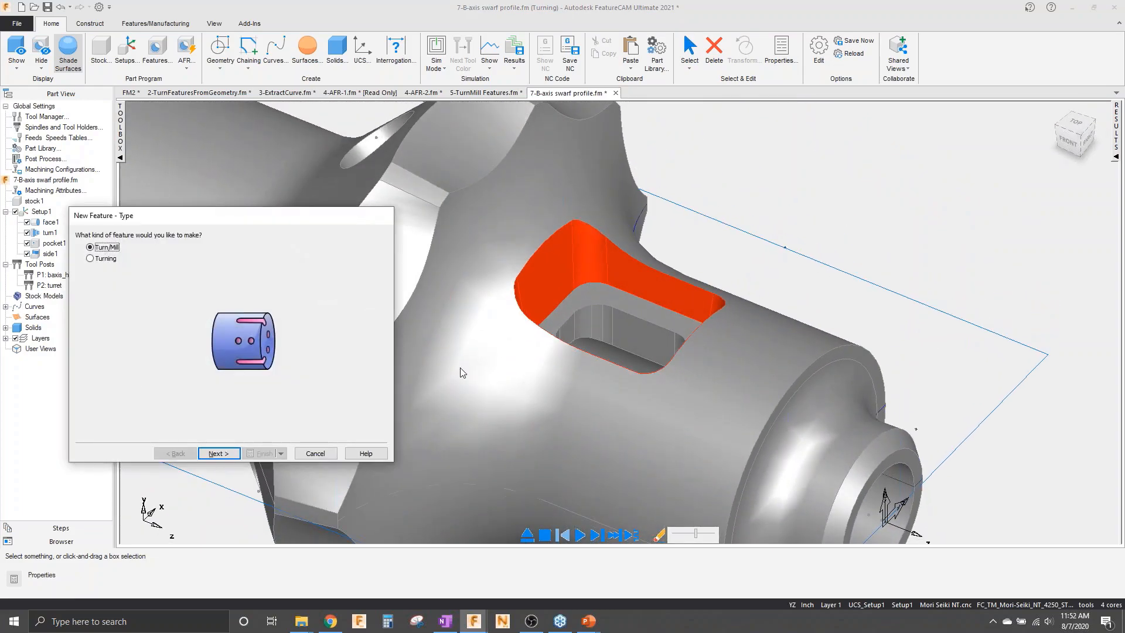
click(216, 453)
click(269, 387)
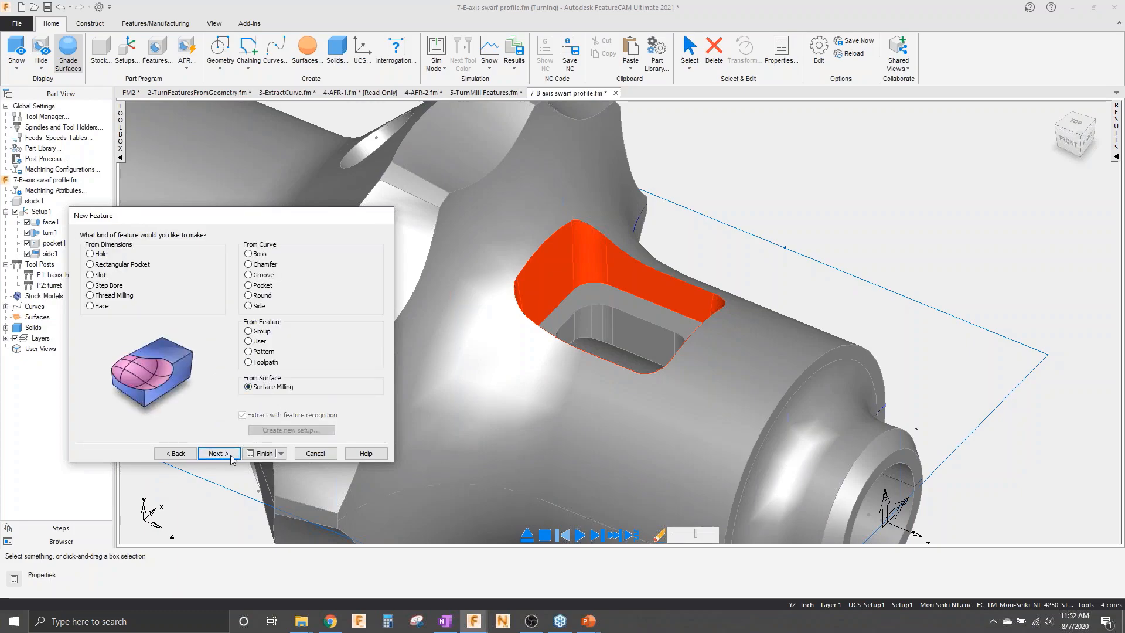
click(218, 453)
click(218, 454)
- Choose a single operation with the specialized Swarf strategy and finish the surface milling feature
click(174, 278)
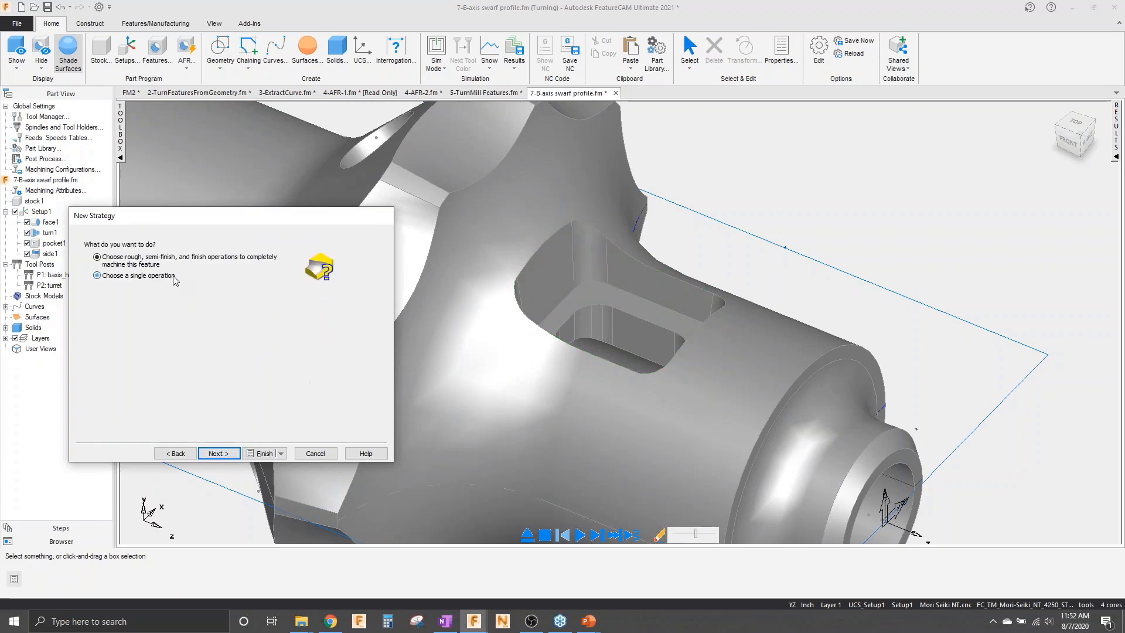
click(225, 454)
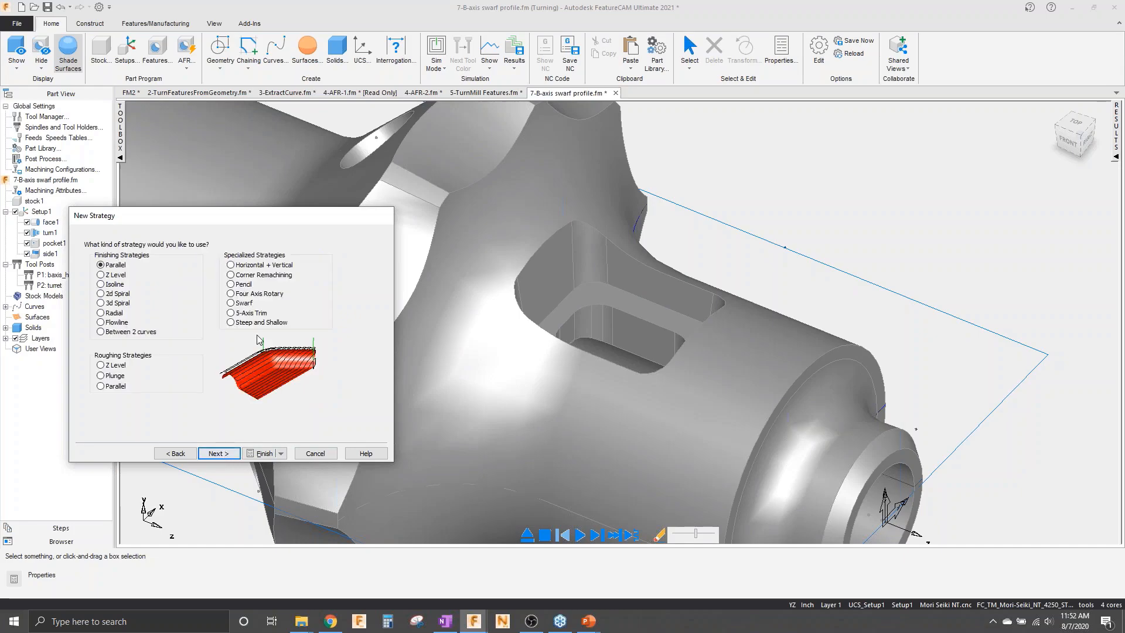
click(248, 304)
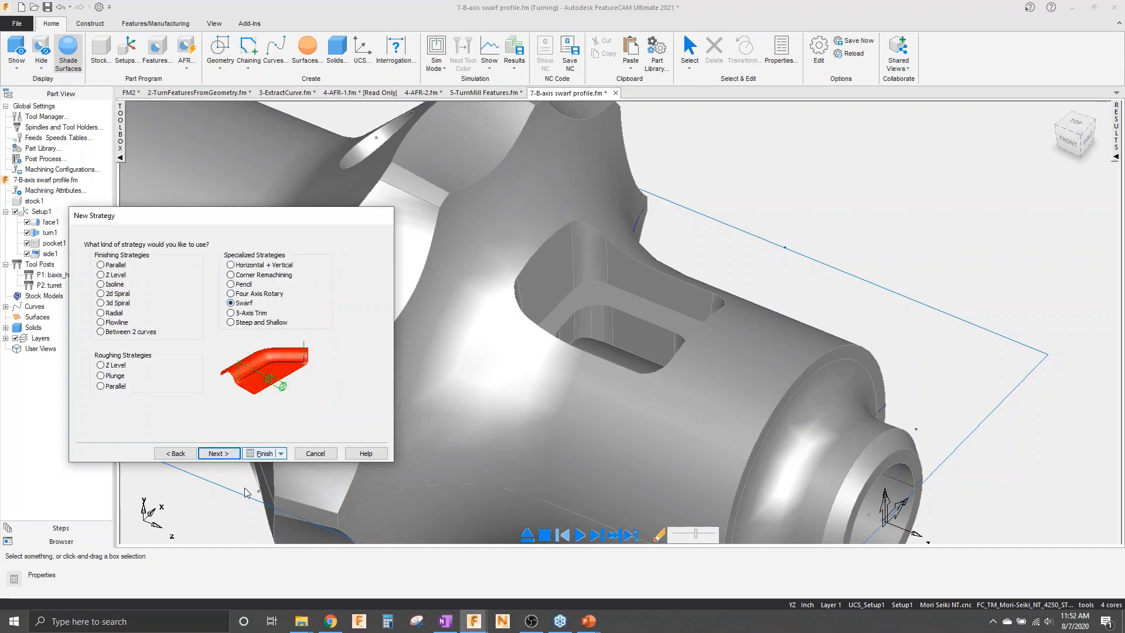
click(219, 454)
click(264, 453)
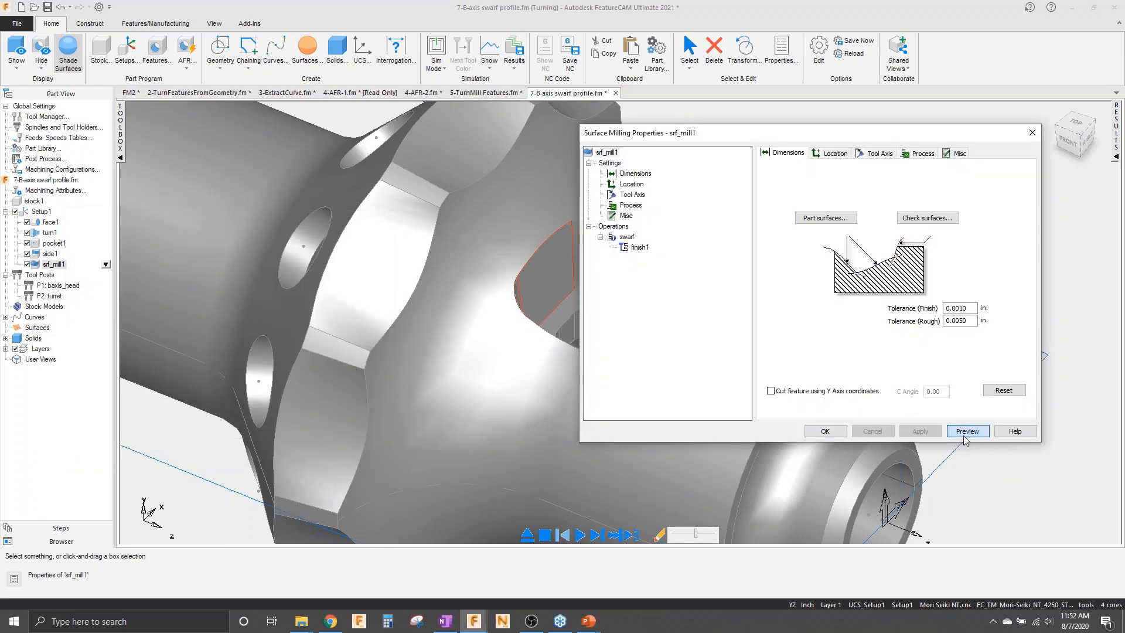
- Preview the swarf toolpath on the pocket walls and toggle the surface shading to inspect it
click(976, 431)
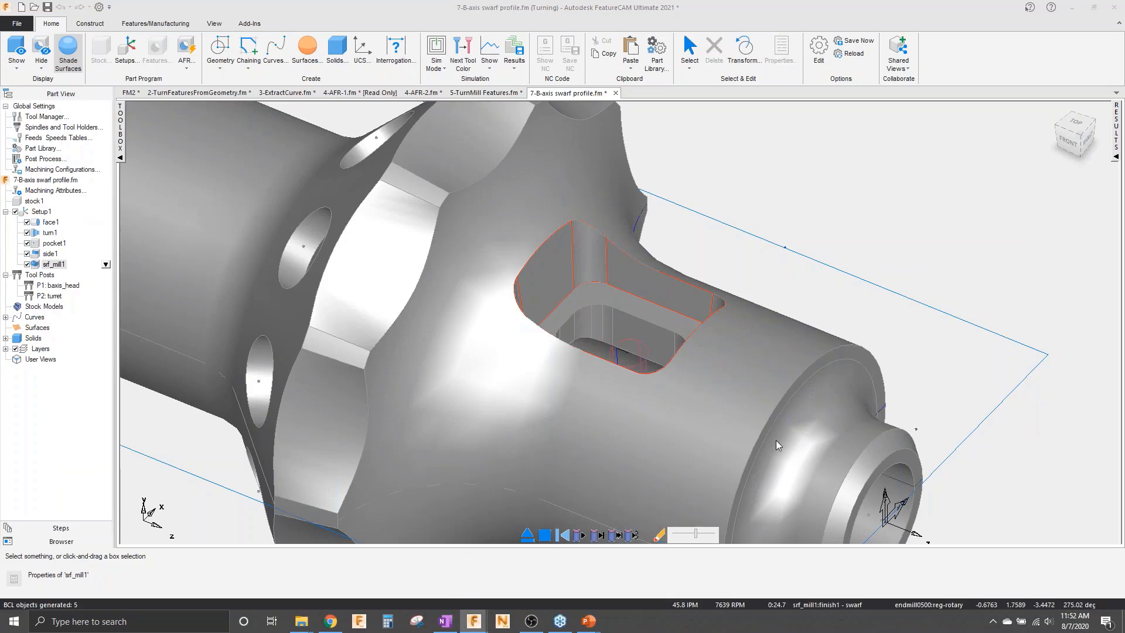
scroll(648, 380, up, 3)
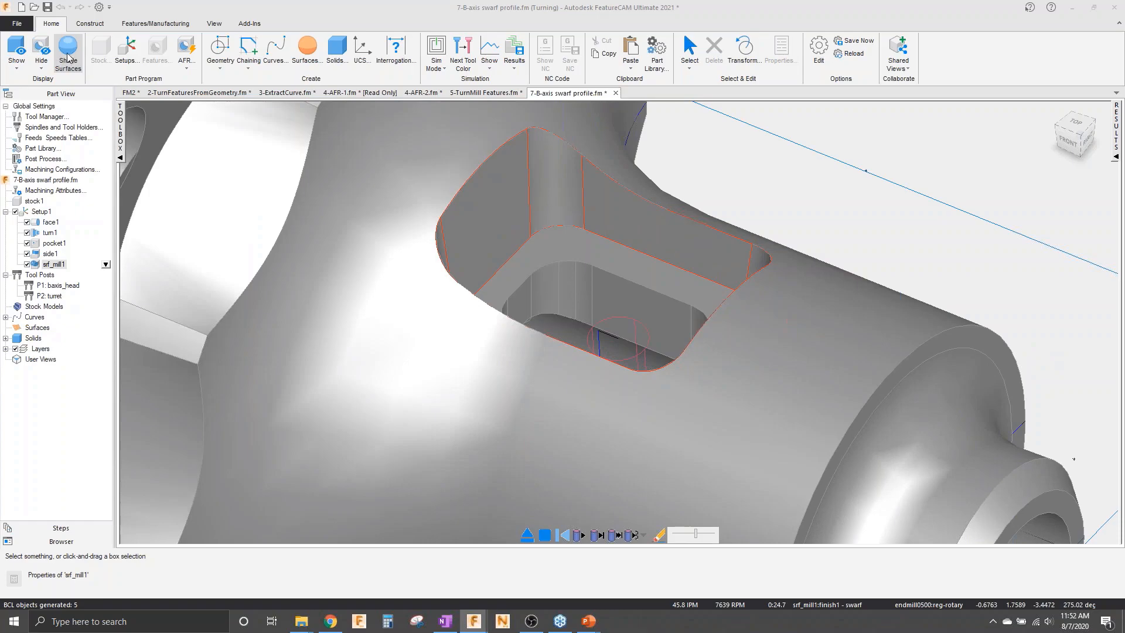
click(69, 54)
click(69, 55)
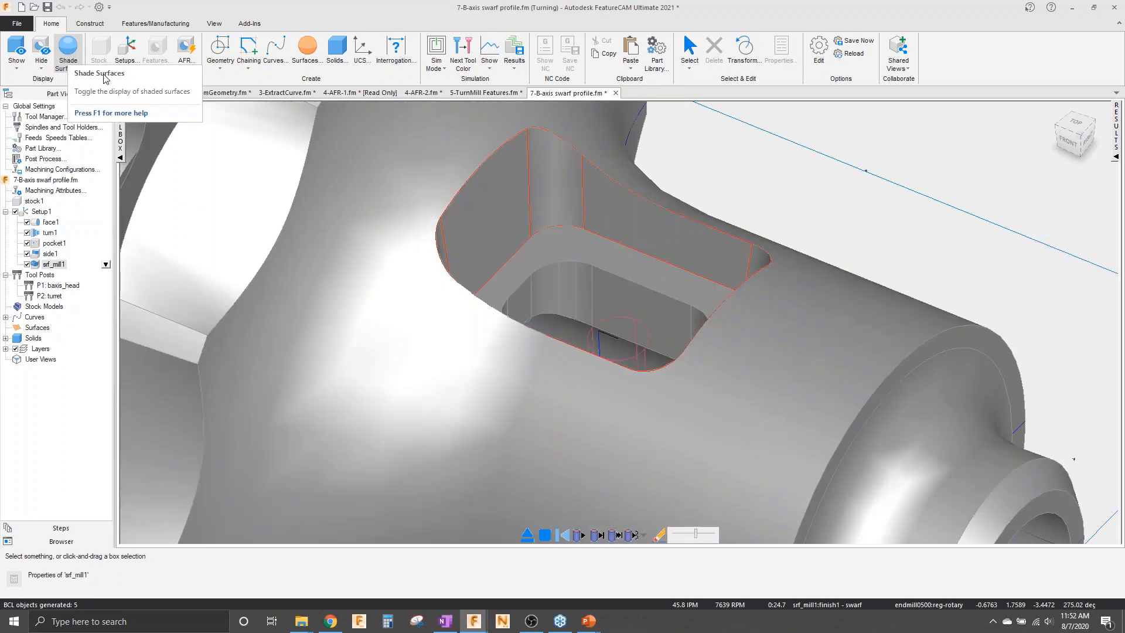
- Leave the toolpath preview and enable the Reverse tool axis option for the srf_mill1 swarf operation
scroll(572, 307, down, 5)
click(528, 536)
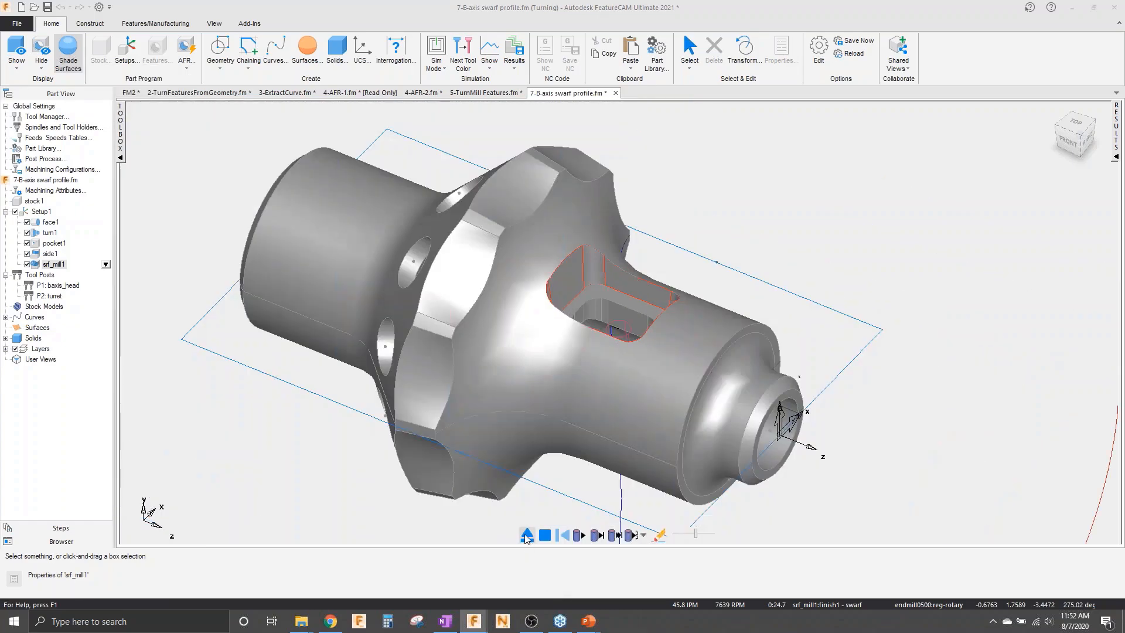
click(608, 566)
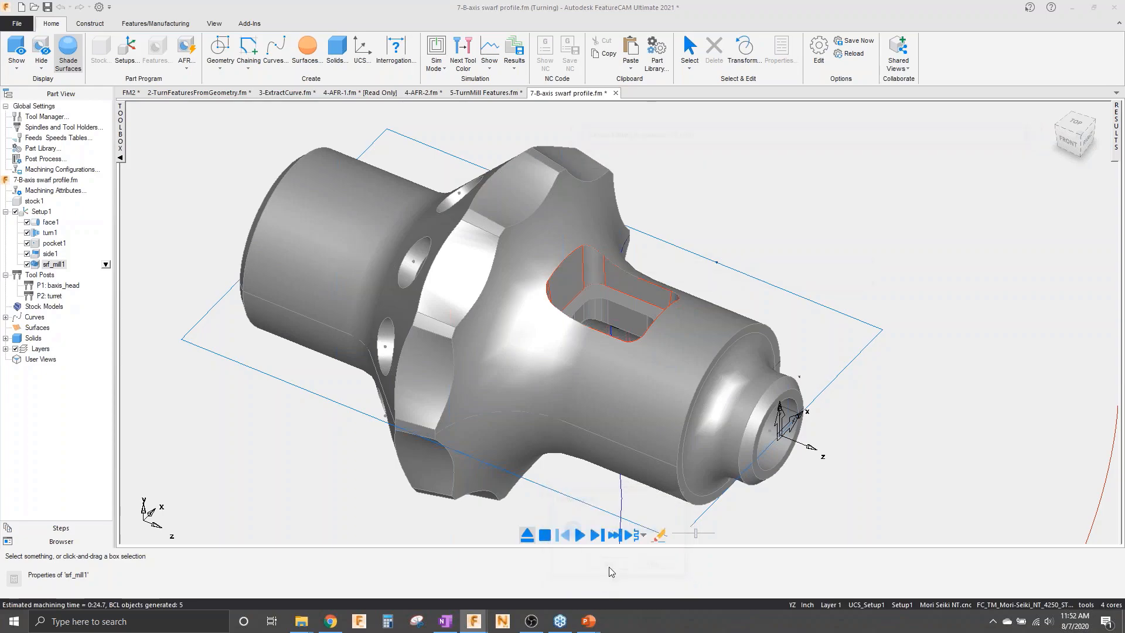
click(629, 236)
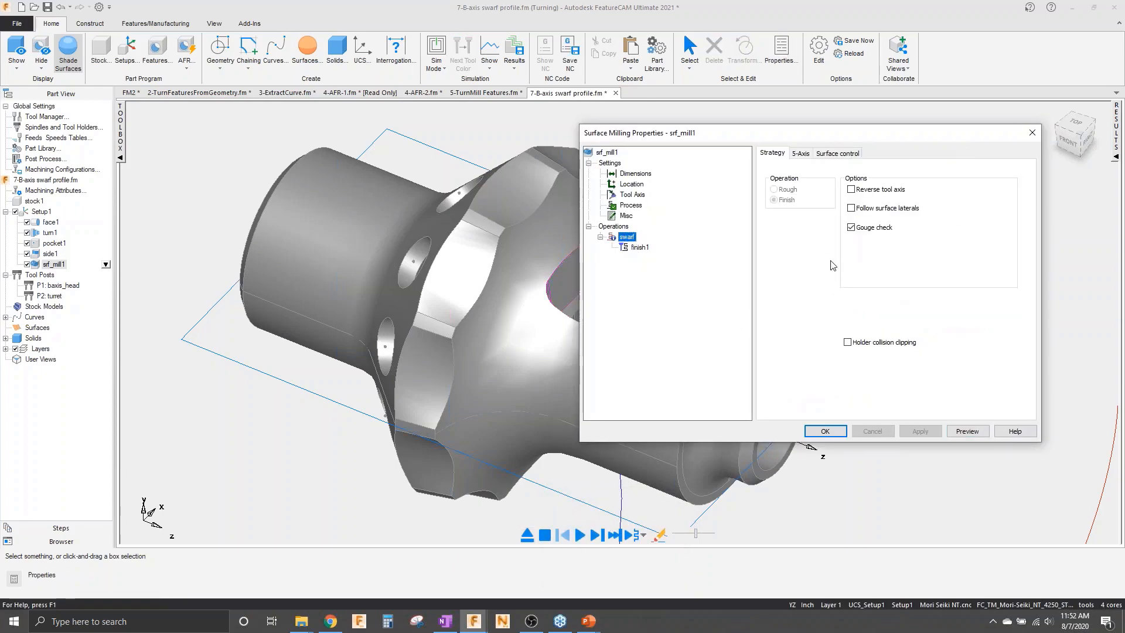
click(865, 191)
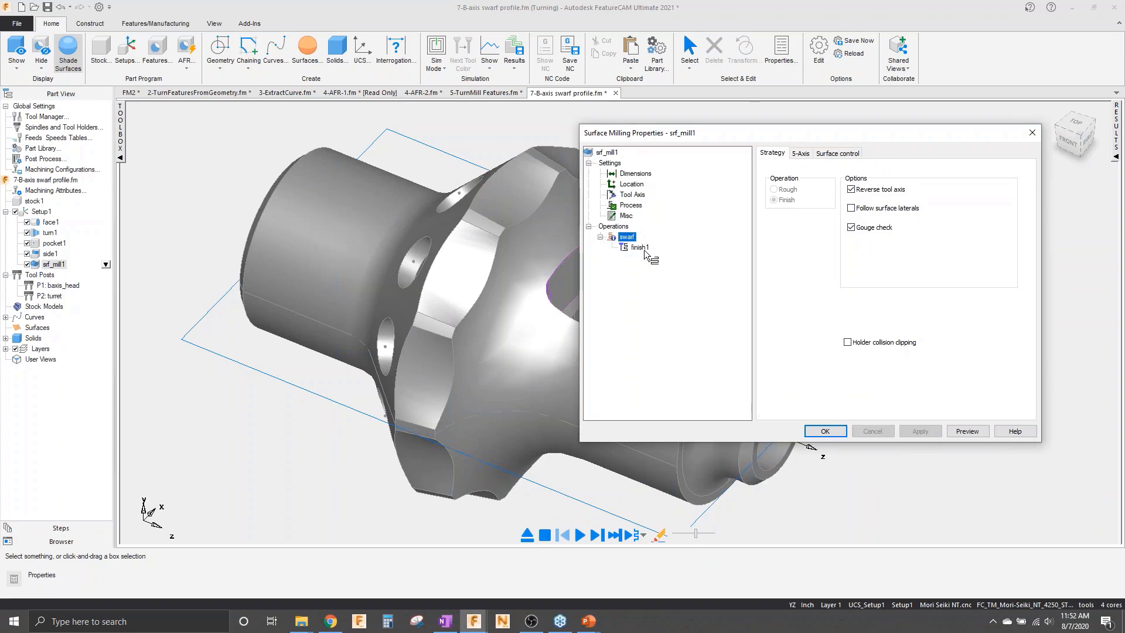
- Assign the endmill0500:high tool to the swarf finish operation and apply the change
click(640, 247)
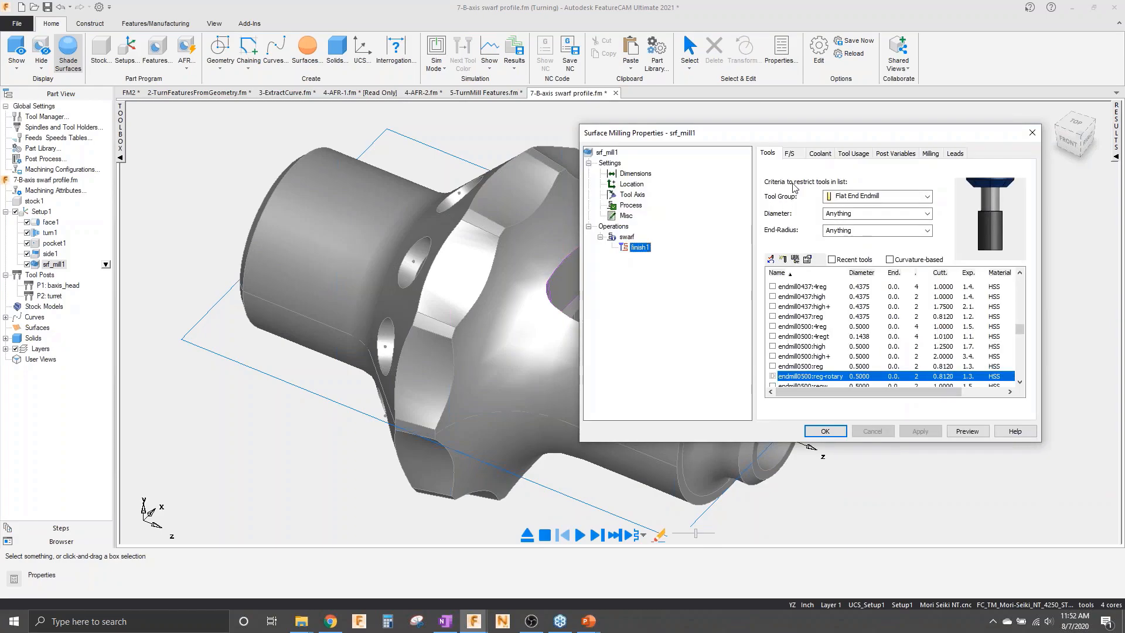
click(772, 347)
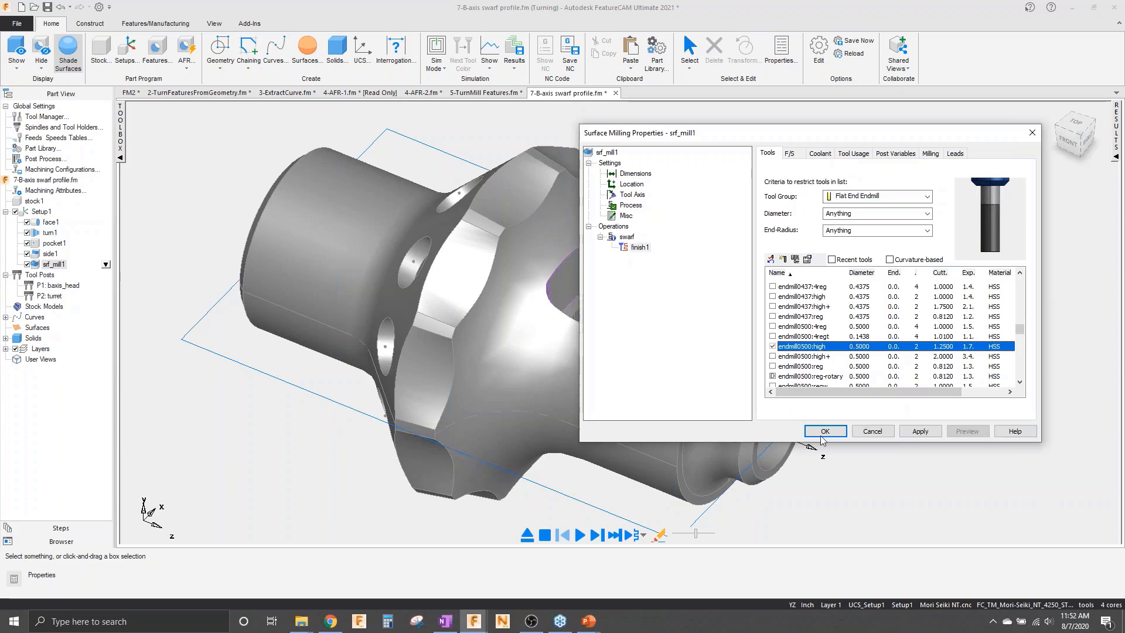
click(919, 431)
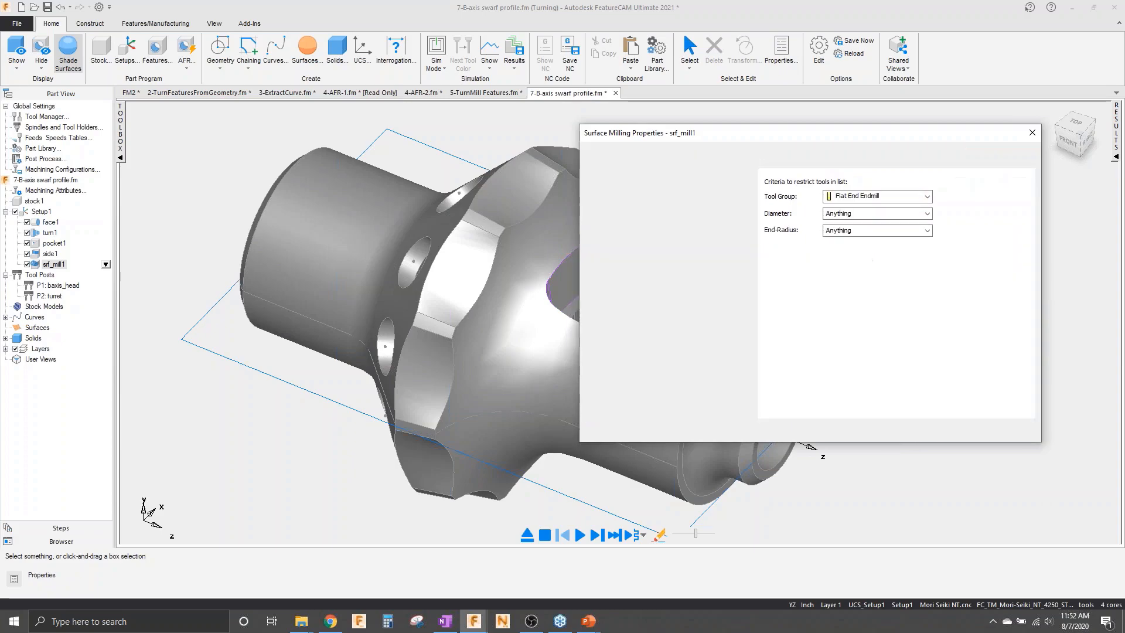
- Preview the updated swarf toolpath on the pocket walls, aborting the computation, and close the feature properties
click(967, 432)
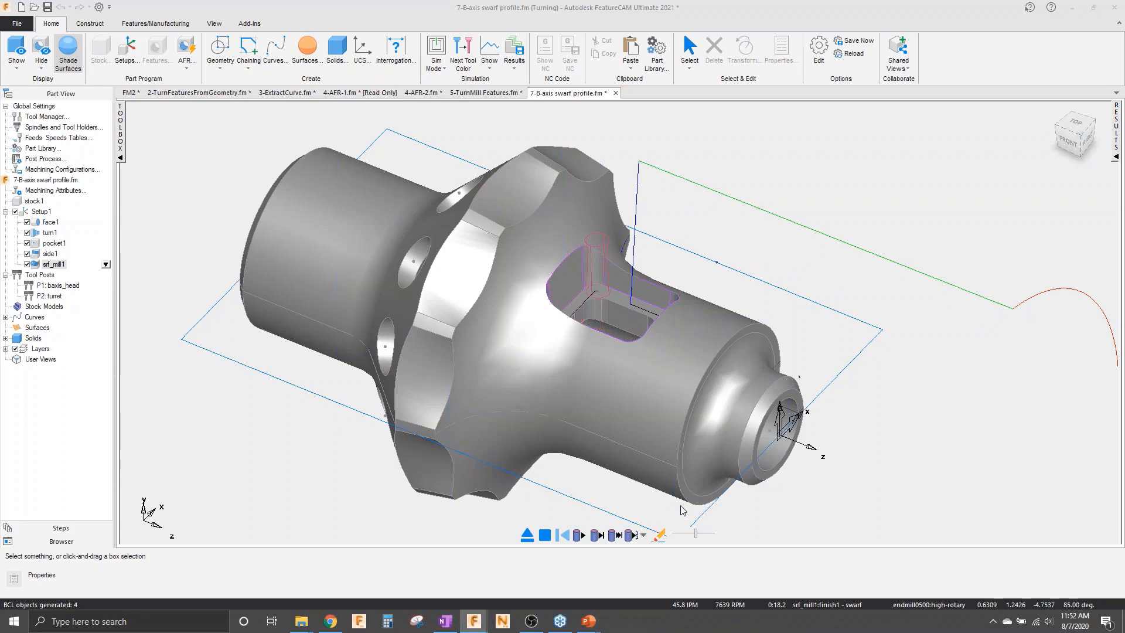
click(527, 534)
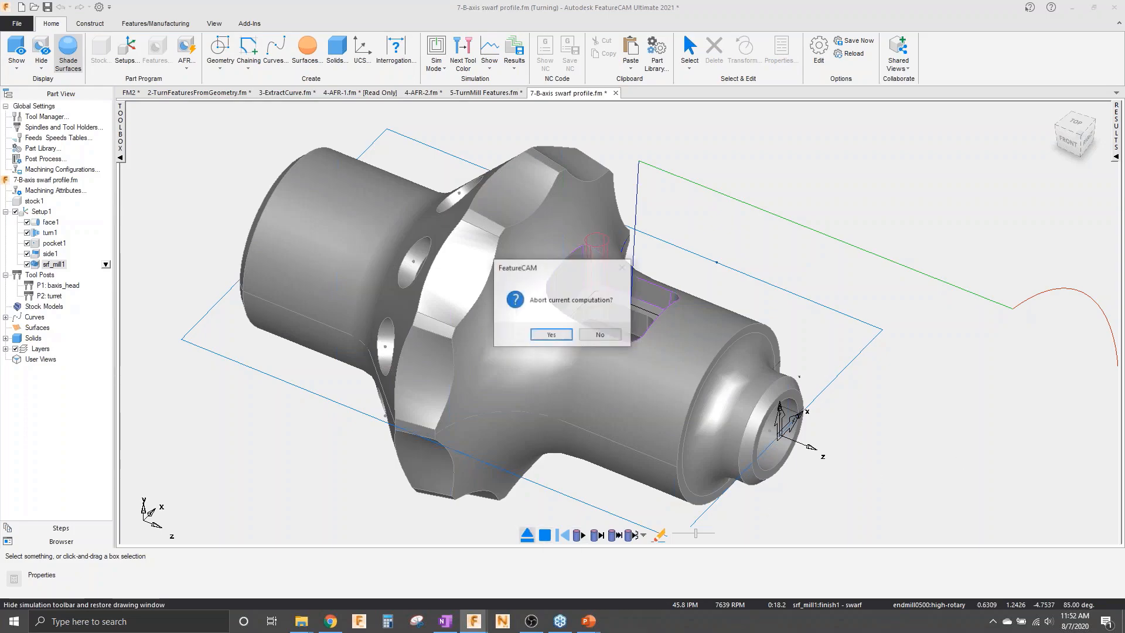
click(551, 335)
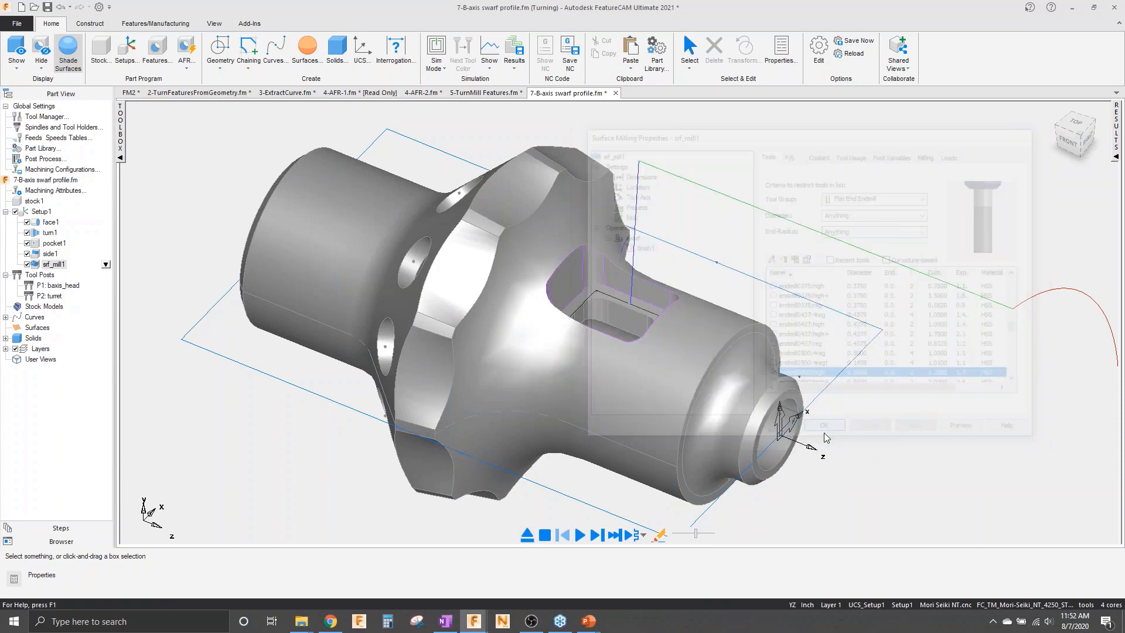
scroll(554, 408, down, 2)
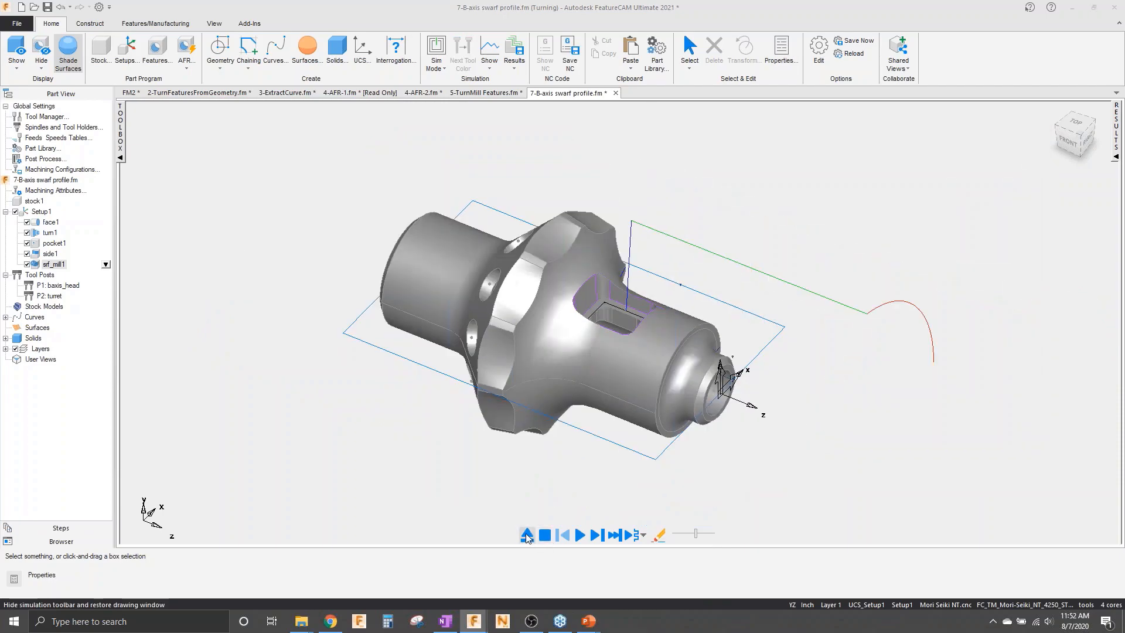
mouse_move(545, 455)
middle_down()
mouse_move(570, 178)
mouse_move(554, 413)
mouse_move(539, 445)
middle_up()
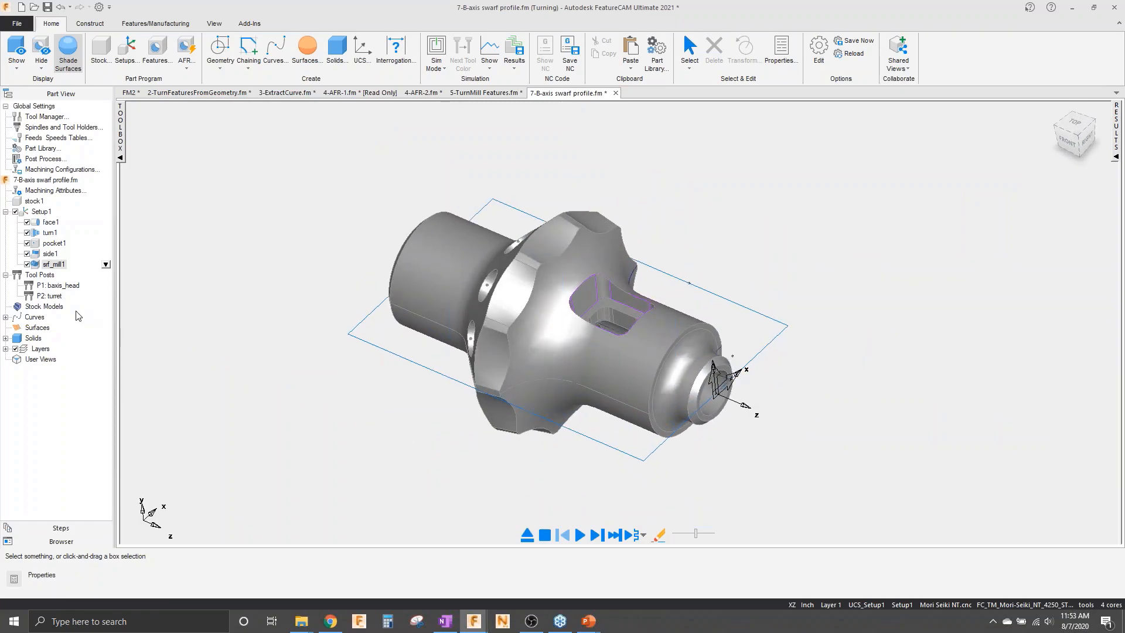
- Combine pocket1, side1 and srf_mill1 into one Turn/Mill Group feature without controlling the manufacturing order
shift+click(54, 253)
shift+click(56, 244)
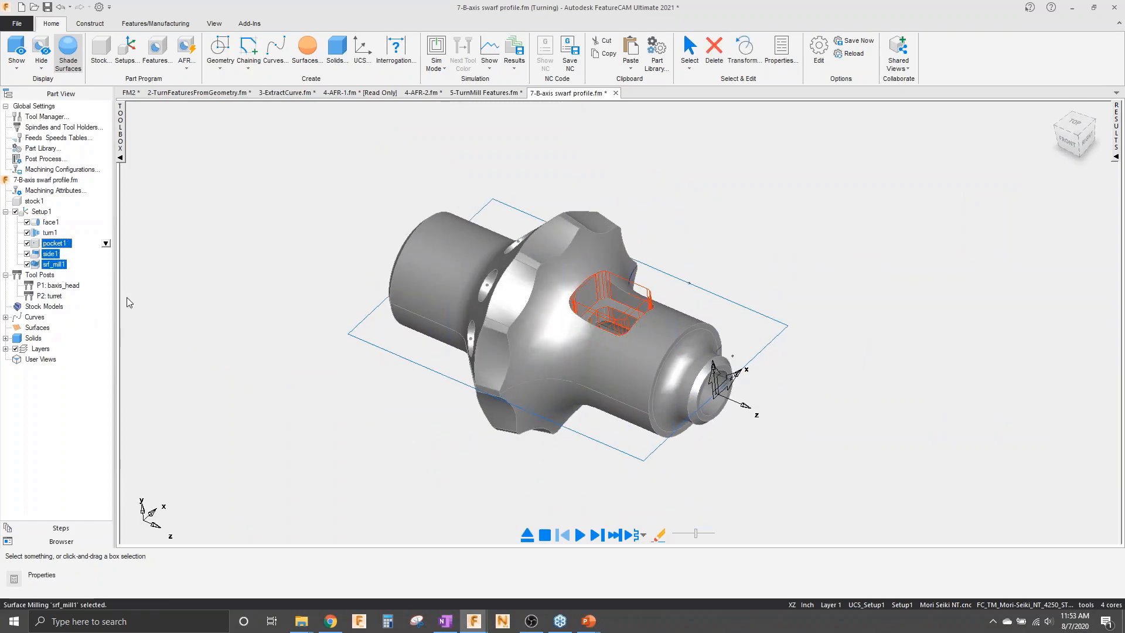
click(155, 48)
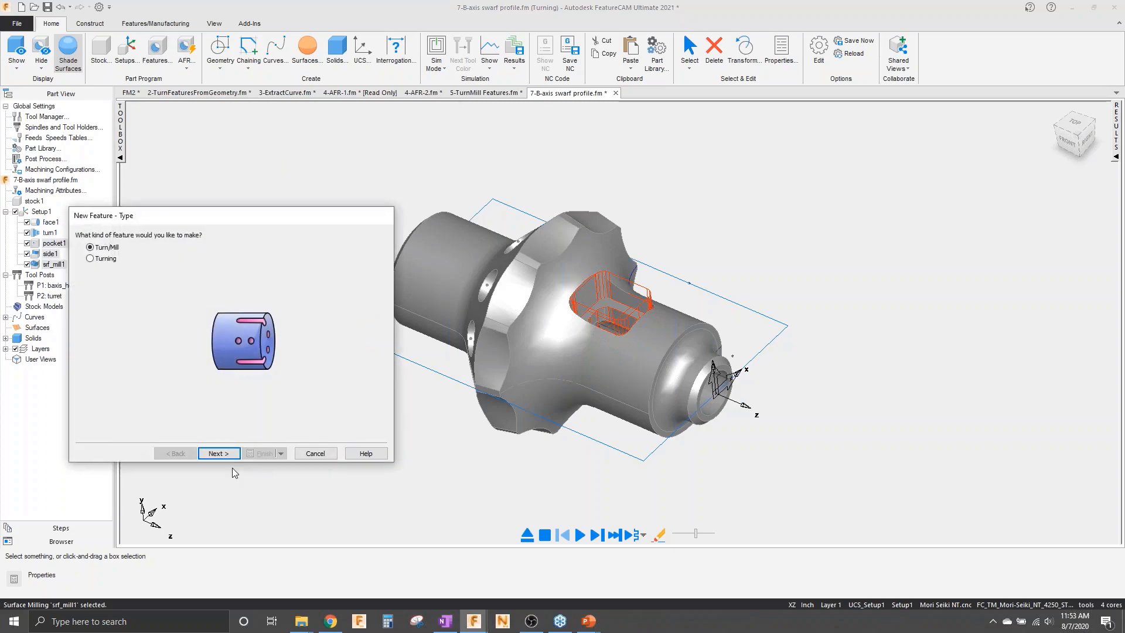
click(232, 456)
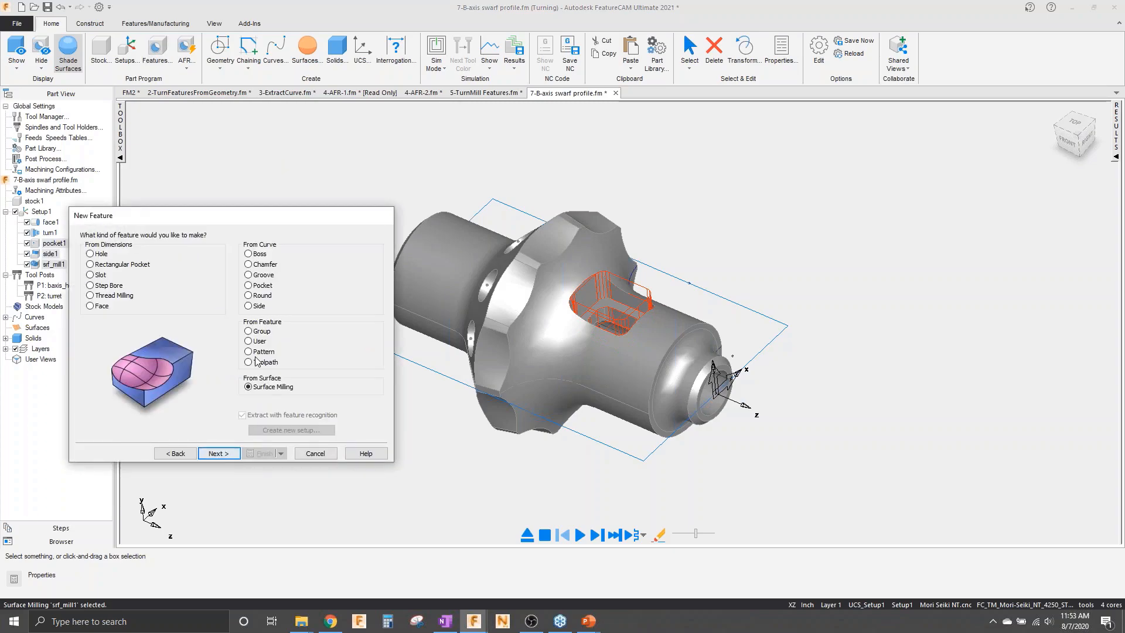
click(224, 455)
click(222, 454)
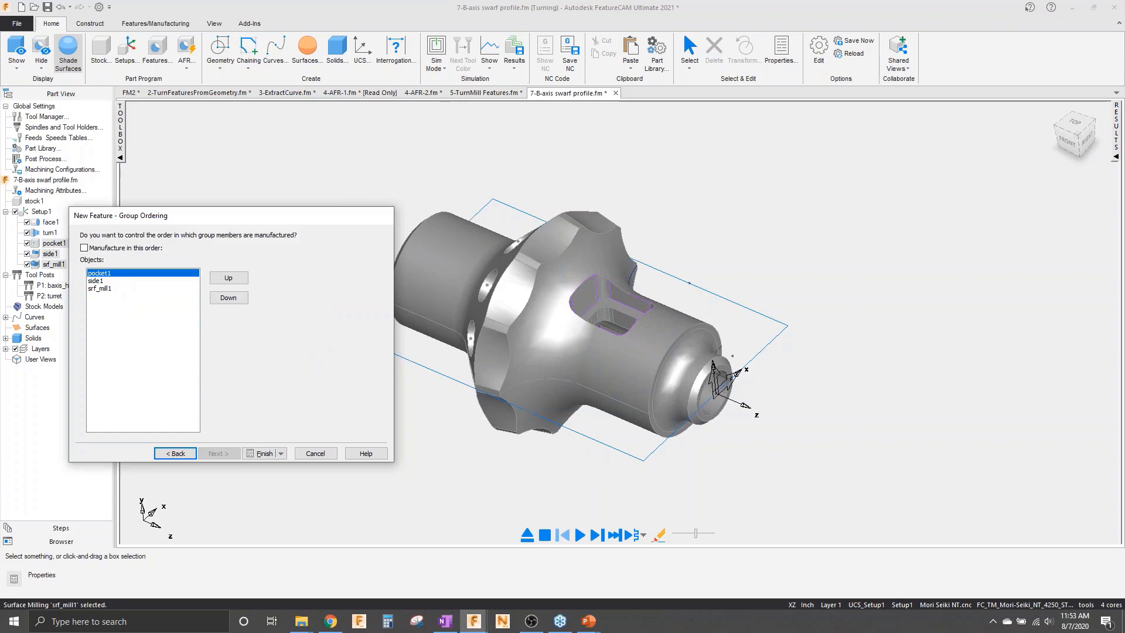
click(262, 453)
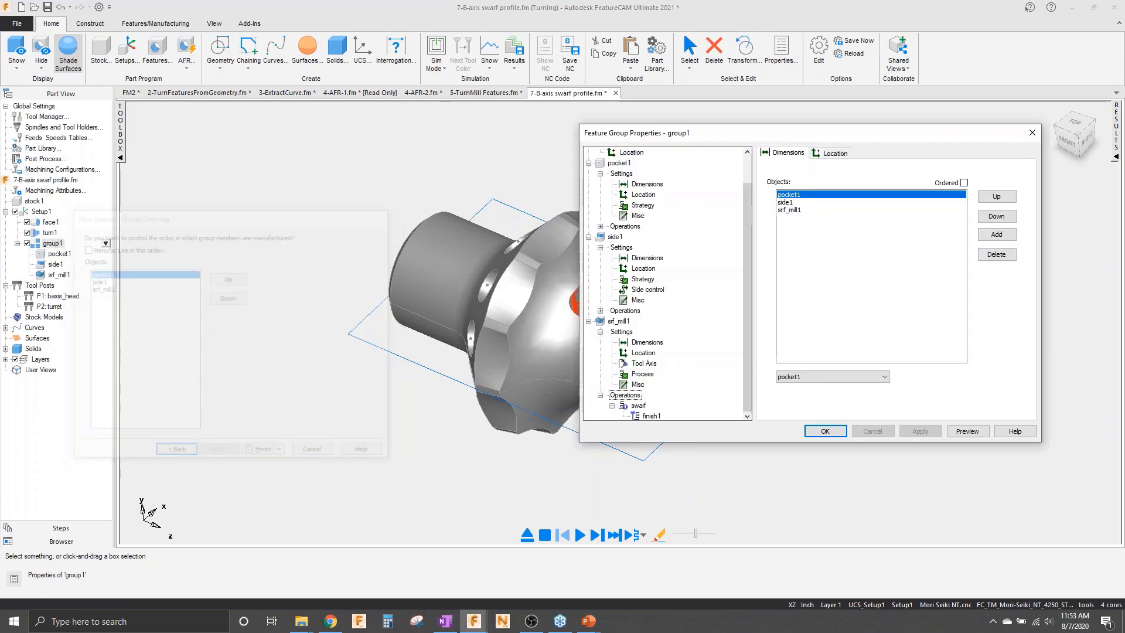
click(826, 432)
- Start a Turn/Mill Pattern feature from group1, choosing the radial pattern in the setup XY plane
click(156, 49)
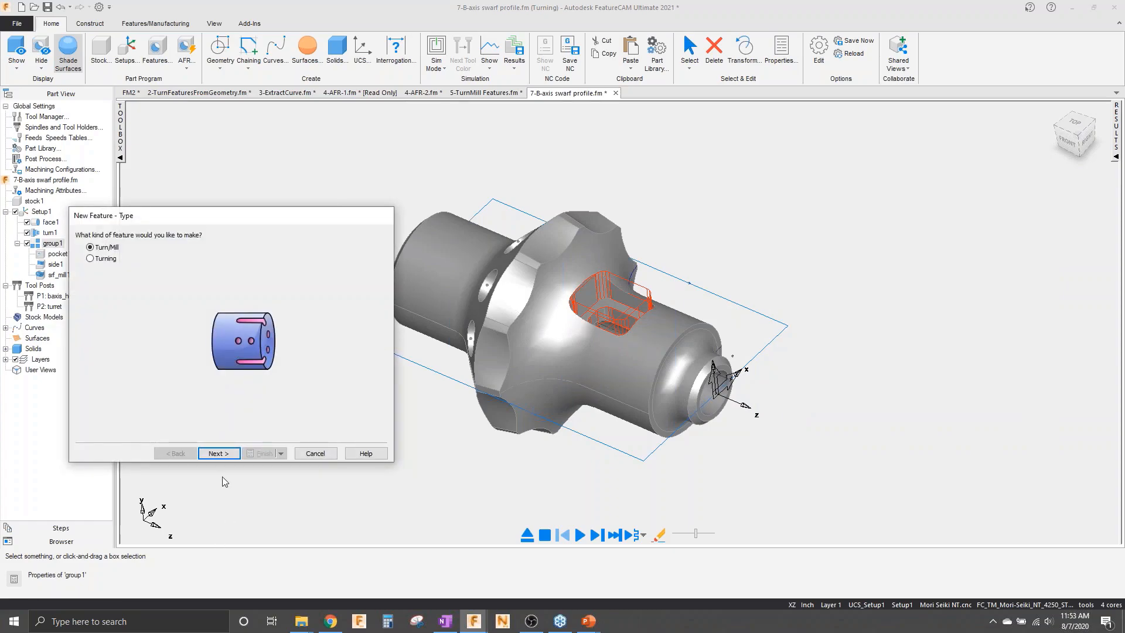
click(219, 454)
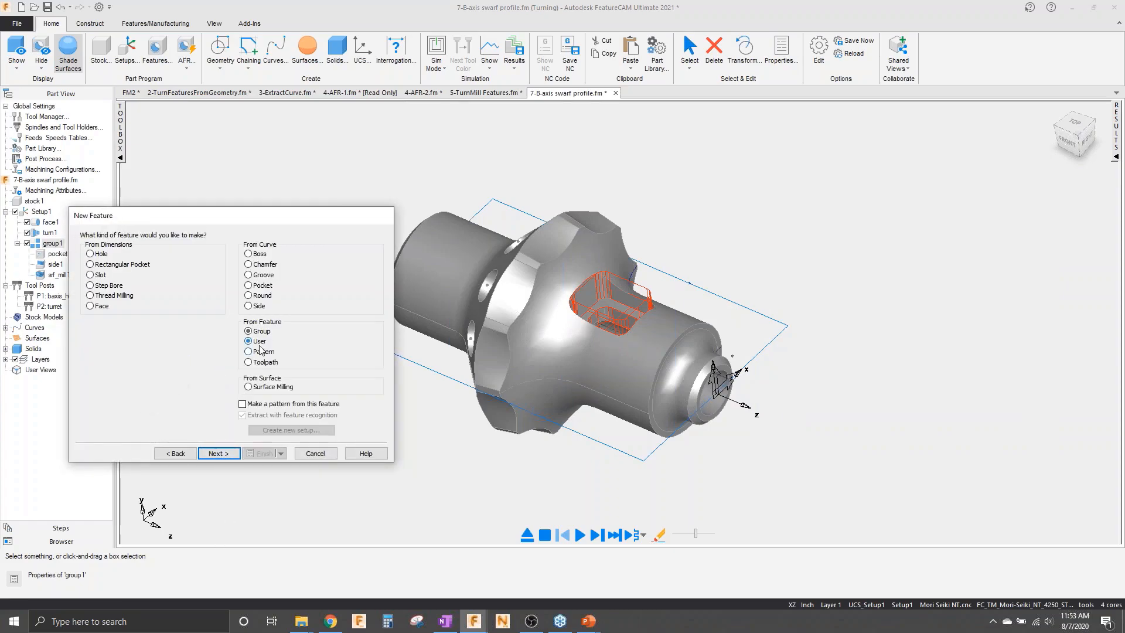
click(260, 351)
click(219, 454)
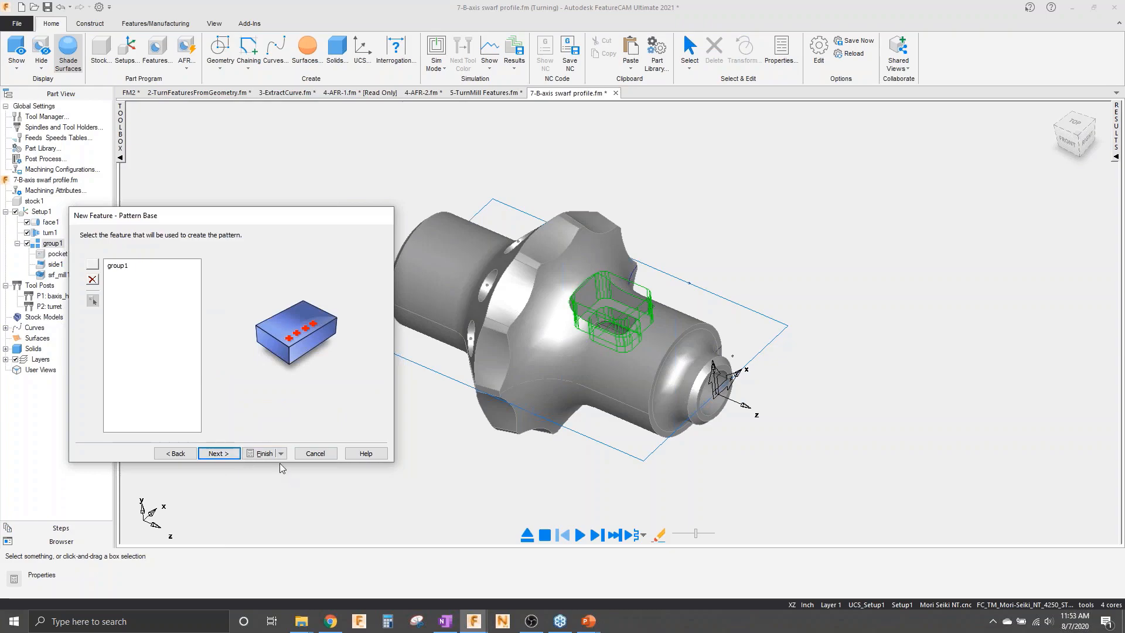
click(234, 454)
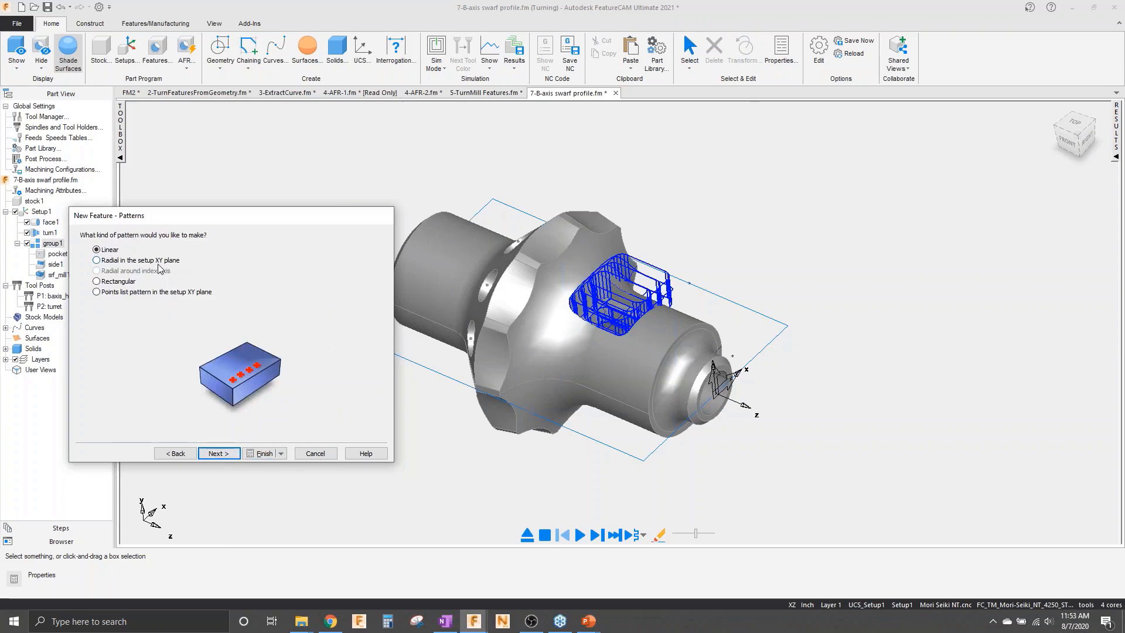
click(160, 260)
click(216, 454)
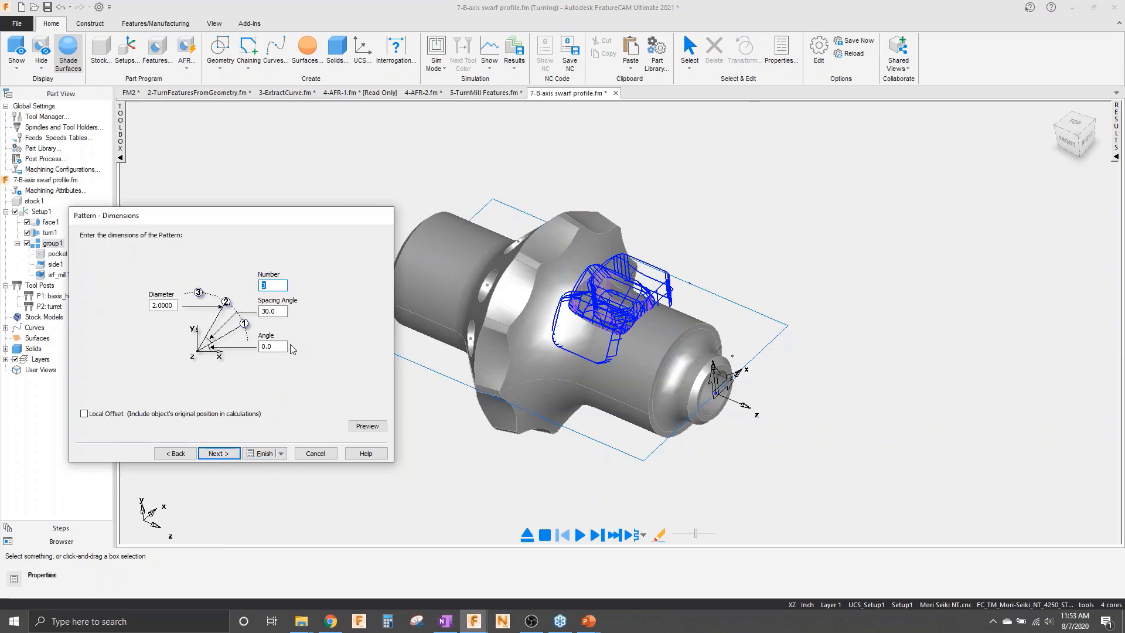
- Set the radial pattern to 2 instances, diameter 0 and spacing angle 180, preview it and finish the feature
double_click(175, 305)
double_click(283, 311)
text(180)
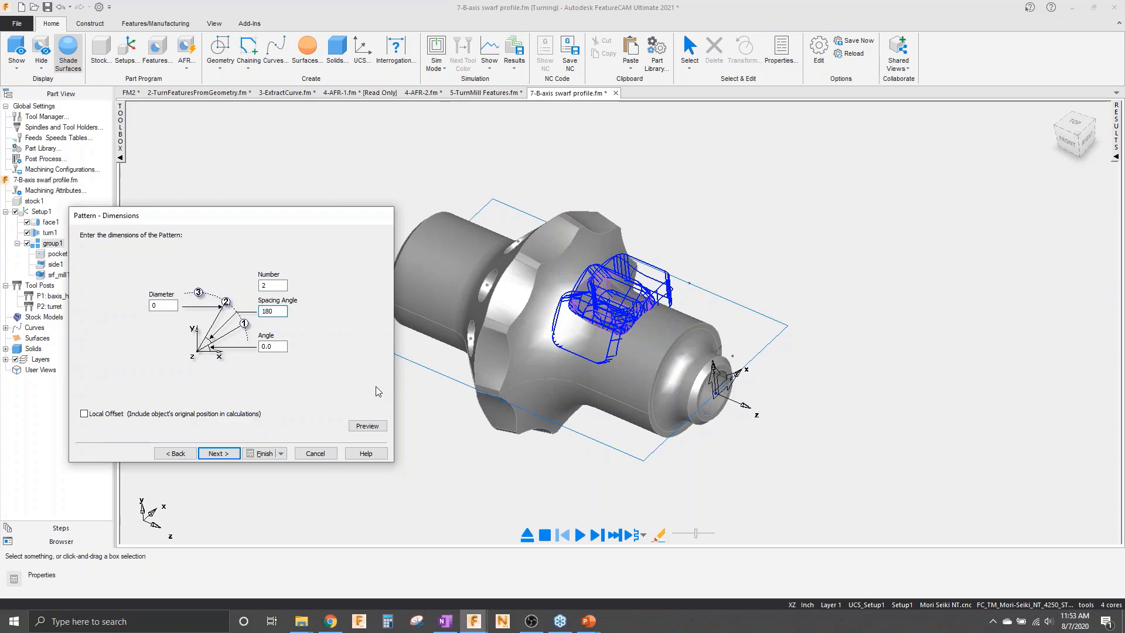
click(366, 426)
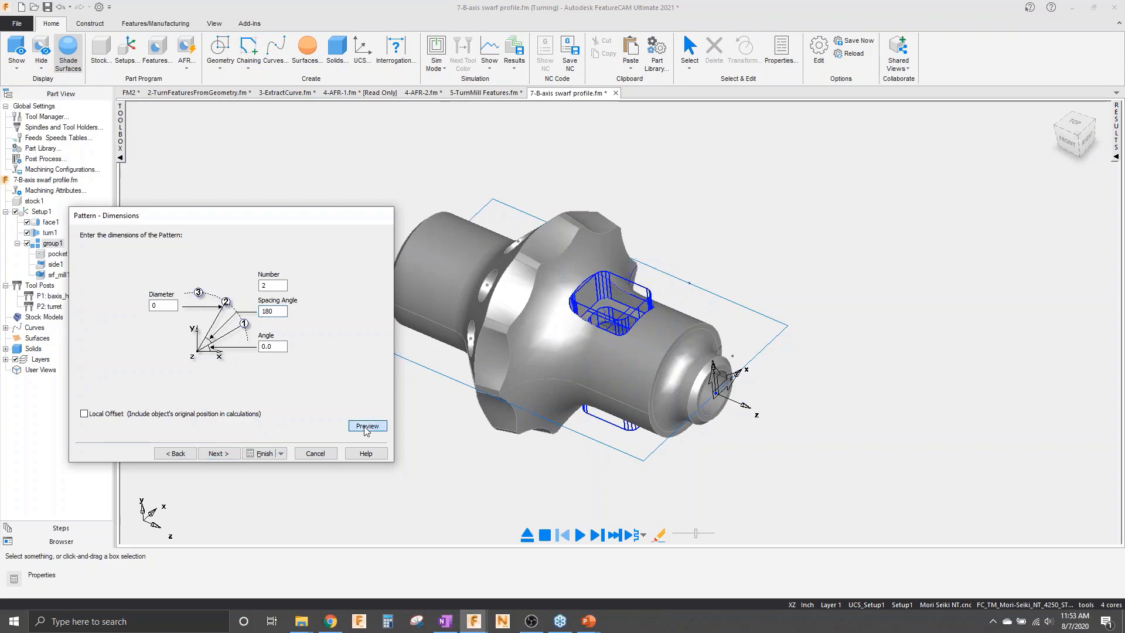
click(260, 453)
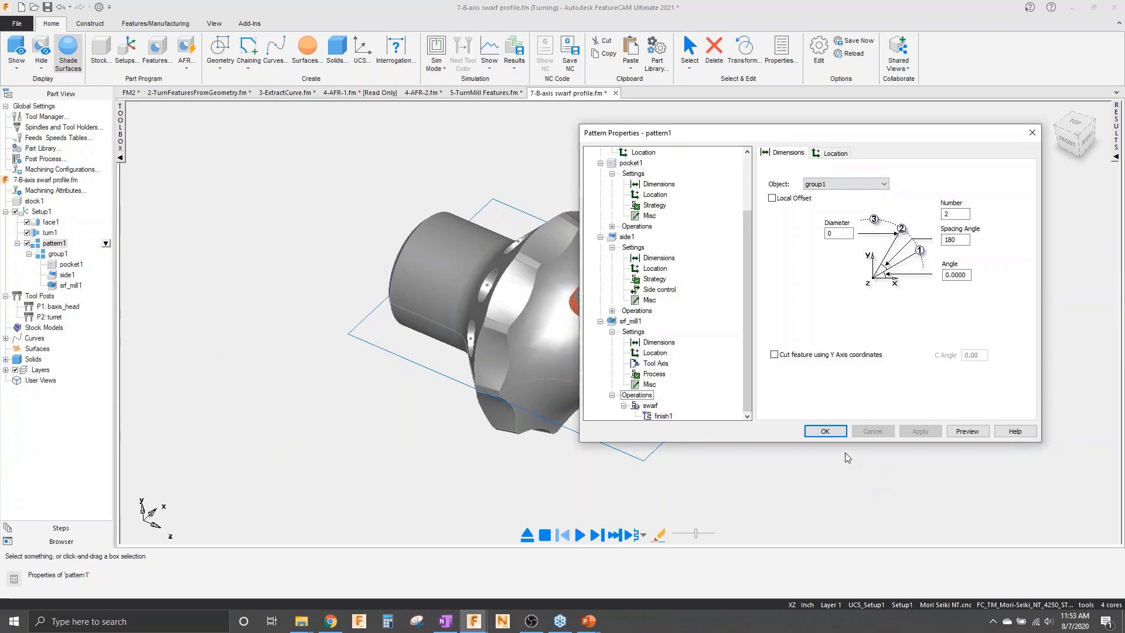
click(825, 431)
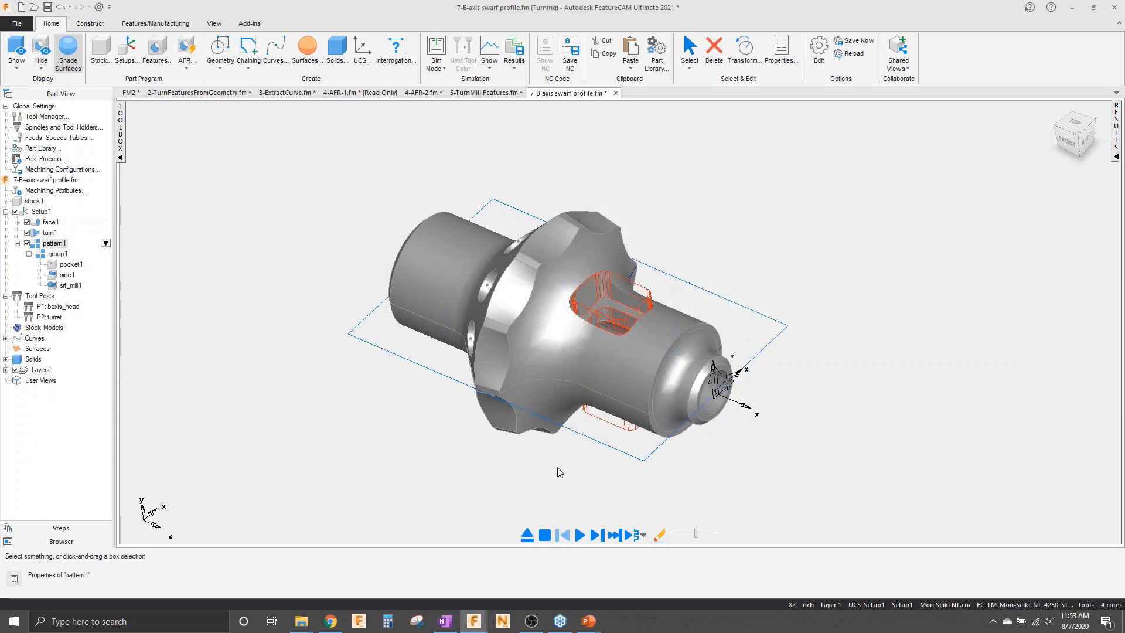
- Add a second Turning setup on the main spindle, aligning its zero to the part's chamfered end face opposite the first setup
right_click(589, 499)
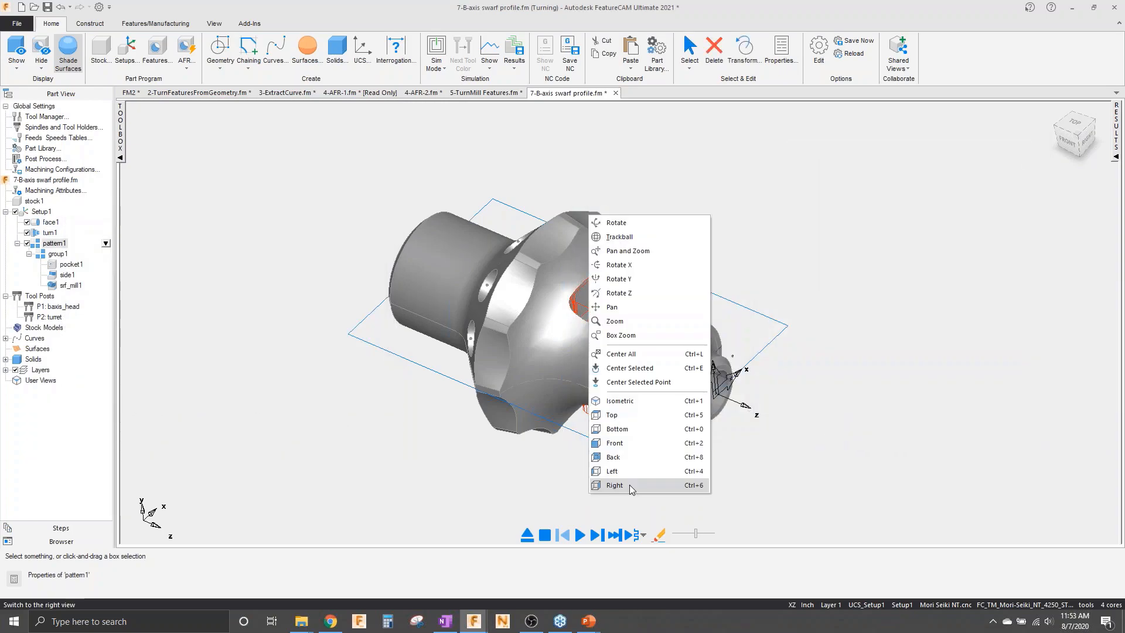
click(642, 418)
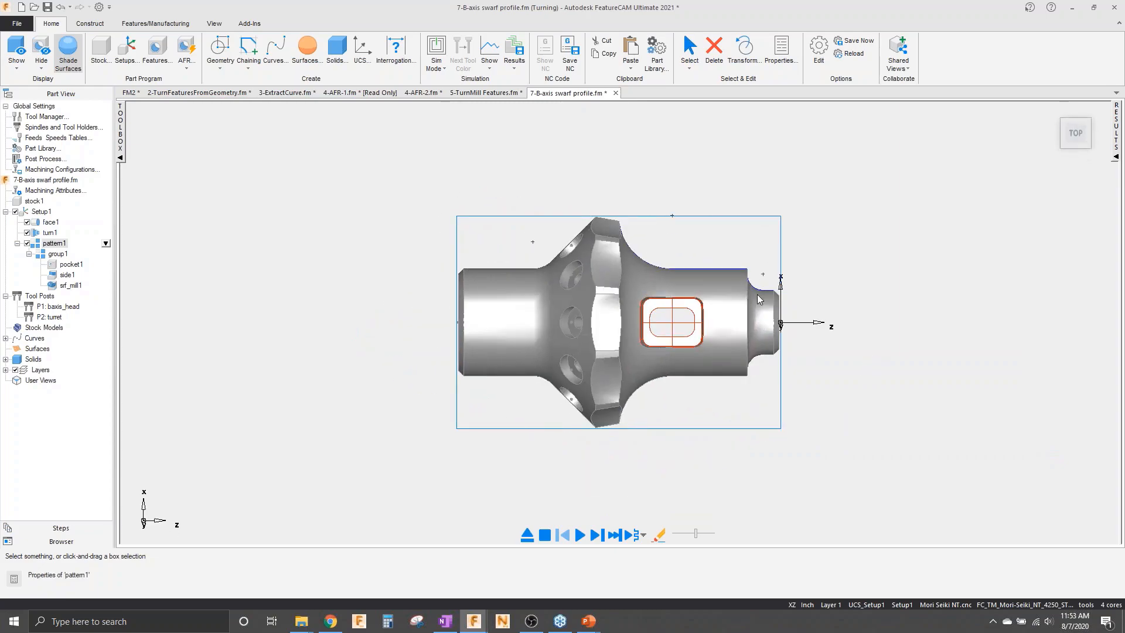
click(122, 59)
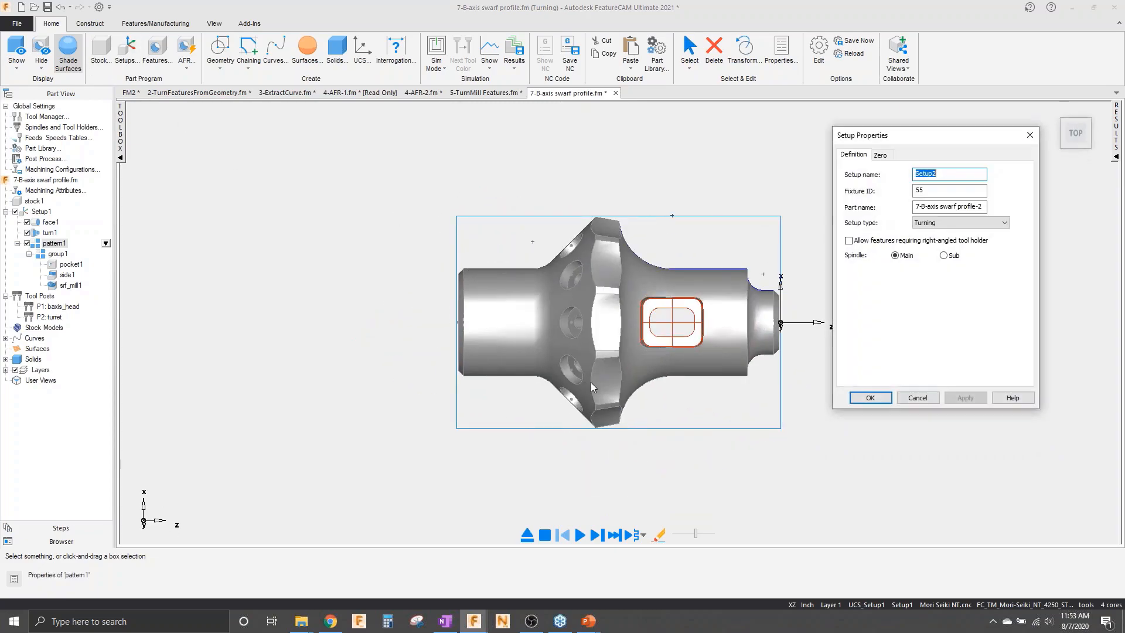
click(881, 156)
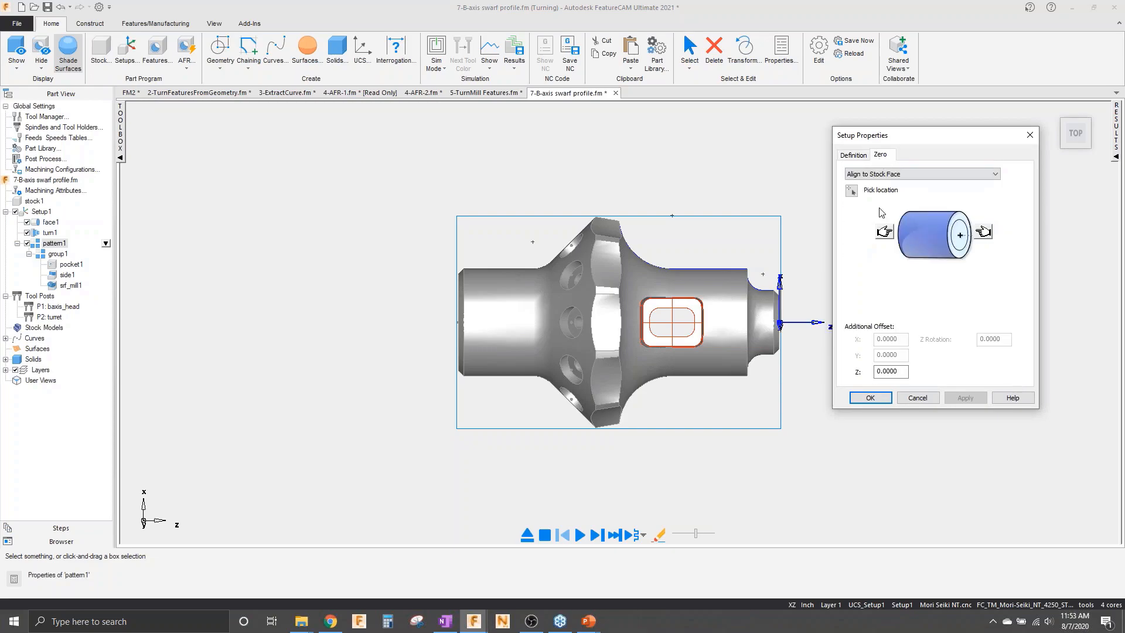
click(851, 191)
scroll(457, 322, up, 5)
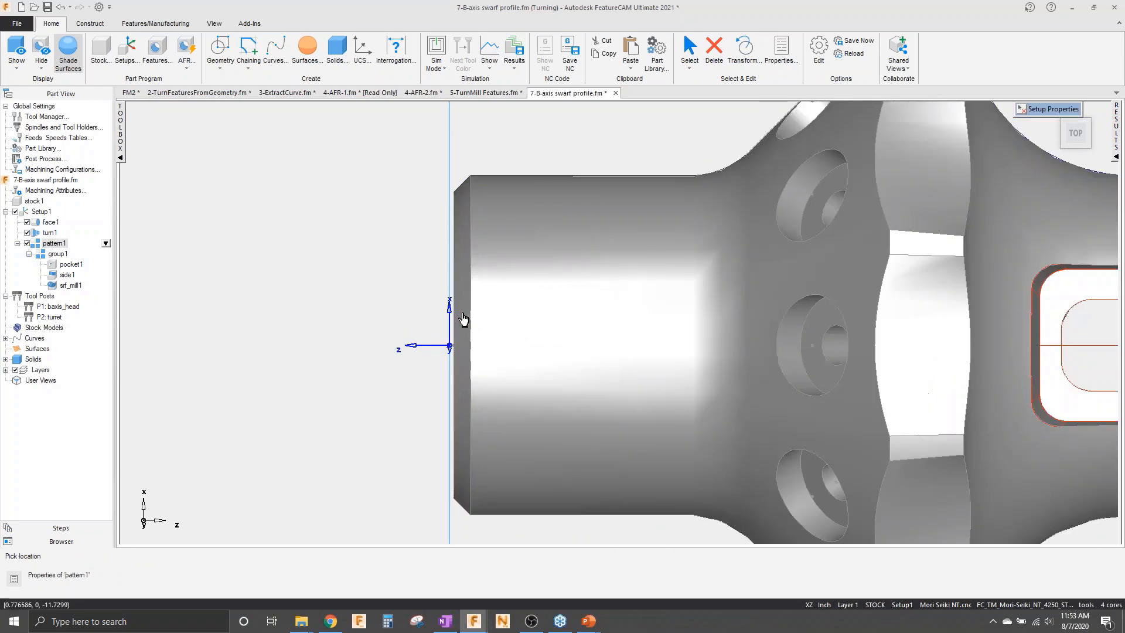
click(462, 321)
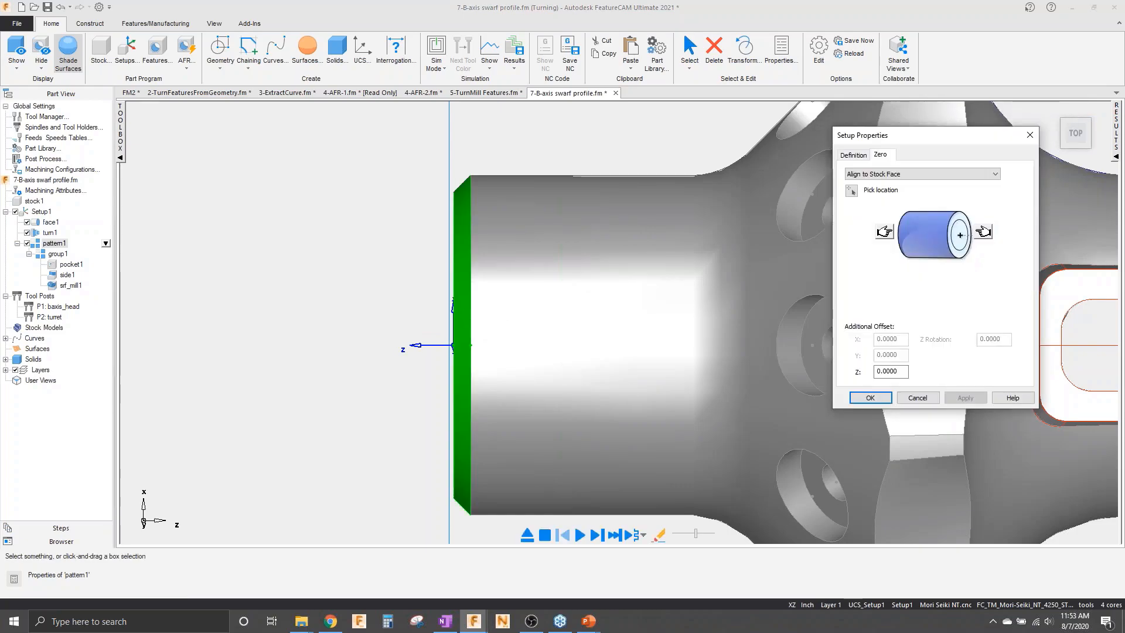
click(889, 401)
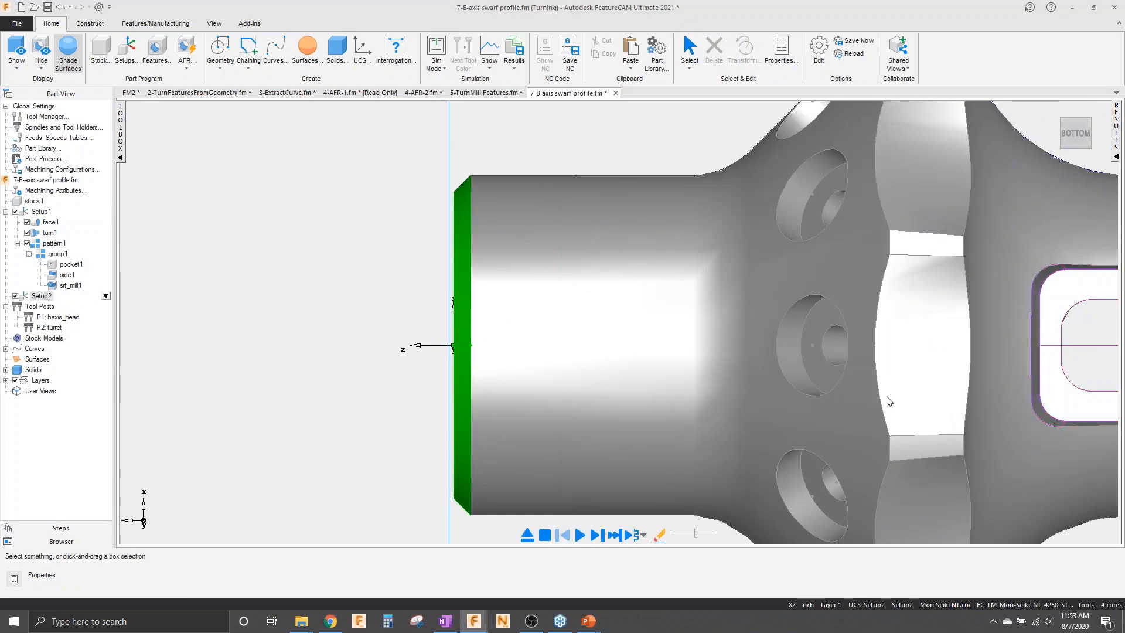
- Add a turning Face feature to the second setup with its default dimensions
click(157, 50)
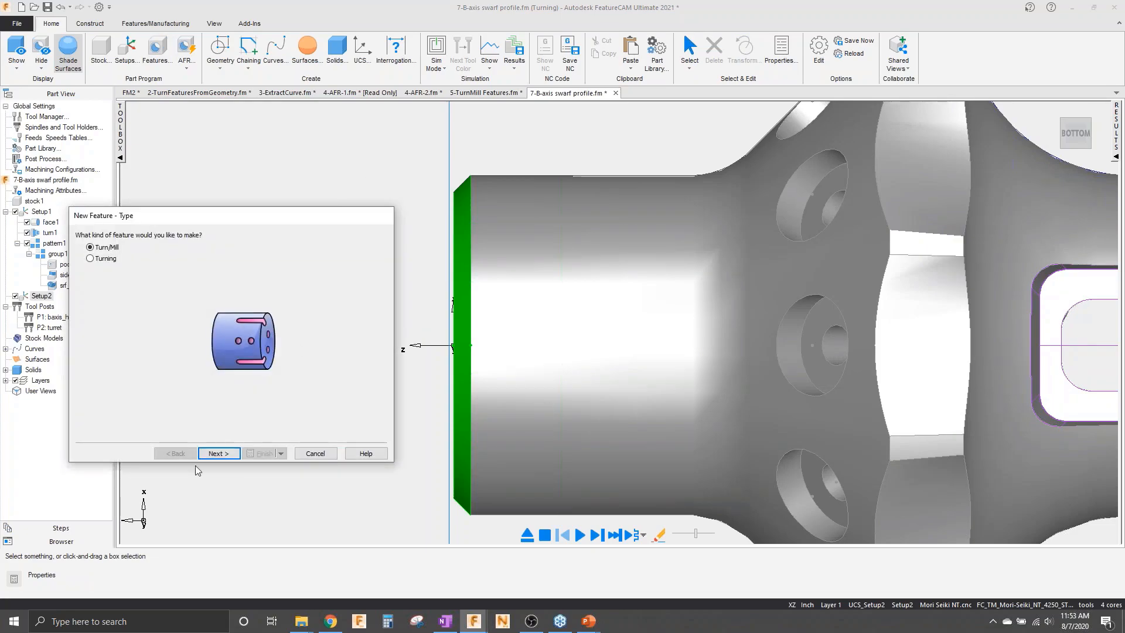
click(91, 259)
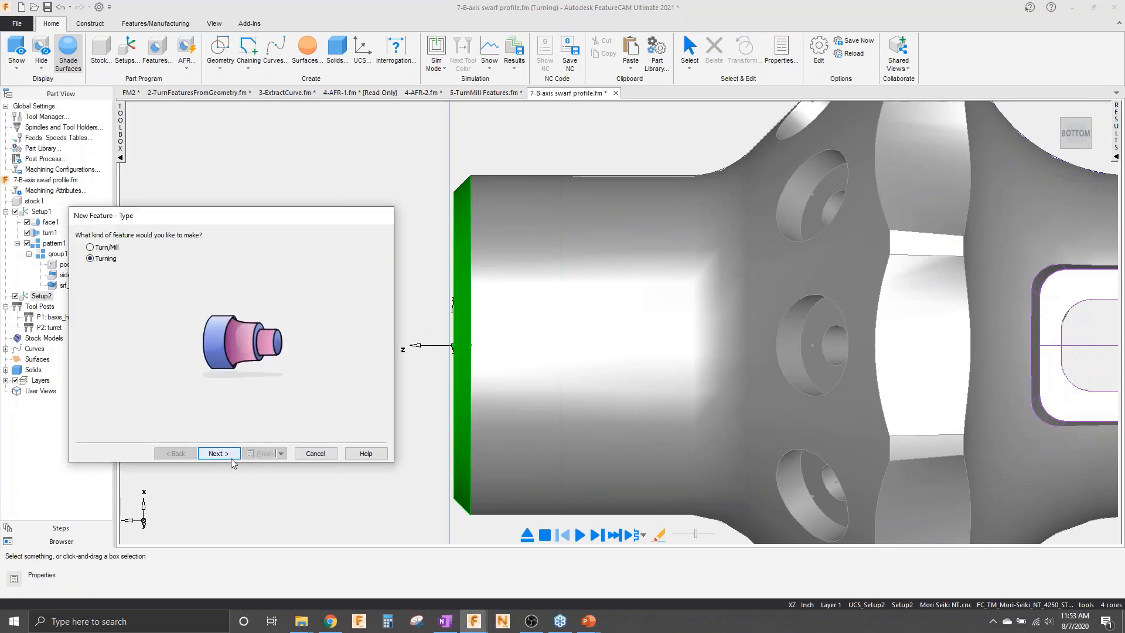
click(218, 453)
click(102, 286)
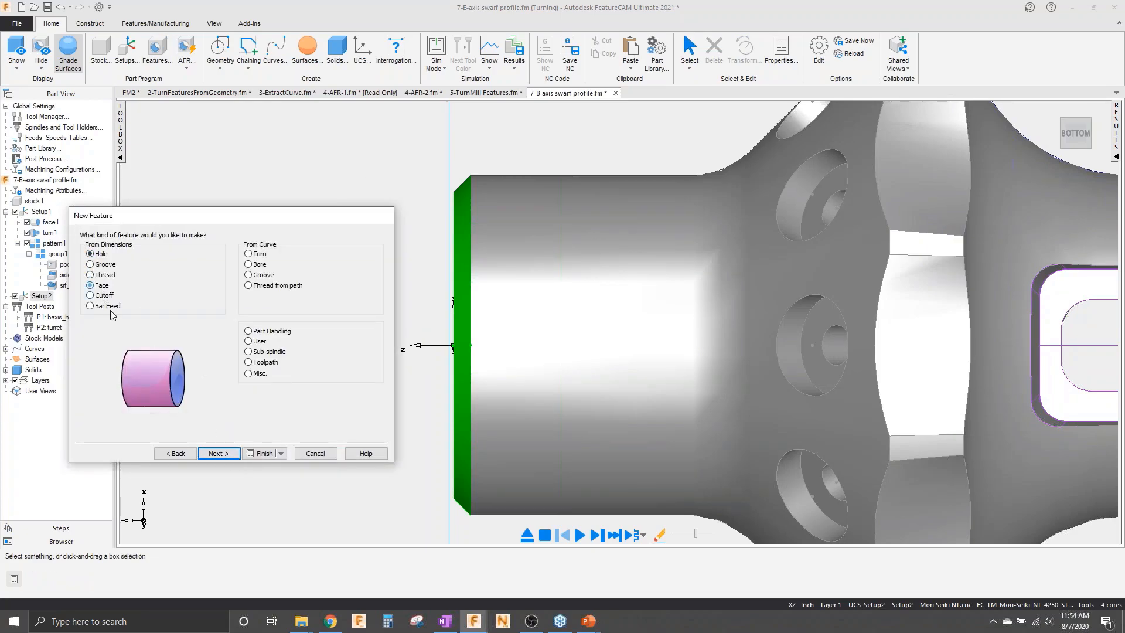
click(218, 453)
click(261, 454)
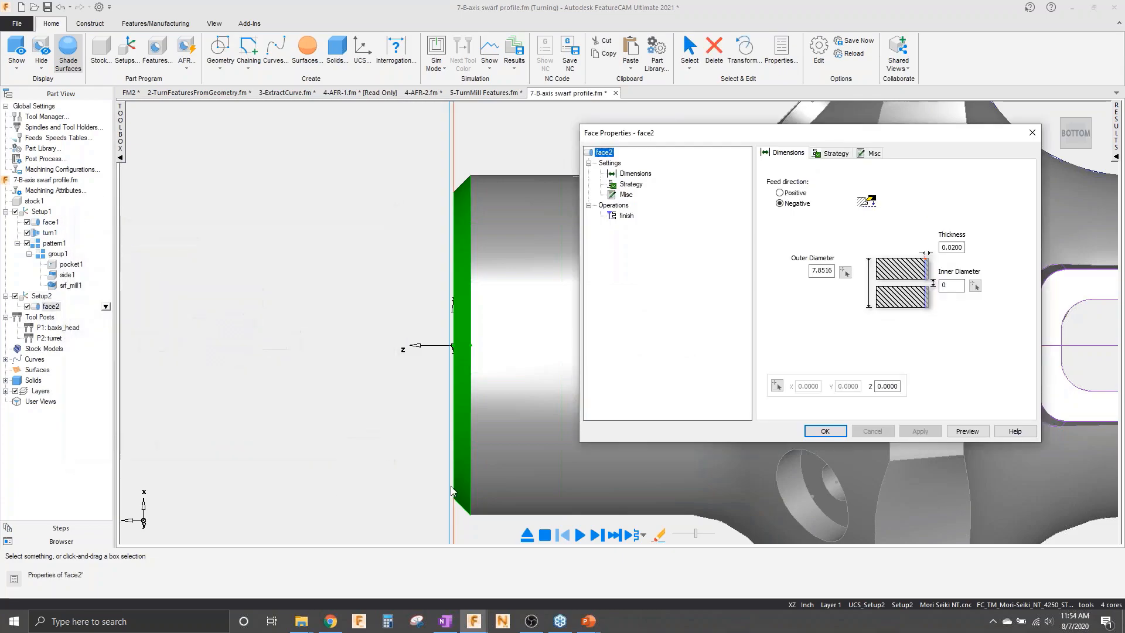
click(826, 432)
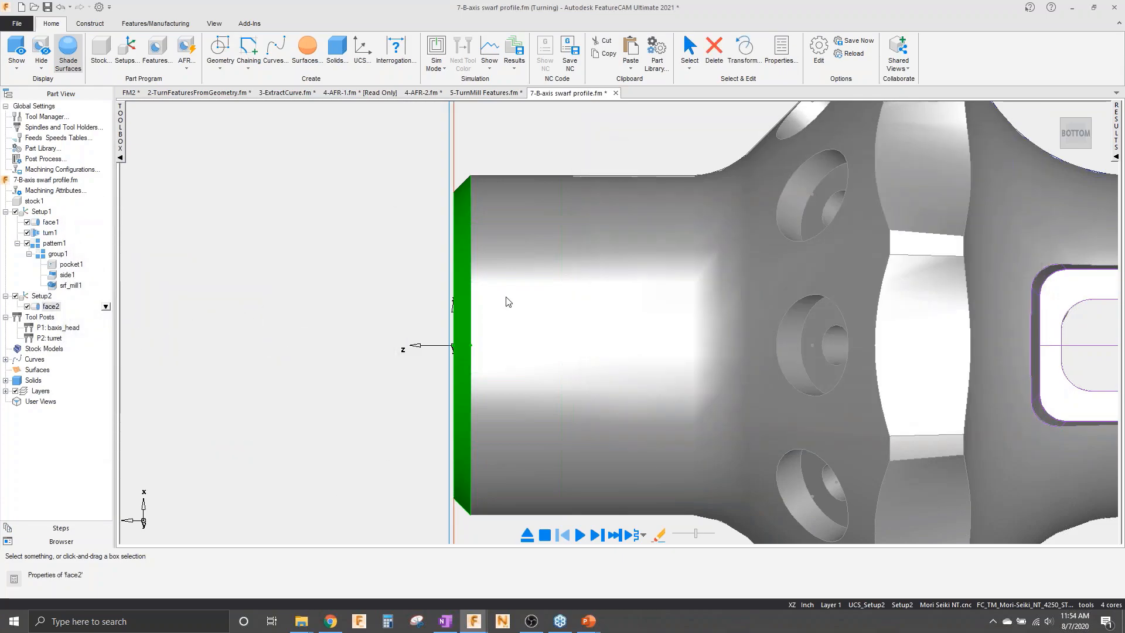
- Hide the solid model and start a turning Turn feature from a curve
click(13, 65)
click(83, 348)
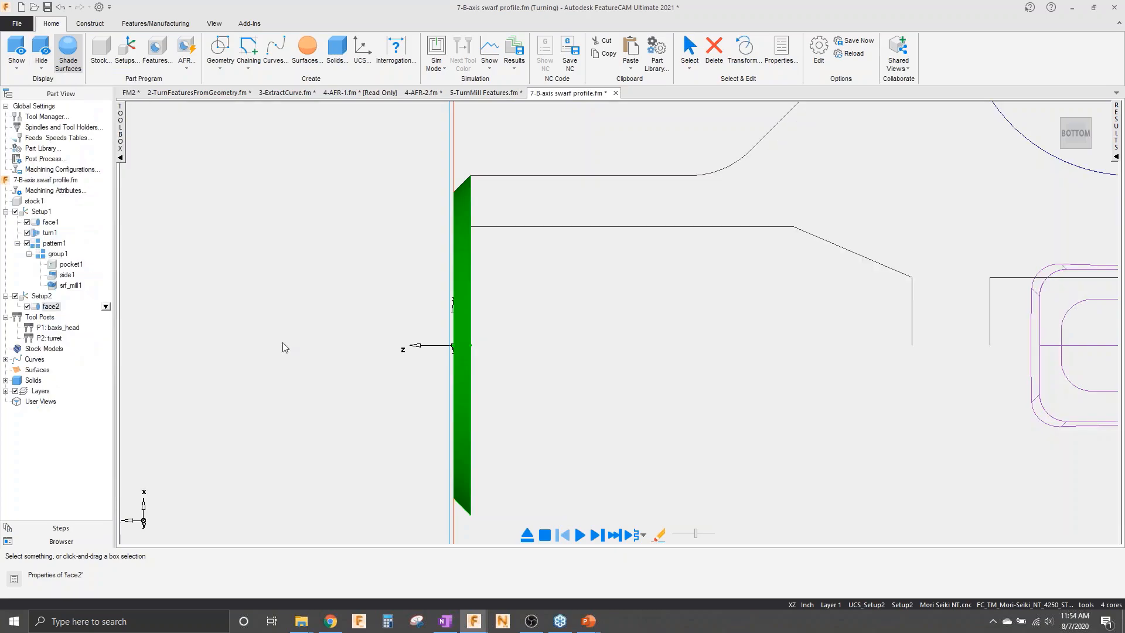
click(346, 318)
click(157, 52)
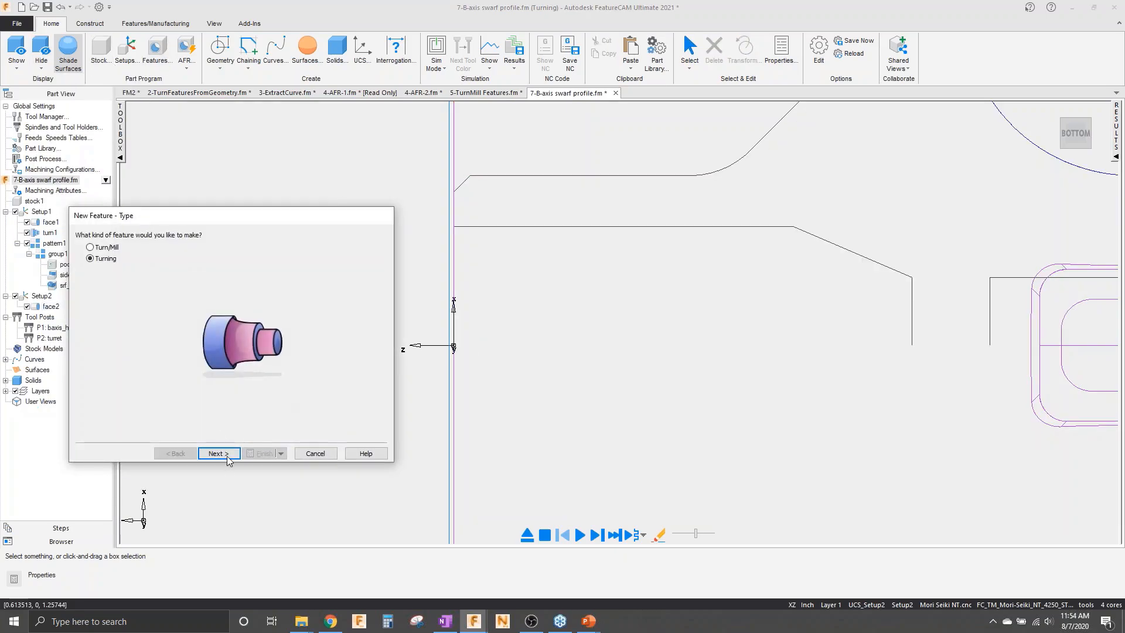
click(228, 458)
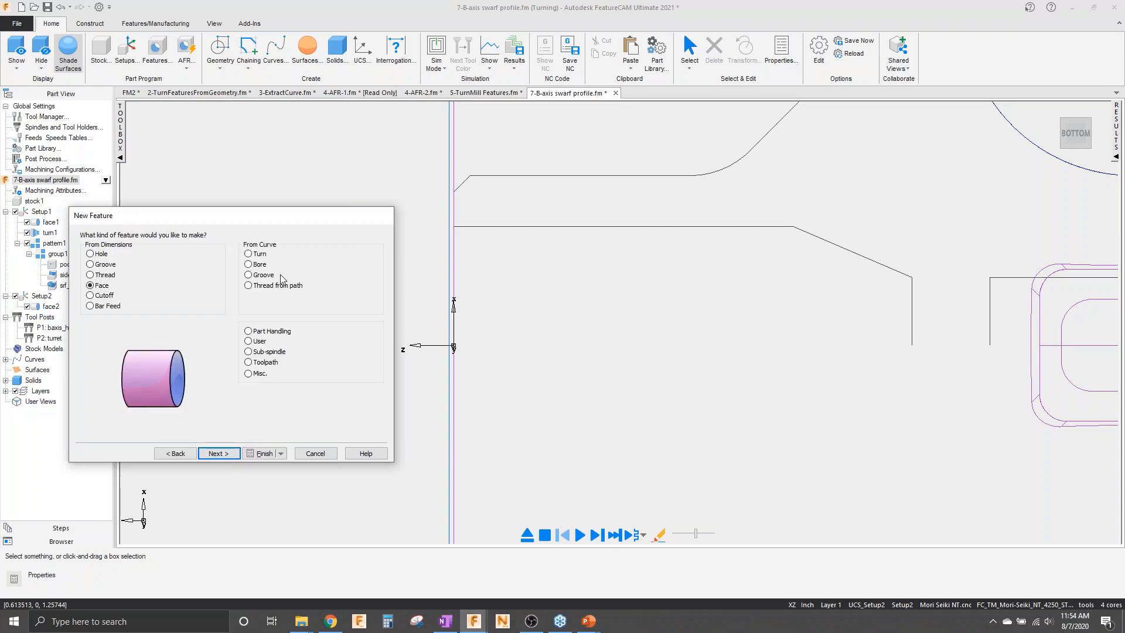
click(233, 452)
- Chain the outer profile from the end chamfer to the flange's peak and finish the Turn feature from that curve
click(347, 378)
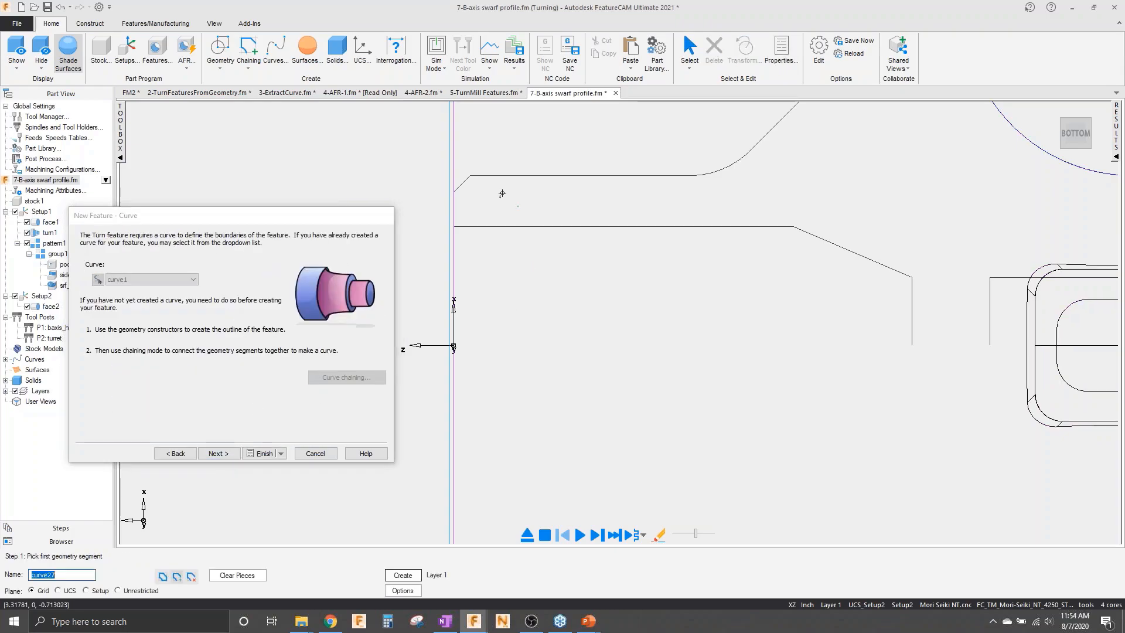
click(461, 182)
scroll(586, 299, down, 2)
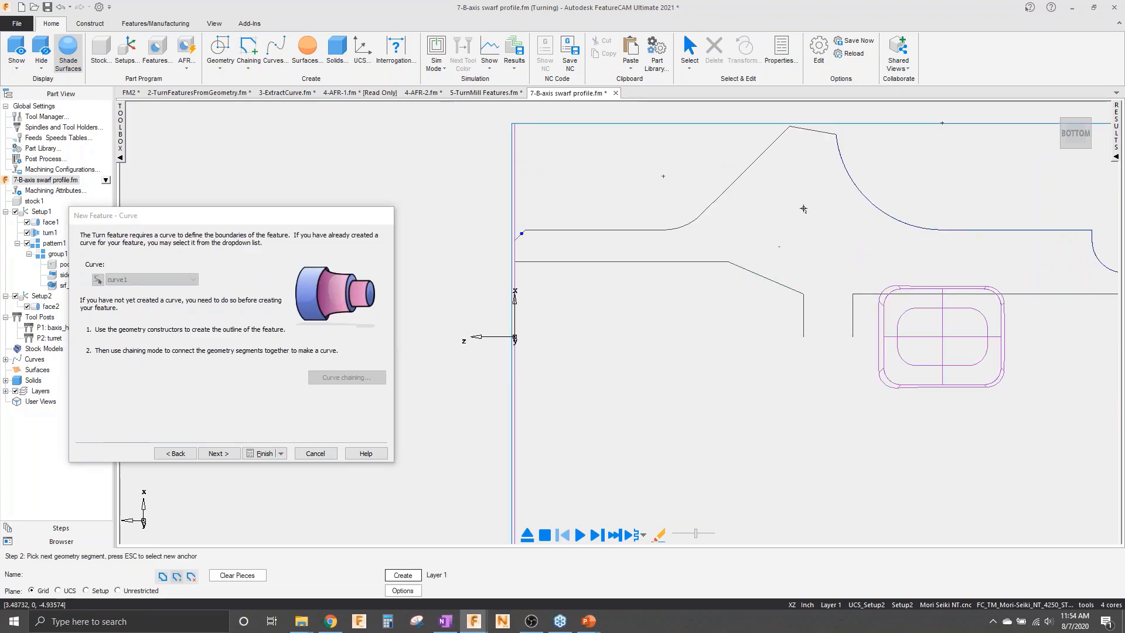
click(768, 147)
click(767, 148)
click(221, 454)
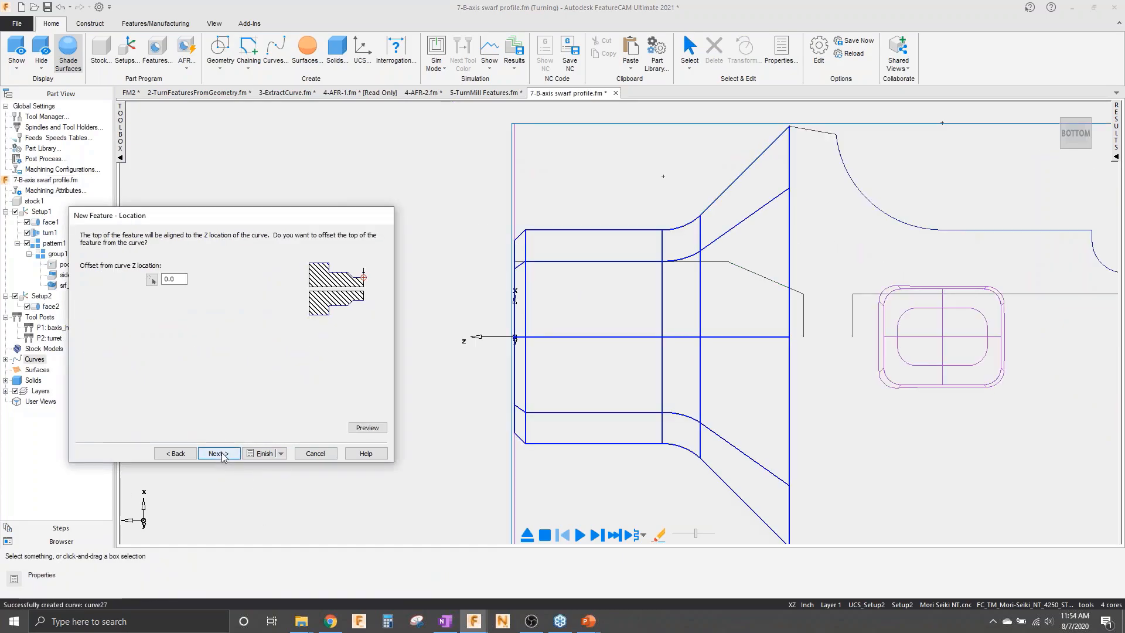
click(264, 454)
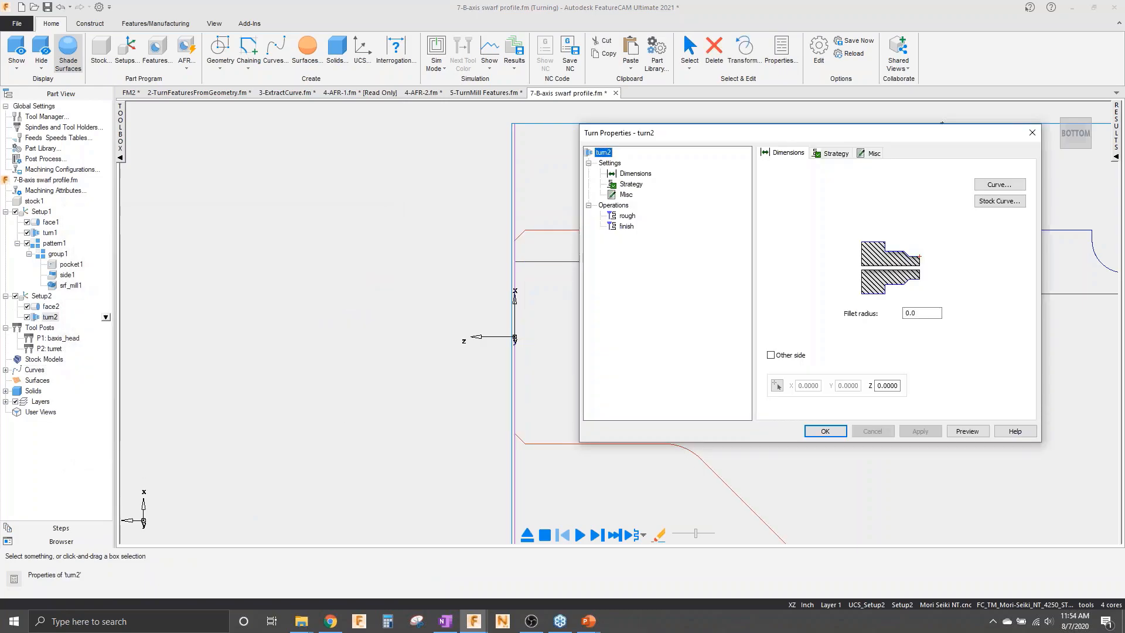
click(822, 431)
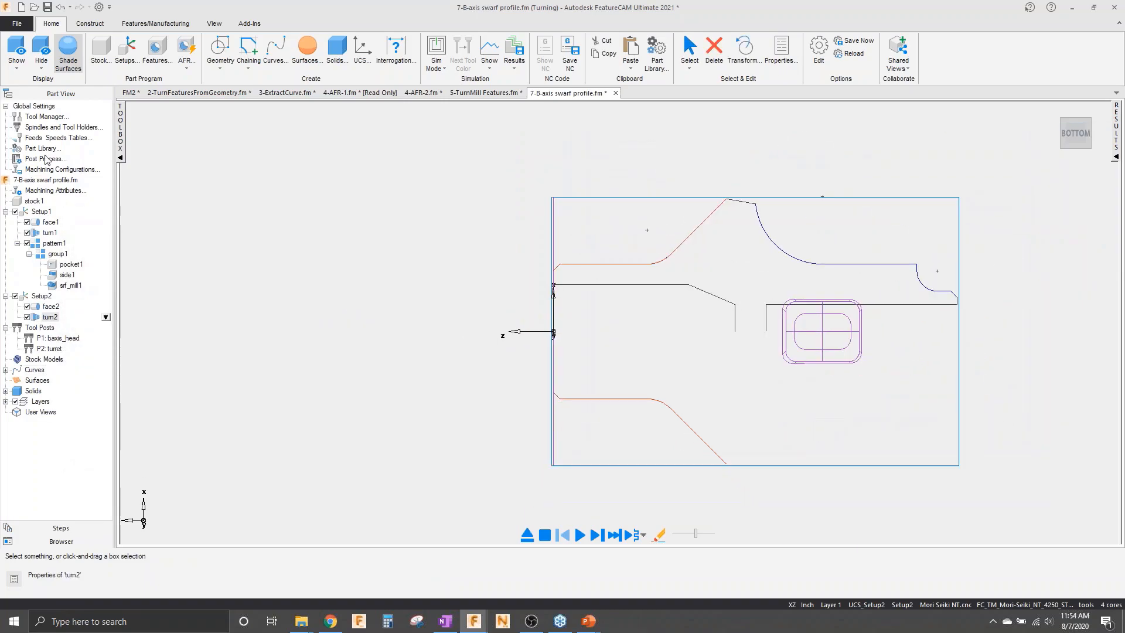
- Show the solid again and select the front-facing scalloped faces and the narrow flats between them on the flange rim
click(18, 48)
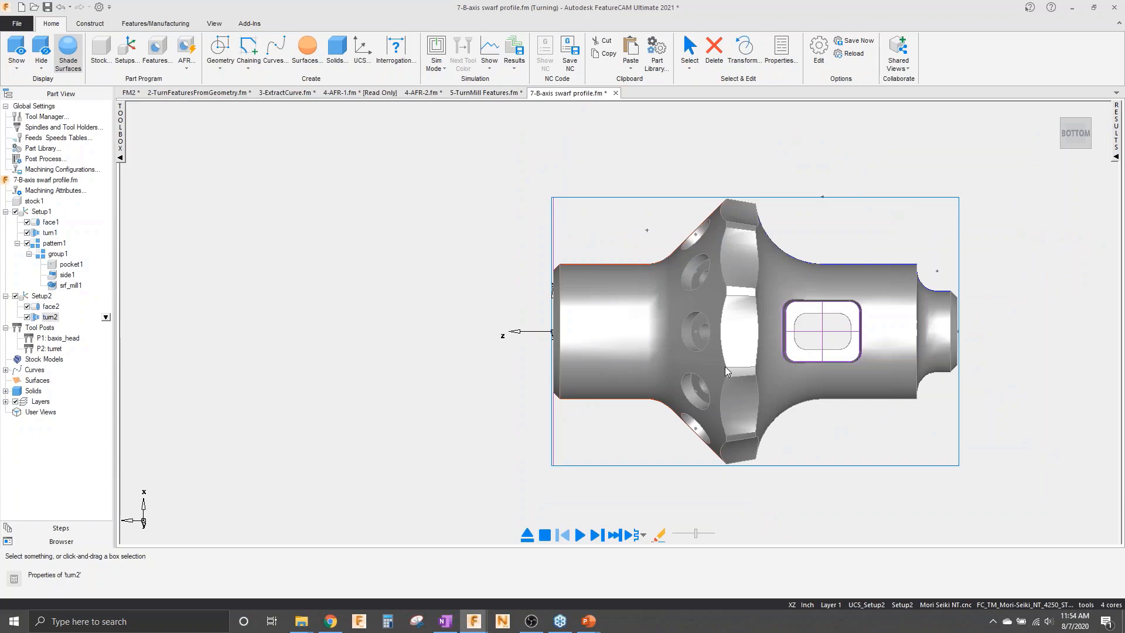
scroll(805, 345, up, 2)
click(706, 349)
shift+click(705, 170)
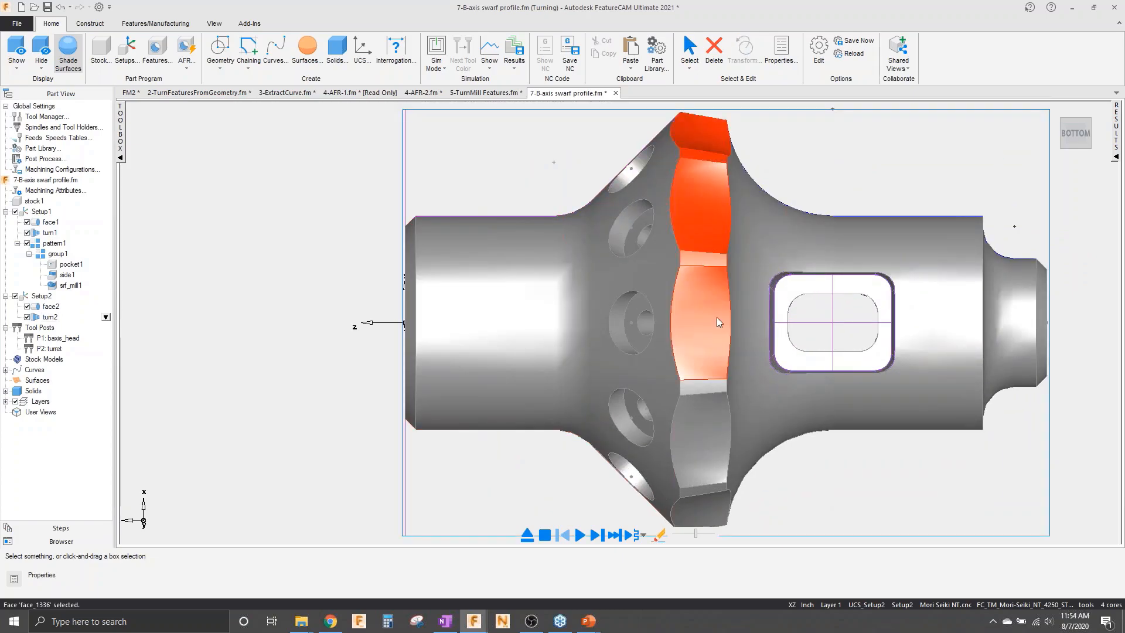
click(716, 390)
shift+click(712, 410)
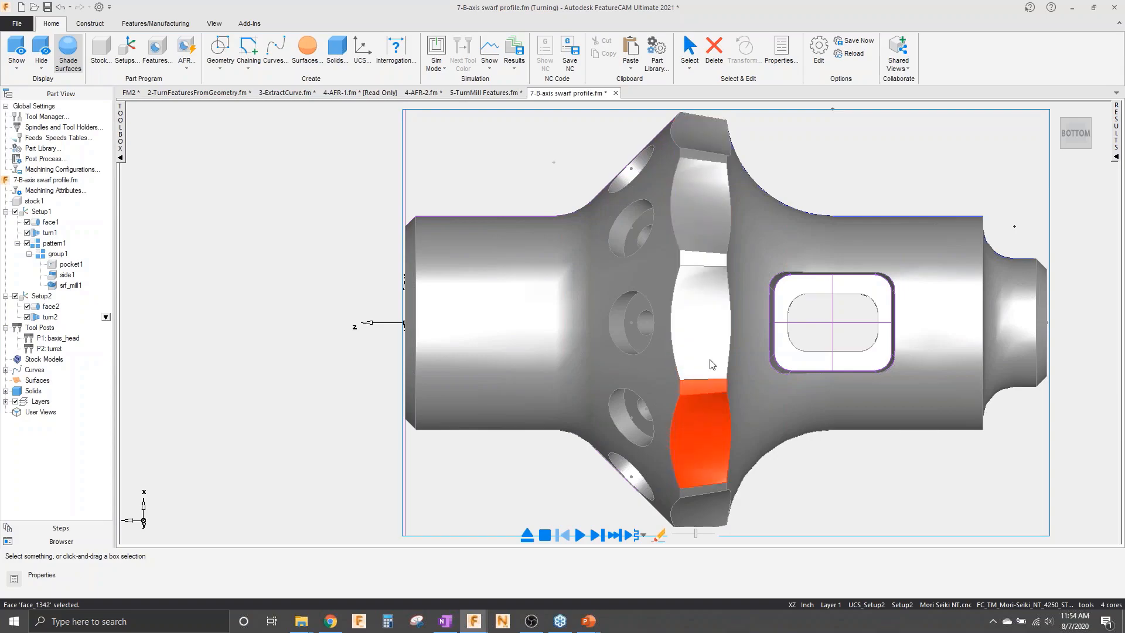
shift+click(708, 332)
shift+click(698, 162)
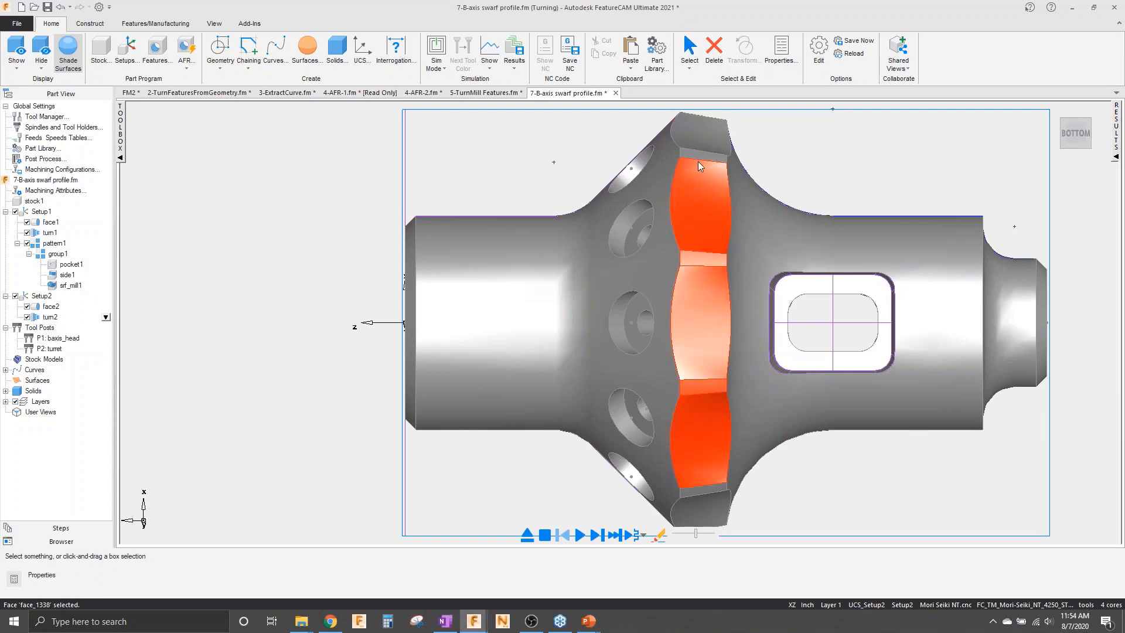
- Add the adjoining scalloped faces and narrow flats around the far side of the flange rim to the selection
middle_drag(701, 133, 736, 440)
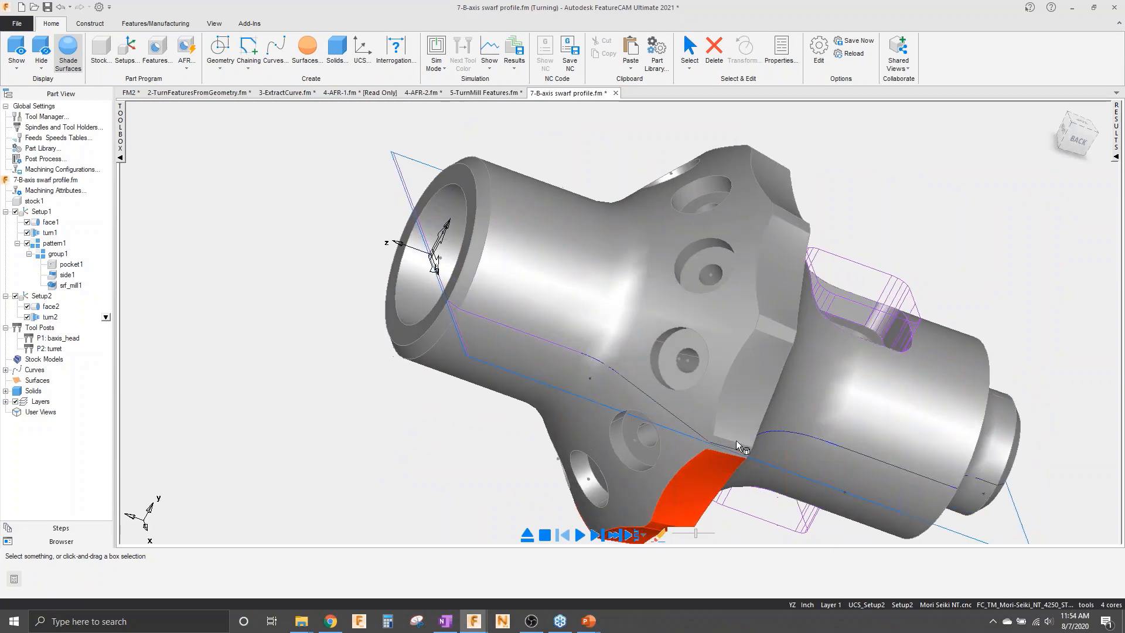
scroll(724, 461, up, 5)
shift+click(722, 420)
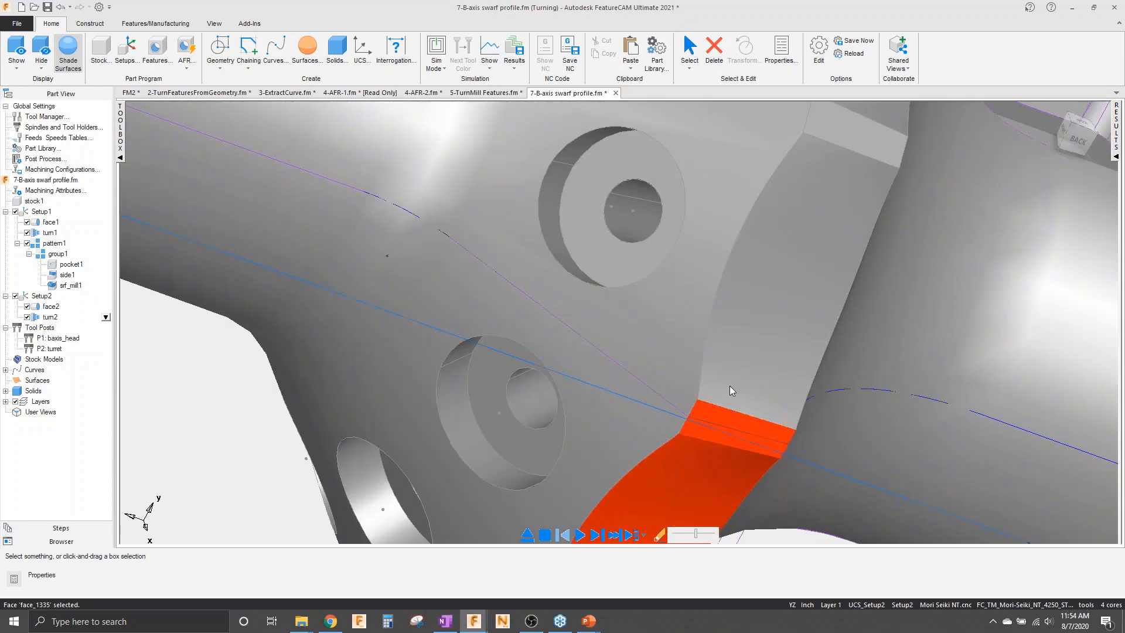
shift+click(730, 385)
middle_drag(837, 242, 755, 492)
scroll(767, 348, down, 5)
middle_drag(773, 361, 684, 279)
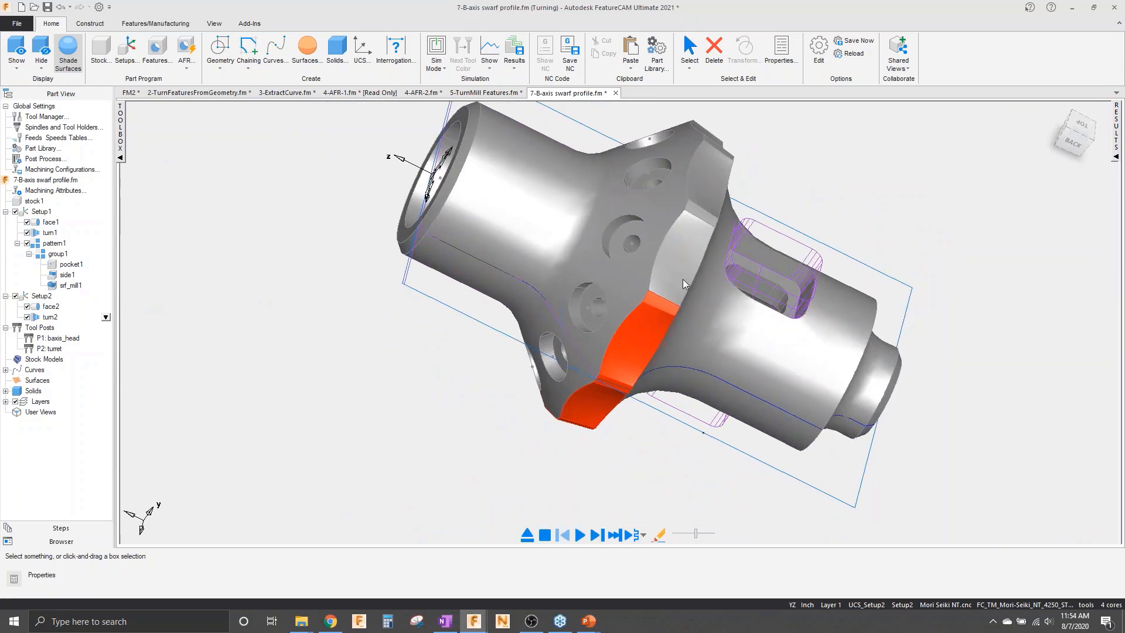
shift+click(683, 279)
middle_drag(709, 161, 709, 280)
shift+click(710, 273)
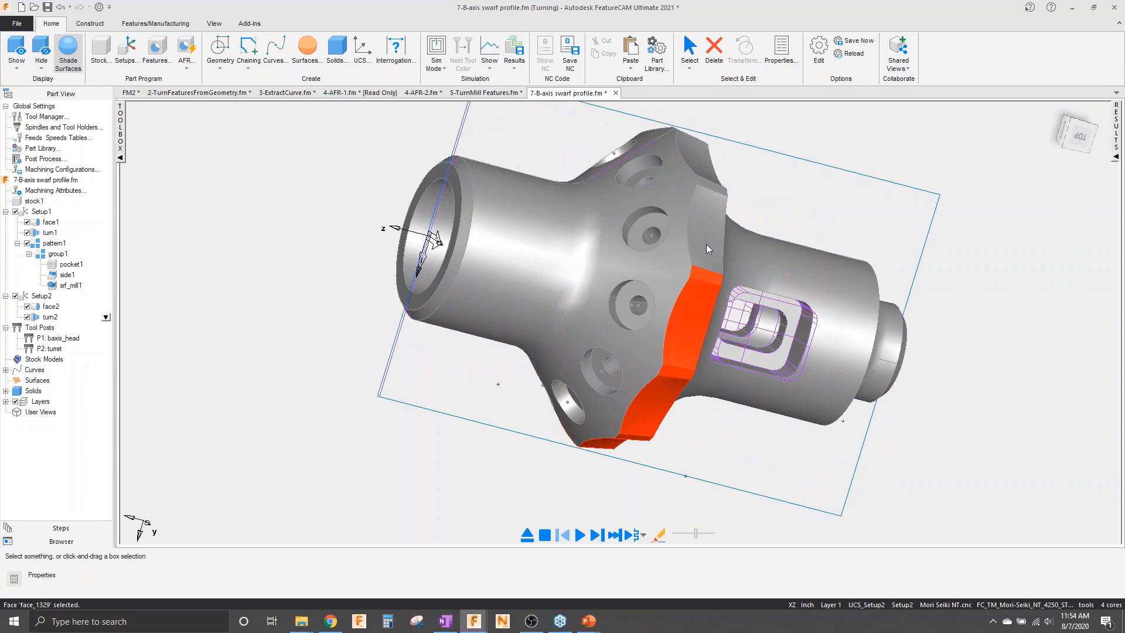
shift+click(708, 183)
shift+click(699, 163)
- Add the remaining flange rim faces to complete the selected ring of scallops and flats
middle_drag(699, 163, 692, 282)
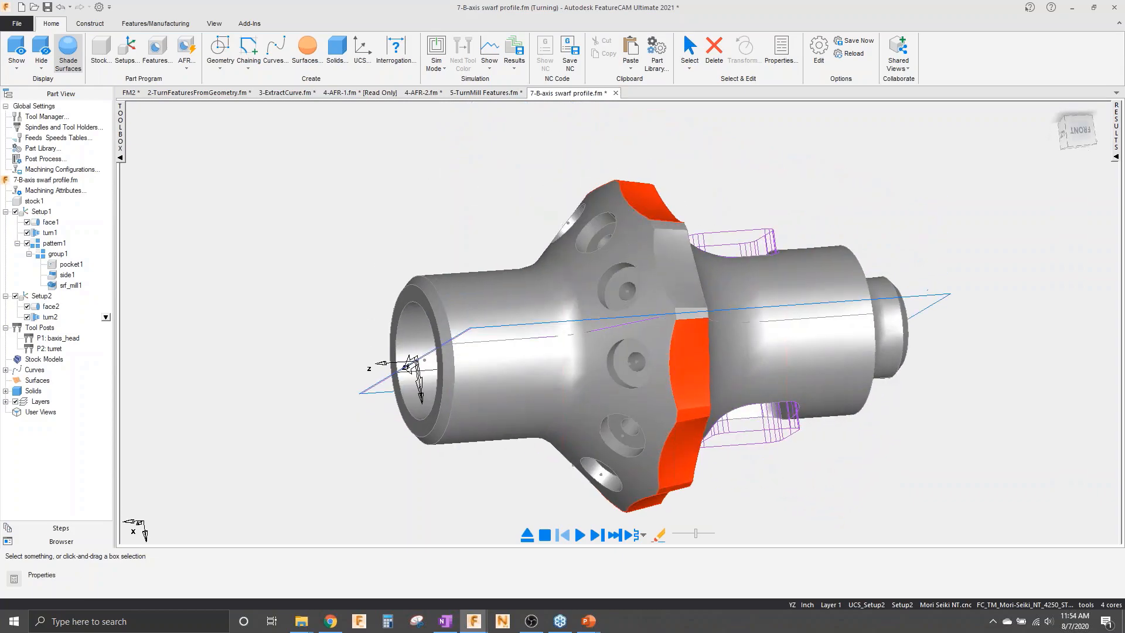
scroll(684, 311, up, 3)
shift+click(694, 329)
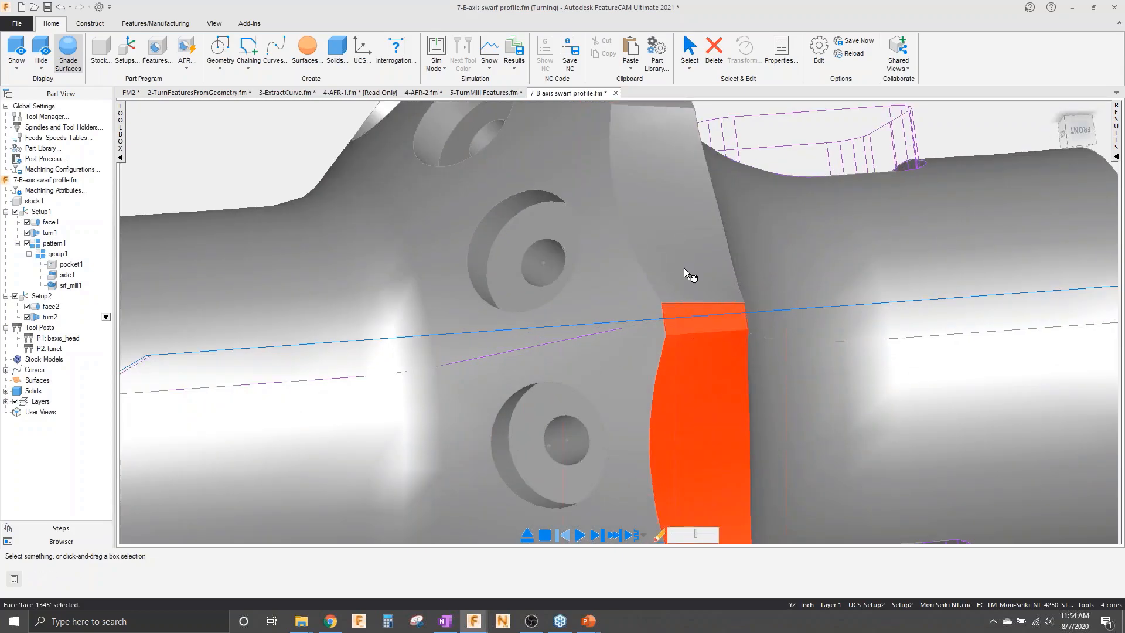
shift+click(684, 268)
scroll(684, 268, down, 5)
scroll(653, 259, up, 2)
shift+click(626, 220)
scroll(626, 220, down, 3)
middle_drag(641, 339, 610, 161)
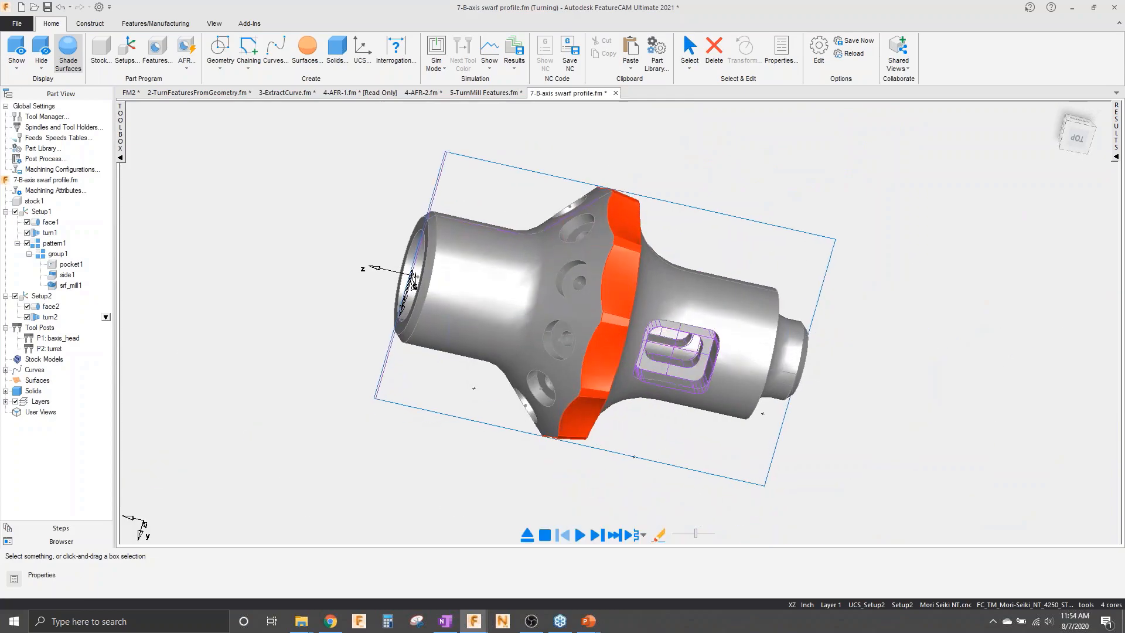
- Start a Turn/Mill Surface Milling feature using the selected flange rim faces as part surfaces
key(ctrl+r)
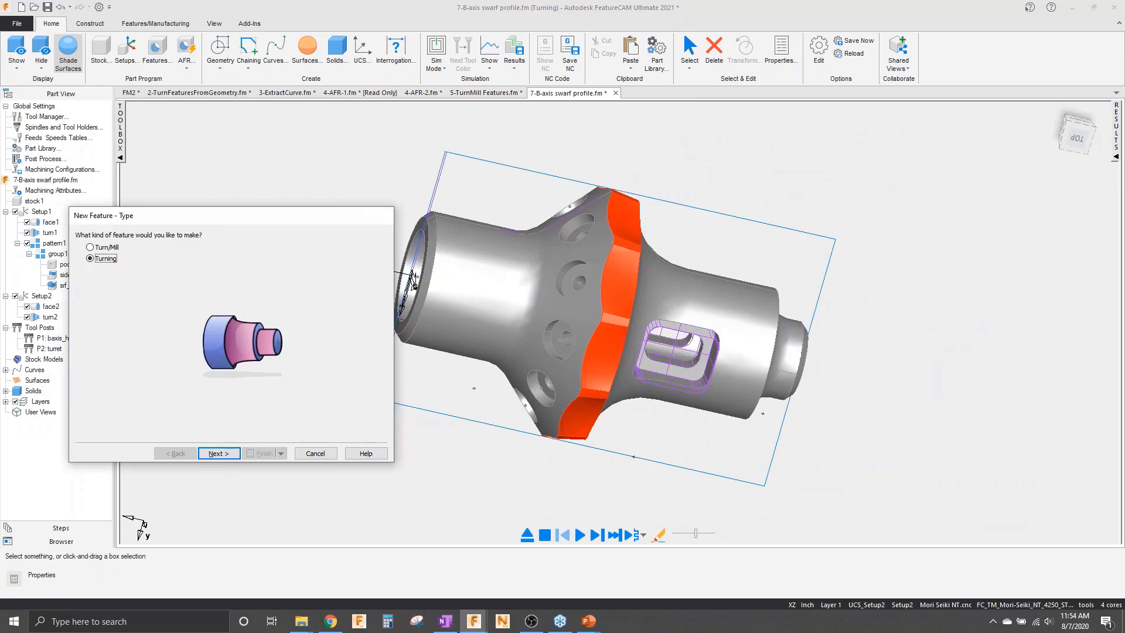
drag(279, 222, 374, 160)
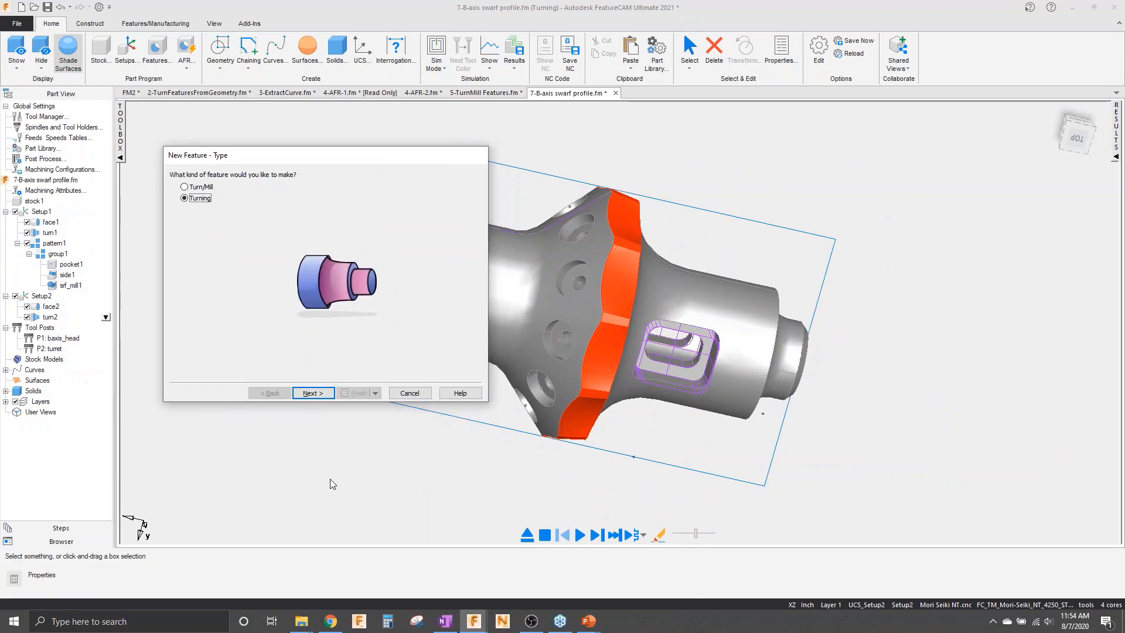
click(201, 187)
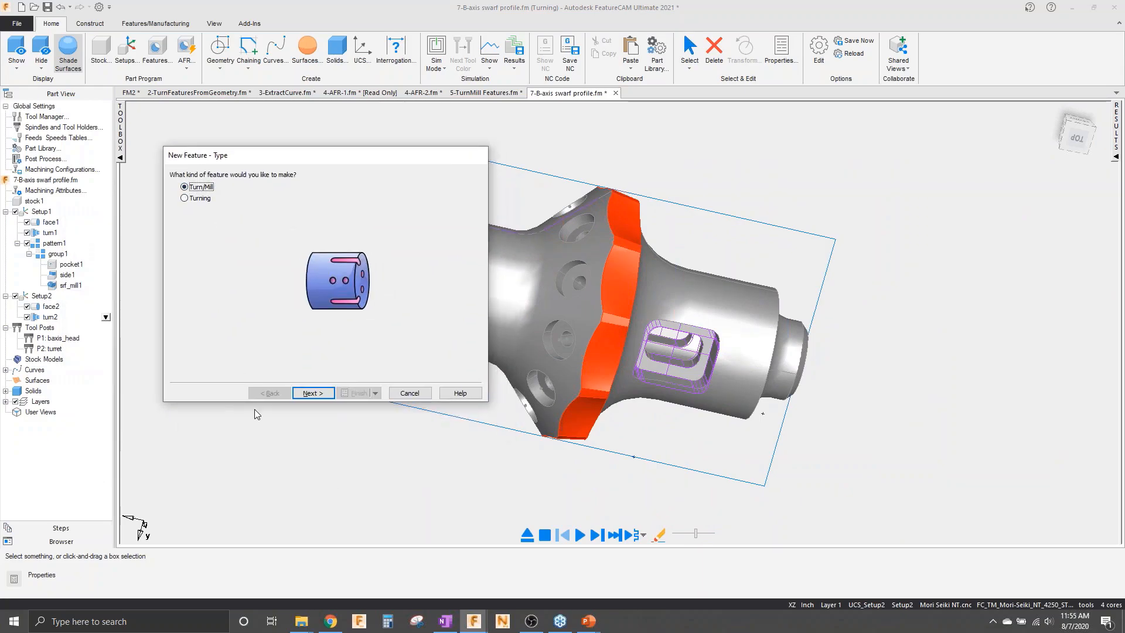
click(316, 396)
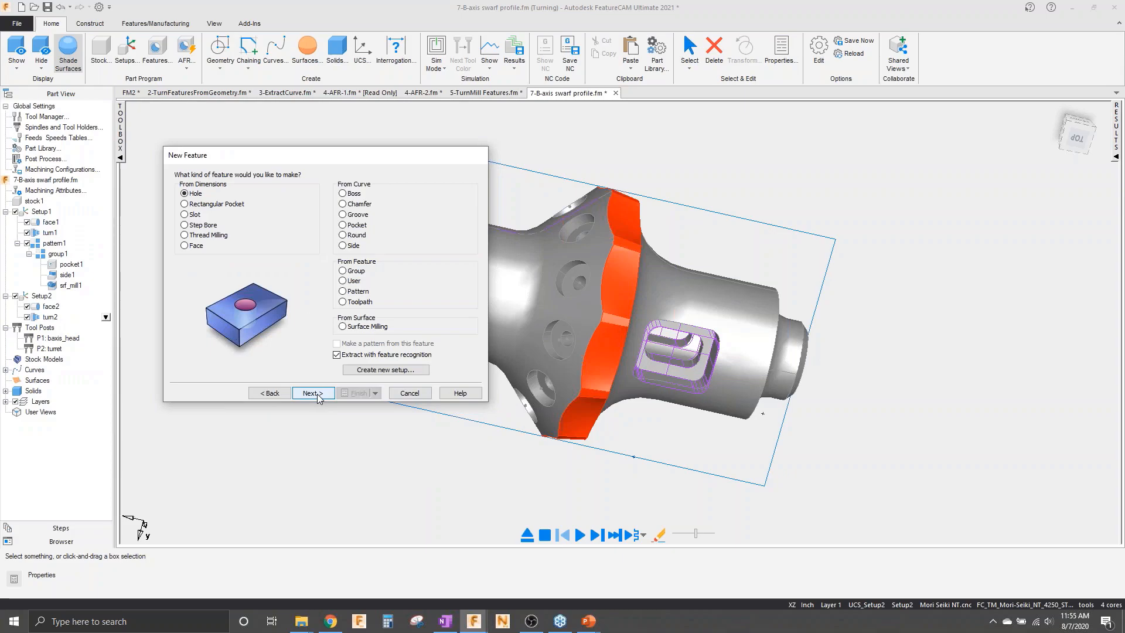
click(349, 328)
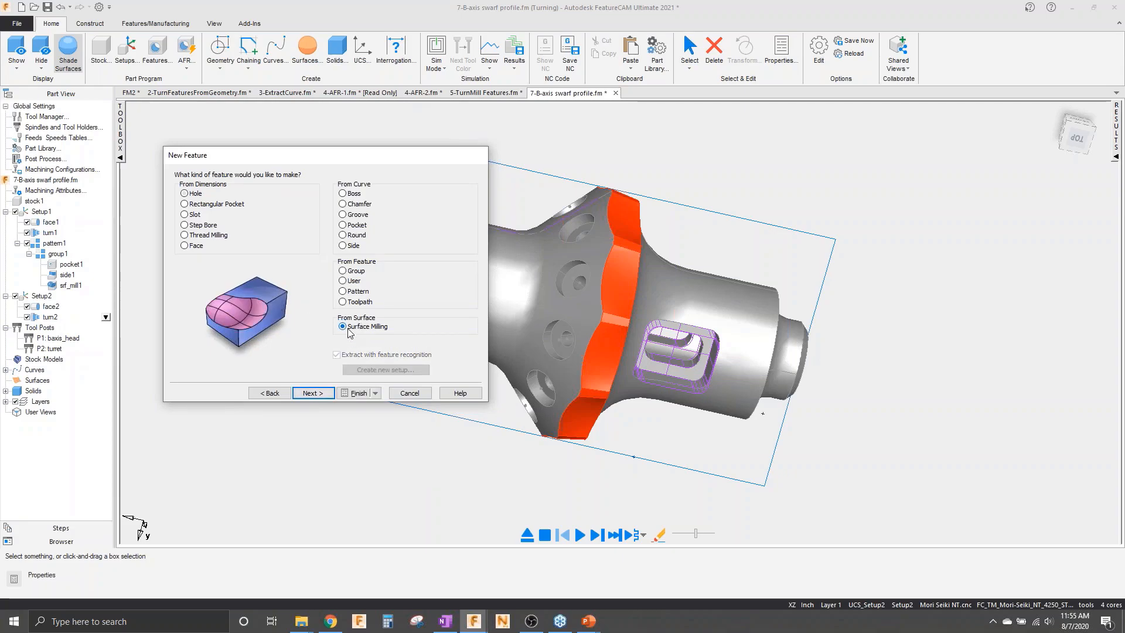
click(315, 395)
click(315, 394)
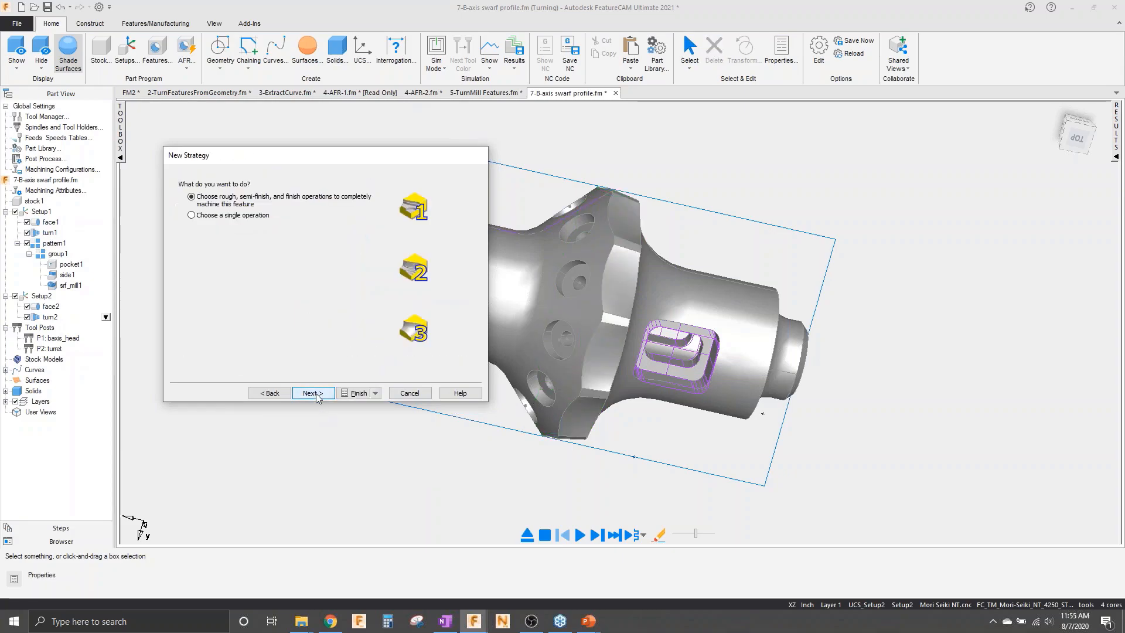
- Choose a single Swarf operation with gouge check for the surface milling feature, finish it and preview its toolpath
click(263, 216)
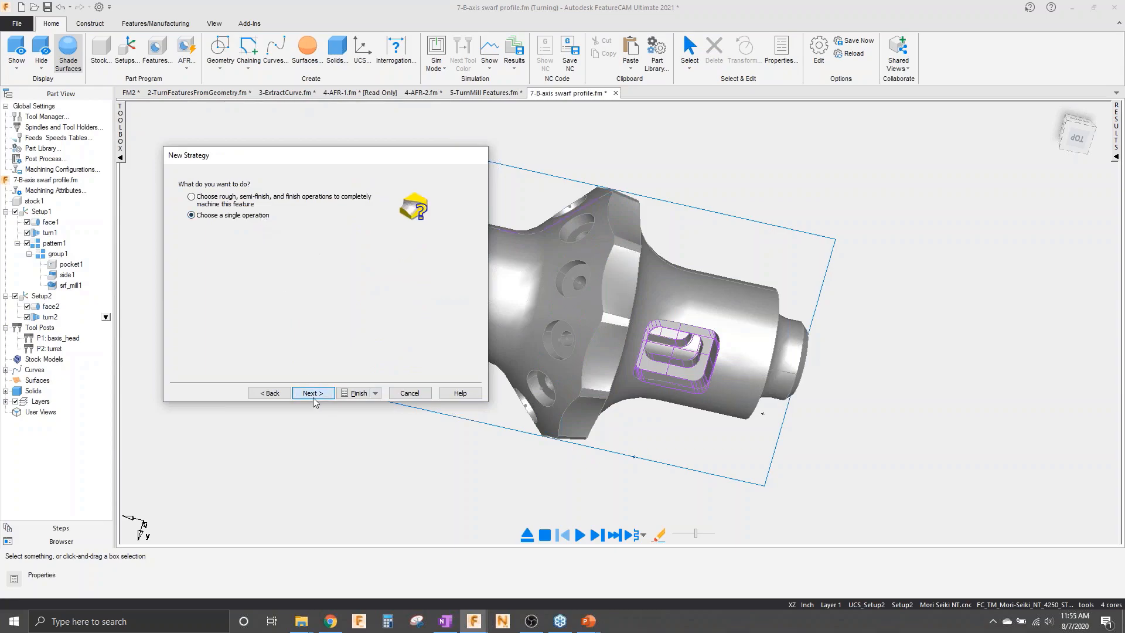
click(313, 393)
click(338, 243)
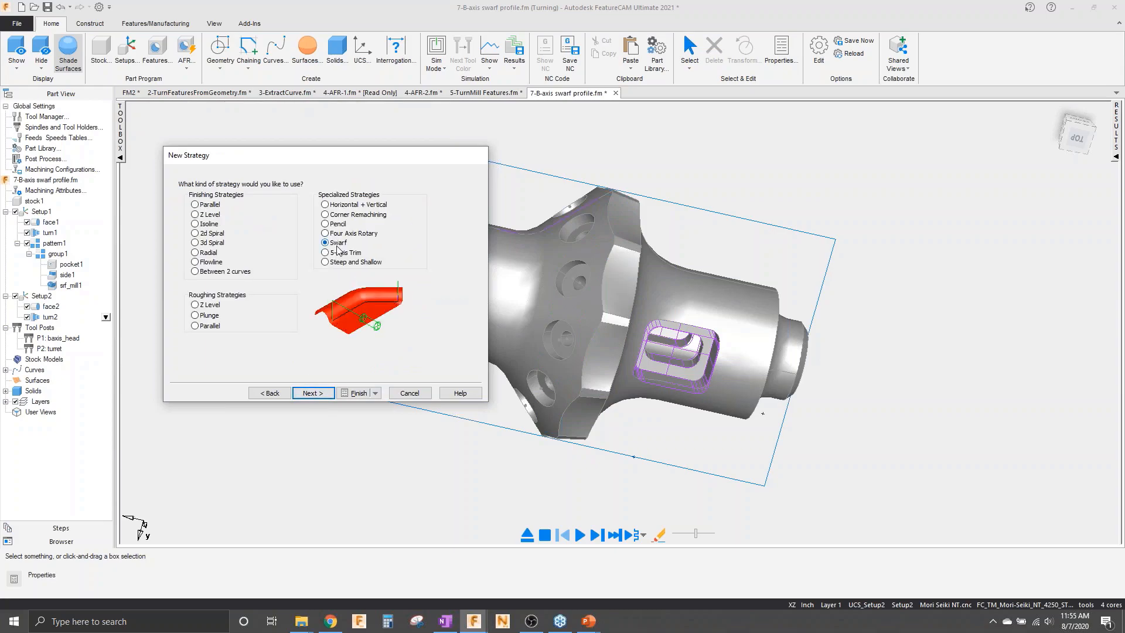
click(314, 395)
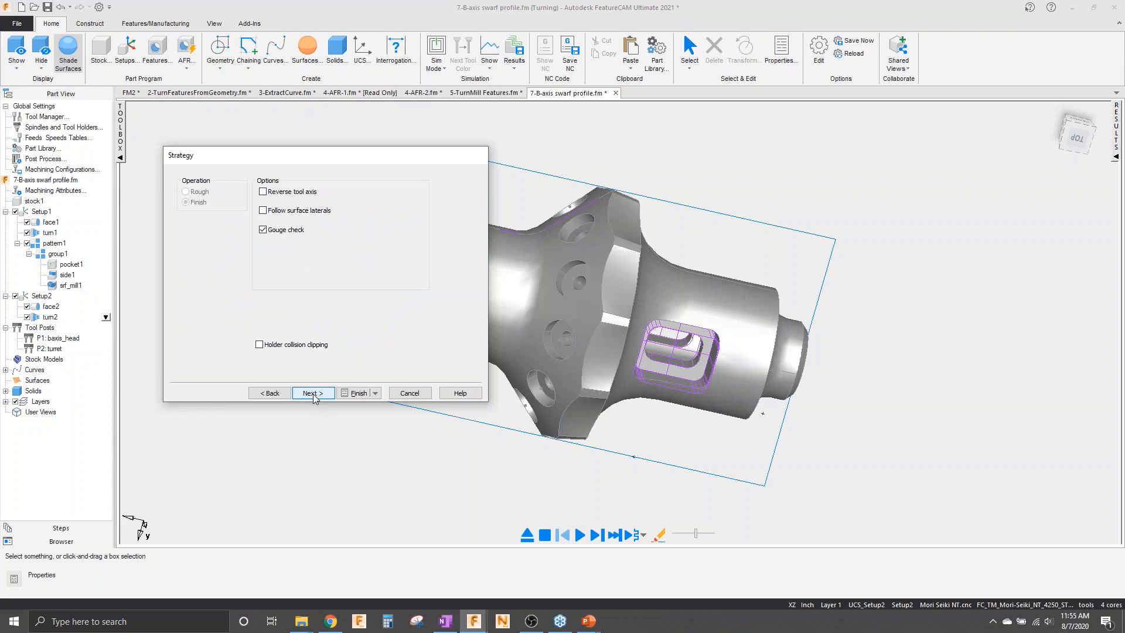
click(356, 395)
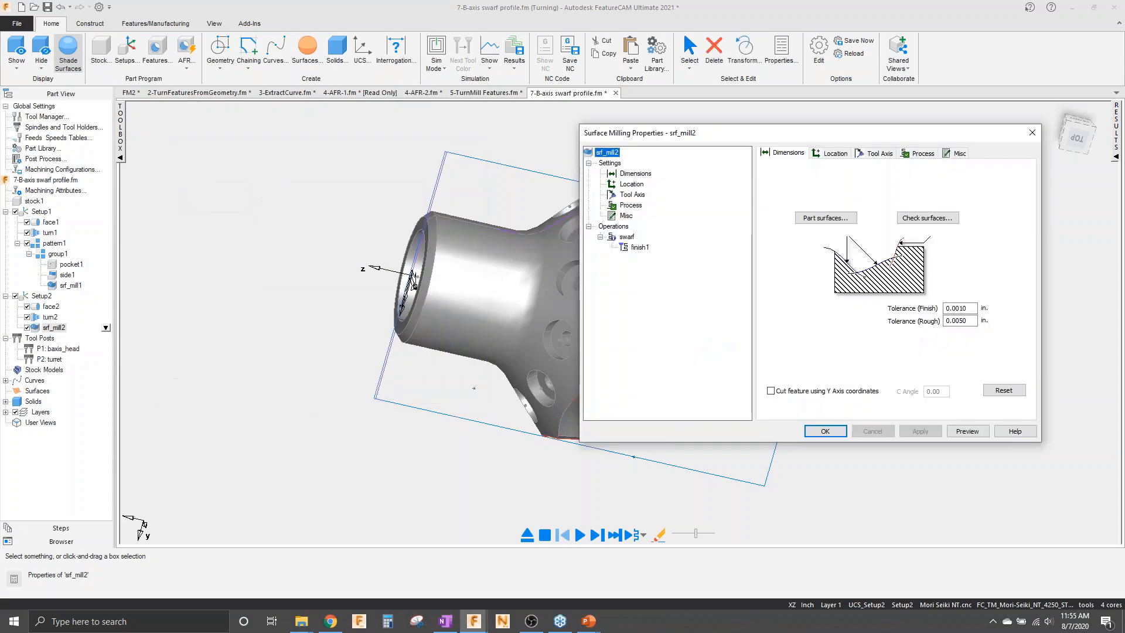
click(966, 431)
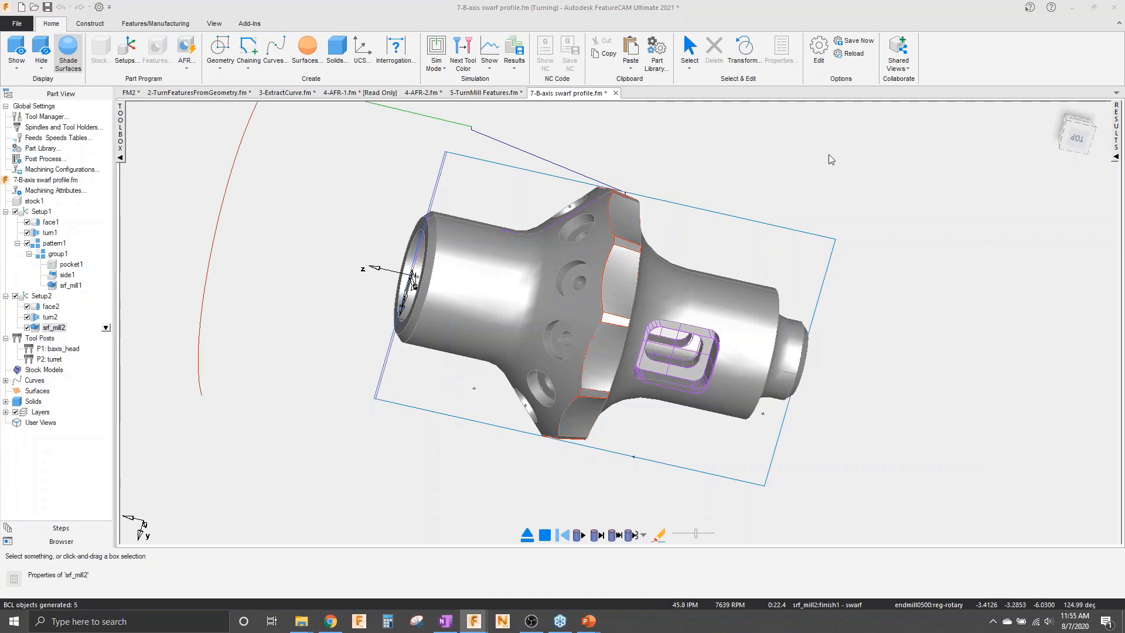
- Examine the previewed swarf toolpath against the flange rim's scalloped faces up close, and end the preview
scroll(670, 218, down, 1)
middle_drag(670, 219, 597, 520)
scroll(607, 335, up, 4)
middle_drag(586, 354, 592, 236)
scroll(606, 263, up, 4)
scroll(545, 280, down, 3)
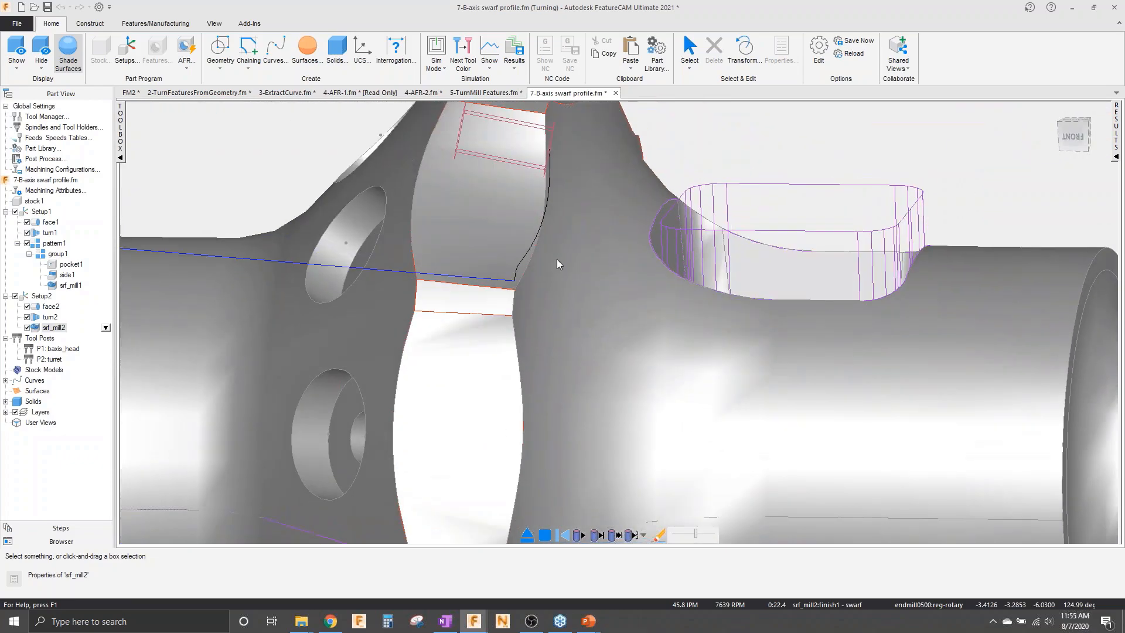
scroll(558, 264, down, 3)
click(528, 537)
click(605, 568)
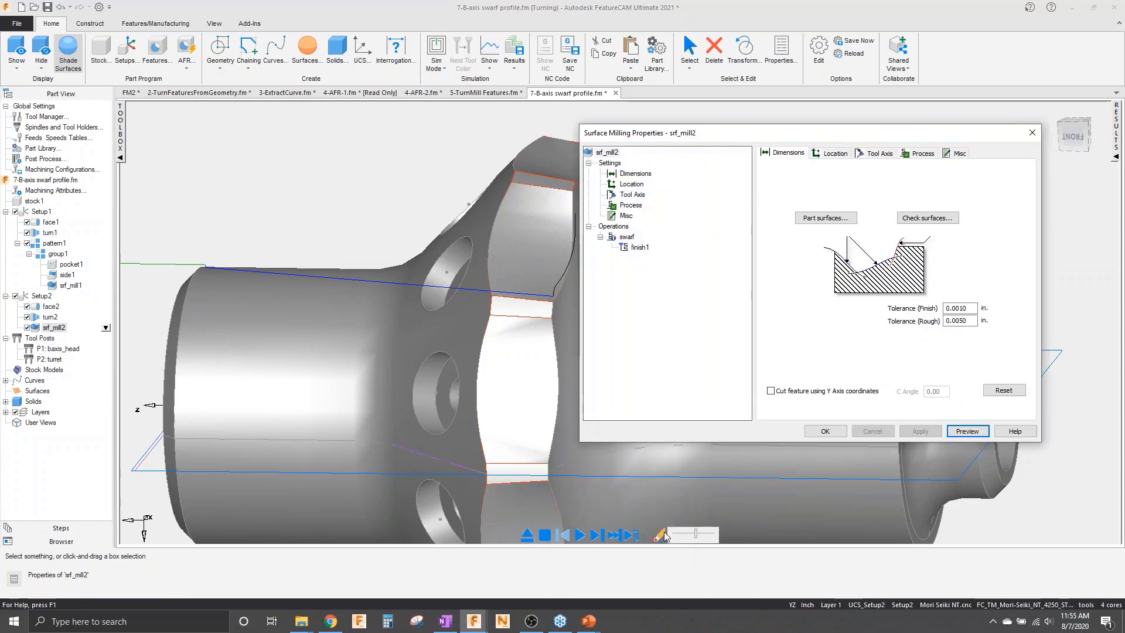
- Set the axial offset of the swarf finish operation to -0.1 in its milling attributes
click(642, 248)
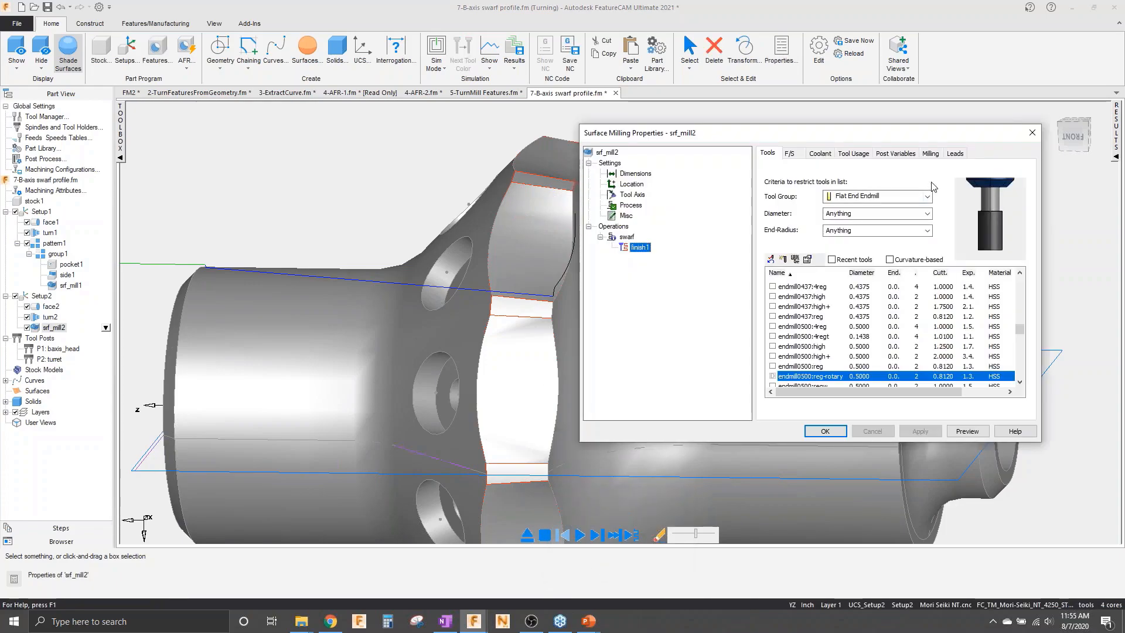
click(936, 154)
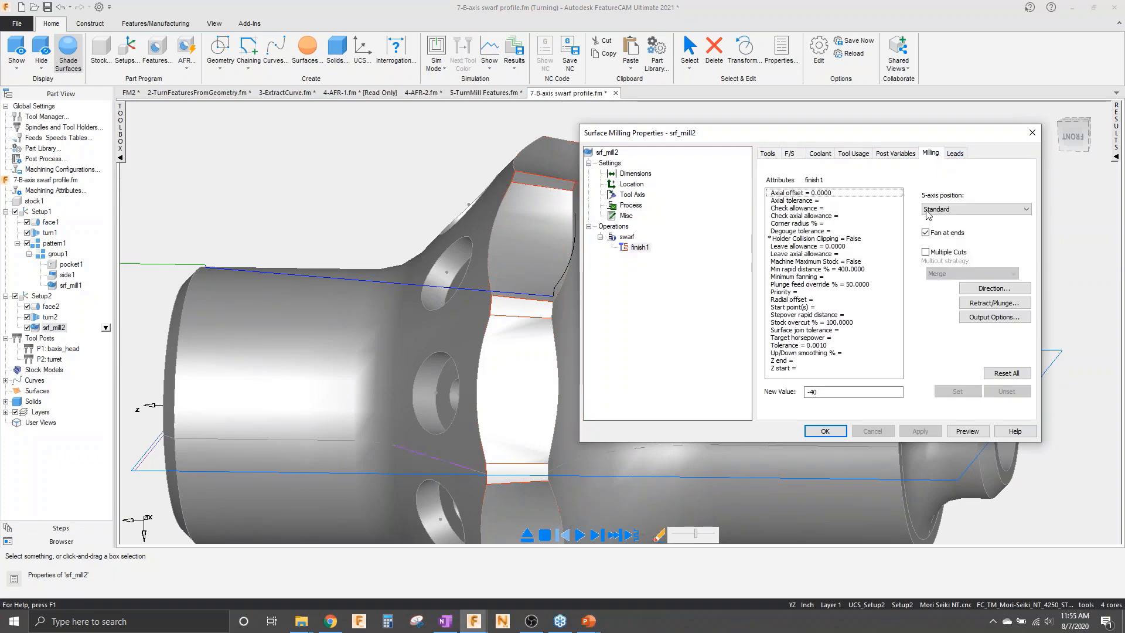
click(792, 195)
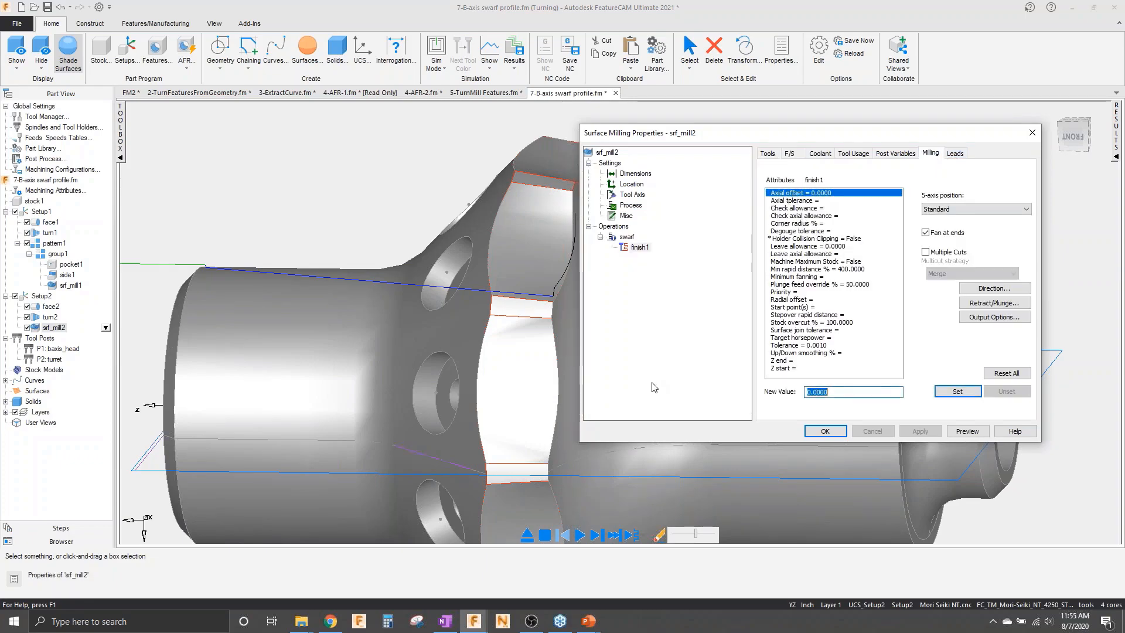
text(-.1)
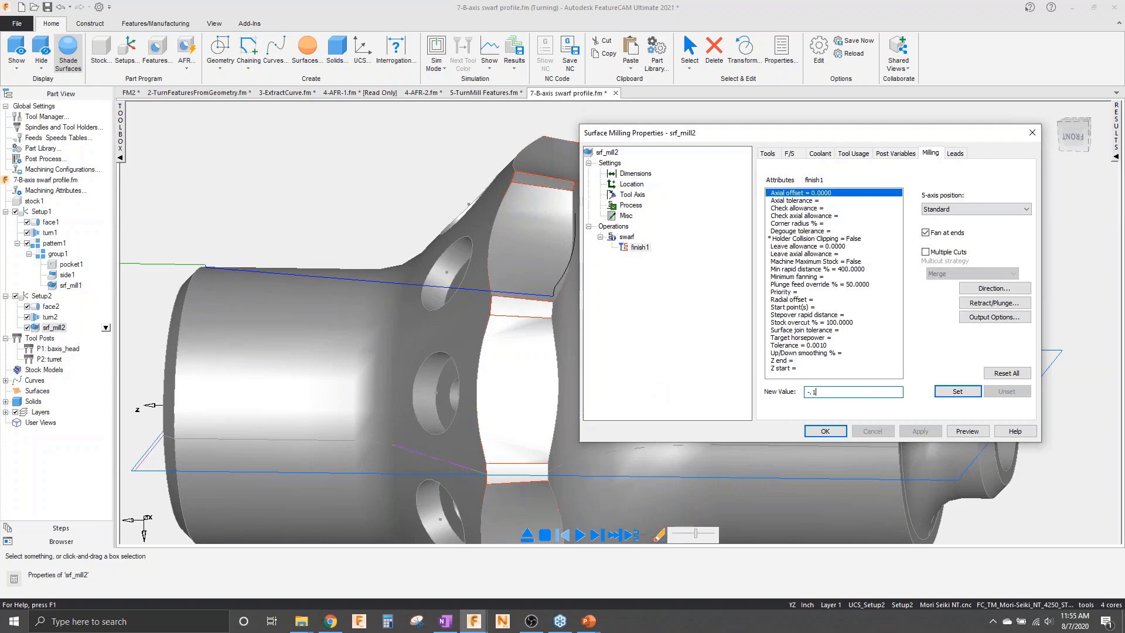
click(947, 393)
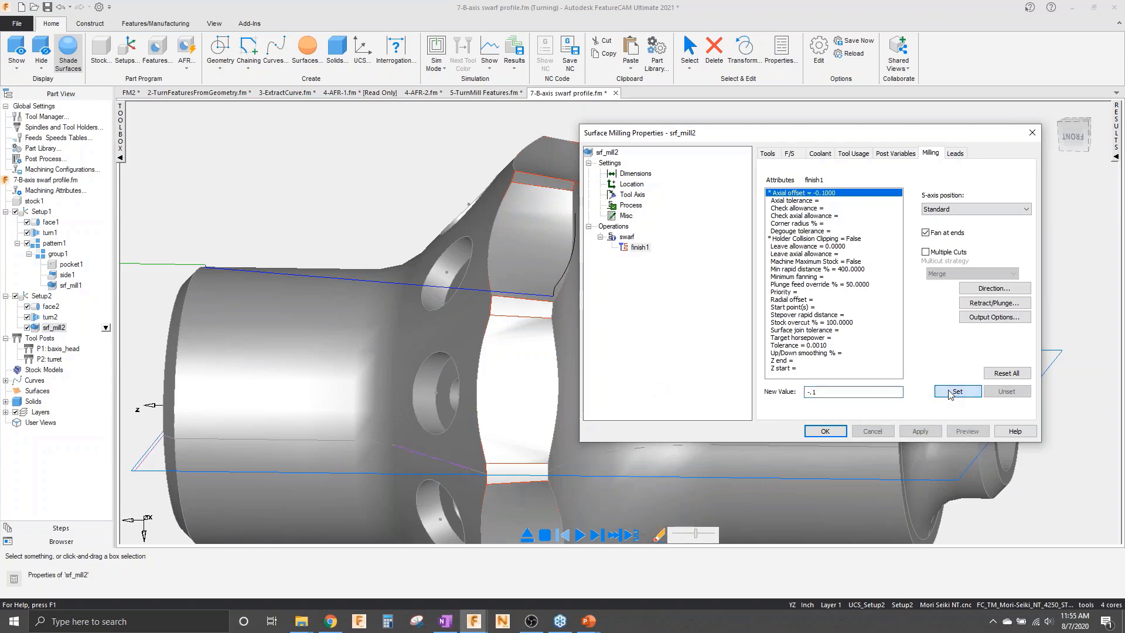
- Assign the endmill0500:high tool to the swarf finish operation and preview its toolpath
click(776, 157)
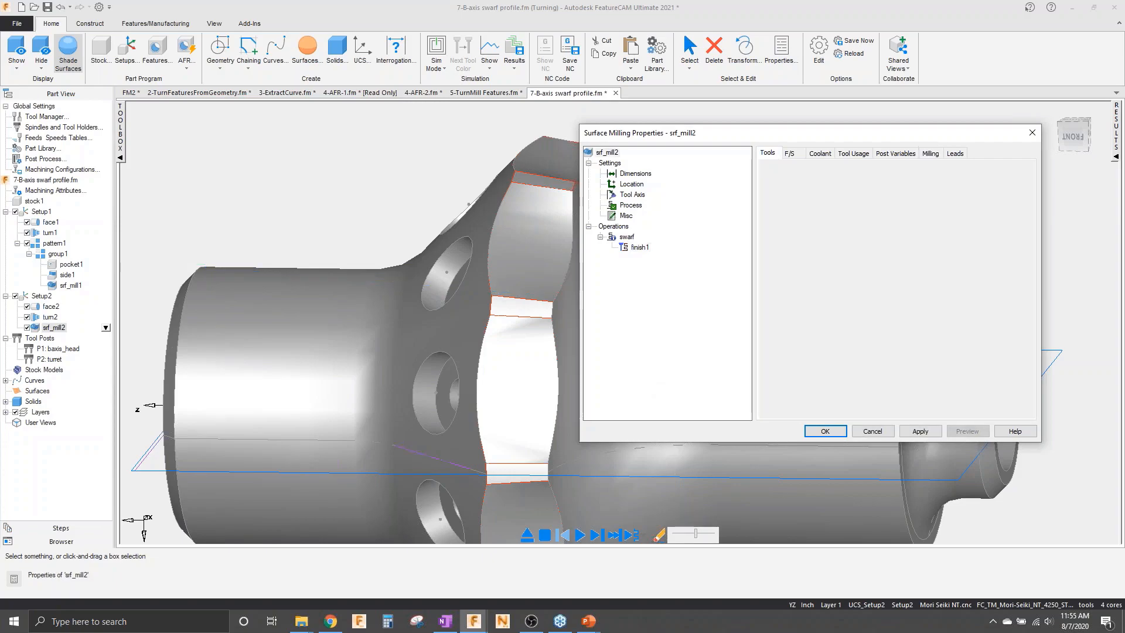
click(773, 346)
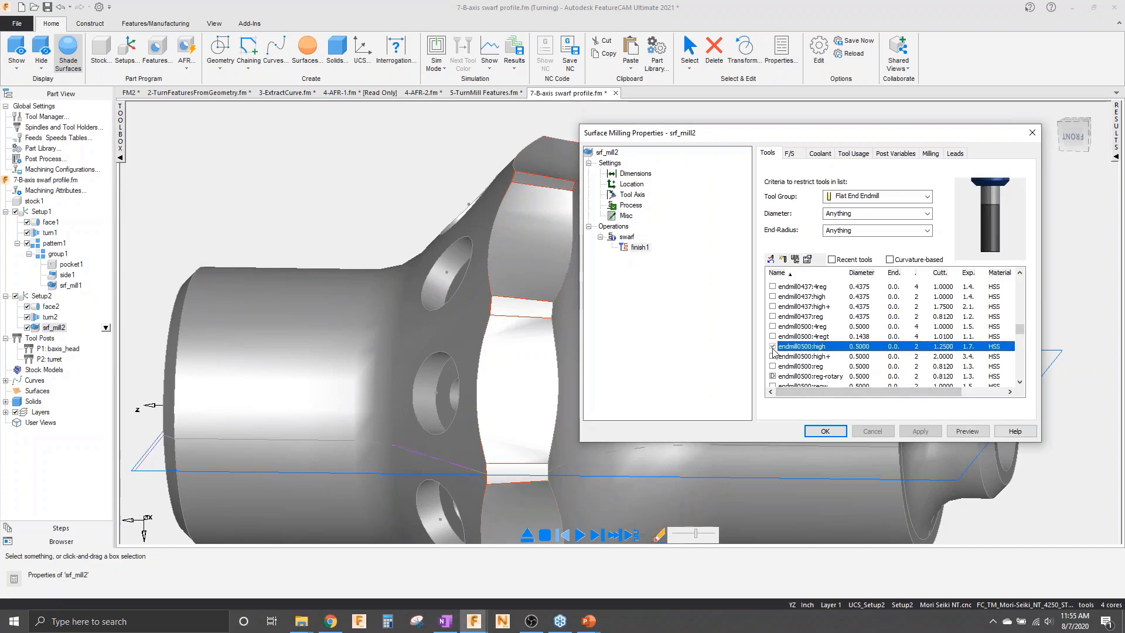
click(968, 432)
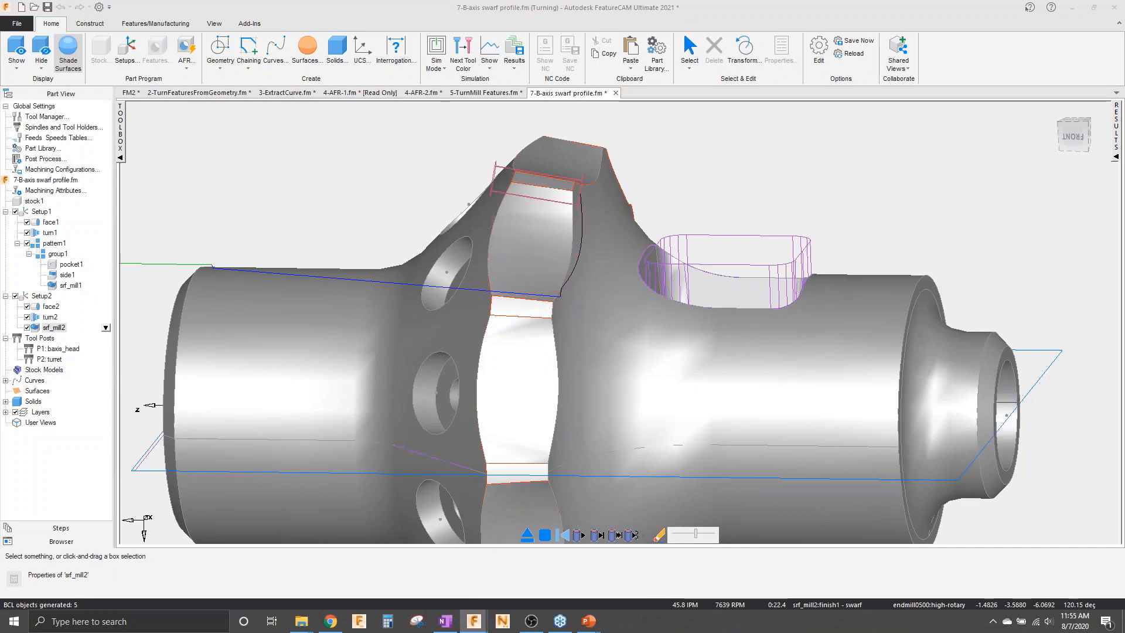
scroll(819, 352, down, 3)
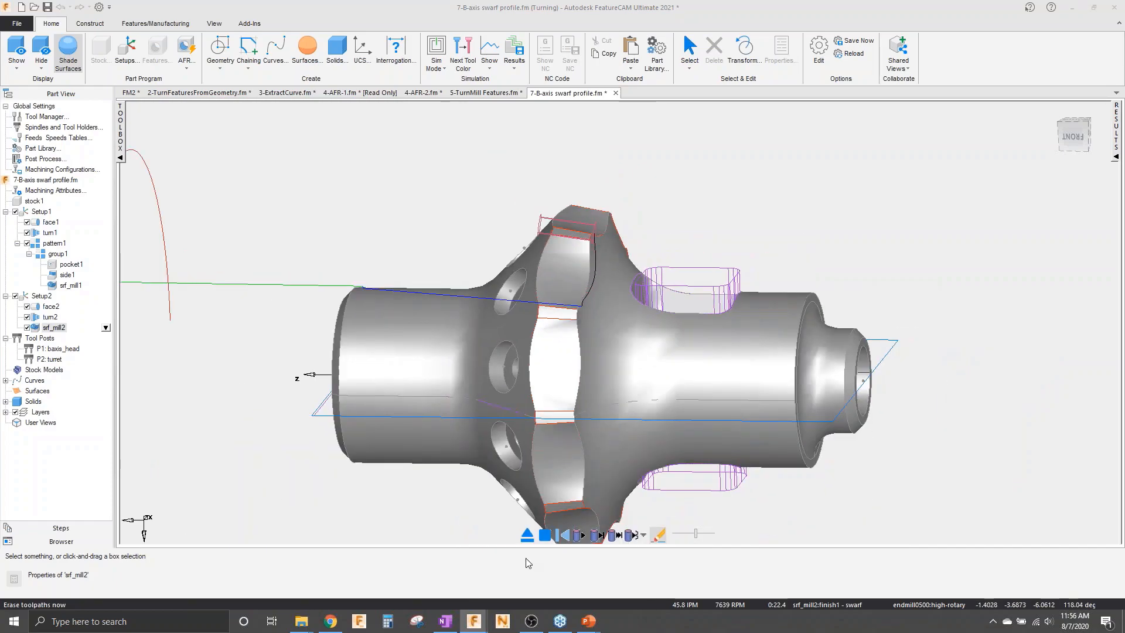
- End the toolpath preview by aborting the computation, and accept the surface milling properties
click(528, 536)
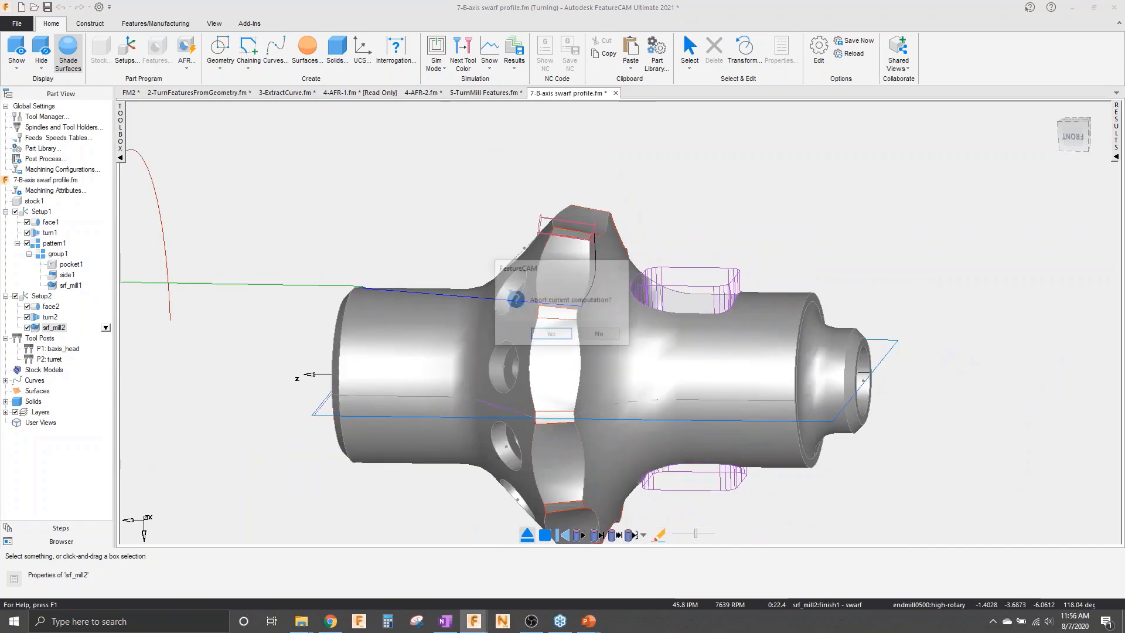
click(550, 336)
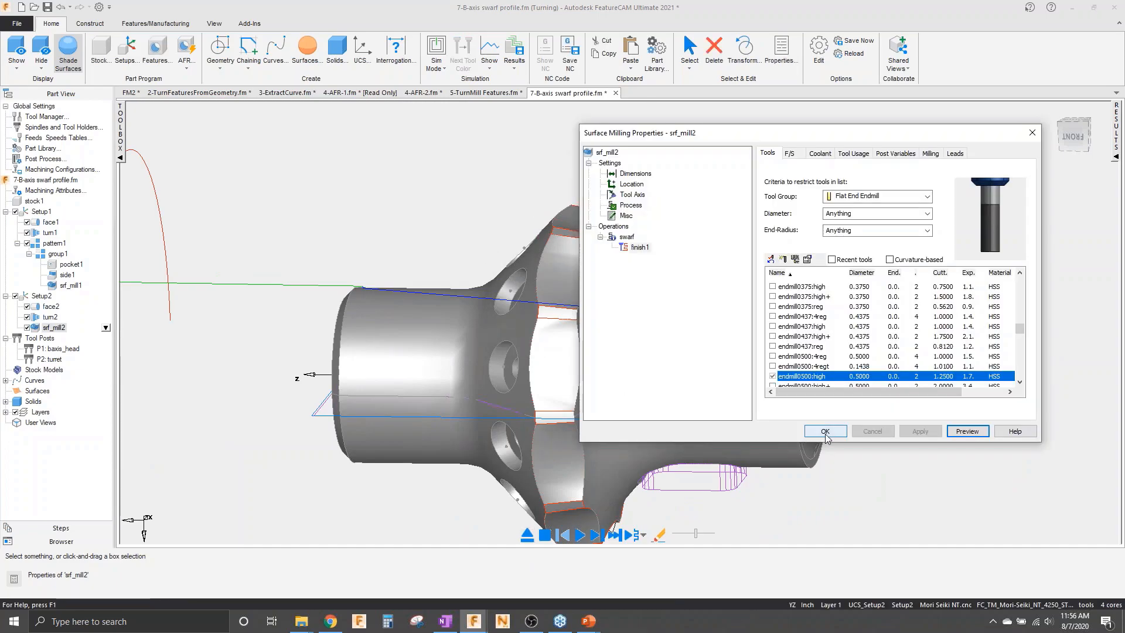
click(825, 433)
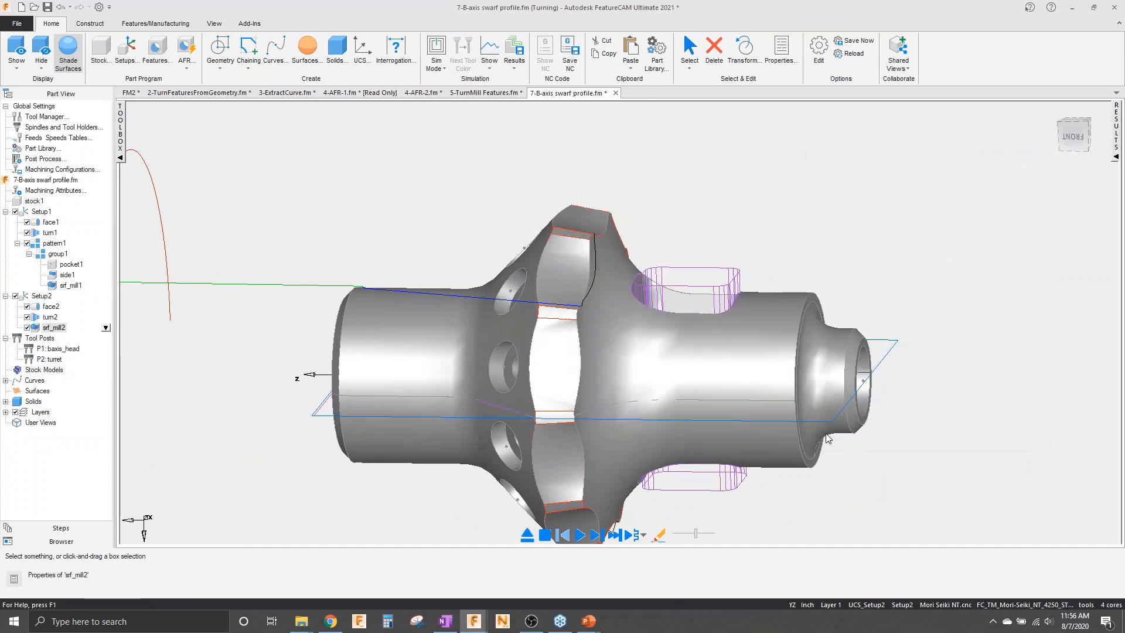
- Make Setup1 active, run a 3D simulation of both setups viewed from the top, and clear the simulation result
click(42, 212)
right_click(262, 487)
click(321, 407)
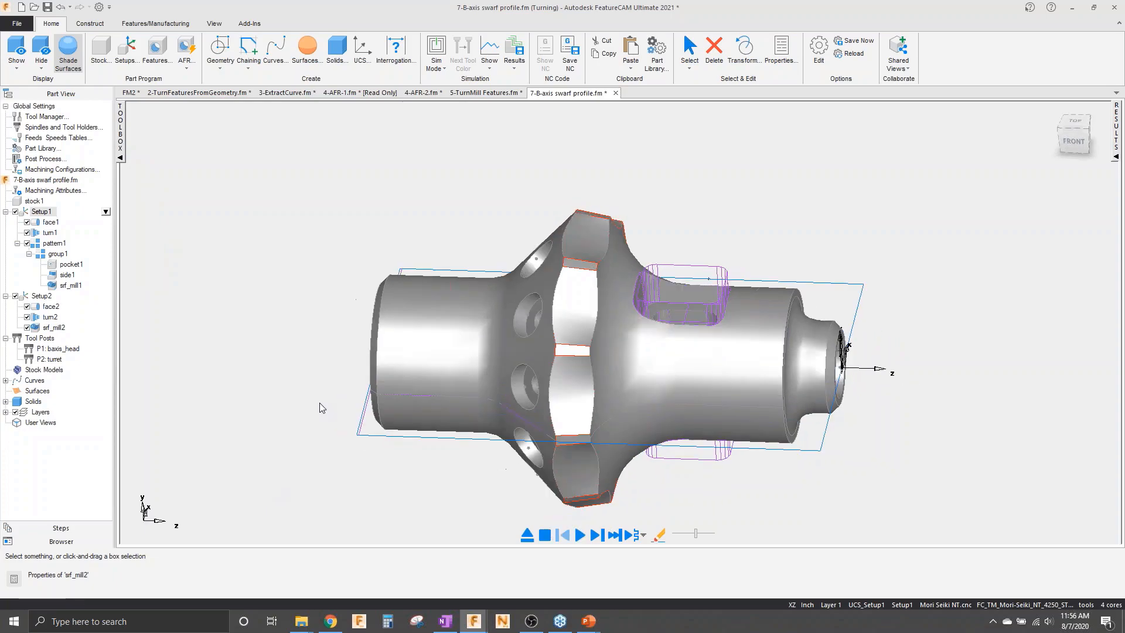
click(438, 62)
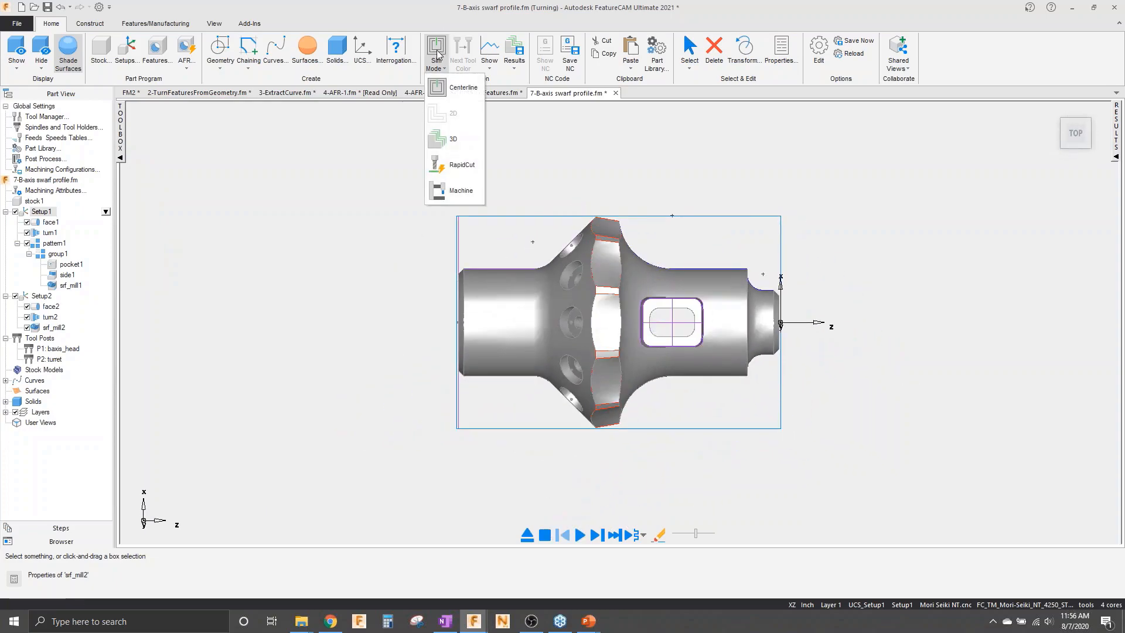
click(449, 142)
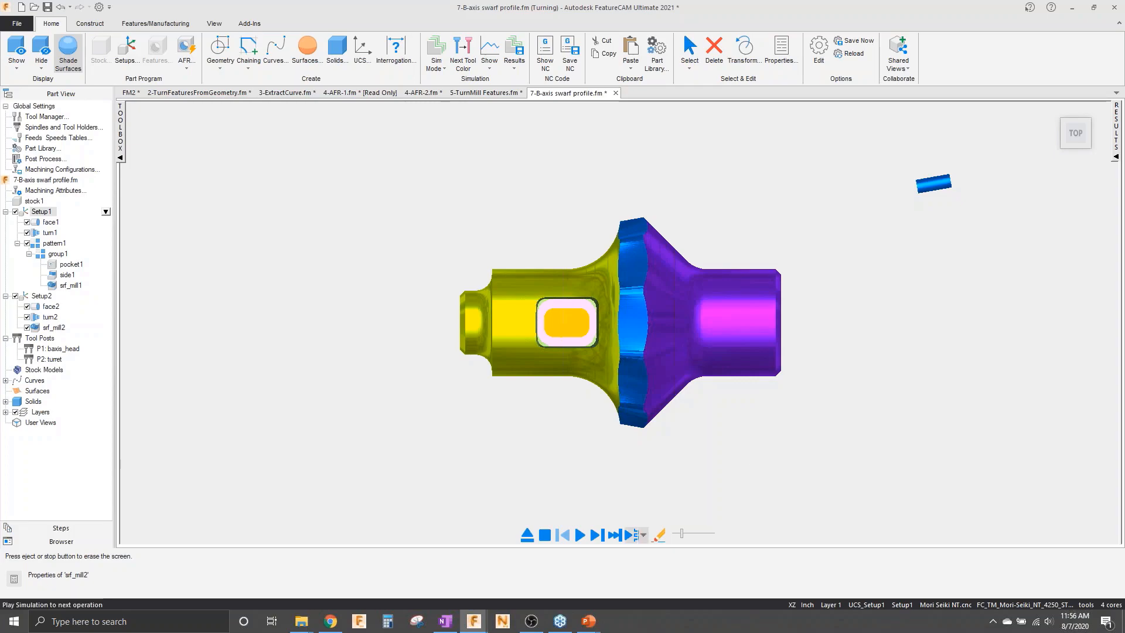
click(527, 535)
middle_drag(571, 326, 609, 345)
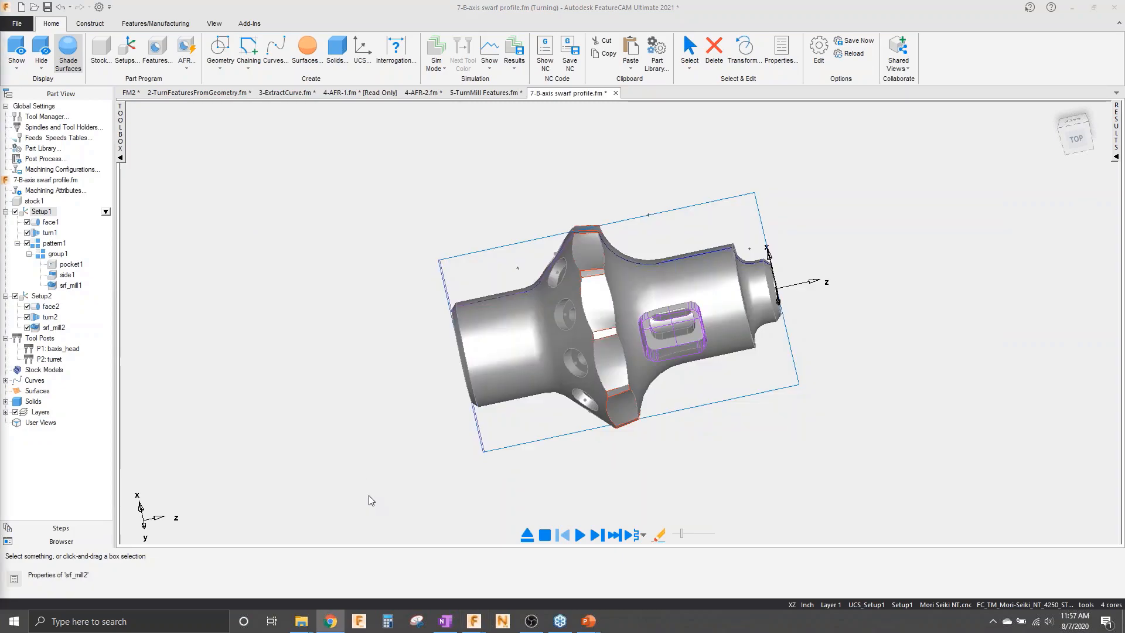
key(alt+Tab)
key(alt+Tab)
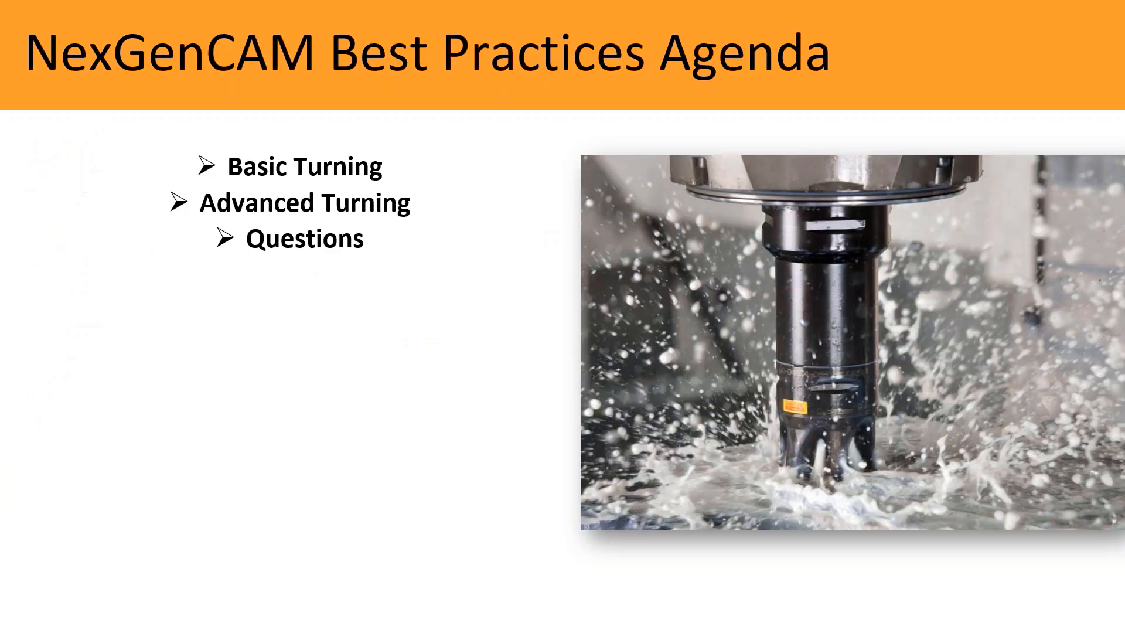
click(440, 329)
click(438, 326)
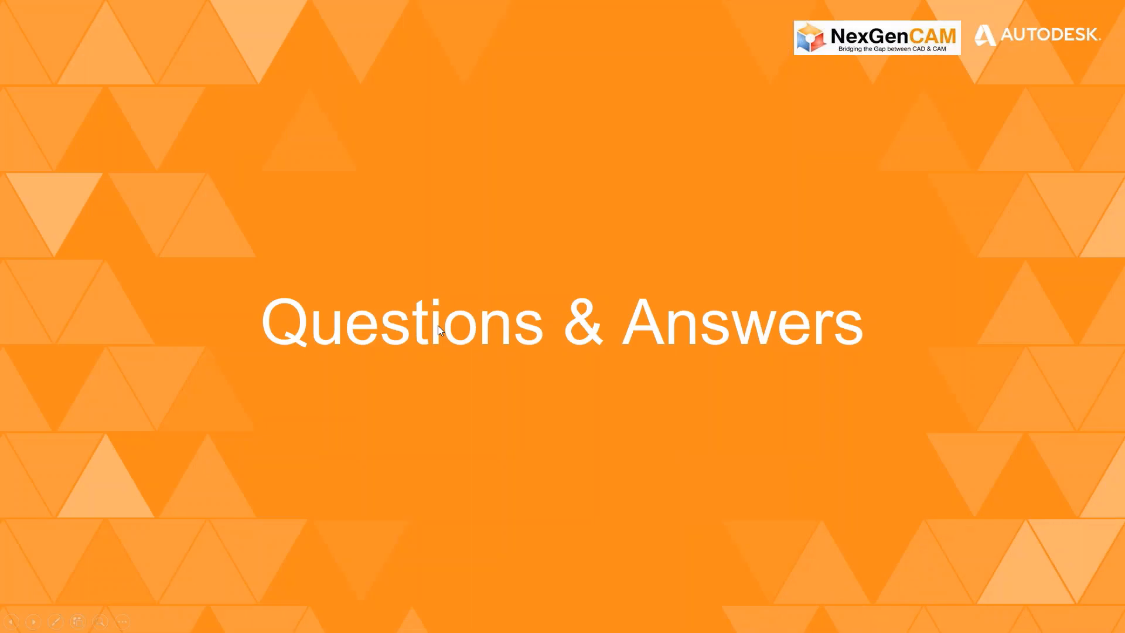